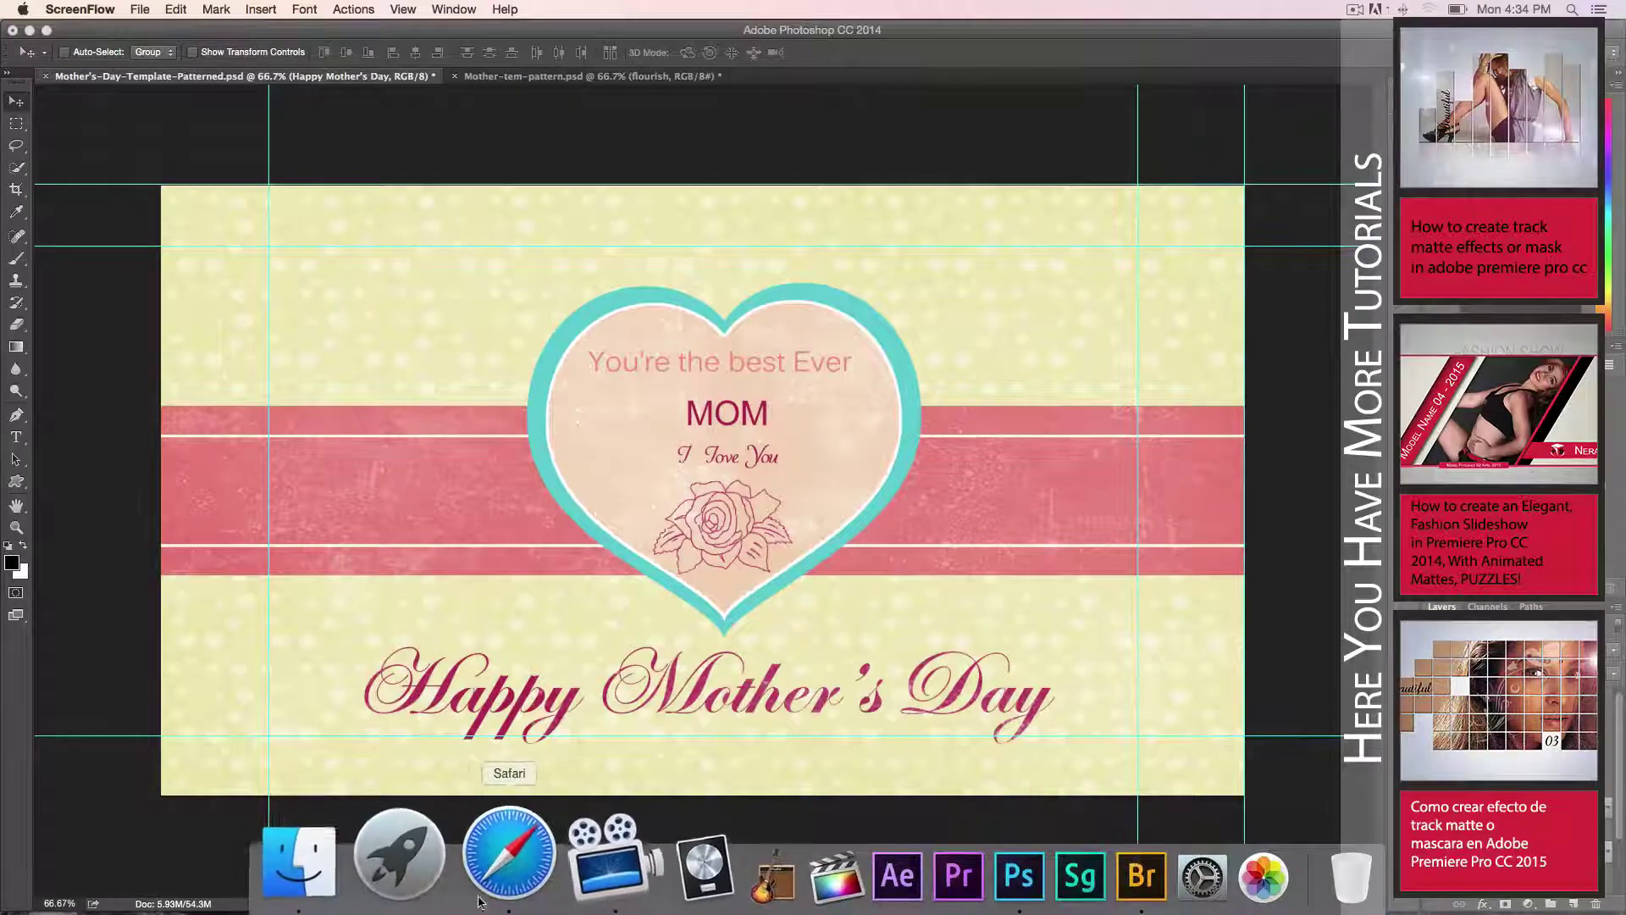
# Step: Switch to Safari and view the Mother's Day template tutorial and the comments on its Nera Studio post
pyautogui.click(467, 856)
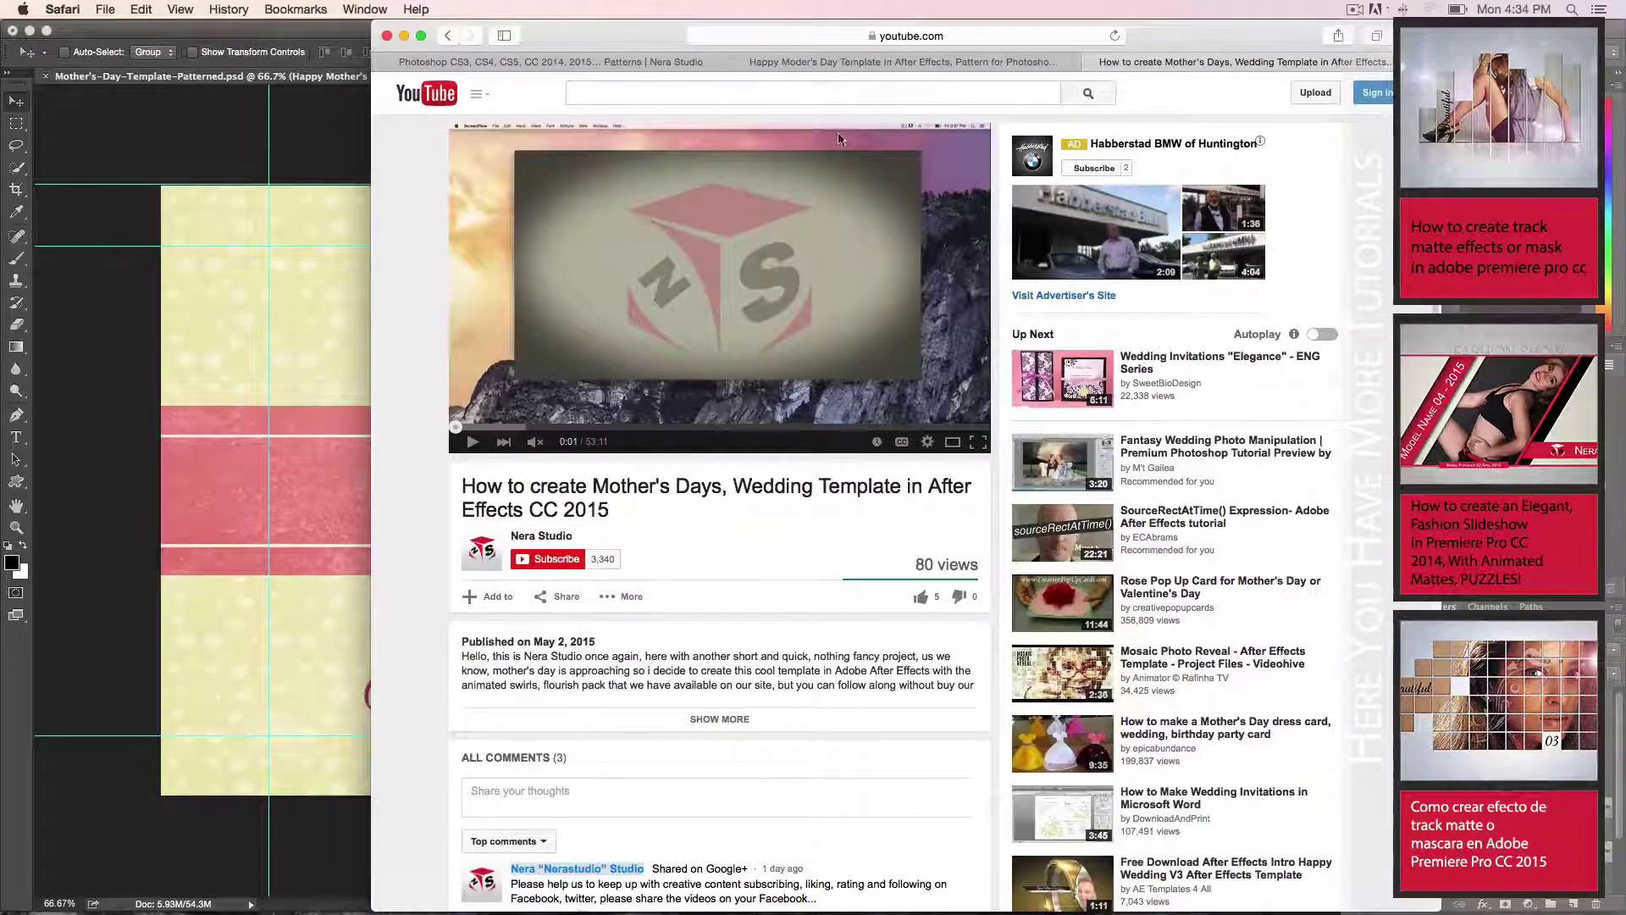
pyautogui.click(846, 64)
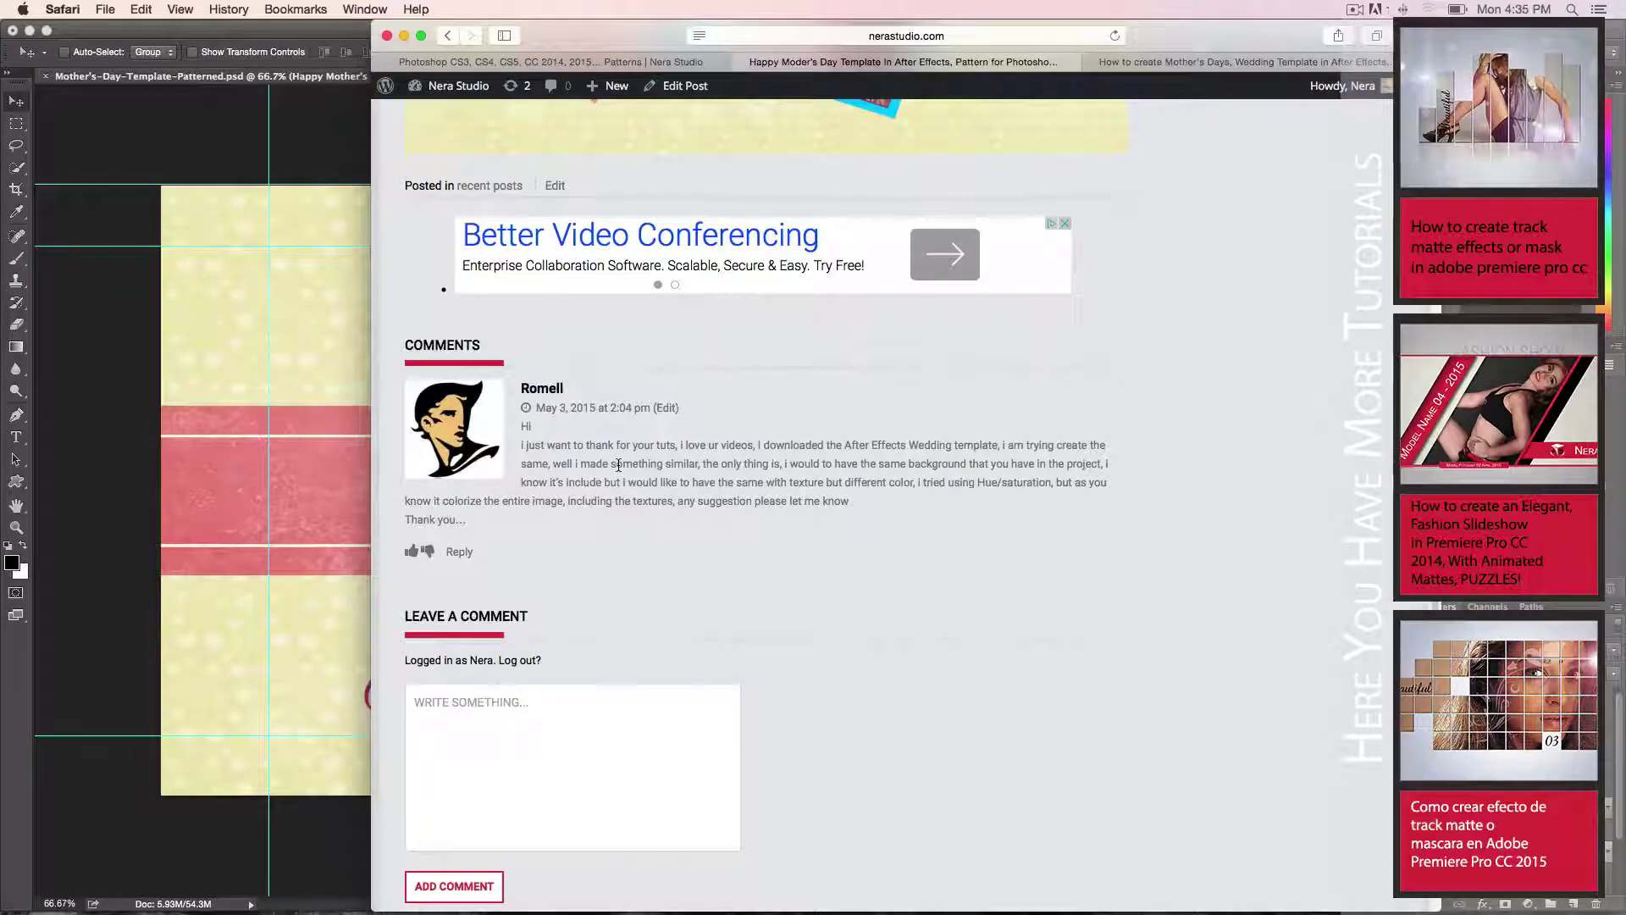
pyautogui.click(405, 37)
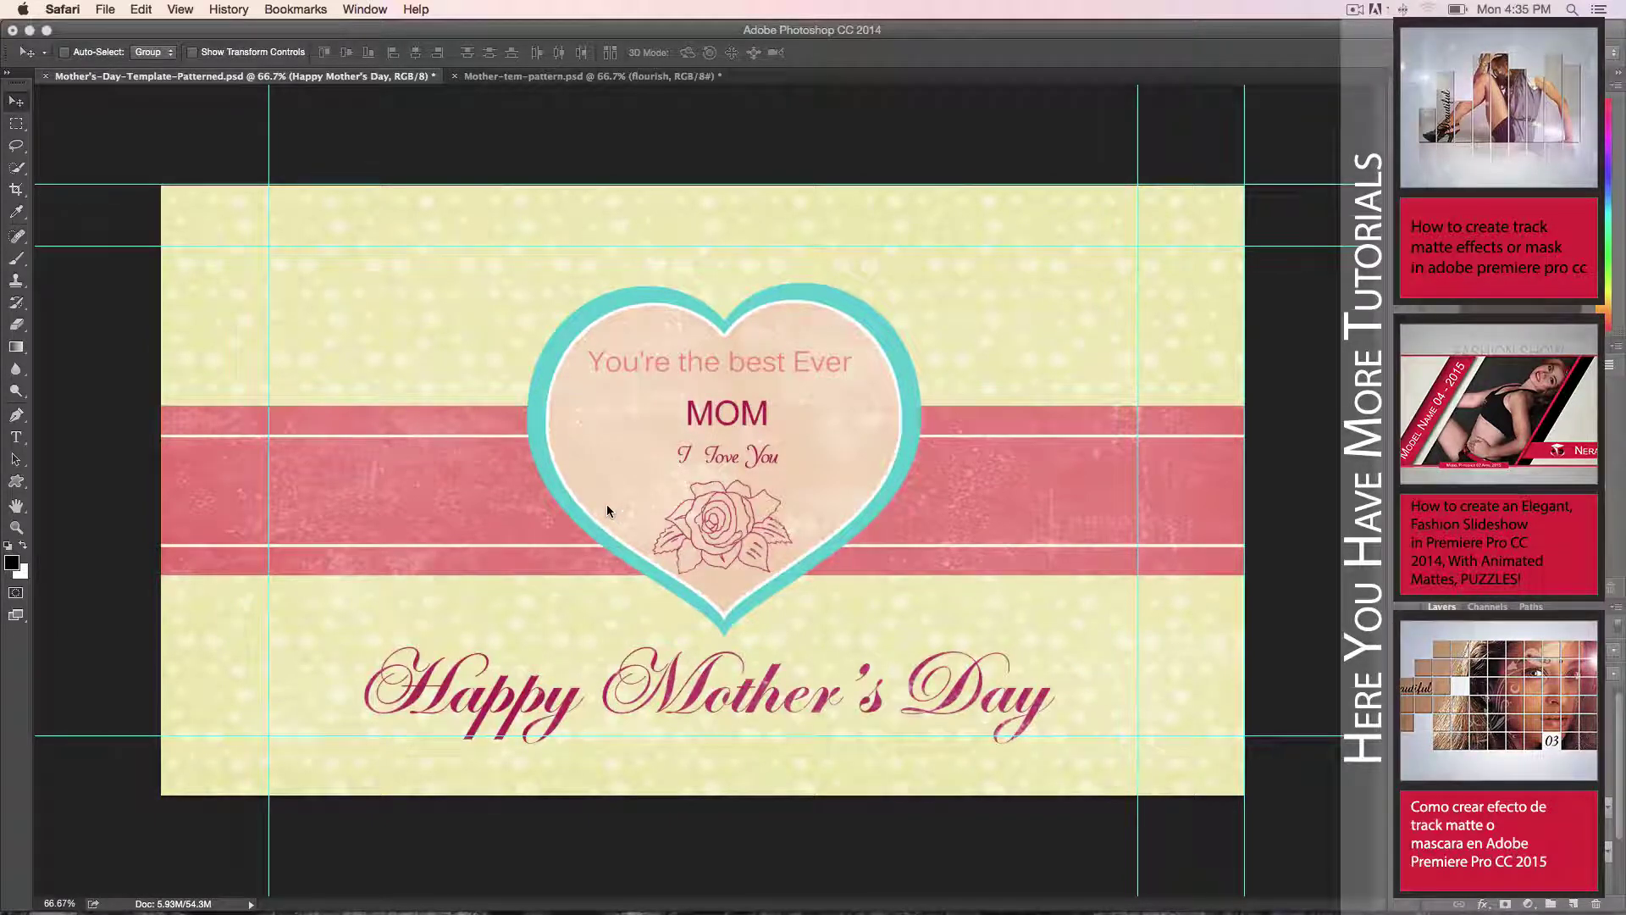
# Step: Return to Safari and view the YouTube tutorial page and the Nera Studio Photoshop patterns download page
pyautogui.moveTo(974, 908)
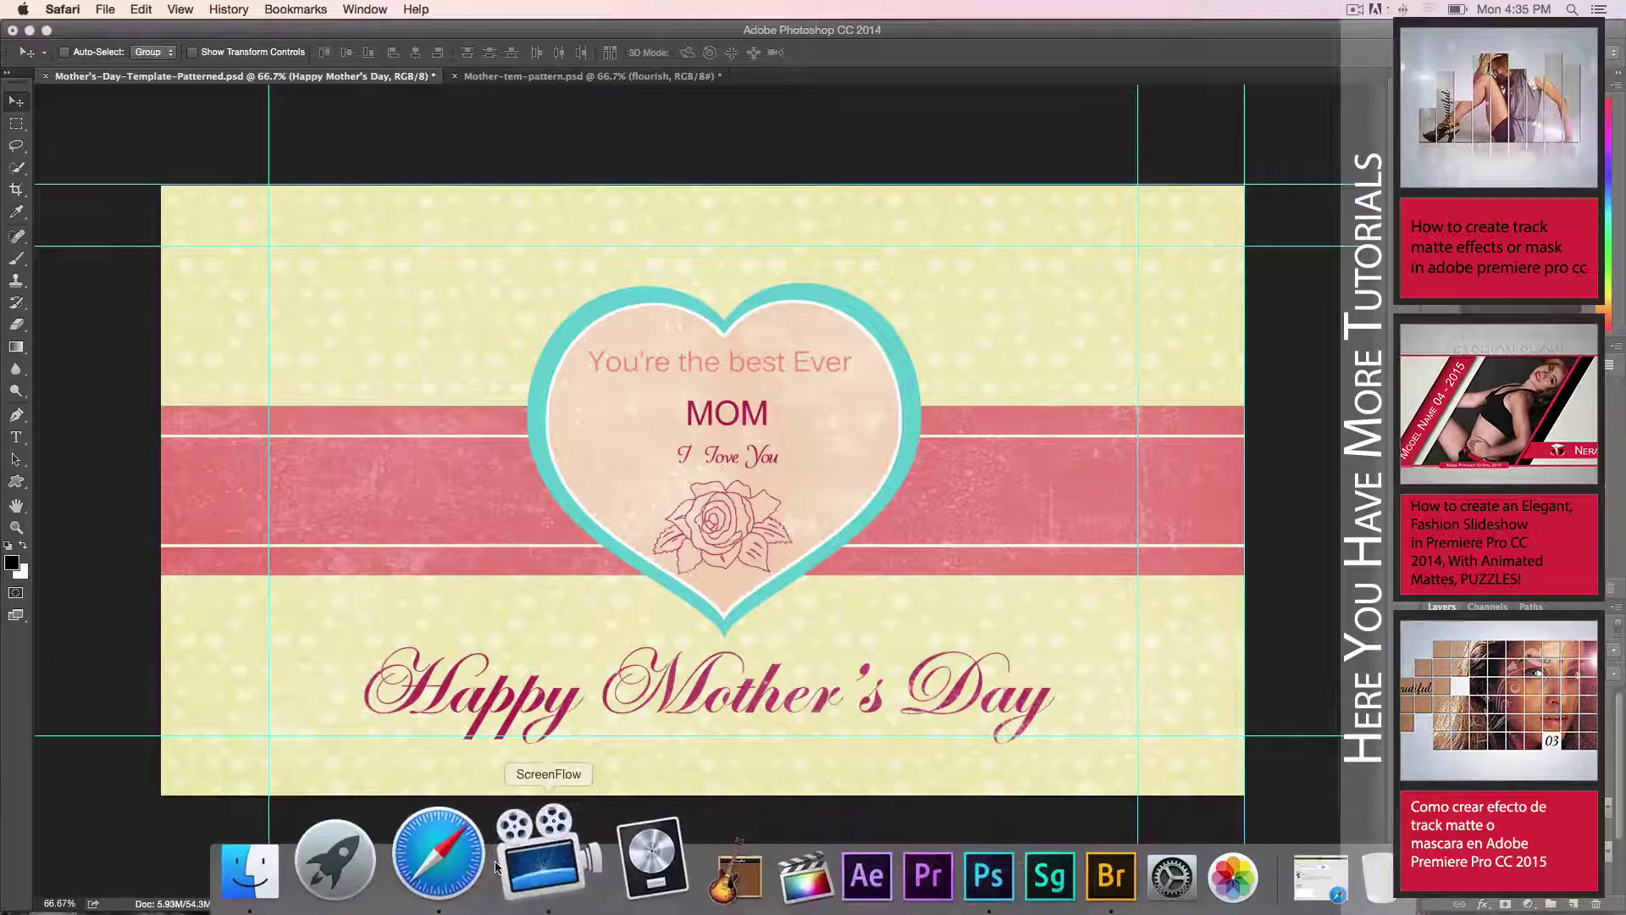
pyautogui.click(439, 855)
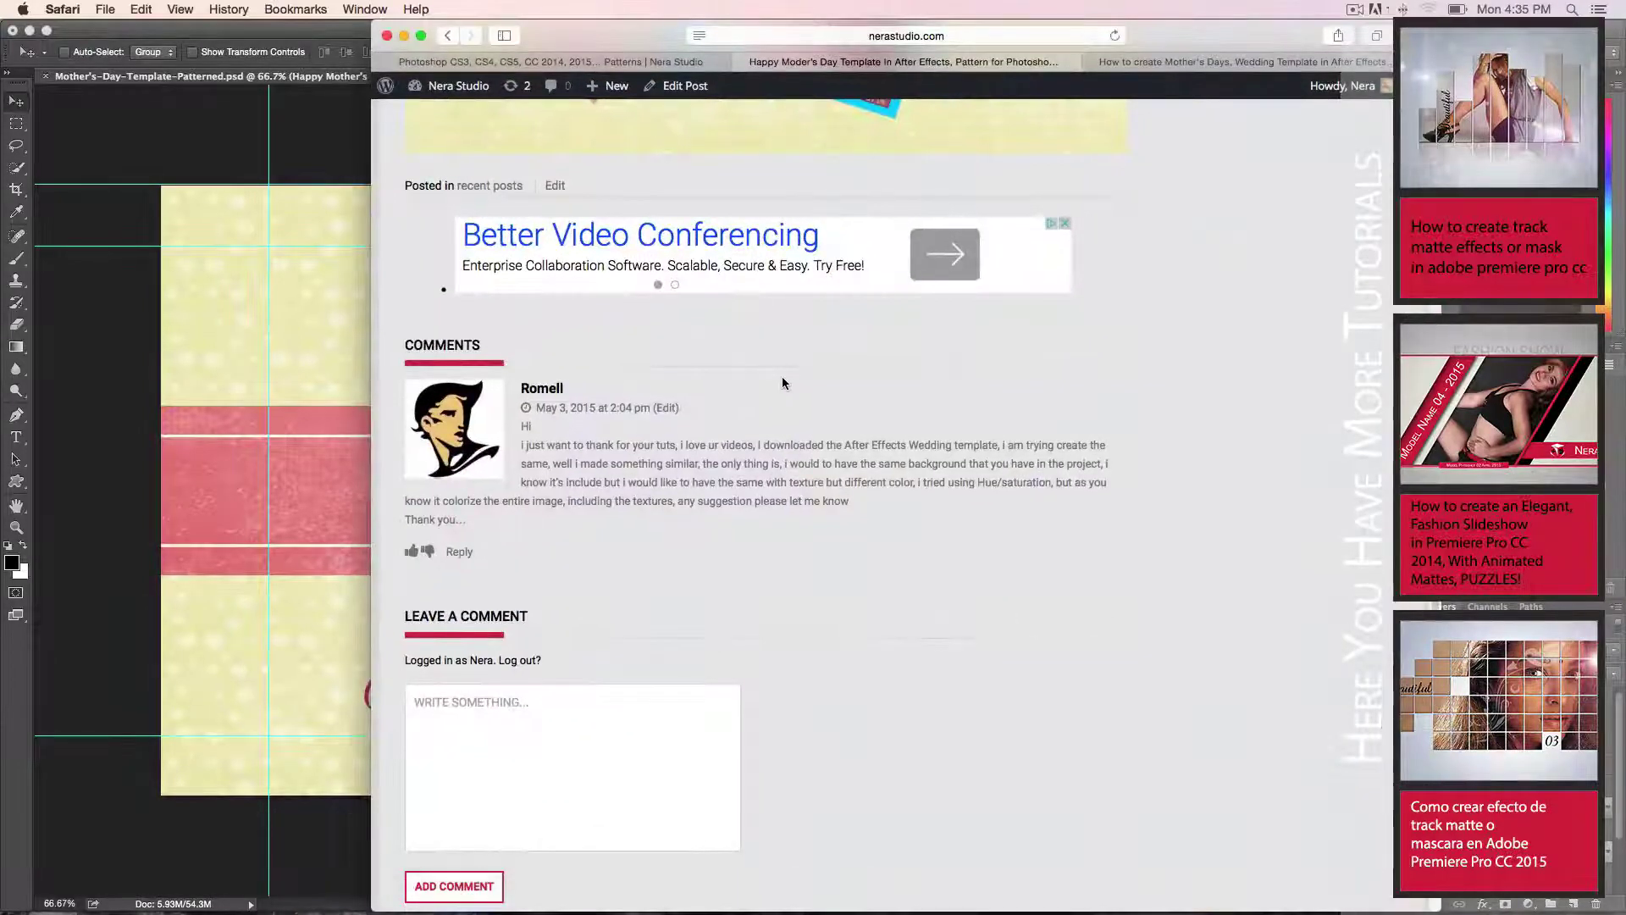
pyautogui.click(1145, 62)
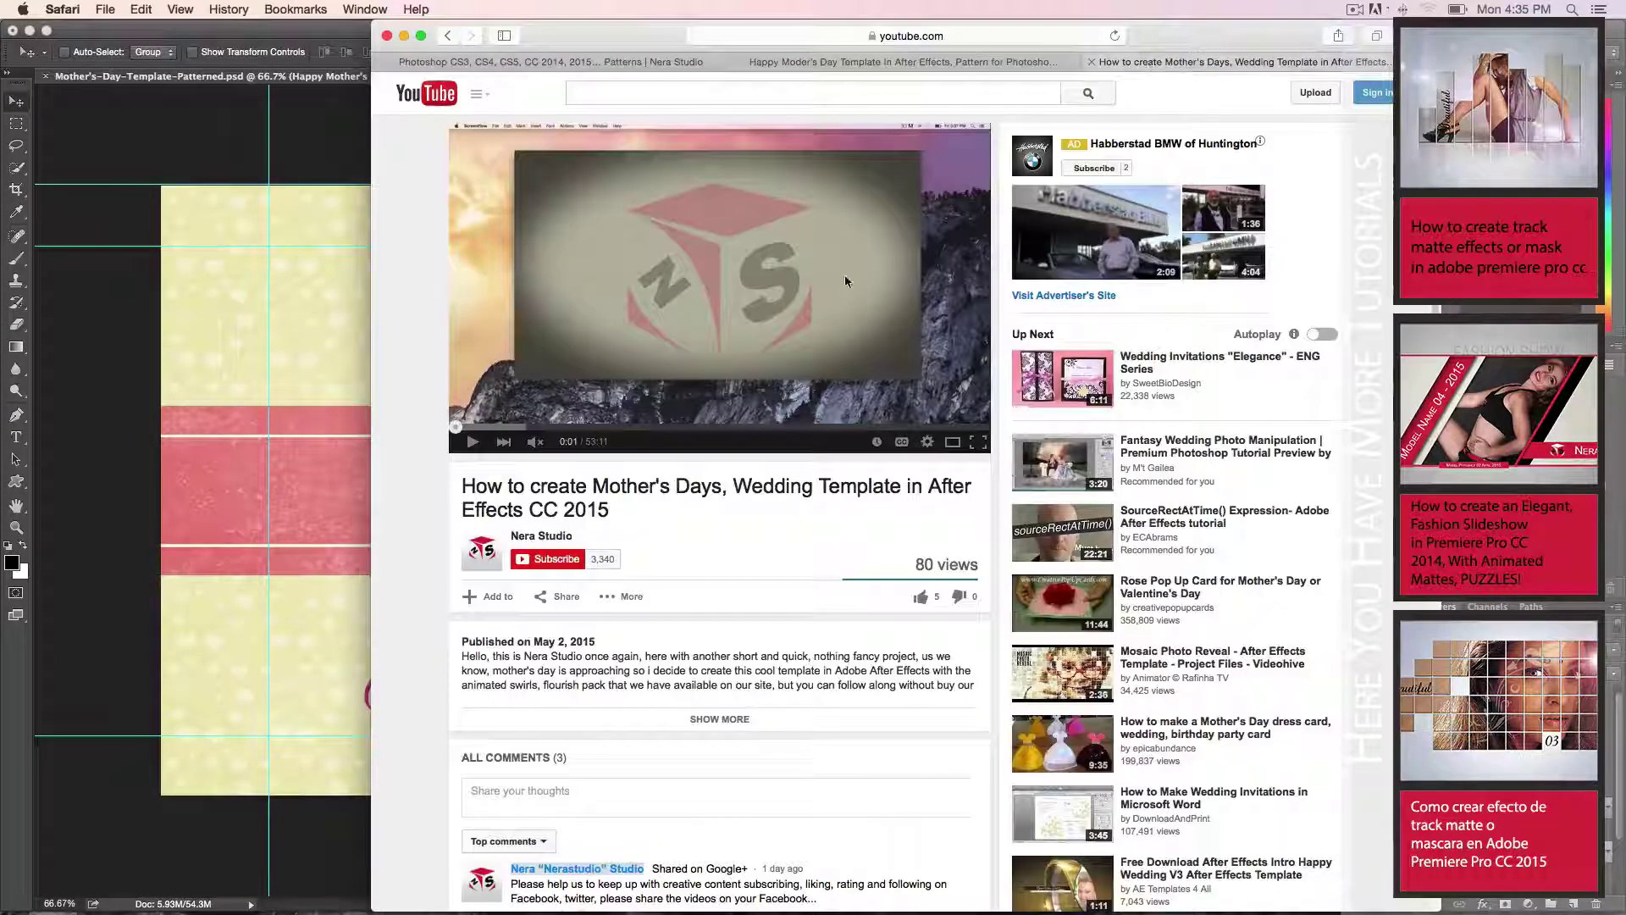
pyautogui.click(521, 64)
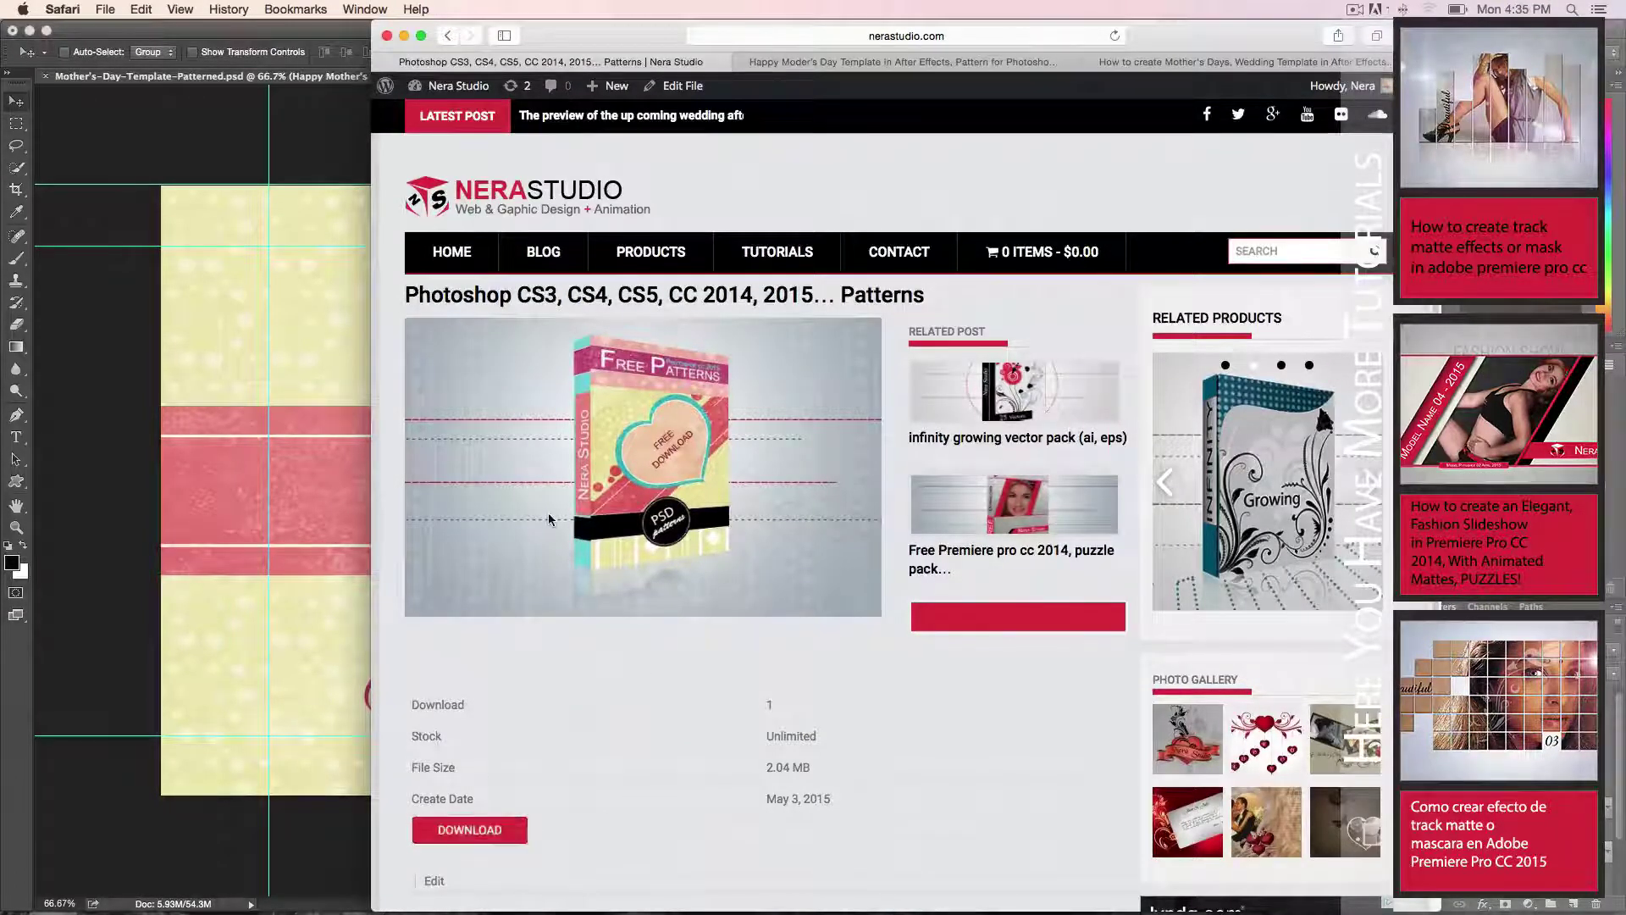
# Step: Switch to Finder and open the Photoshop-2015-Pattern-Windows-Mac folder in Downloads
pyautogui.moveTo(680, 899)
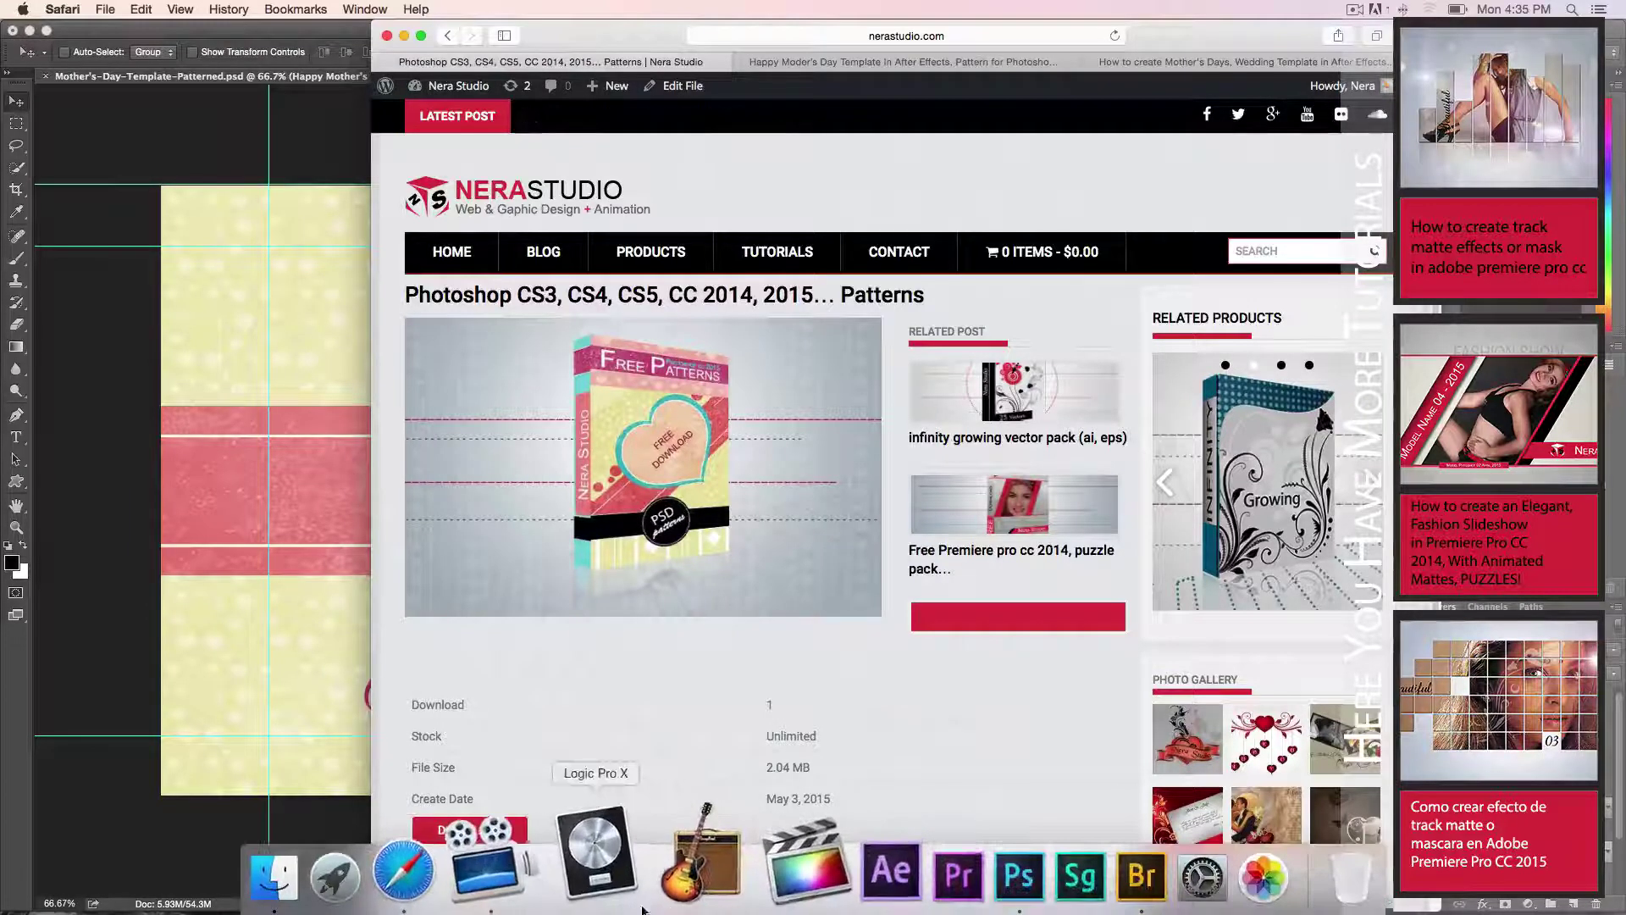
pyautogui.click(360, 864)
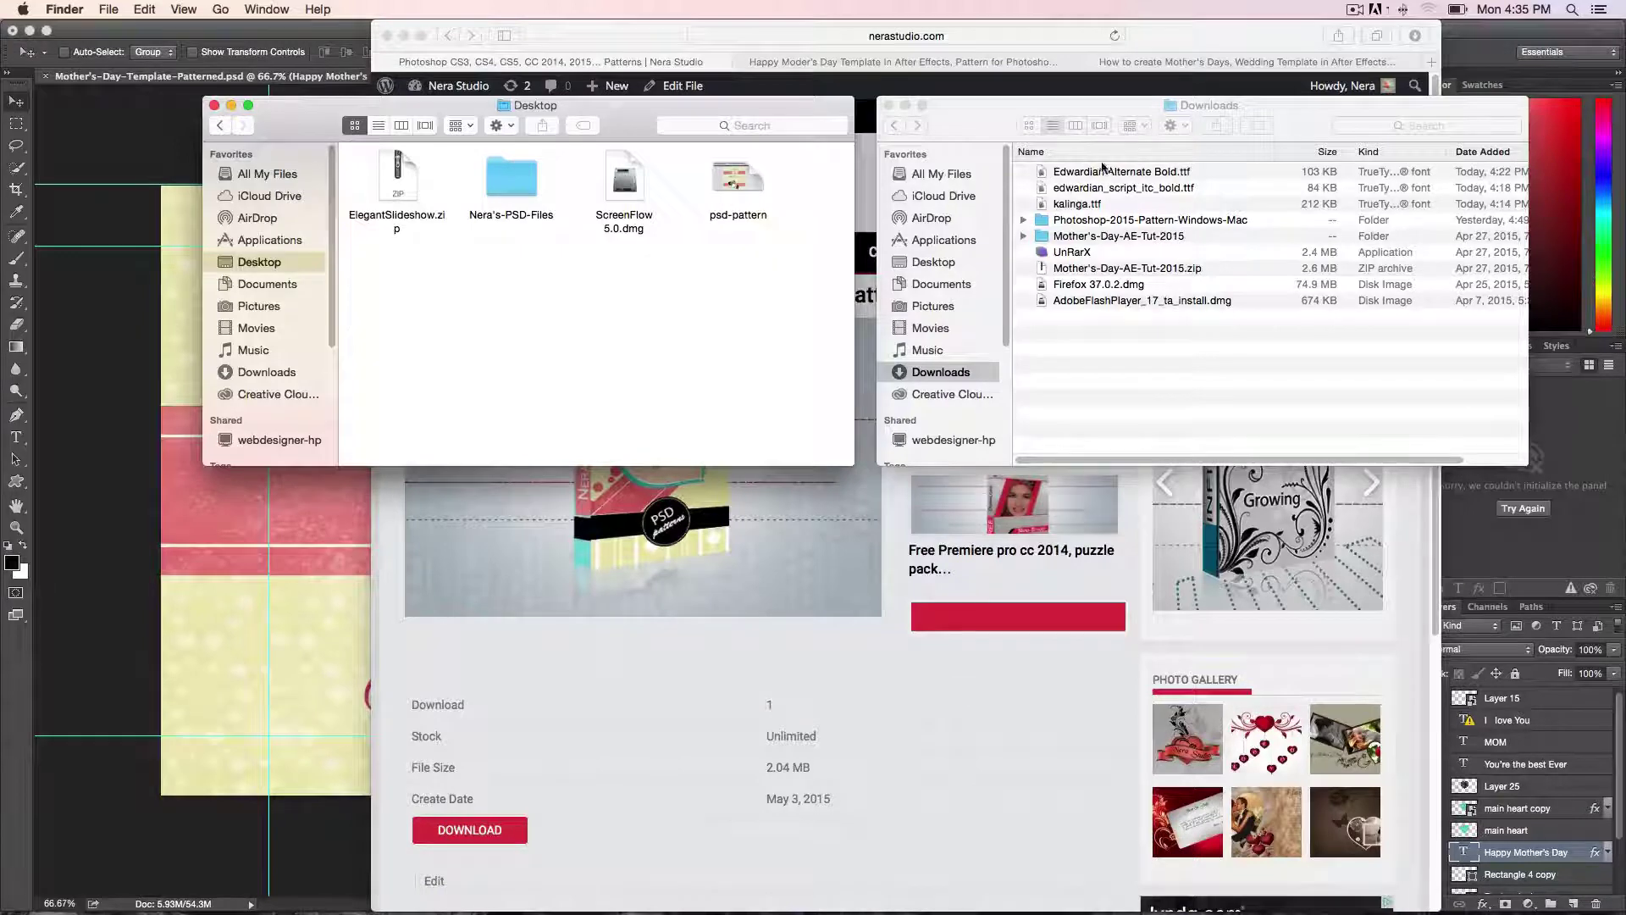
pyautogui.click(944, 383)
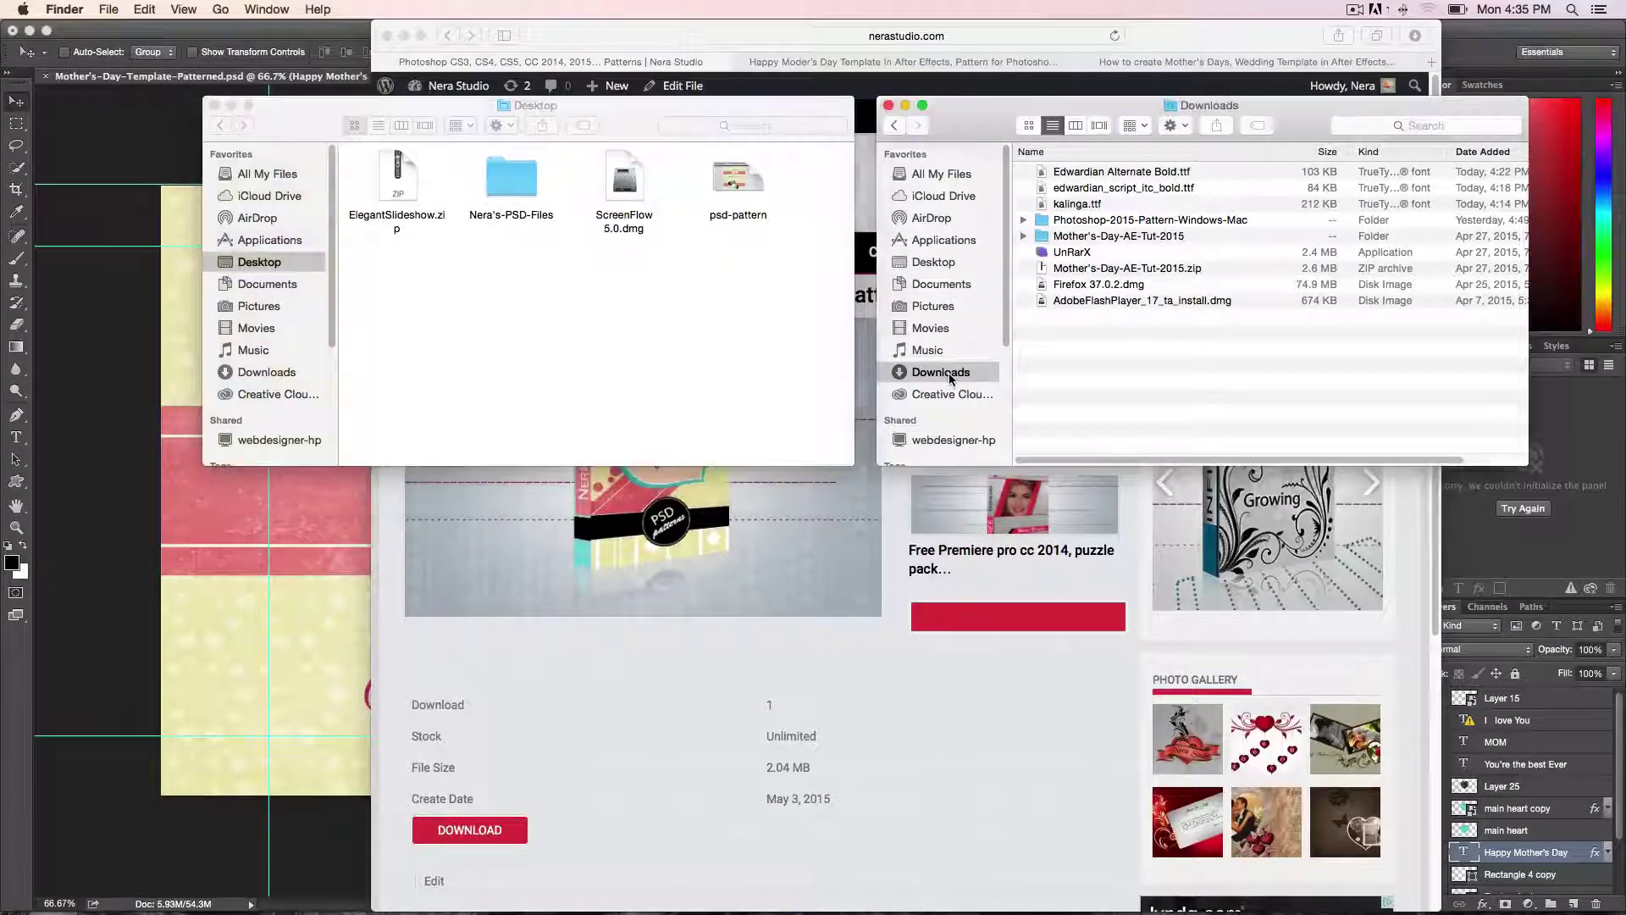
pyautogui.doubleClick(1112, 221)
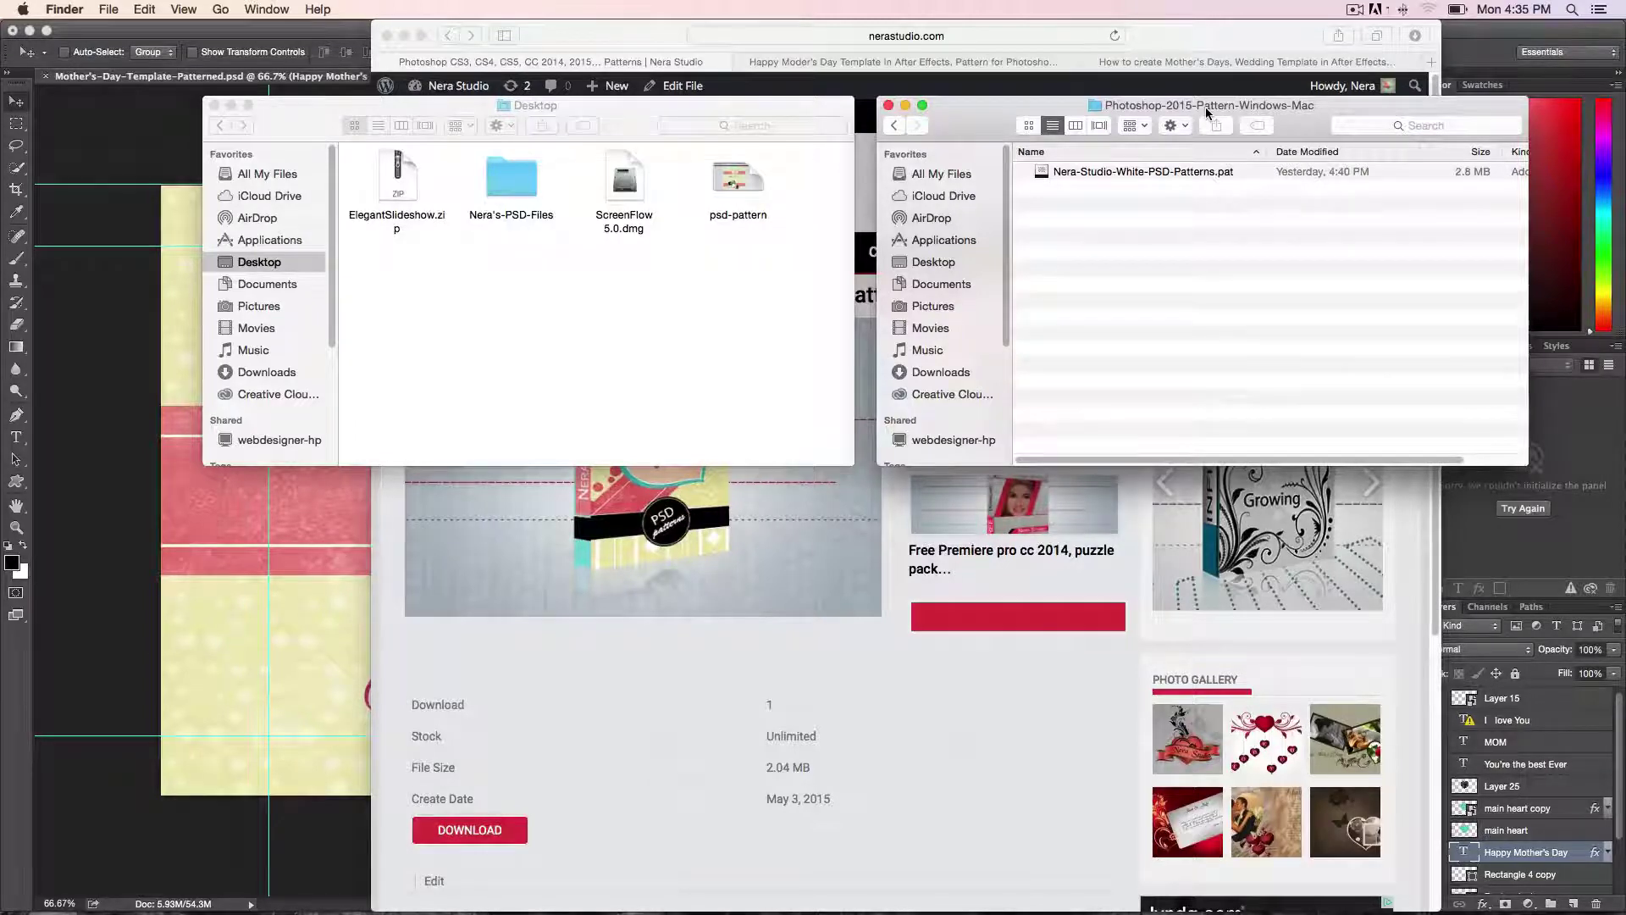
# Step: In the Desktop Finder window, go to Applications, Adobe Photoshop CC 2014, Presets, and open the Patterns folder
pyautogui.click(246, 247)
pyautogui.click(269, 239)
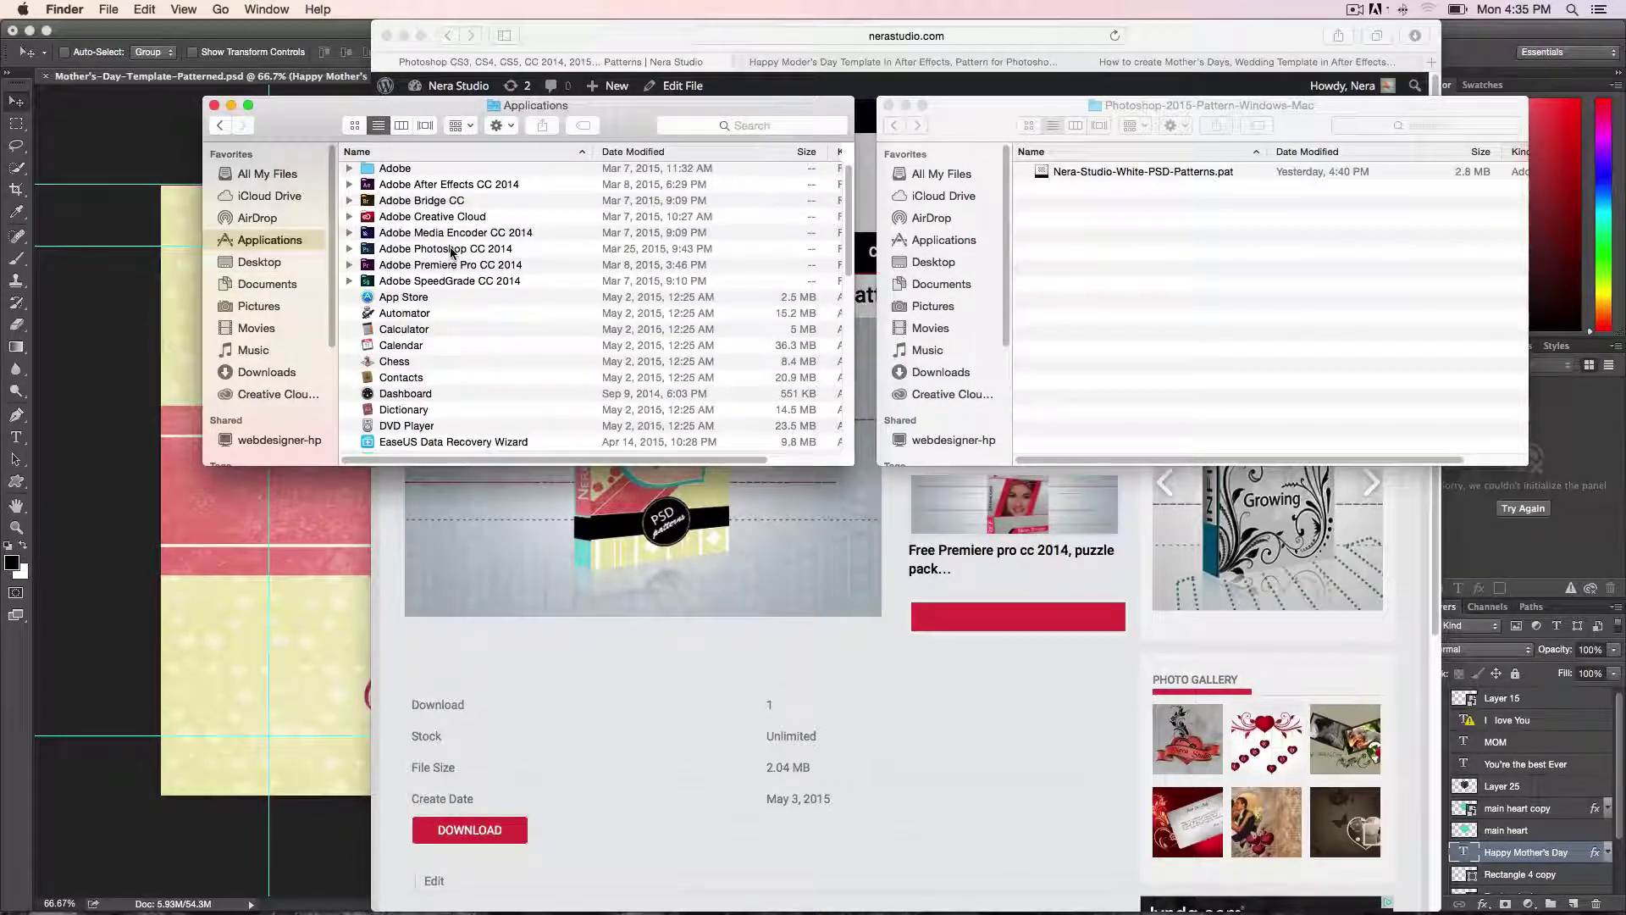
pyautogui.doubleClick(452, 250)
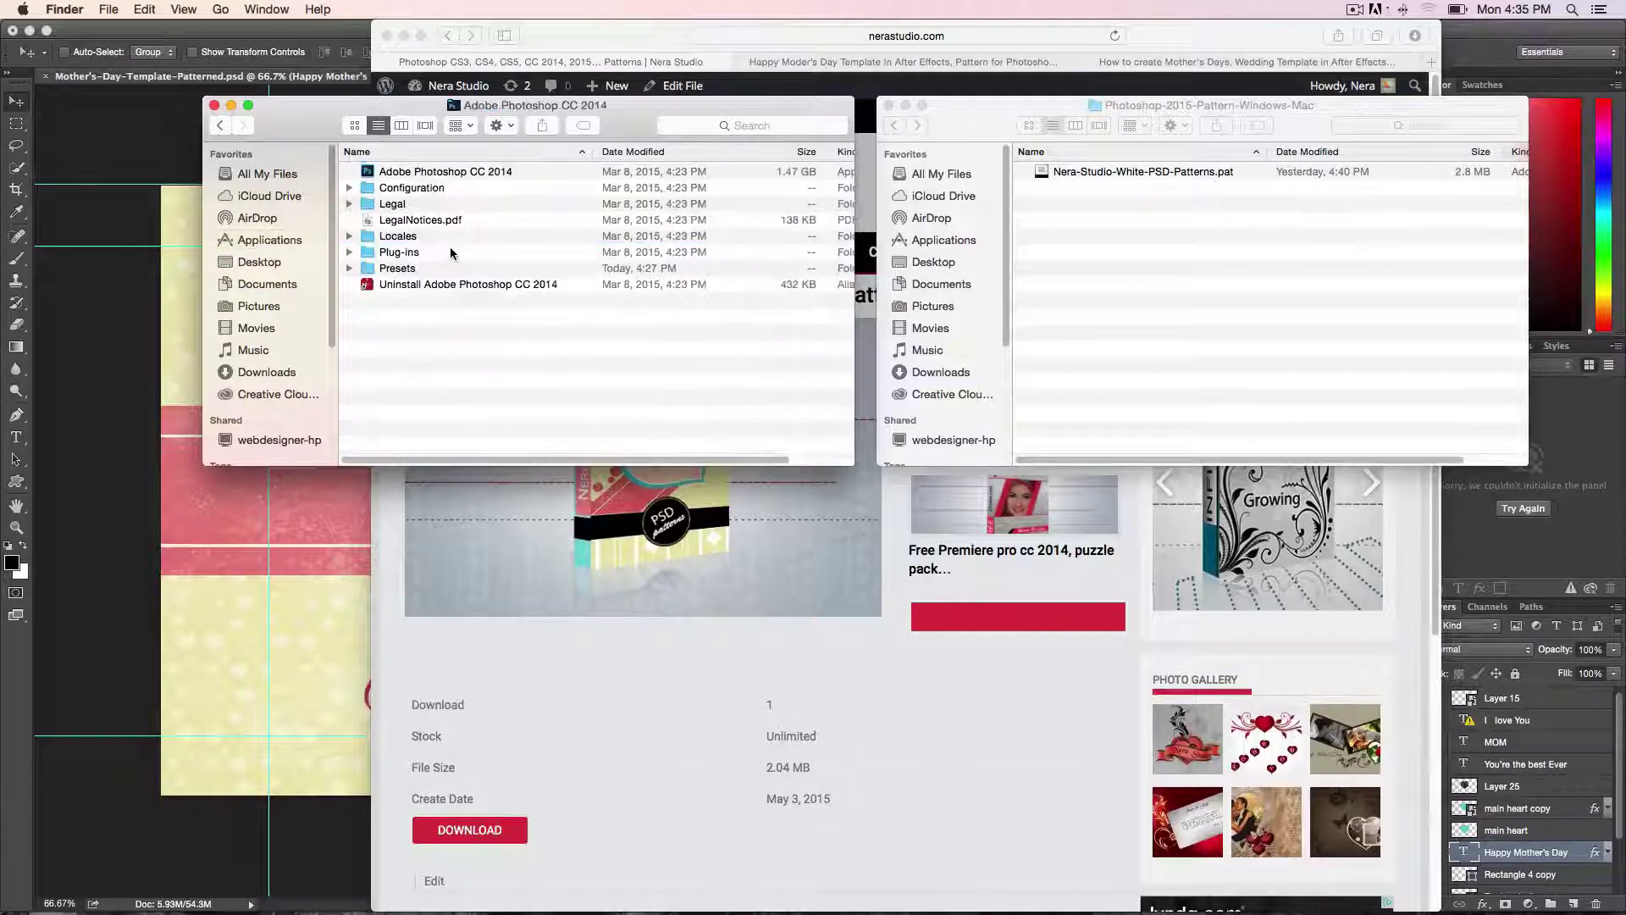
pyautogui.doubleClick(403, 270)
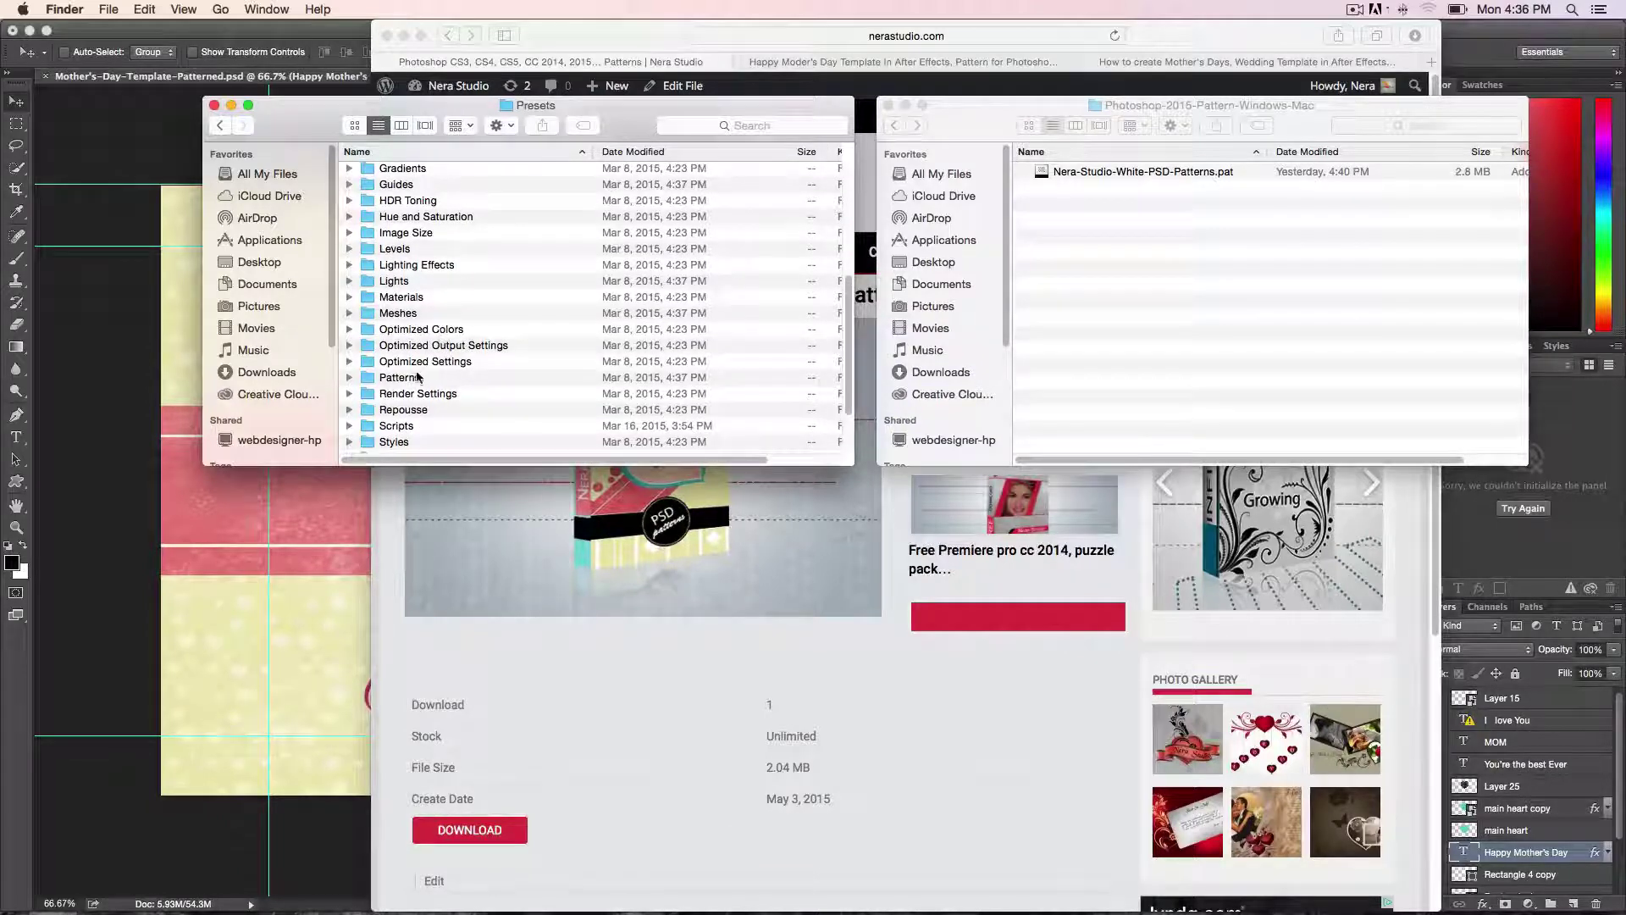
pyautogui.doubleClick(415, 375)
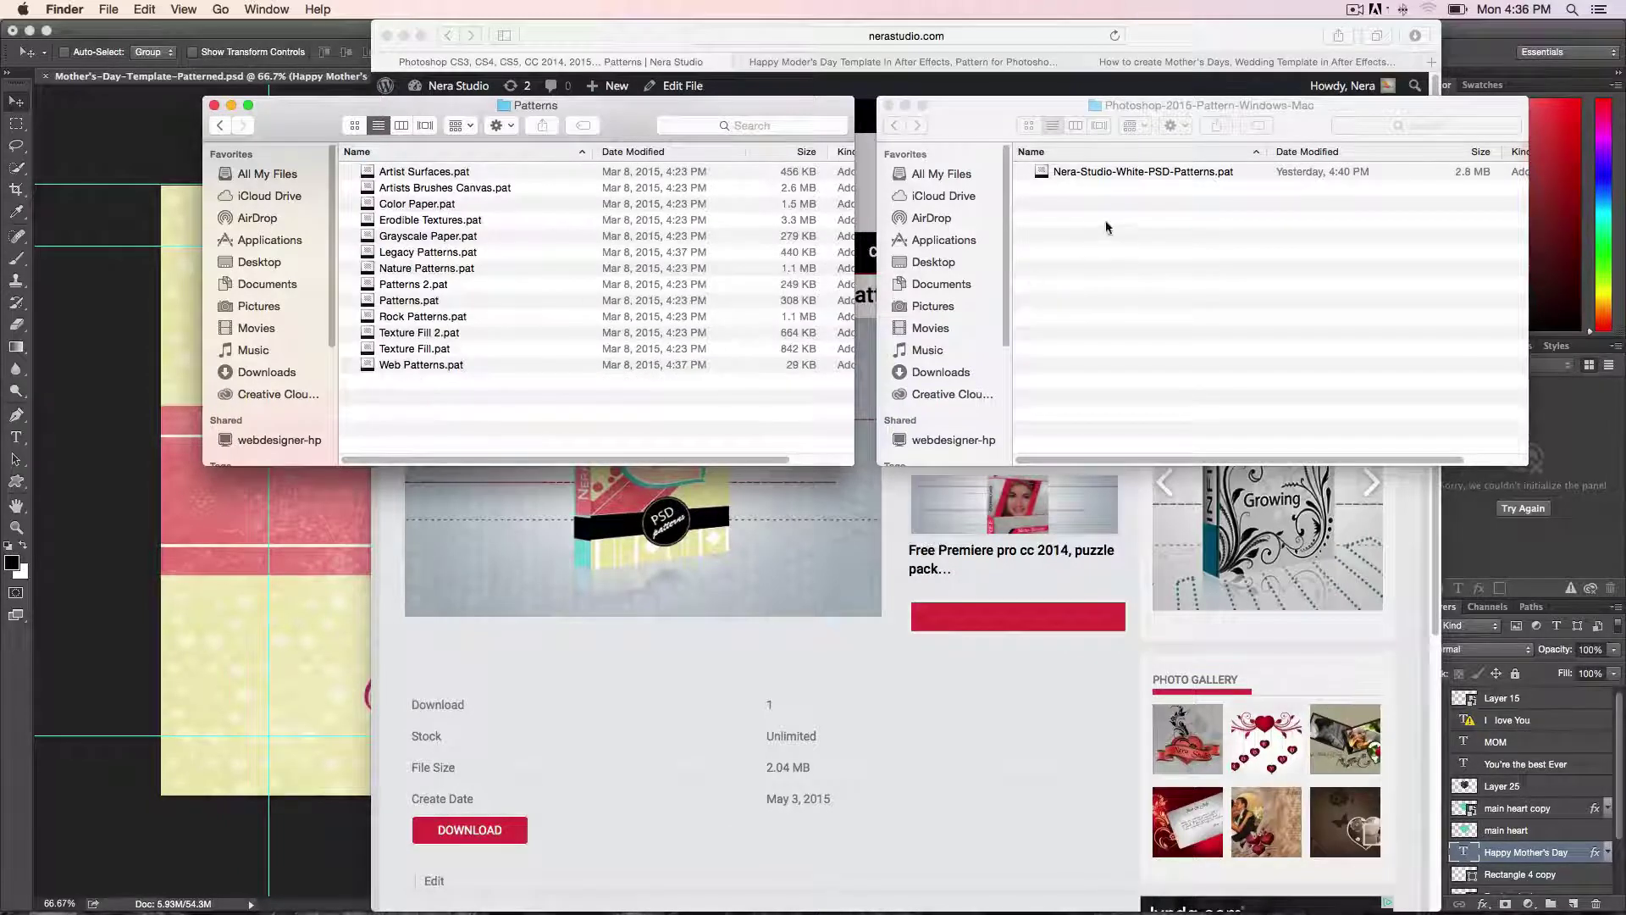
# Step: Transfer Nera-Studio-White-PSD-Patterns.pat into the Photoshop CC 2014 Patterns presets folder
pyautogui.click(1149, 173)
pyautogui.click(1194, 173)
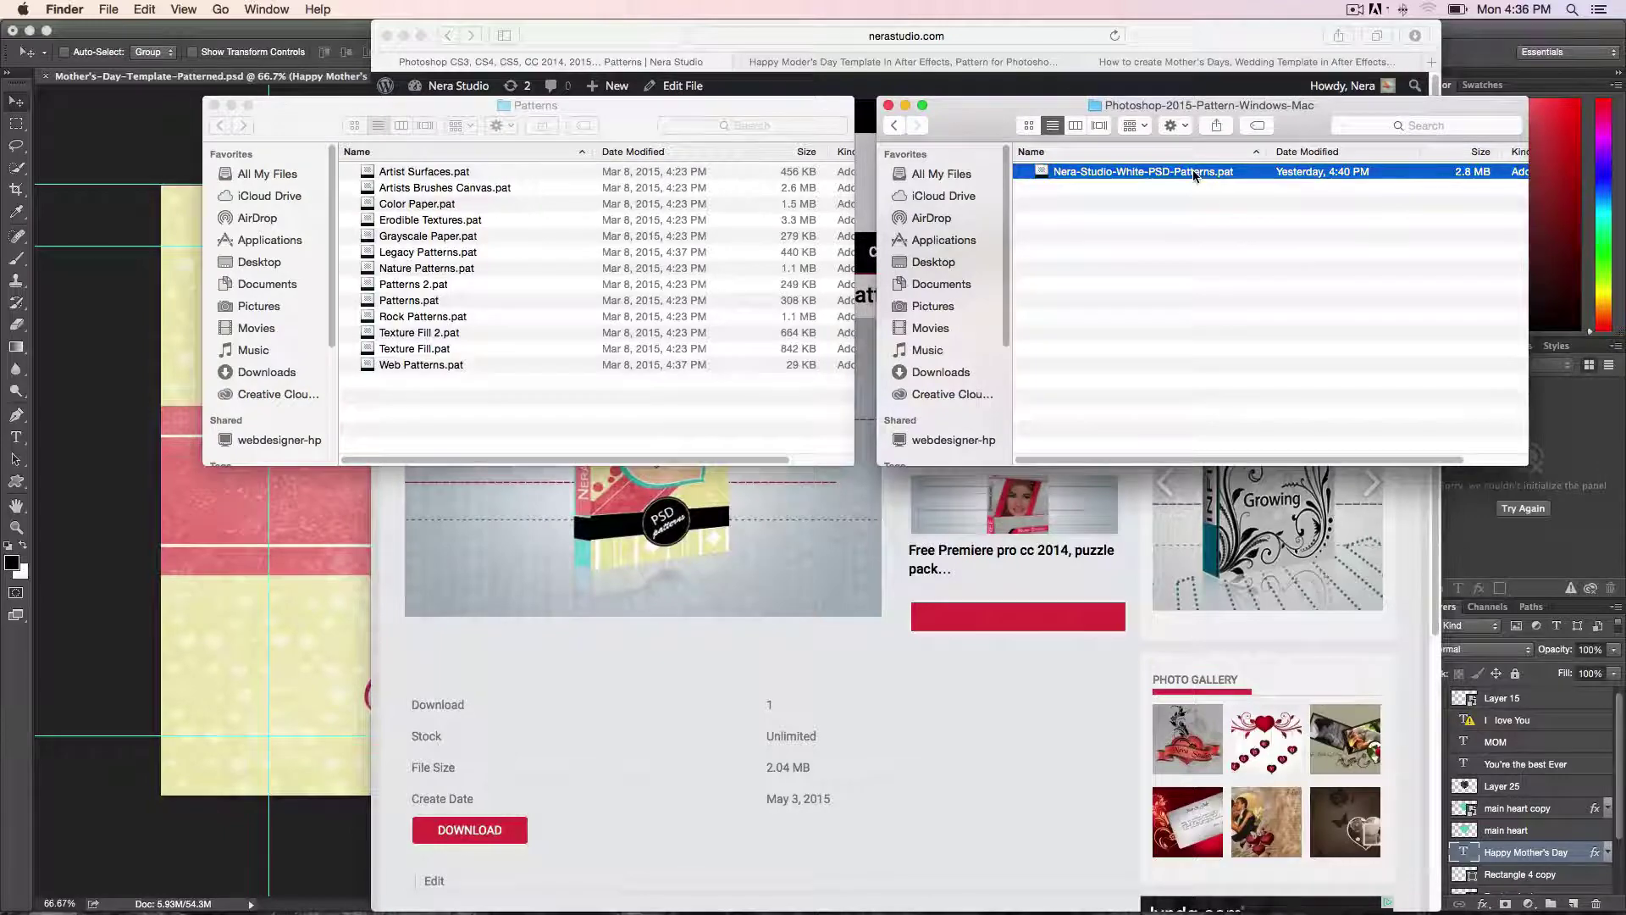
pyautogui.moveTo(1194, 173); pyautogui.dragTo(584, 403)
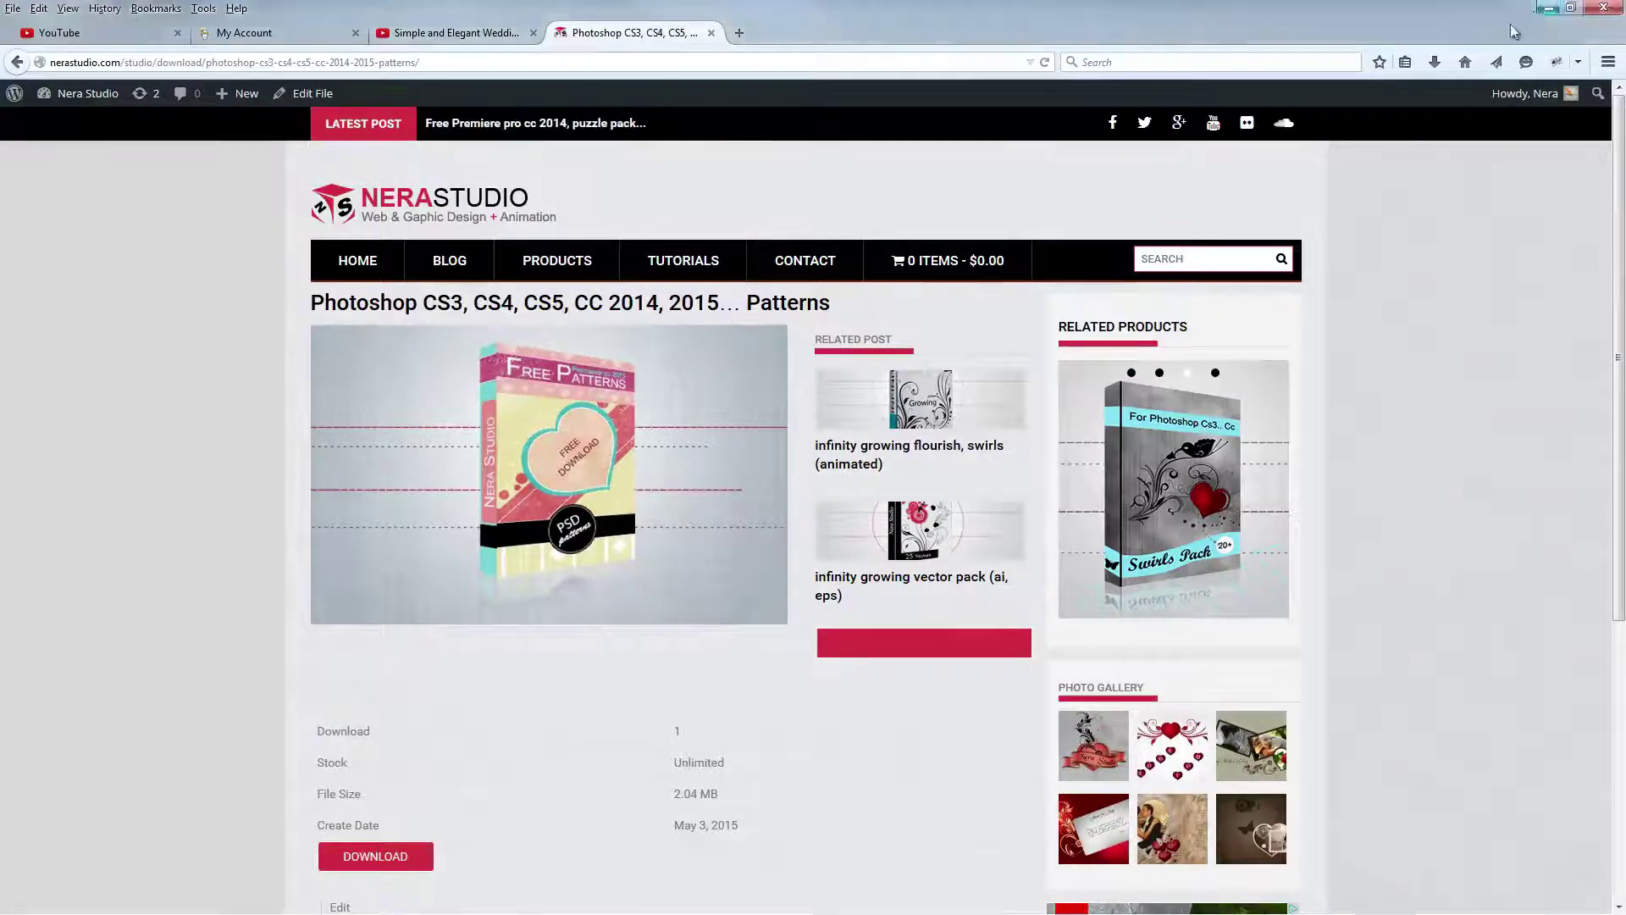
# Step: On the Windows computer, minimize the browser and open the Photoshop-2015-Pattern-Windows-Mac folder in Downloads
pyautogui.click(1546, 8)
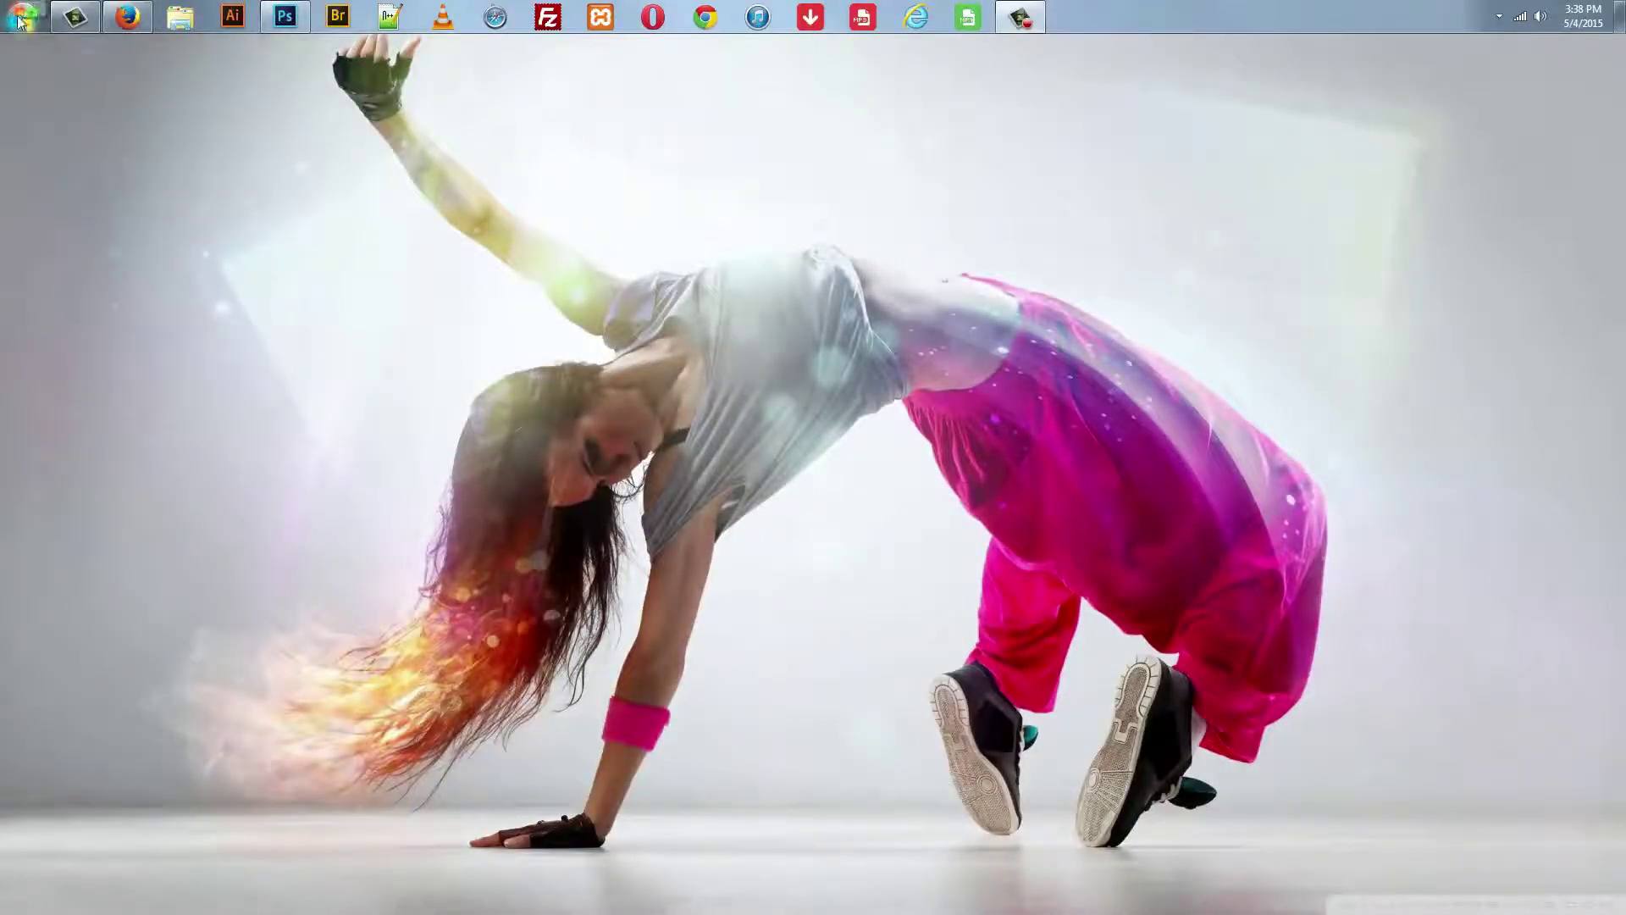
pyautogui.click(18, 30)
pyautogui.click(281, 256)
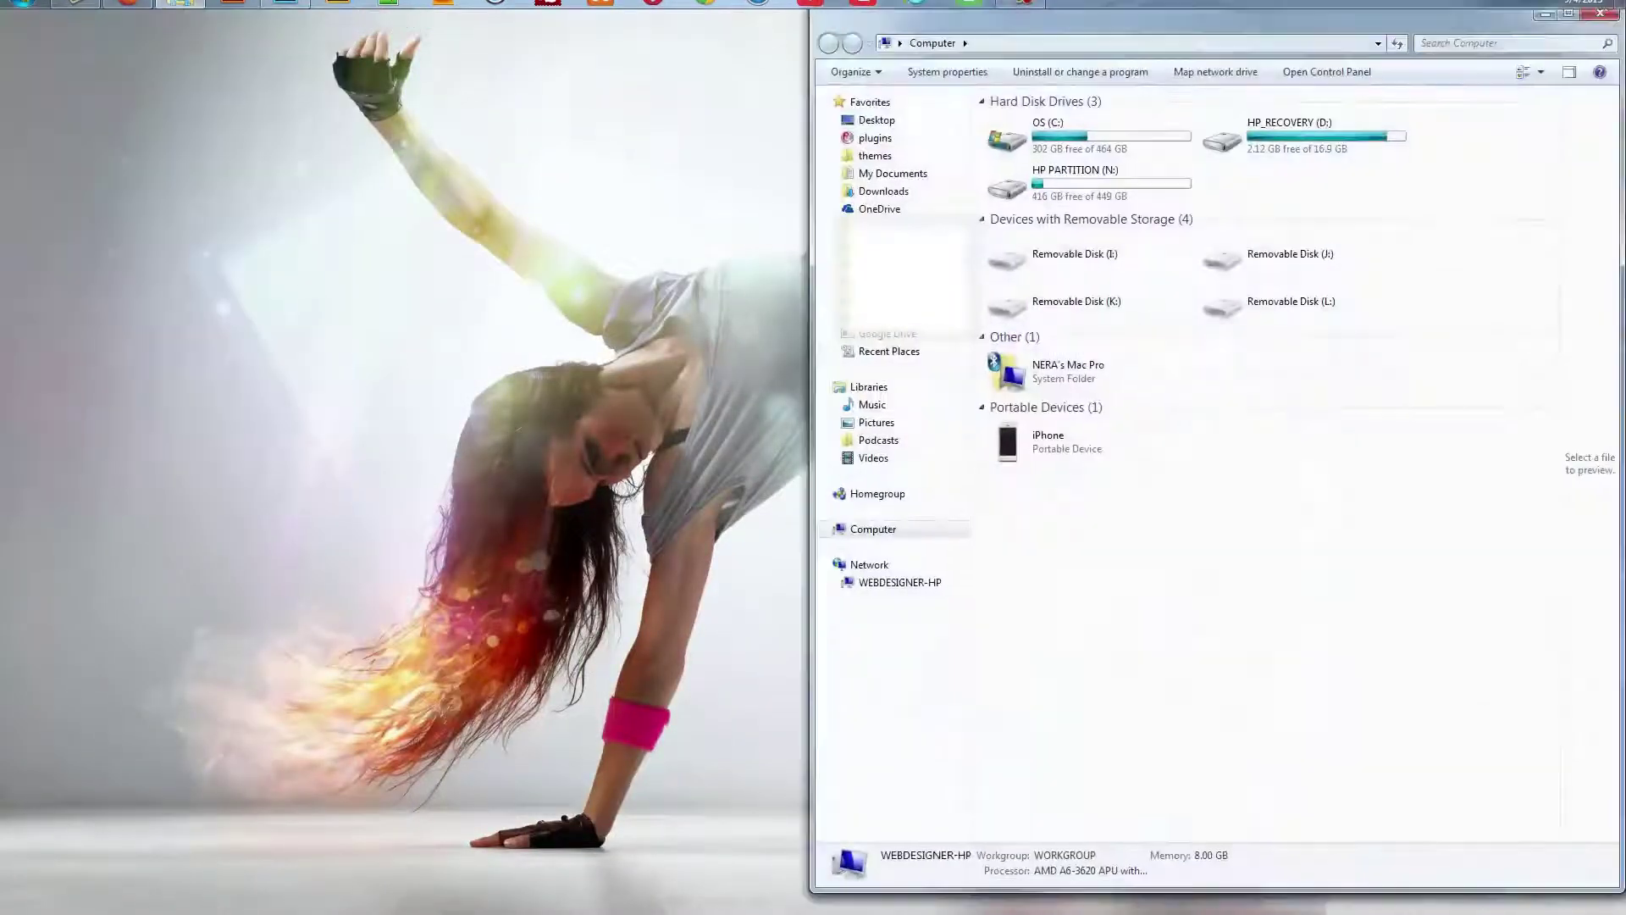
pyautogui.click(884, 191)
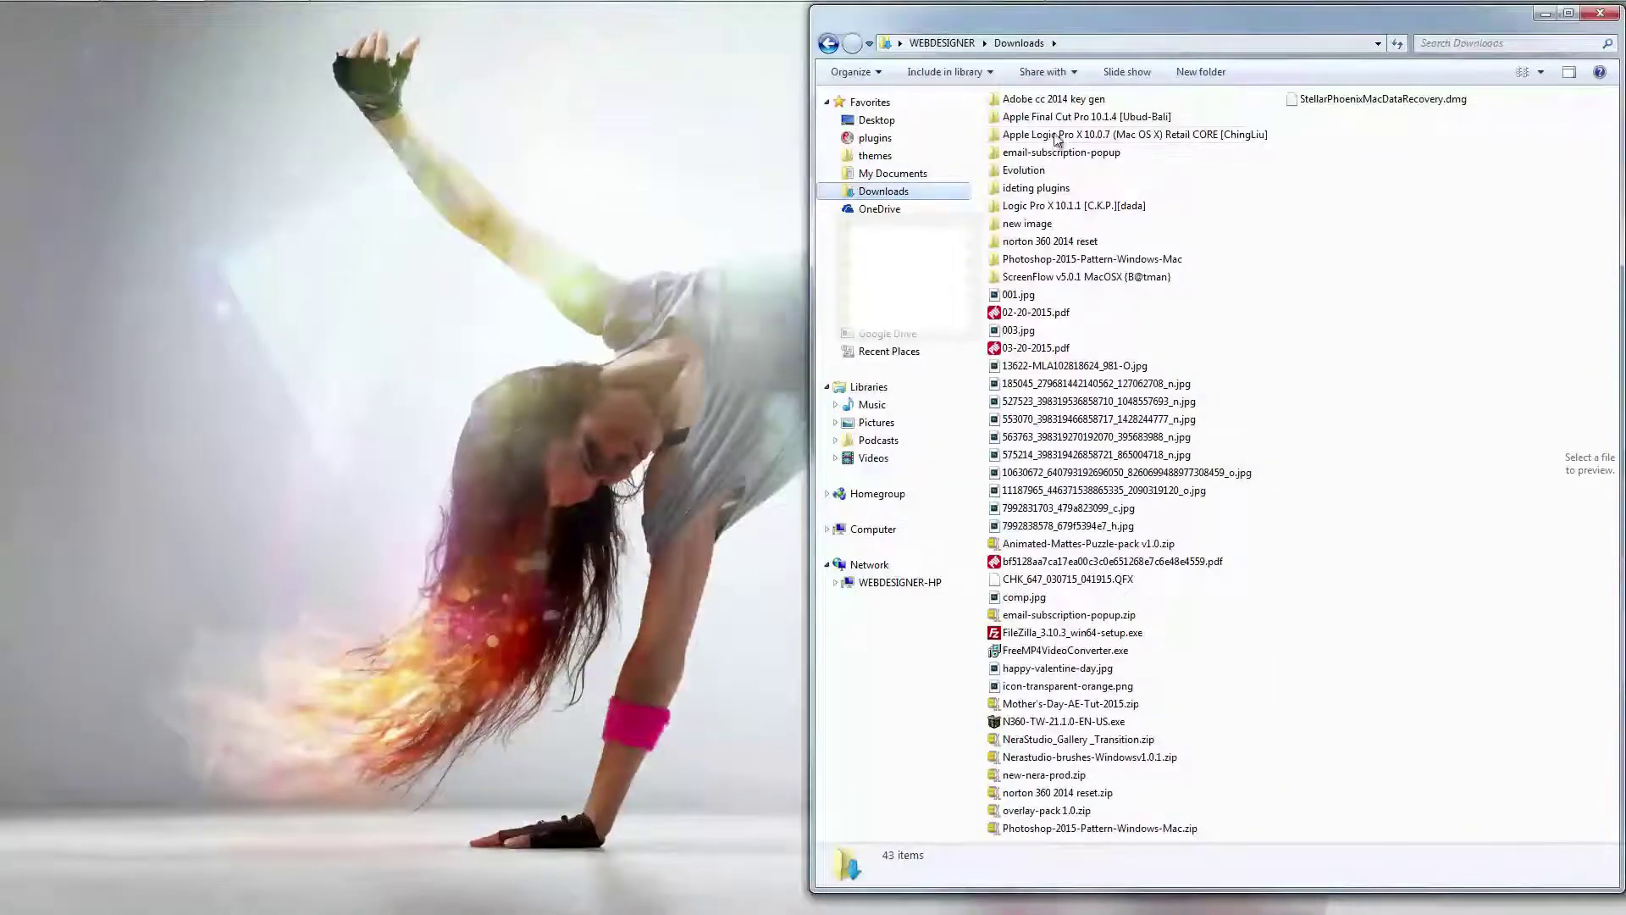
pyautogui.doubleClick(1063, 261)
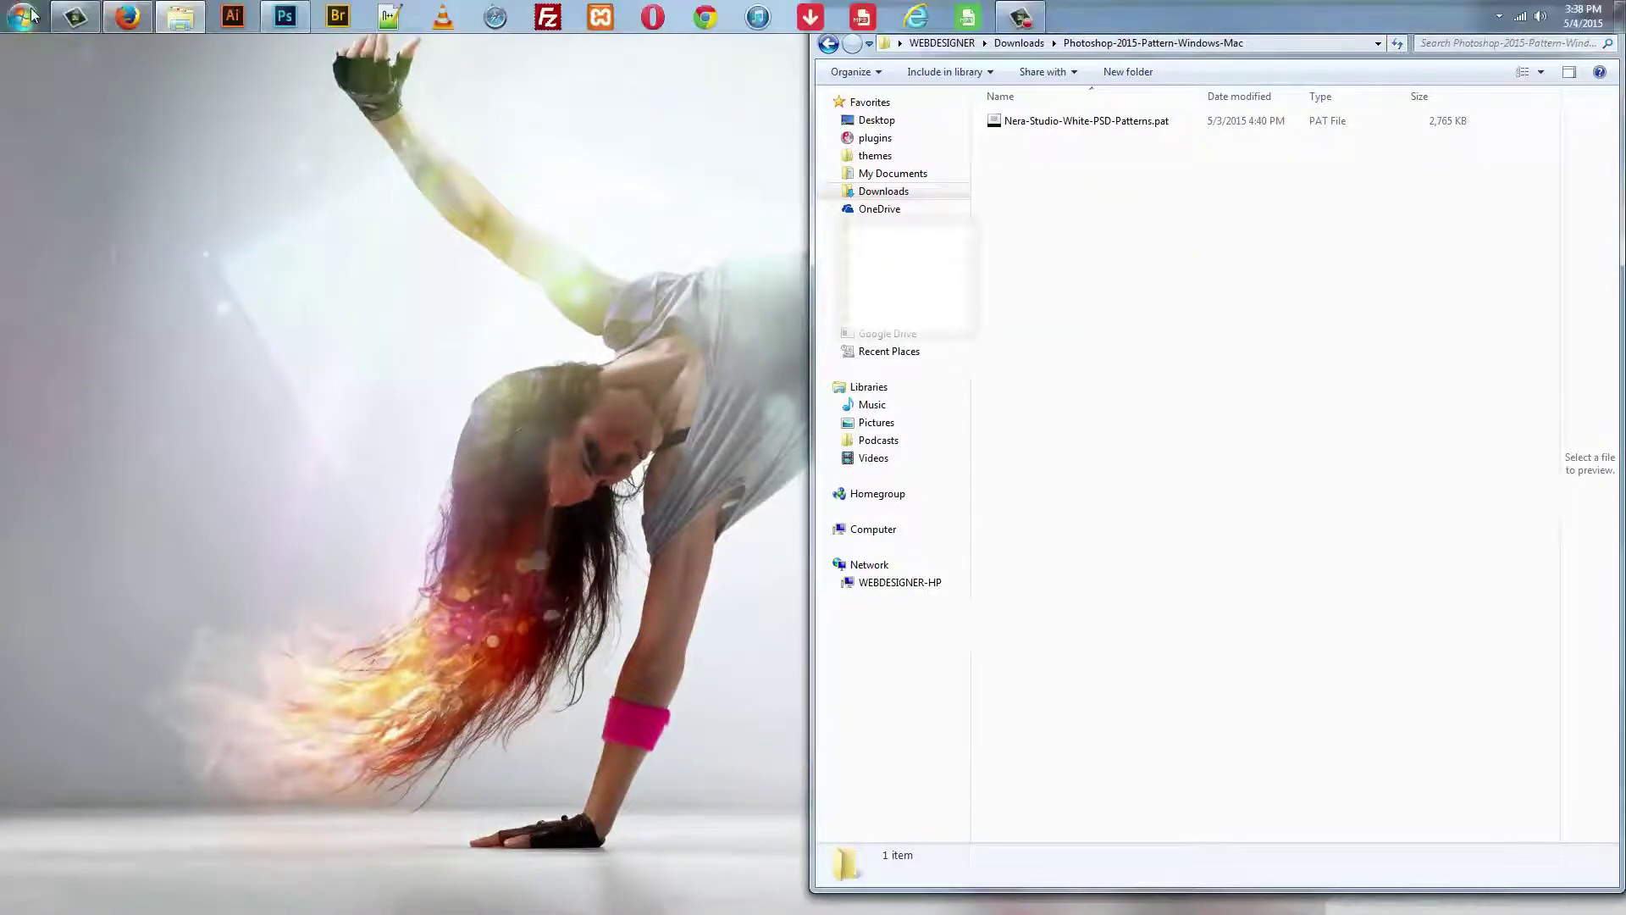
# Step: In a second Explorer window, open C: > Program Files > Adobe > Adobe Photoshop CC (64 Bit) > Presets > Patterns
pyautogui.click(23, 15)
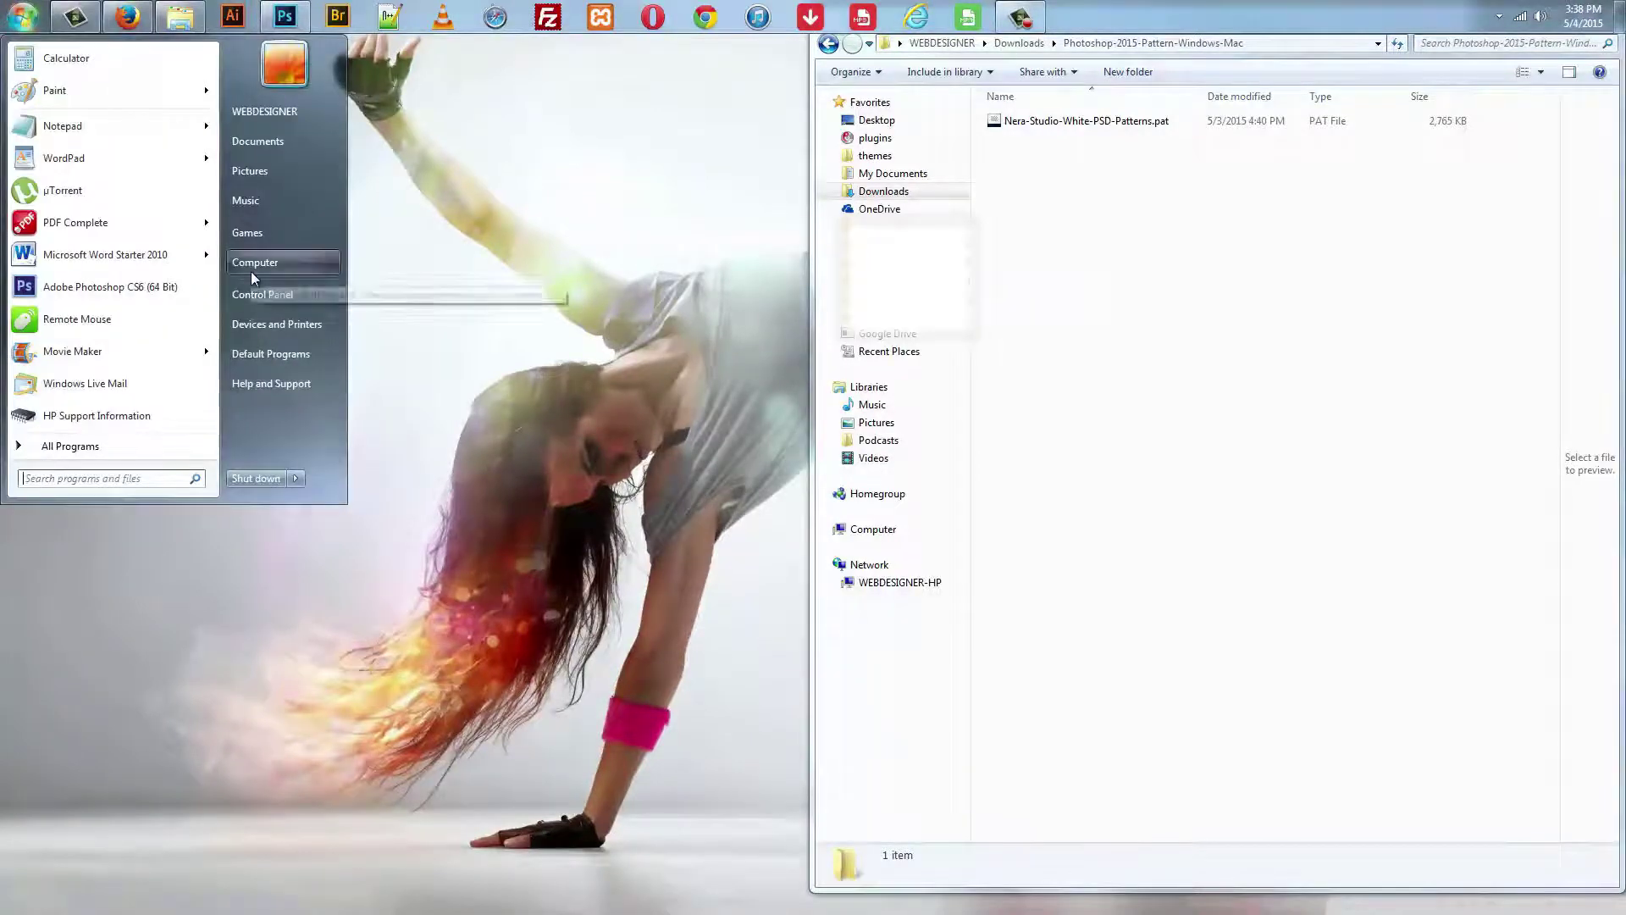
pyautogui.click(251, 263)
pyautogui.click(243, 138)
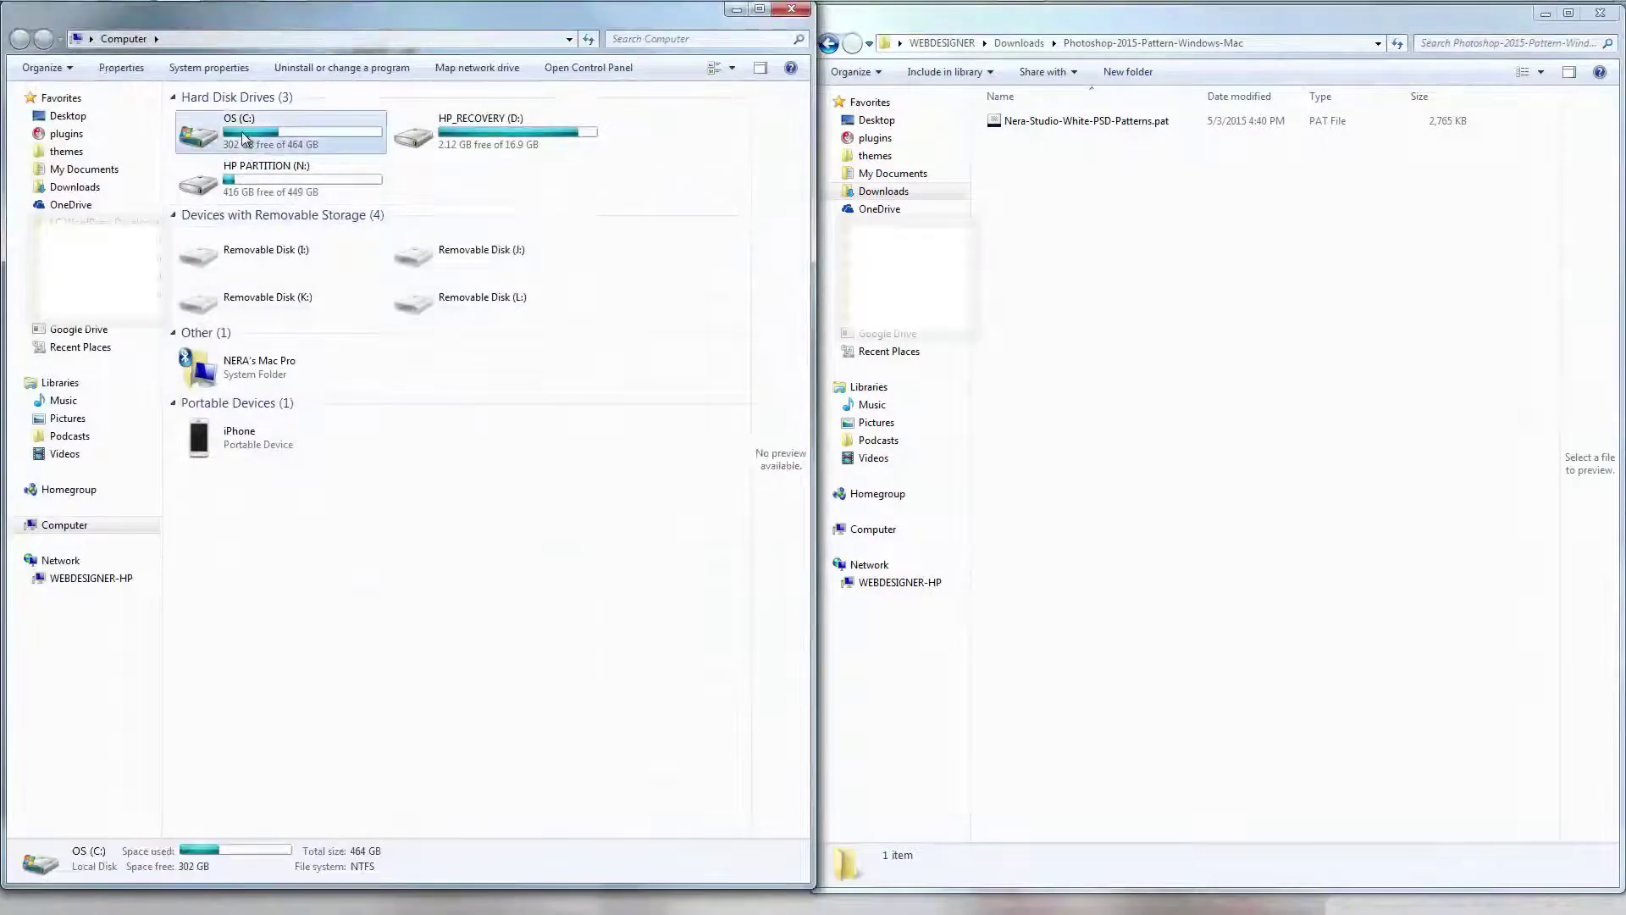
pyautogui.doubleClick(243, 138)
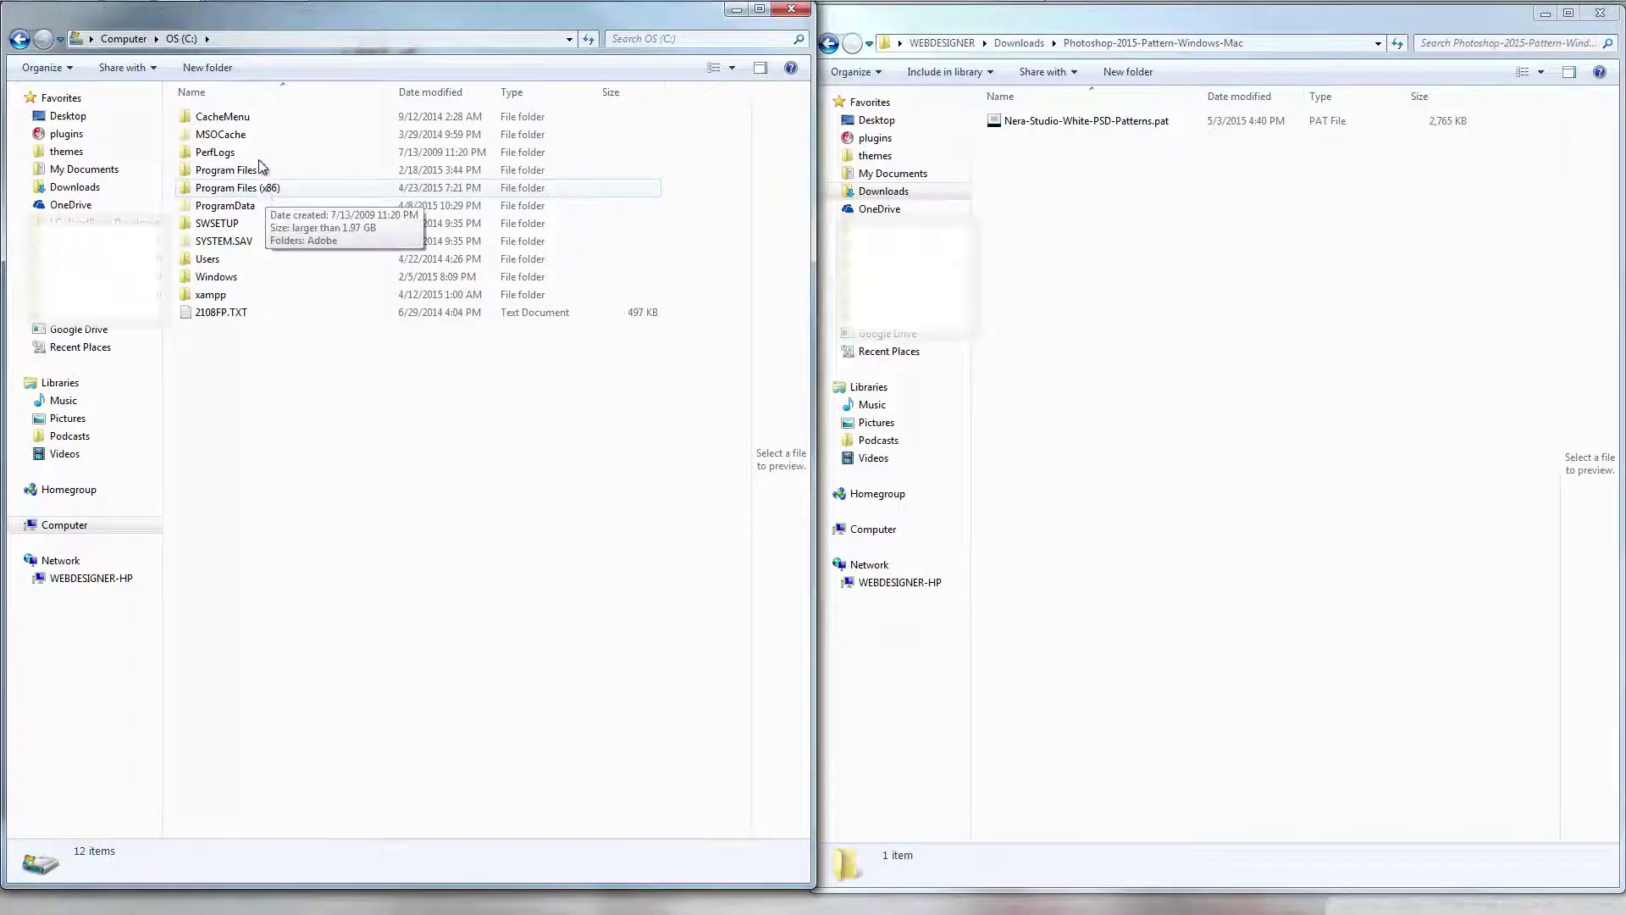
pyautogui.doubleClick(265, 169)
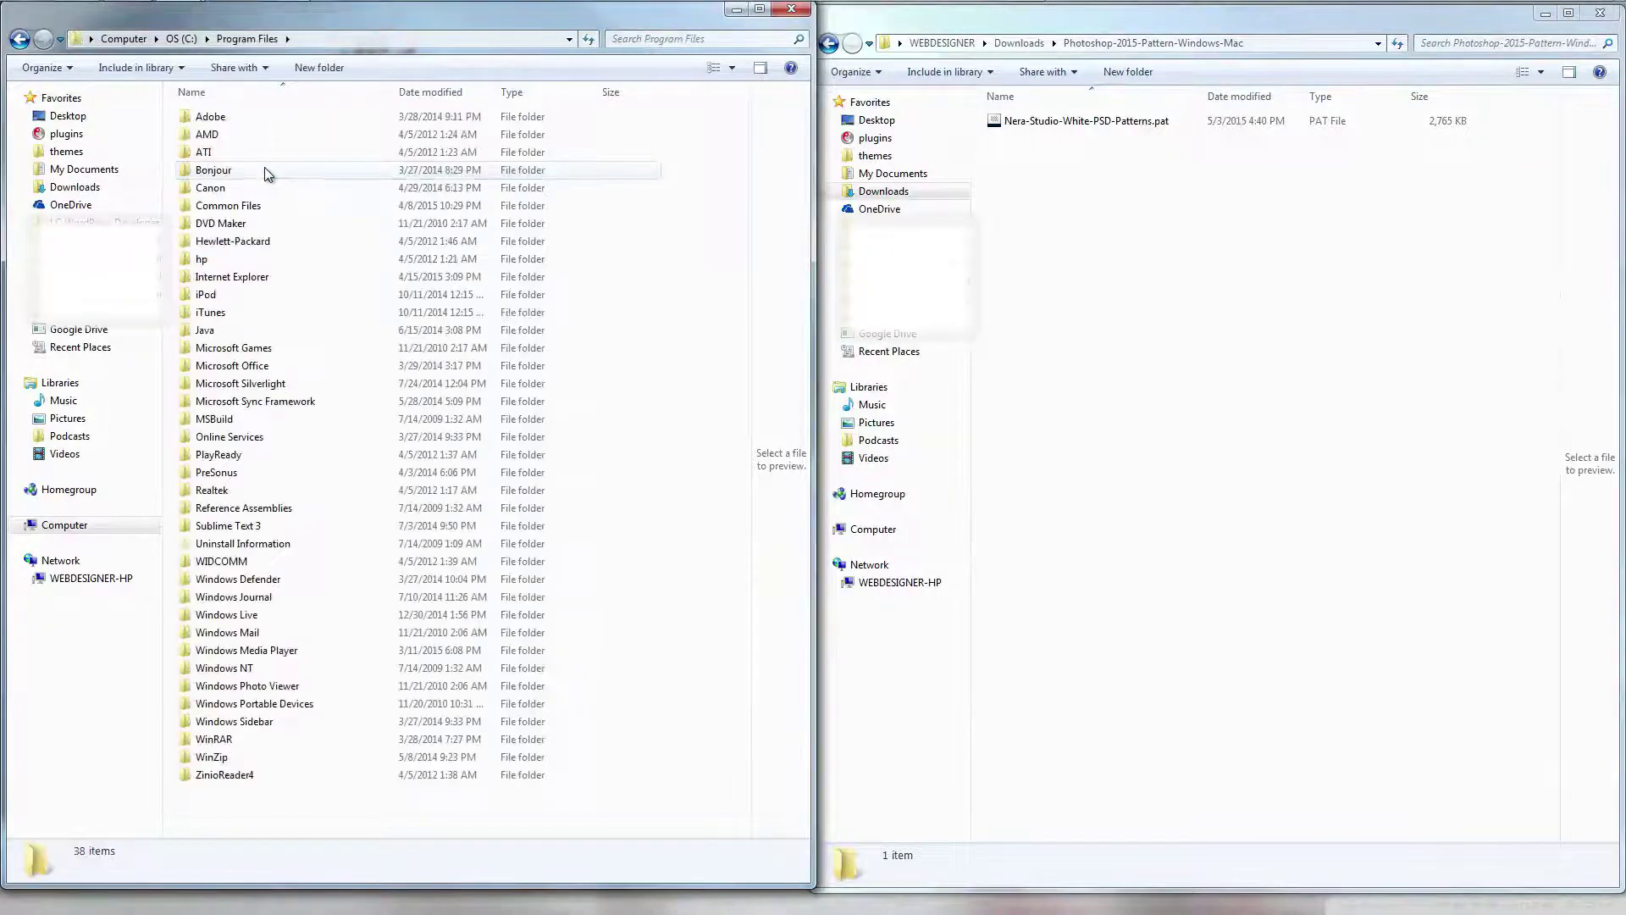
pyautogui.doubleClick(244, 116)
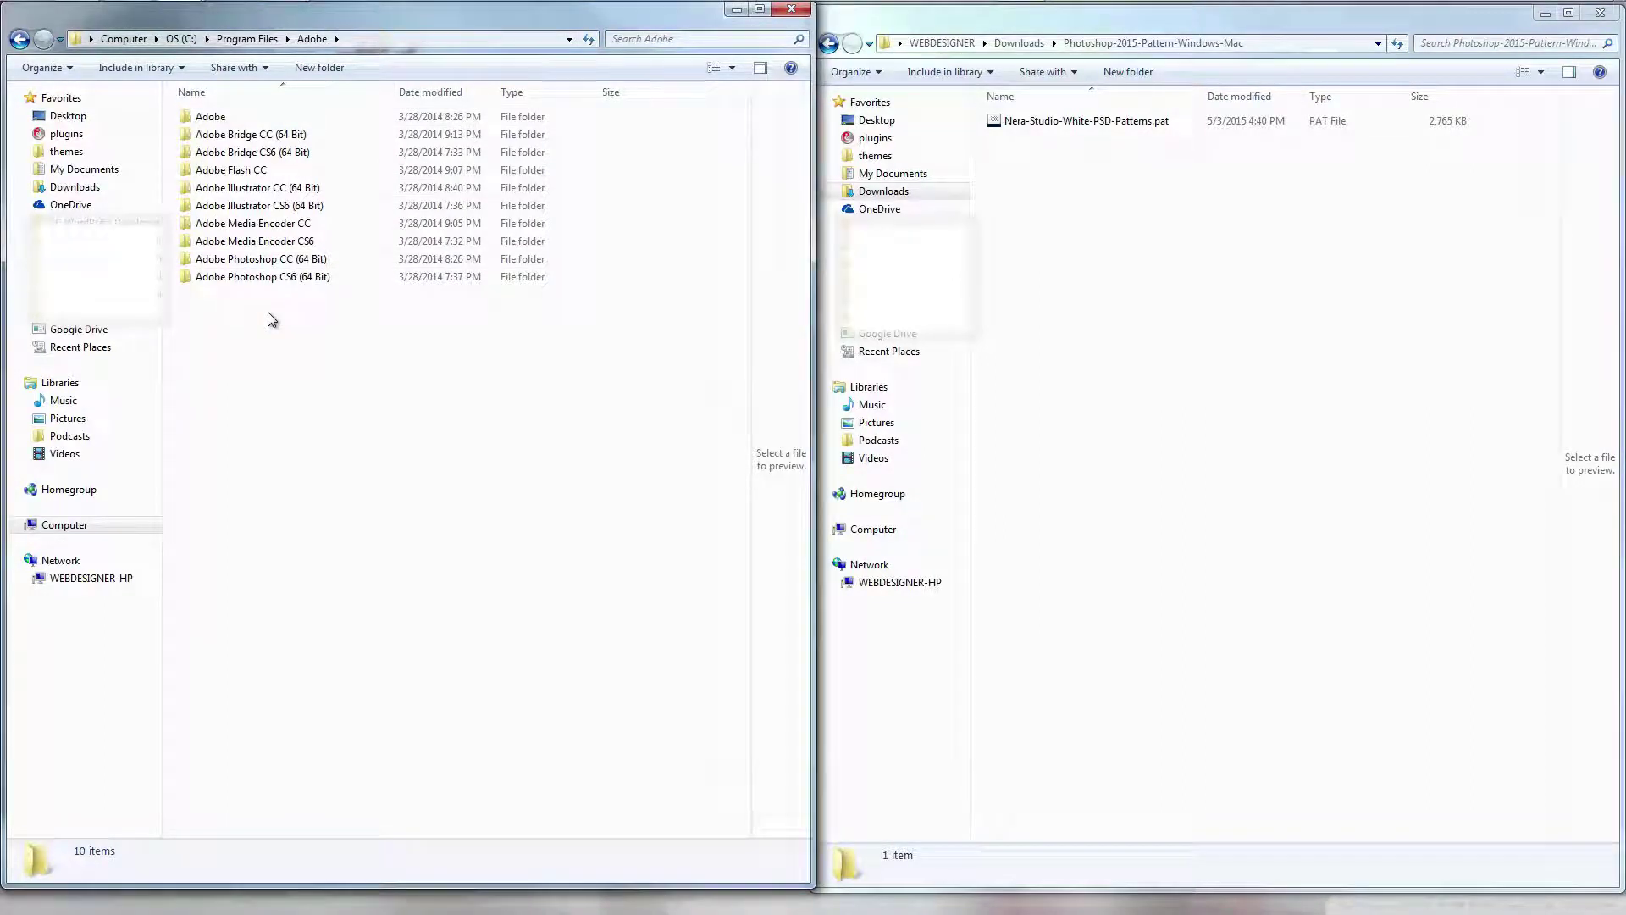
pyautogui.doubleClick(320, 259)
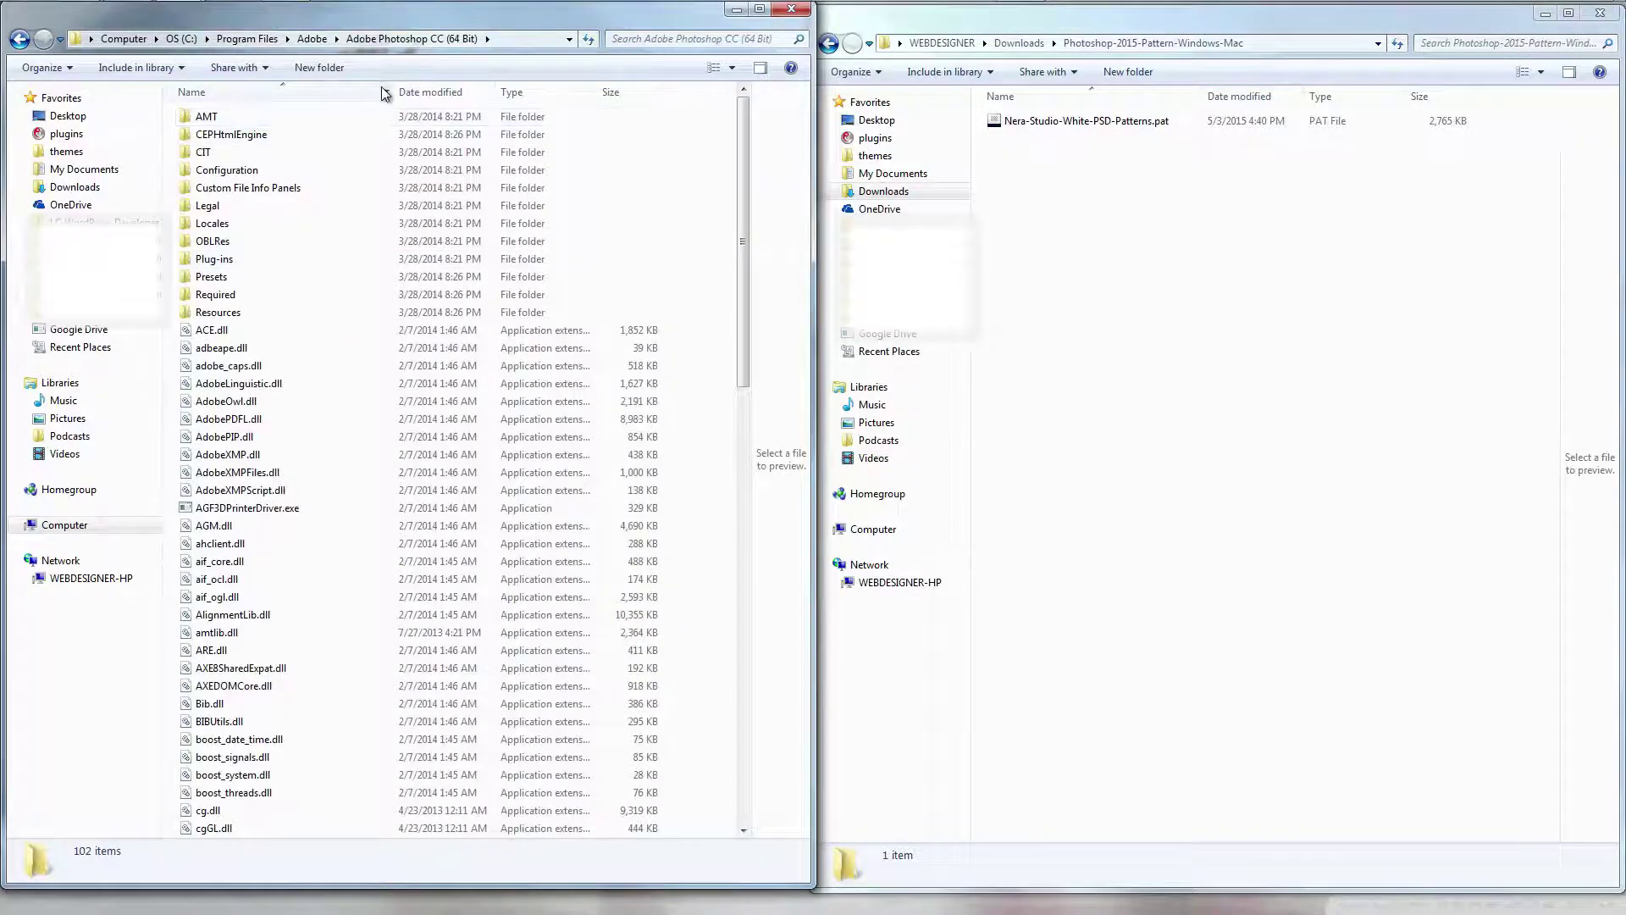
pyautogui.doubleClick(251, 282)
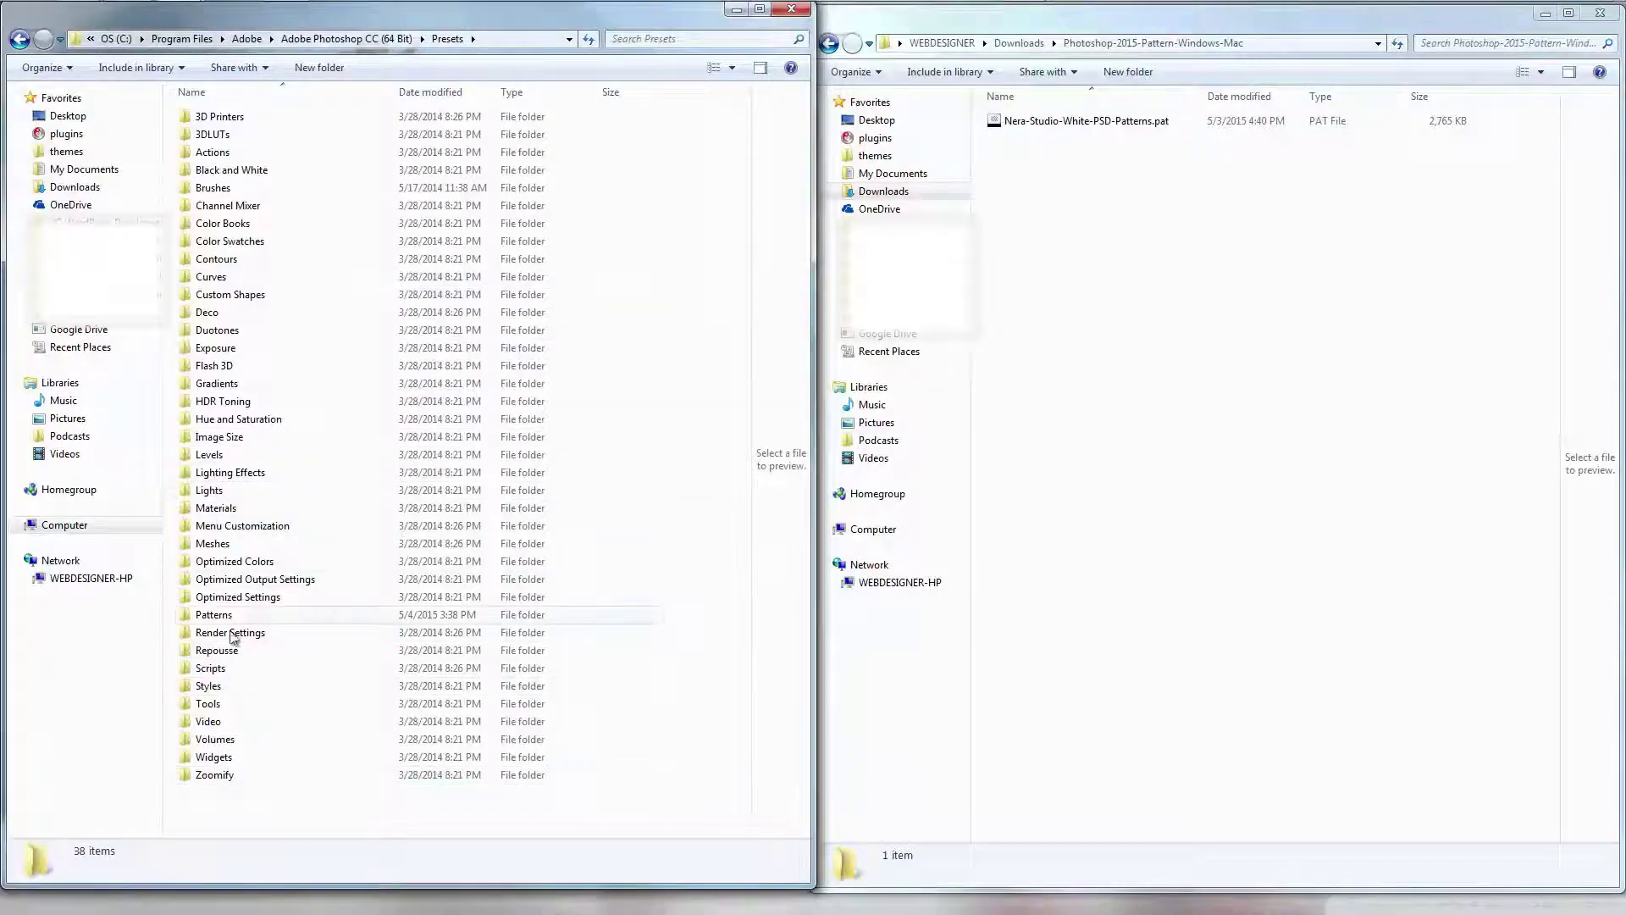
pyautogui.doubleClick(228, 615)
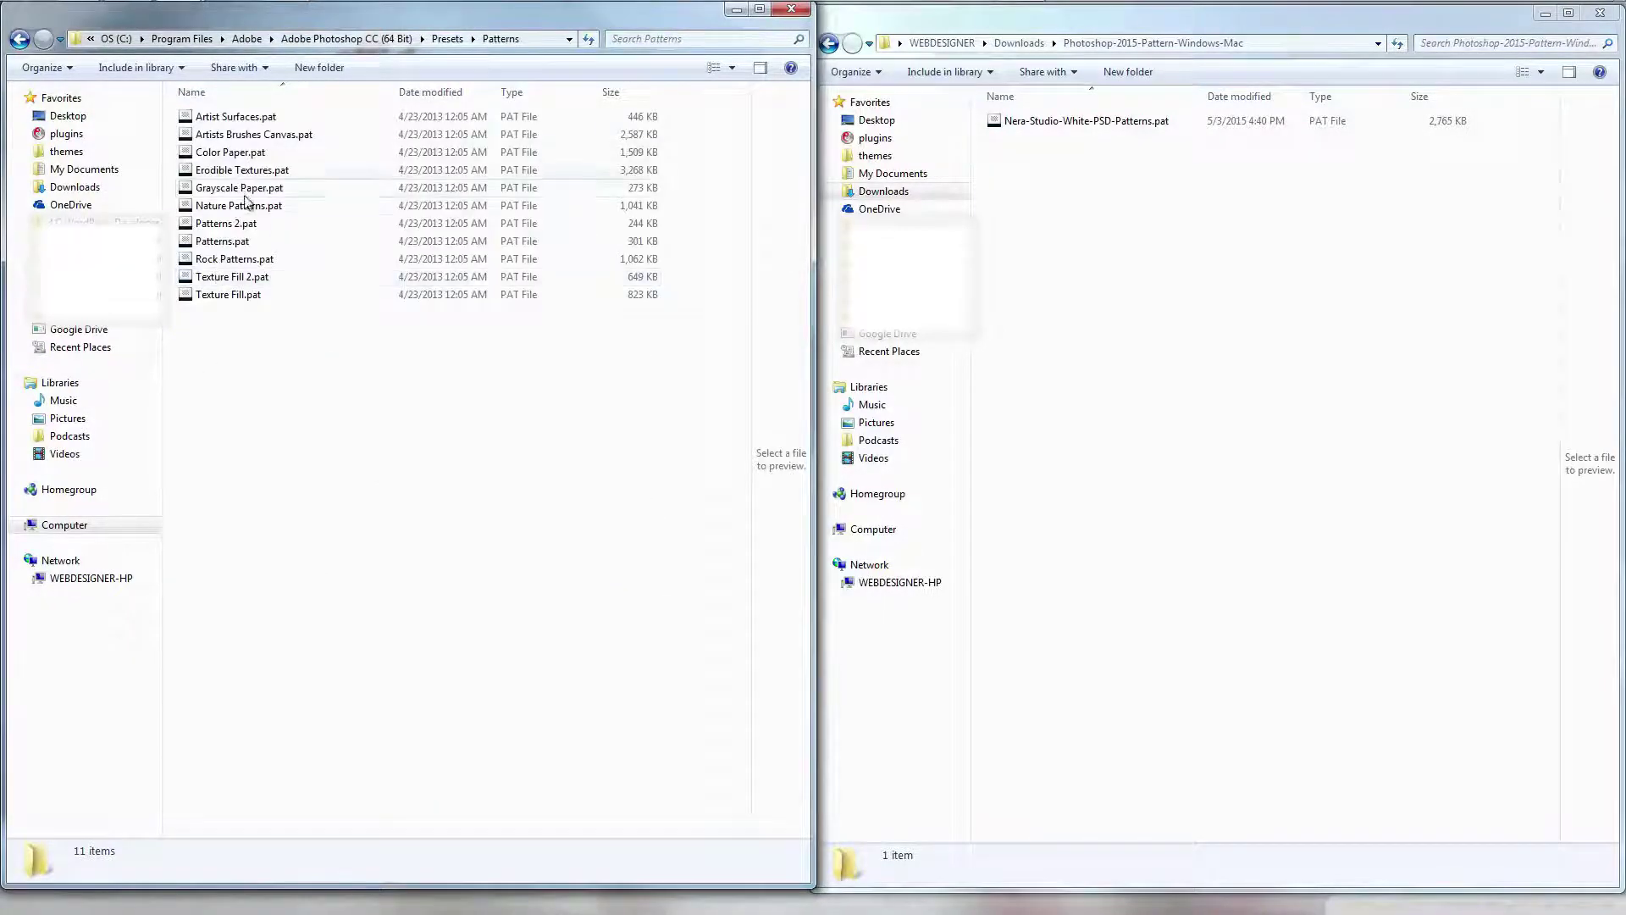
# Step: Move Nera-Studio-White-PSD-Patterns.pat into the Patterns folder with administrator permission and close both Explorer windows
pyautogui.click(1091, 24)
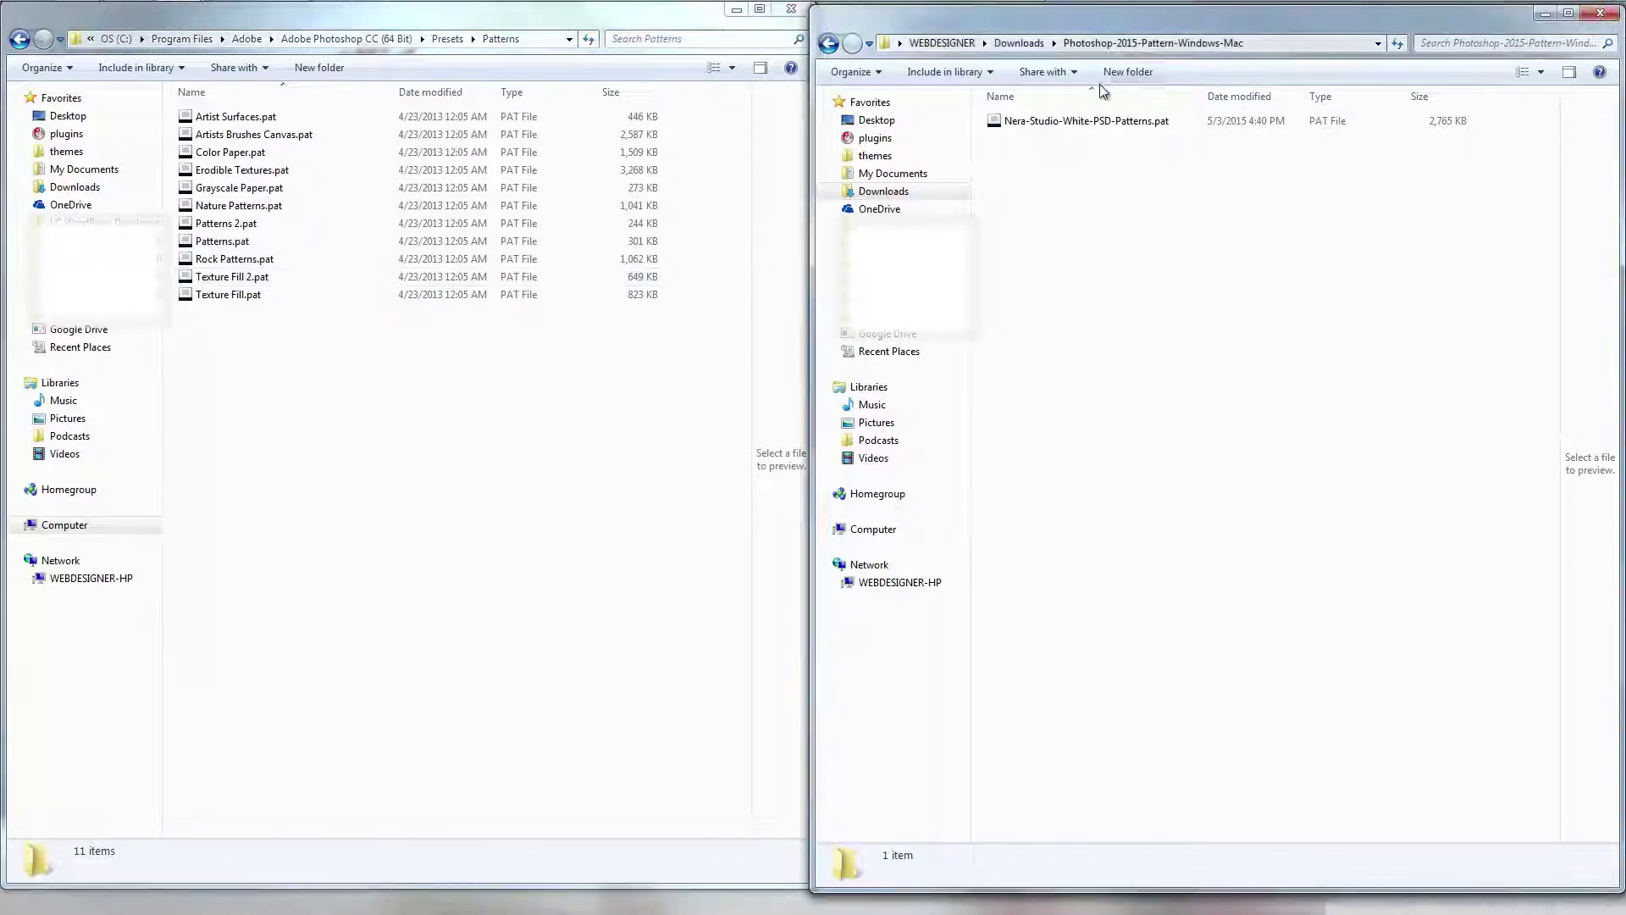
pyautogui.moveTo(1086, 120); pyautogui.dragTo(332, 452)
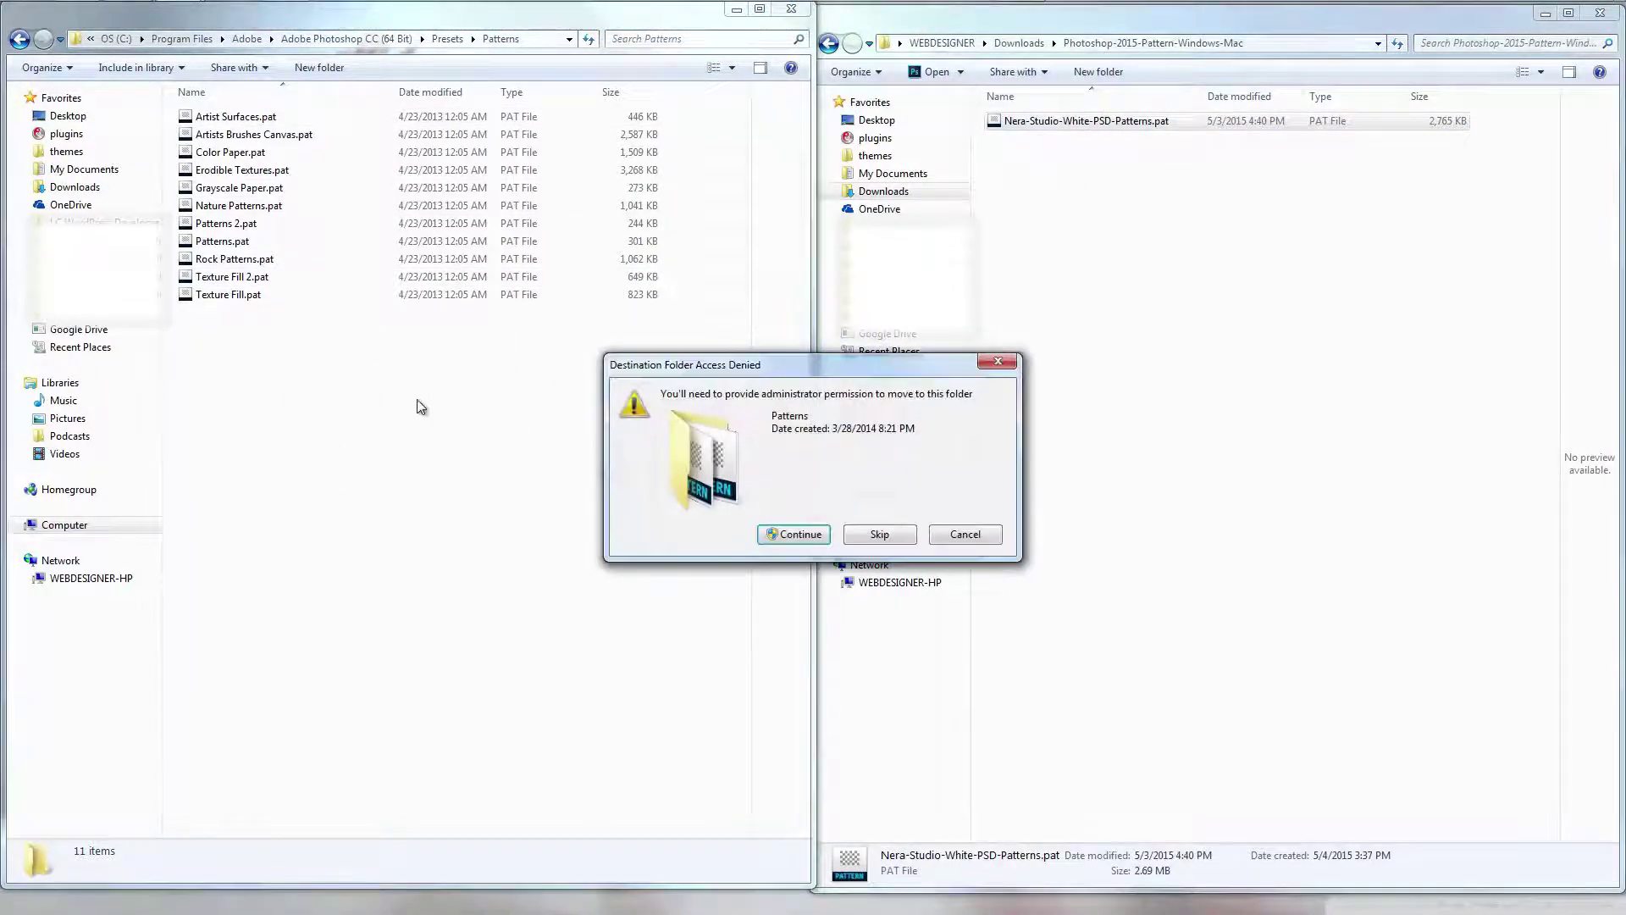
pyautogui.click(788, 533)
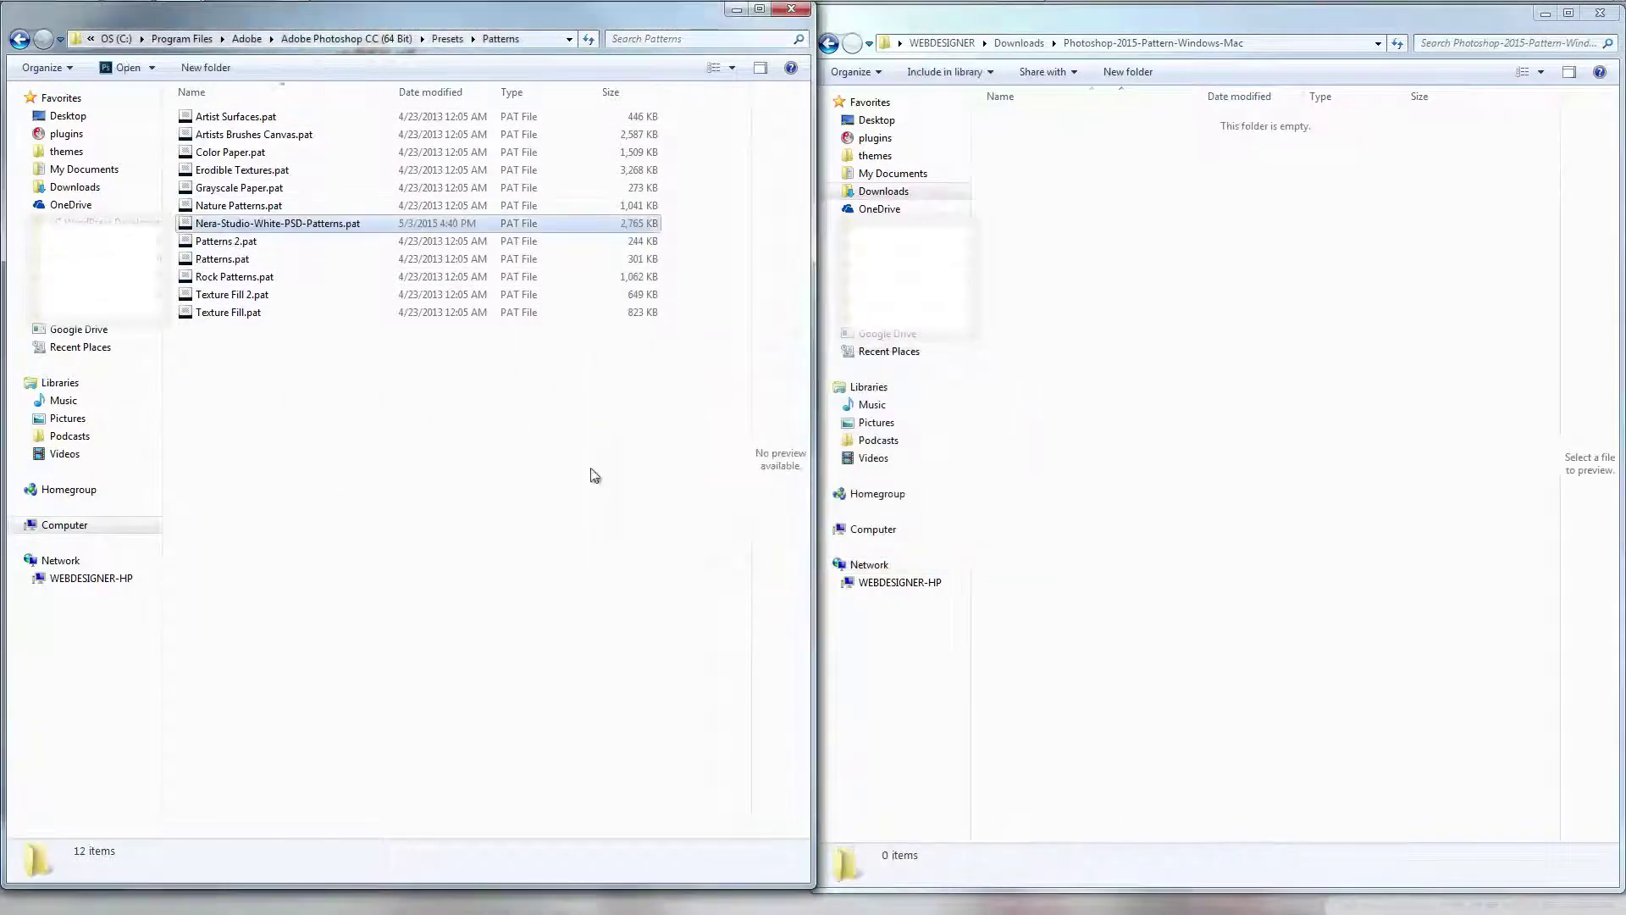
pyautogui.click(796, 13)
pyautogui.click(1599, 13)
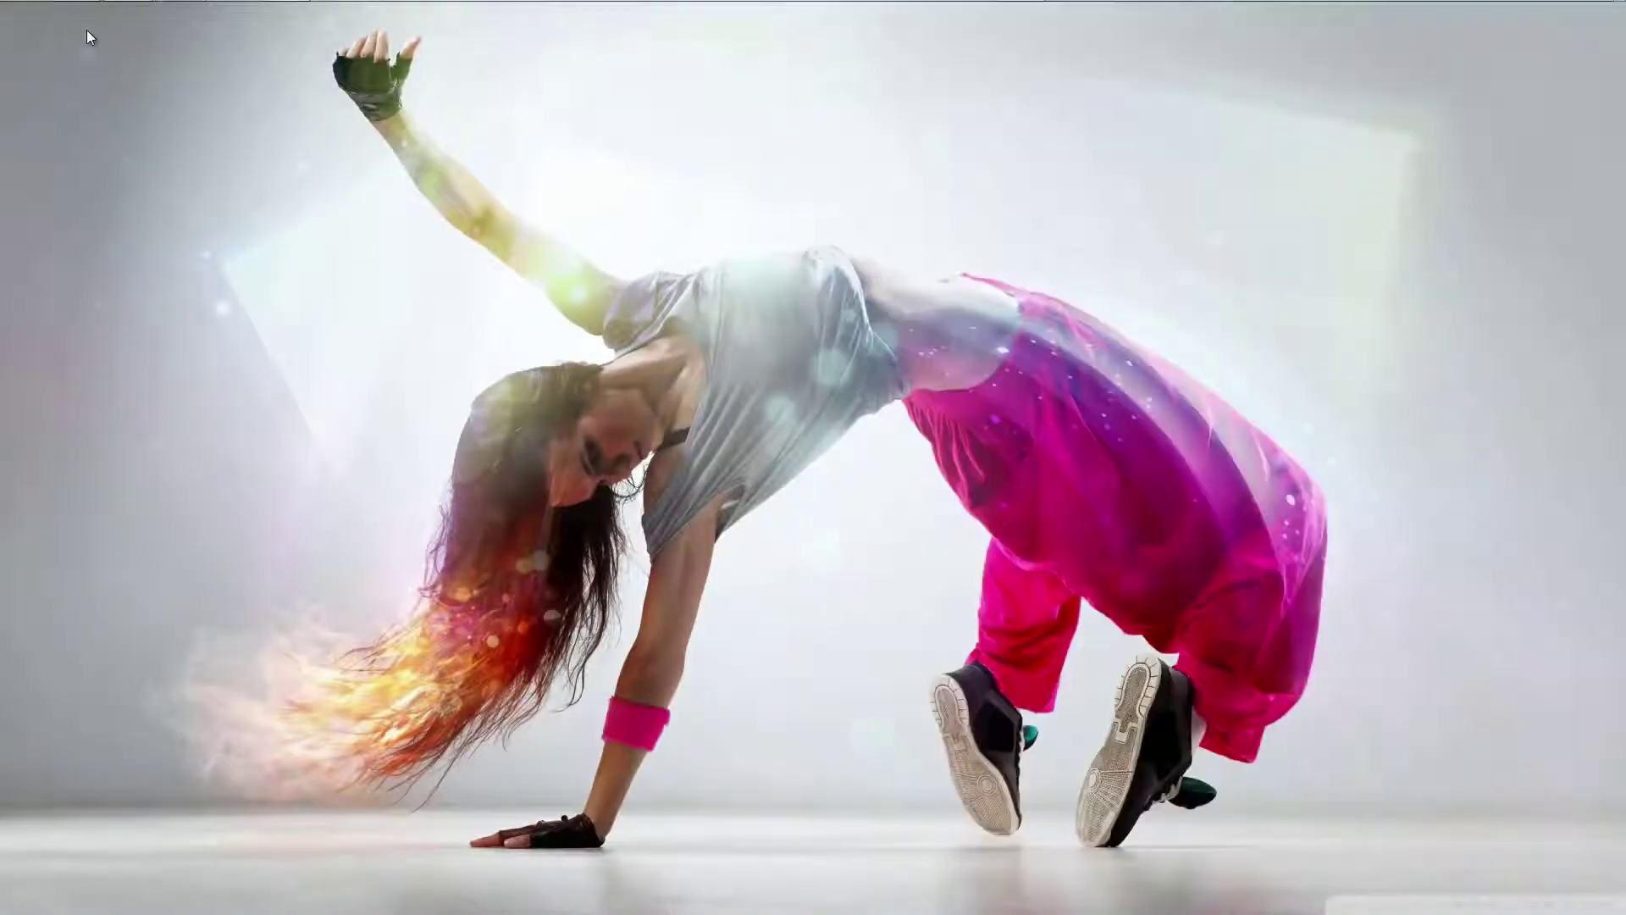
# Step: Switch to Photoshop on Windows and add a Pattern Overlay effect to the Color Fill 1 layer
pyautogui.click(283, 15)
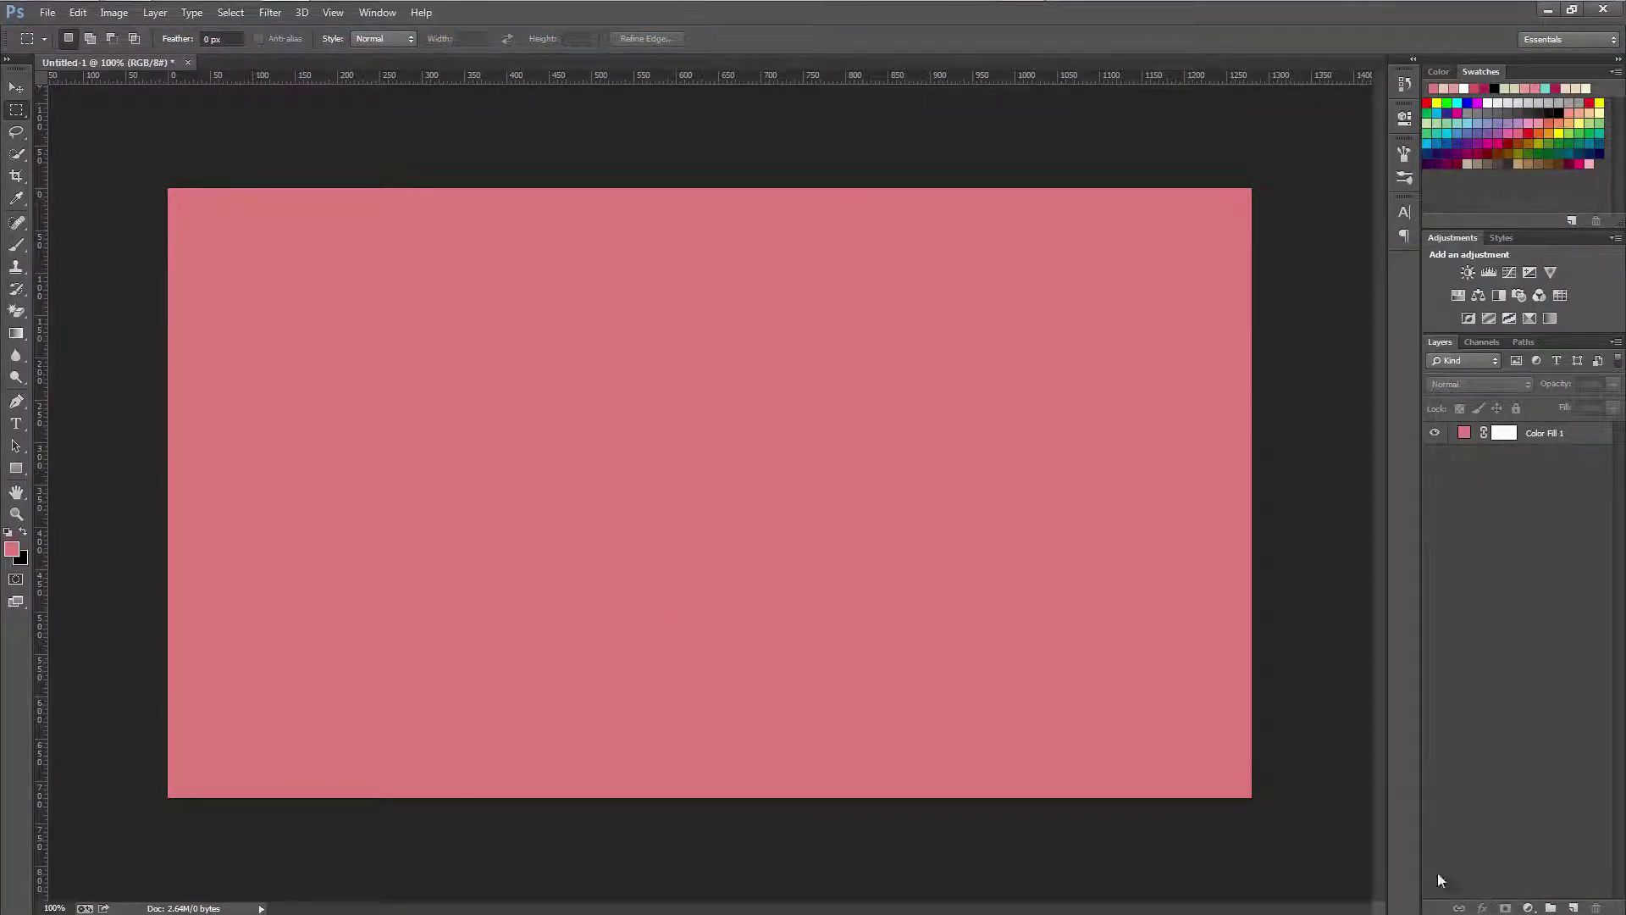
pyautogui.click(1547, 434)
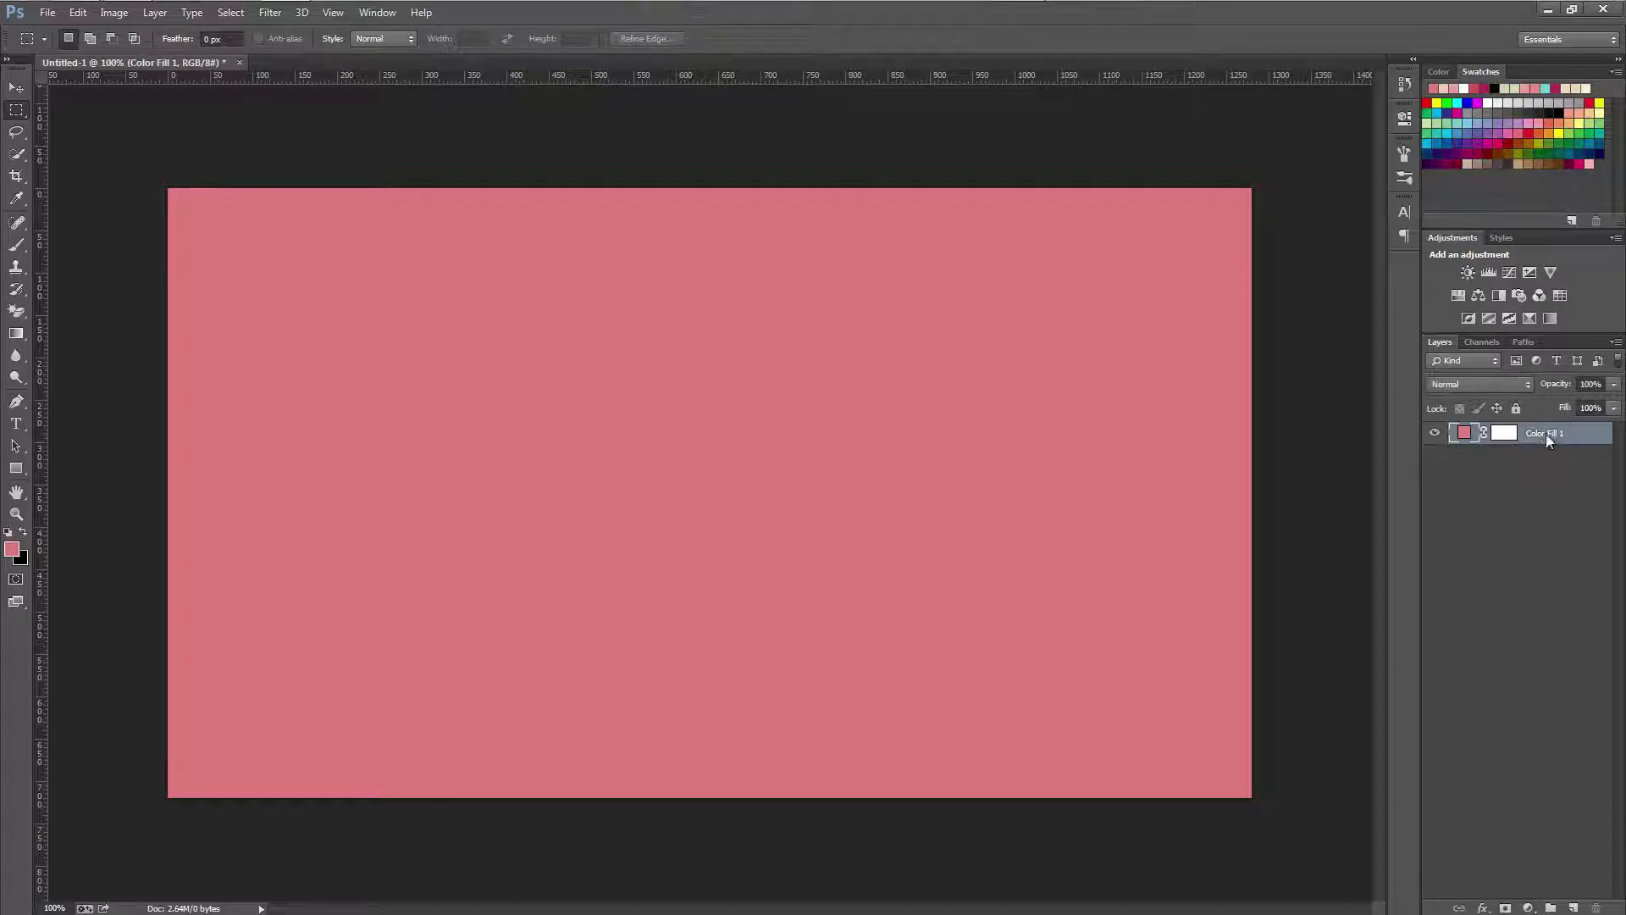
pyautogui.click(1483, 908)
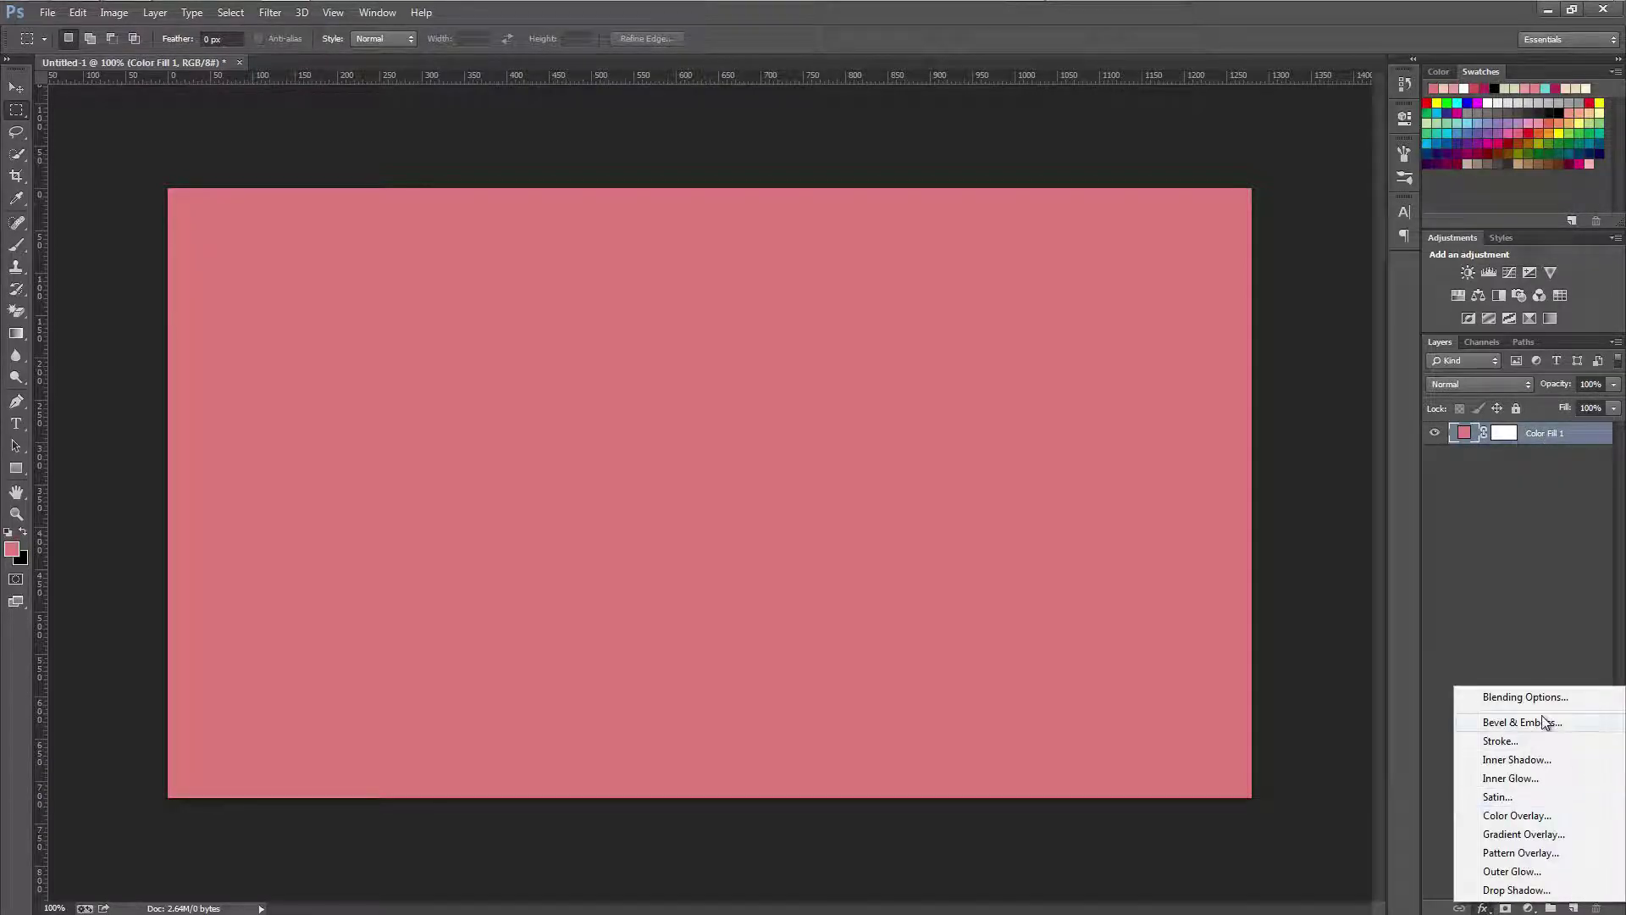
pyautogui.click(1534, 853)
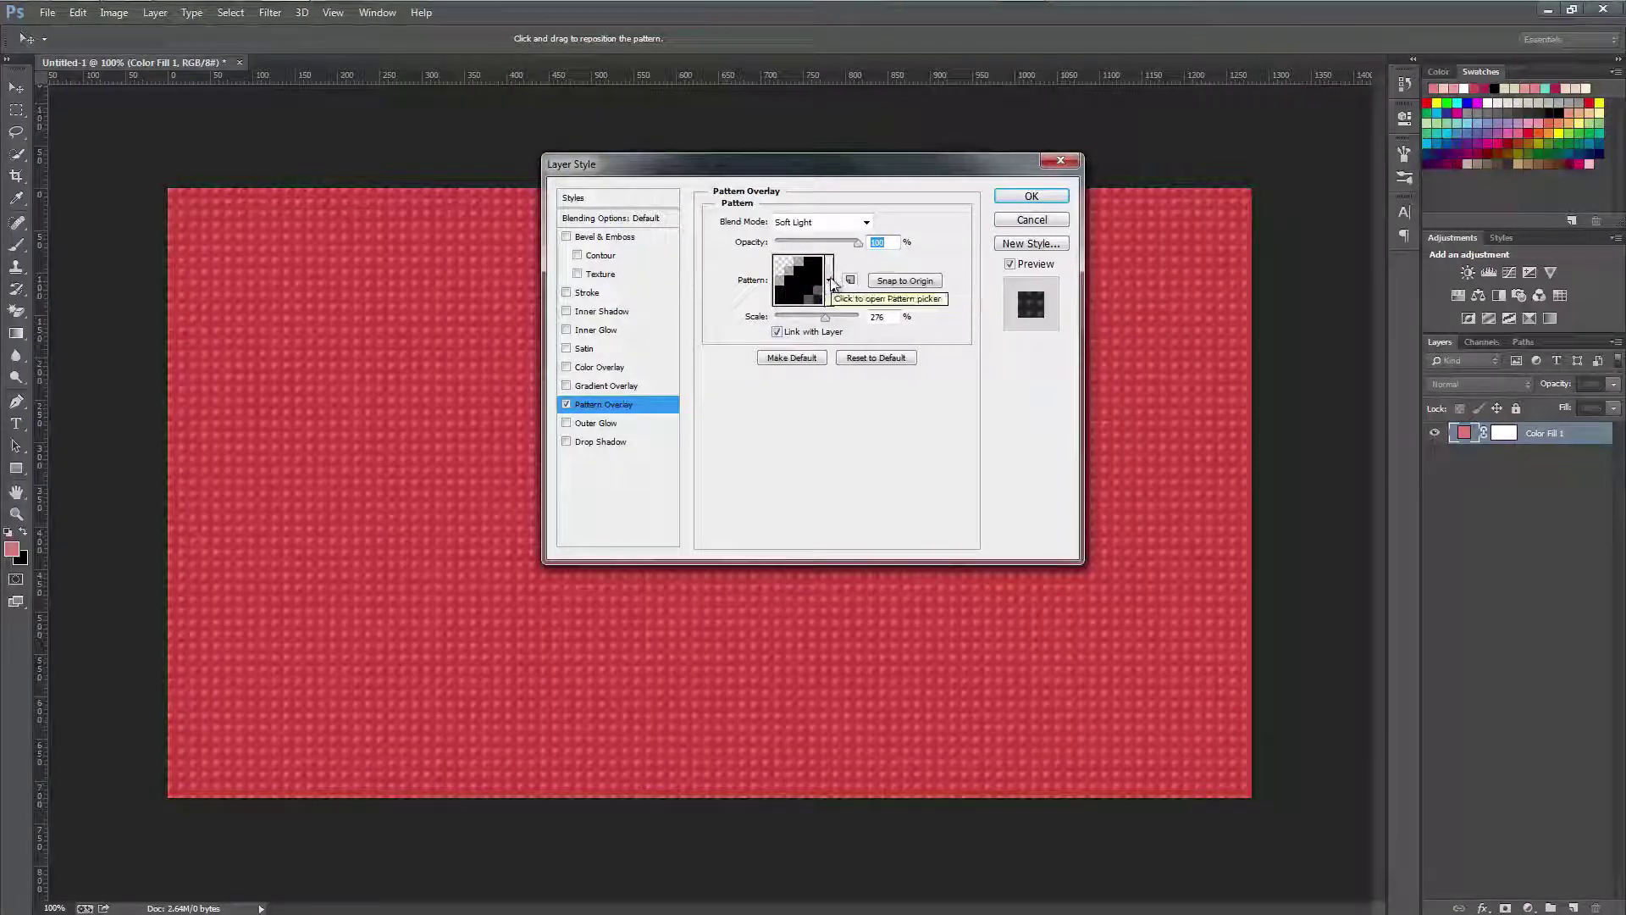
# Step: Start loading patterns from the Pattern Overlay's pattern picker and browse to Computer > OS (C:) > Program Files
pyautogui.click(831, 282)
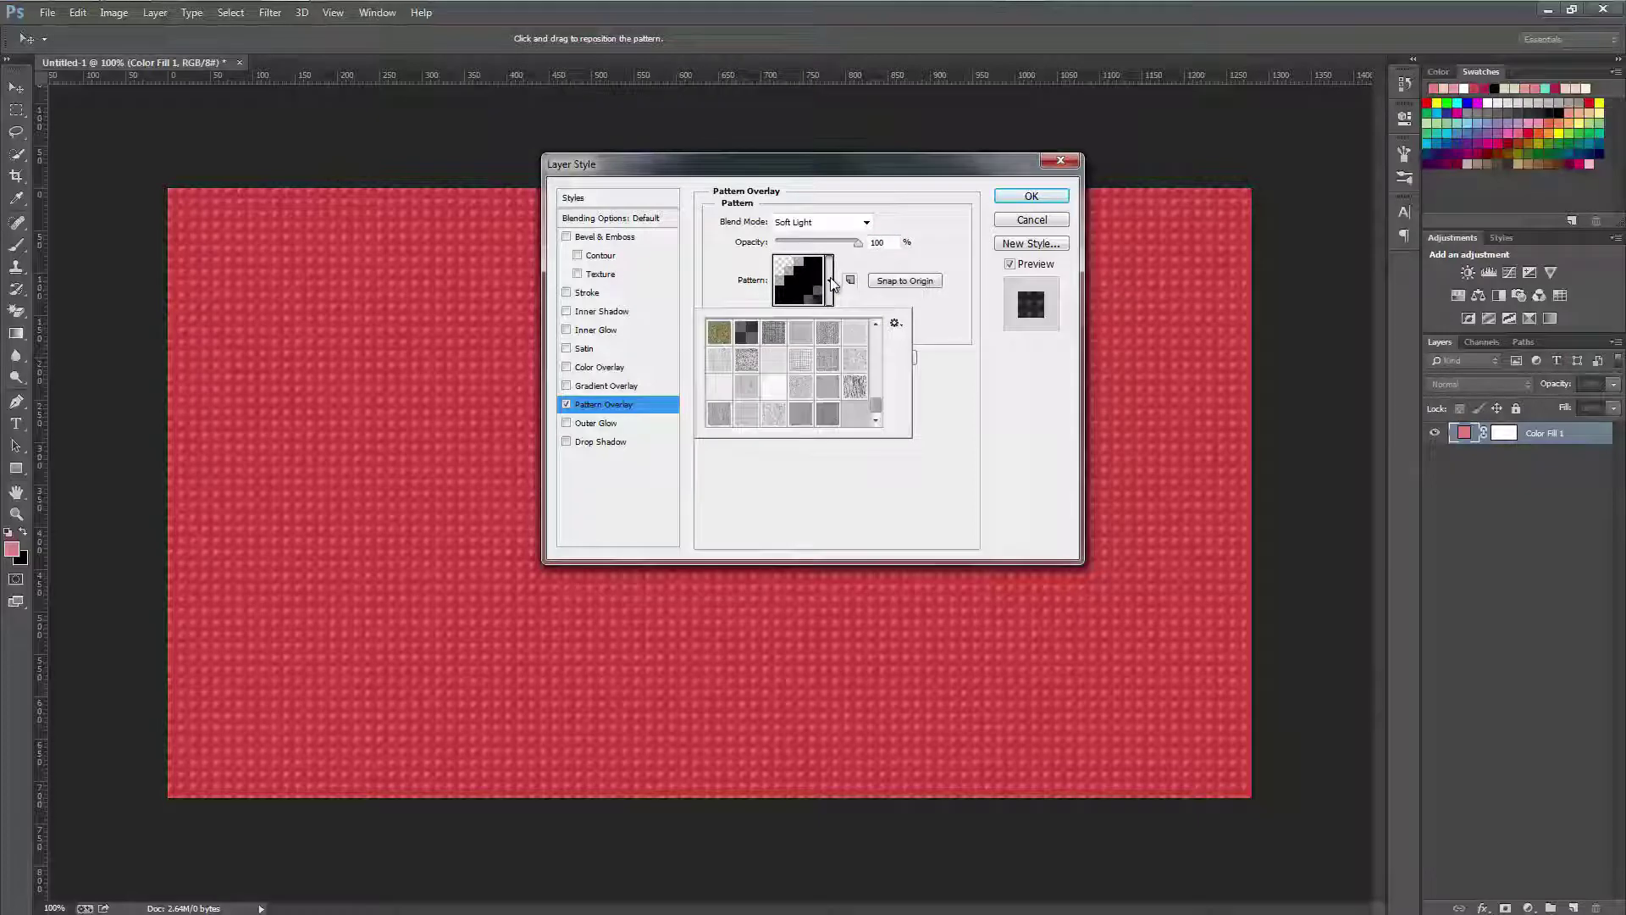
pyautogui.click(896, 326)
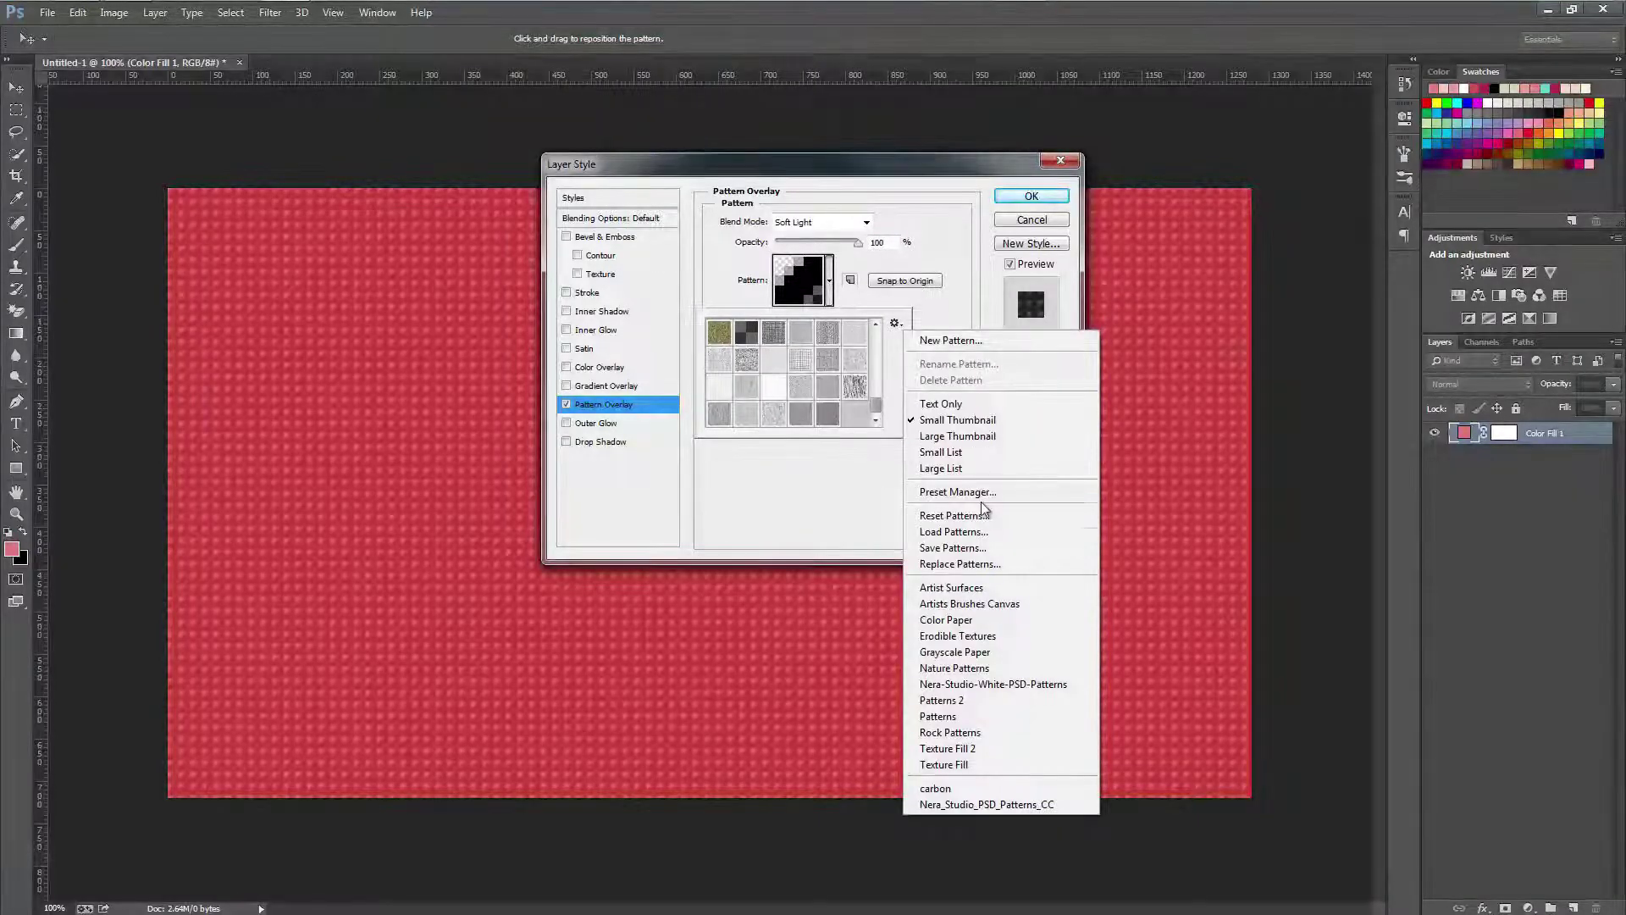
pyautogui.click(947, 532)
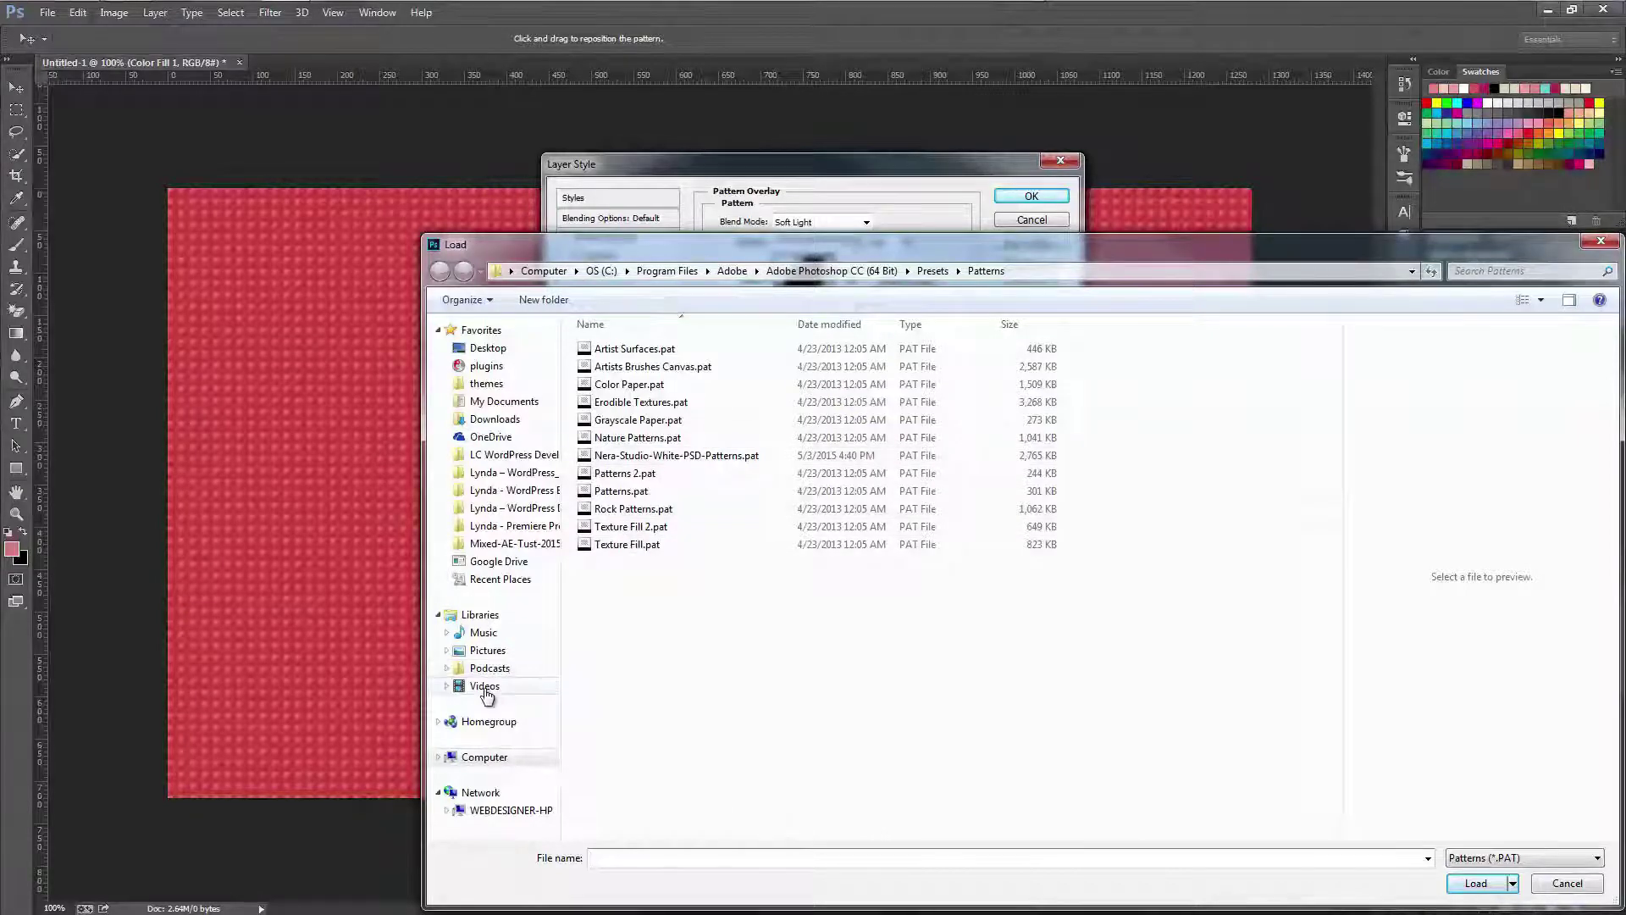
pyautogui.click(497, 633)
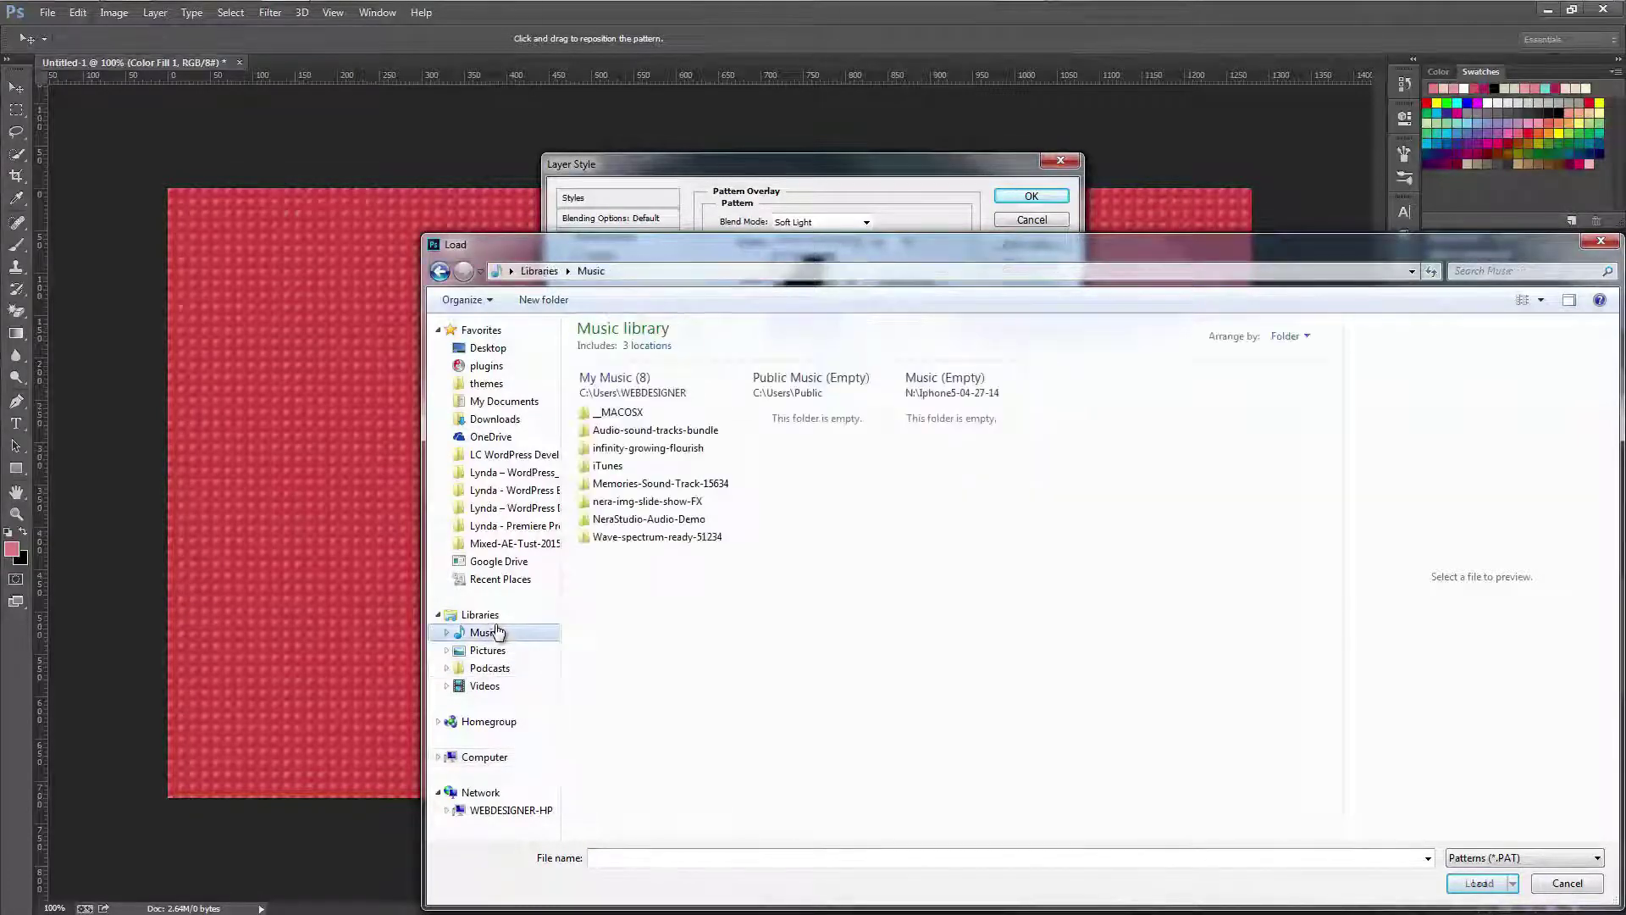
pyautogui.click(496, 759)
pyautogui.click(637, 372)
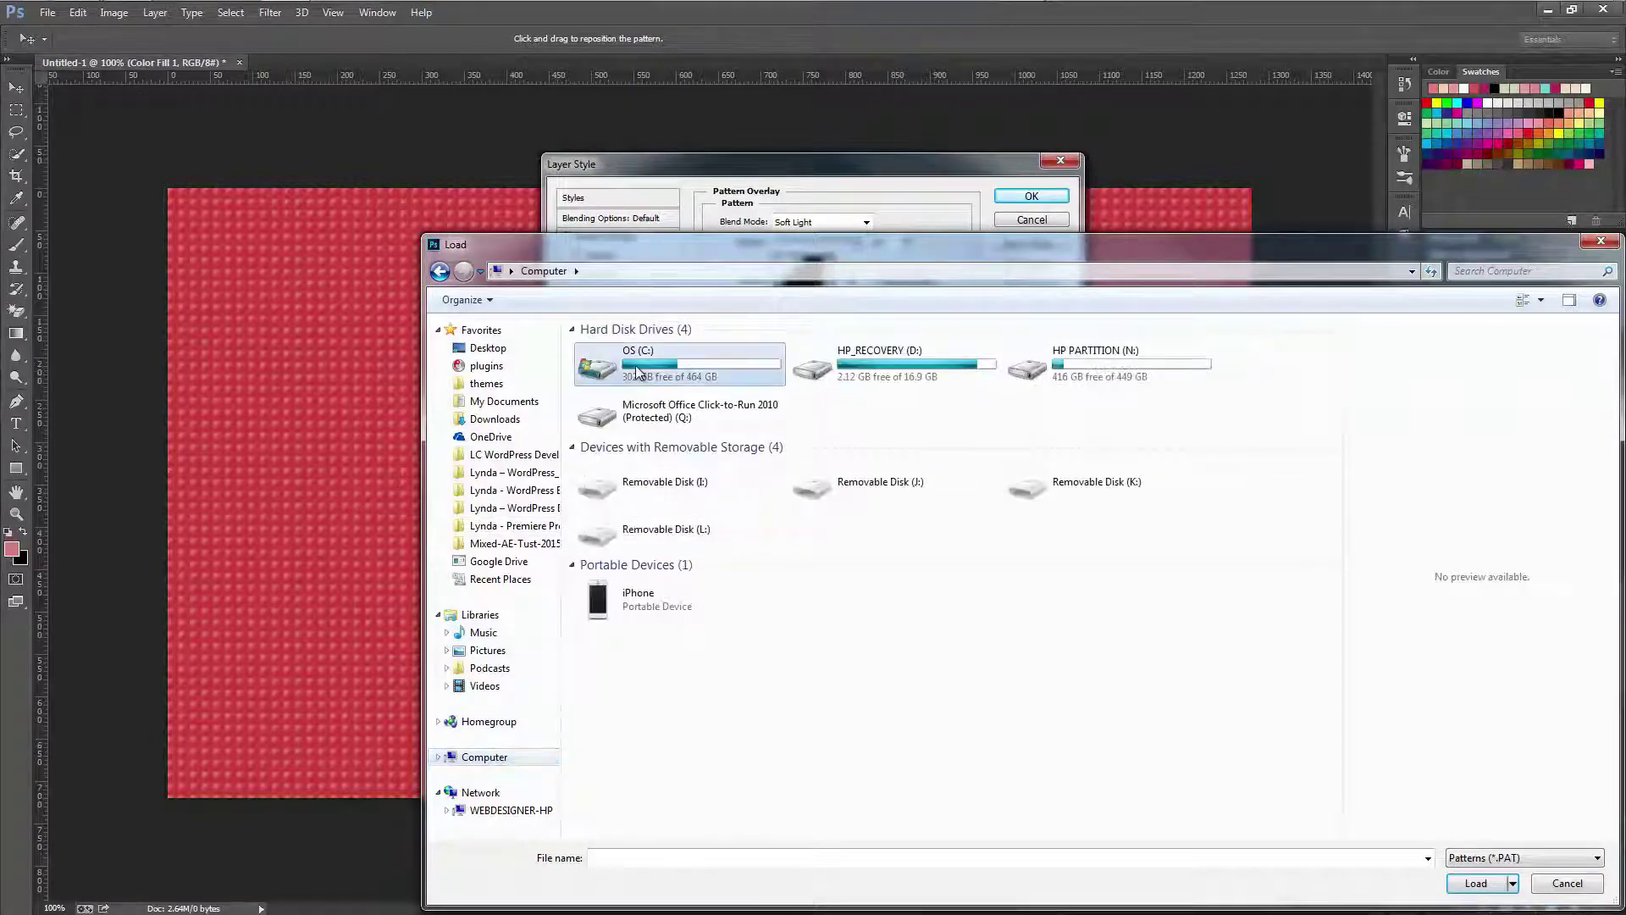
pyautogui.doubleClick(637, 373)
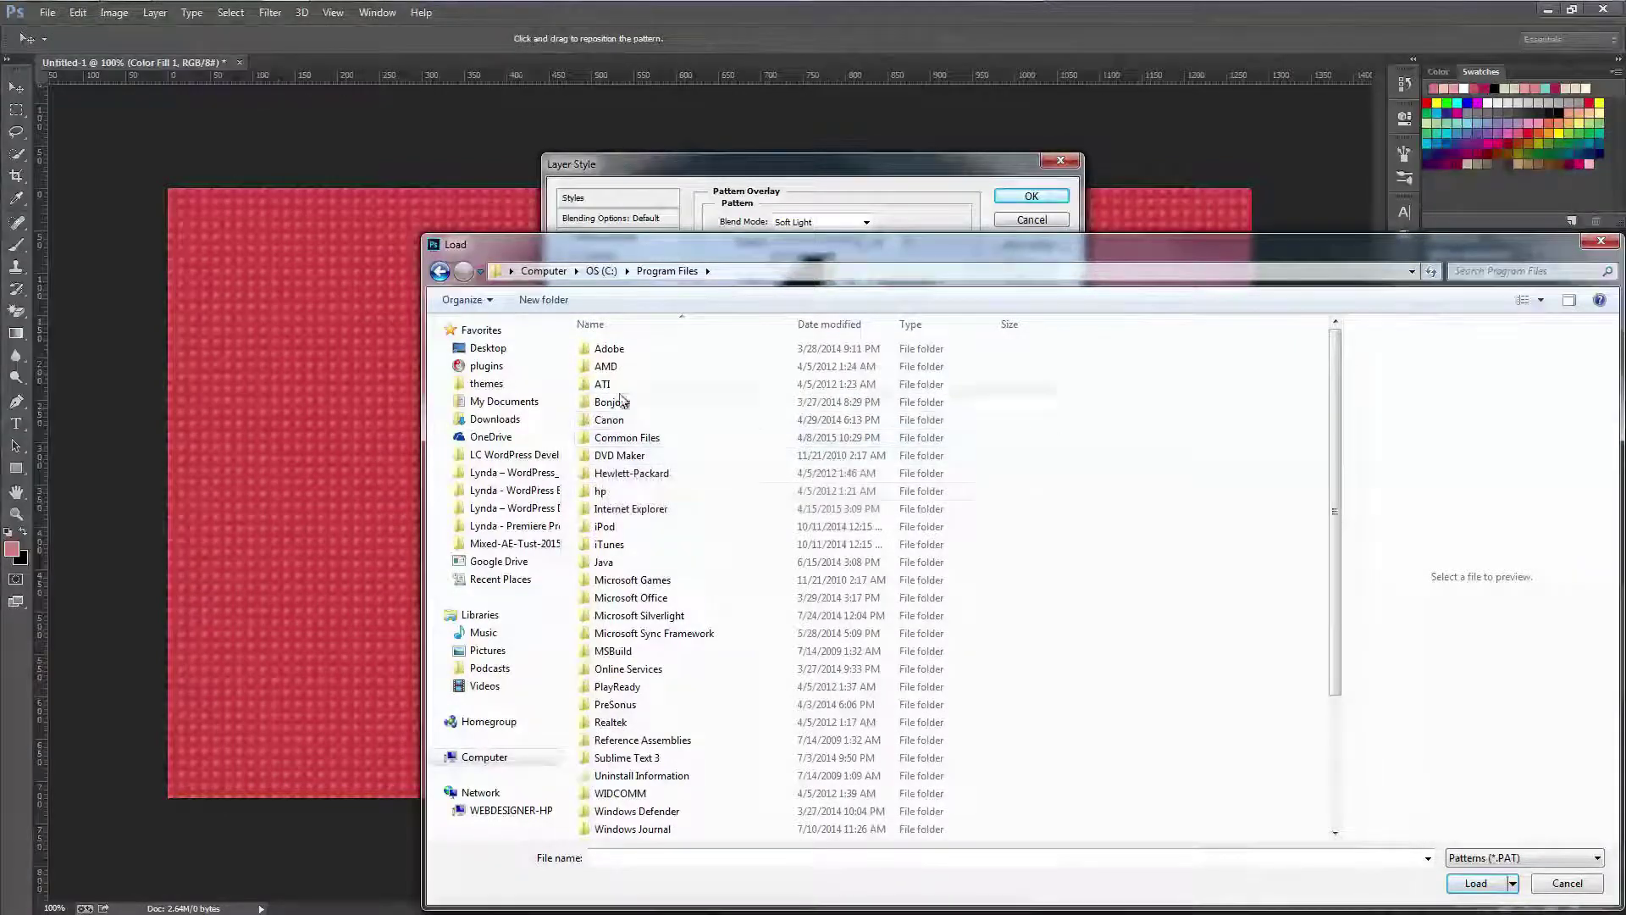
# Step: Open Adobe > Adobe Photoshop CC (64 Bit) > Presets > Patterns and load Nera-Studio-White-PSD-Patterns.pat
pyautogui.doubleClick(637, 354)
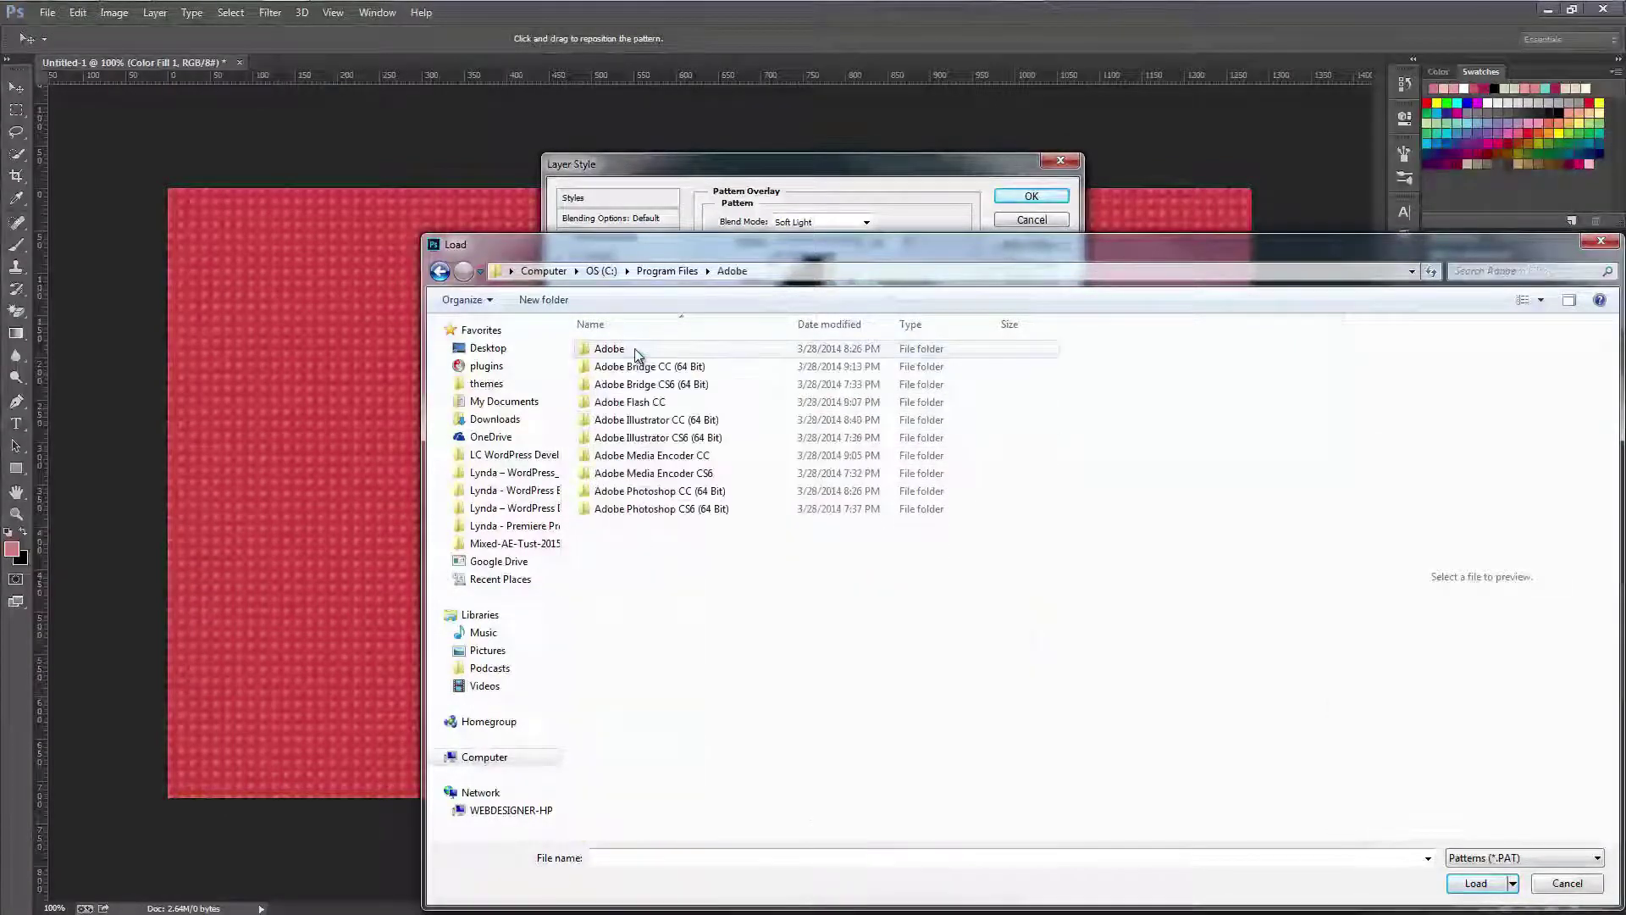
pyautogui.doubleClick(670, 491)
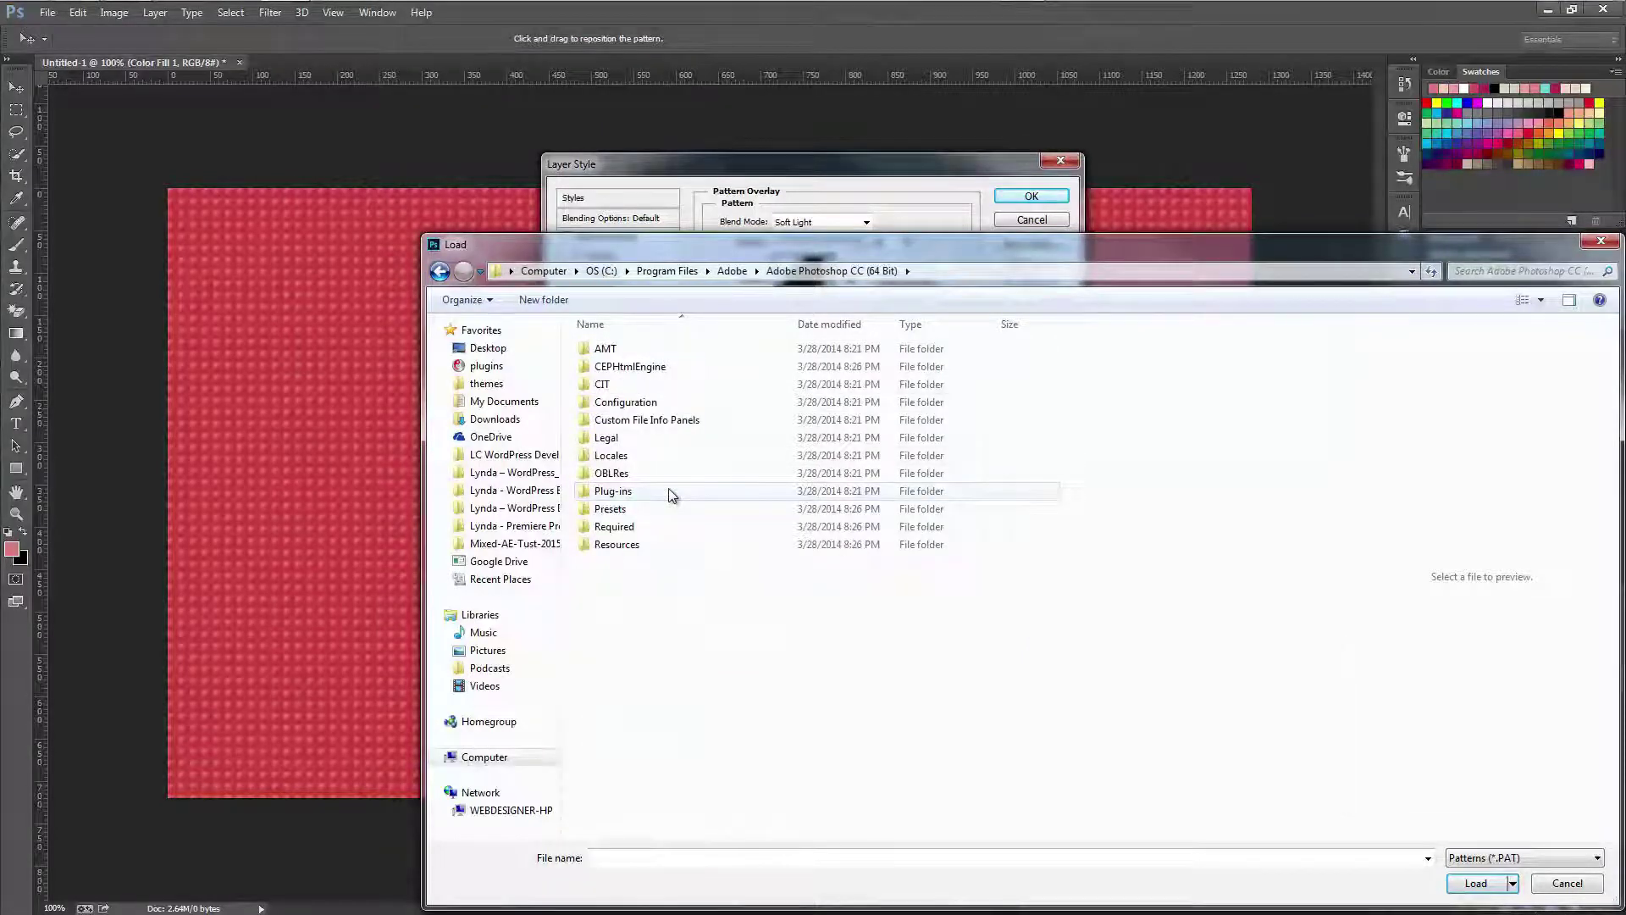
pyautogui.doubleClick(617, 509)
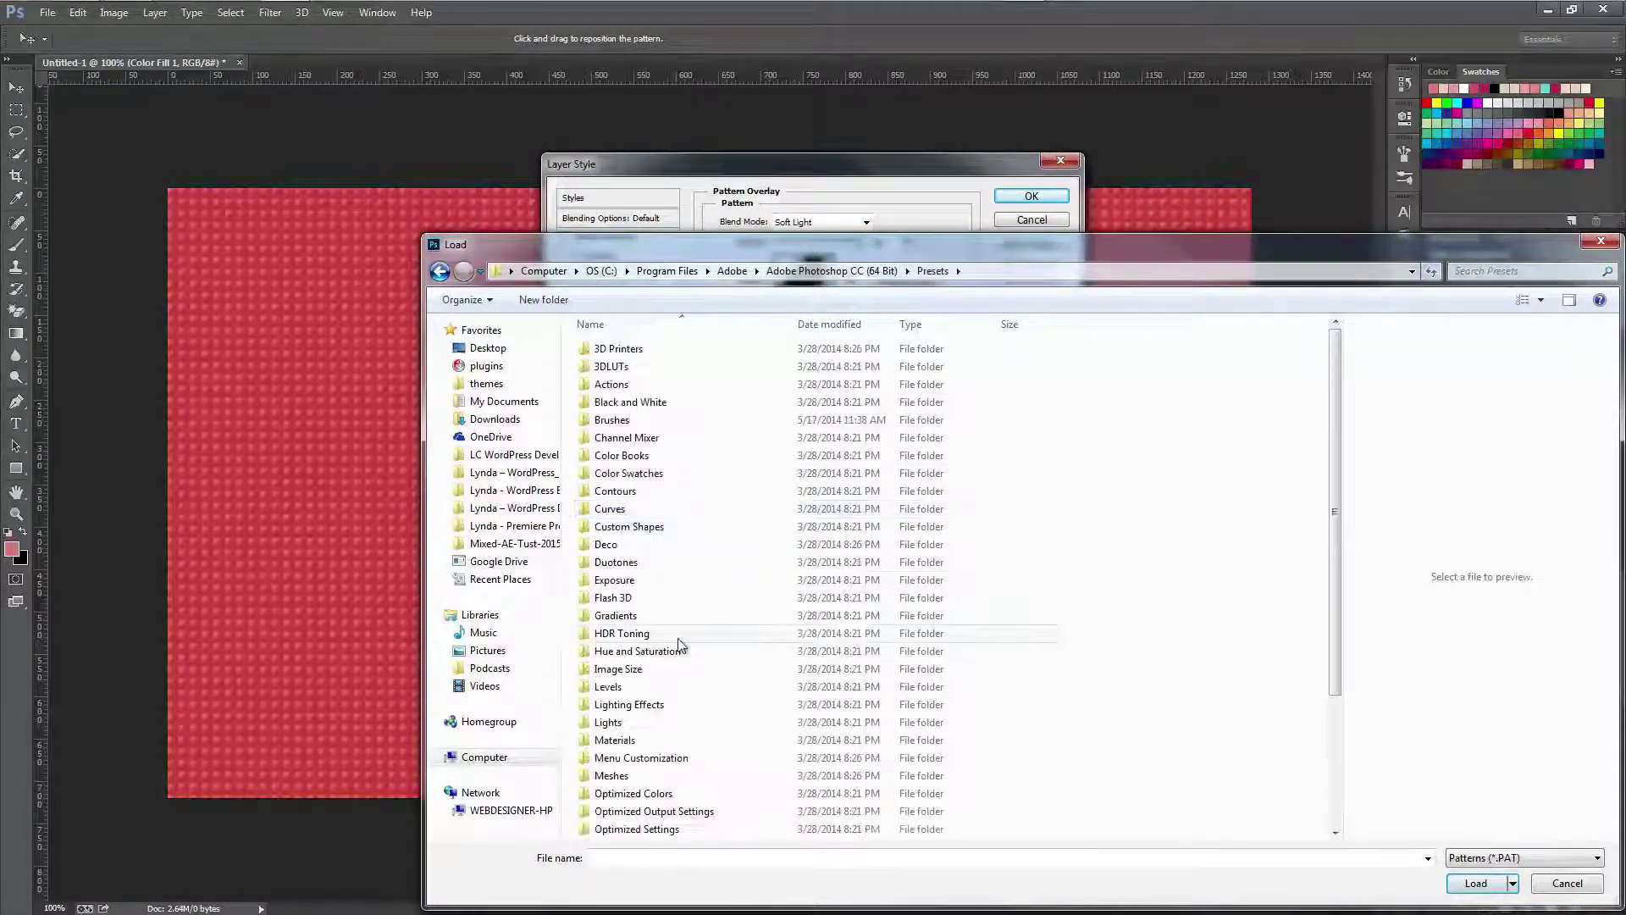
pyautogui.scroll(-2, 680, 650)
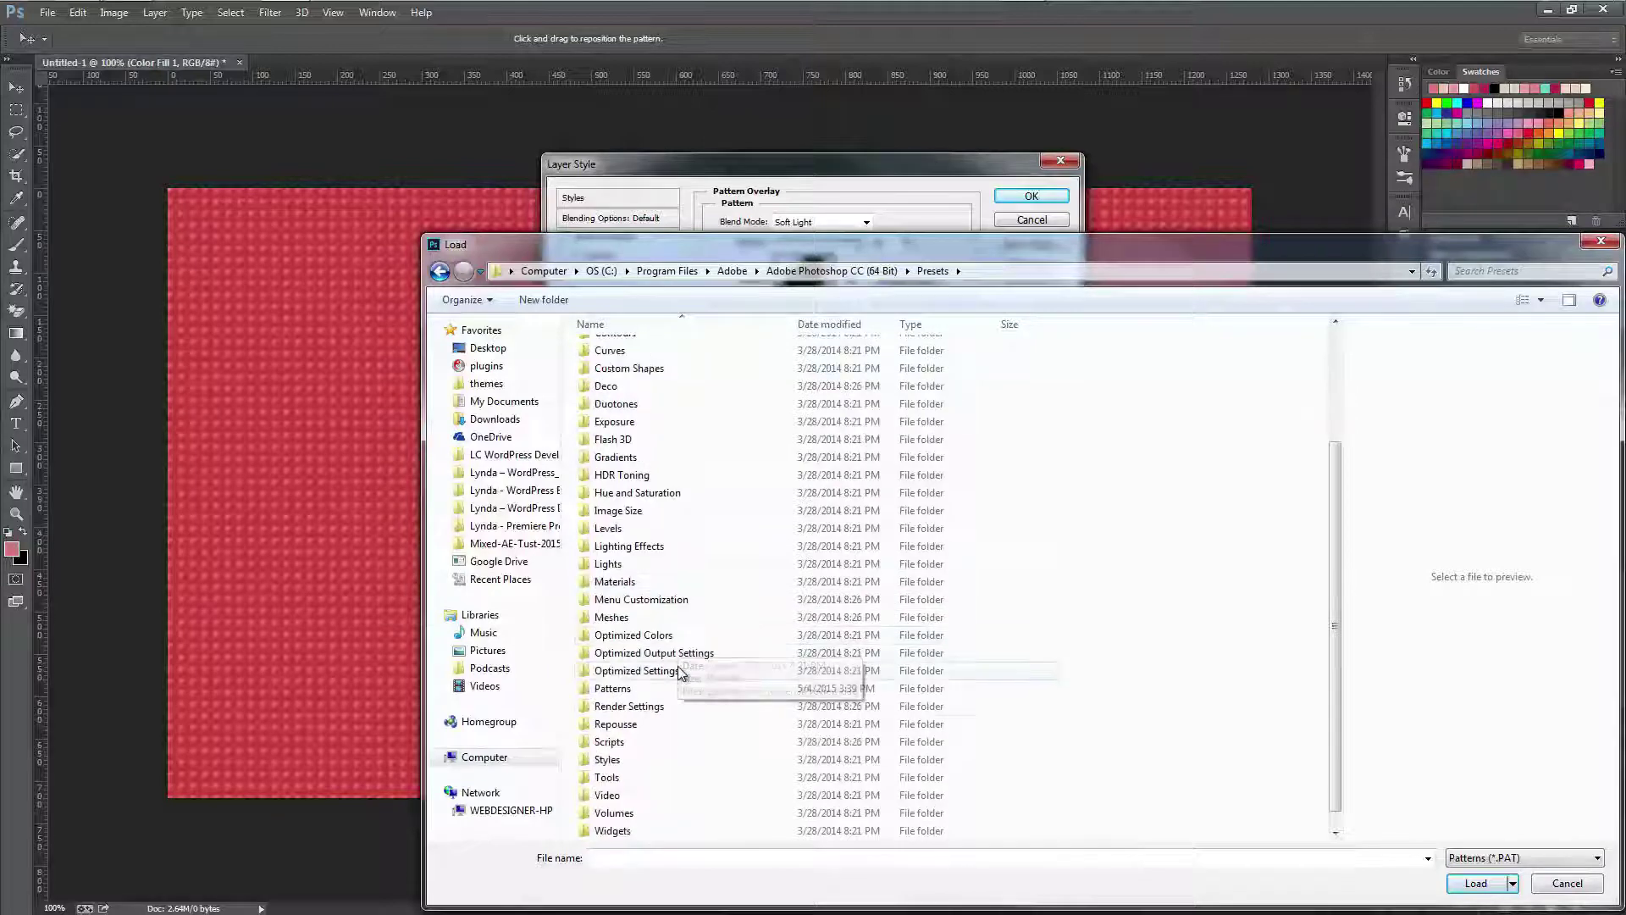
pyautogui.doubleClick(633, 691)
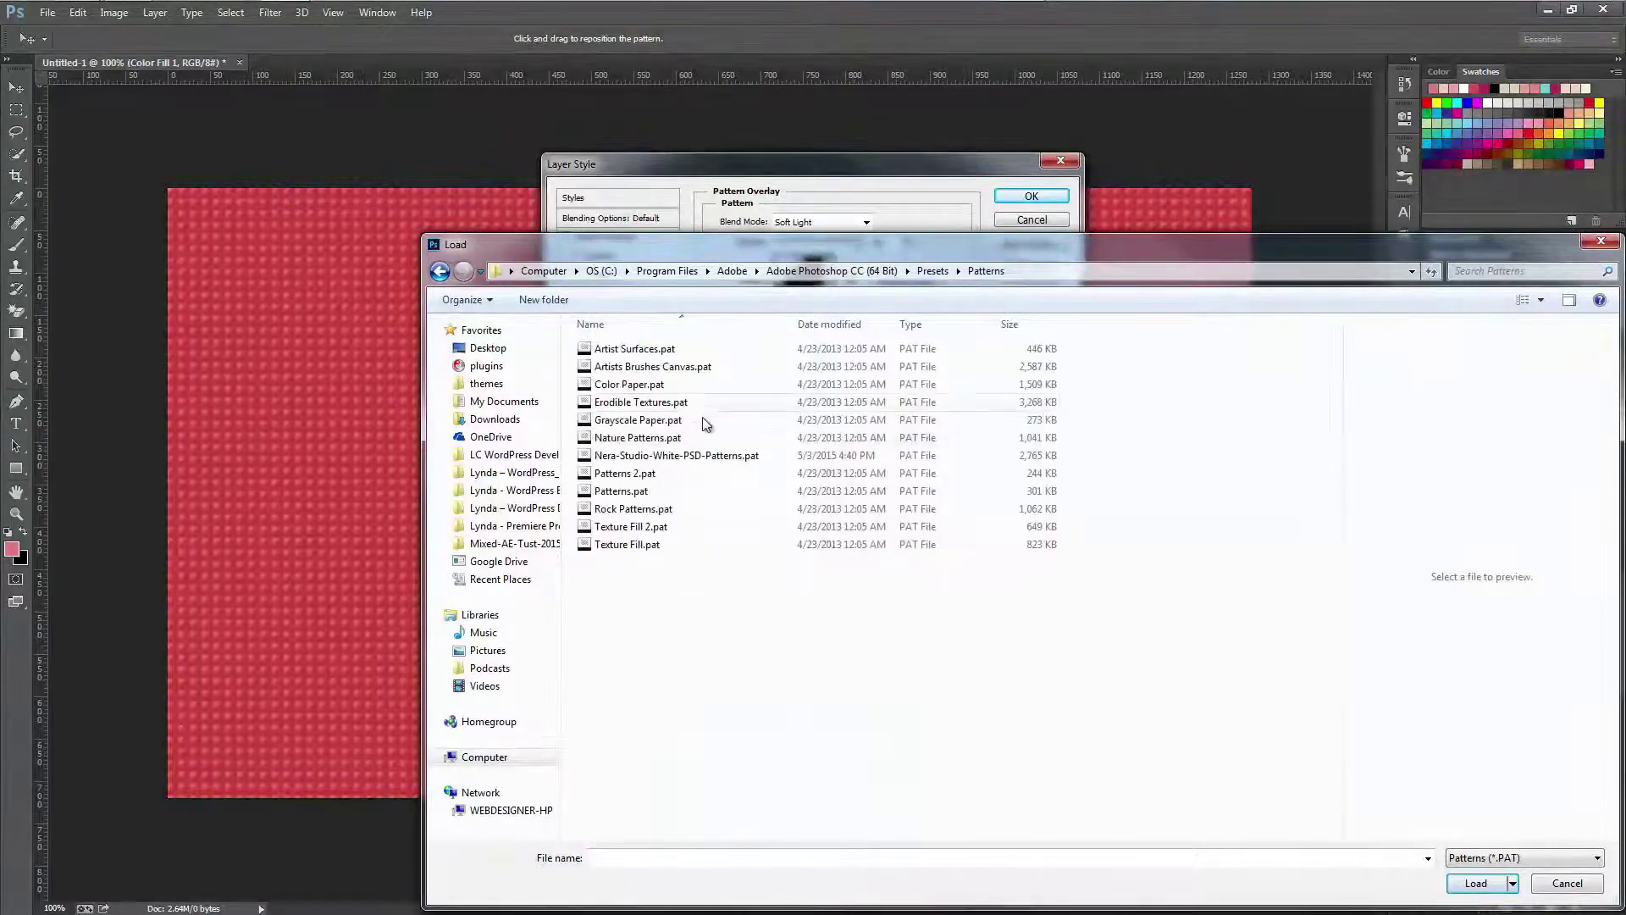
pyautogui.click(690, 456)
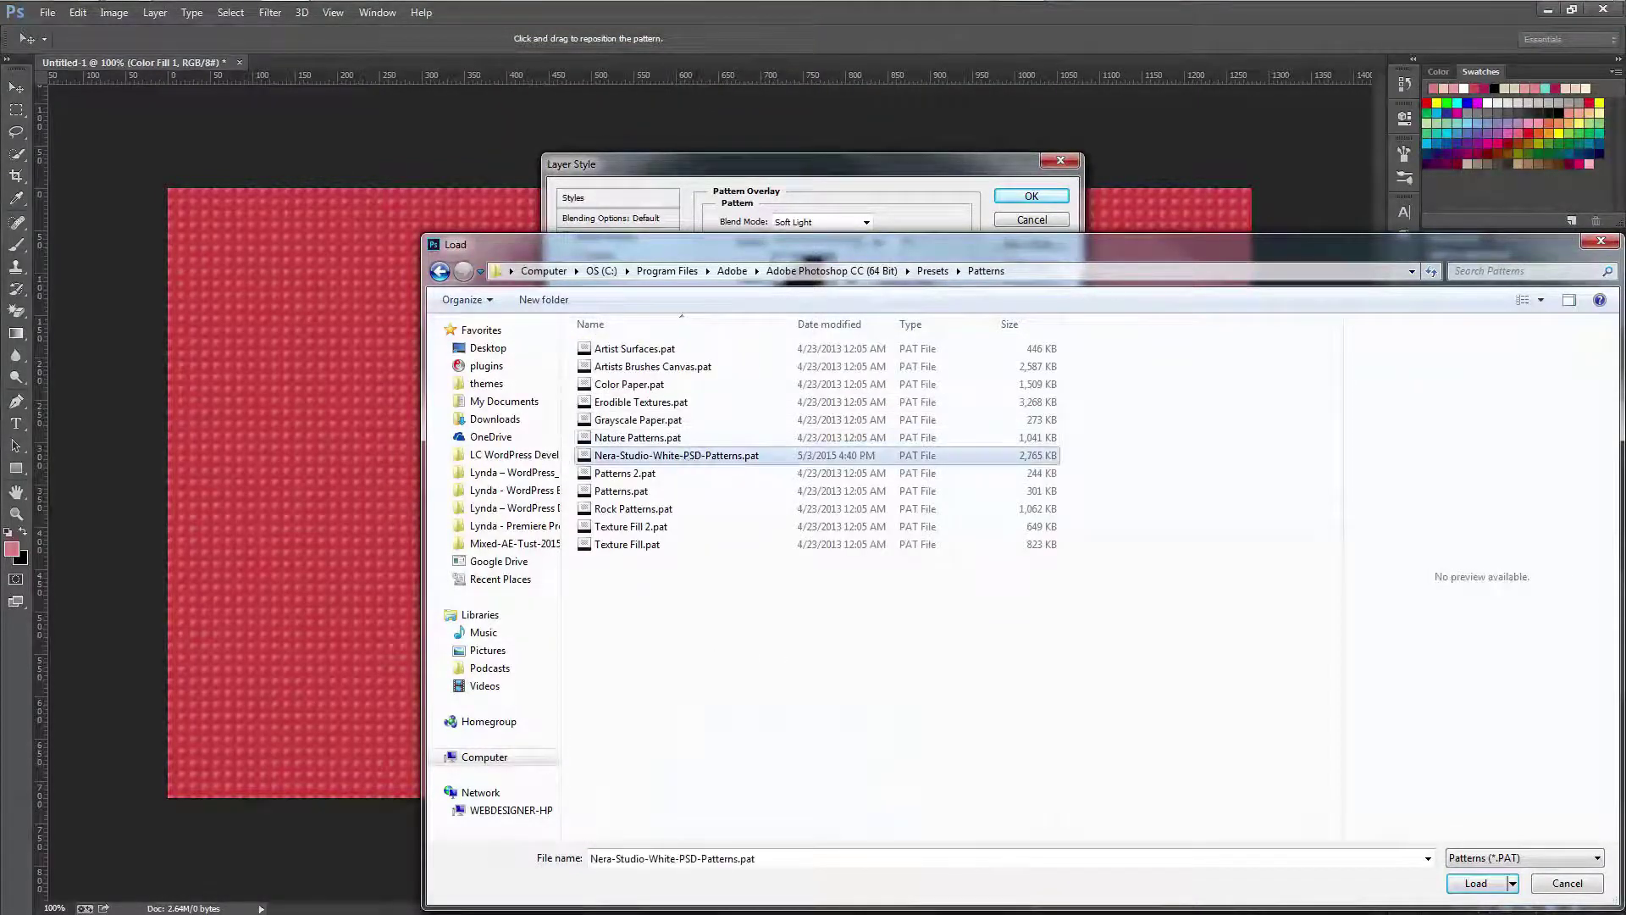
pyautogui.click(1479, 888)
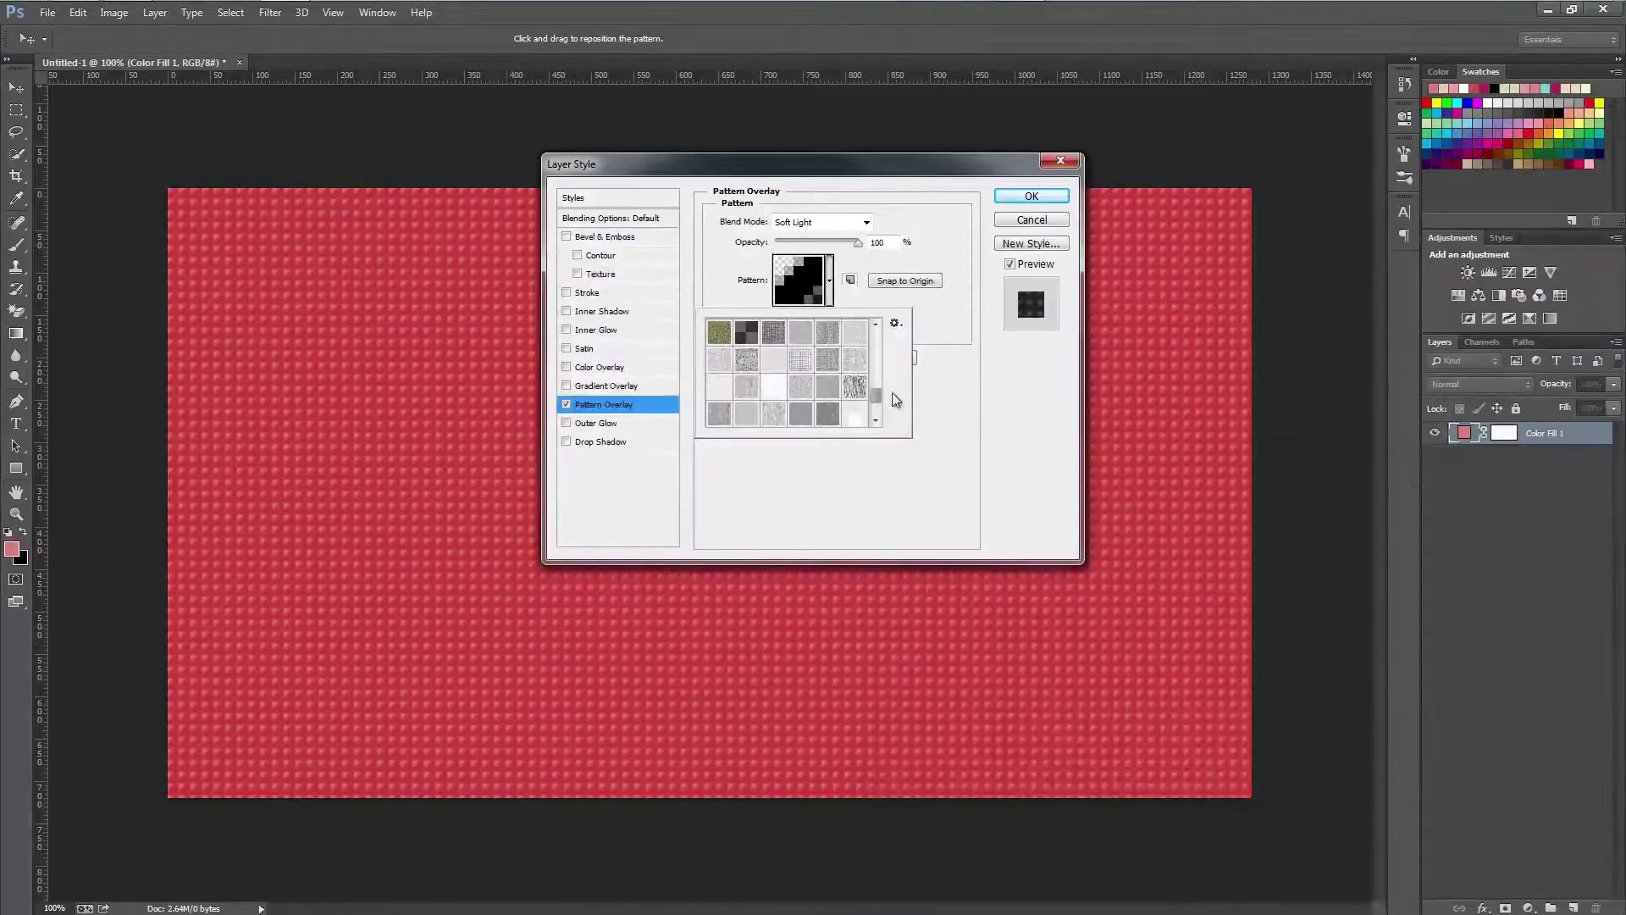
# Step: Preview several of the newly loaded white patterns on the pink fill, ending with the diamond-and-stripe pattern
pyautogui.scroll(-2, 875, 418)
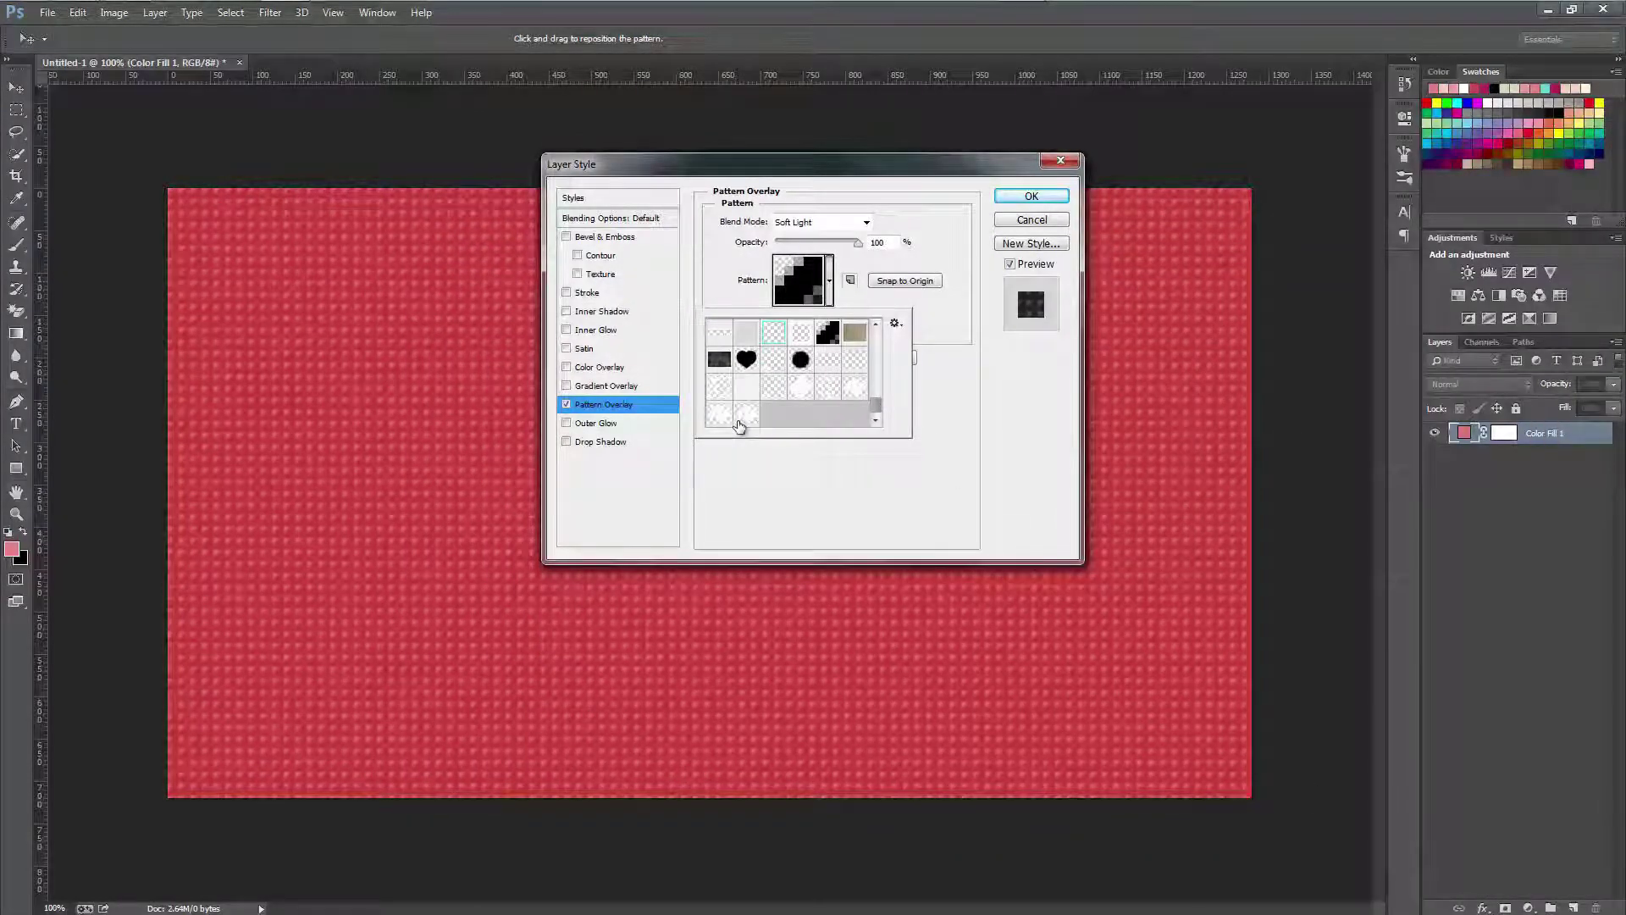
pyautogui.click(744, 417)
pyautogui.click(792, 392)
pyautogui.click(752, 392)
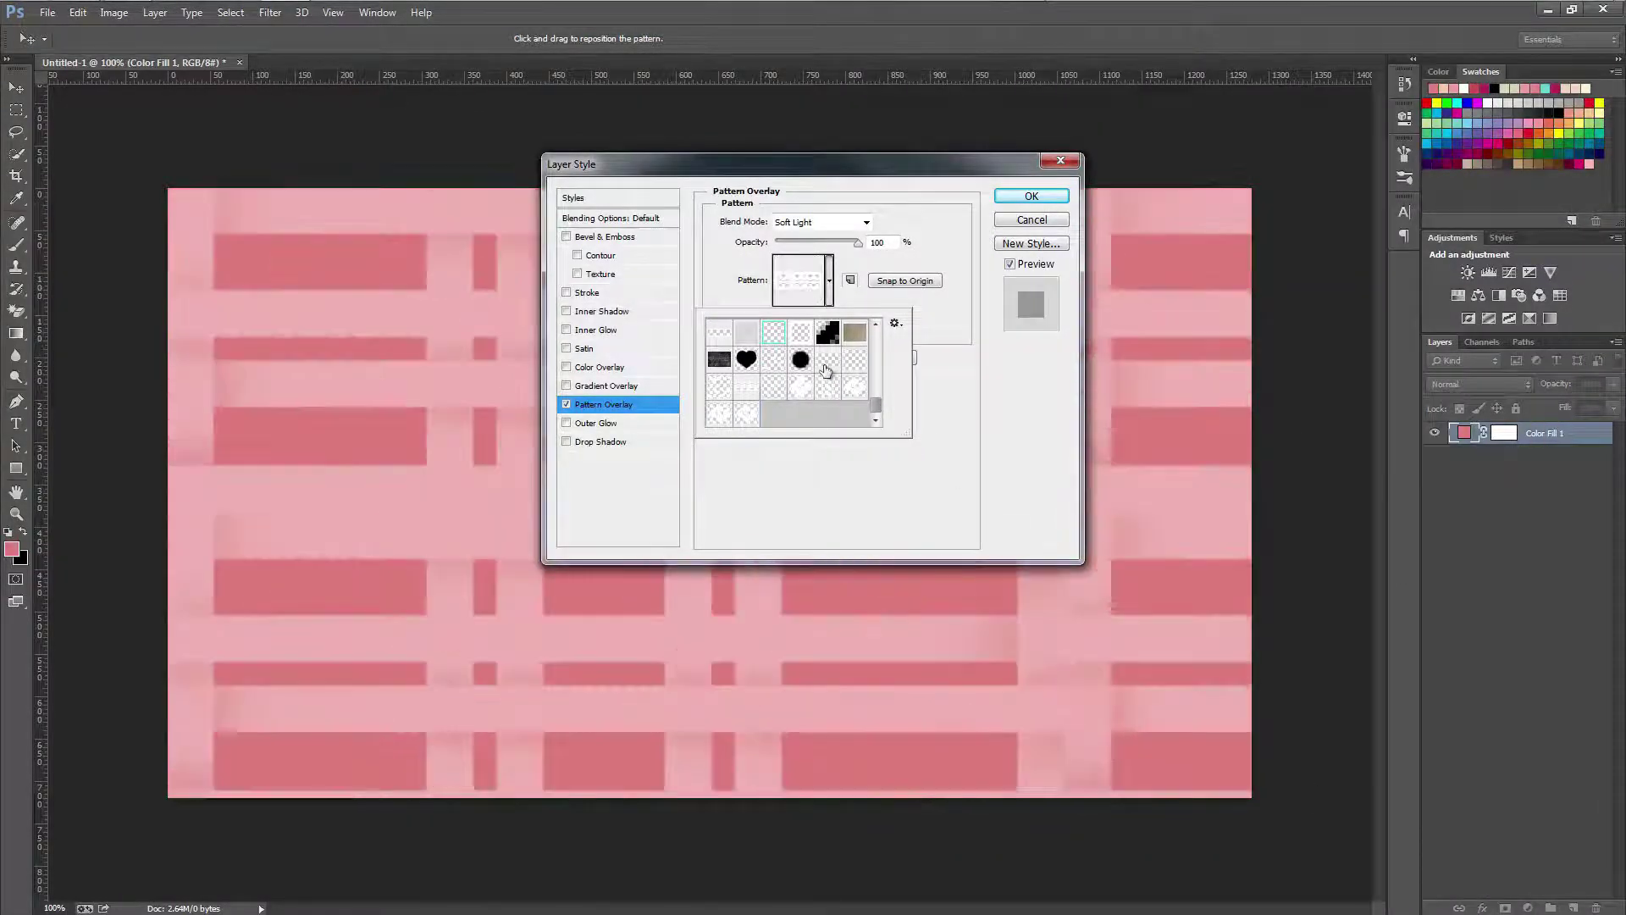
pyautogui.click(775, 388)
pyautogui.click(802, 388)
pyautogui.click(836, 352)
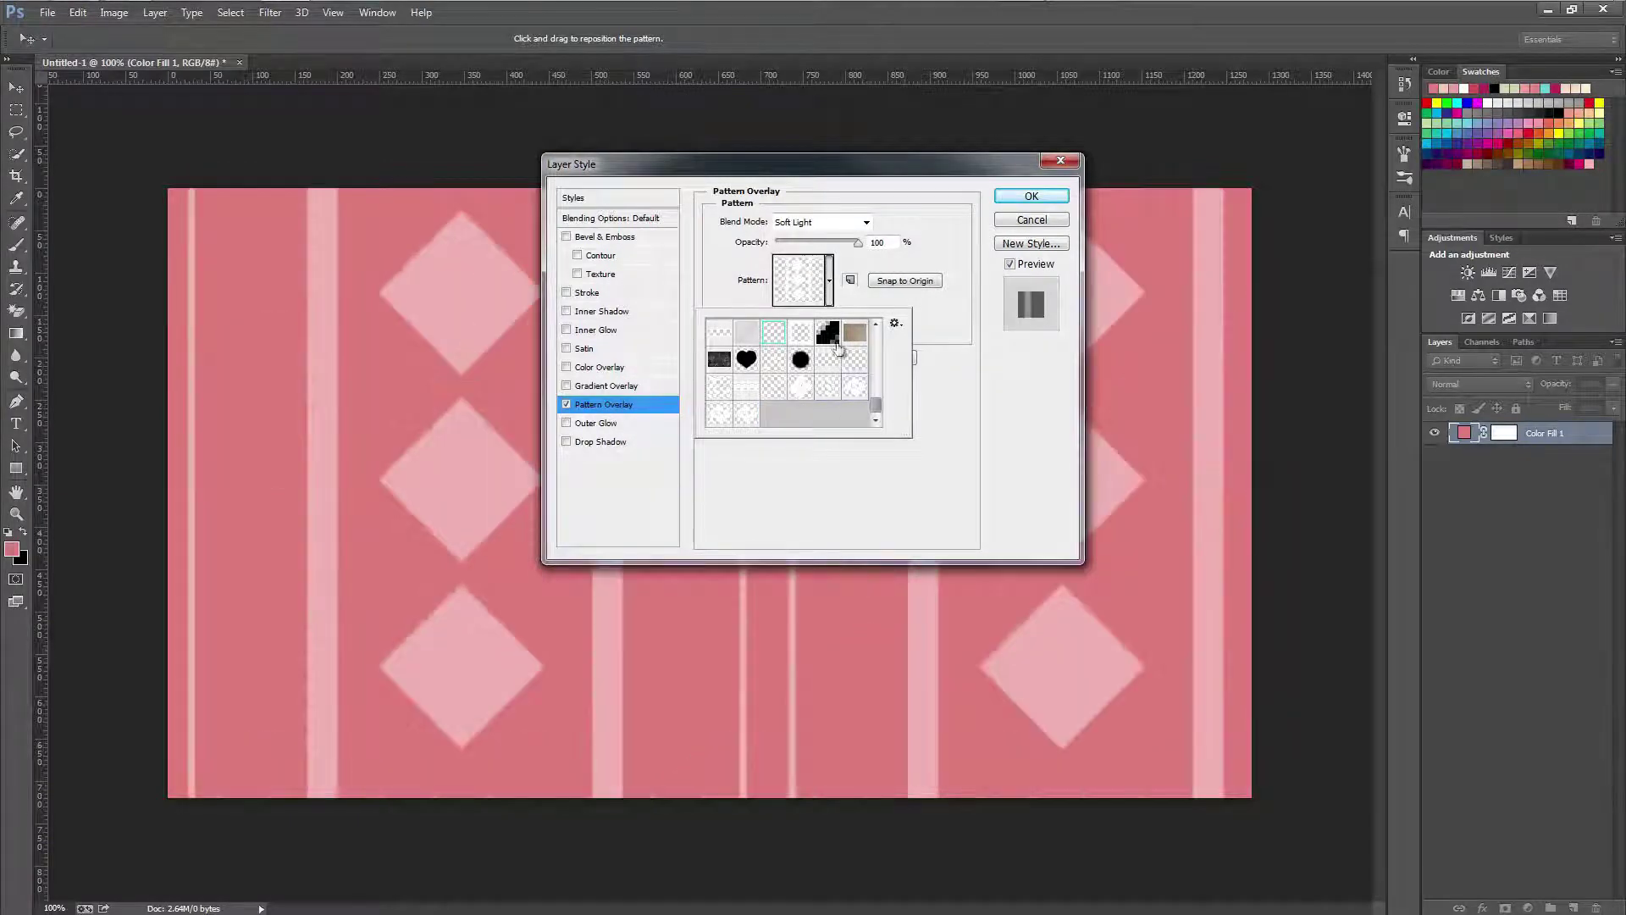
# Step: Preview the diamond-and-stripe pattern at a scale of about 29% and close the Layer Style dialog without applying it
pyautogui.click(874, 300)
pyautogui.moveTo(823, 315); pyautogui.dragTo(786, 316)
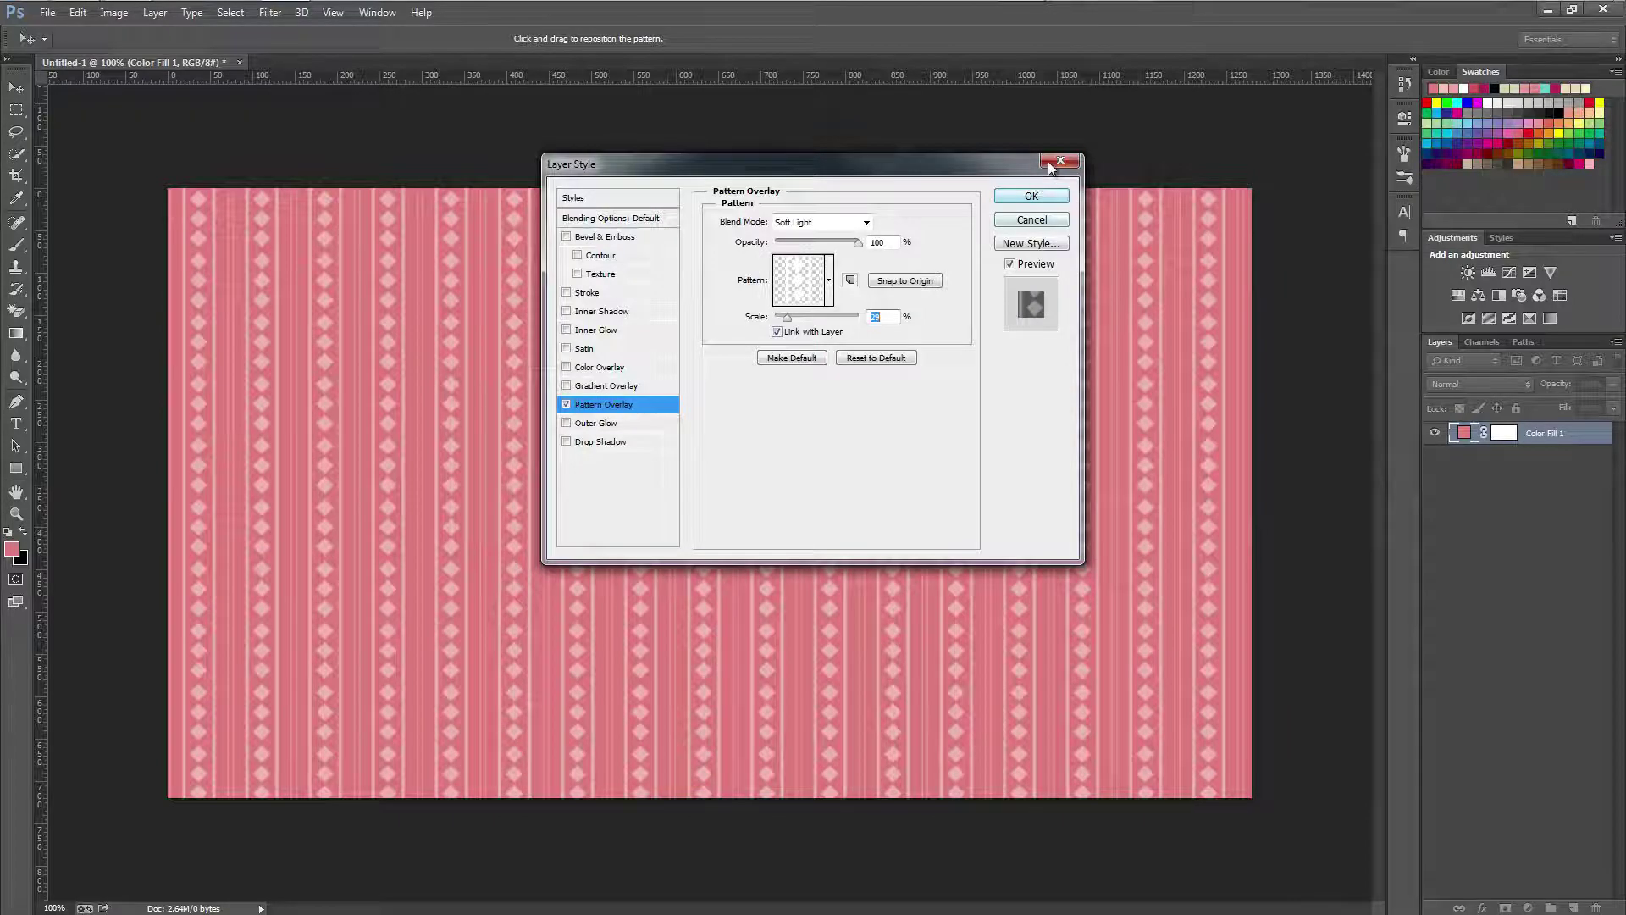
pyautogui.press('m')
pyautogui.click(1048, 161)
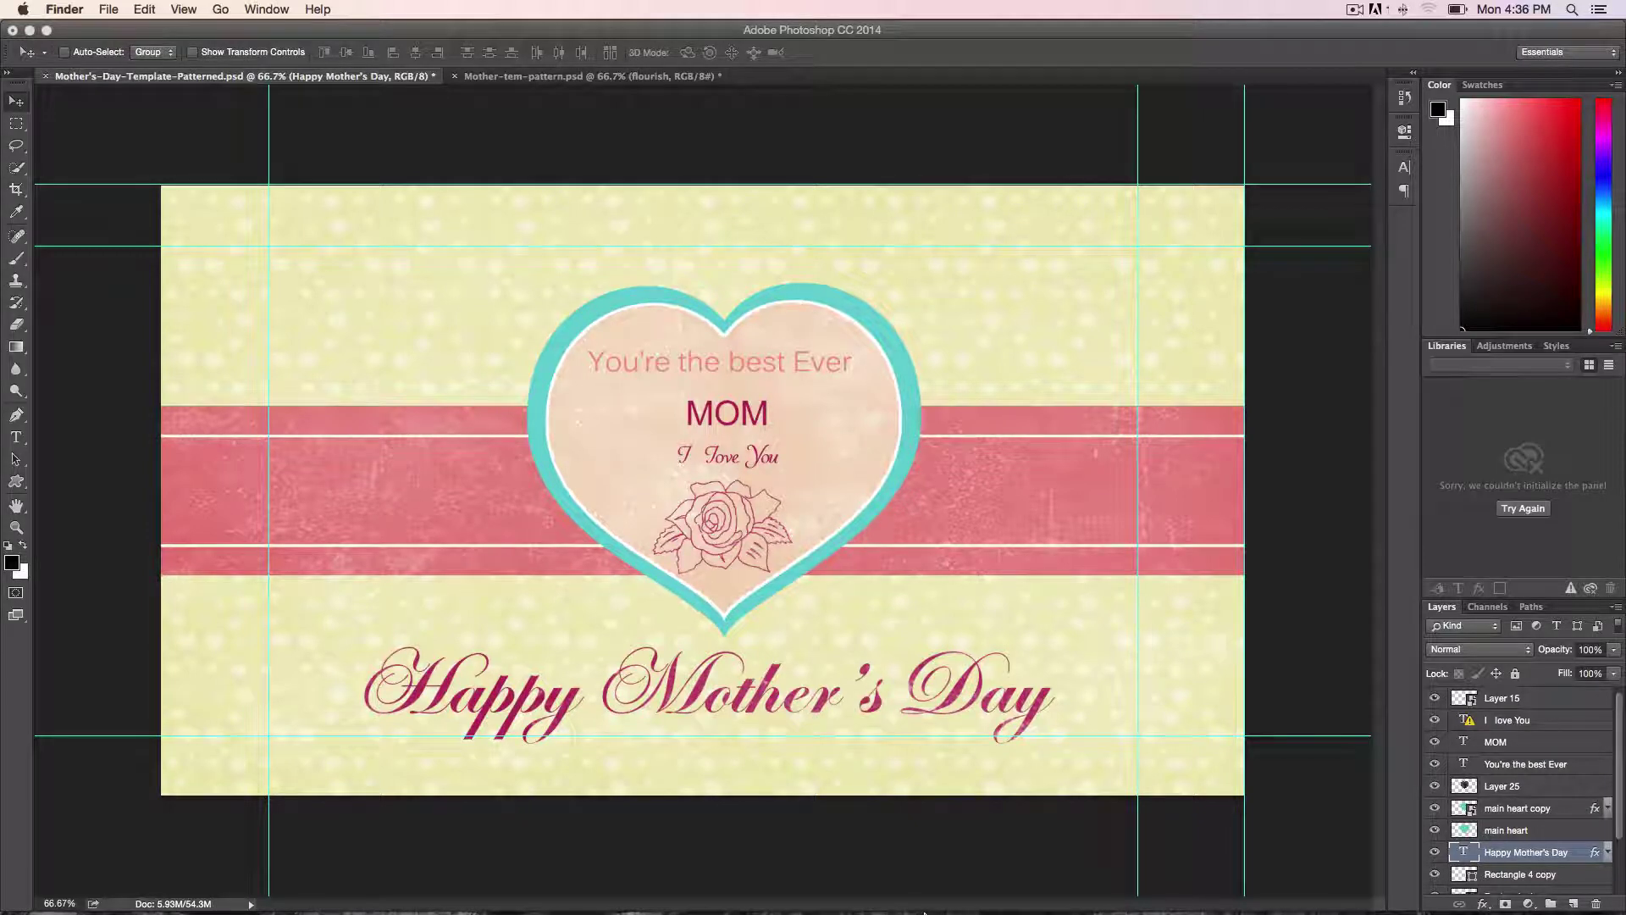
# Step: In Photoshop CC 2014 on the Mac, create a new document from the Film & Video preset at HDTV 1080p/29.97 size
pyautogui.click(924, 912)
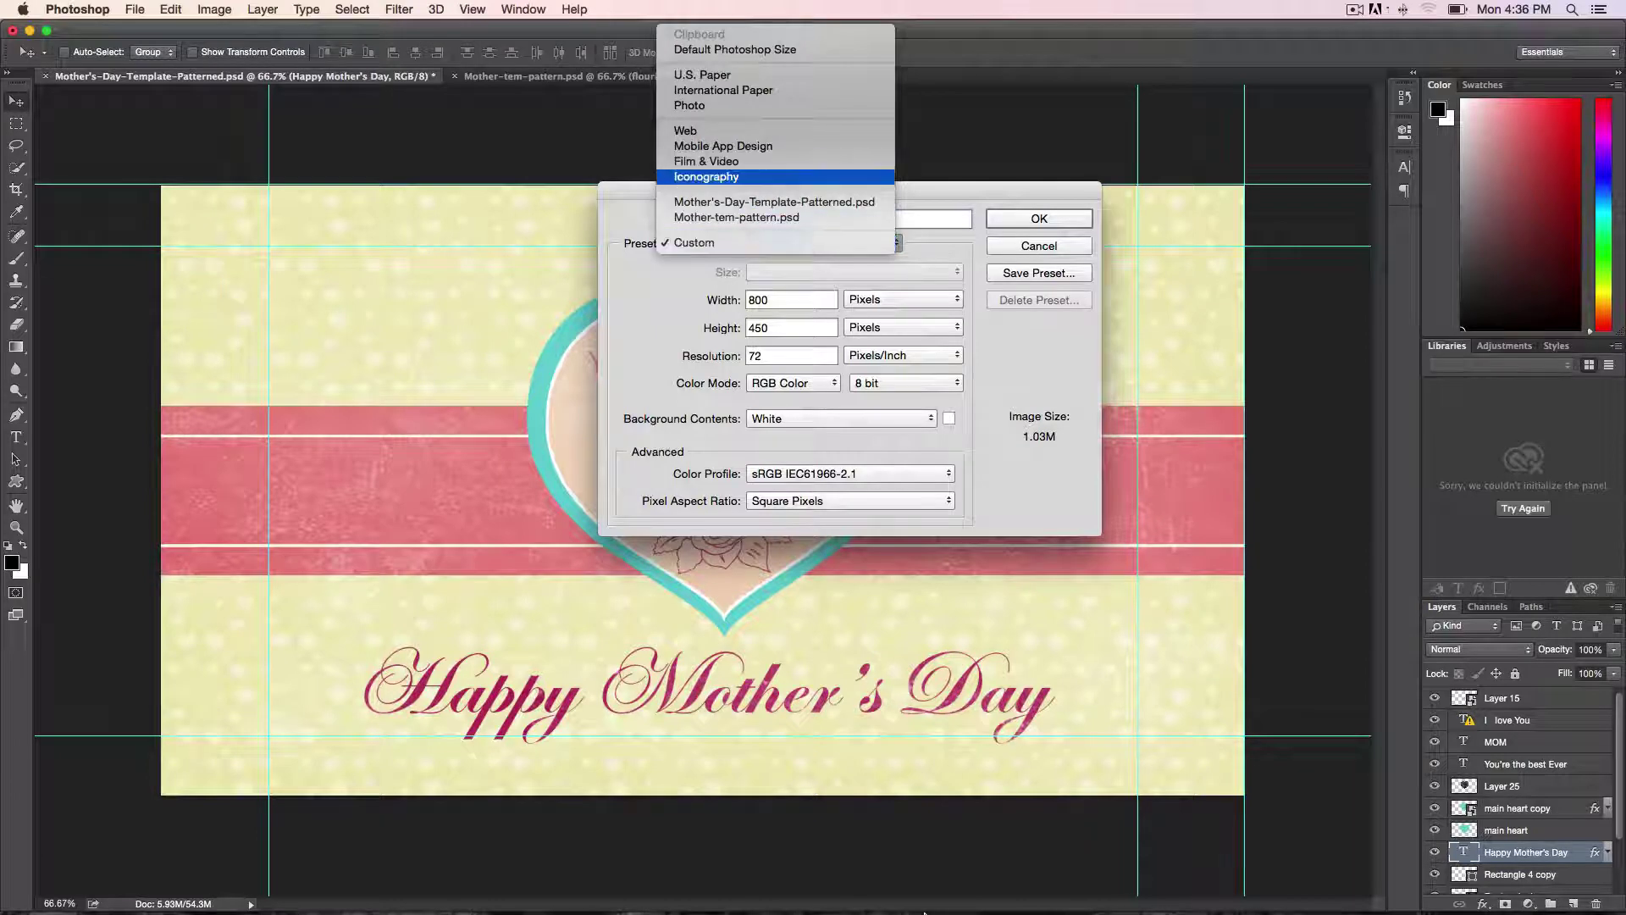
pyautogui.press('Down')
pyautogui.press('Return')
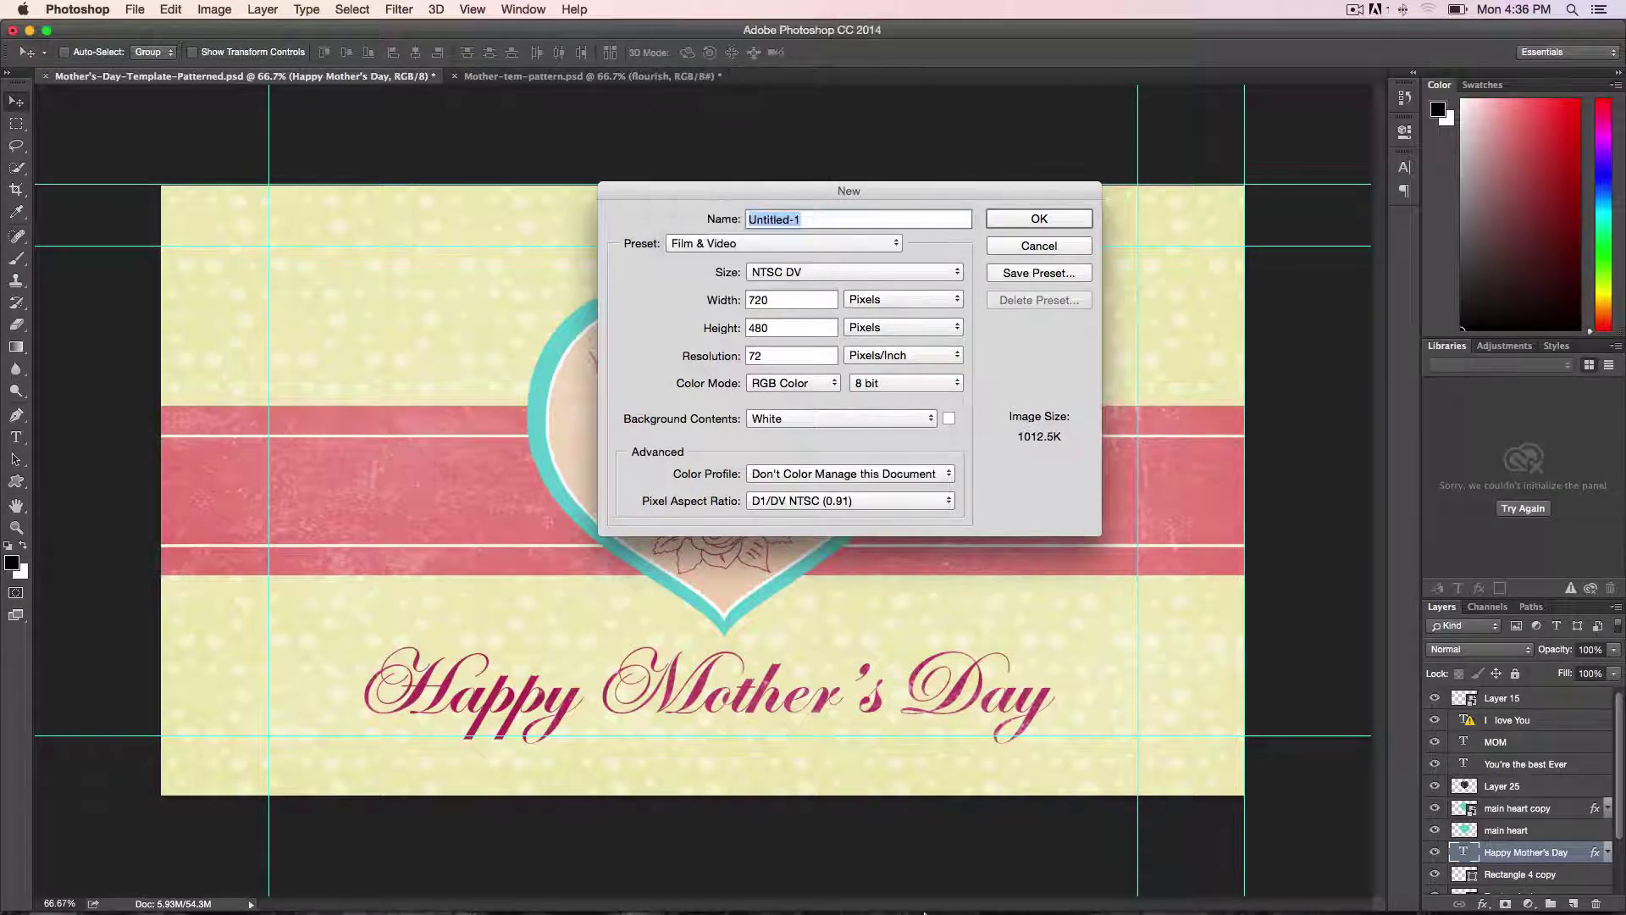
pyautogui.press('space')
pyautogui.press('Down')
pyautogui.press('Down')
pyautogui.press('Down')
pyautogui.press('Down')
pyautogui.press('Down')
pyautogui.press('Down')
pyautogui.press('Down')
pyautogui.press('Down')
pyautogui.press('Down')
pyautogui.press('Down')
pyautogui.press('Down')
pyautogui.press('Down')
pyautogui.press('Down')
pyautogui.press('Down')
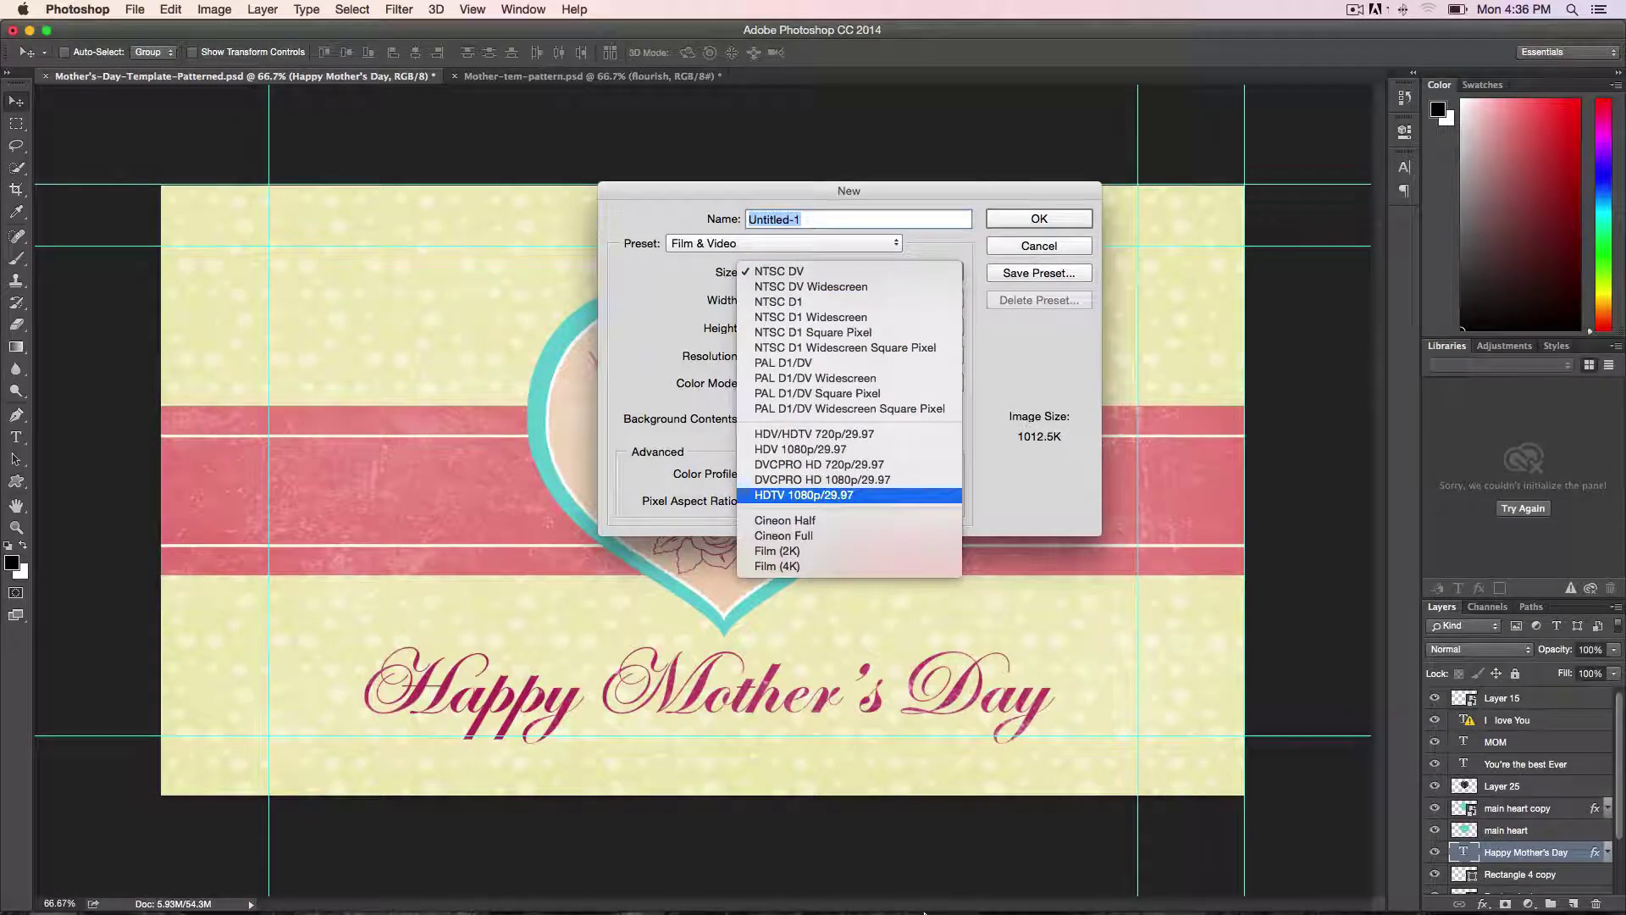
pyautogui.press('Return')
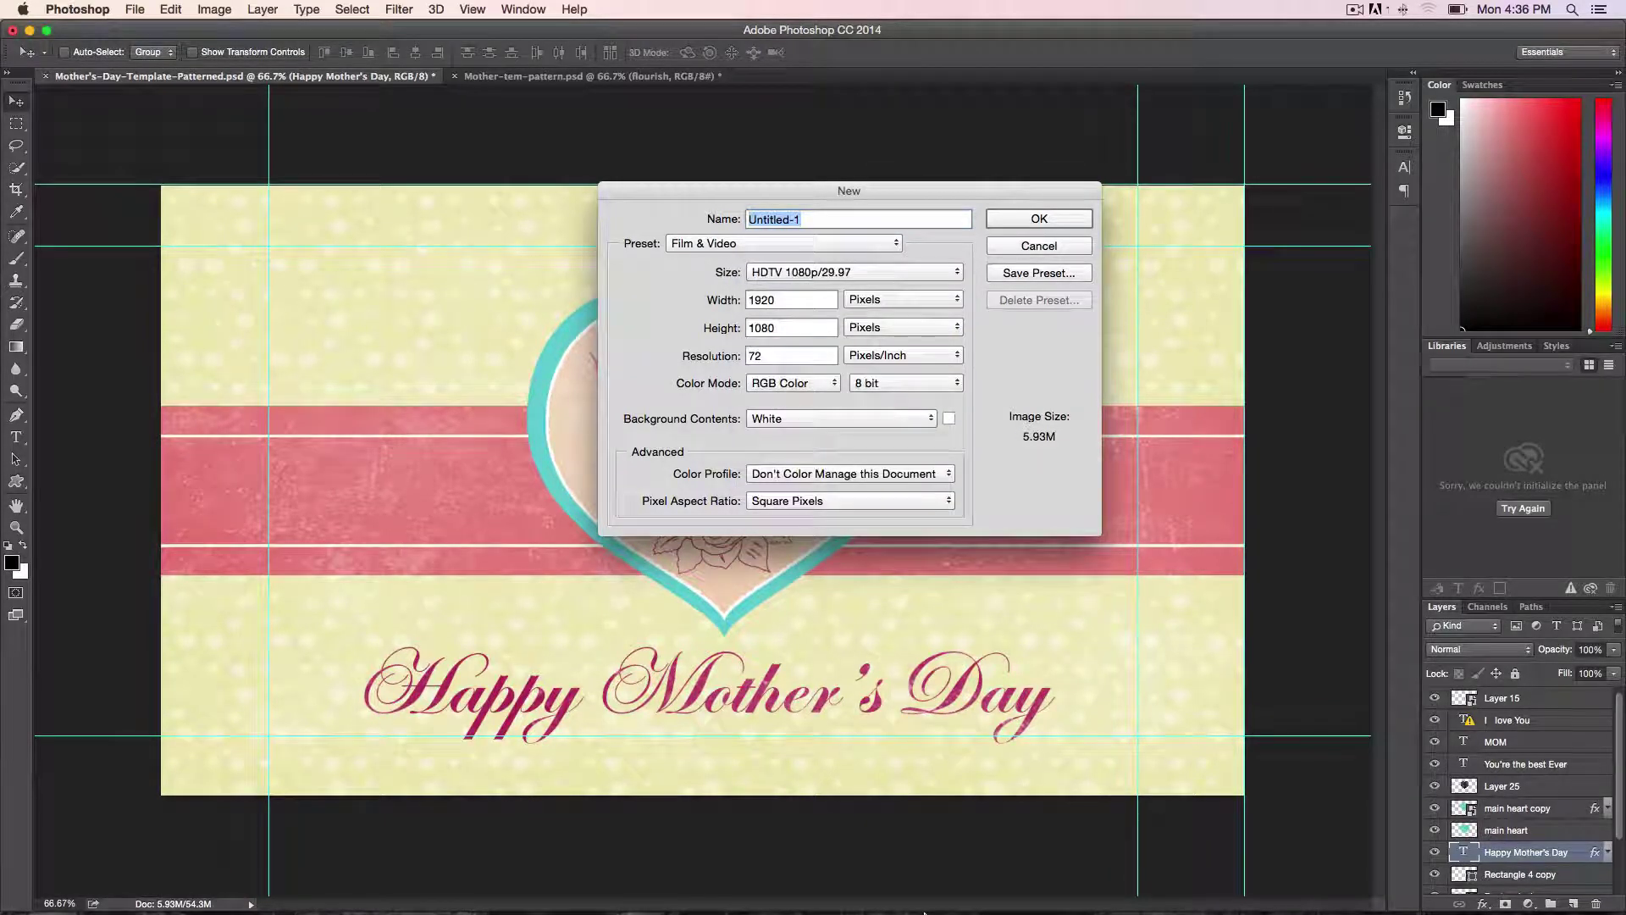
pyautogui.press('Return')
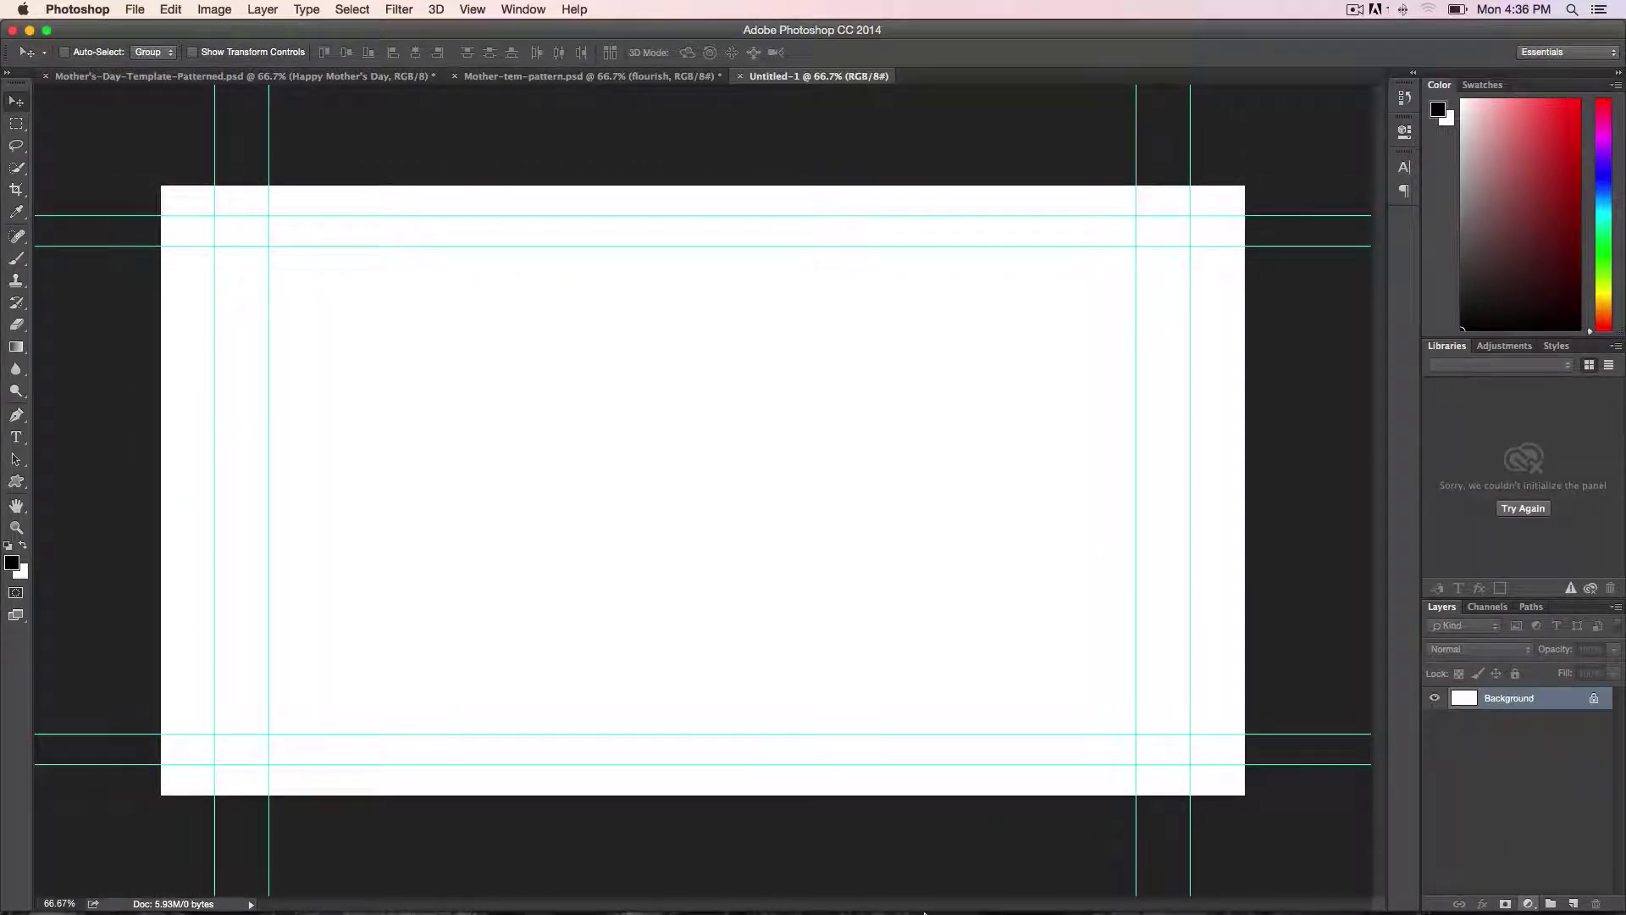
# Step: Convert the new document's locked Background into a regular layer
pyautogui.click(1528, 903)
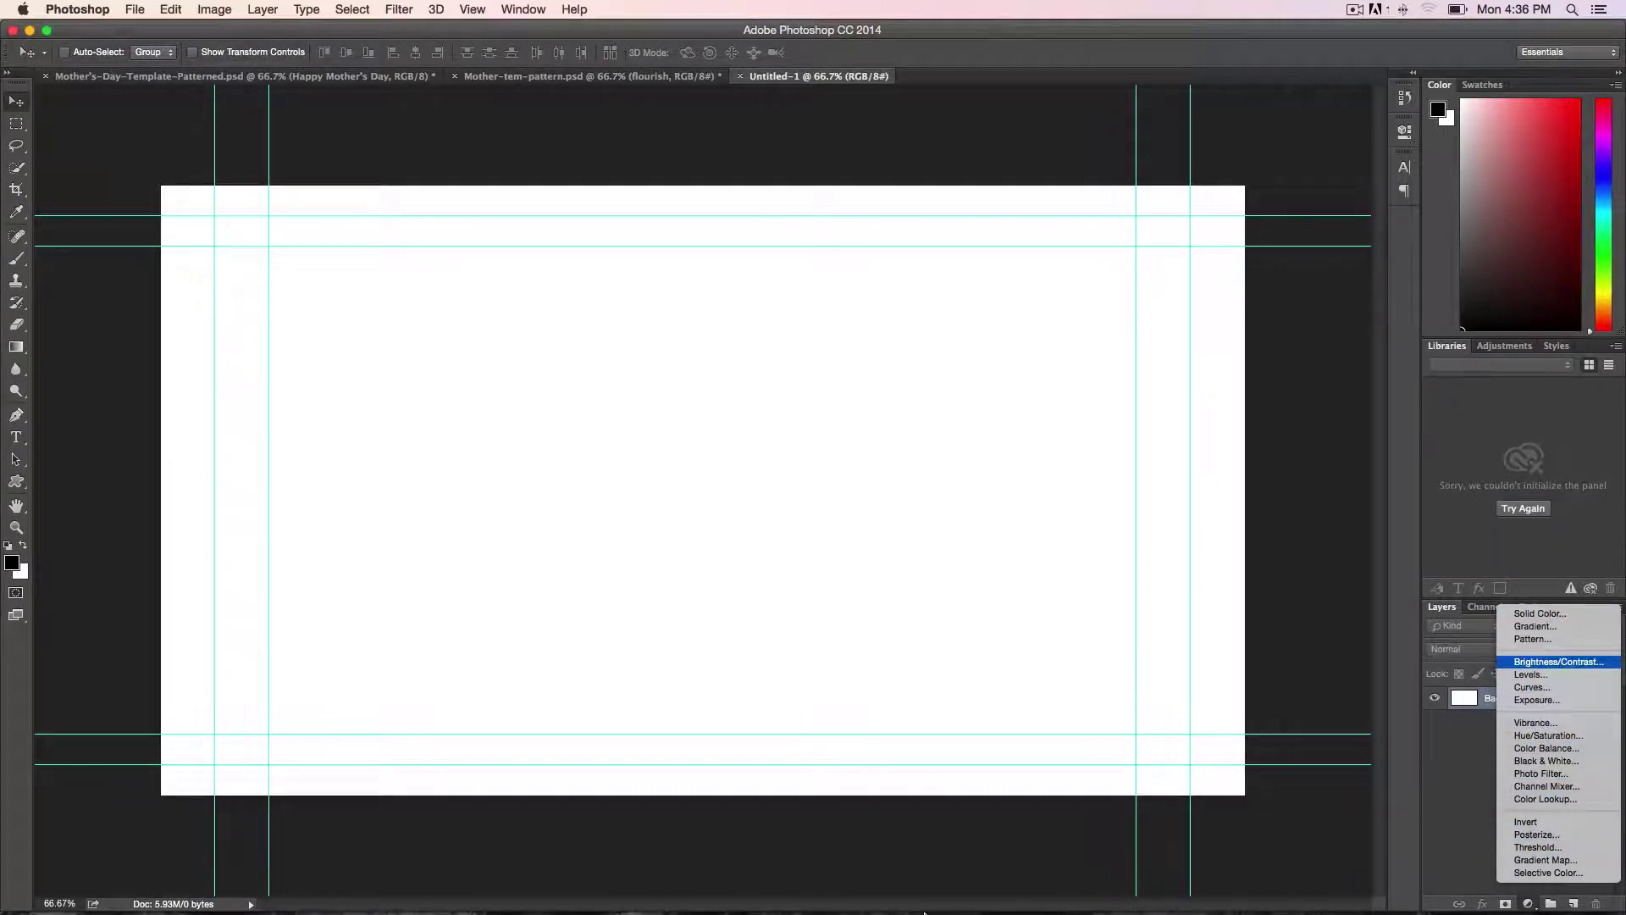
pyautogui.press('Escape')
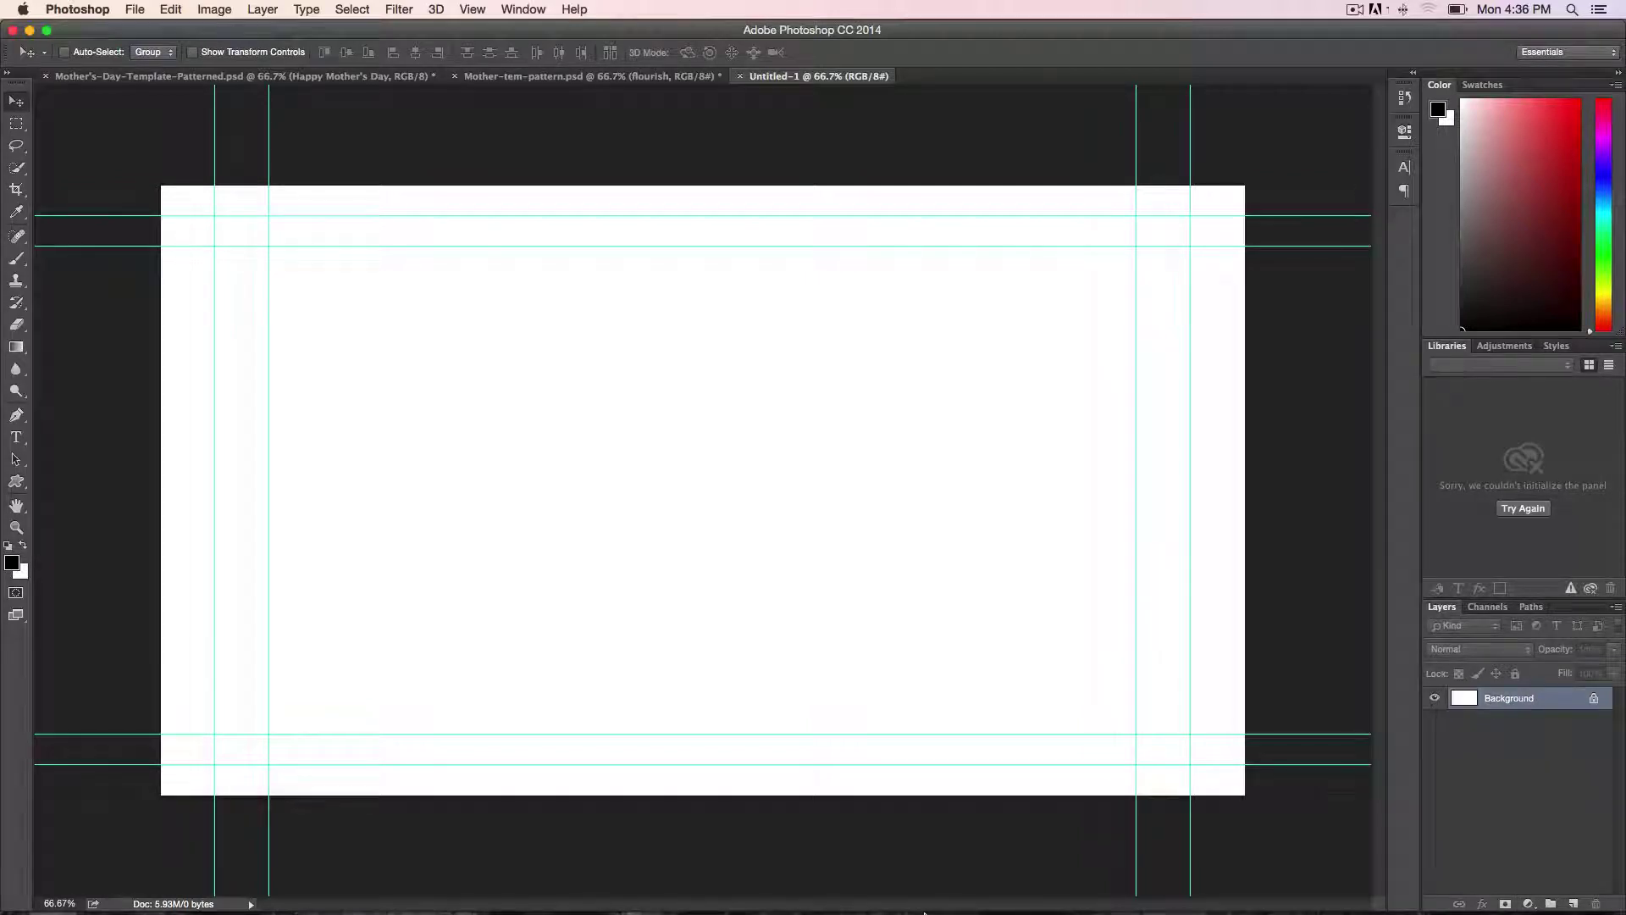
pyautogui.moveTo(924, 913)
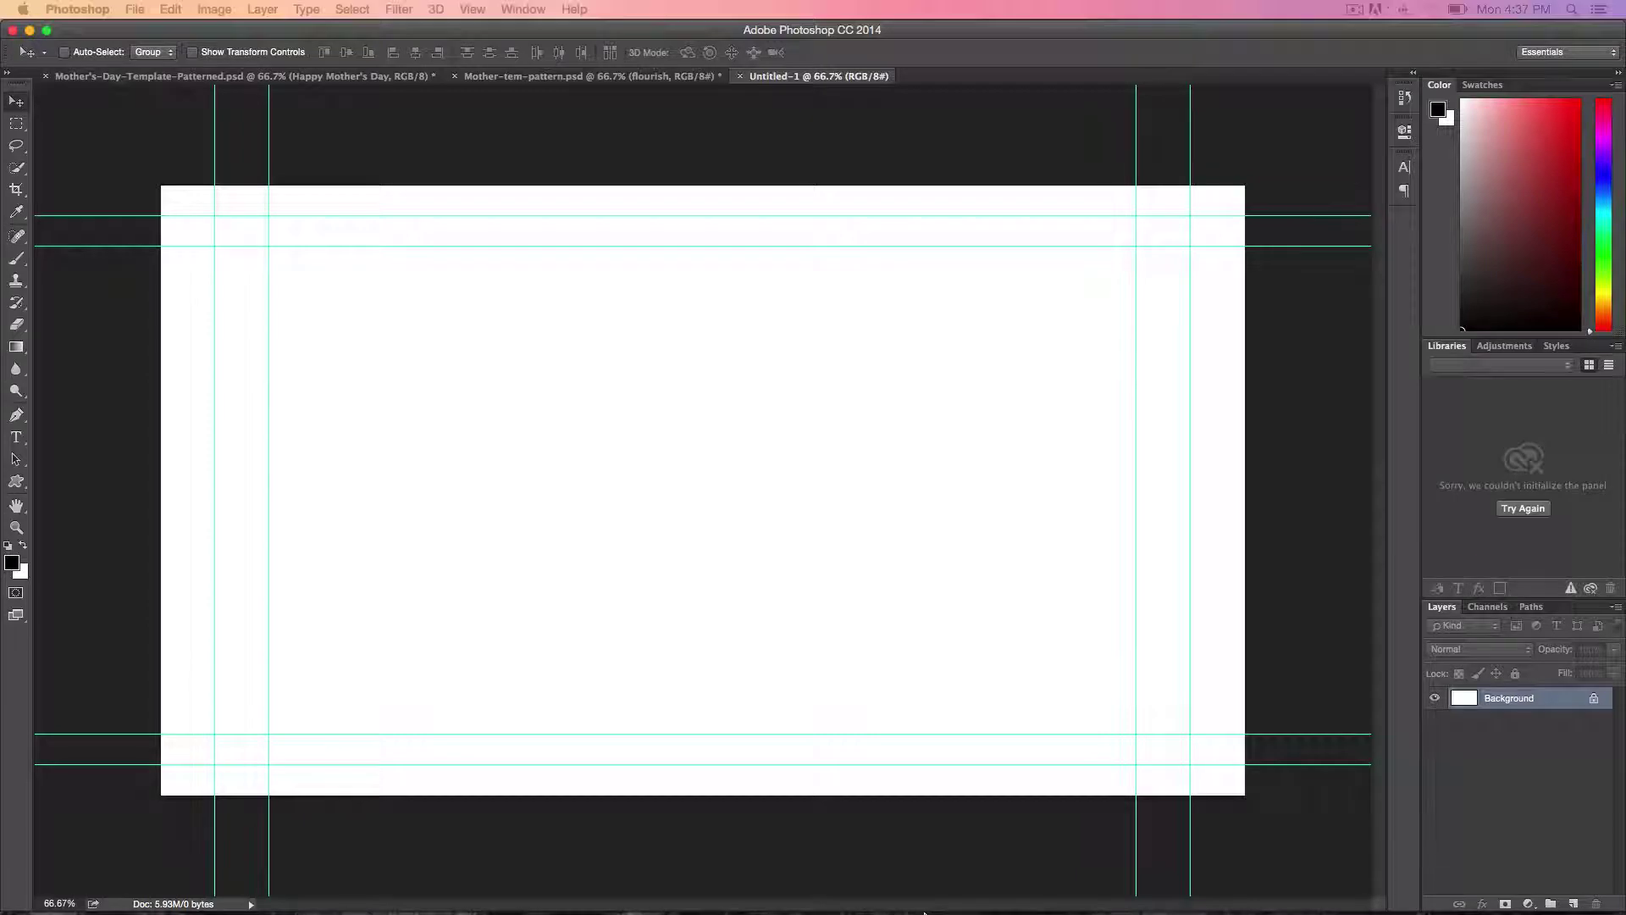
pyautogui.moveTo(609, 243); pyautogui.dragTo(862, 327)
pyautogui.click(1001, 356)
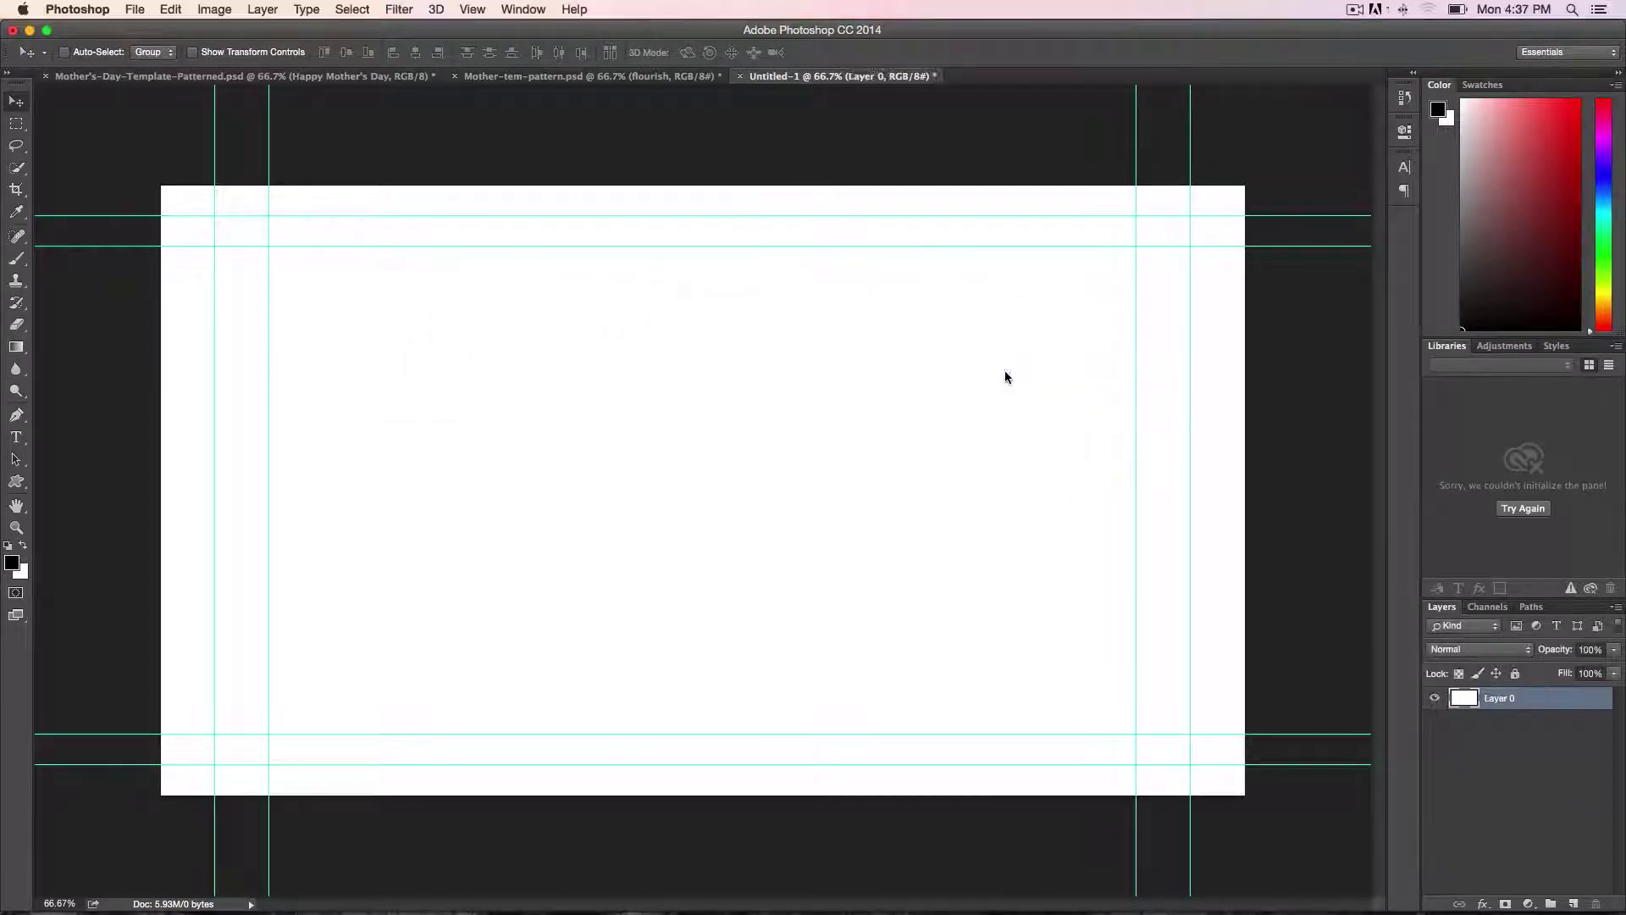
# Step: Start a Pattern Overlay on the white Layer 0 and try out white patterns near the end of the pattern list
pyautogui.click(1481, 903)
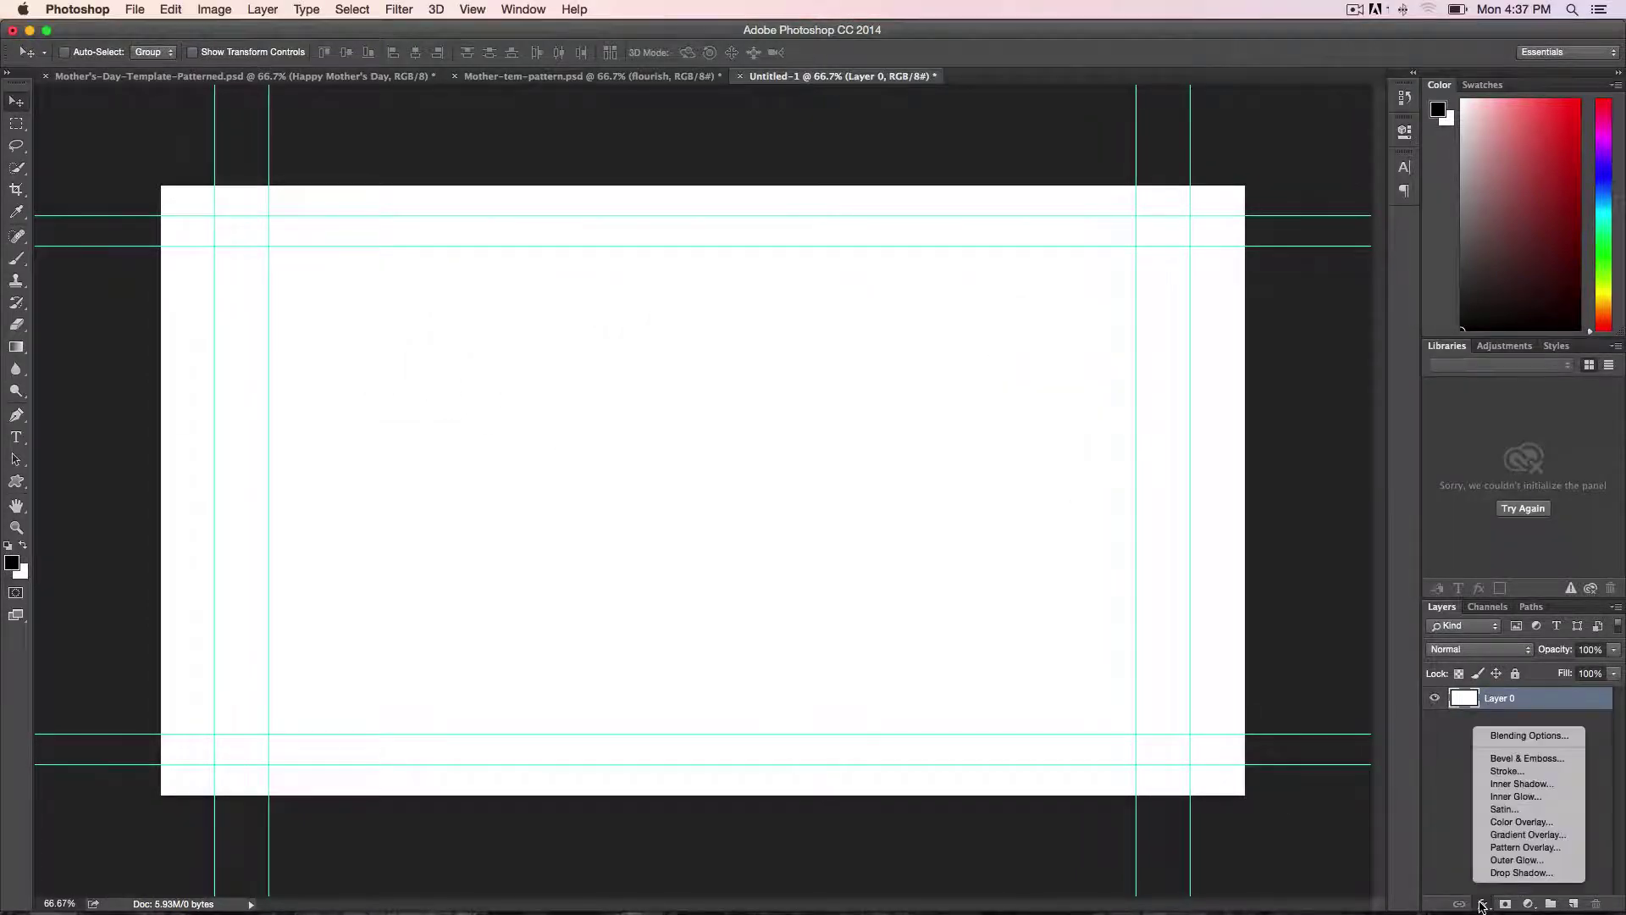
pyautogui.click(1512, 847)
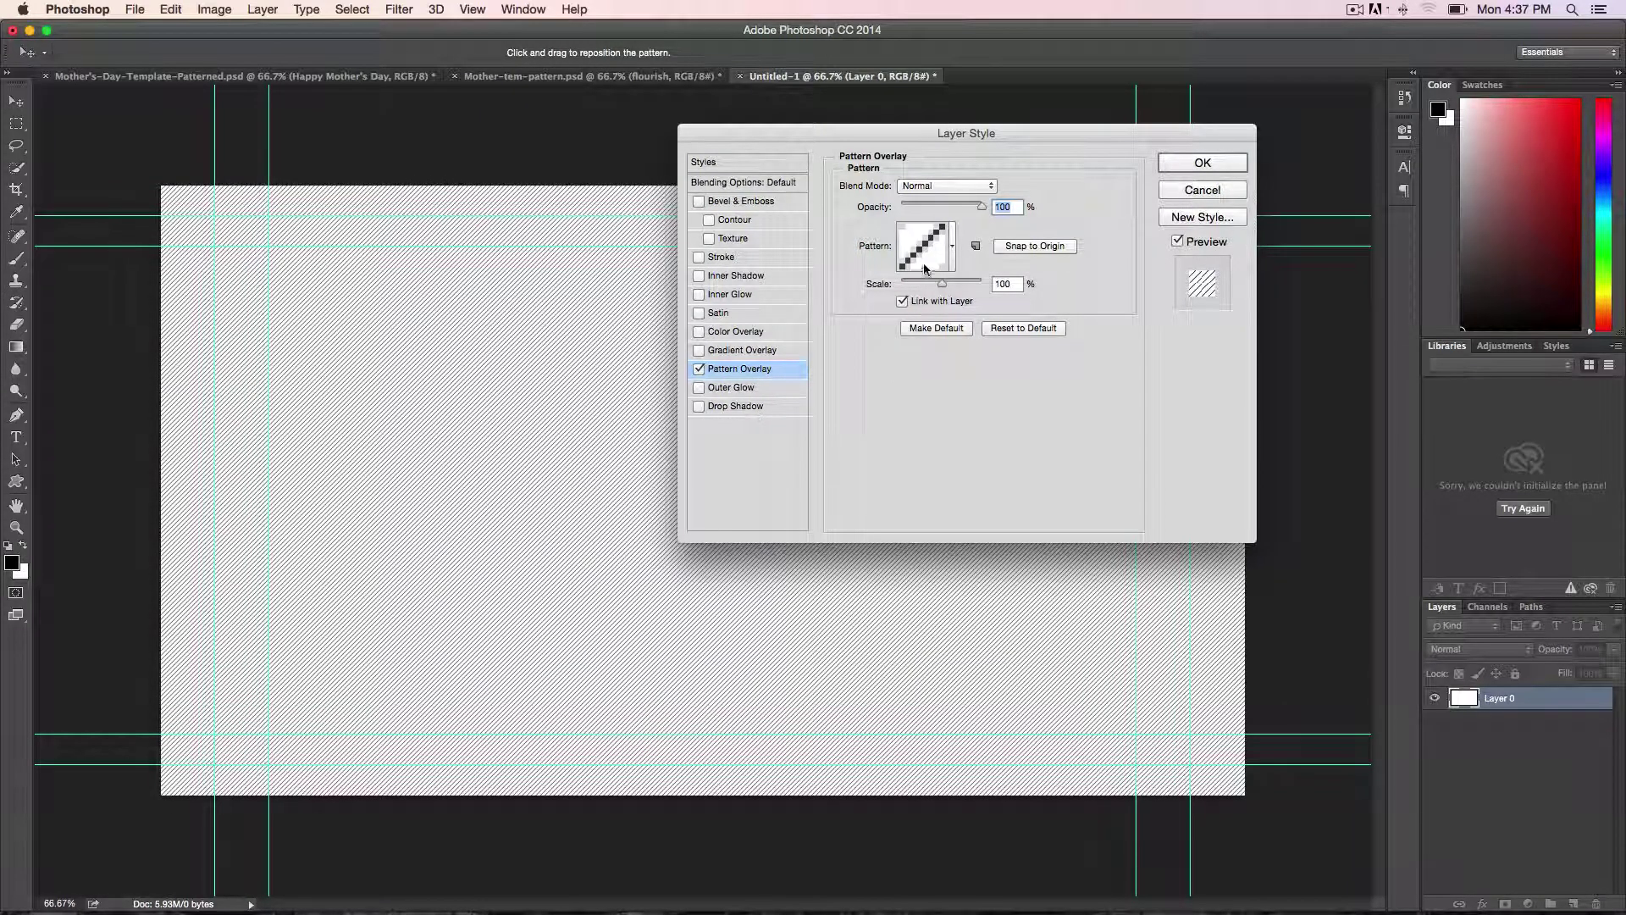
pyautogui.click(951, 249)
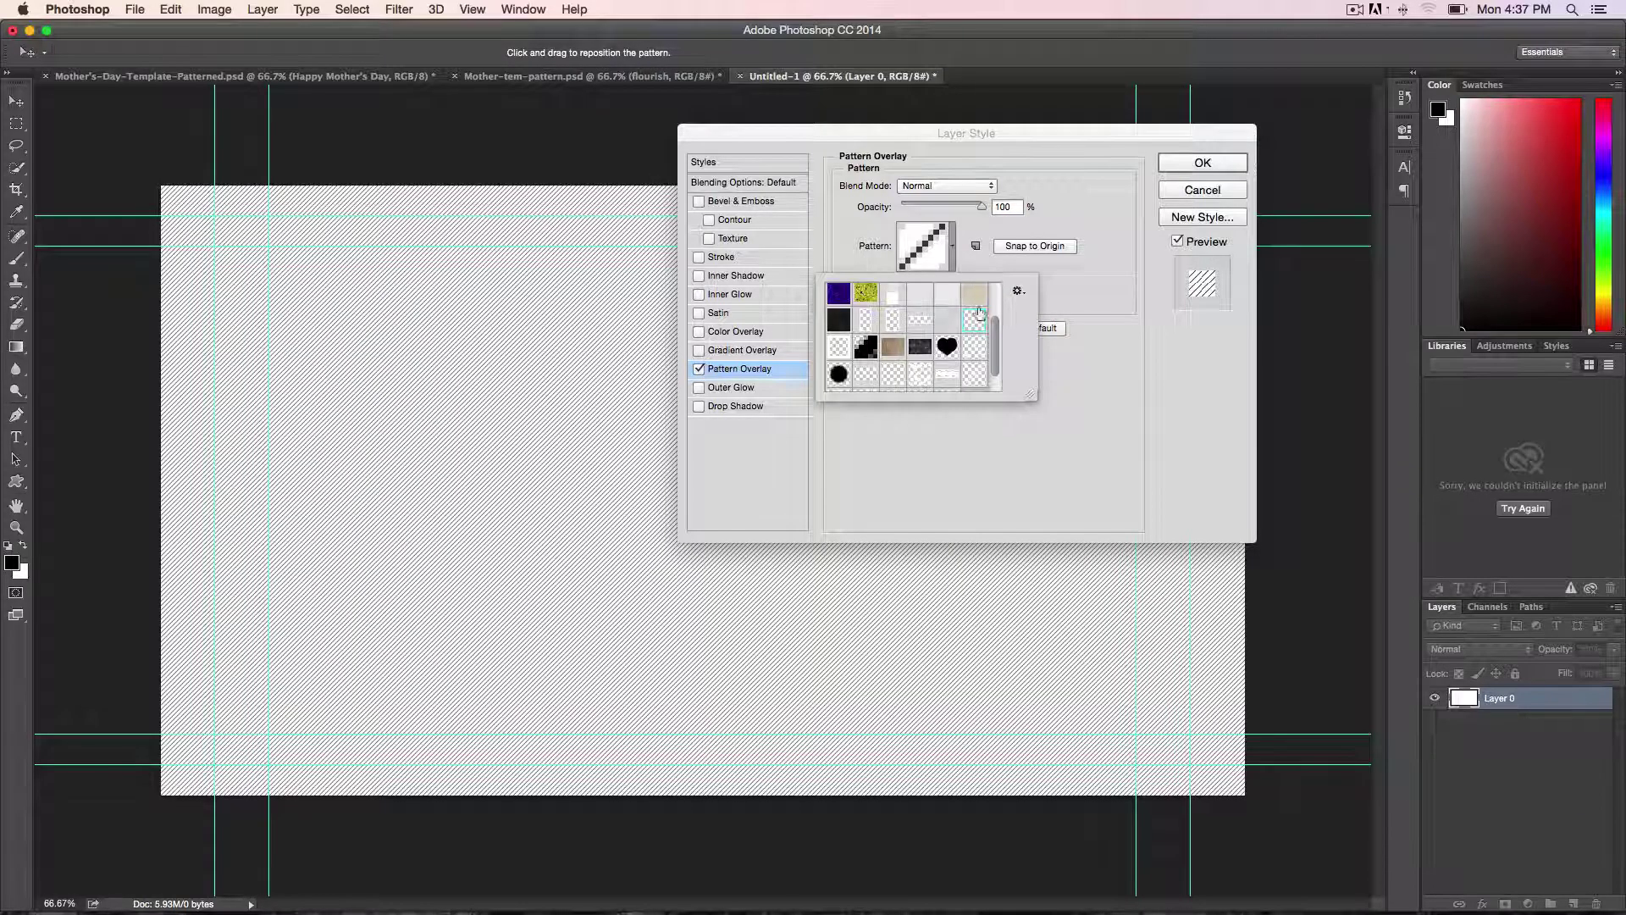
pyautogui.moveTo(992, 324); pyautogui.dragTo(994, 344)
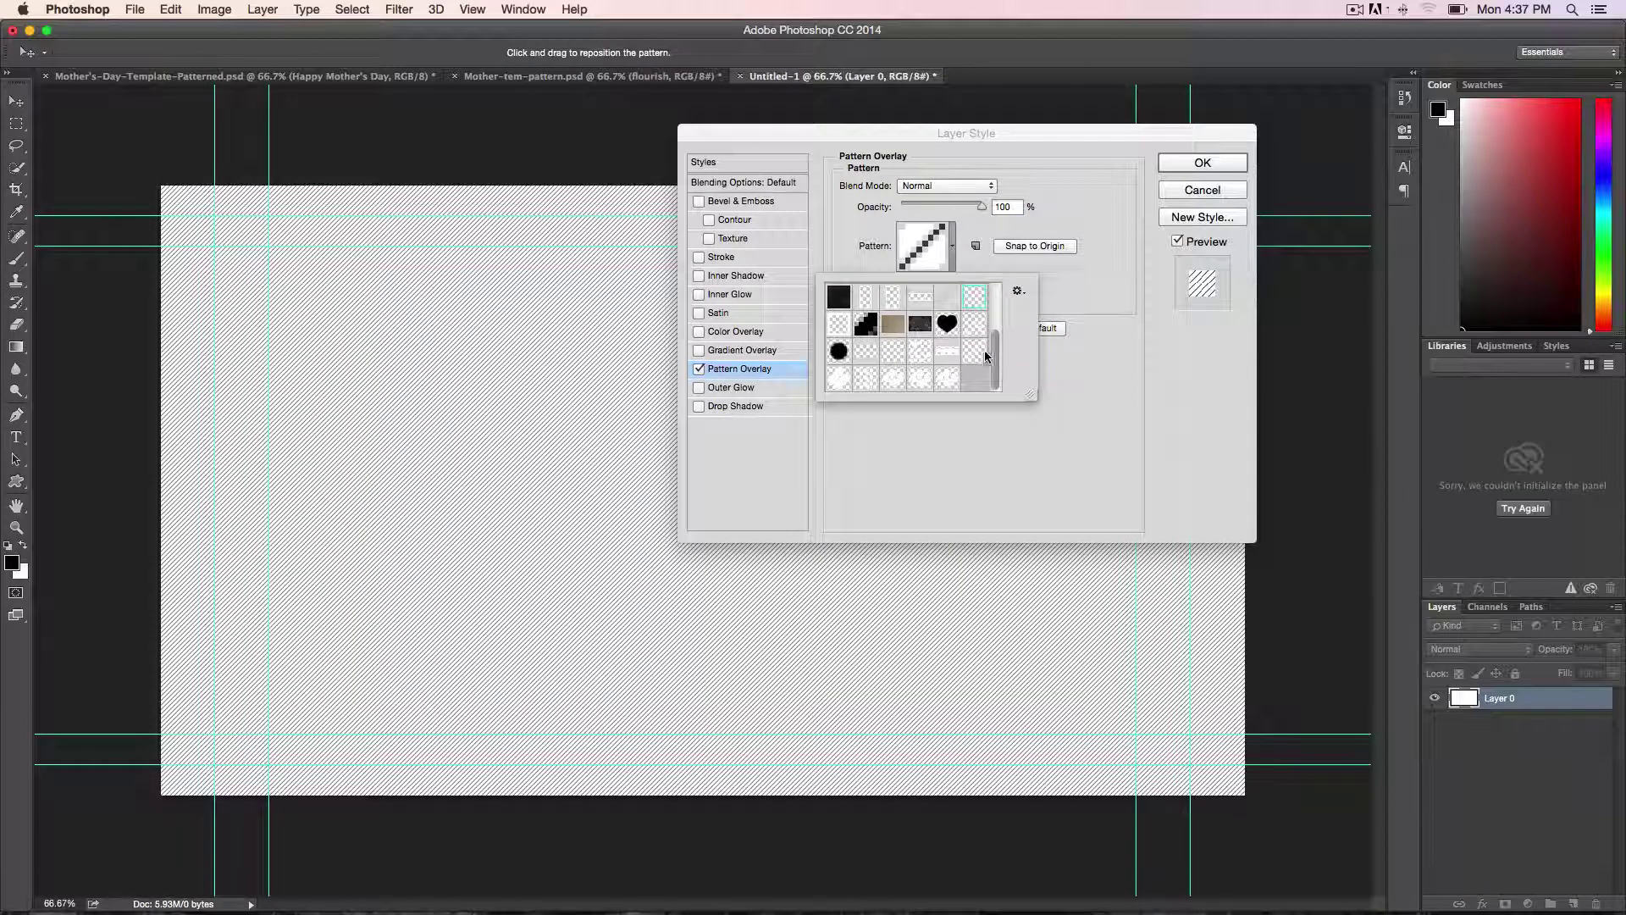
pyautogui.click(876, 376)
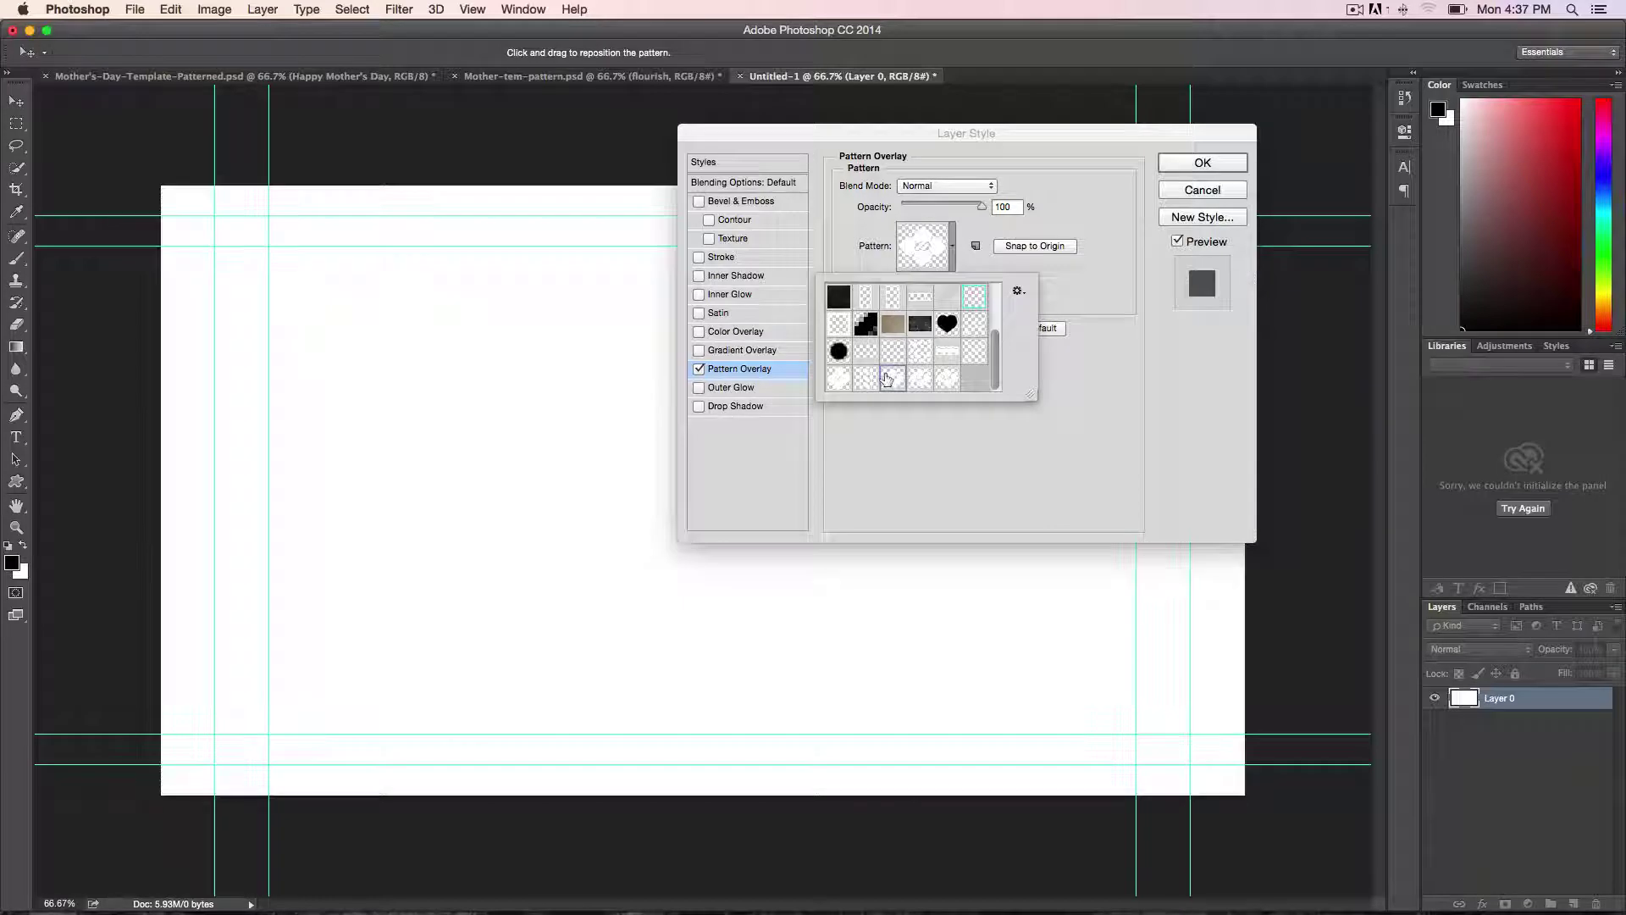
pyautogui.click(947, 383)
# Step: Load Nera-Studio-White-PSD-Patterns.pat from the Presets > Patterns folder of the Adobe Photoshop CC 2014 application folder
pyautogui.click(1018, 292)
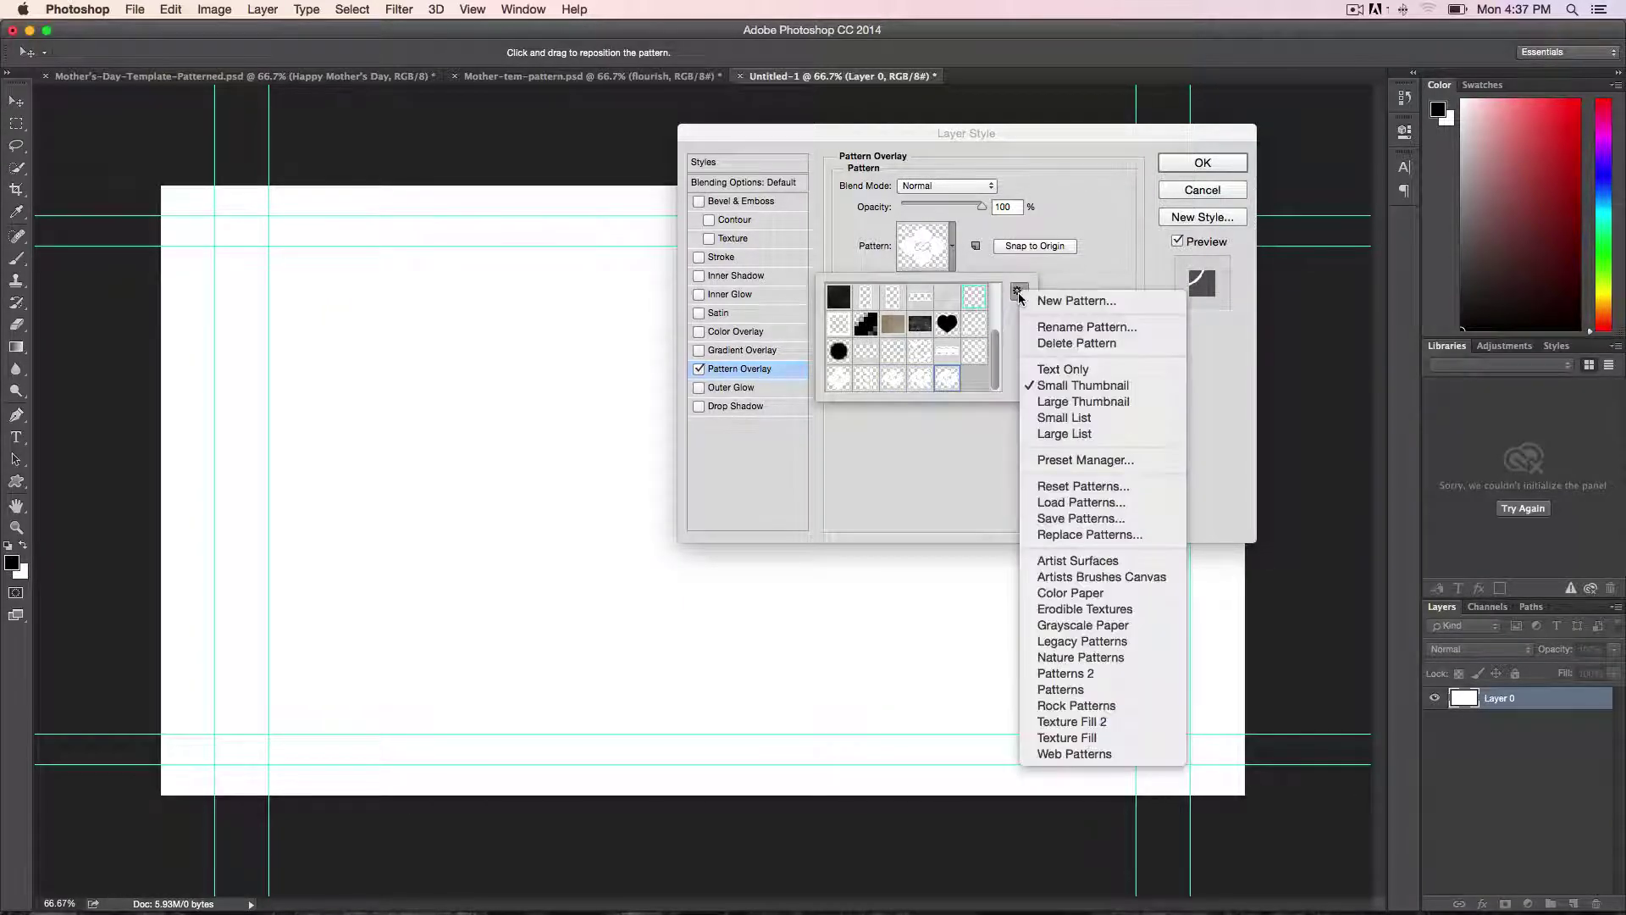
pyautogui.click(1076, 503)
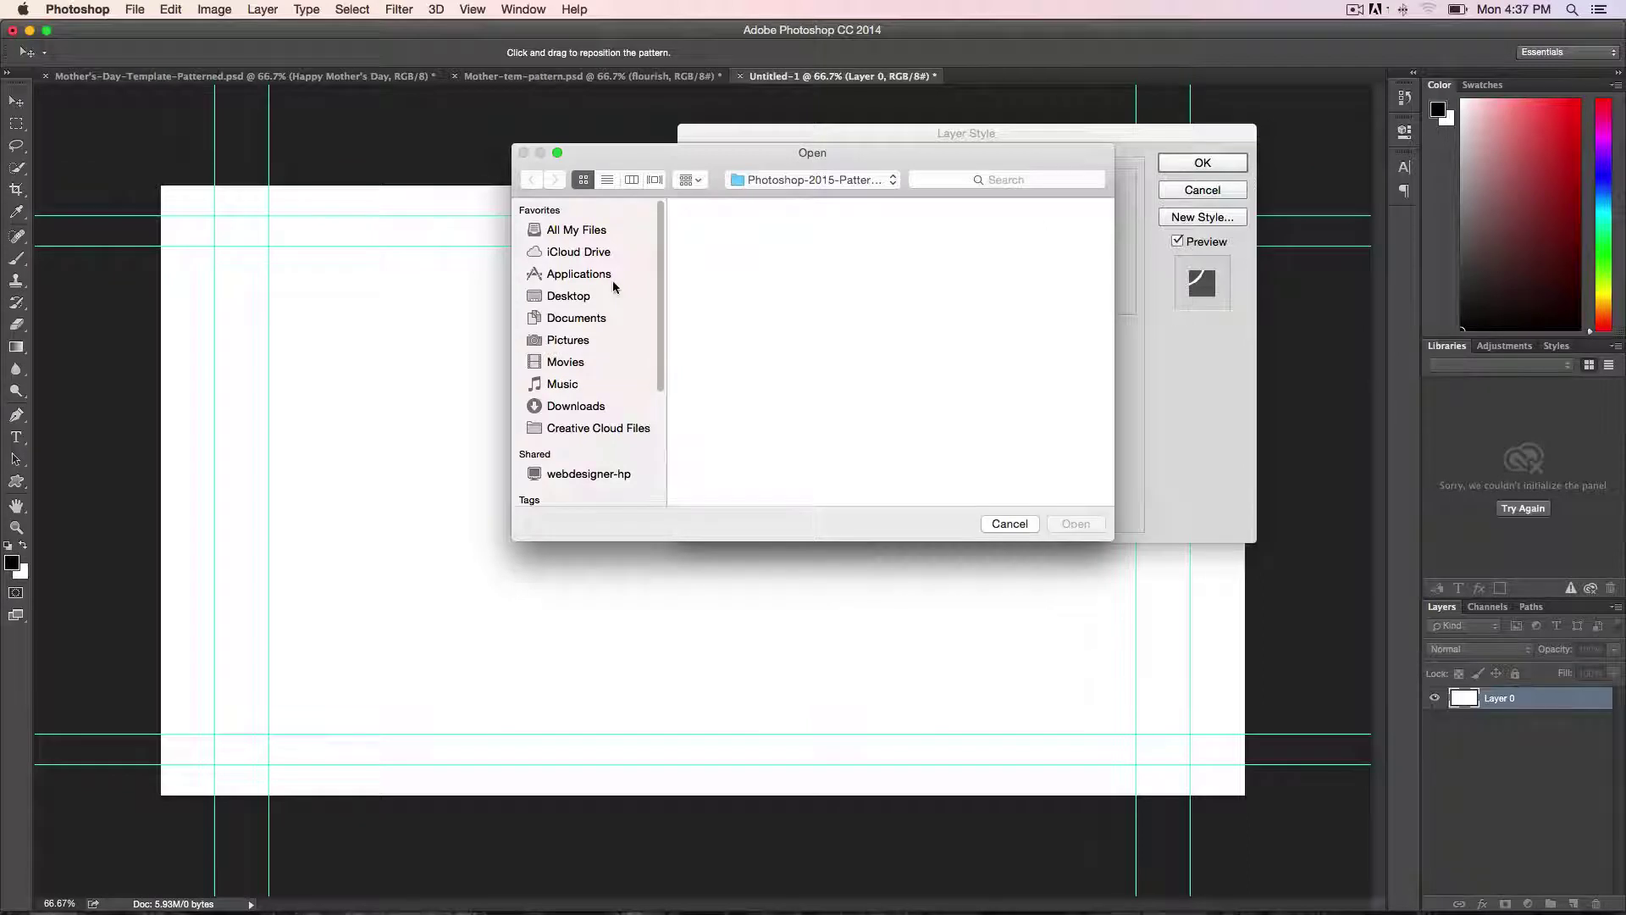
pyautogui.click(562, 386)
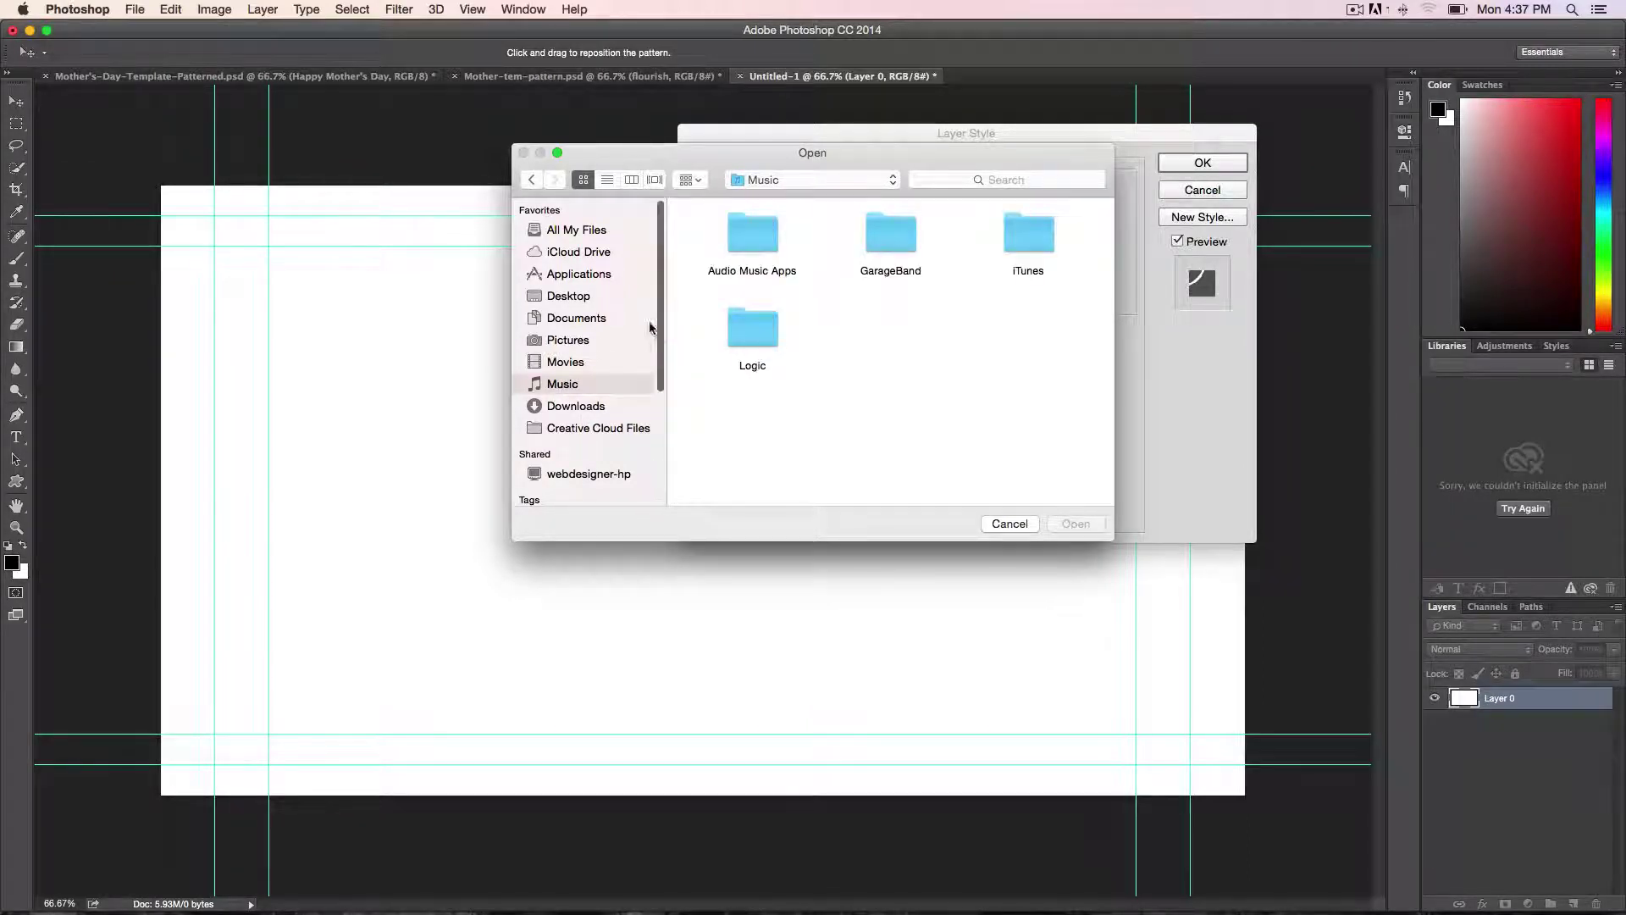
pyautogui.click(575, 275)
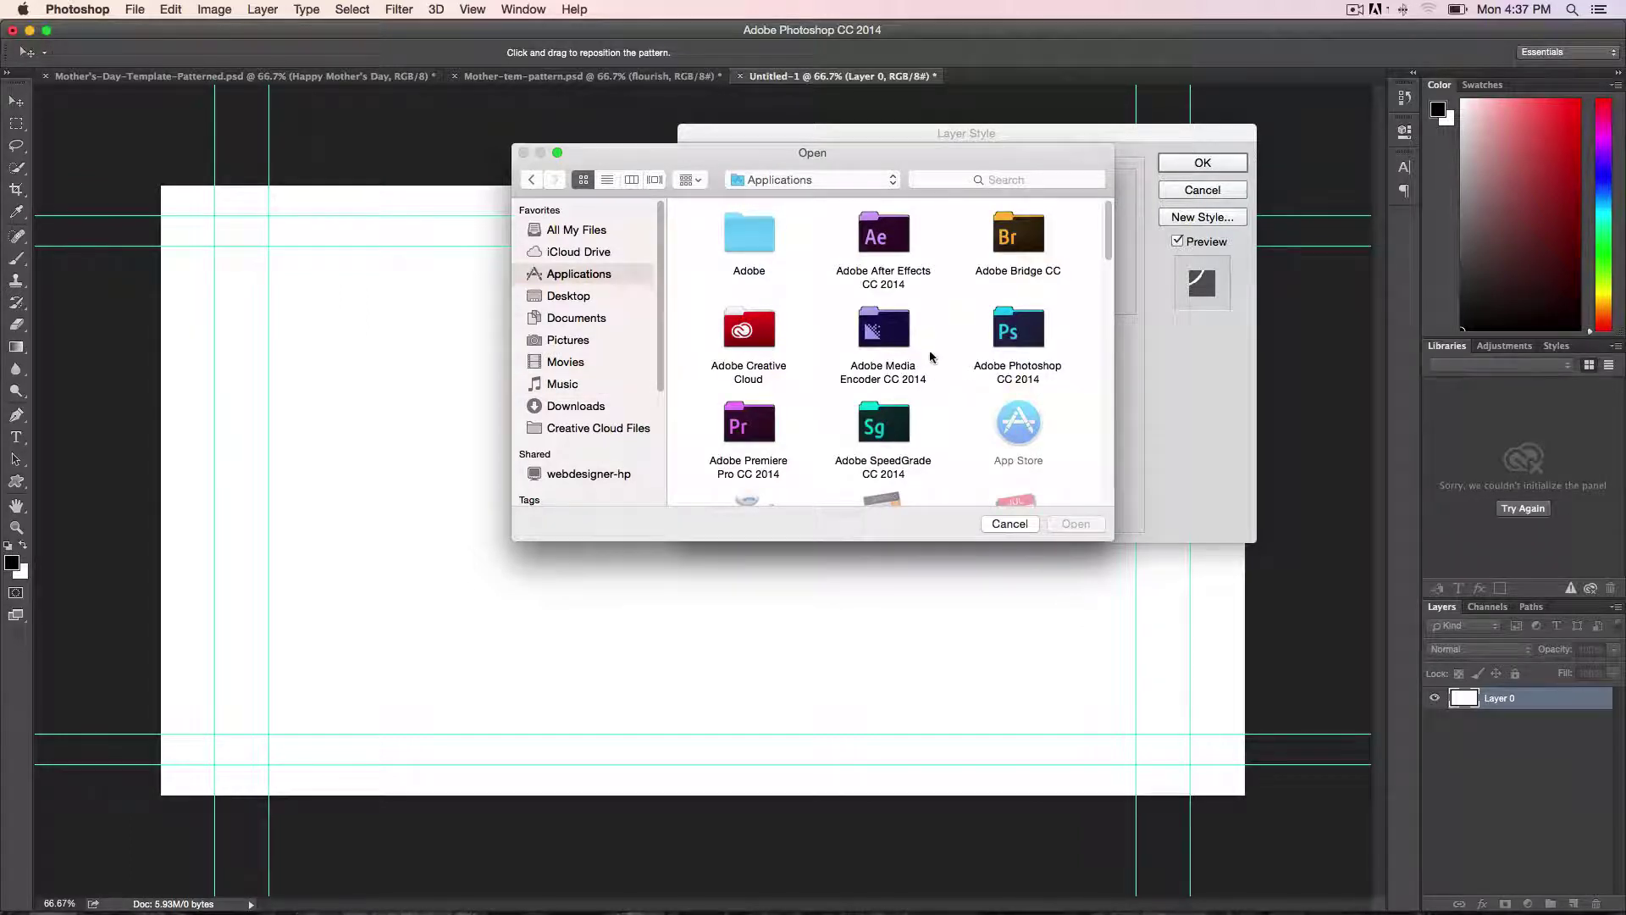
pyautogui.doubleClick(1023, 337)
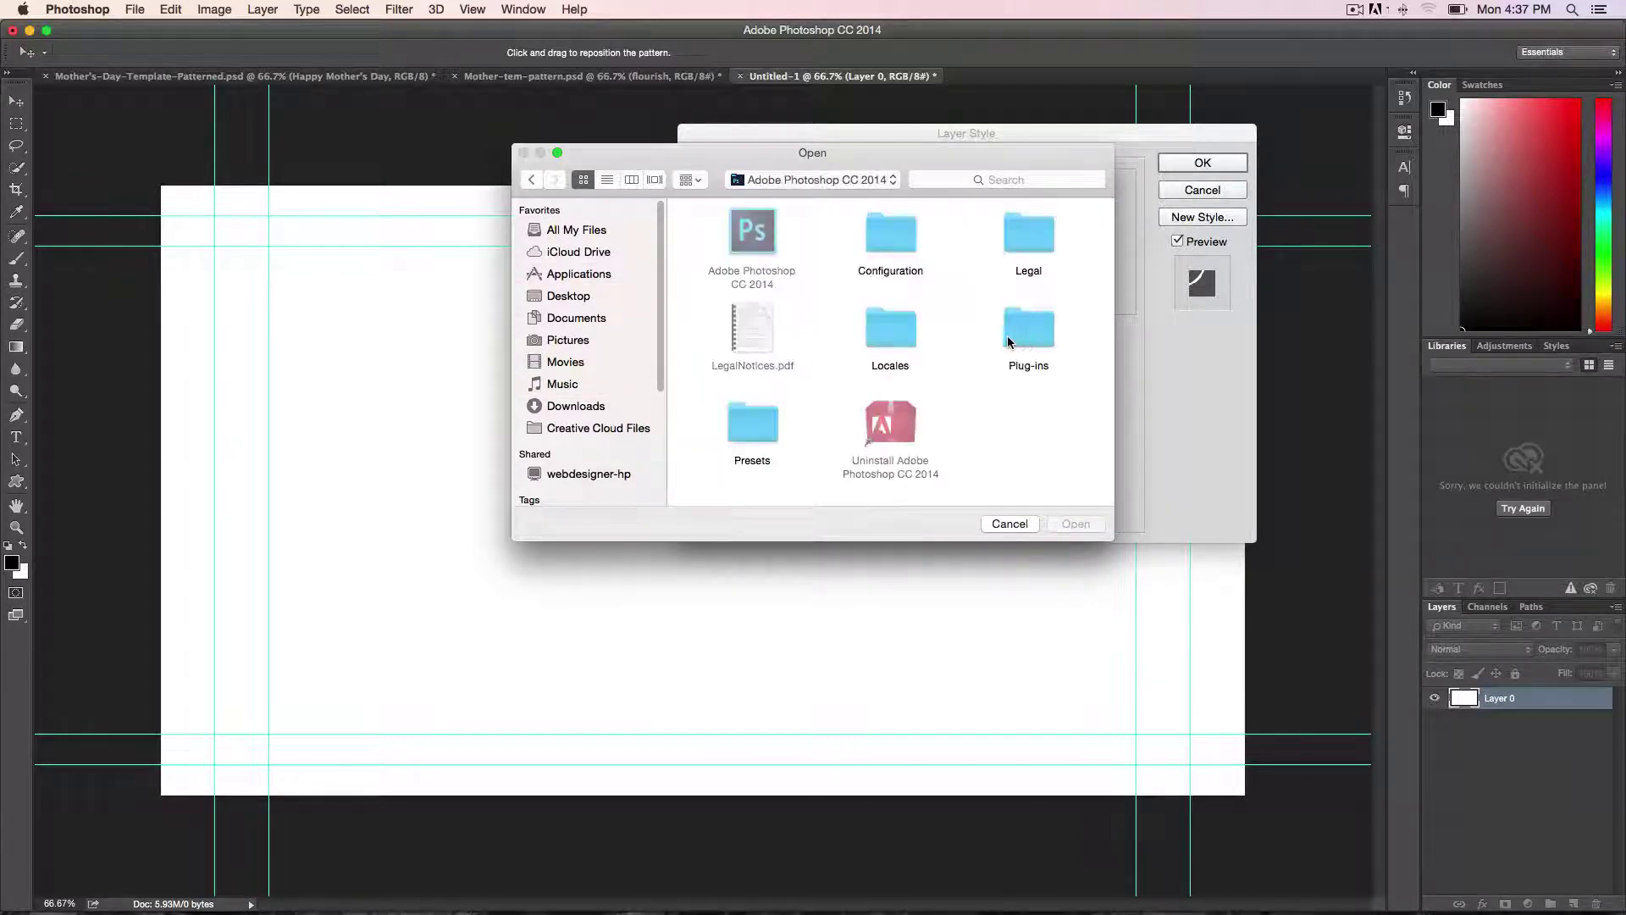
pyautogui.doubleClick(750, 432)
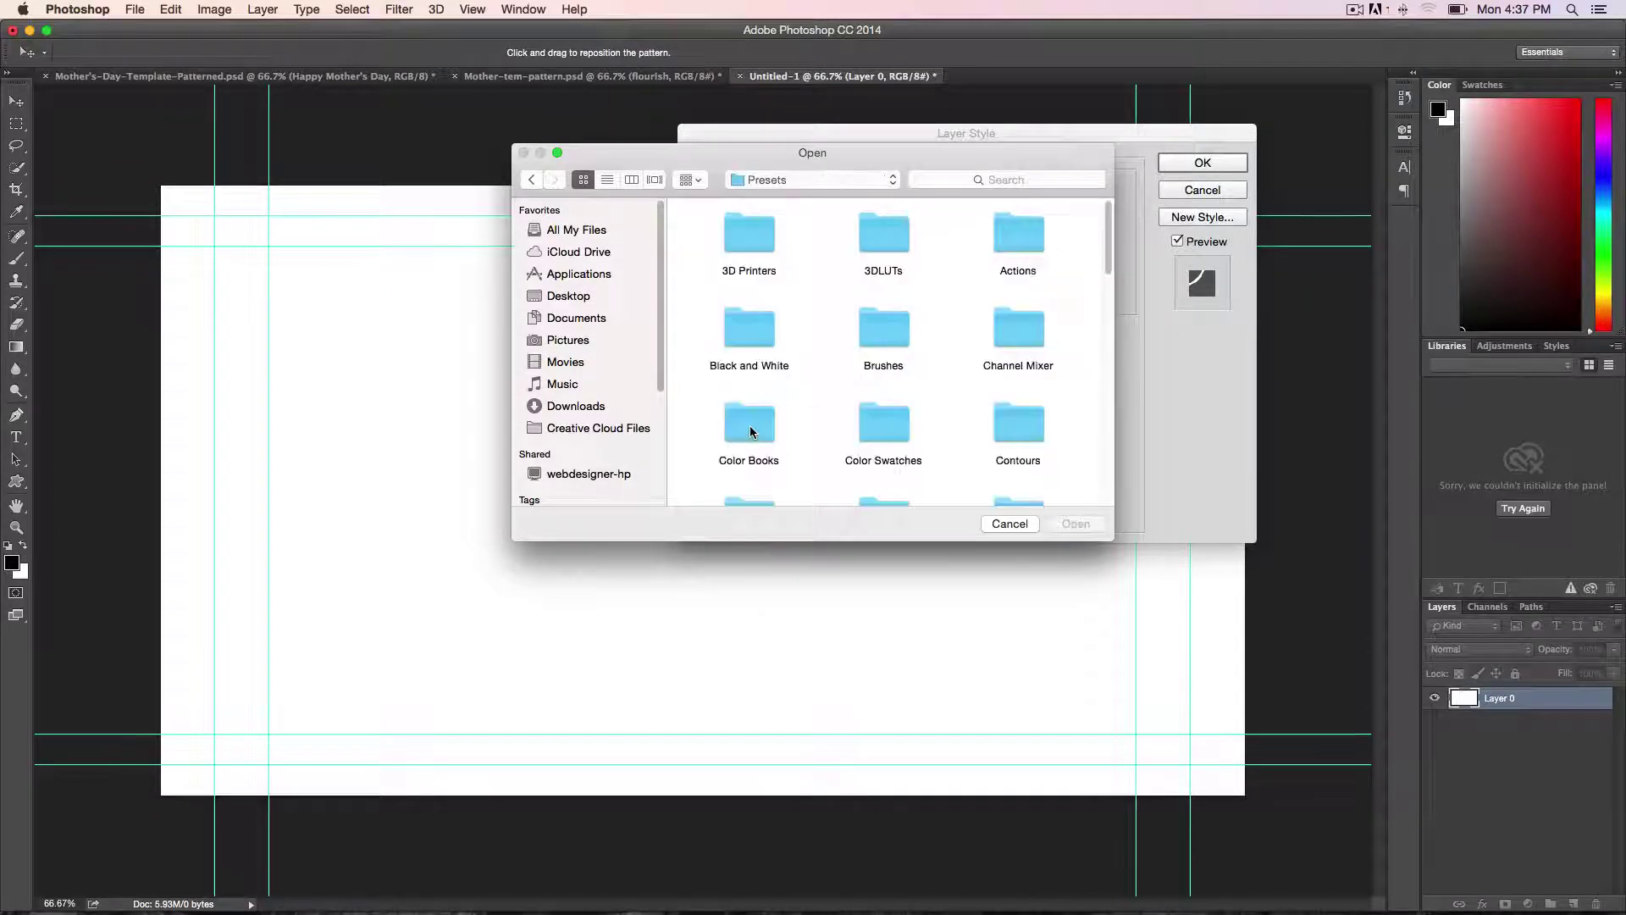
pyautogui.scroll(-5, 869, 366)
pyautogui.doubleClick(868, 359)
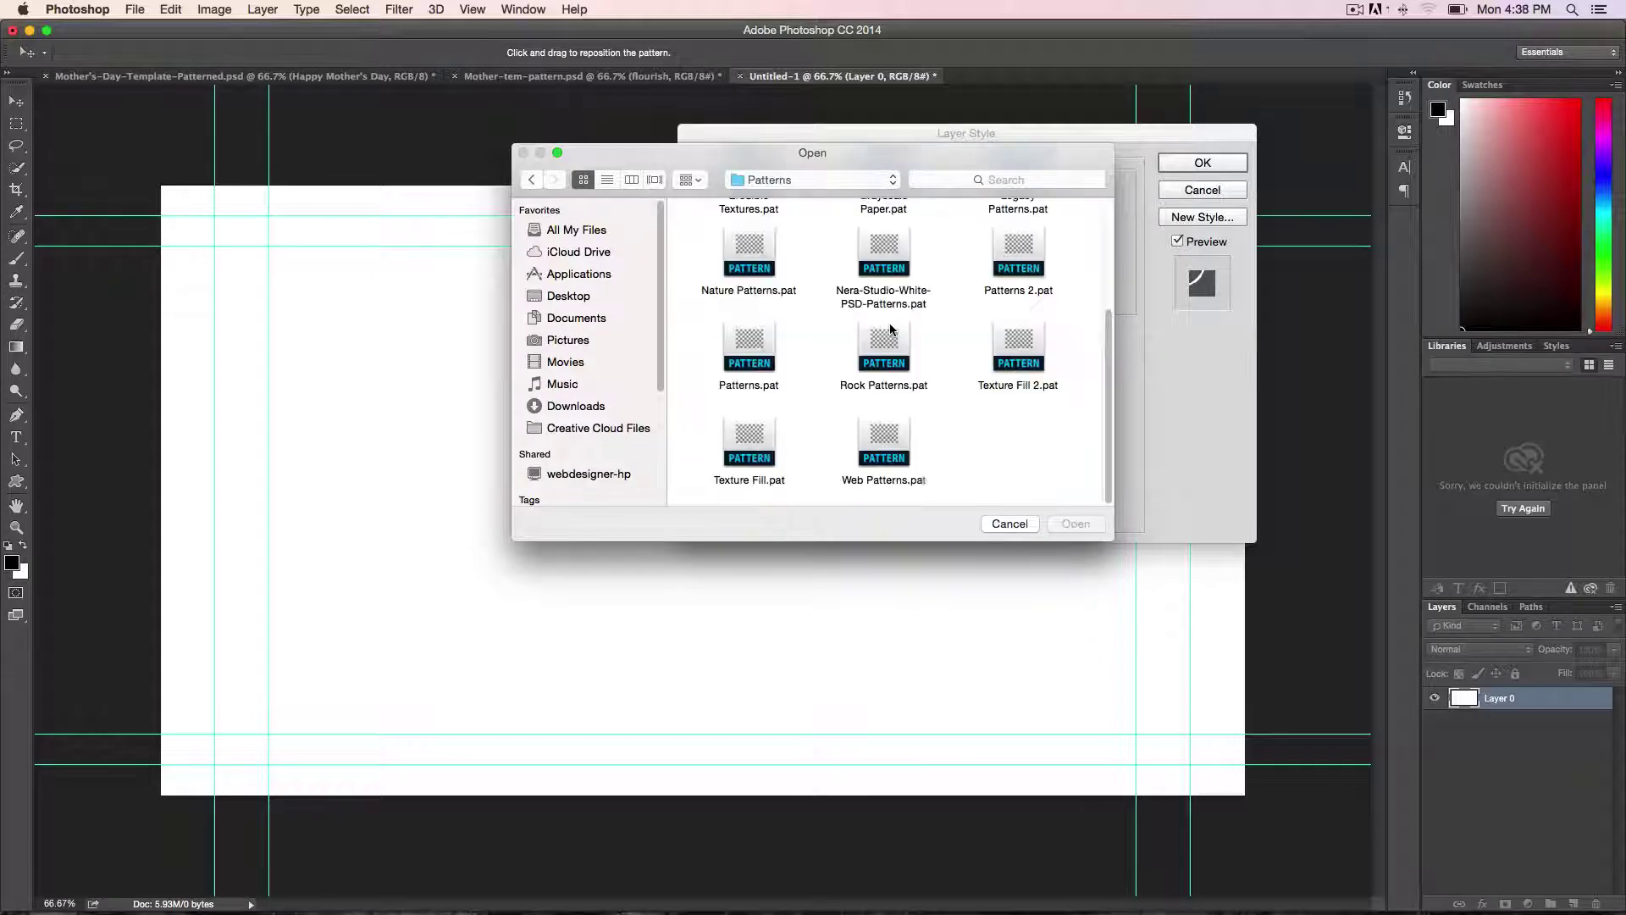
pyautogui.click(873, 305)
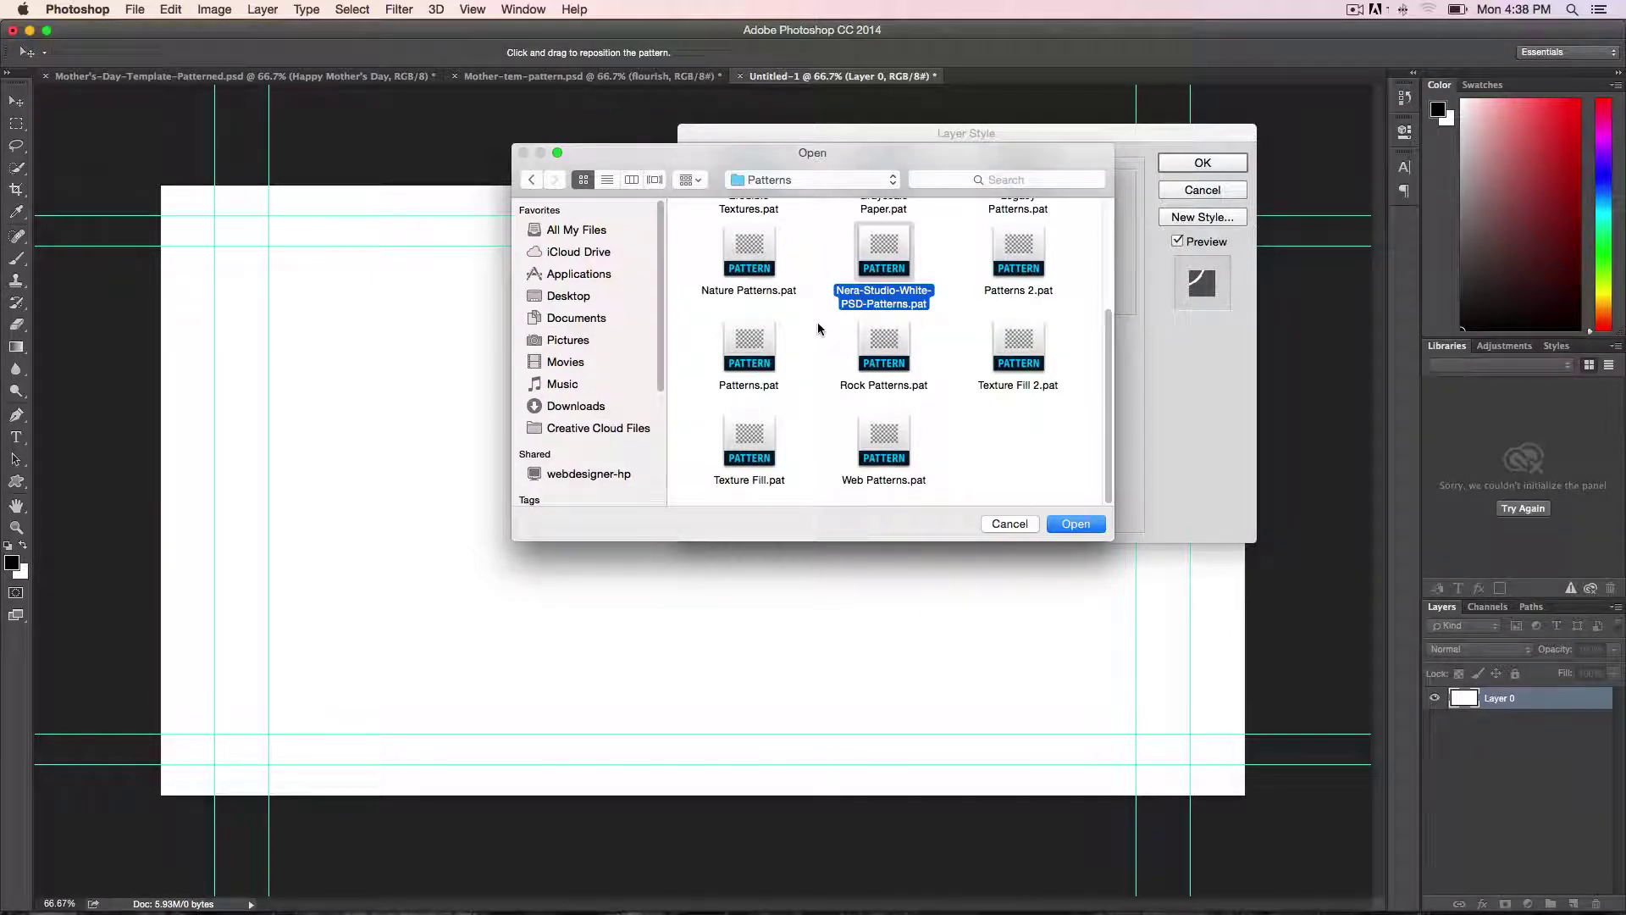
pyautogui.click(1075, 523)
# Step: Check the loaded patterns at the end of the pattern list and close the Layer Style dialog without applying it
pyautogui.moveTo(995, 332); pyautogui.dragTo(995, 377)
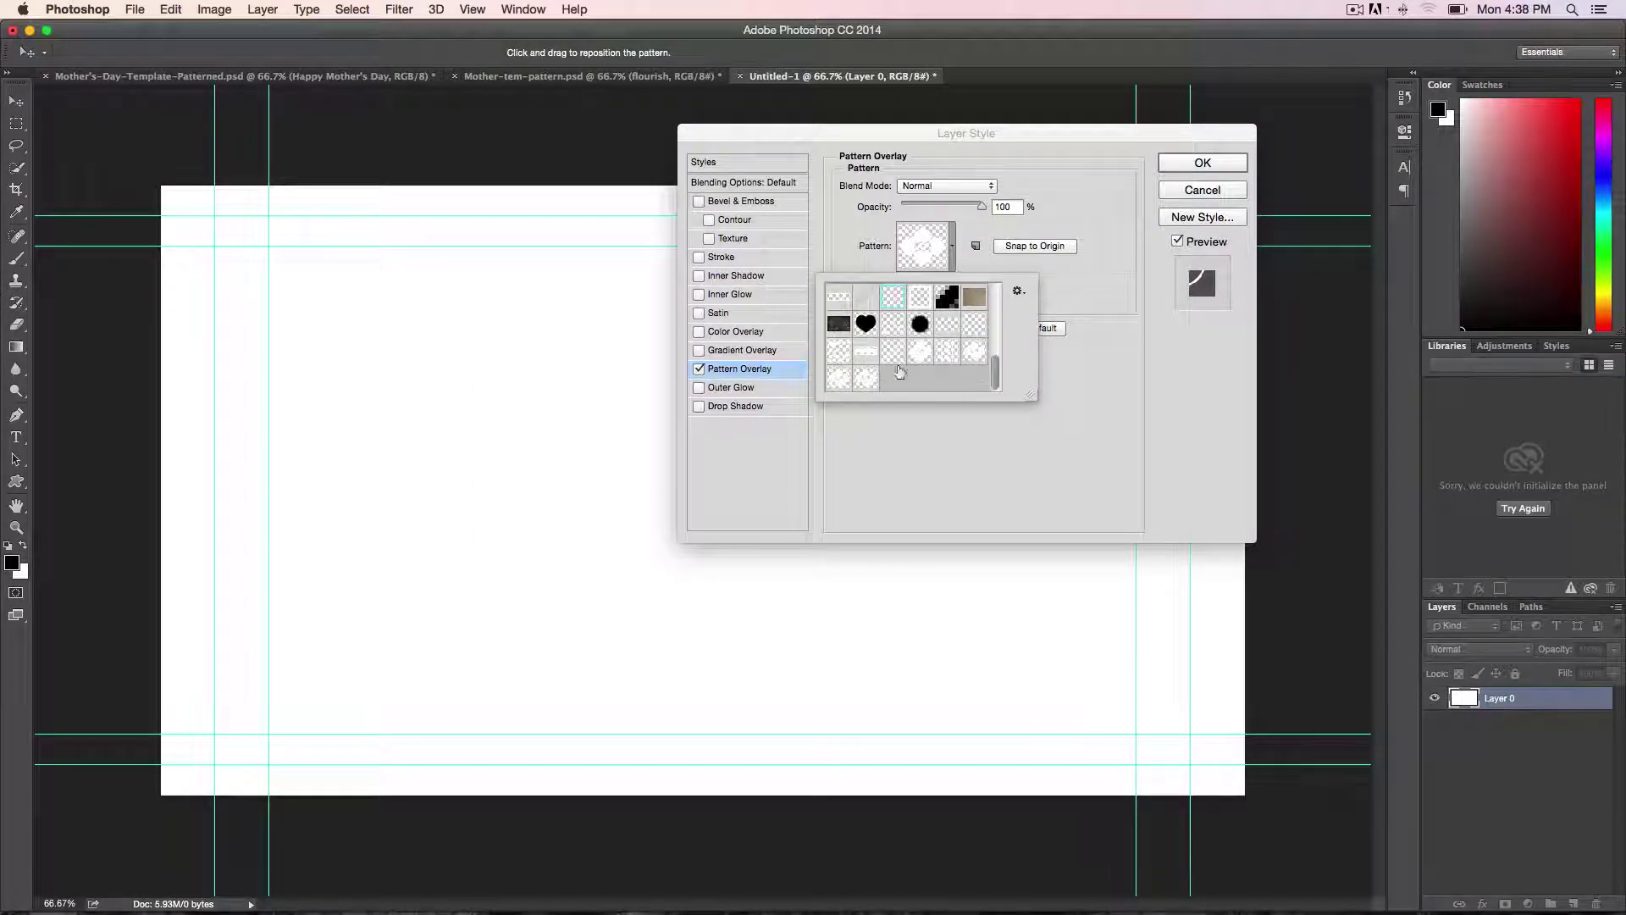
pyautogui.click(1046, 300)
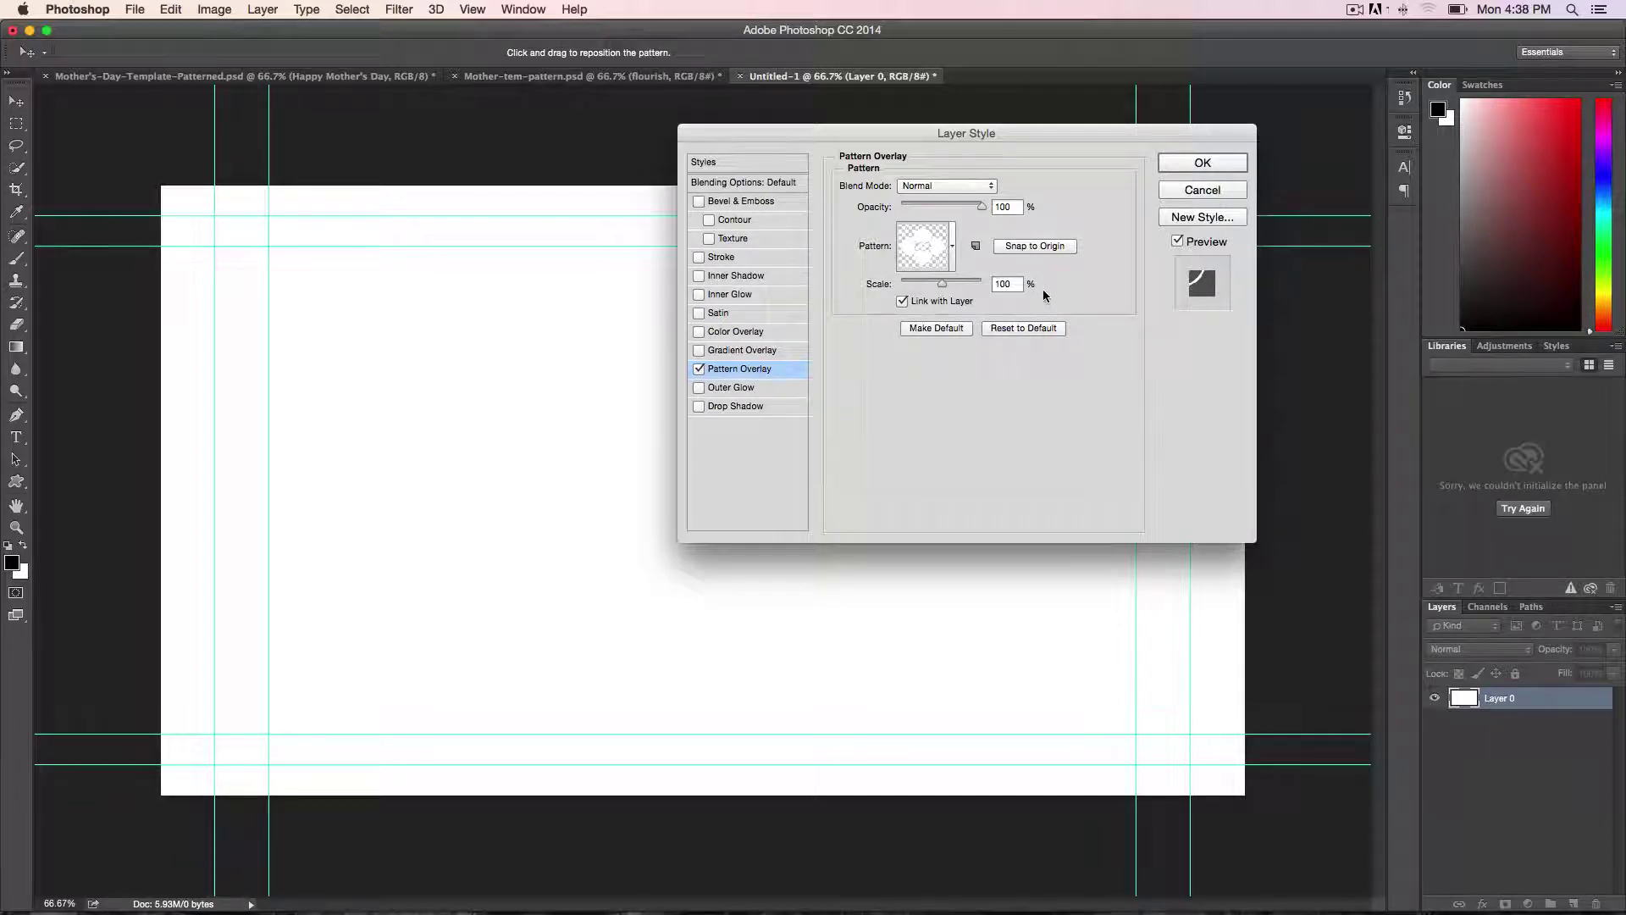
pyautogui.click(1212, 191)
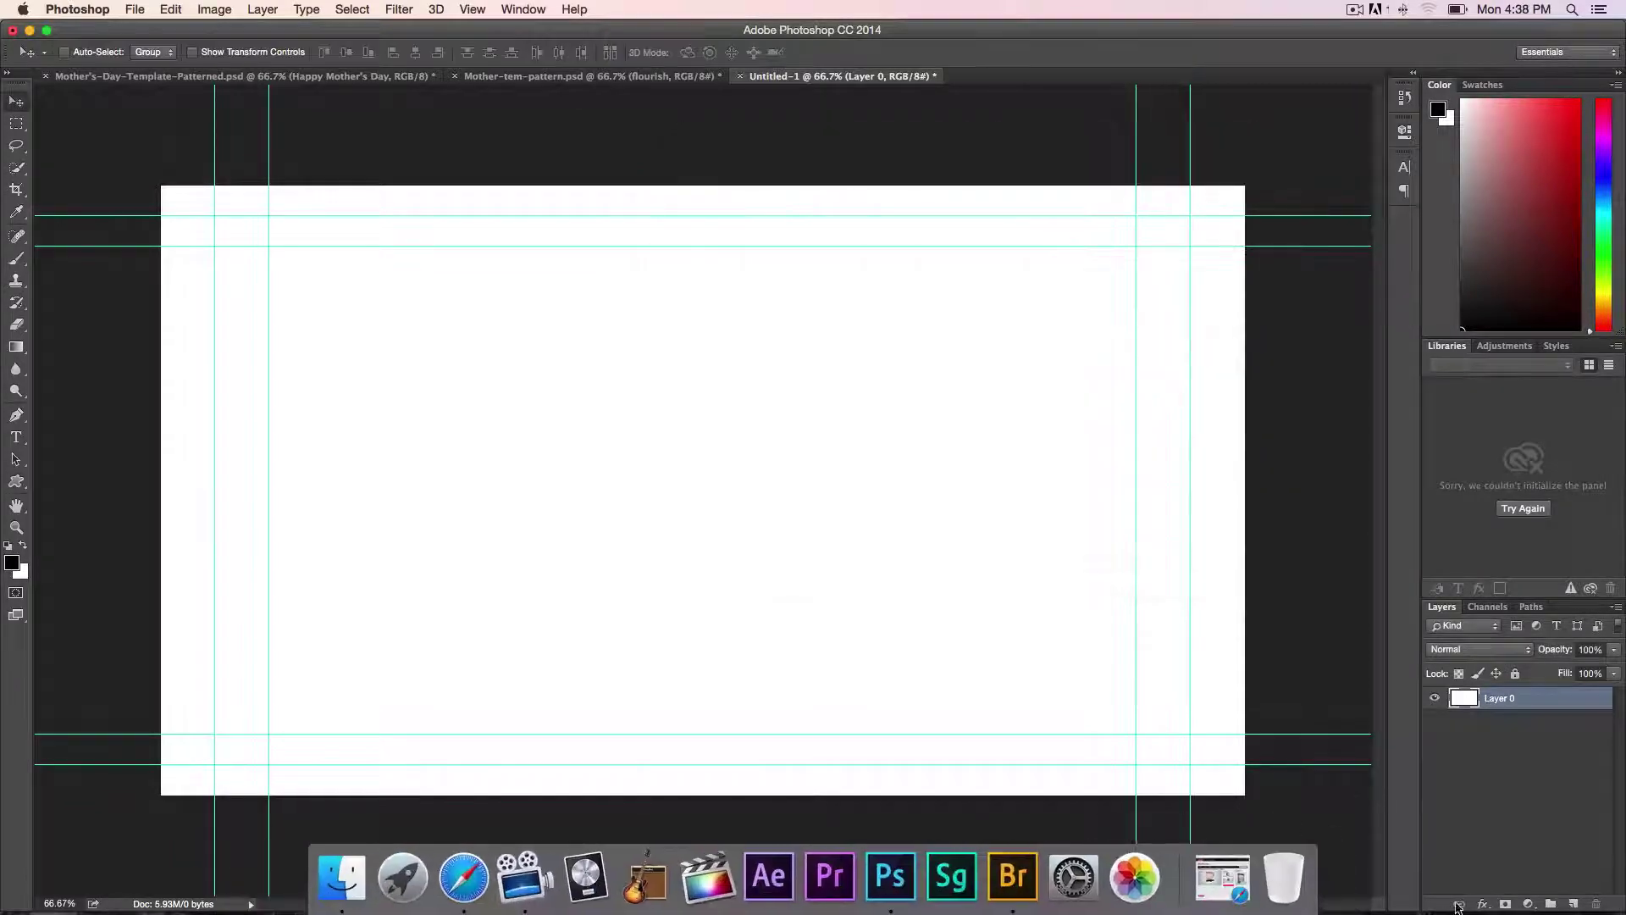
# Step: Add a Solid Color fill layer above Layer 0 with the cream color f4f0cb
pyautogui.click(1527, 903)
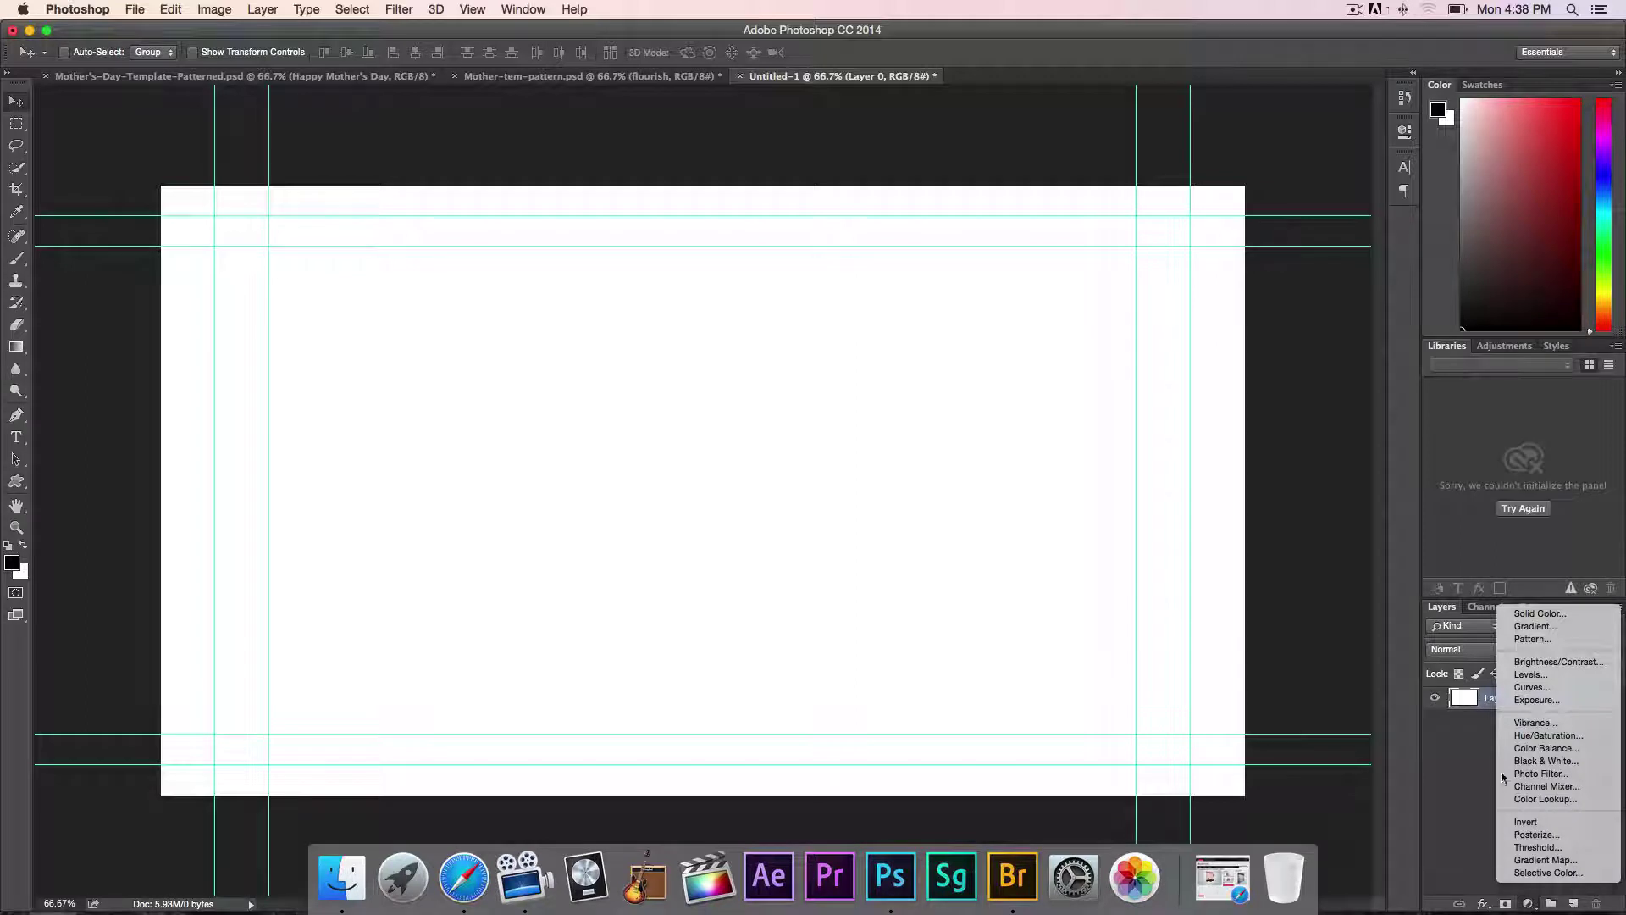
pyautogui.click(1530, 614)
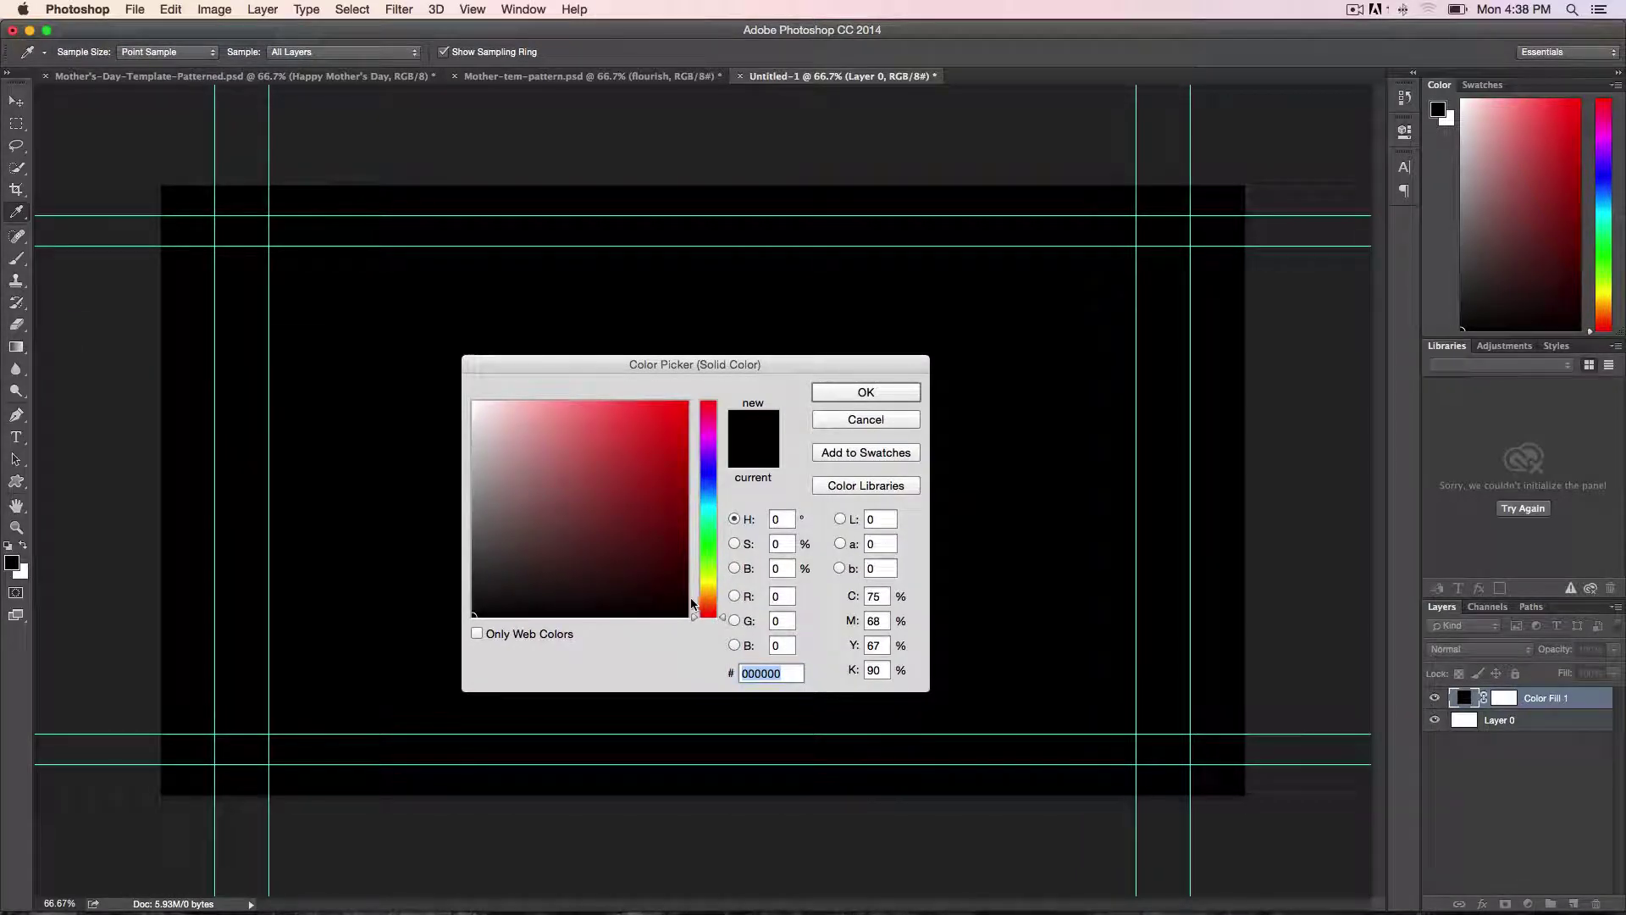
pyautogui.moveTo(664, 541); pyautogui.dragTo(677, 441)
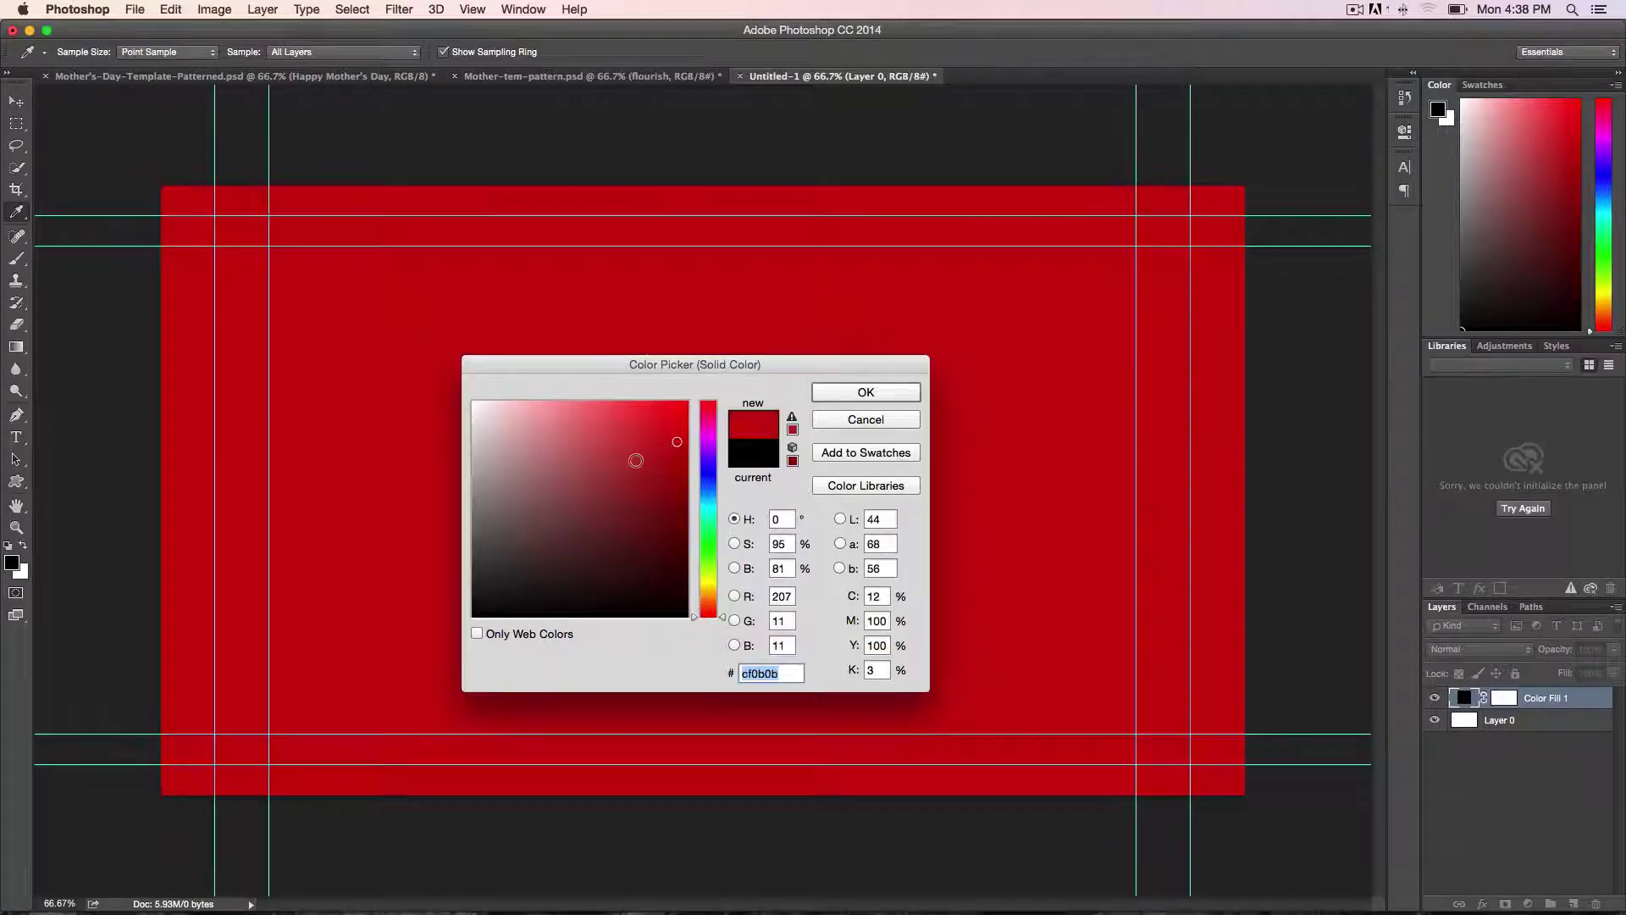
pyautogui.click(673, 509)
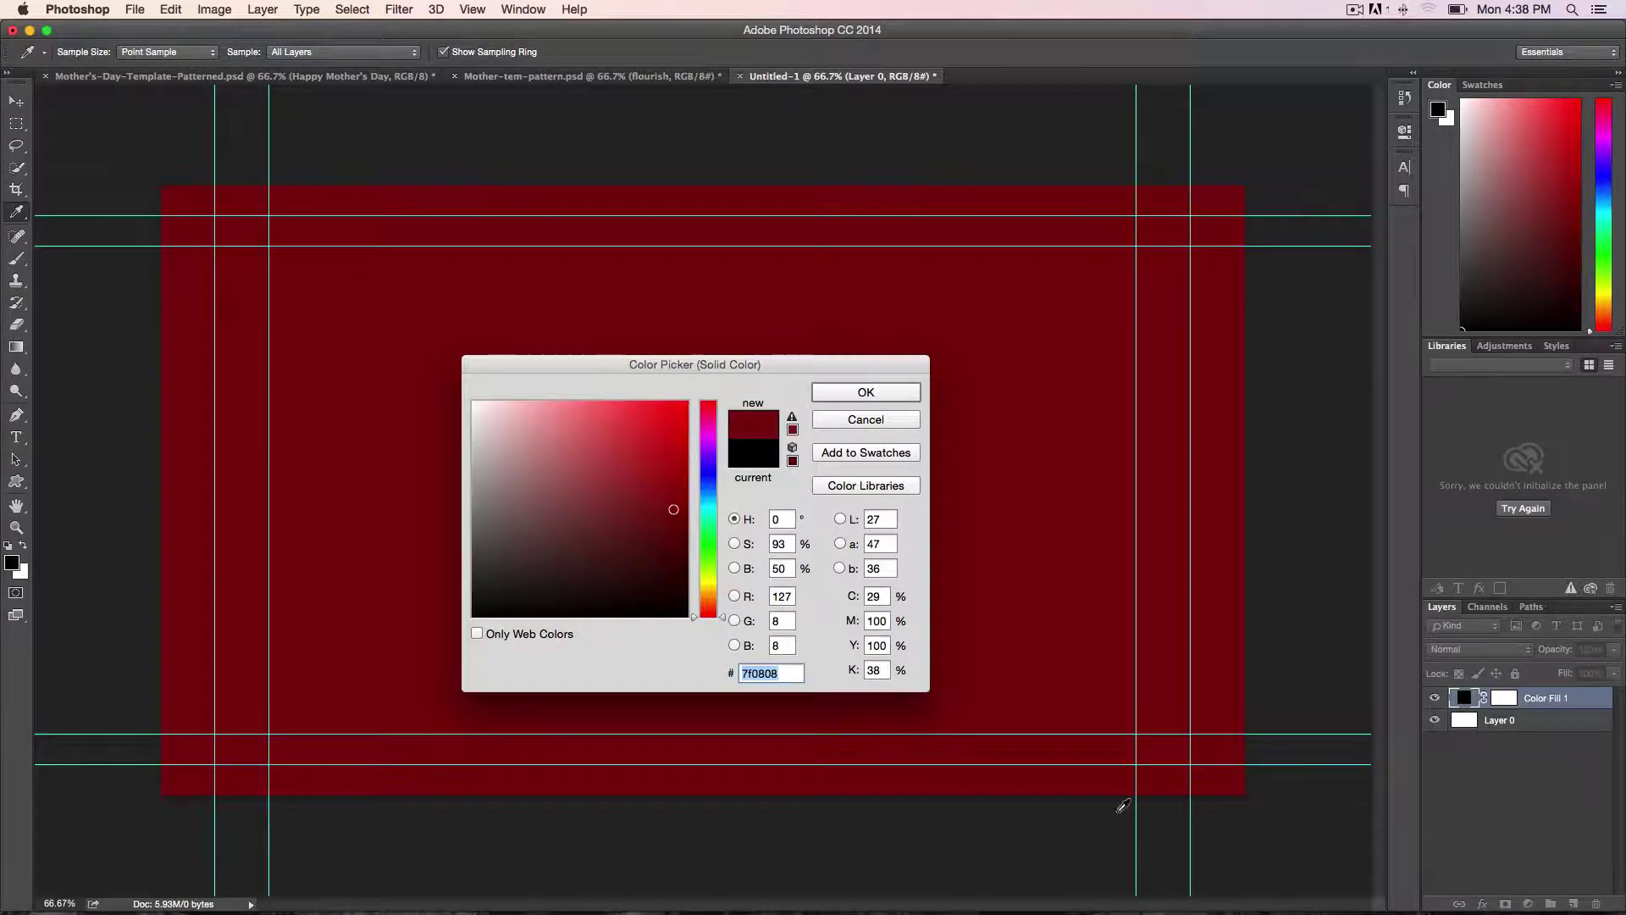
pyautogui.write('f4f0cb')
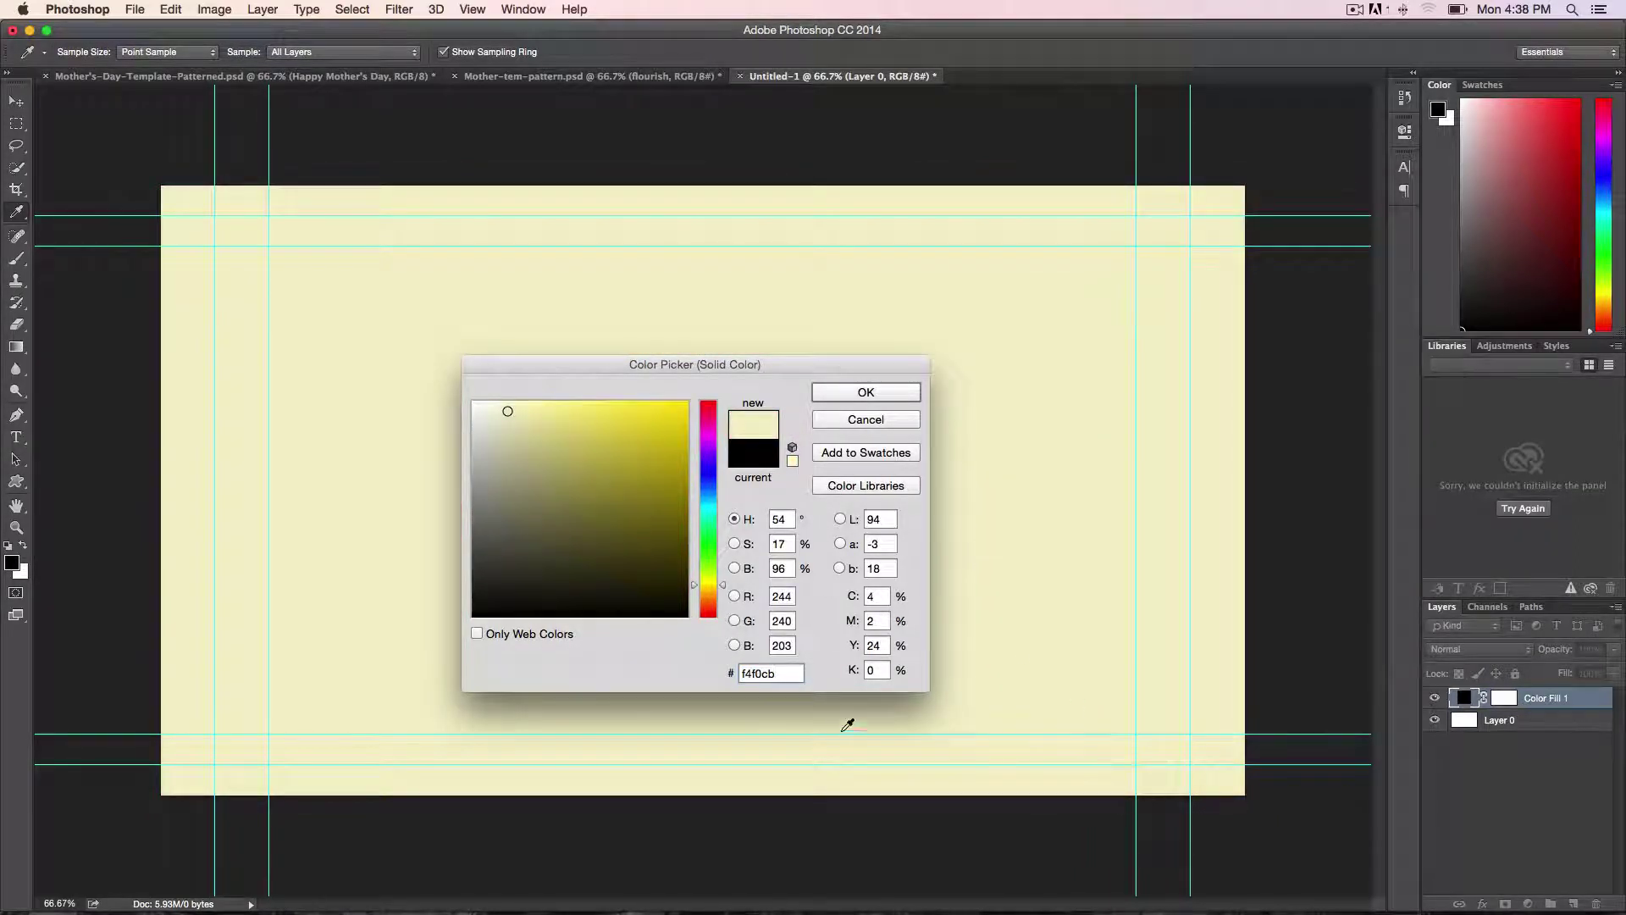
pyautogui.click(852, 394)
pyautogui.press('v')
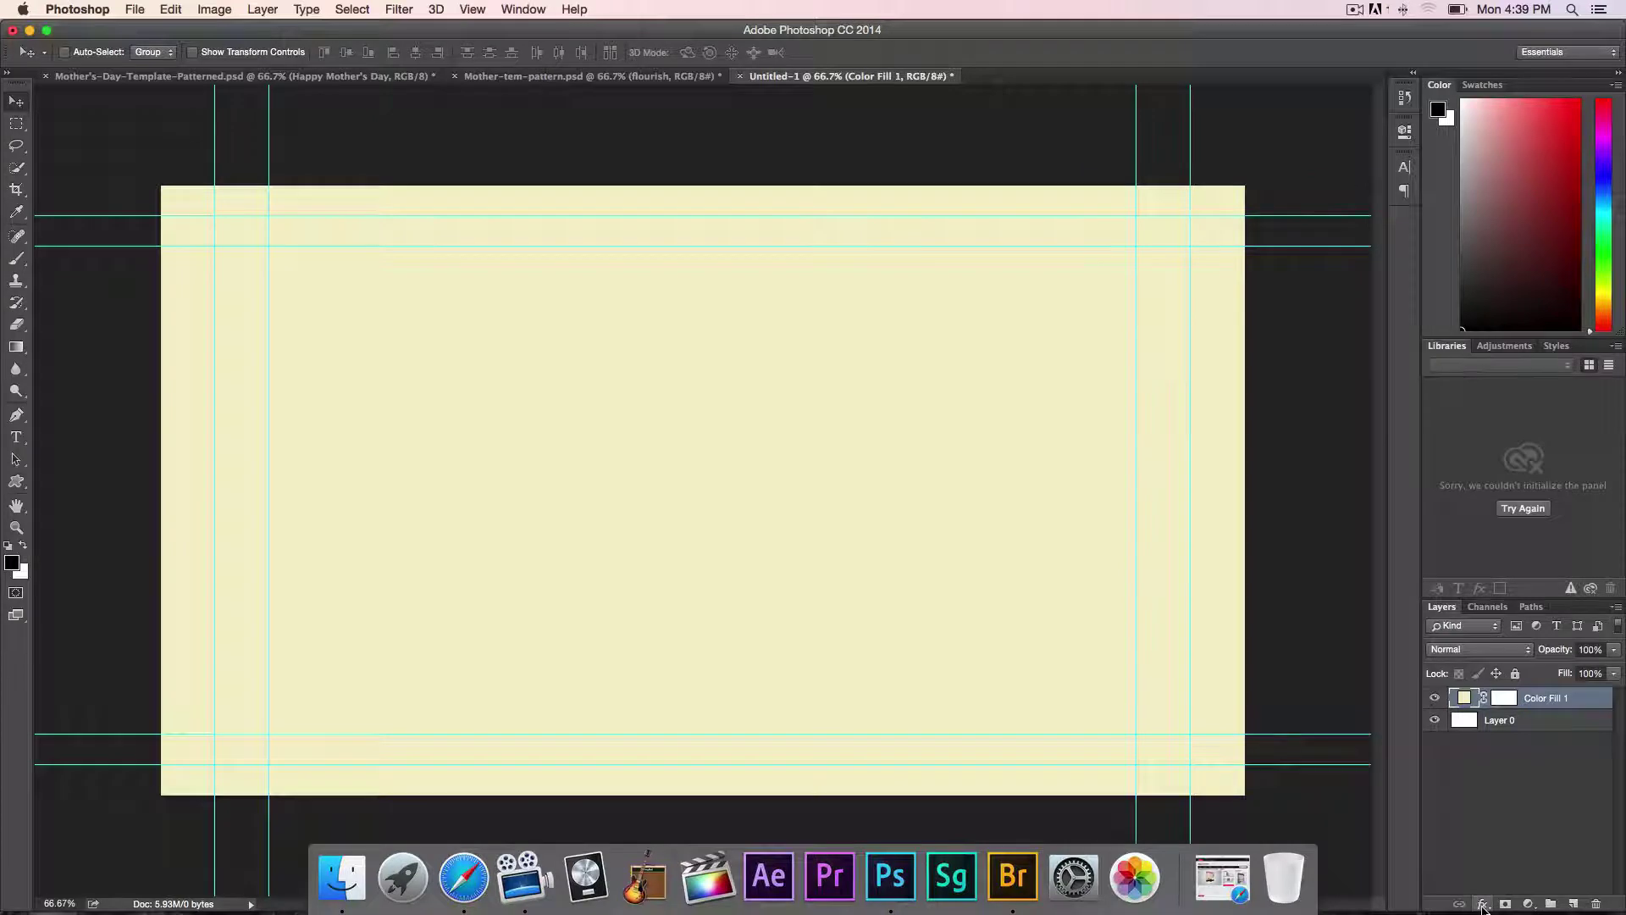
# Step: Add a Pattern Overlay with the white diamond-and-stripe pattern to the cream color fill layer
pyautogui.click(1481, 904)
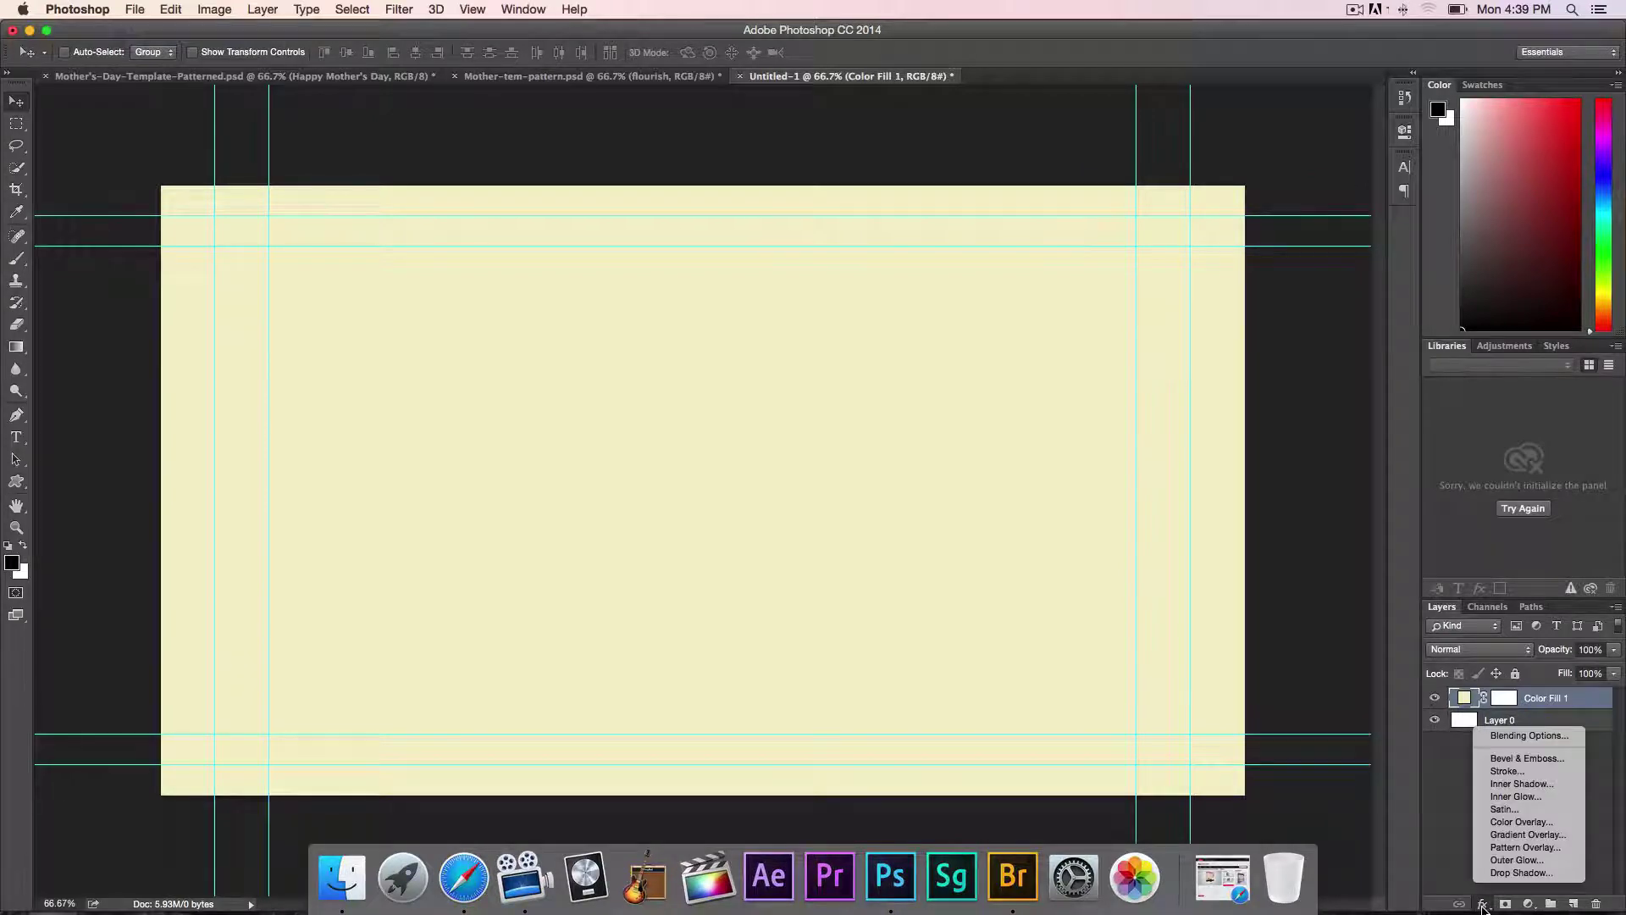
pyautogui.click(1524, 847)
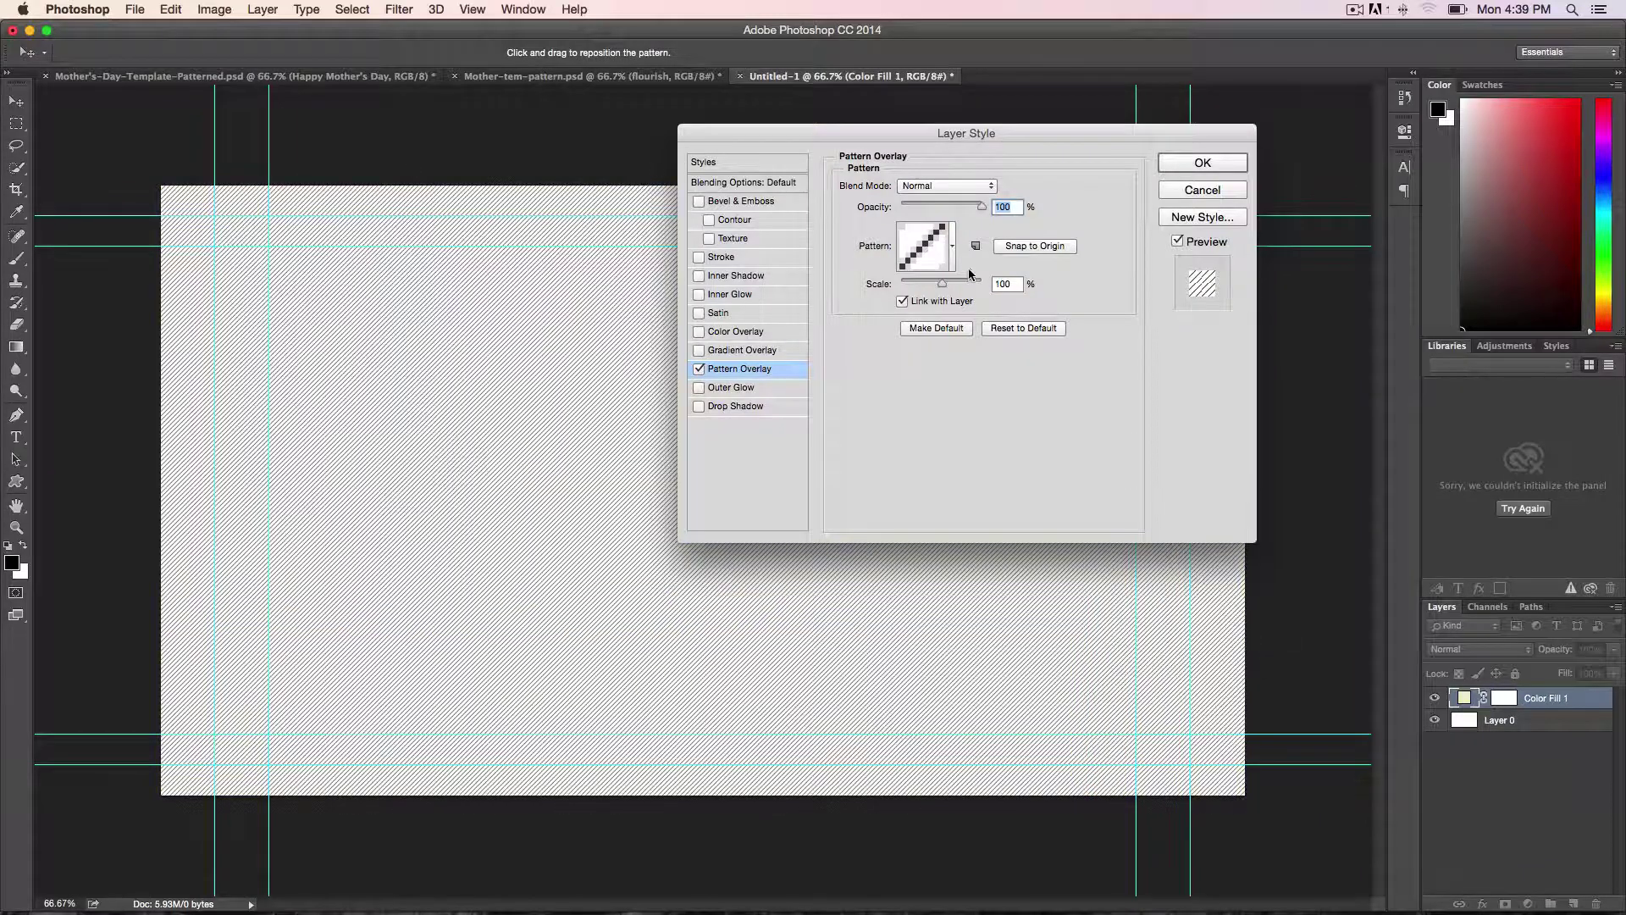
pyautogui.click(952, 246)
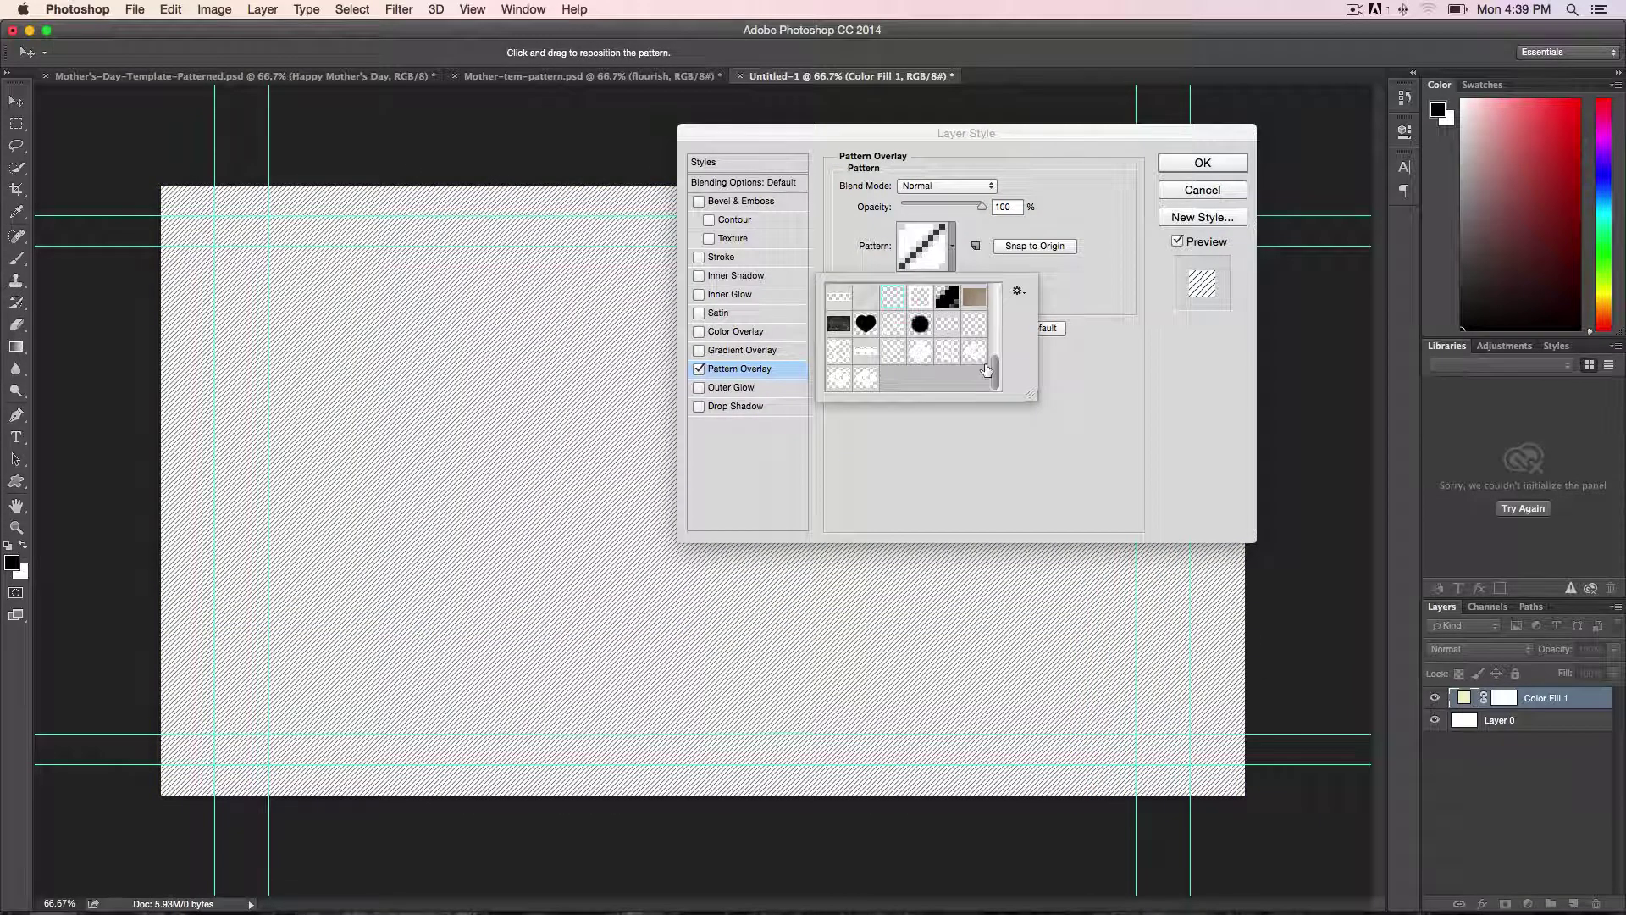
pyautogui.click(943, 358)
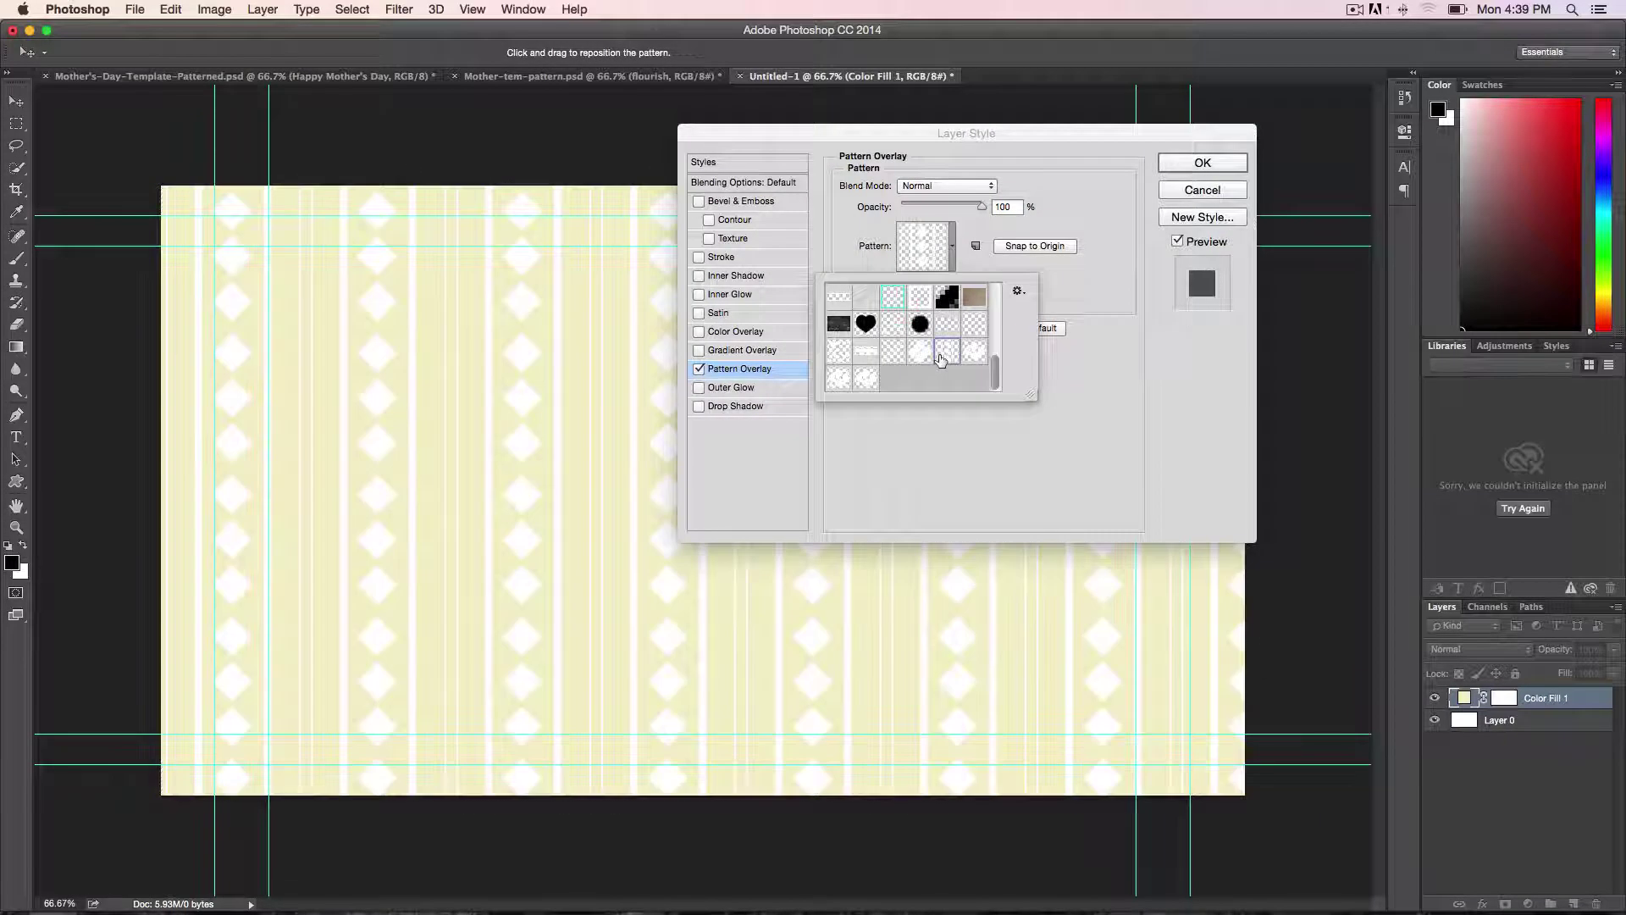
# Step: Preview several other white patterns on the cream fill, ending with the hearts pattern at a scale of 97%
pyautogui.click(866, 376)
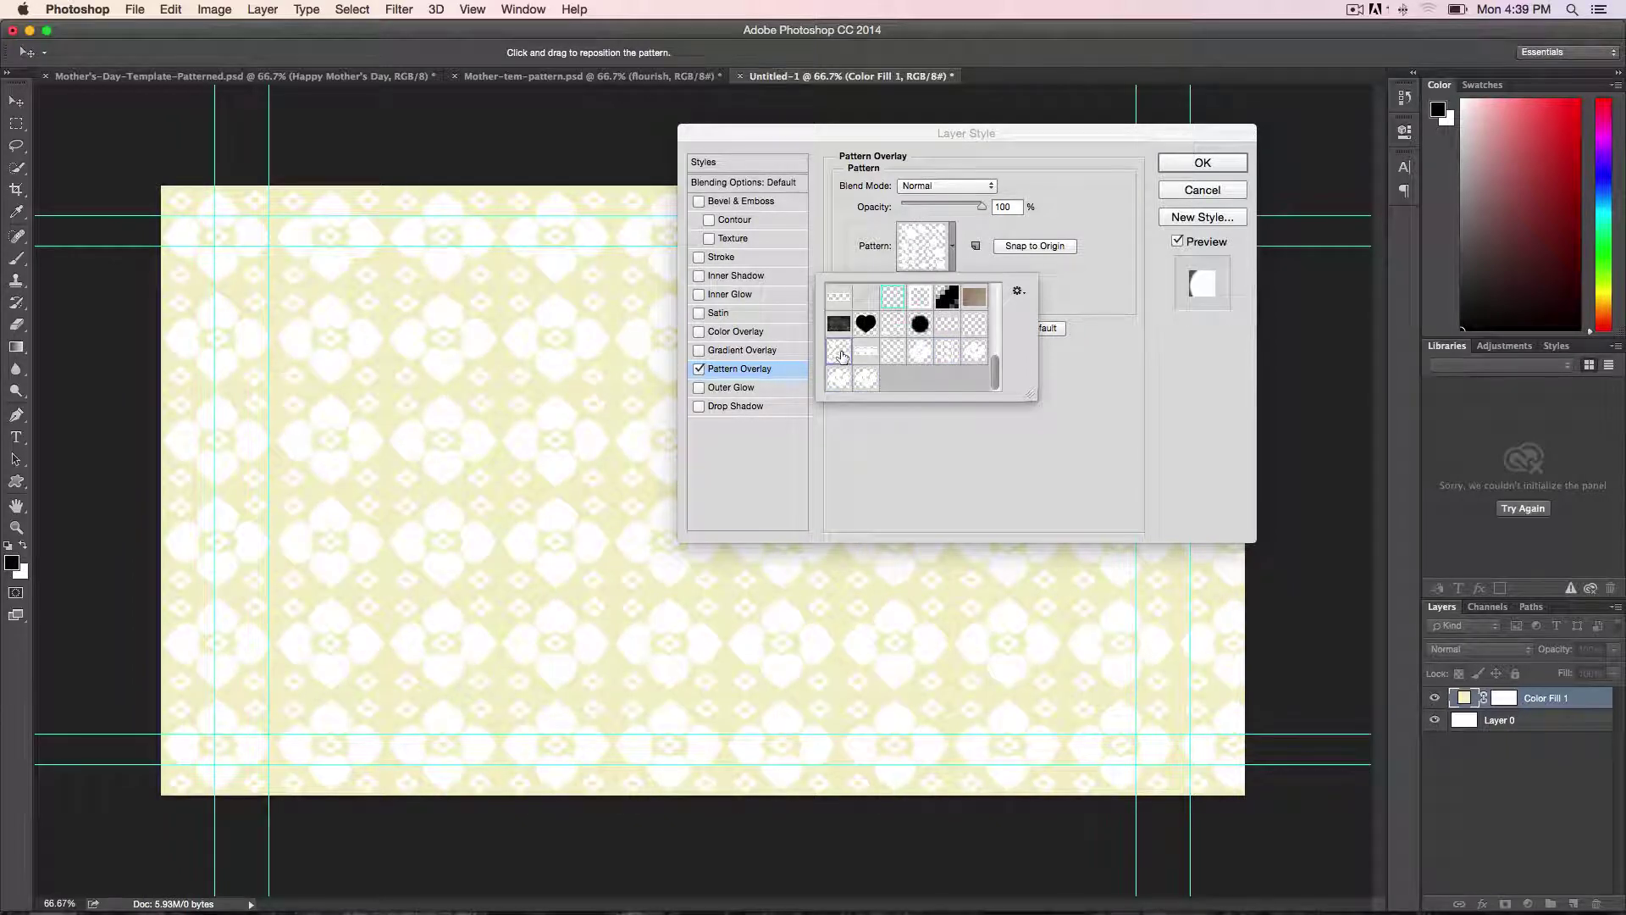
pyautogui.click(920, 352)
pyautogui.click(976, 352)
pyautogui.click(972, 330)
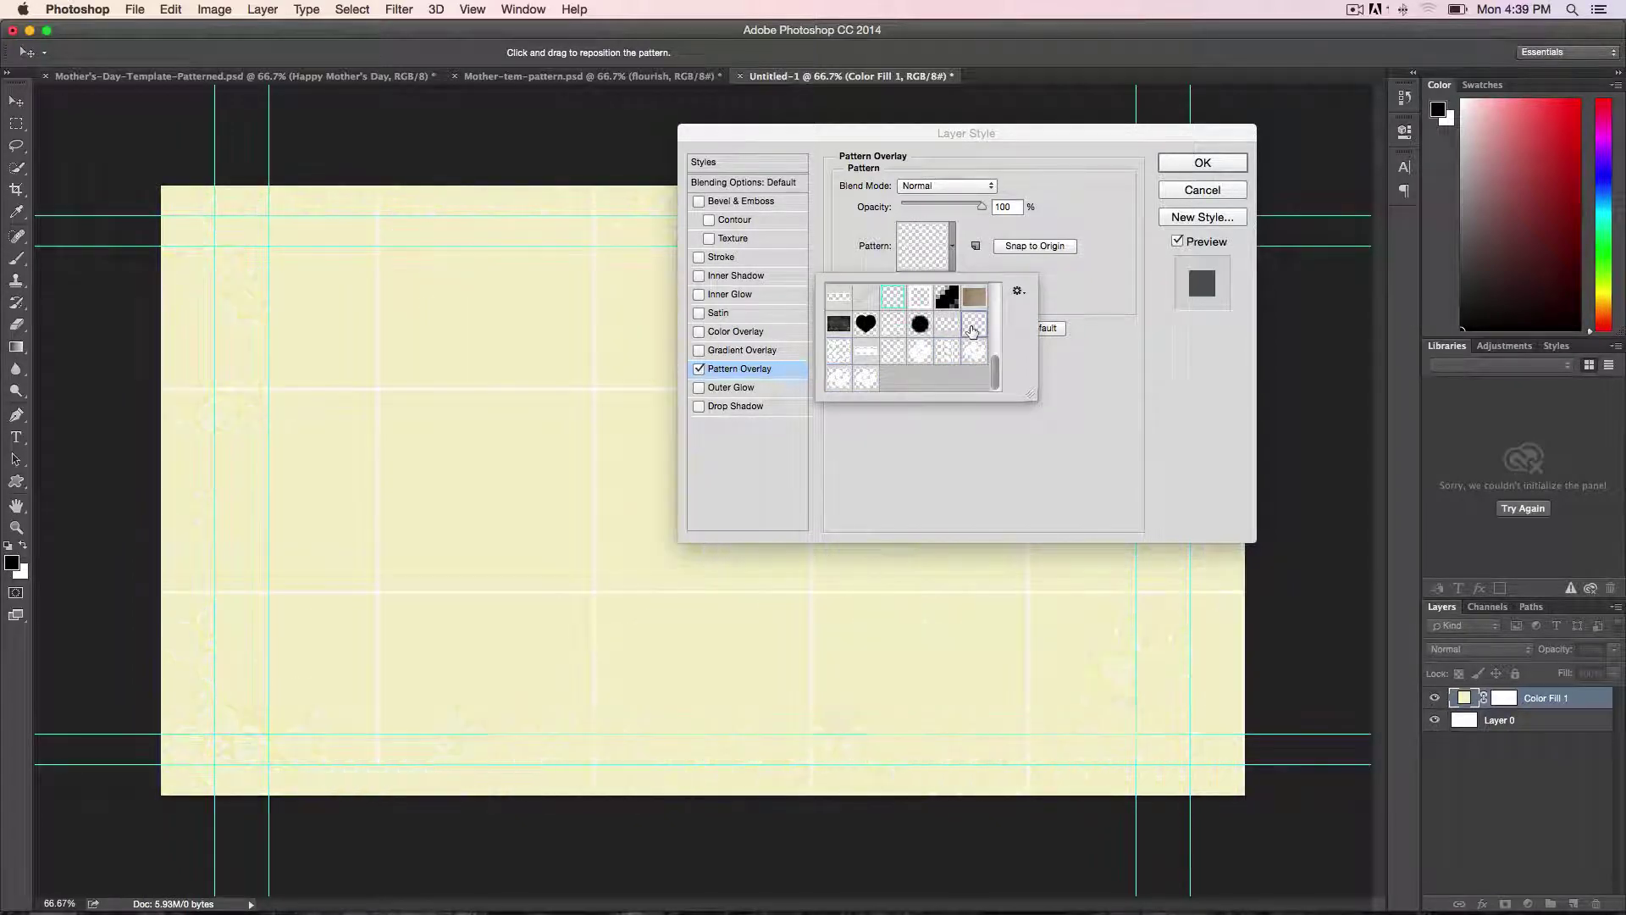
pyautogui.click(943, 356)
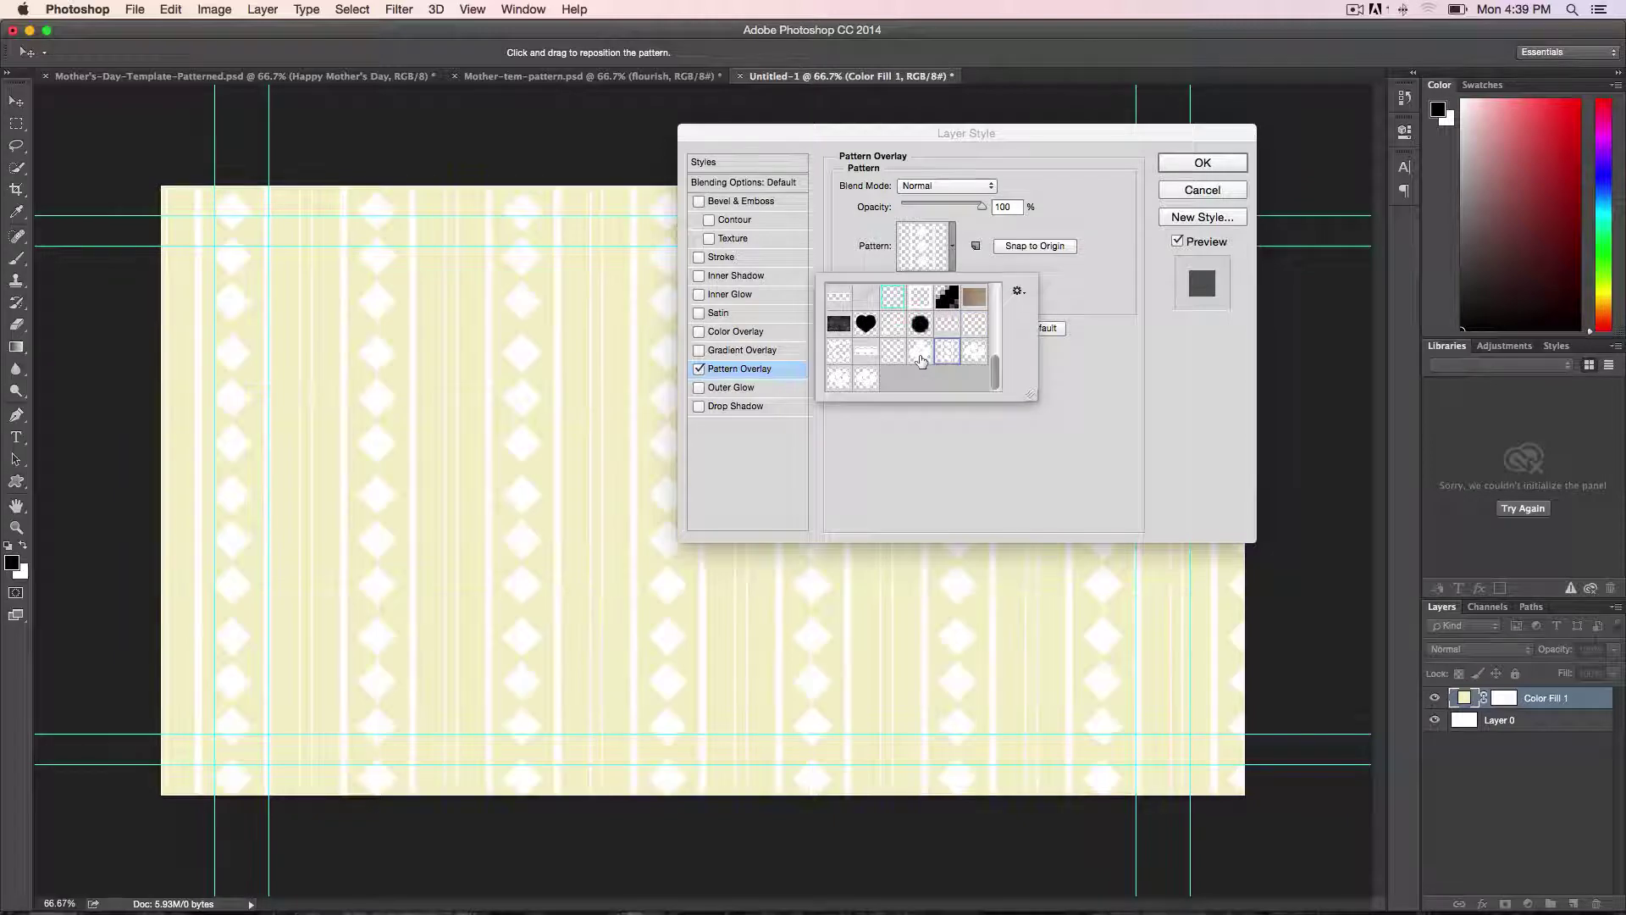
pyautogui.click(920, 354)
pyautogui.click(894, 360)
pyautogui.click(892, 351)
pyautogui.click(895, 331)
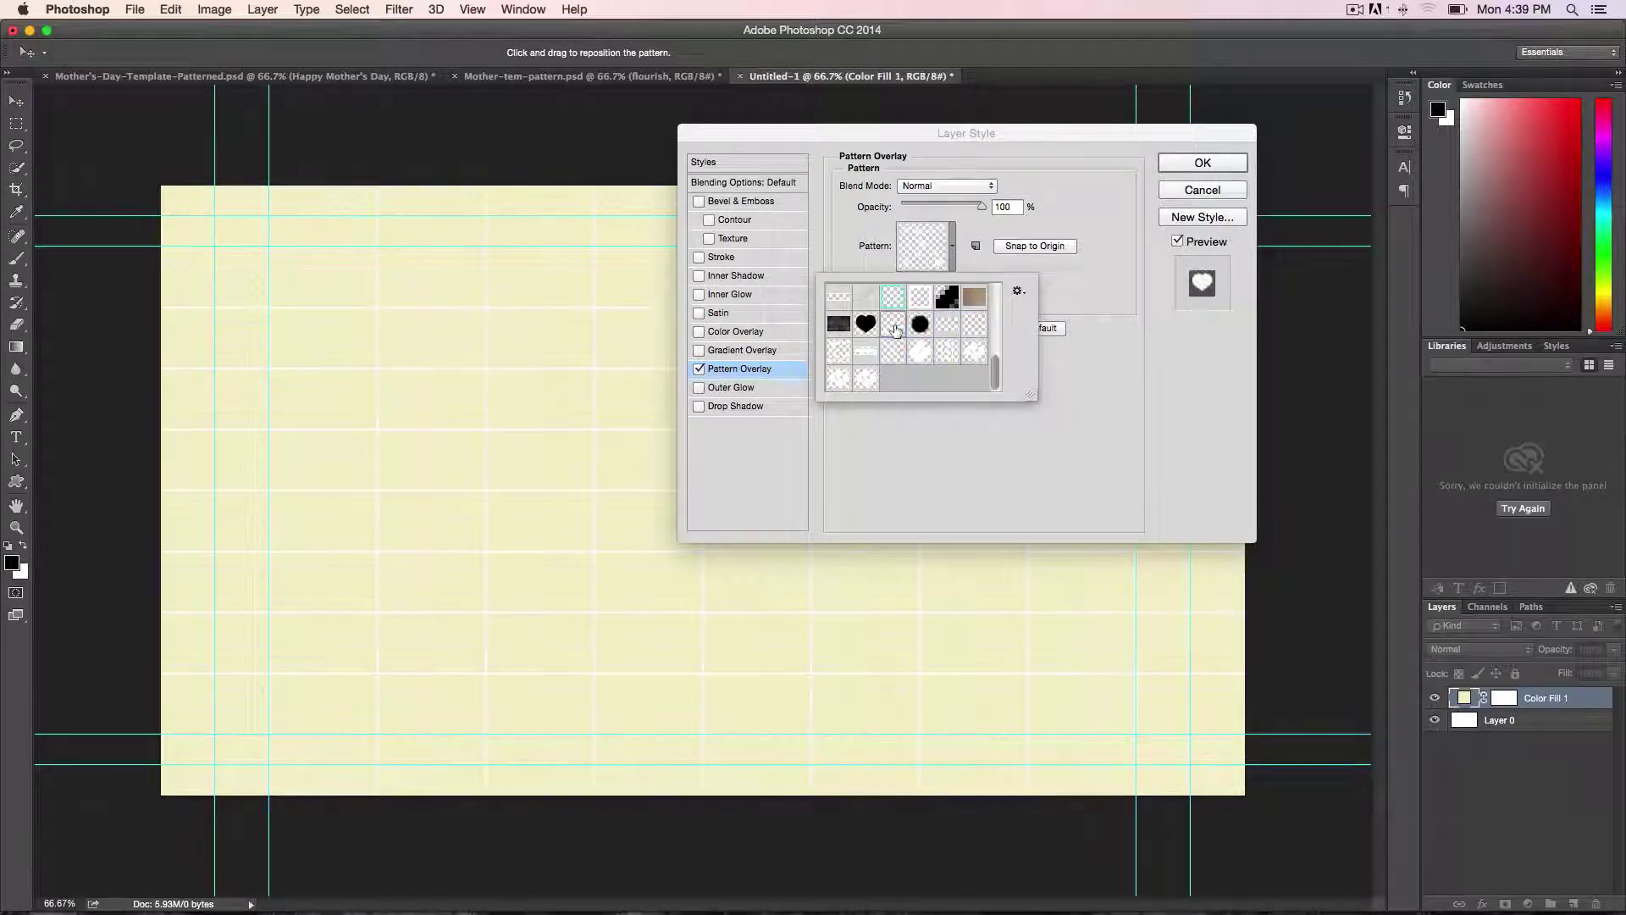
pyautogui.click(895, 330)
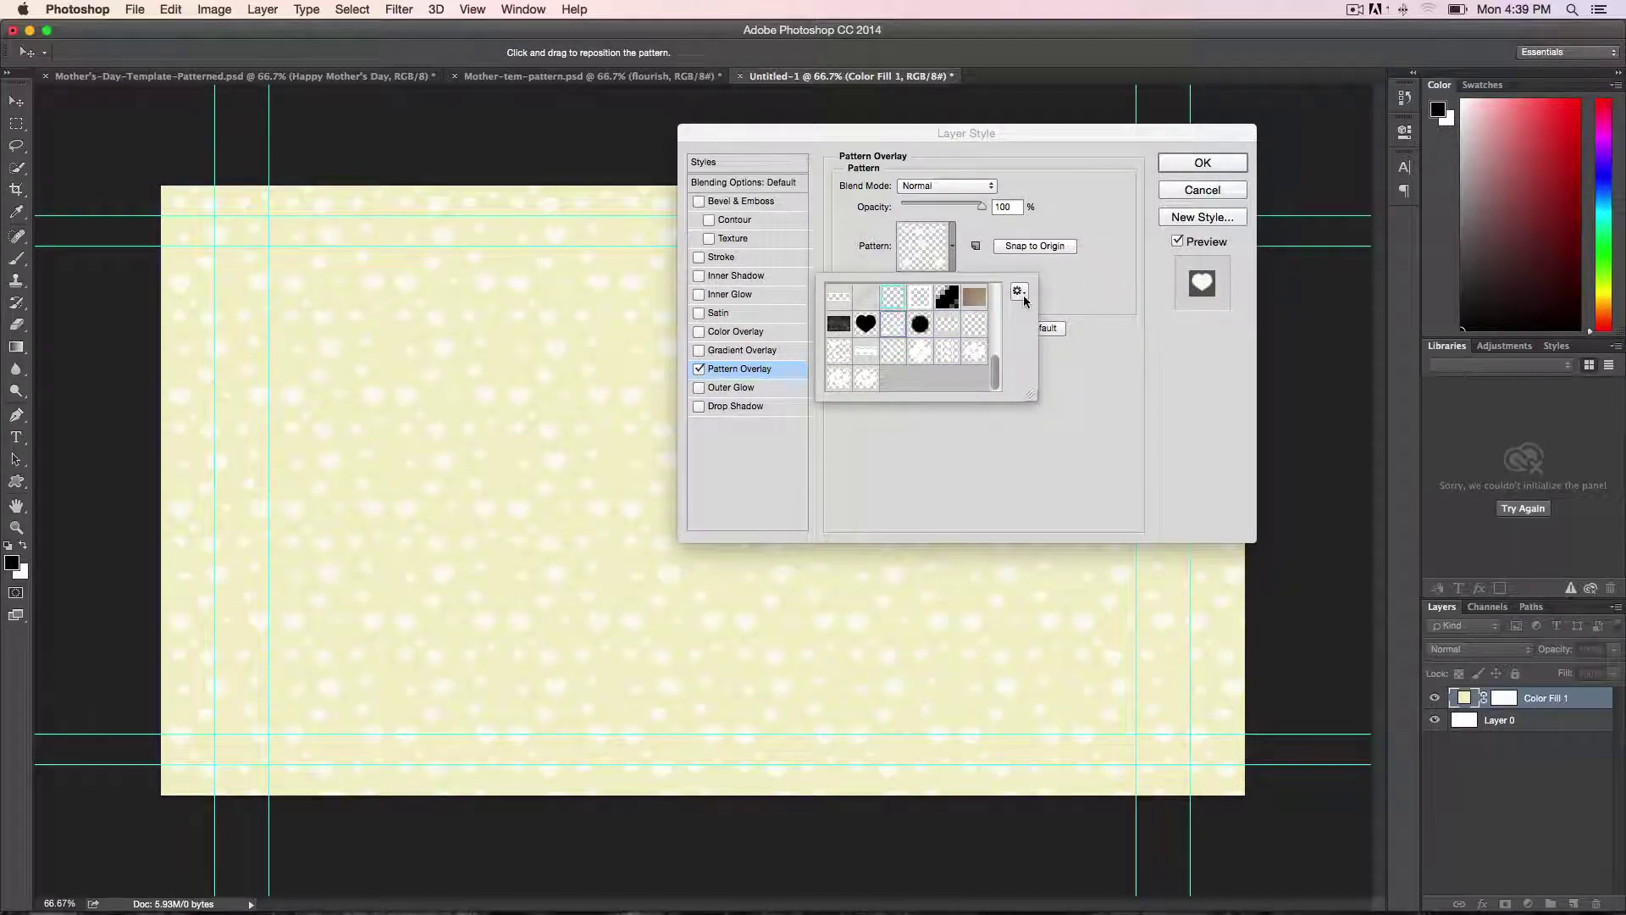
pyautogui.click(1113, 289)
pyautogui.moveTo(940, 287)
pyautogui.mouseDown()
pyautogui.moveTo(919, 288)
pyautogui.moveTo(941, 292)
pyautogui.mouseUp()
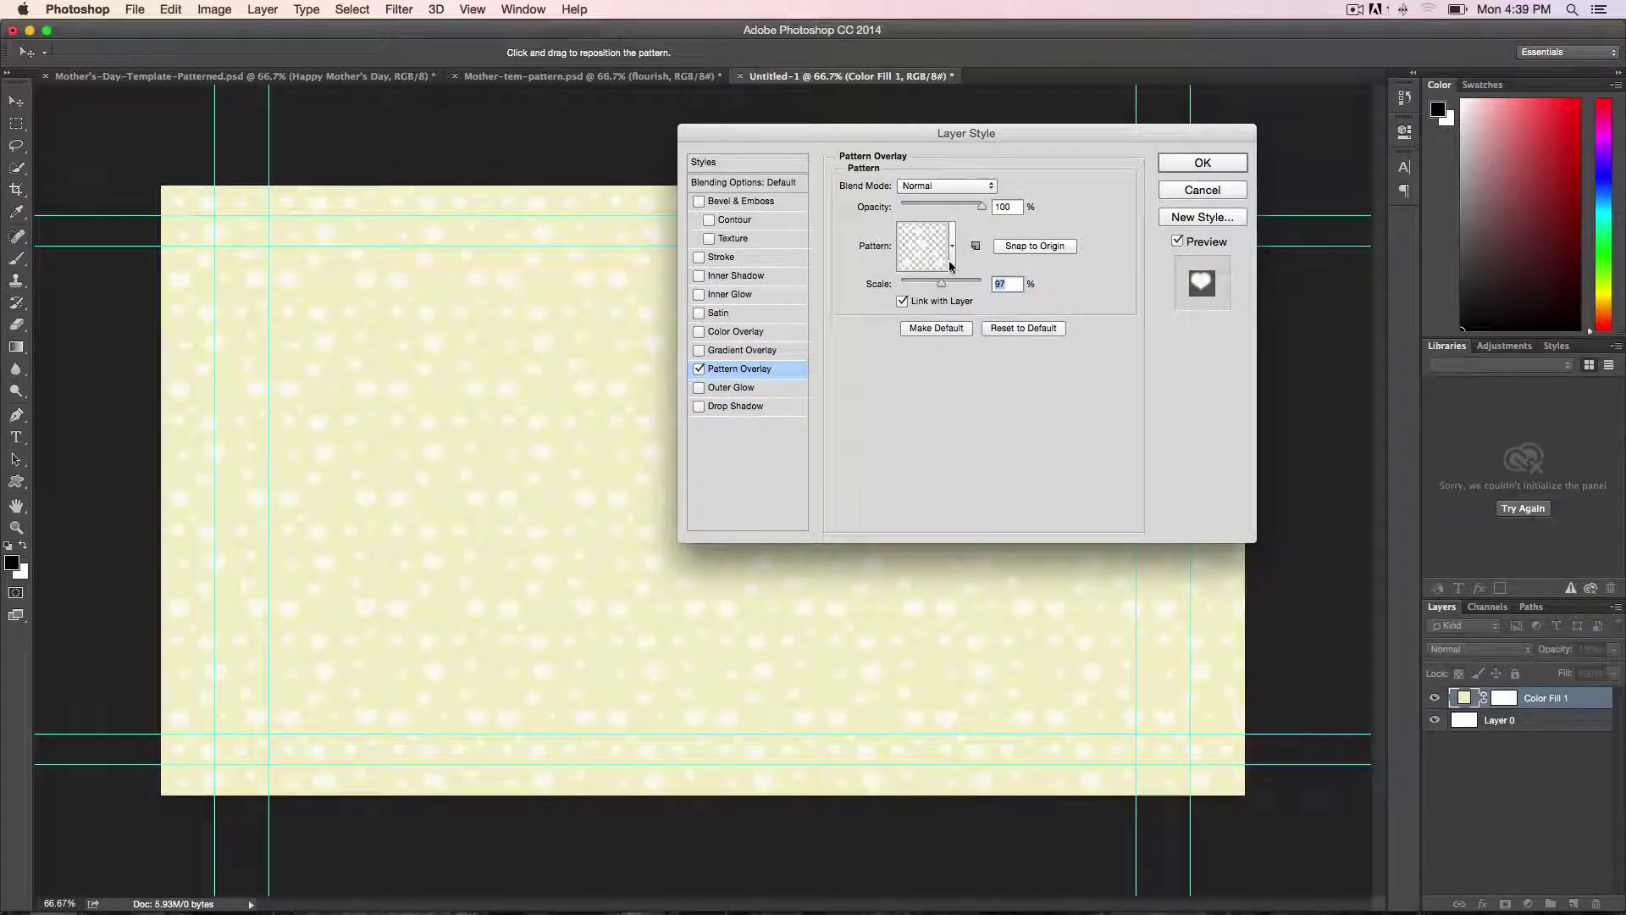
# Step: Switch the overlay to the white four-petal flower pattern and scale it to 168%
pyautogui.click(950, 264)
pyautogui.click(926, 348)
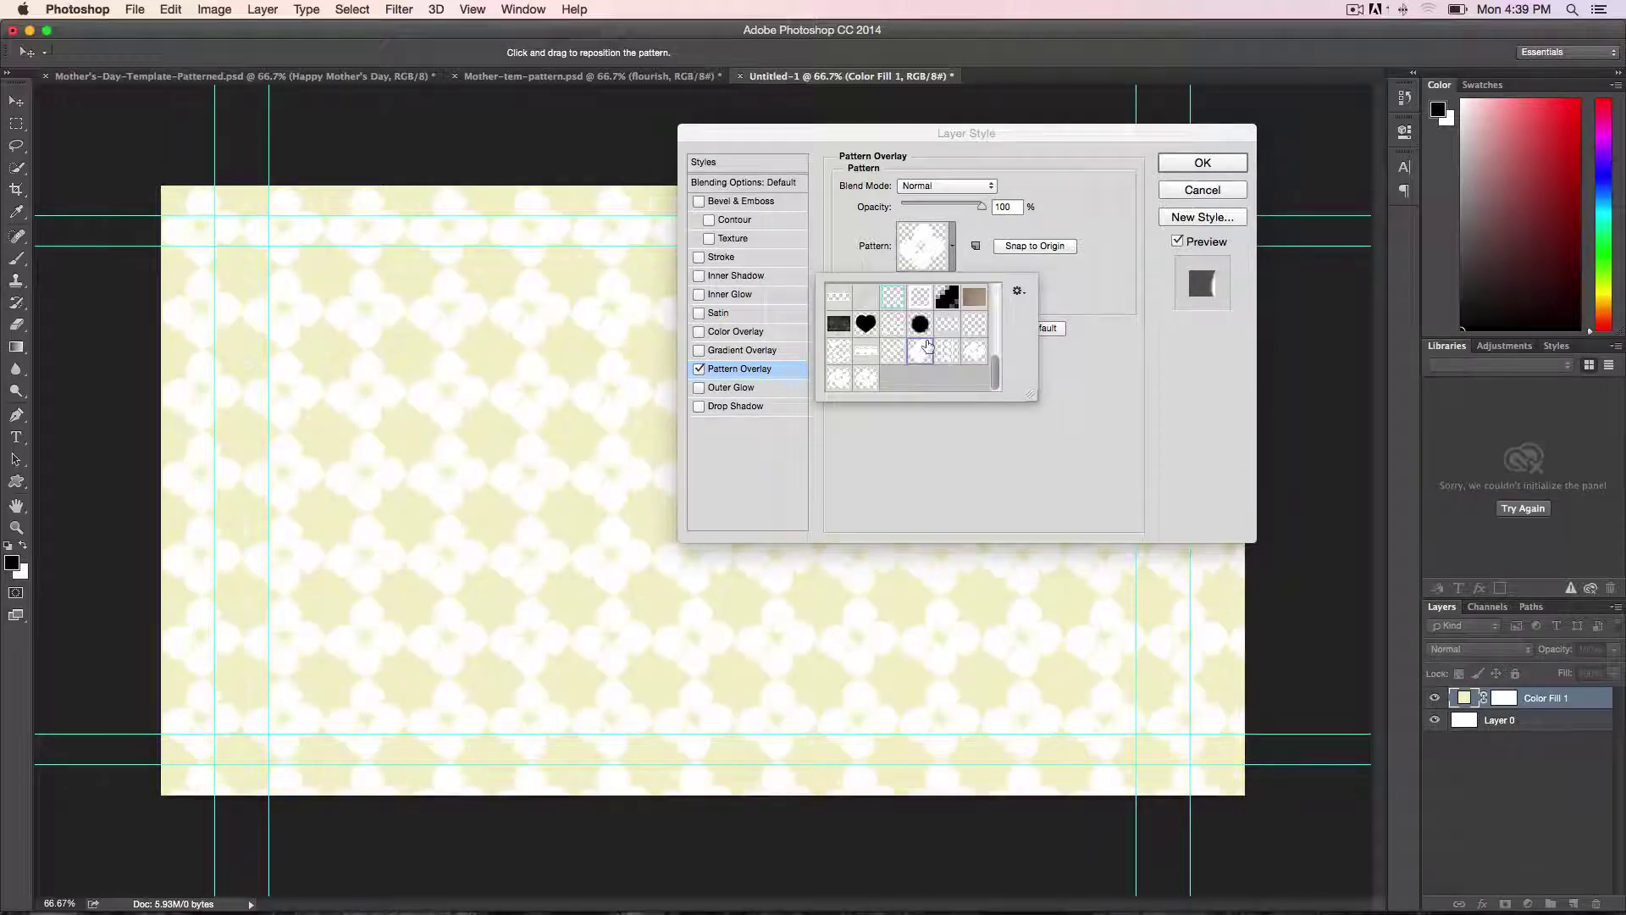
pyautogui.click(1090, 310)
pyautogui.moveTo(941, 282); pyautogui.dragTo(957, 266)
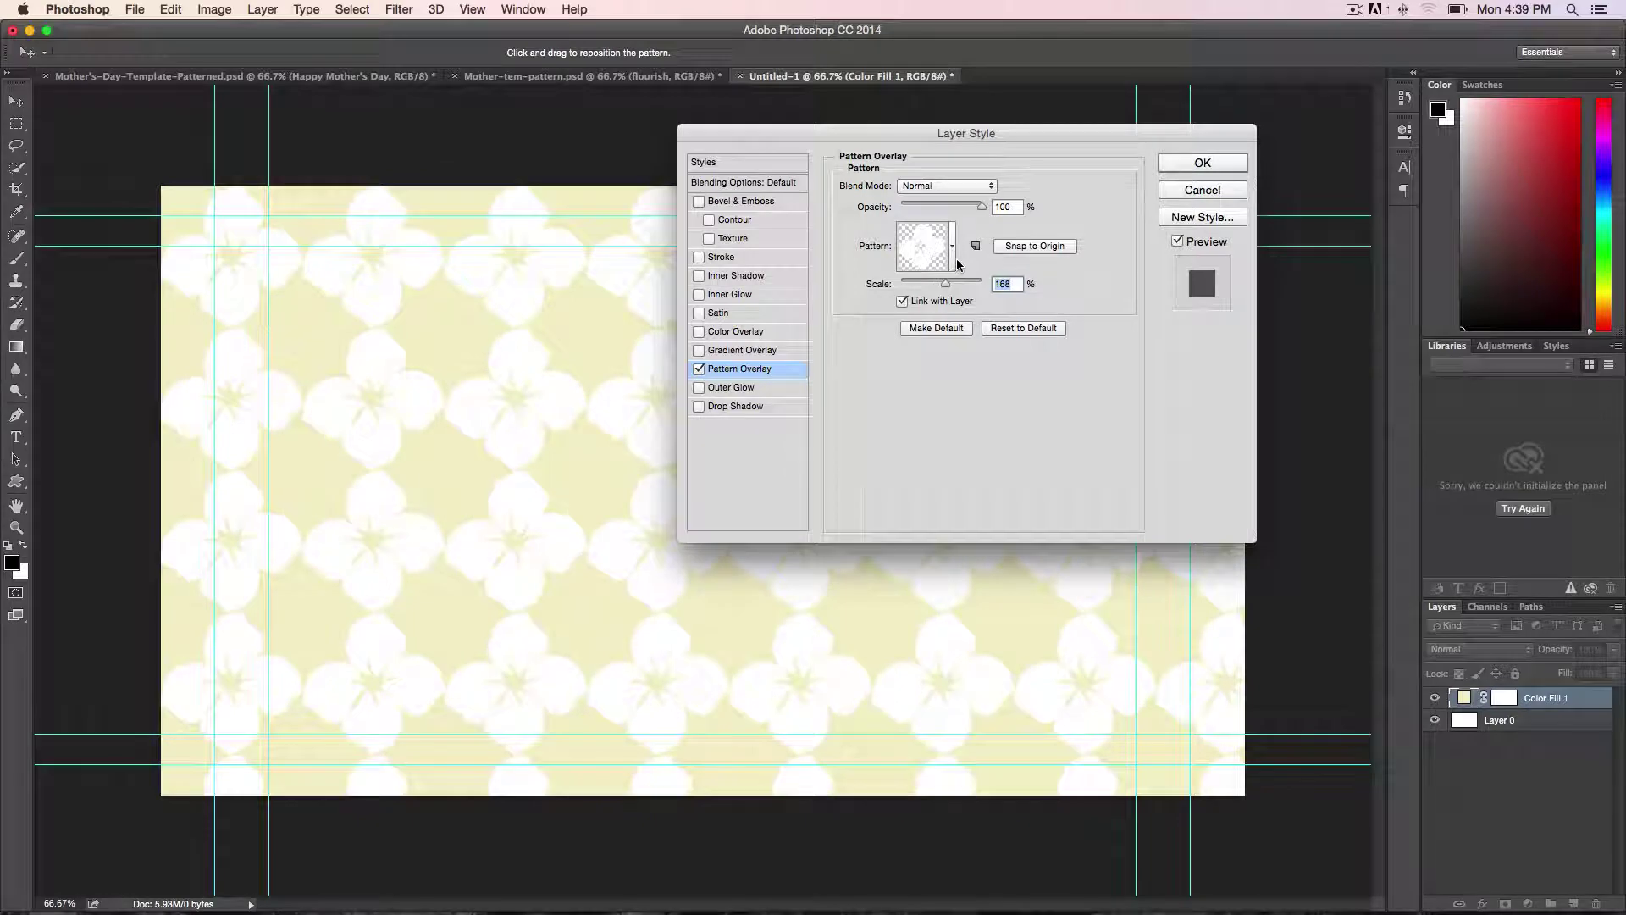
# Step: Switch the cream fill's pattern overlay to the white hearts pattern, reduce its scale and apply the layer style
pyautogui.click(954, 258)
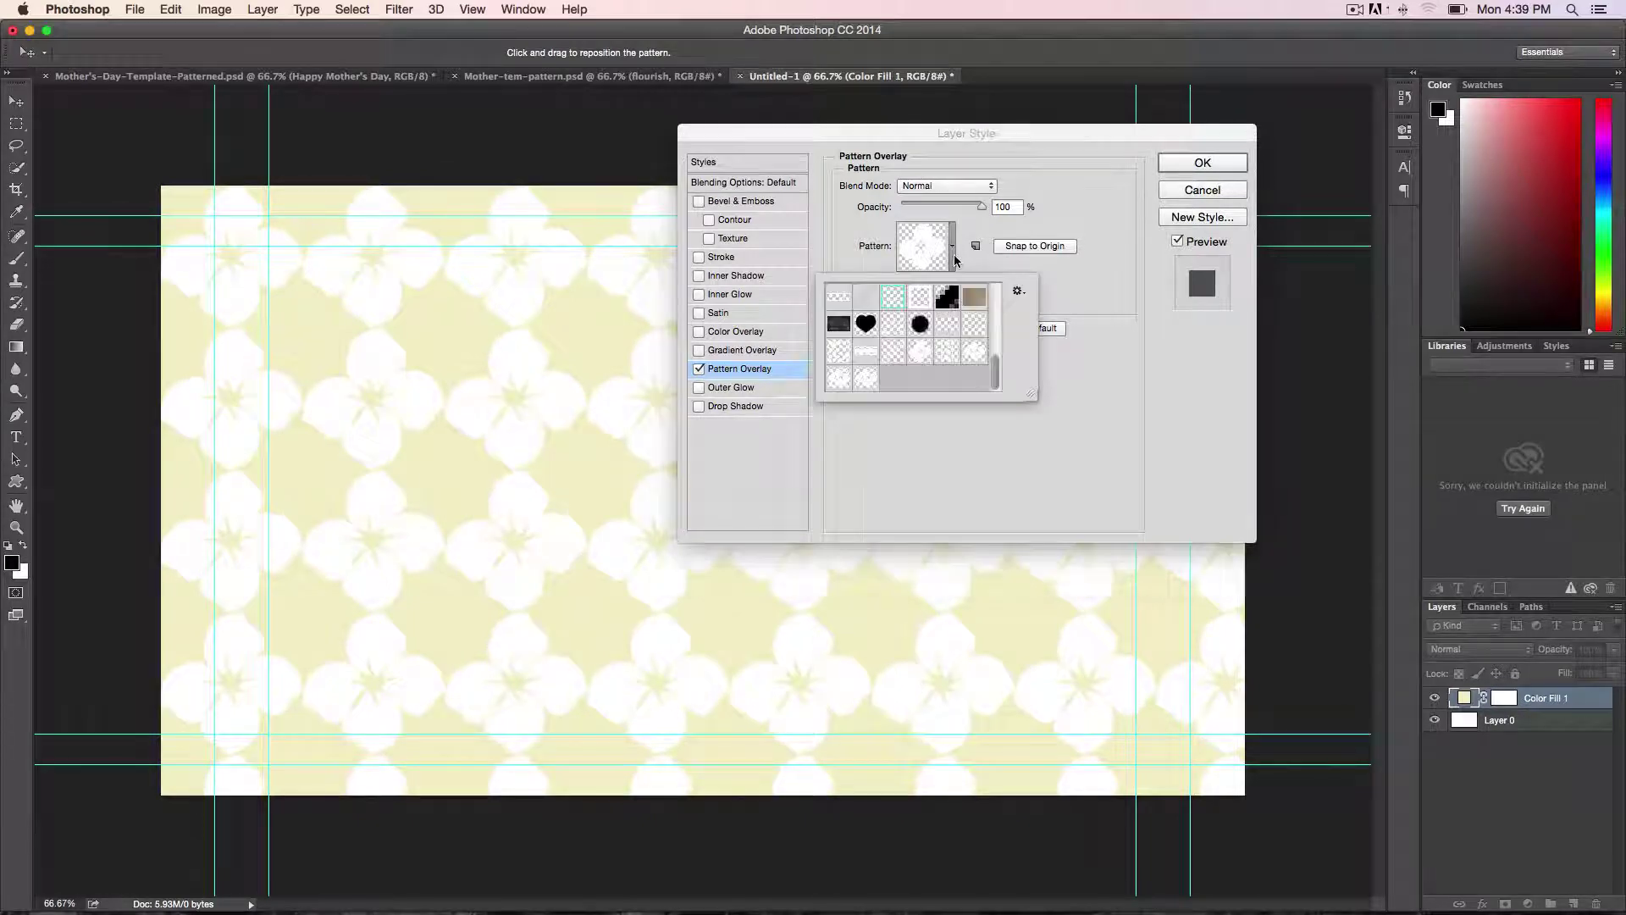
pyautogui.scroll(1, 997, 377)
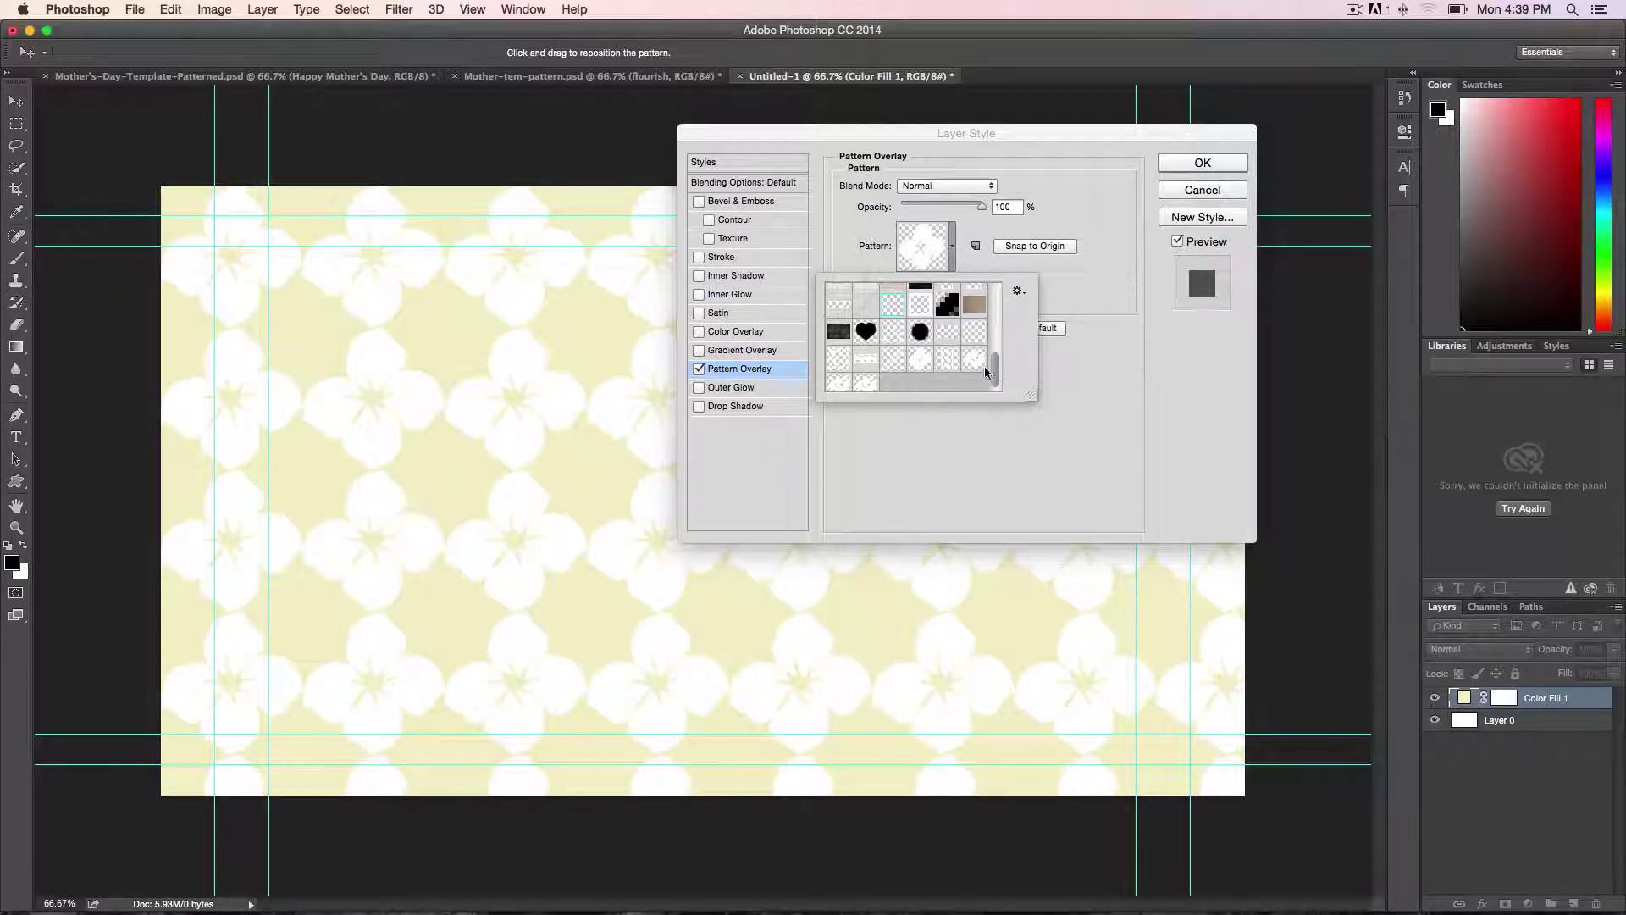
pyautogui.click(895, 333)
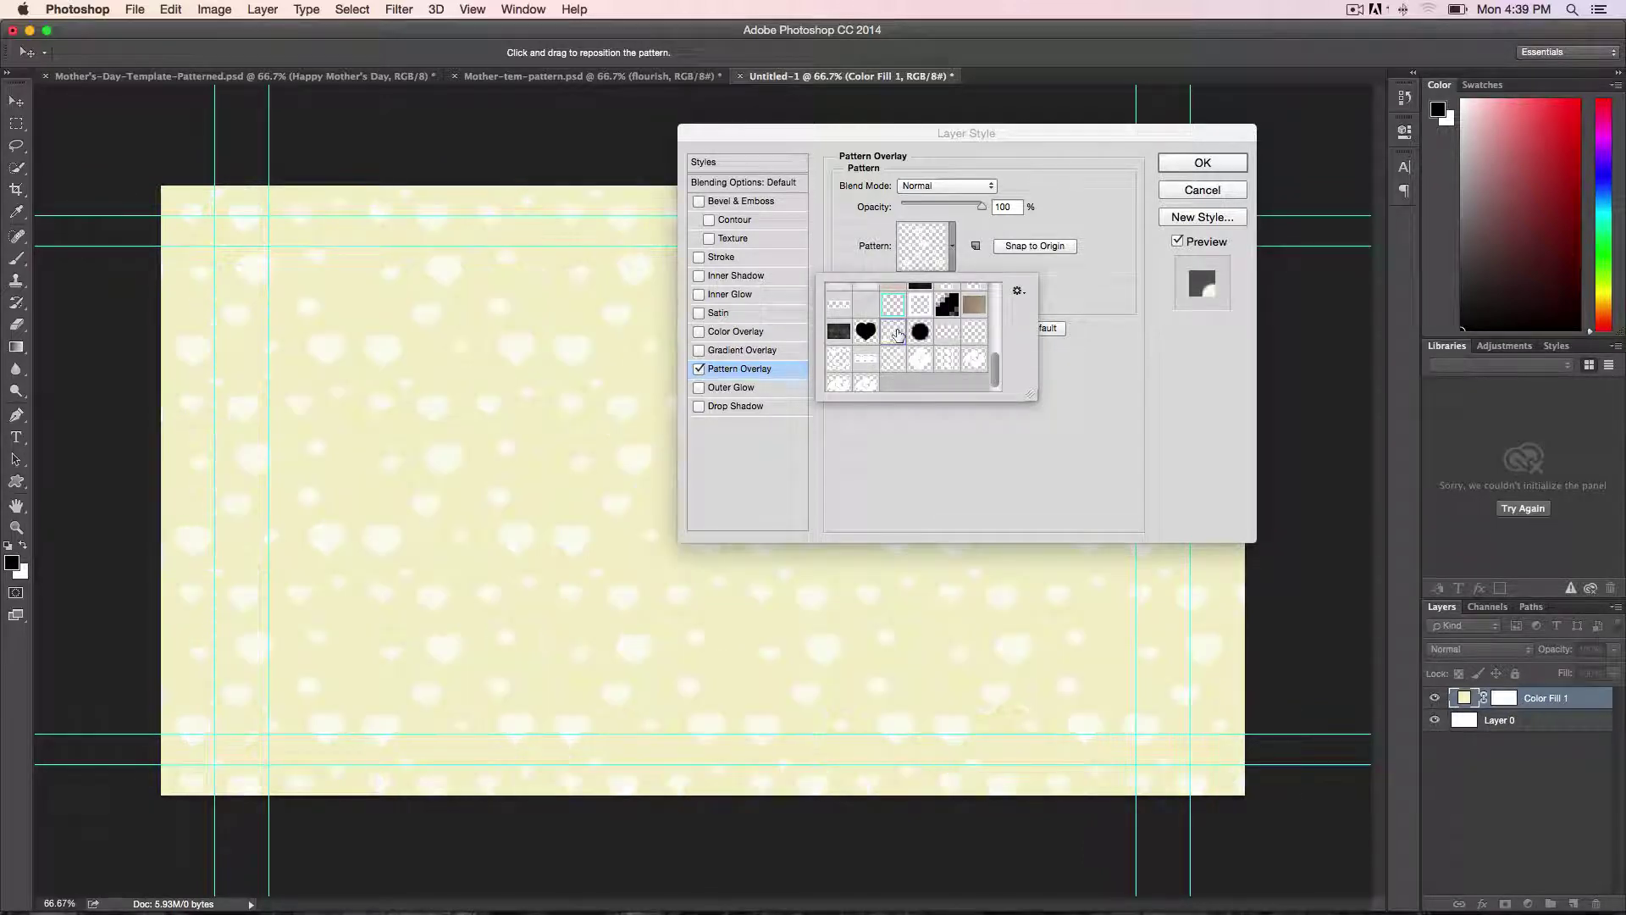
pyautogui.press('Return')
pyautogui.moveTo(944, 288); pyautogui.dragTo(936, 287)
pyautogui.click(1173, 164)
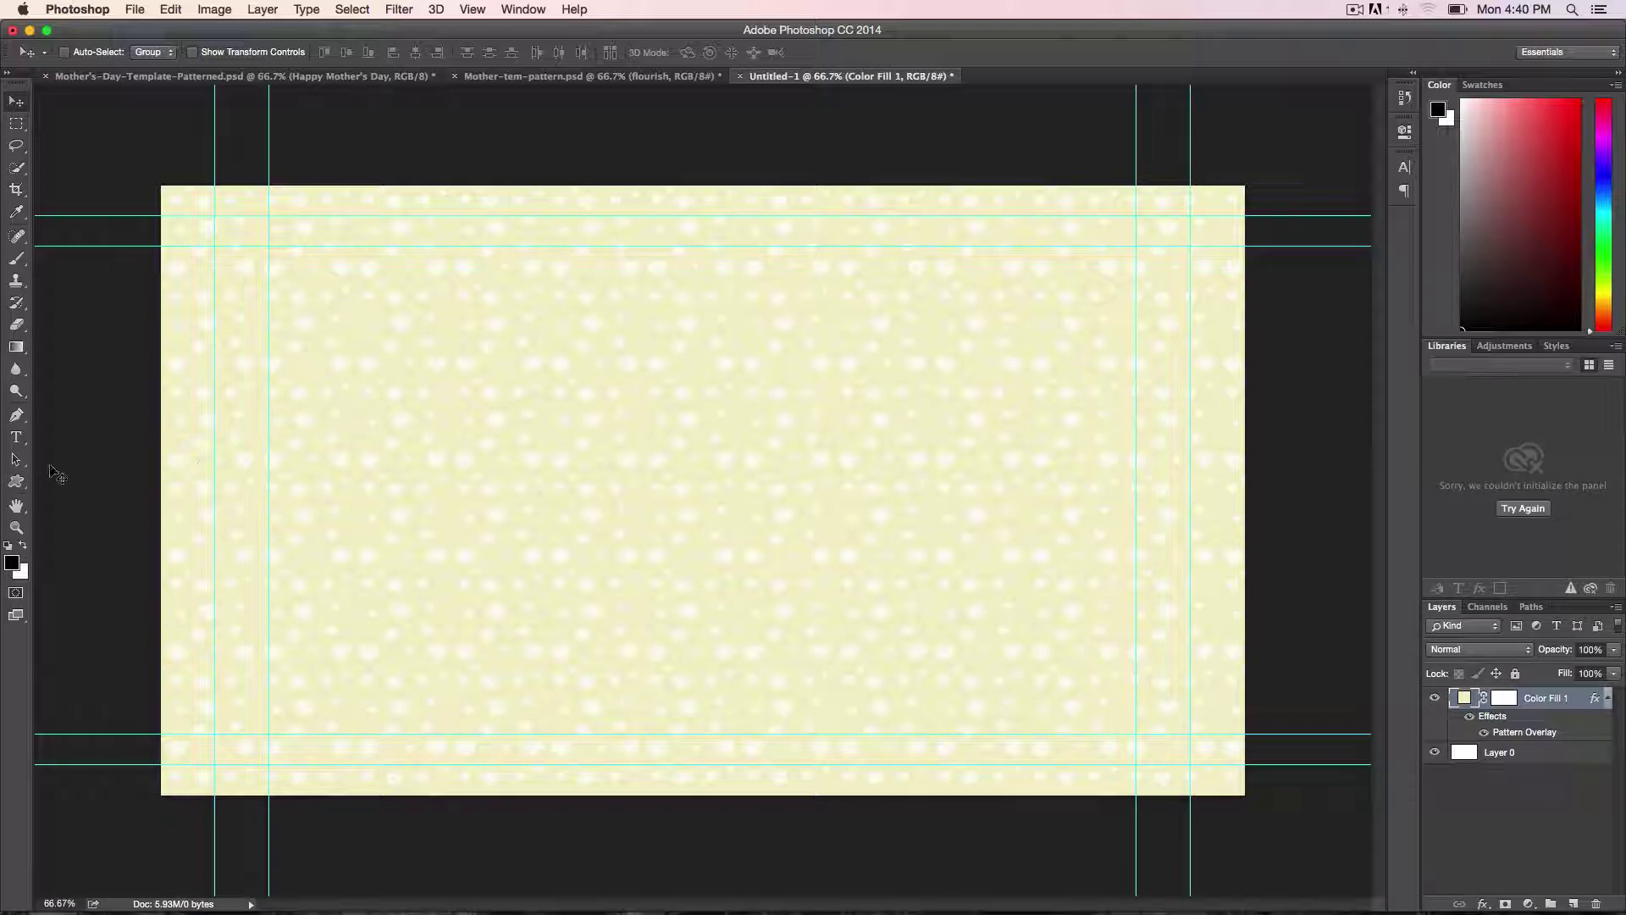
# Step: Create a black rectangle shape 1920 px wide and 300 px high with the Rectangle Tool
pyautogui.press('u')
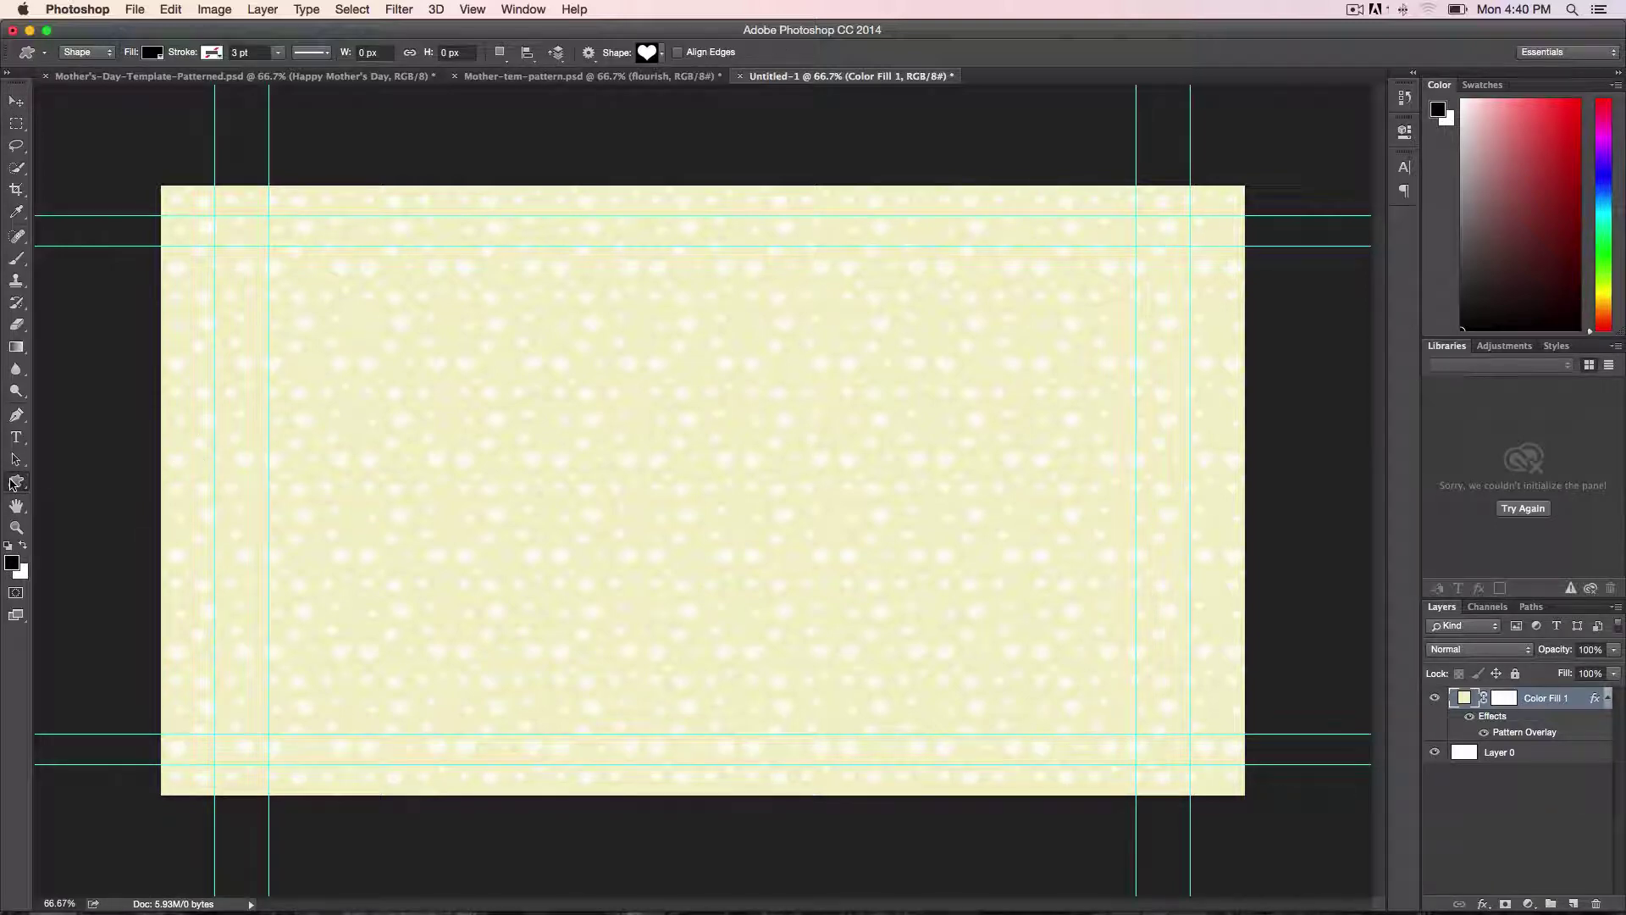
pyautogui.click(14, 482)
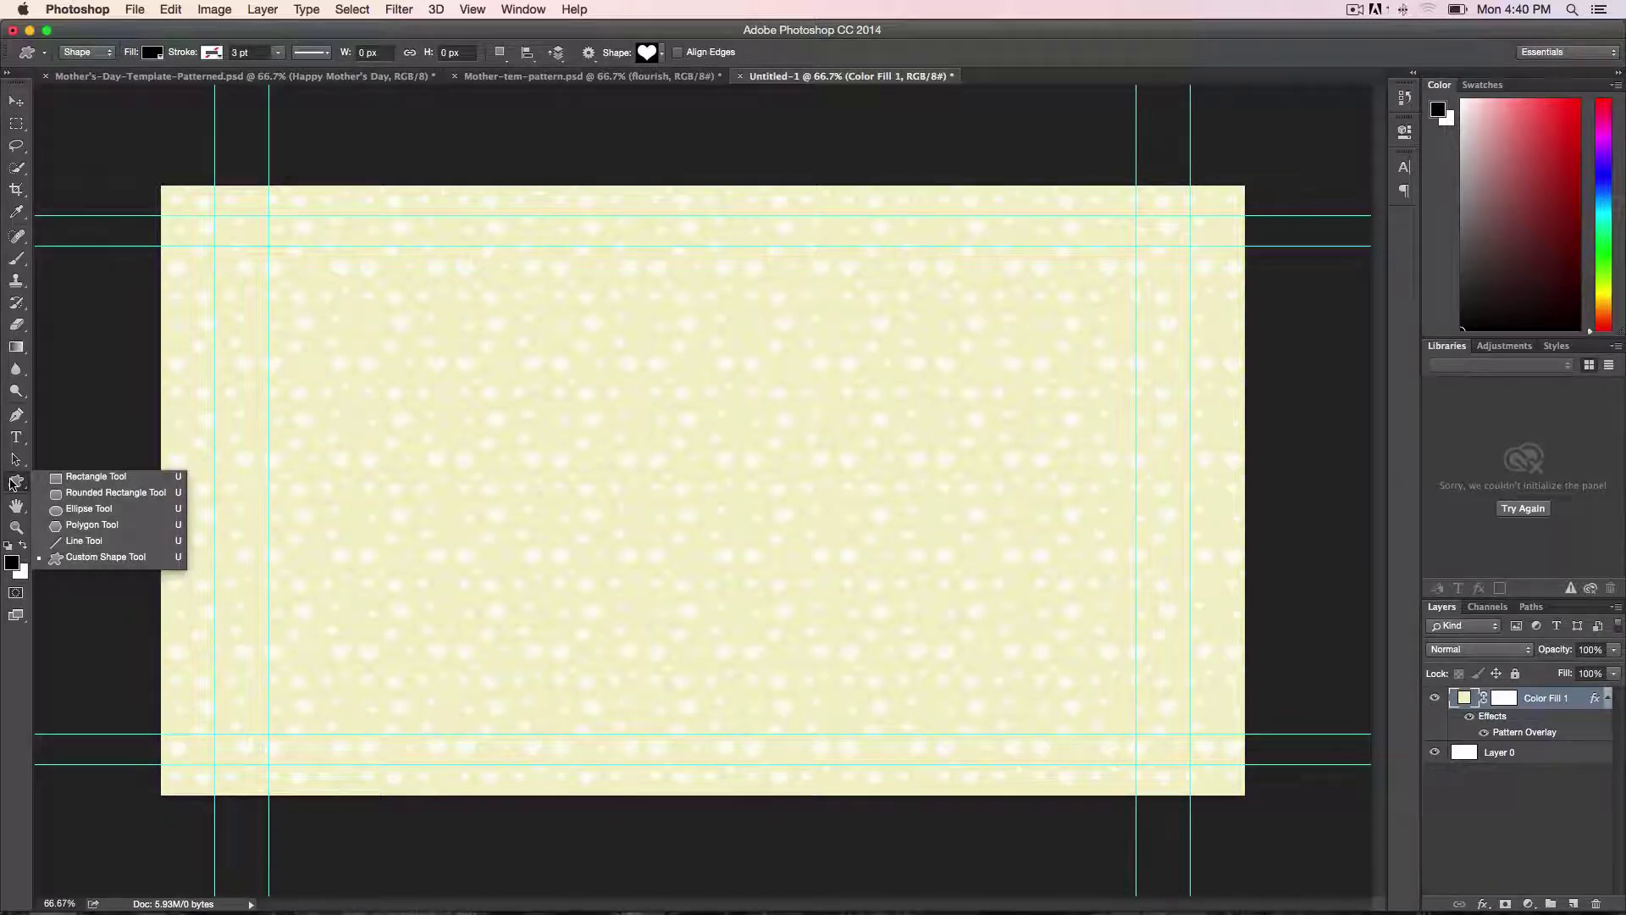
pyautogui.click(94, 477)
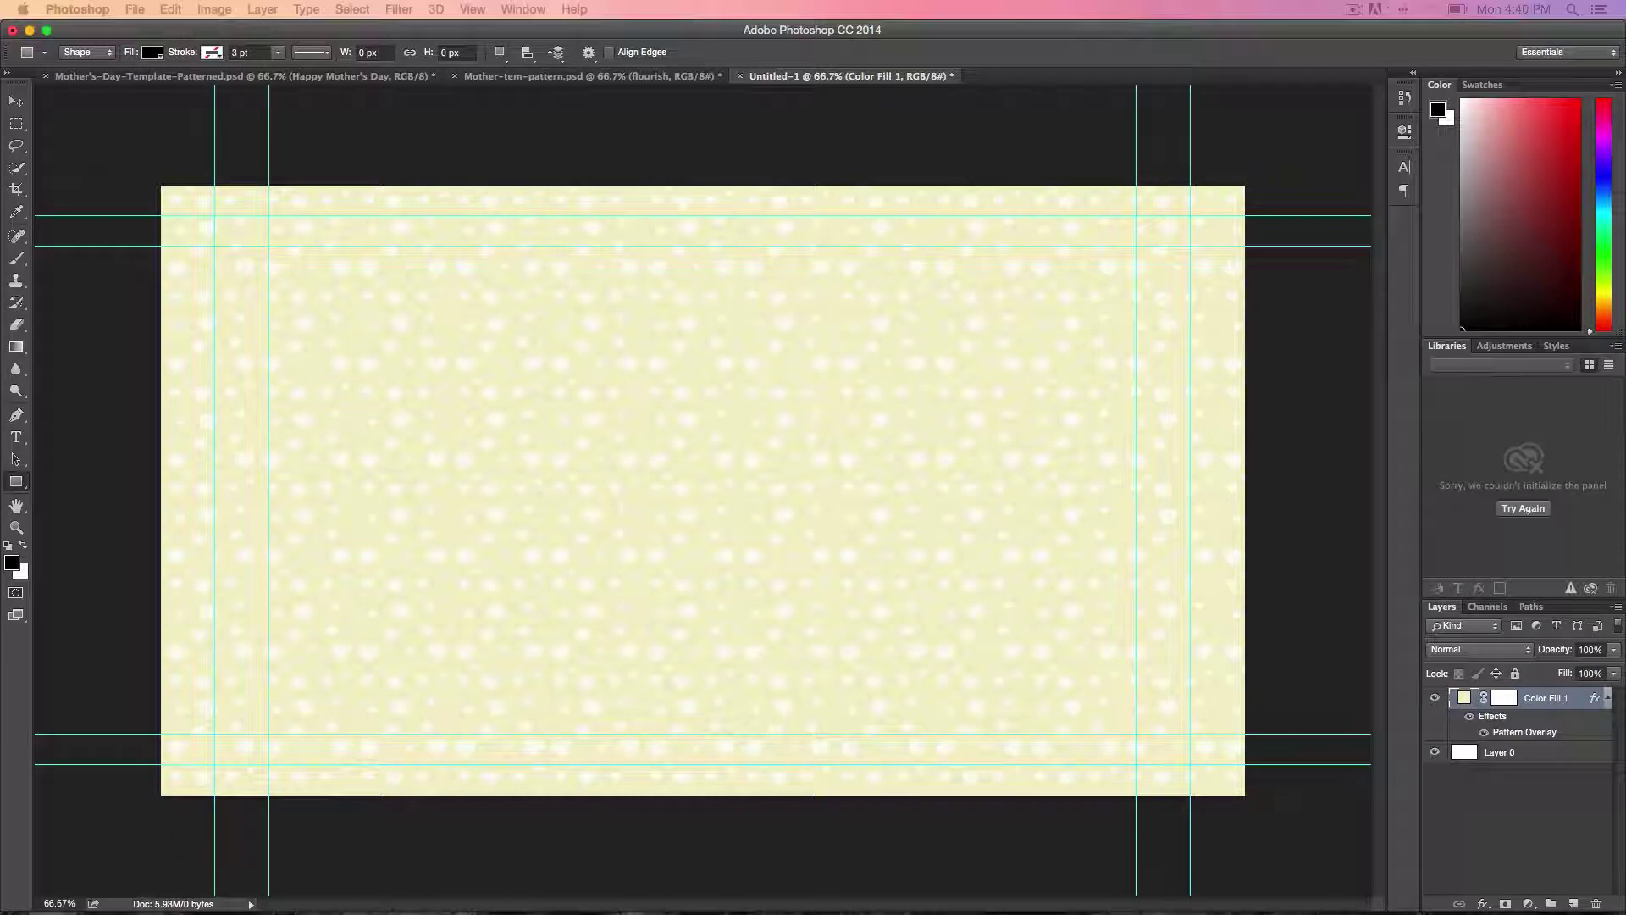
pyautogui.click(161, 362)
pyautogui.moveTo(286, 371); pyautogui.dragTo(730, 325)
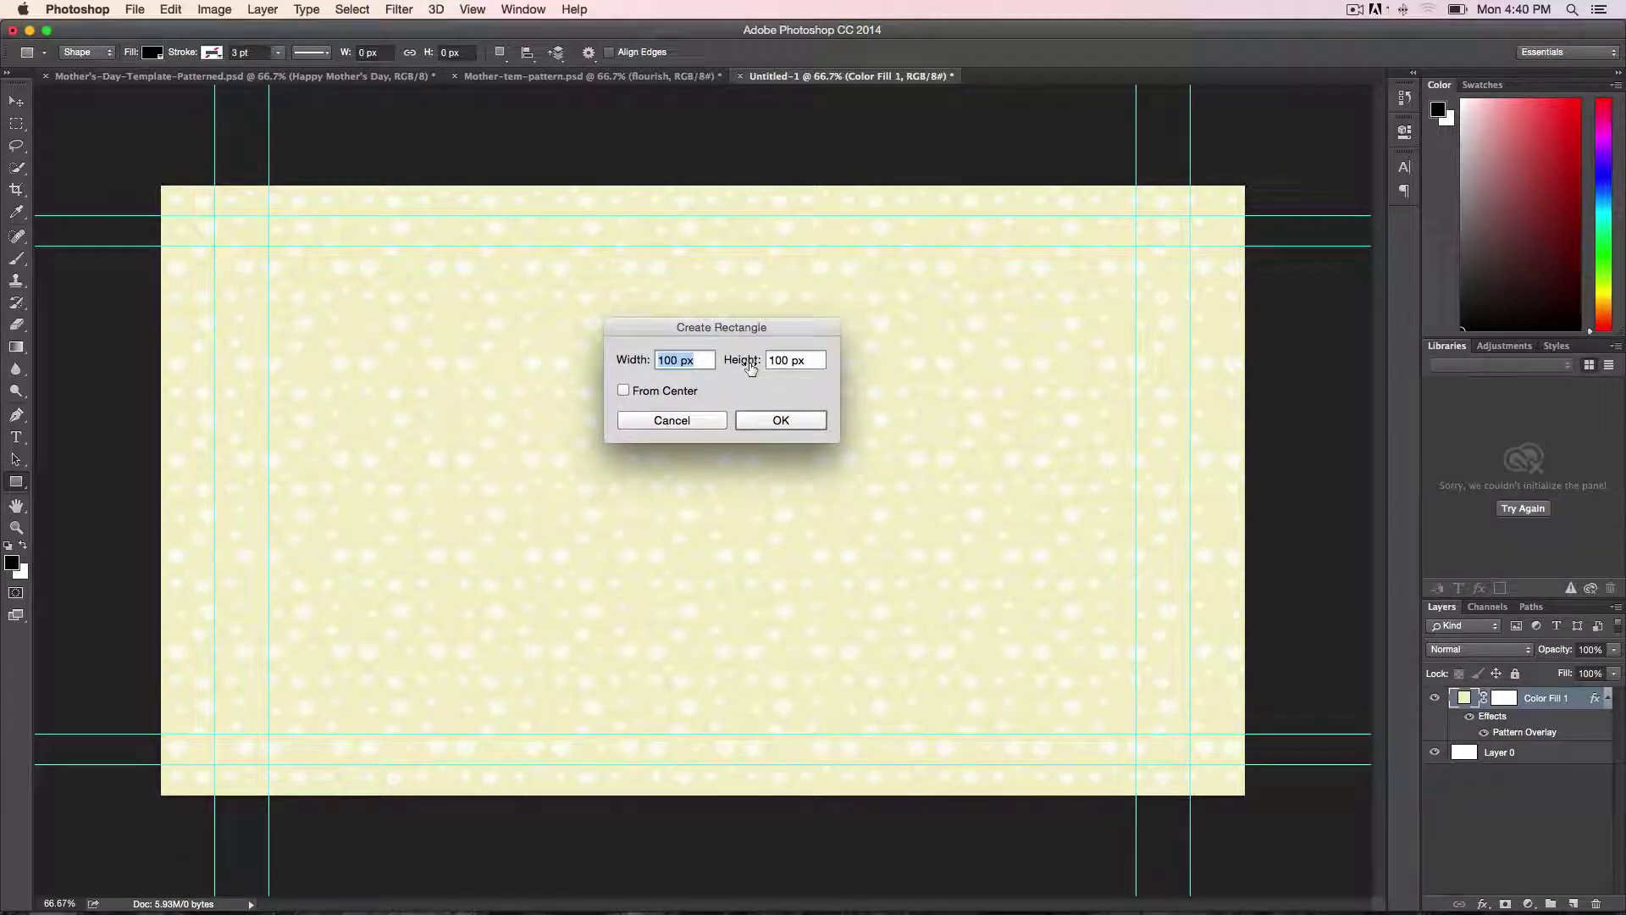
pyautogui.write('1920')
pyautogui.press('Tab')
pyautogui.write('300')
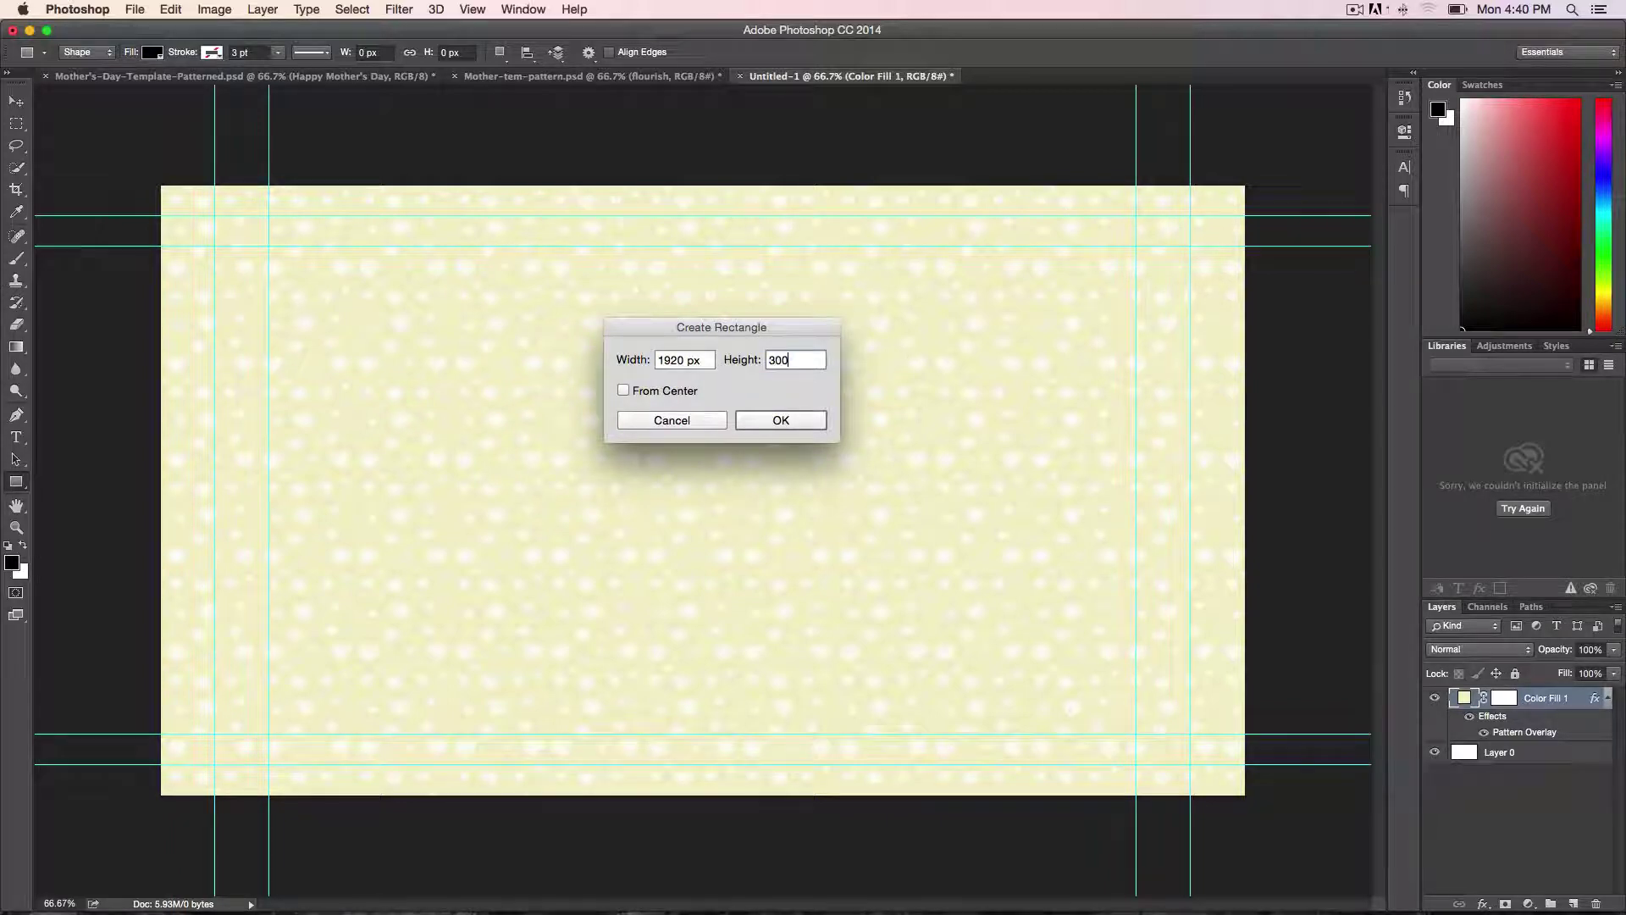
pyautogui.click(777, 420)
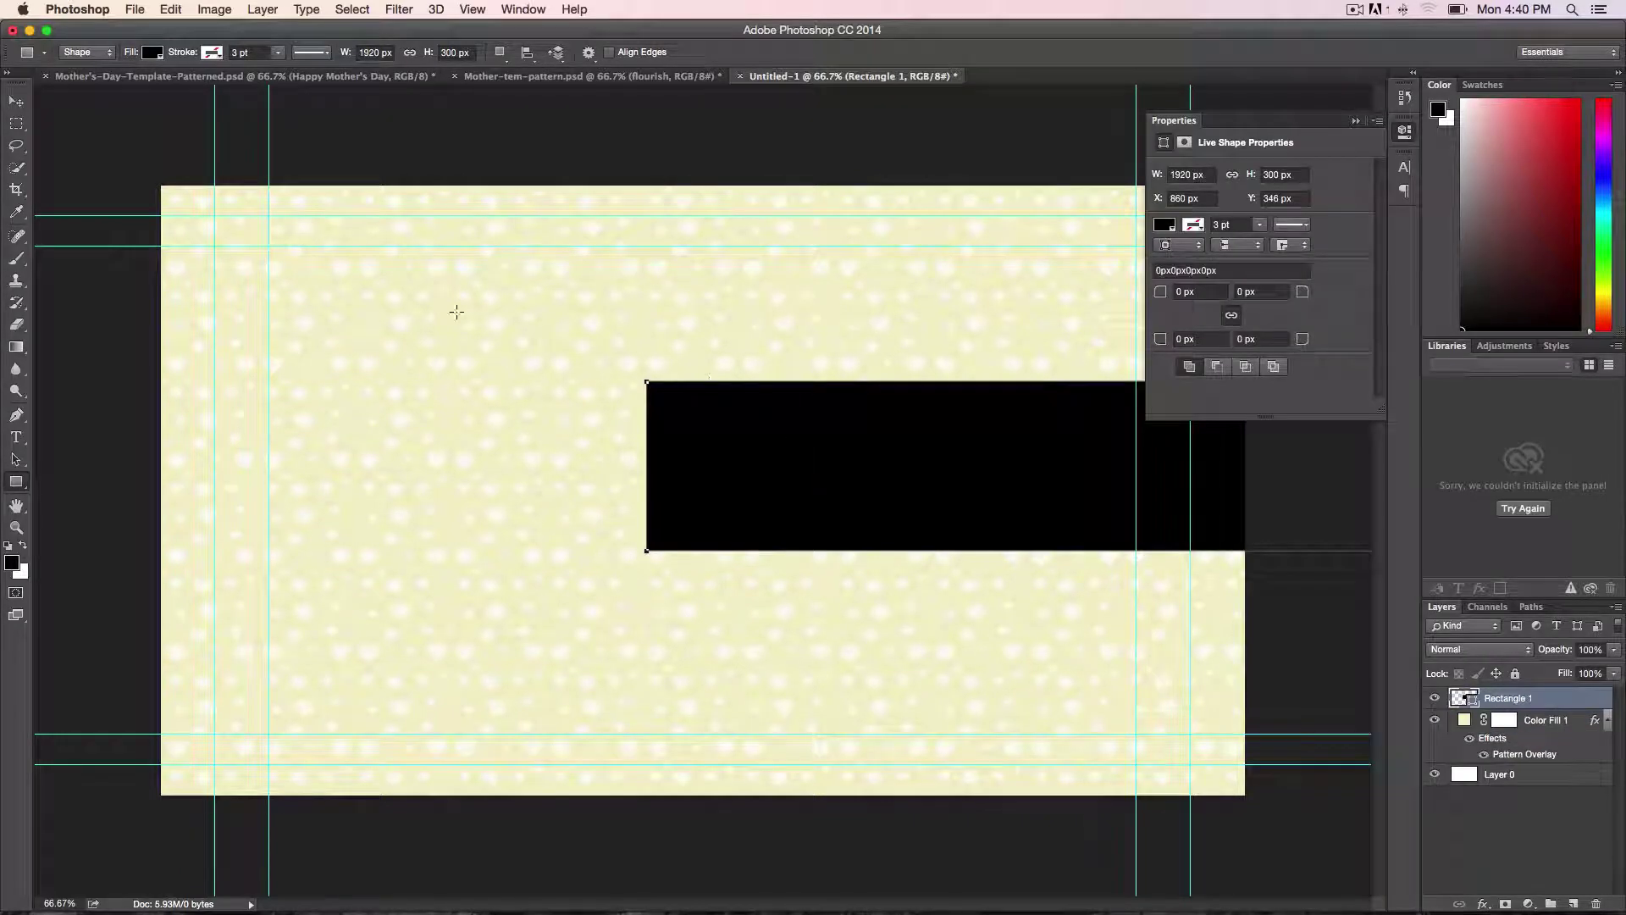
# Step: Center the black rectangle horizontally and vertically on the canvas using a full-canvas selection, and clear the selection
pyautogui.click(15, 102)
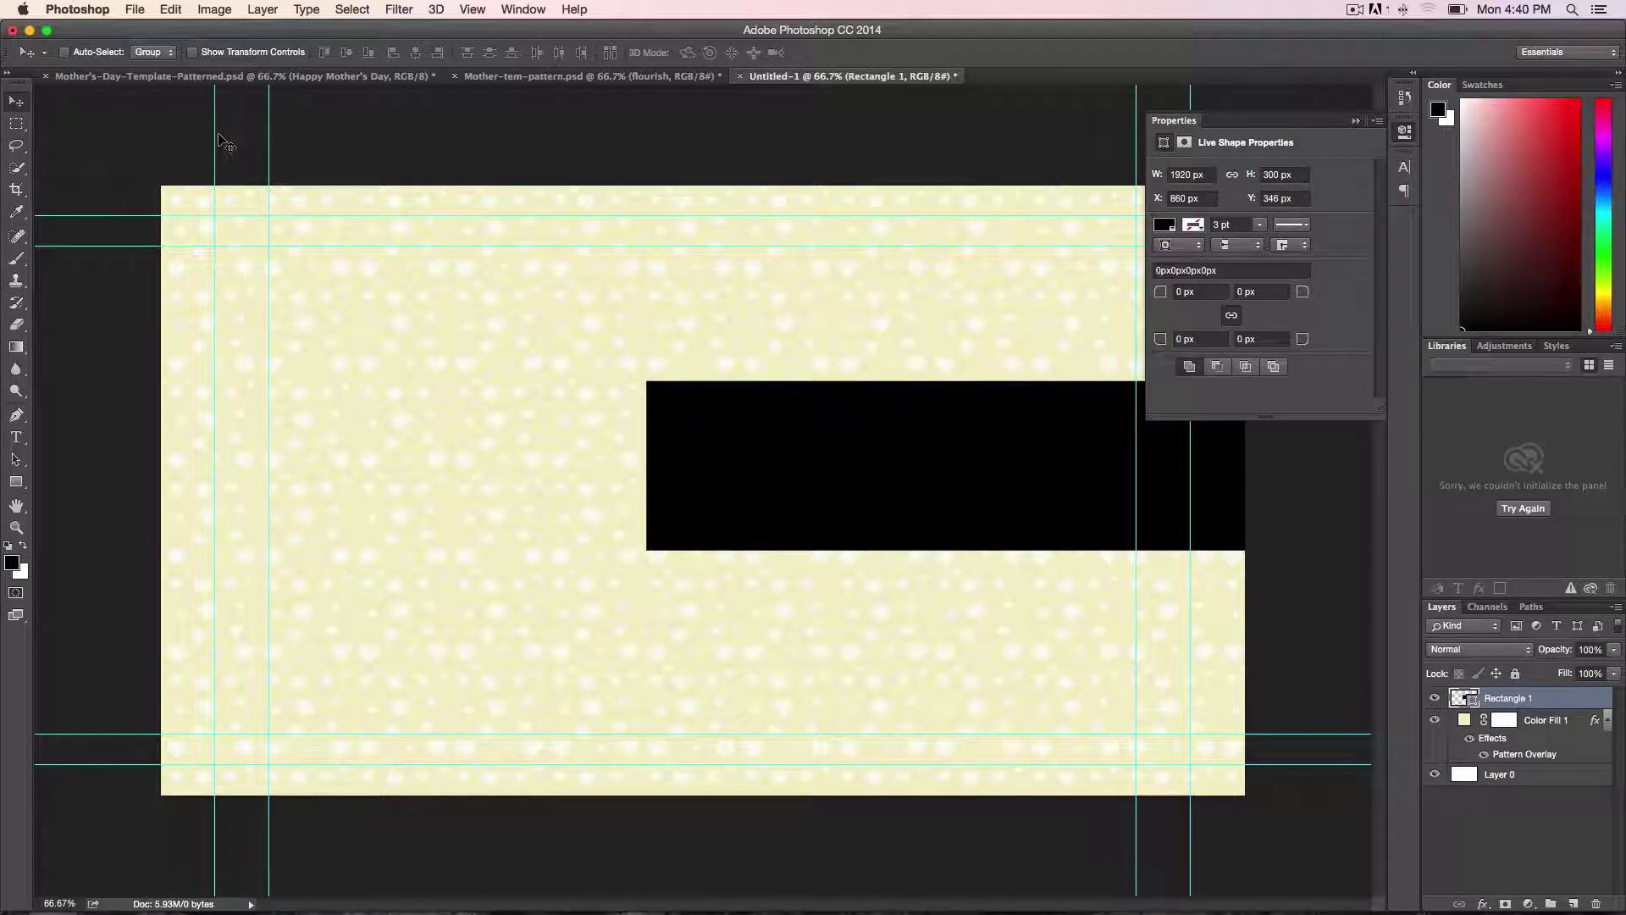
pyautogui.press('super+a')
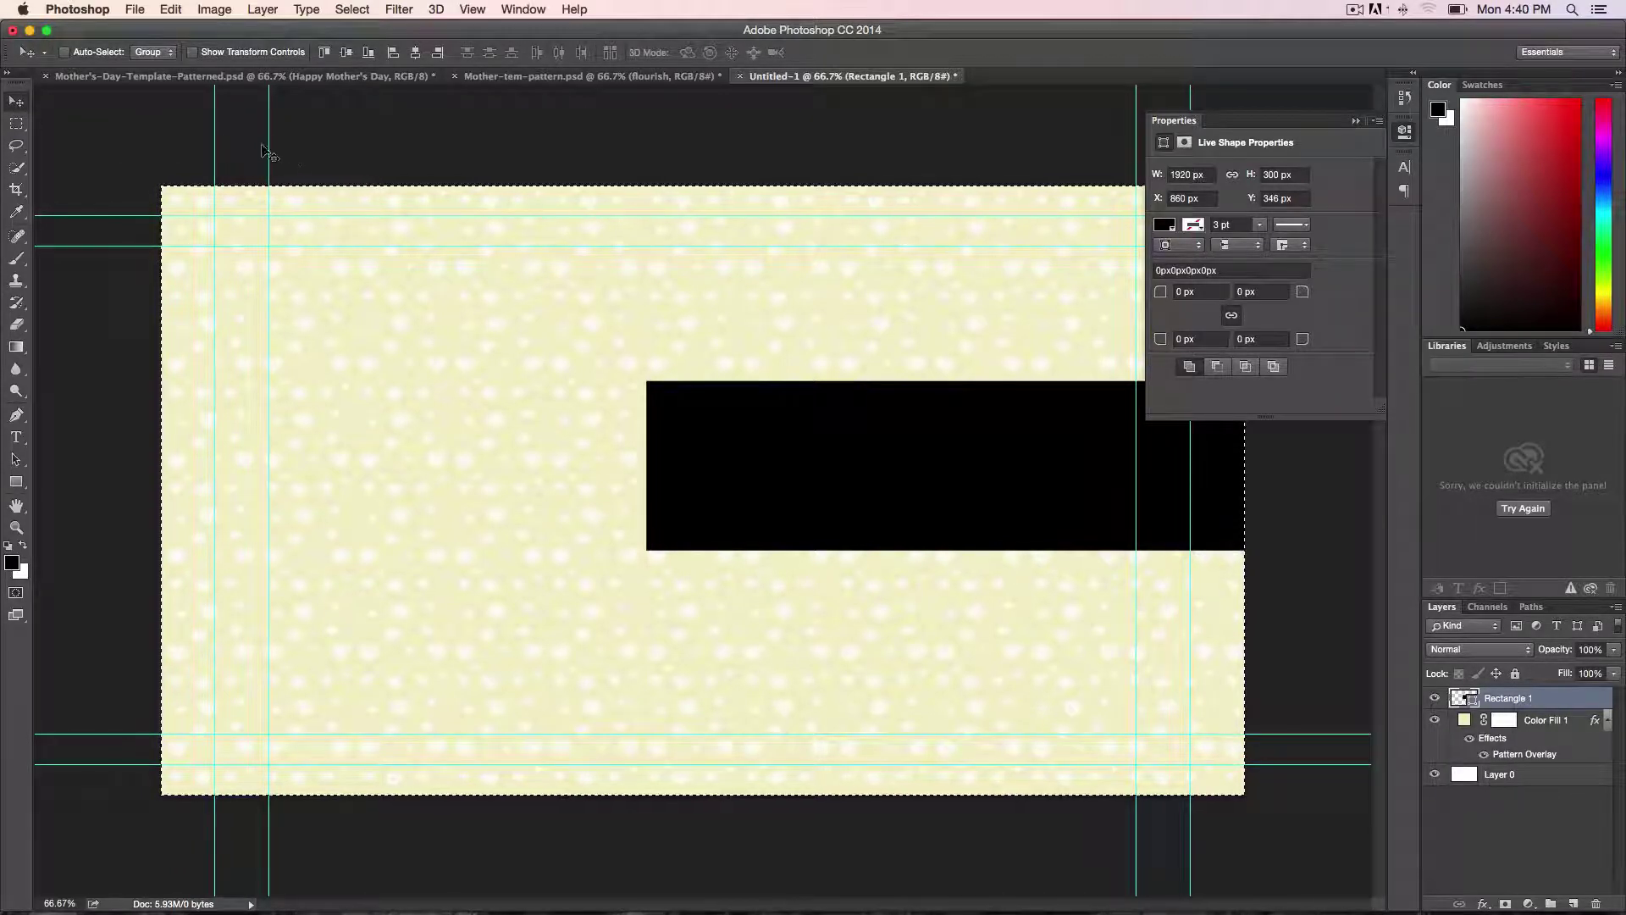
pyautogui.click(352, 11)
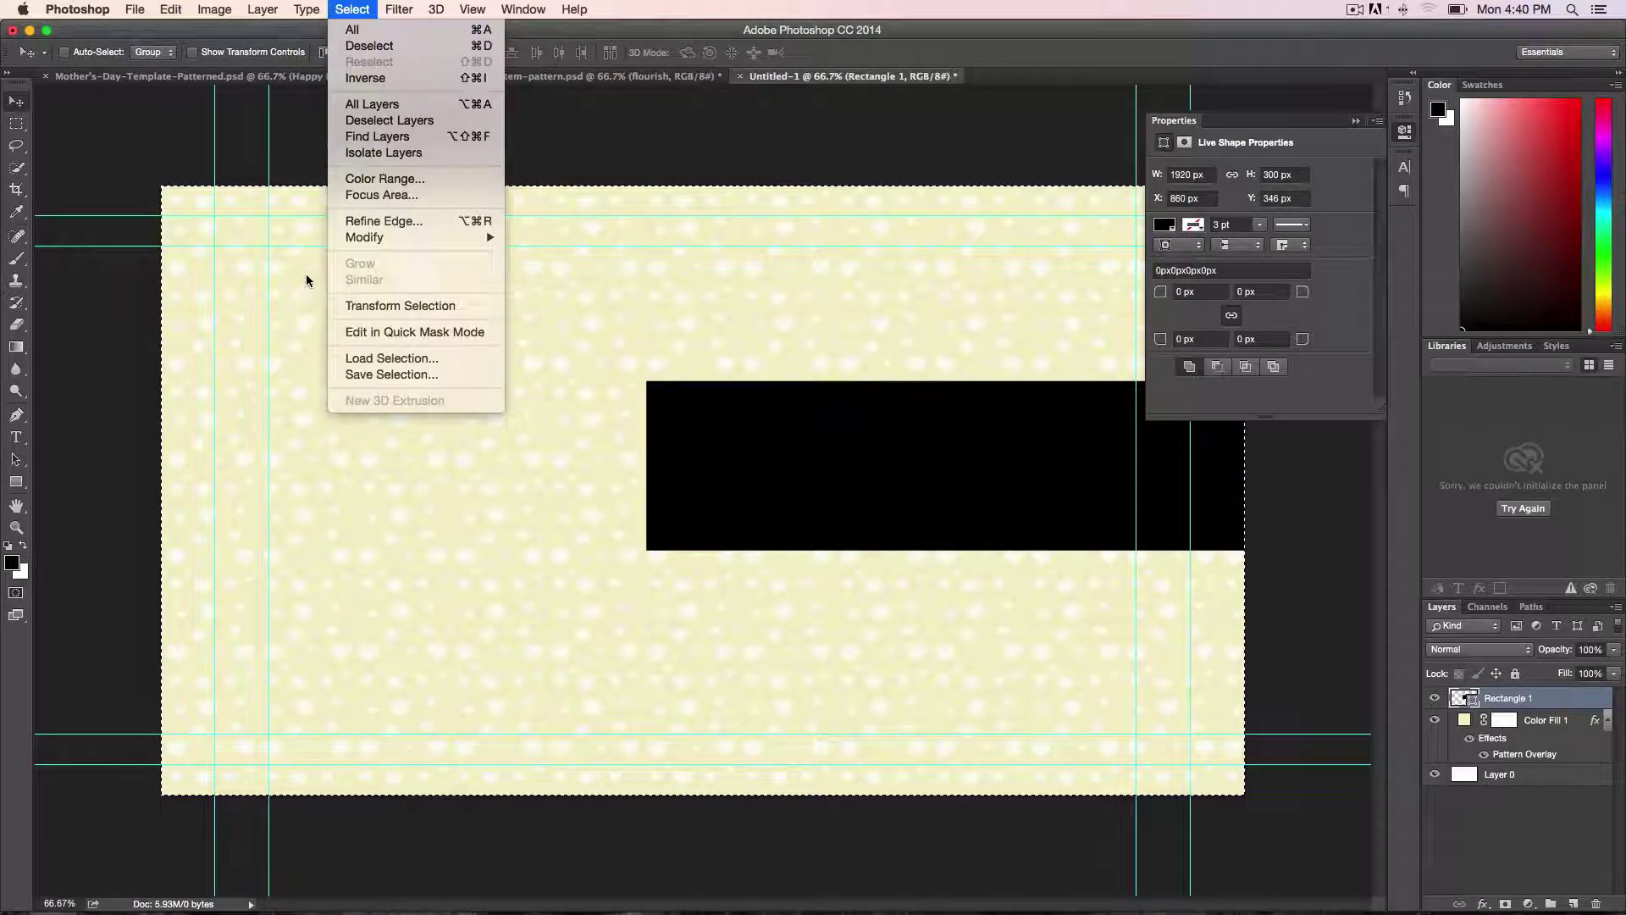
pyautogui.click(606, 134)
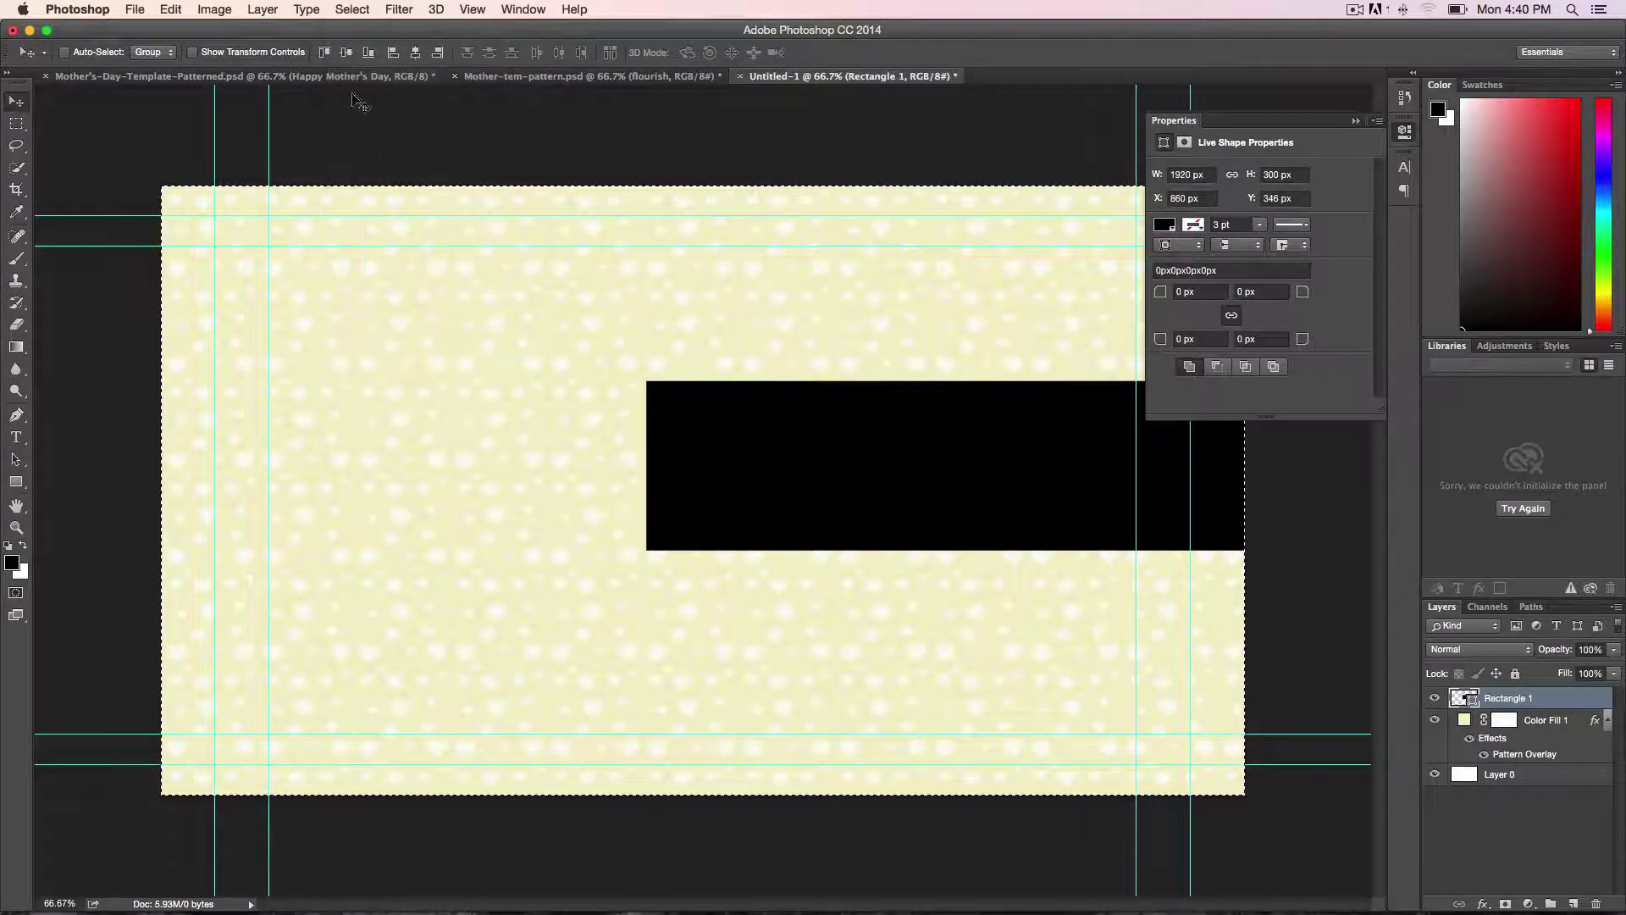
pyautogui.click(415, 52)
pyautogui.click(345, 53)
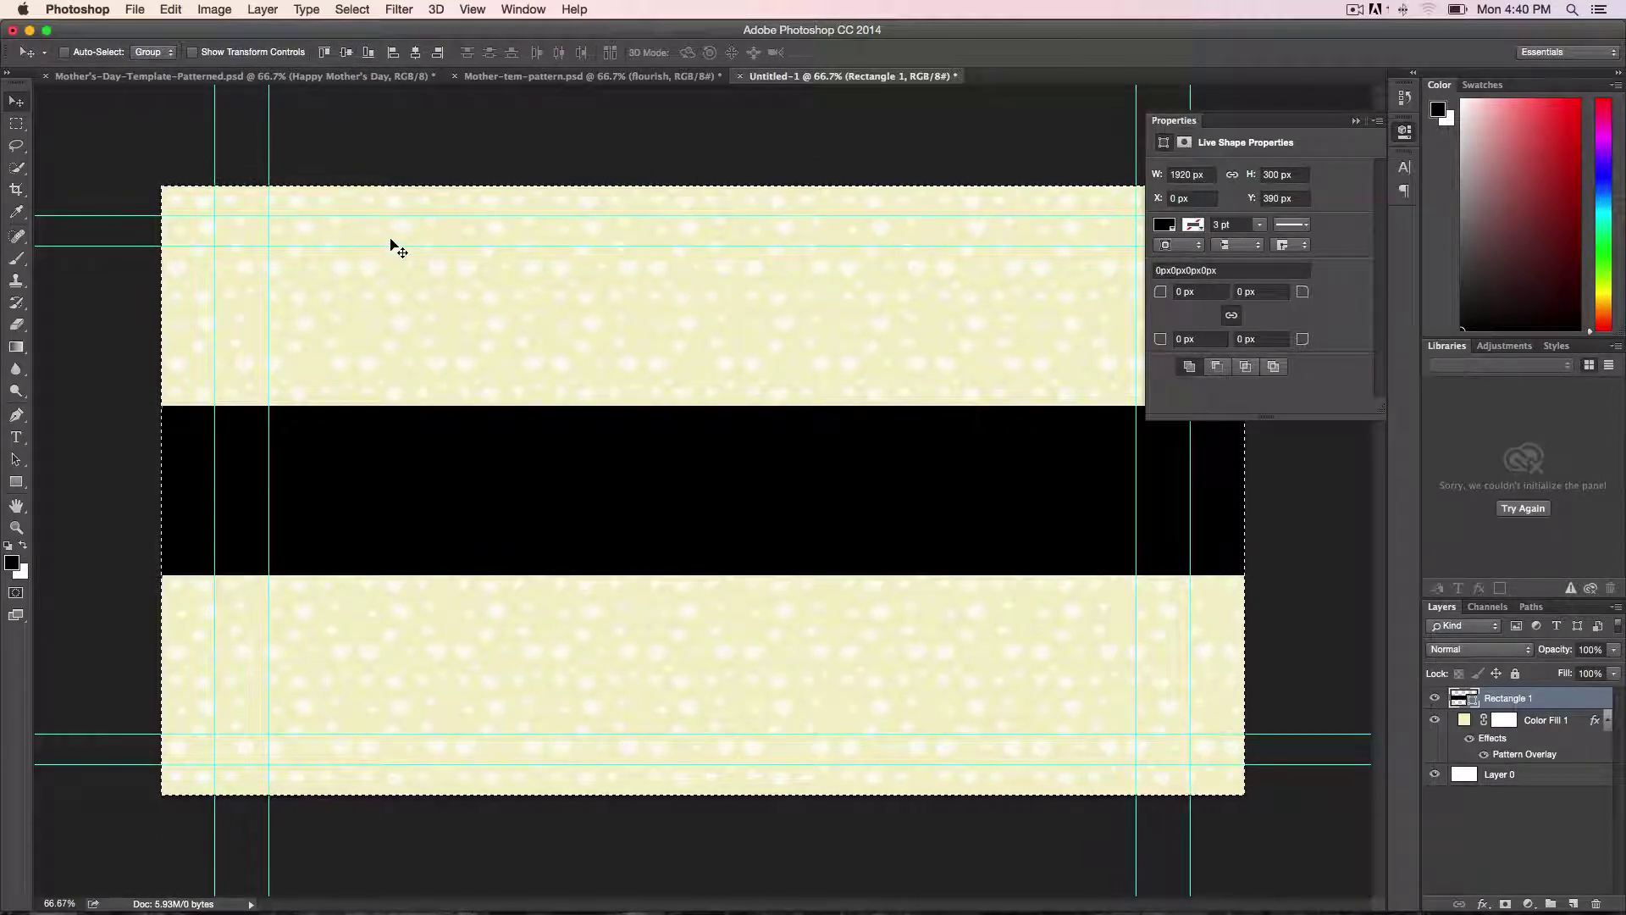
pyautogui.click(343, 15)
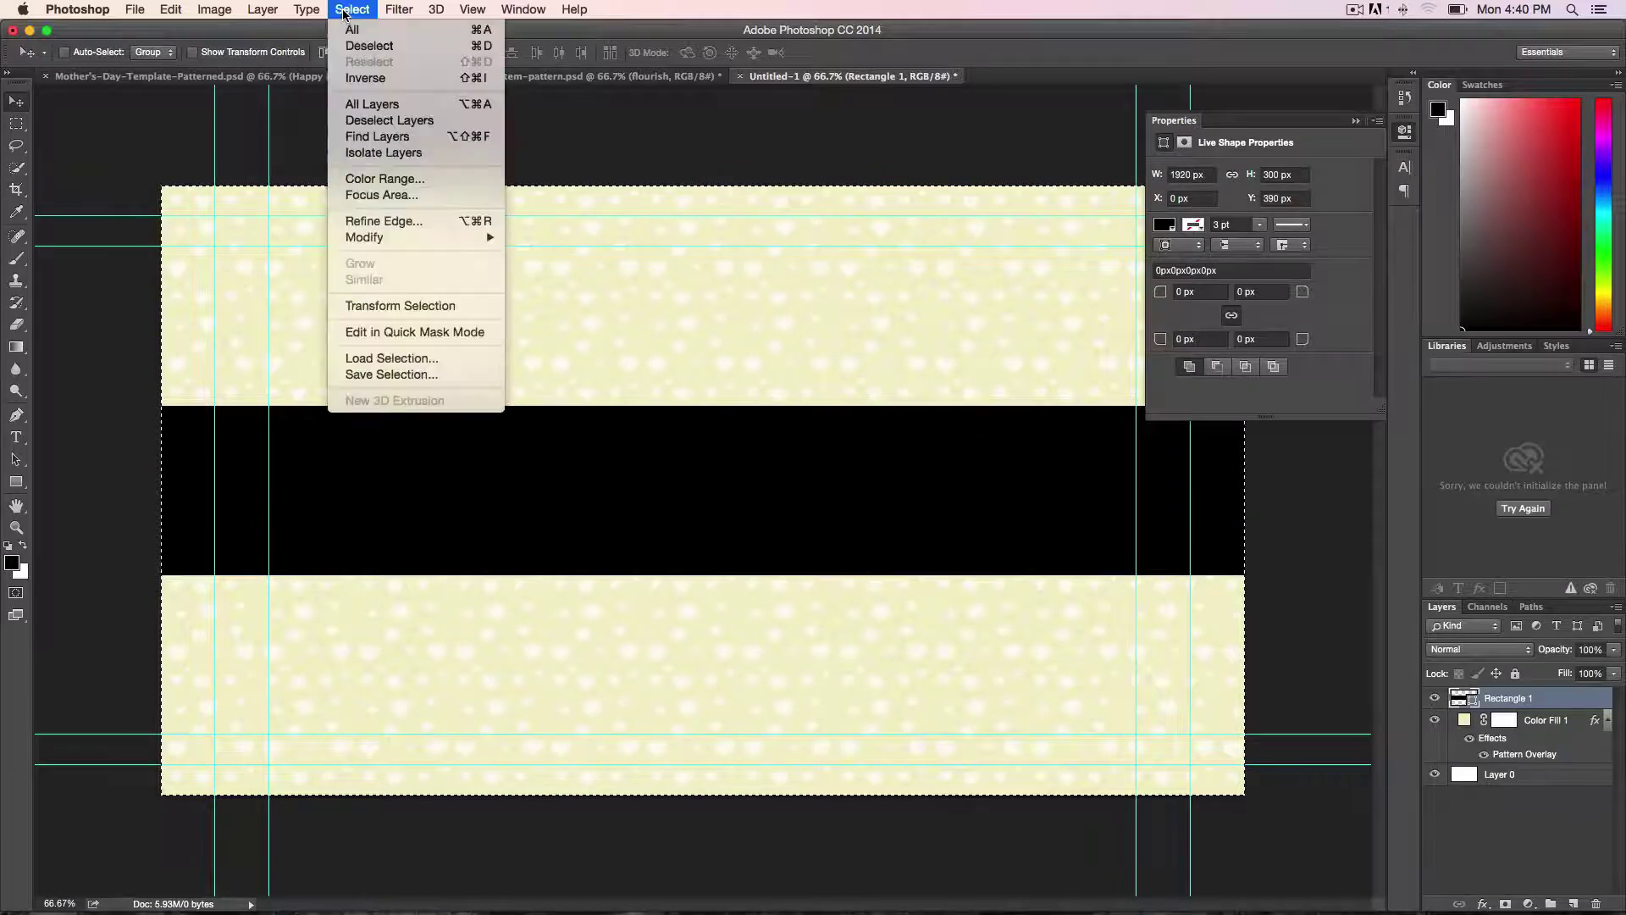
pyautogui.click(395, 48)
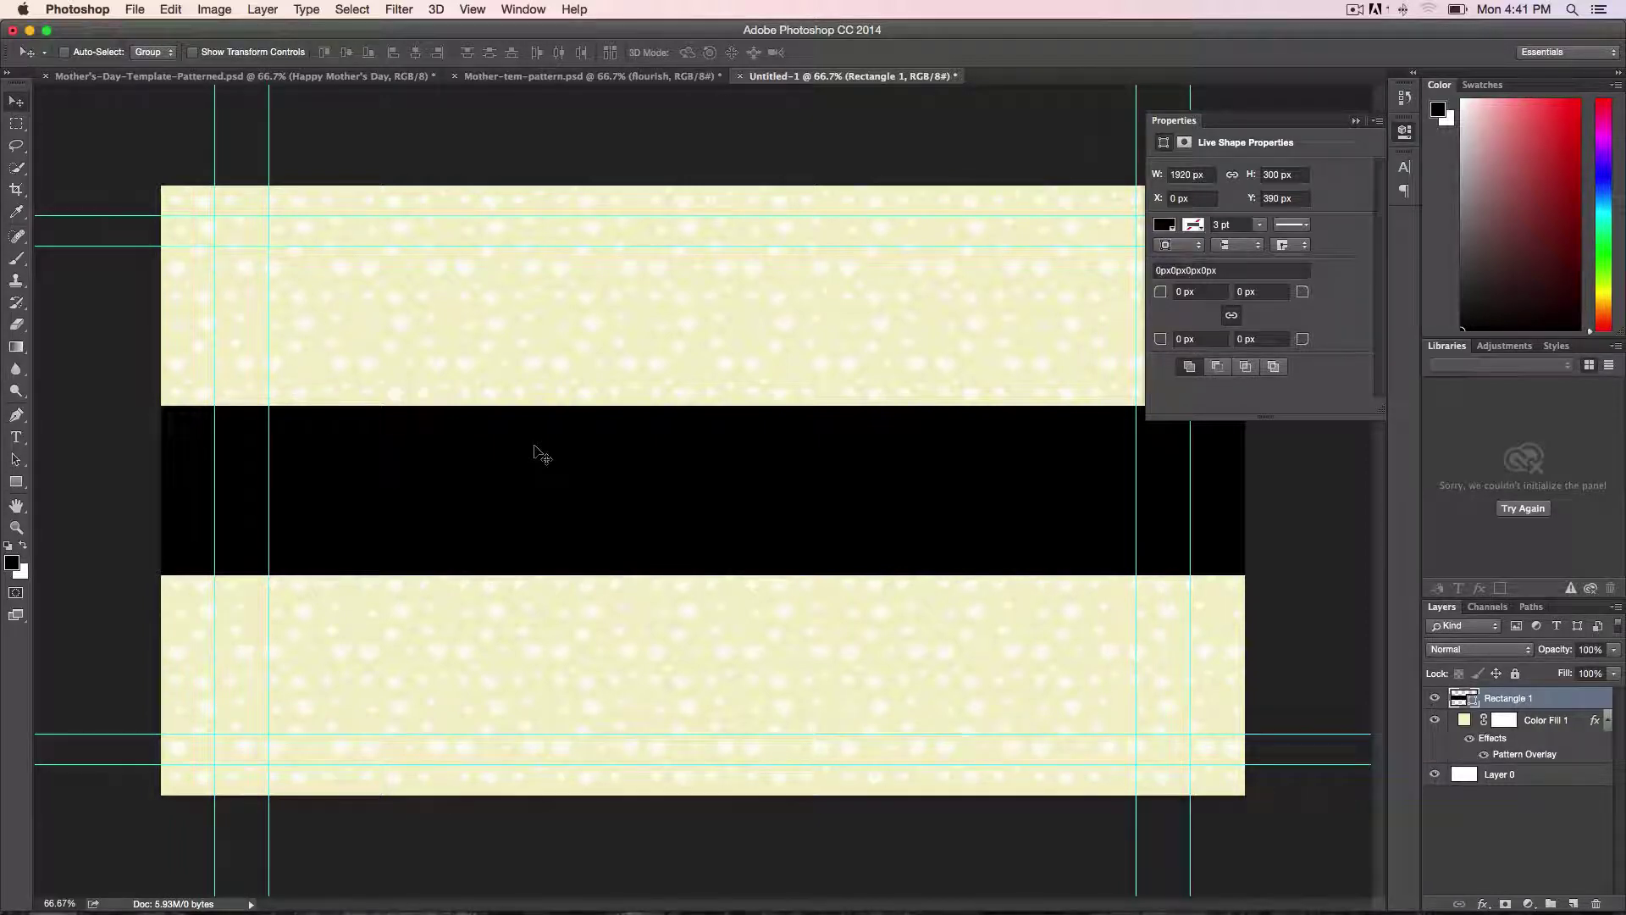
# Step: Change the centered rectangle's fill to the pink color e0868e
pyautogui.press('u')
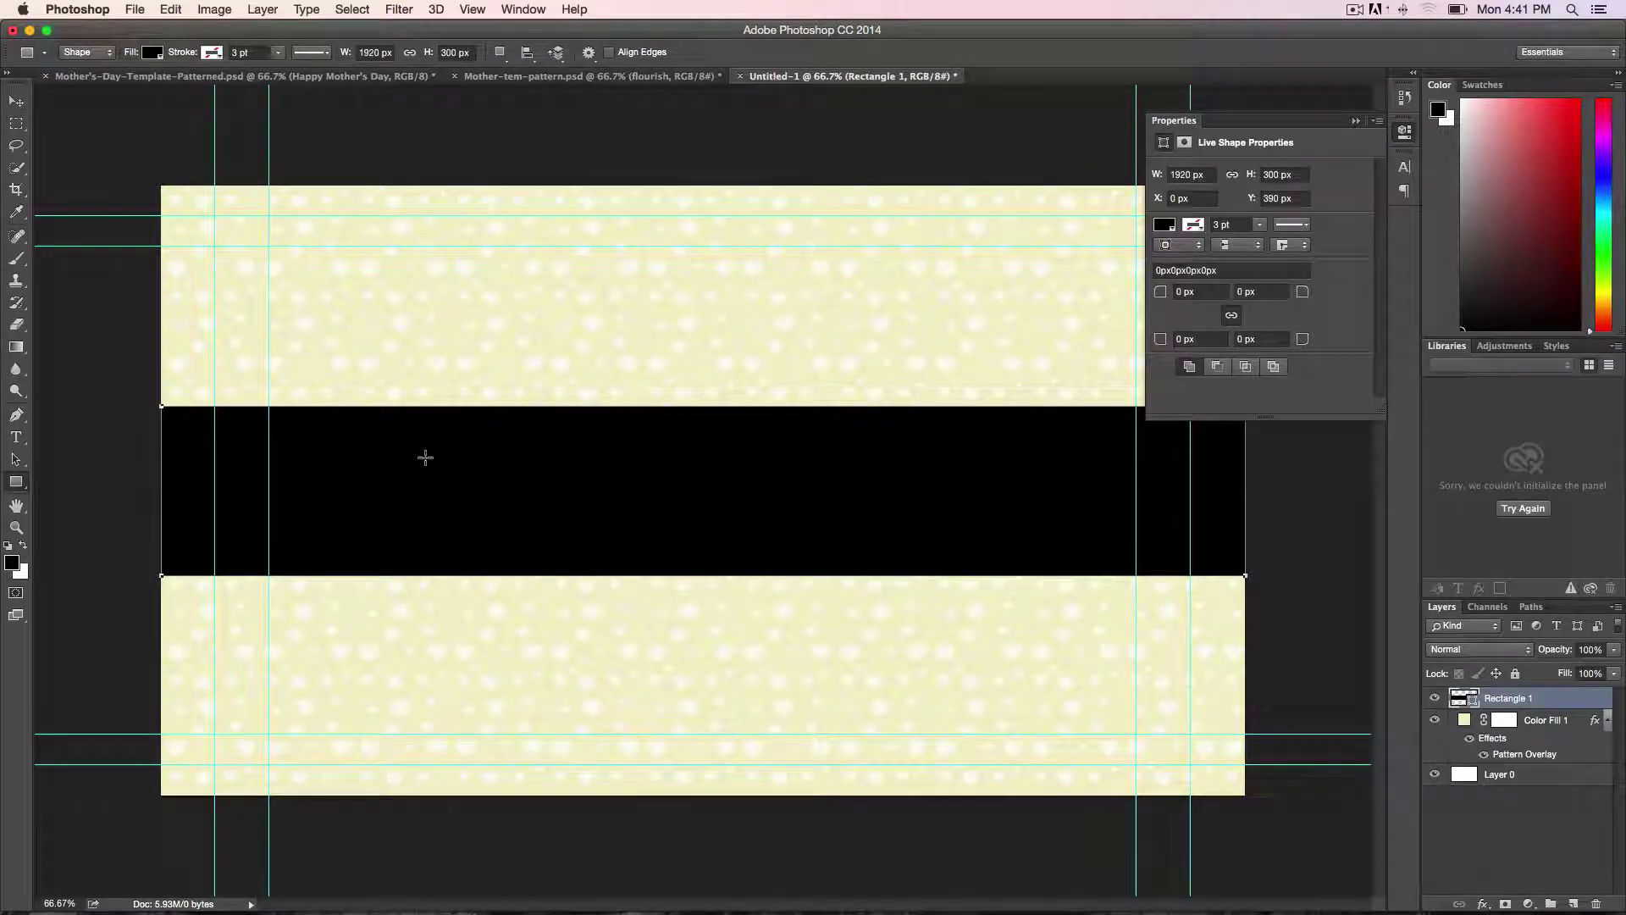
pyautogui.click(152, 53)
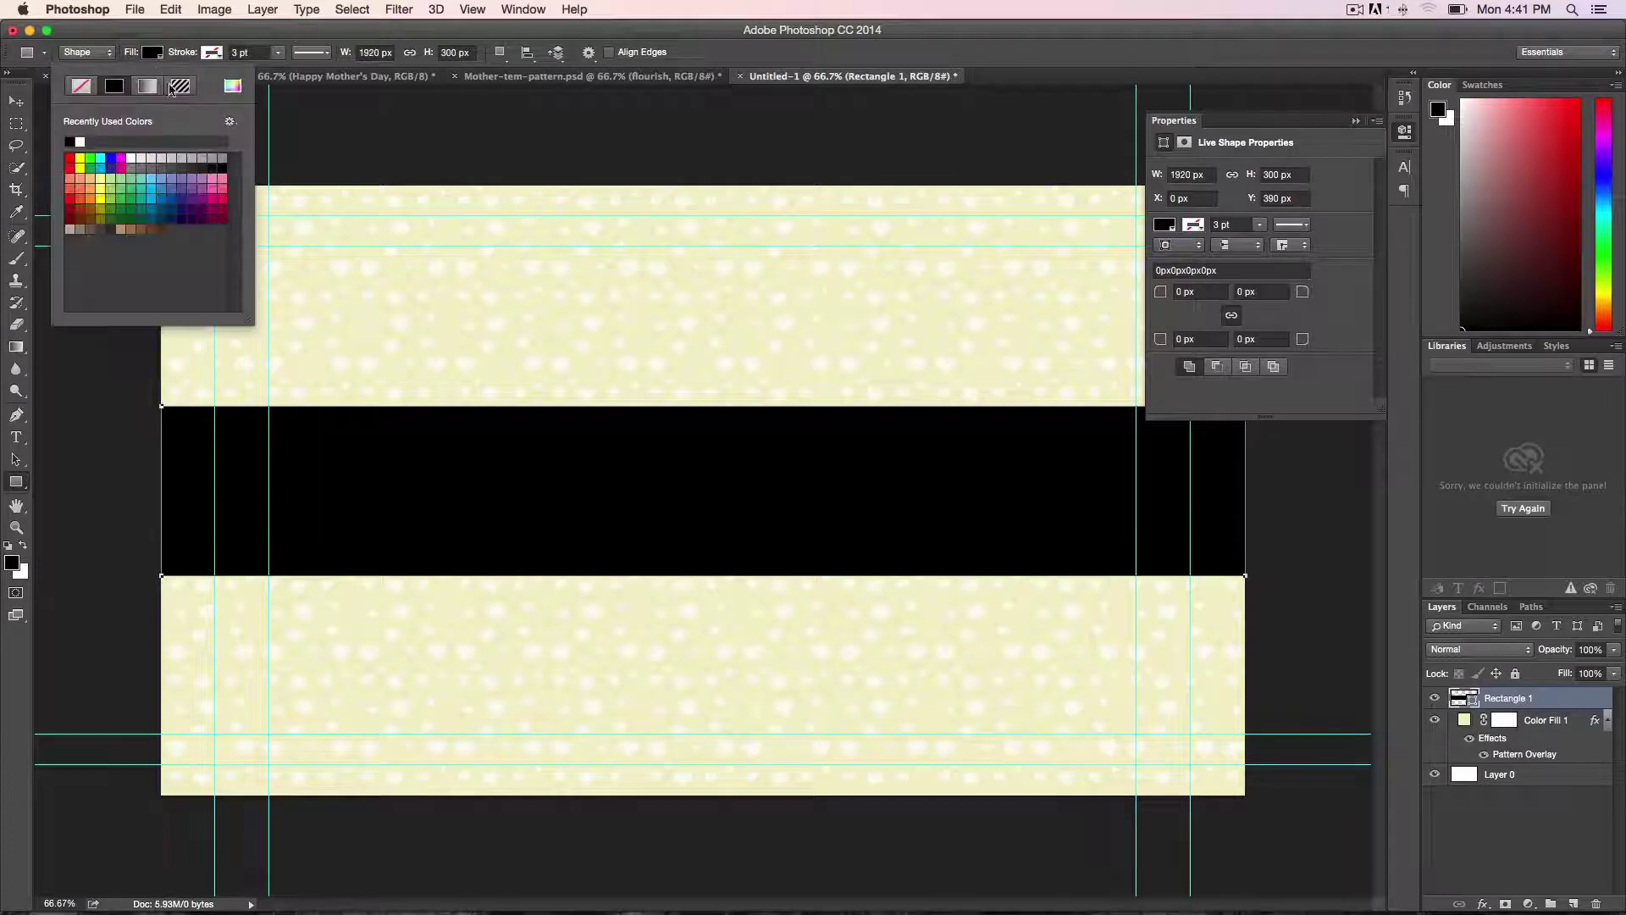
pyautogui.click(232, 86)
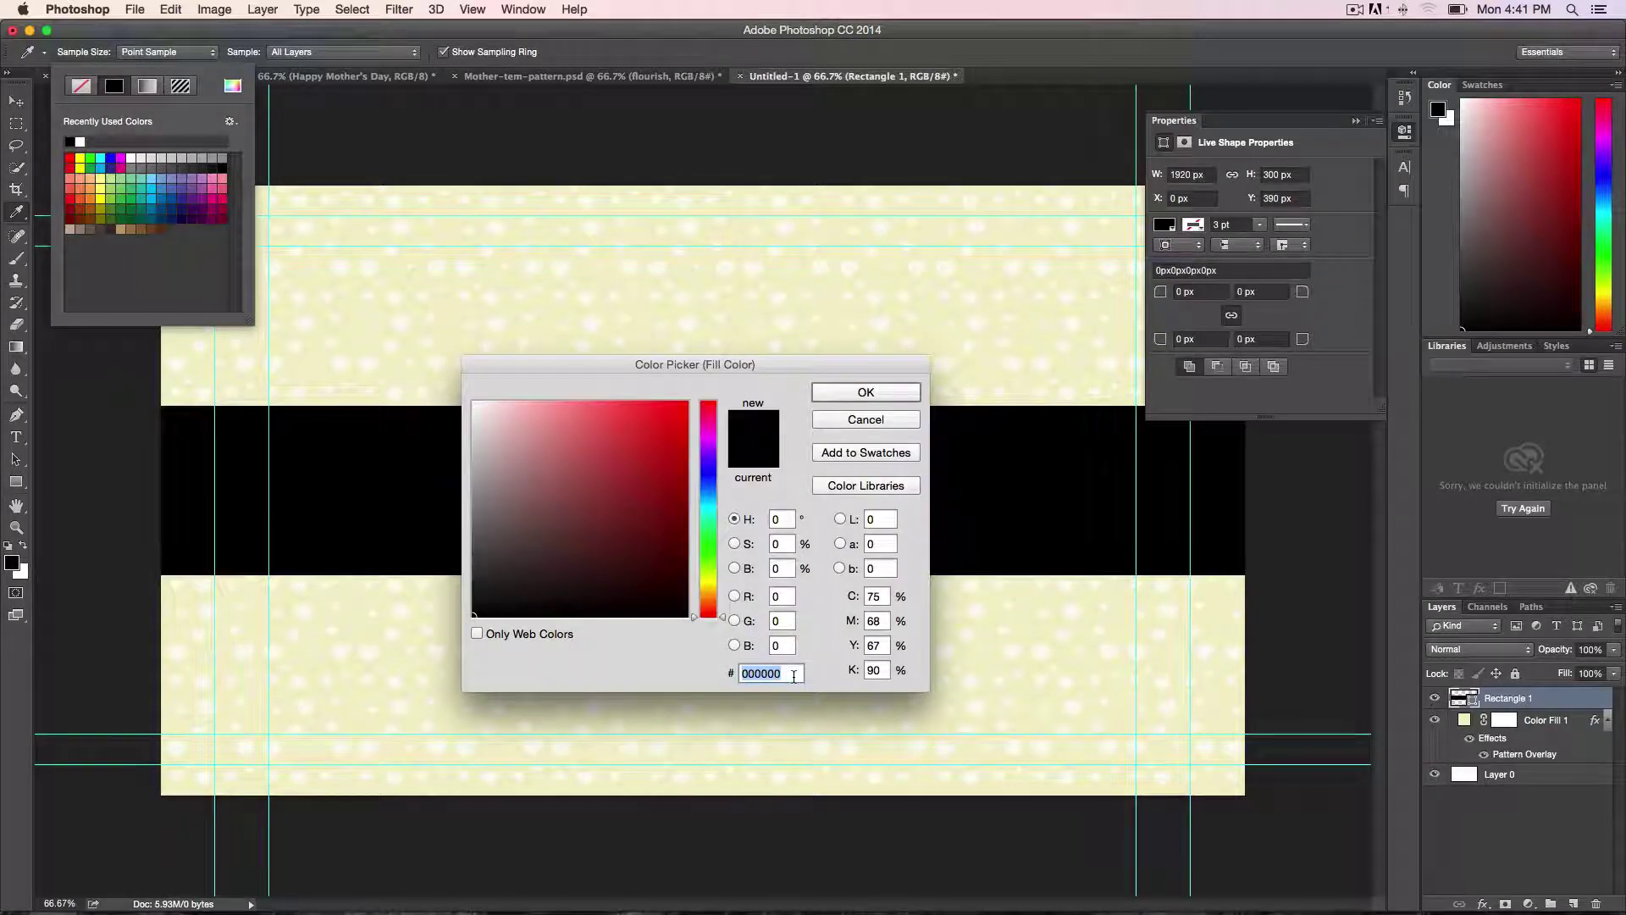
pyautogui.write('e0868e')
pyautogui.click(866, 391)
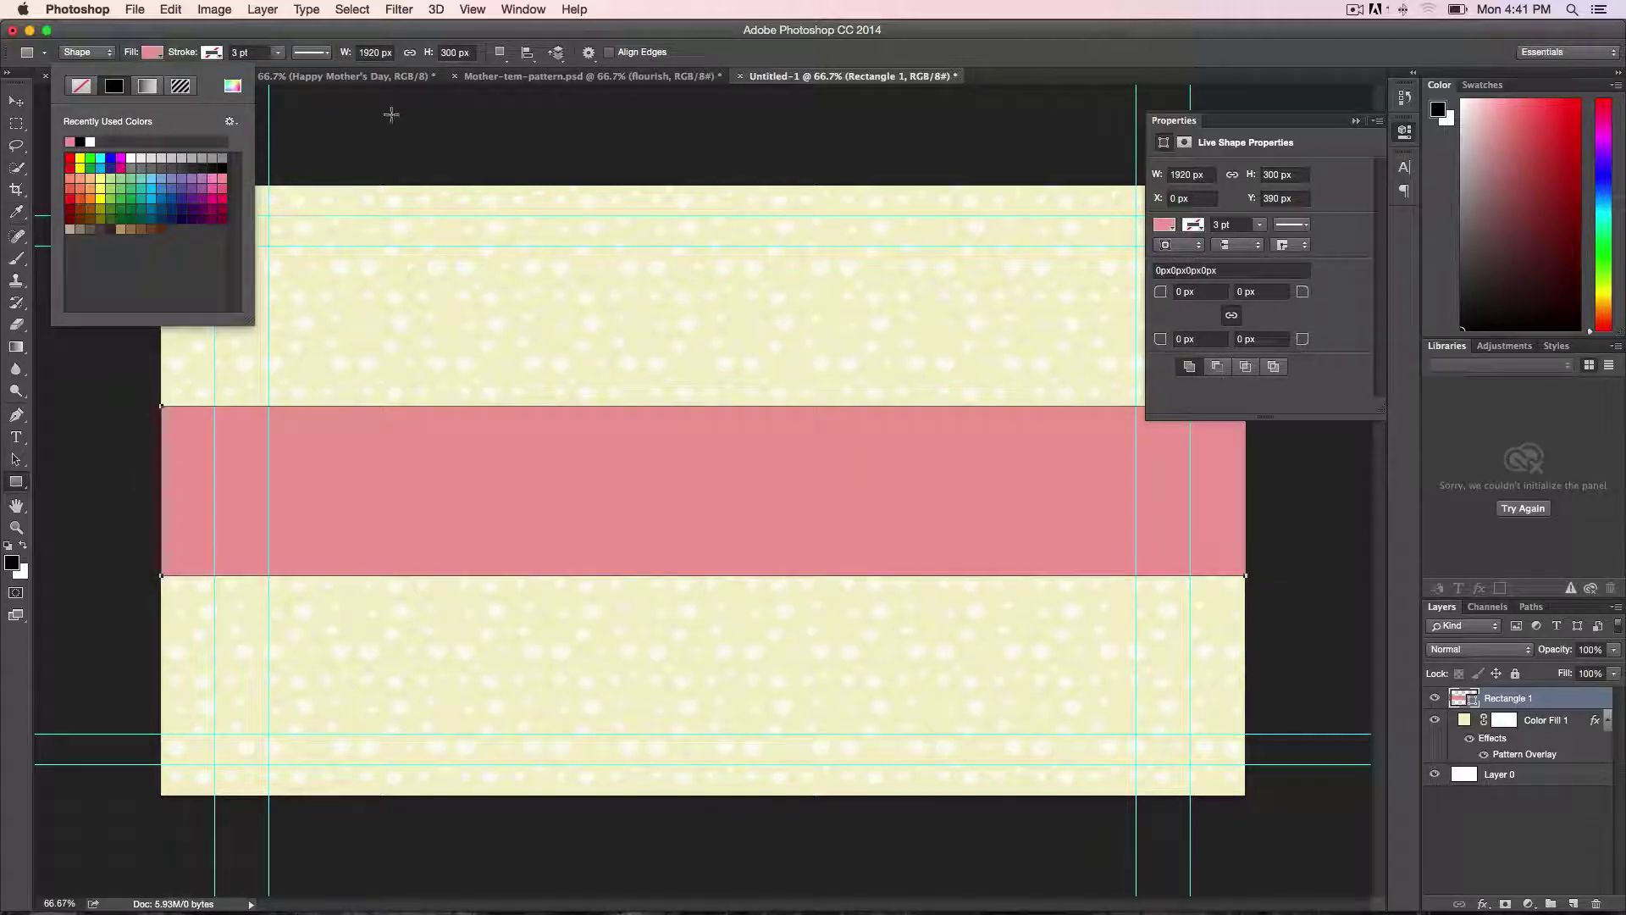
pyautogui.click(13, 103)
pyautogui.click(13, 104)
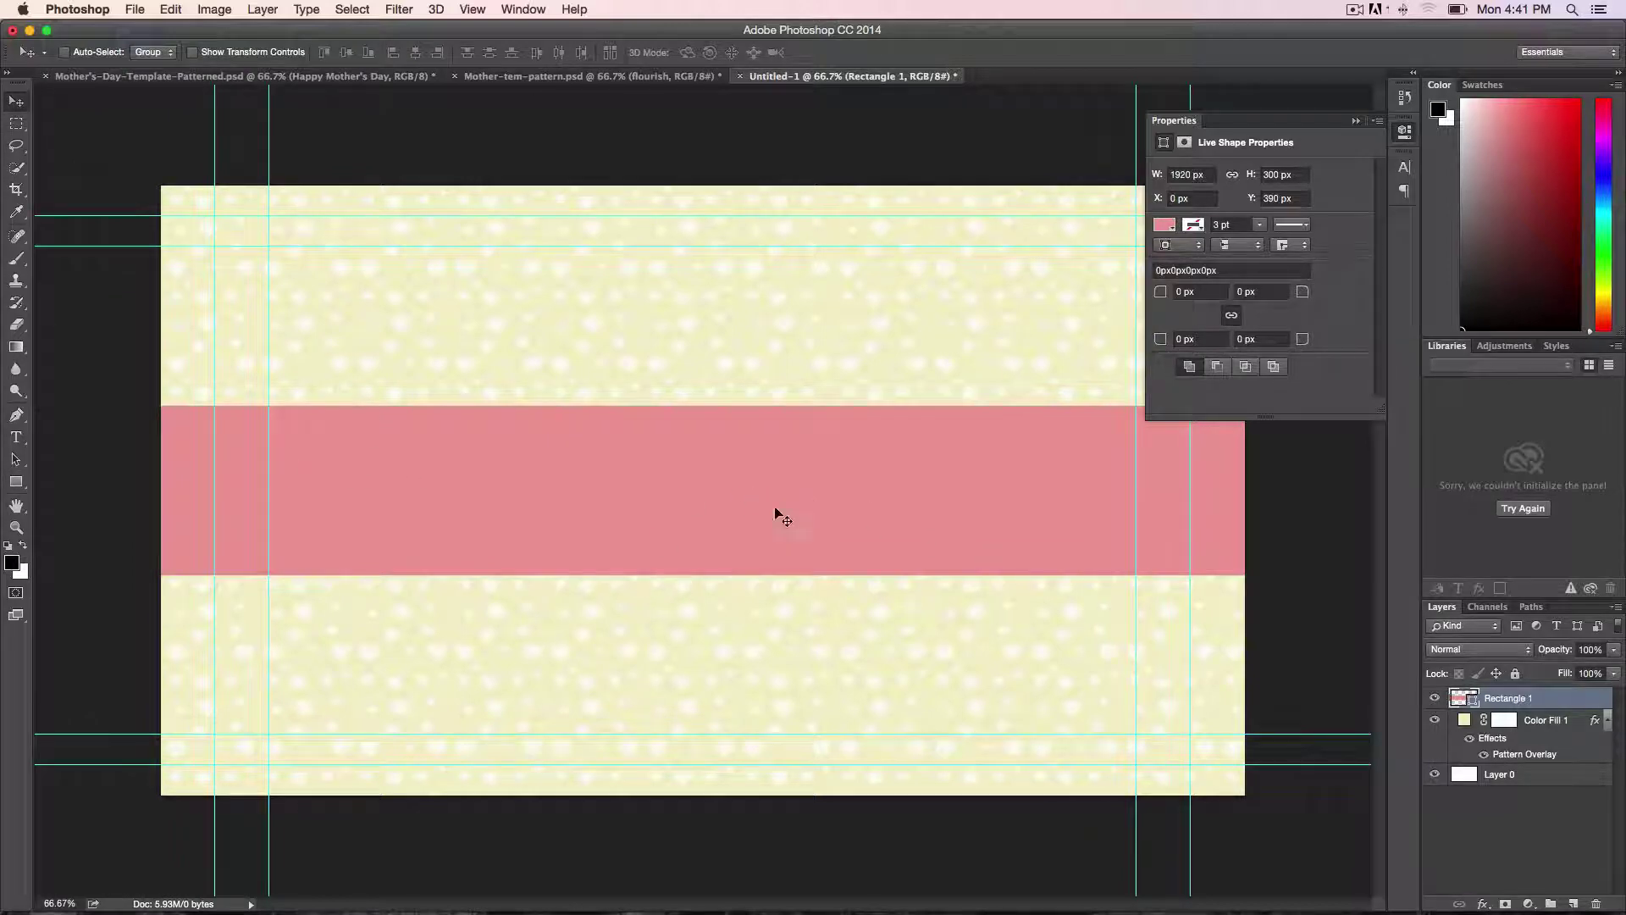
# Step: Check the stripes in the Mother's Day template and create a 1920 px by 10 px rectangle in the untitled document
pyautogui.click(343, 76)
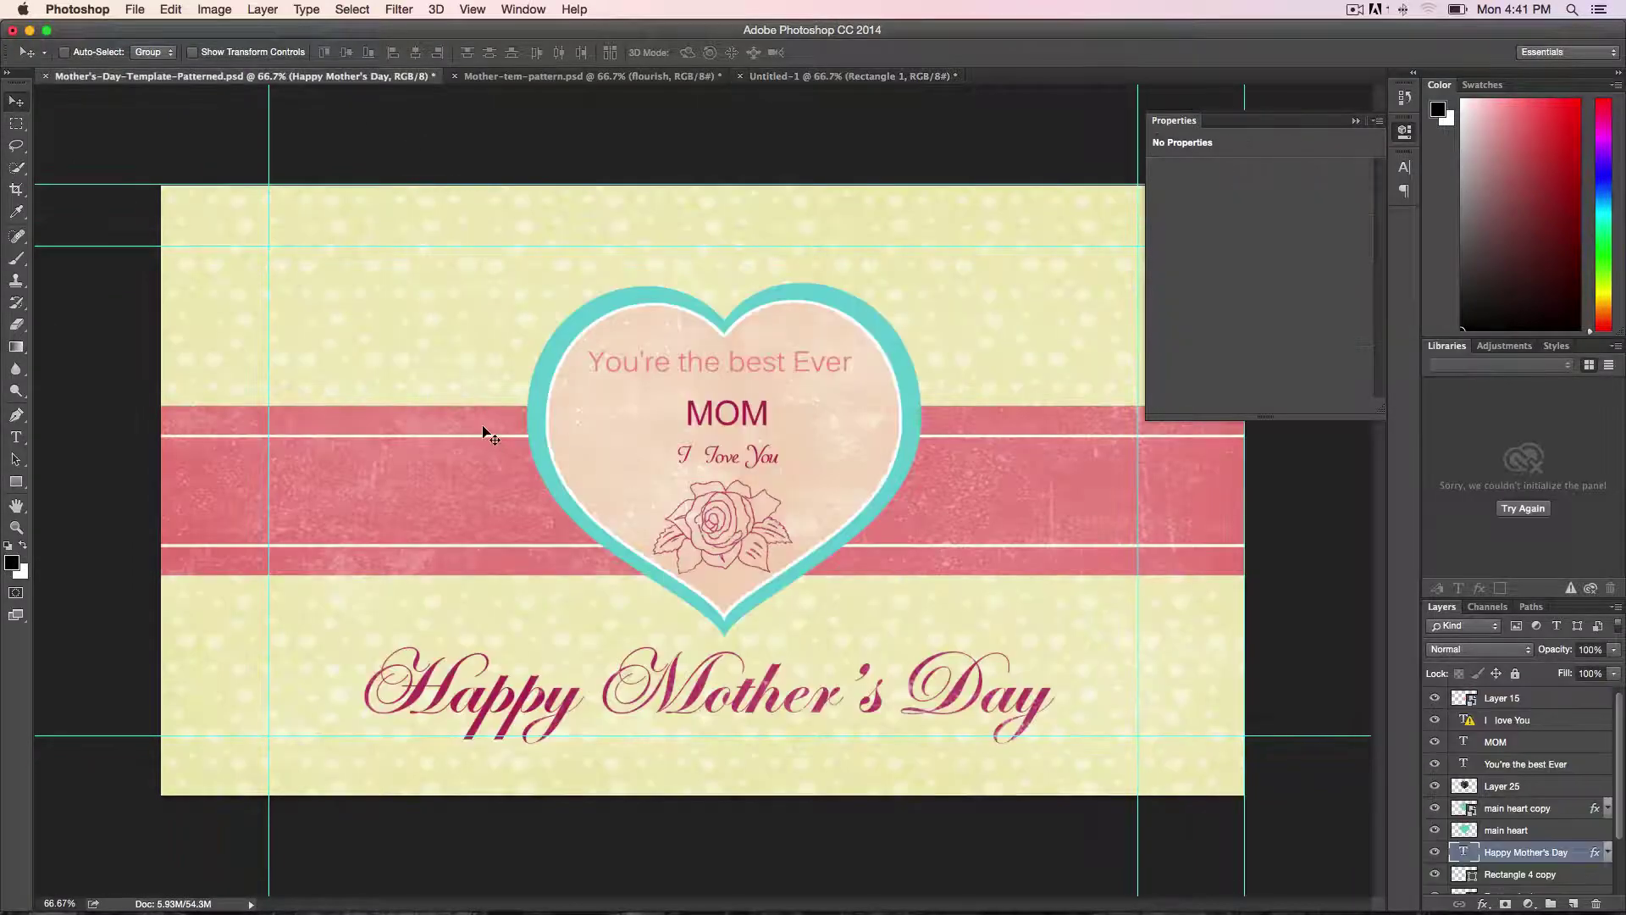
pyautogui.click(808, 77)
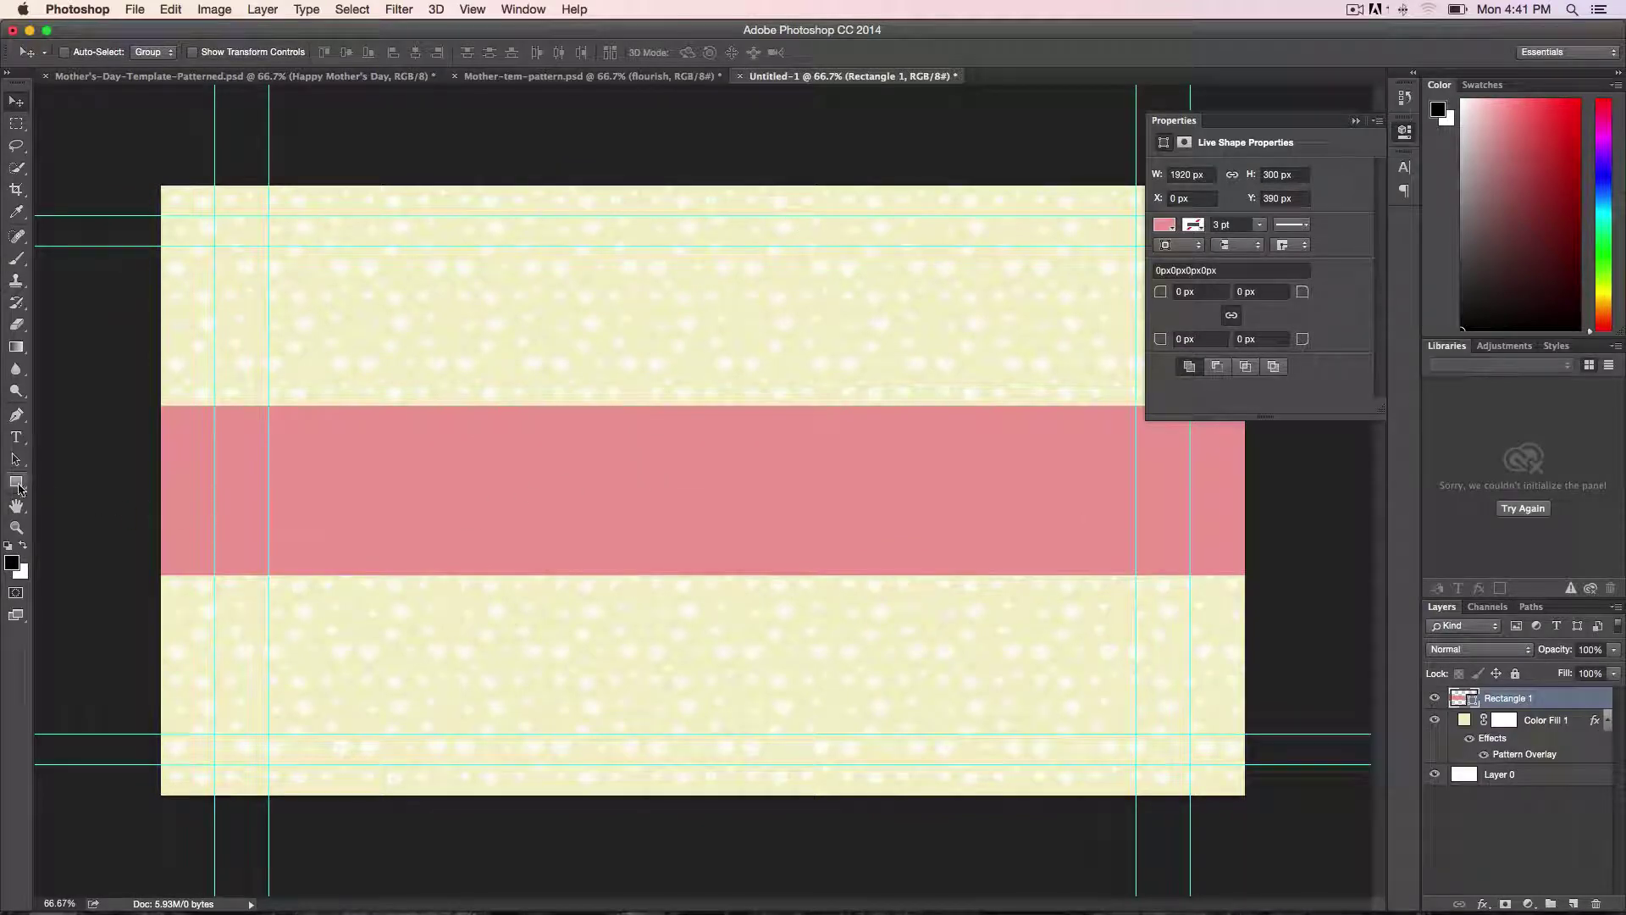
pyautogui.click(17, 483)
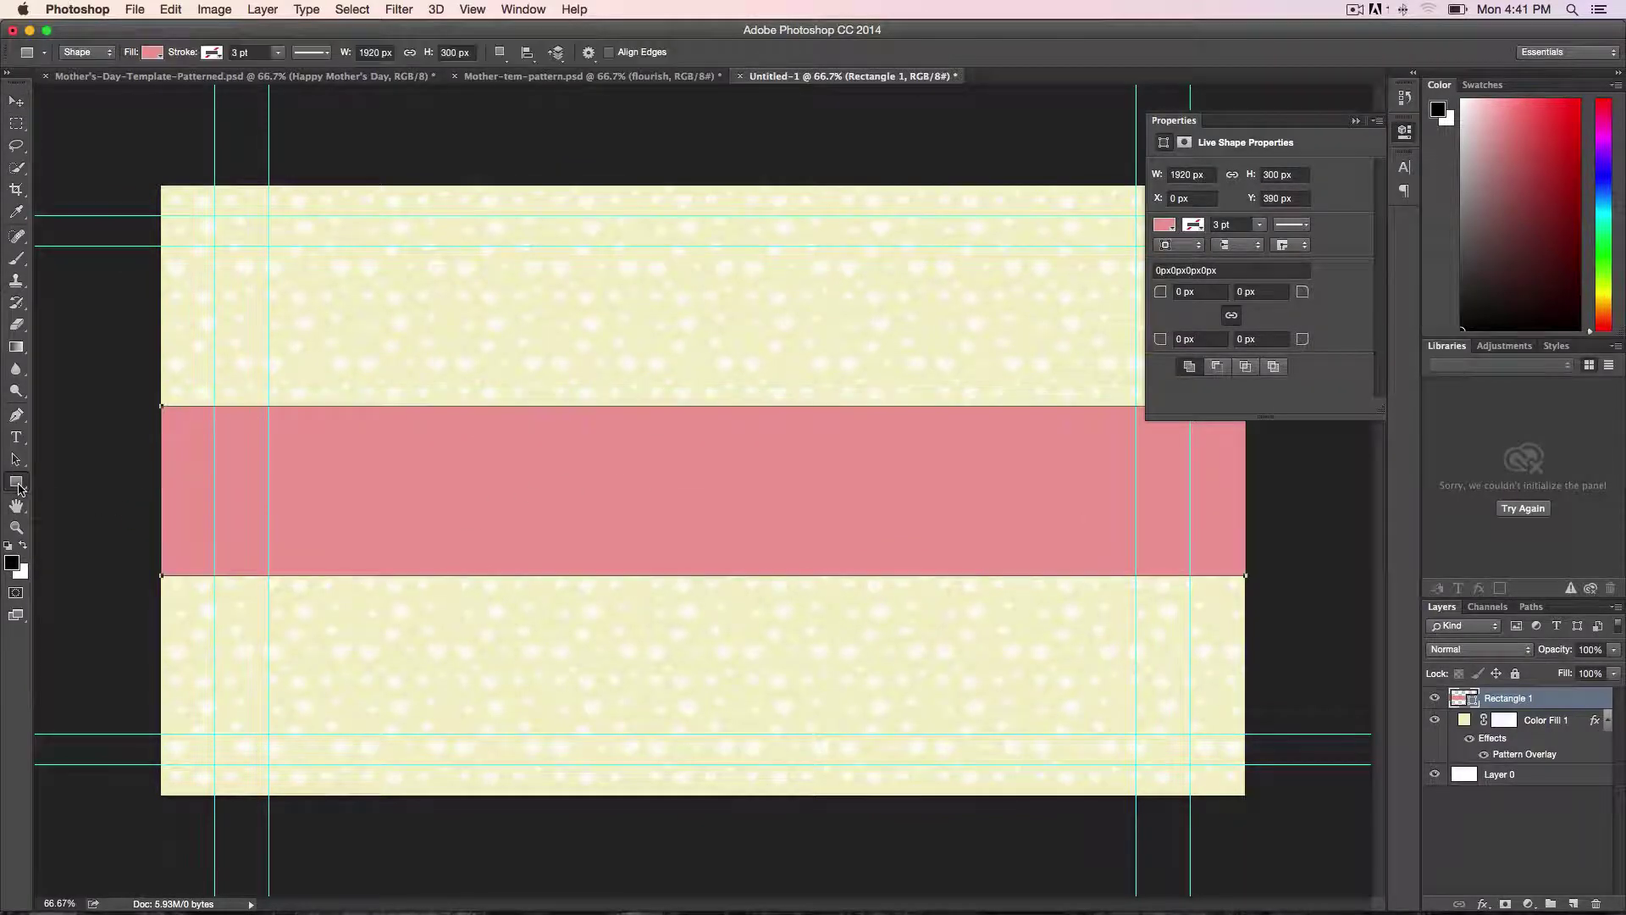
pyautogui.click(622, 328)
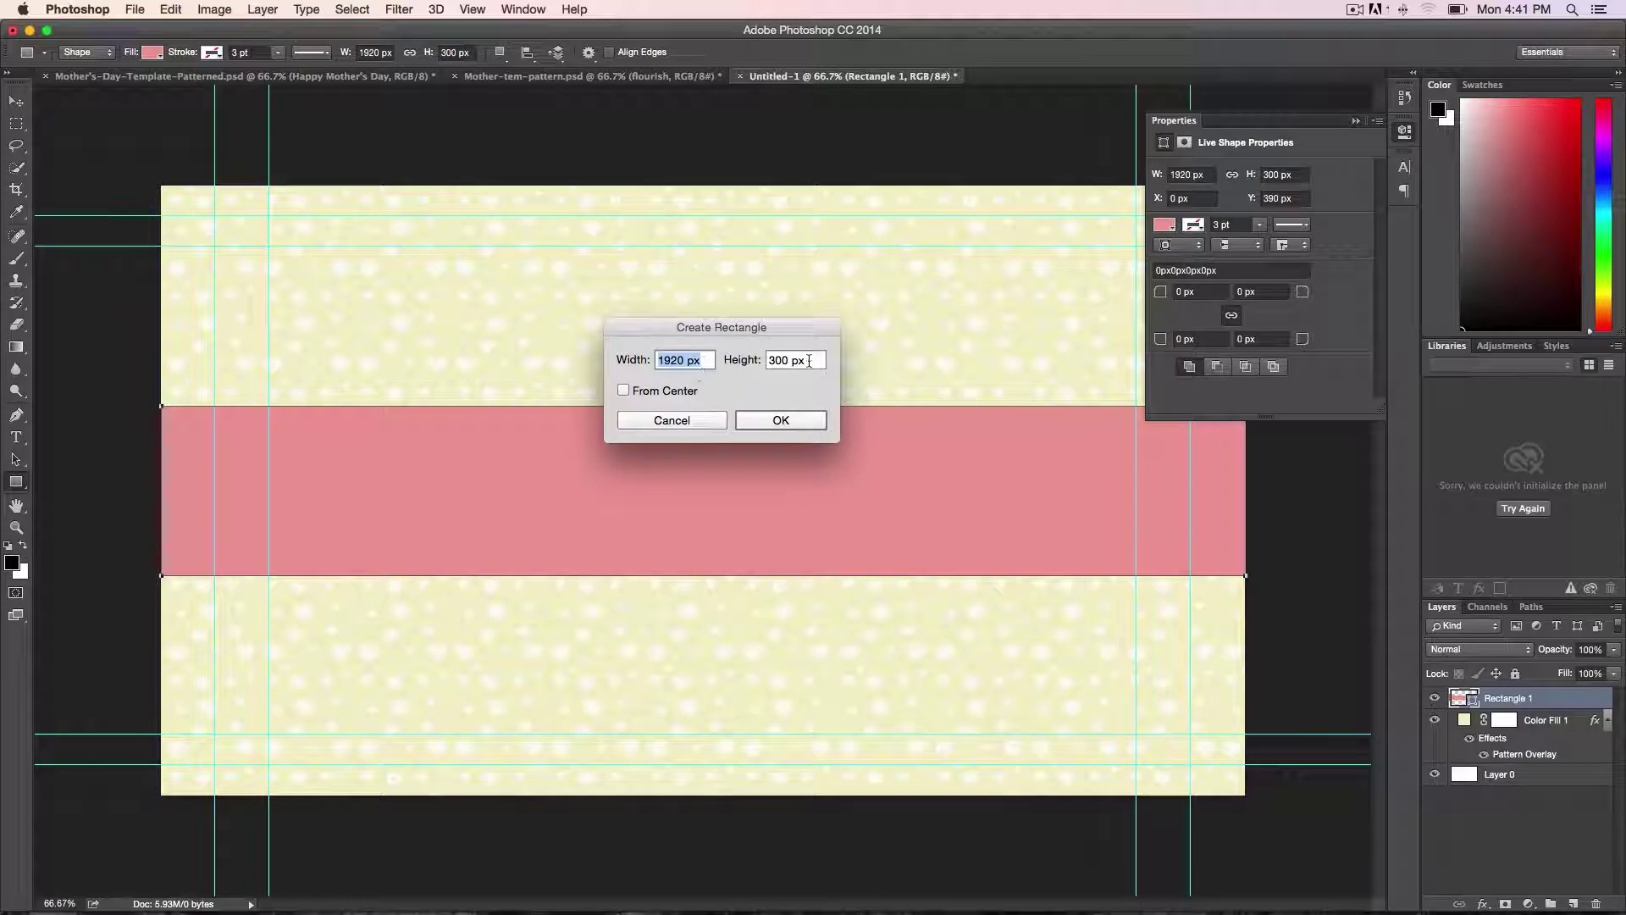
pyautogui.press('Tab')
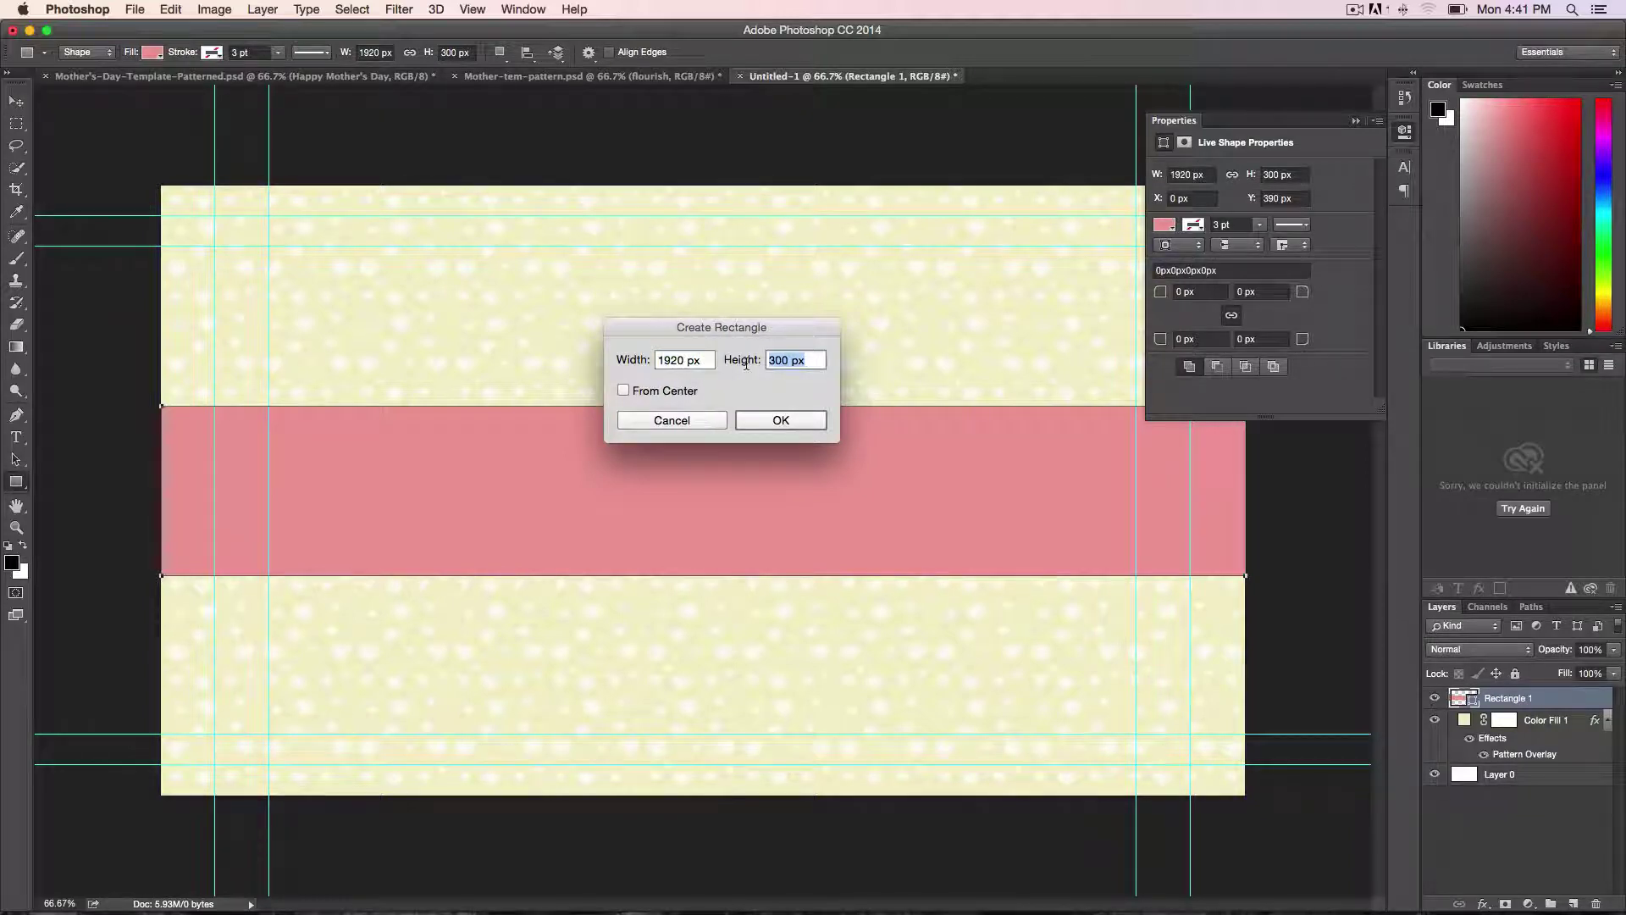
pyautogui.write('10')
pyautogui.click(750, 425)
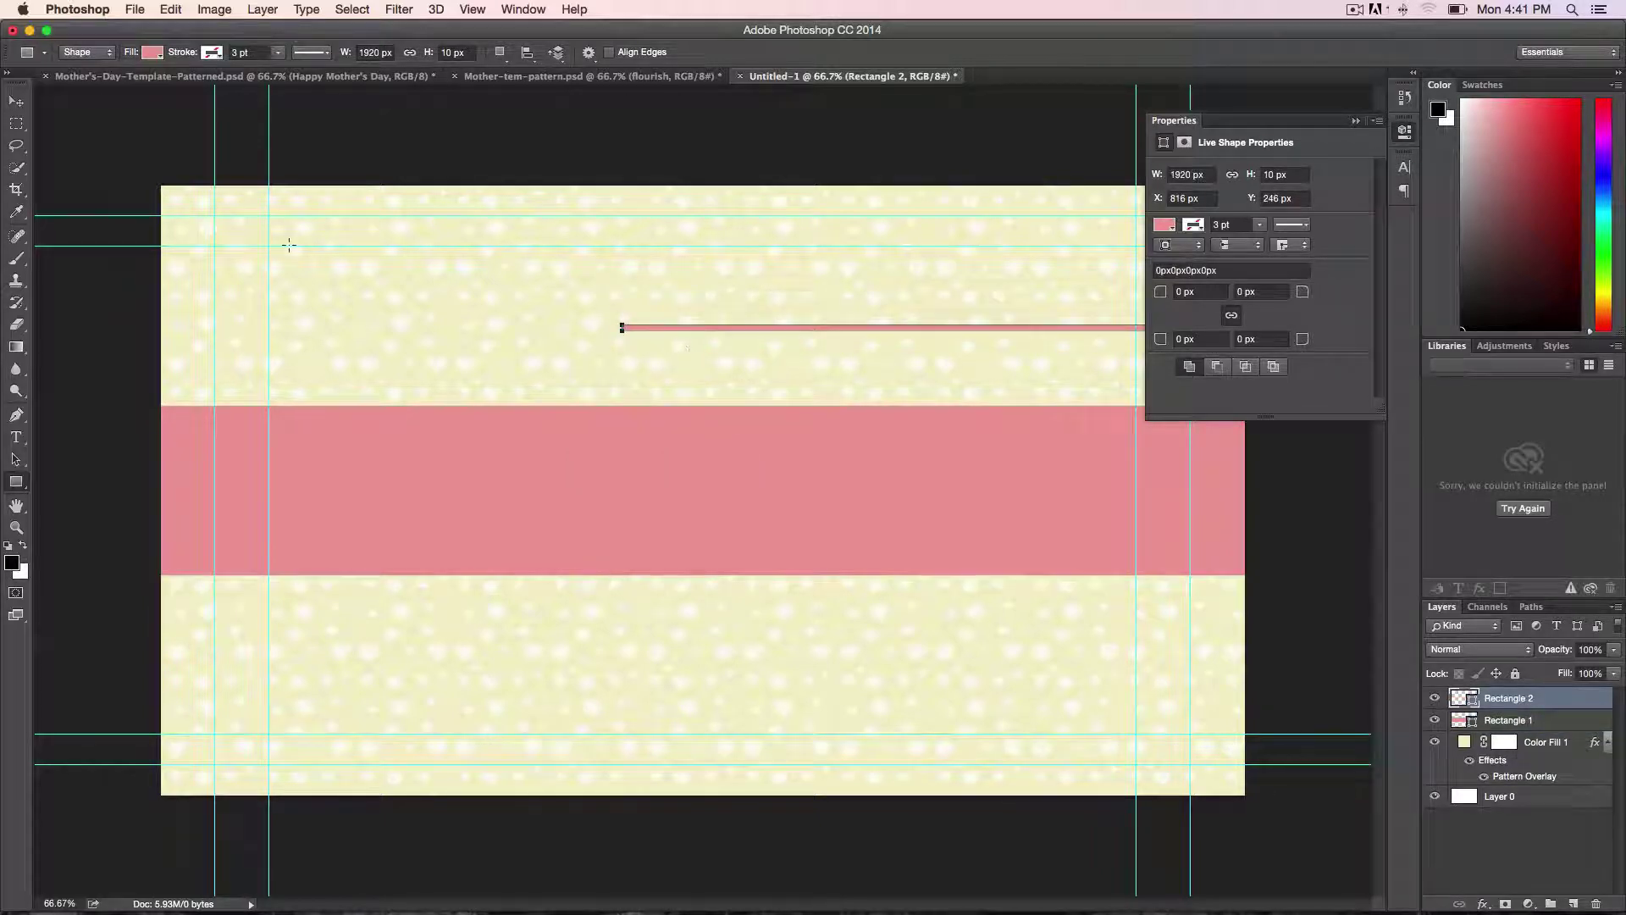
# Step: Change the thin rectangle's fill to white
pyautogui.click(152, 53)
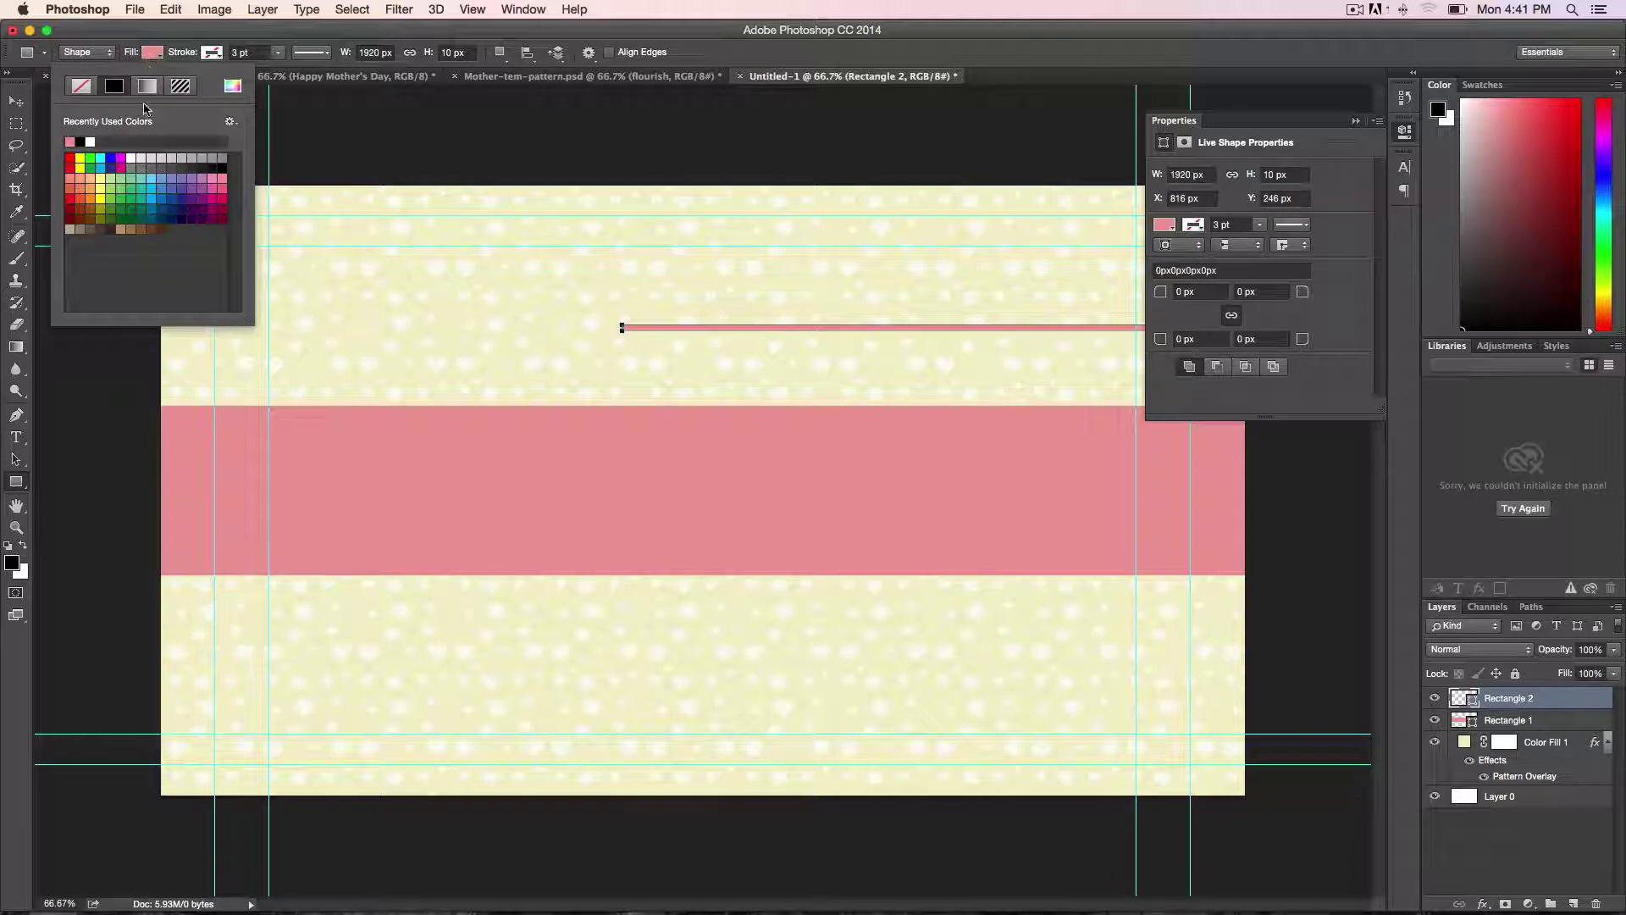
pyautogui.click(90, 141)
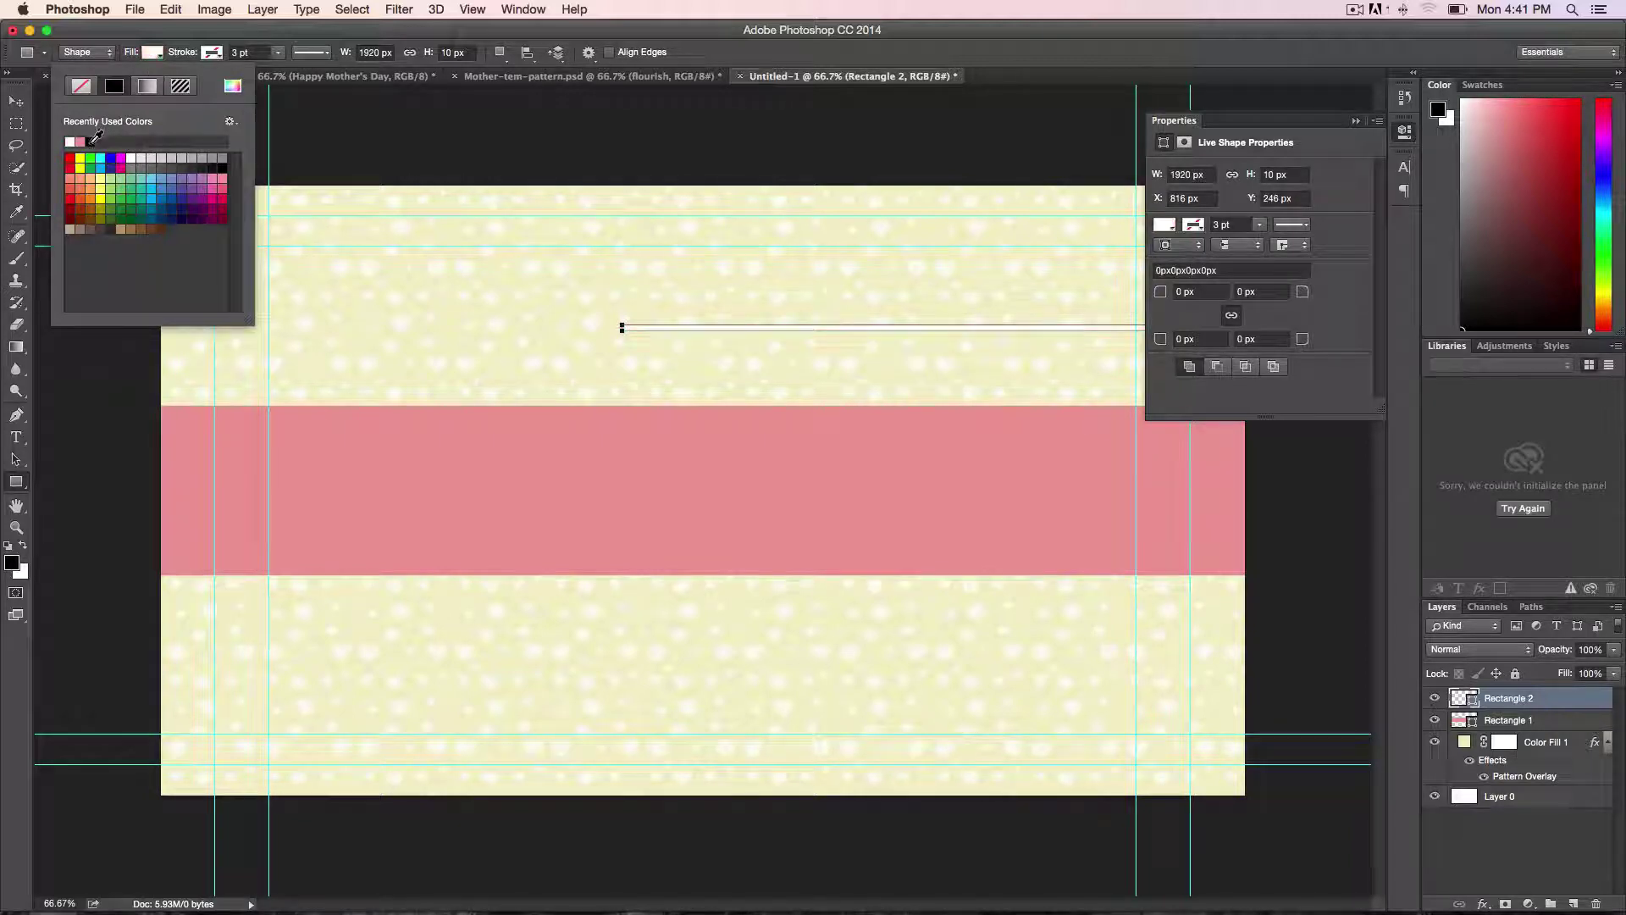
pyautogui.click(27, 103)
pyautogui.click(28, 103)
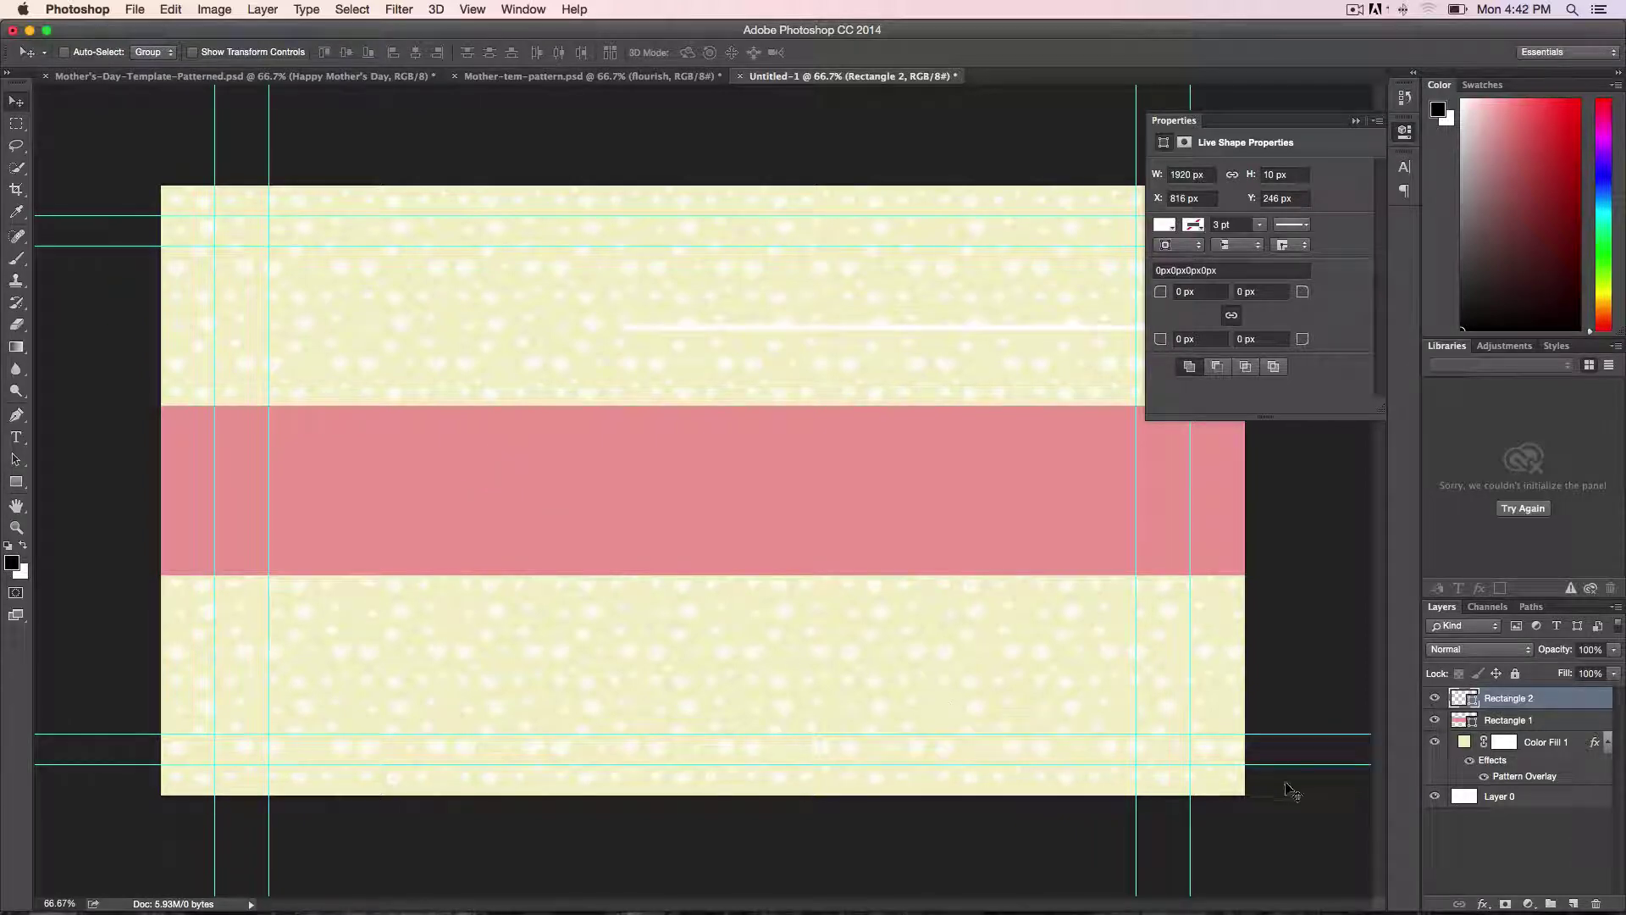
# Step: Load the pink band's outline as a selection and align the white stripe to its horizontal center and top edge
pyautogui.press('super')
pyautogui.keyDown('super'); pyautogui.click(1468, 722); pyautogui.keyUp('super')
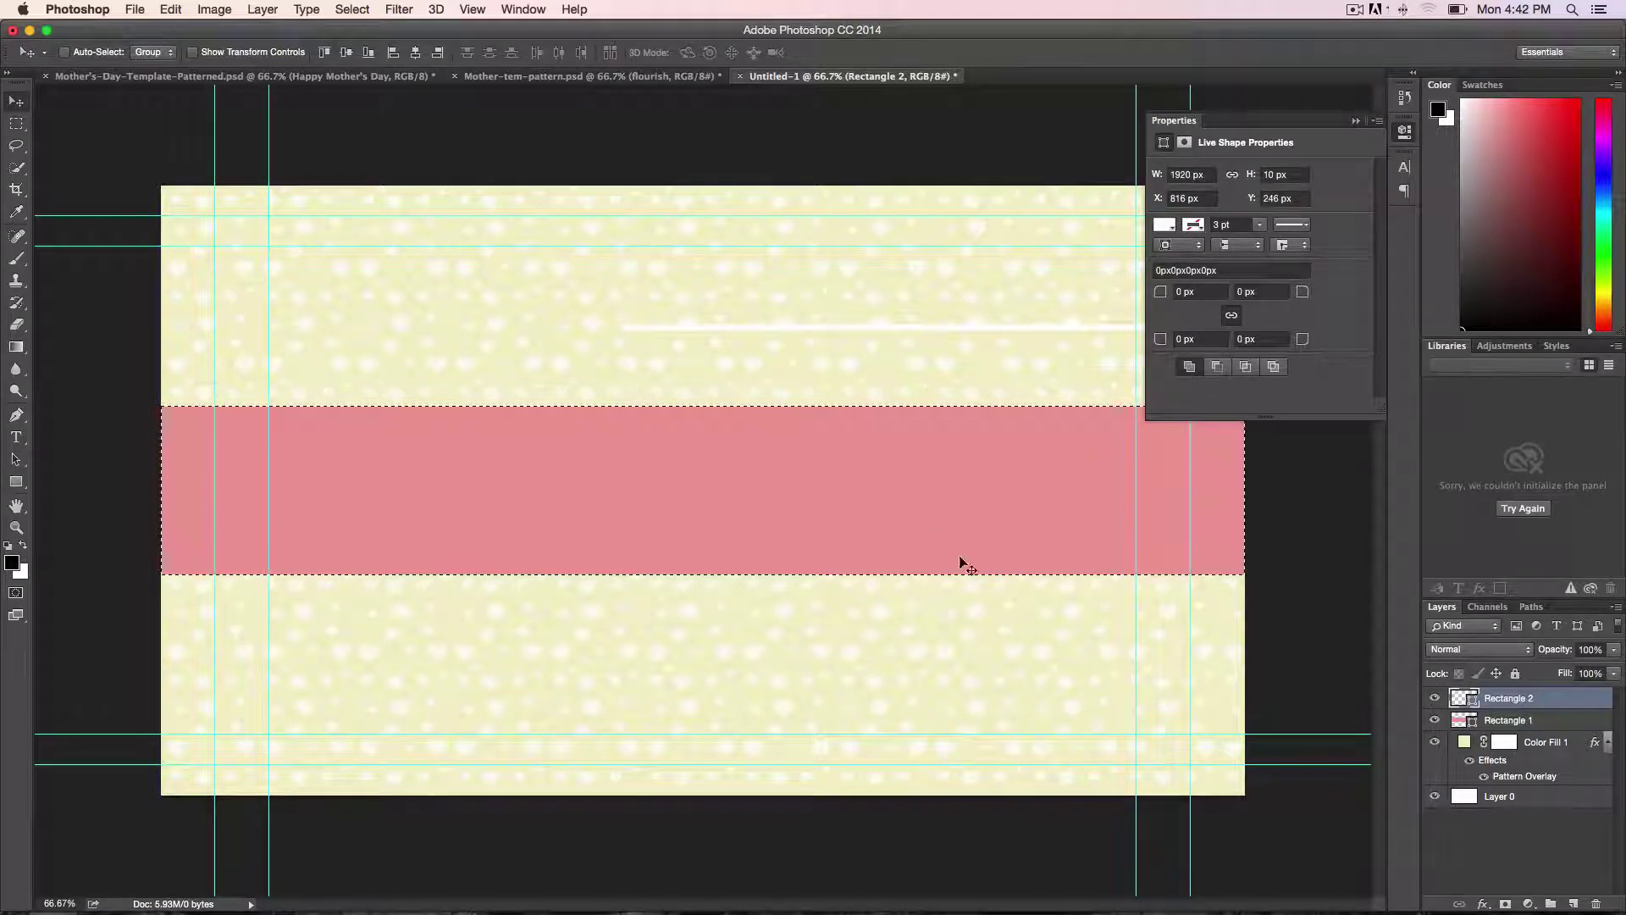
pyautogui.click(347, 52)
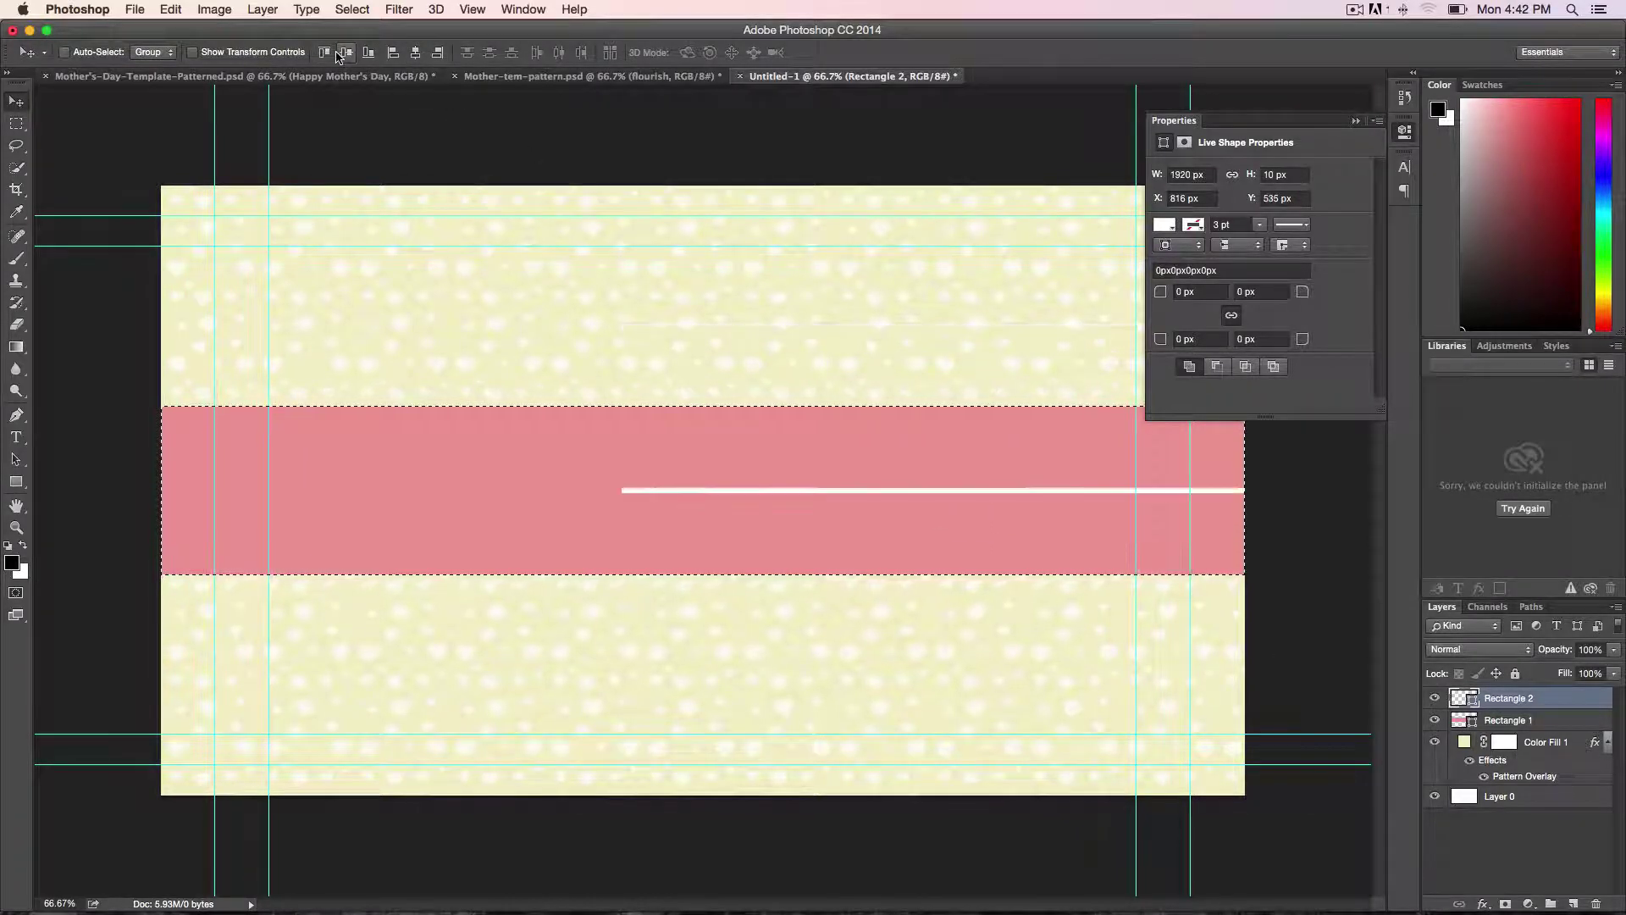
pyautogui.click(413, 55)
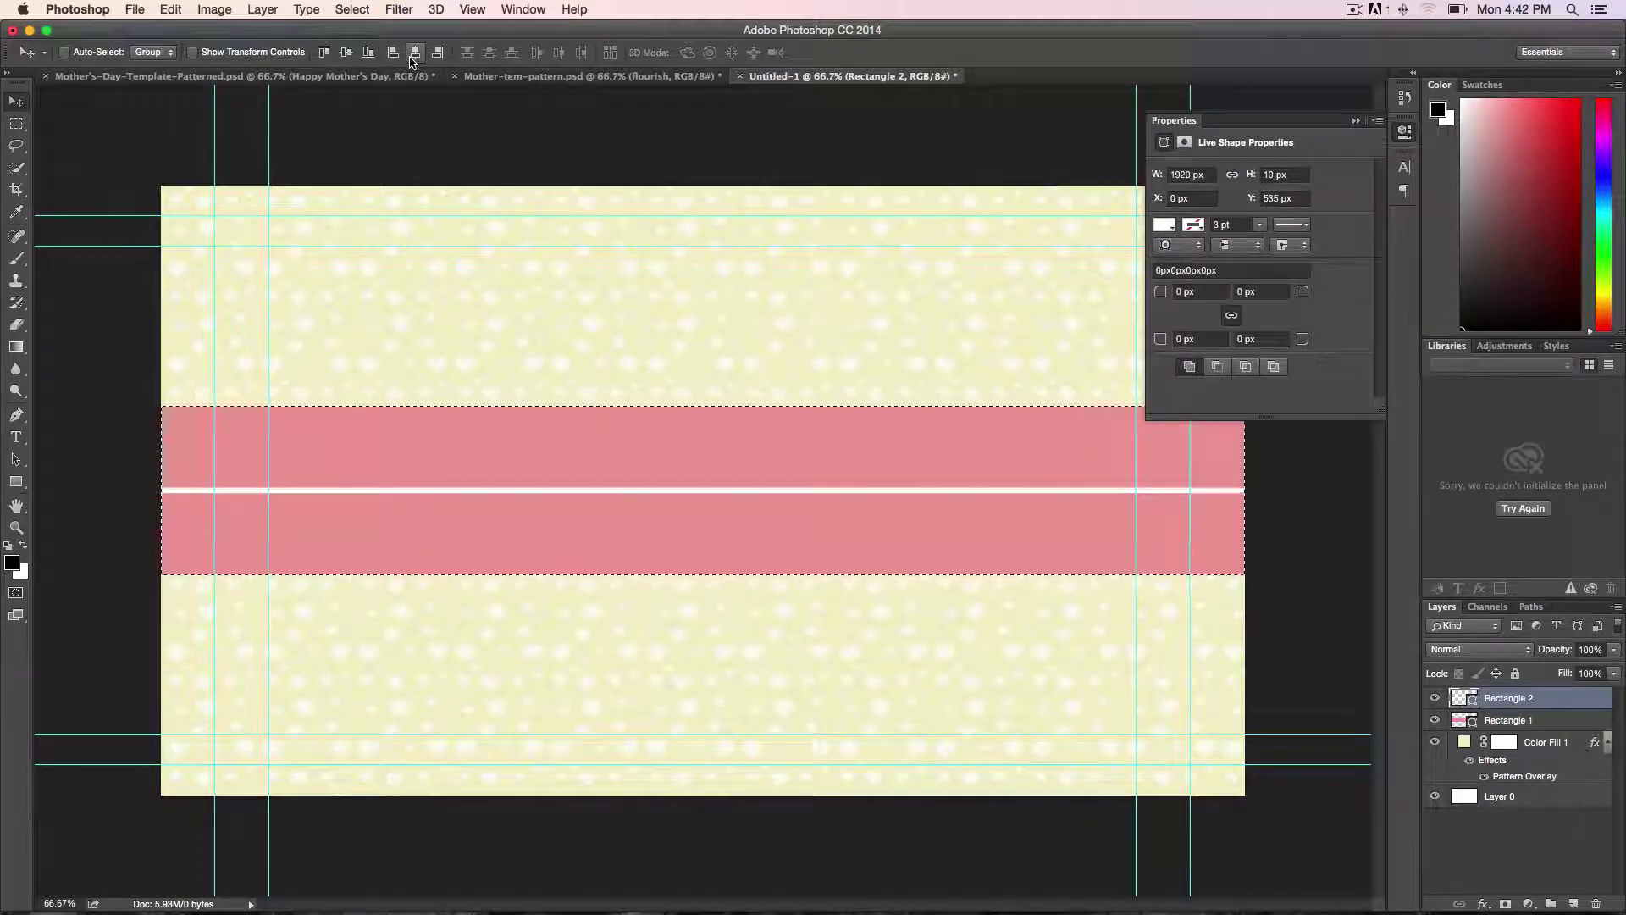
pyautogui.click(326, 53)
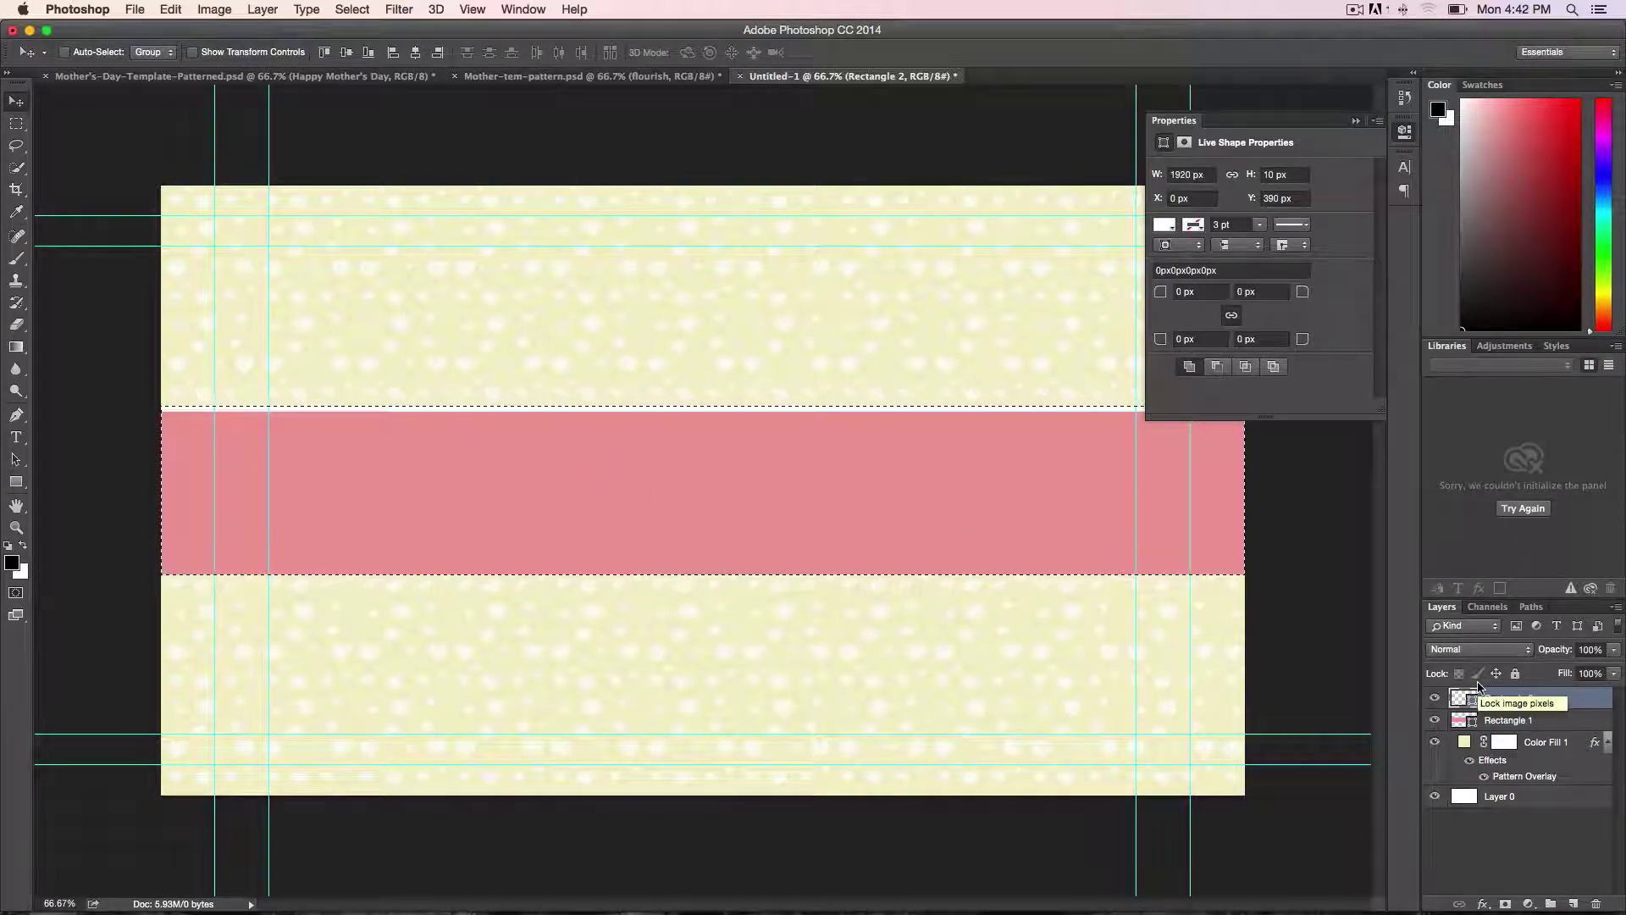
# Step: Duplicate the white stripe, align the copy to the pink band's bottom edge and clear the selection
pyautogui.press('super+j')
pyautogui.keyDown('super'); pyautogui.click(1458, 742); pyautogui.keyUp('super')
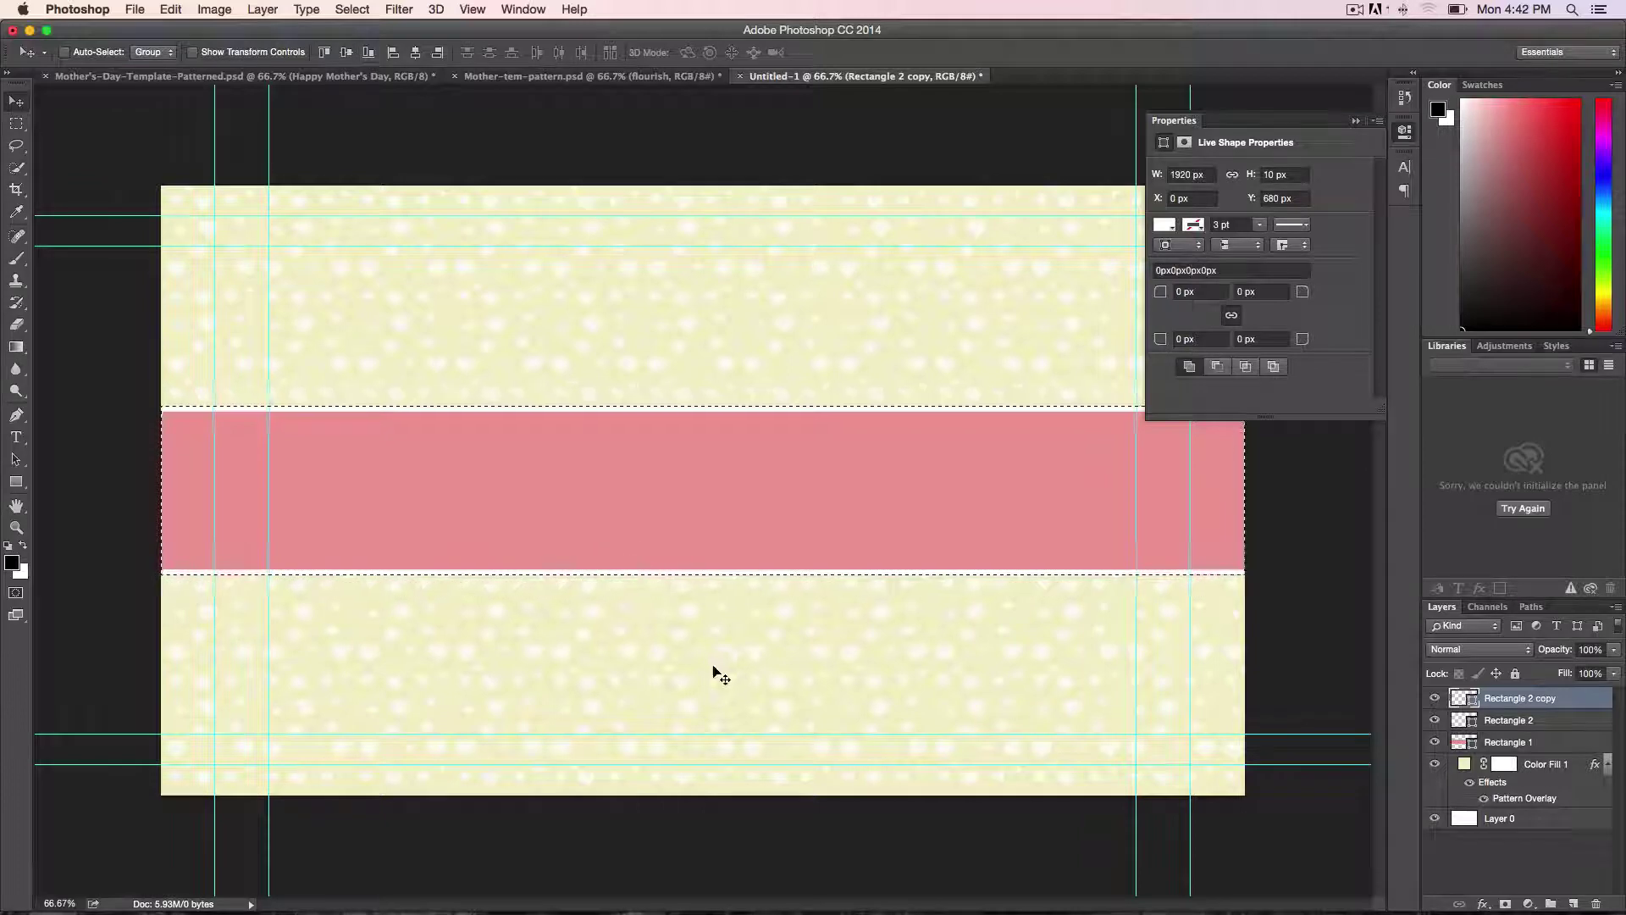
pyautogui.press('super+d')
# Step: Move the lower white stripe up inside the pink band to Y 660 px
pyautogui.hotkey('shift', 'Down')
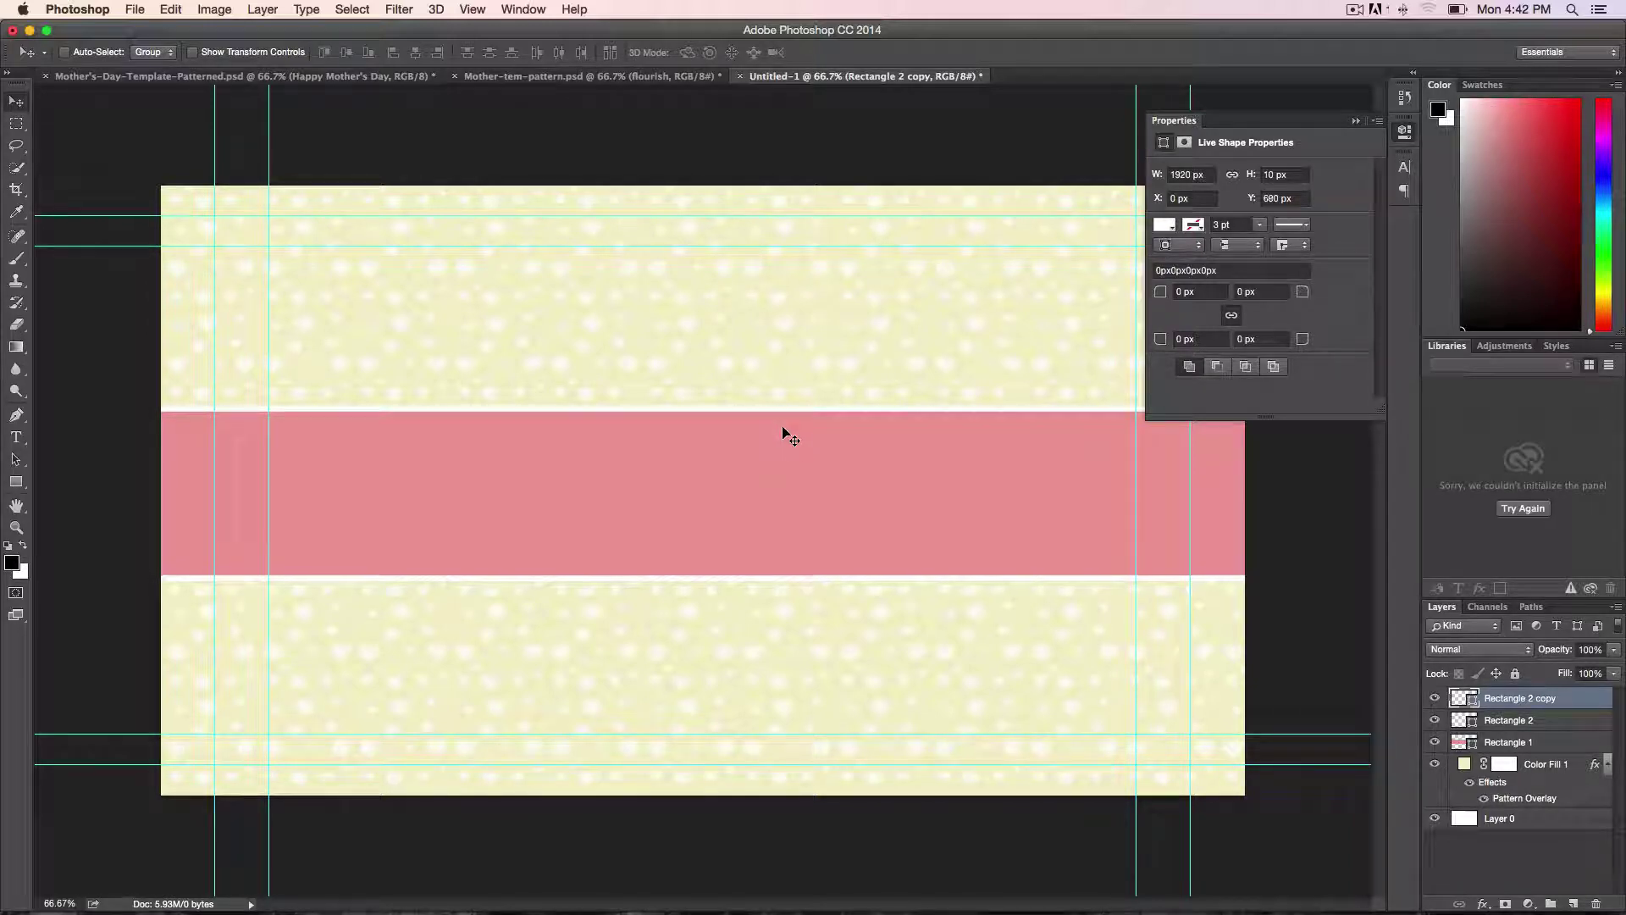
pyautogui.hotkey('shift', 'Up')
pyautogui.hotkey('shift', 'Up')
pyautogui.hotkey('shift', 'Up')
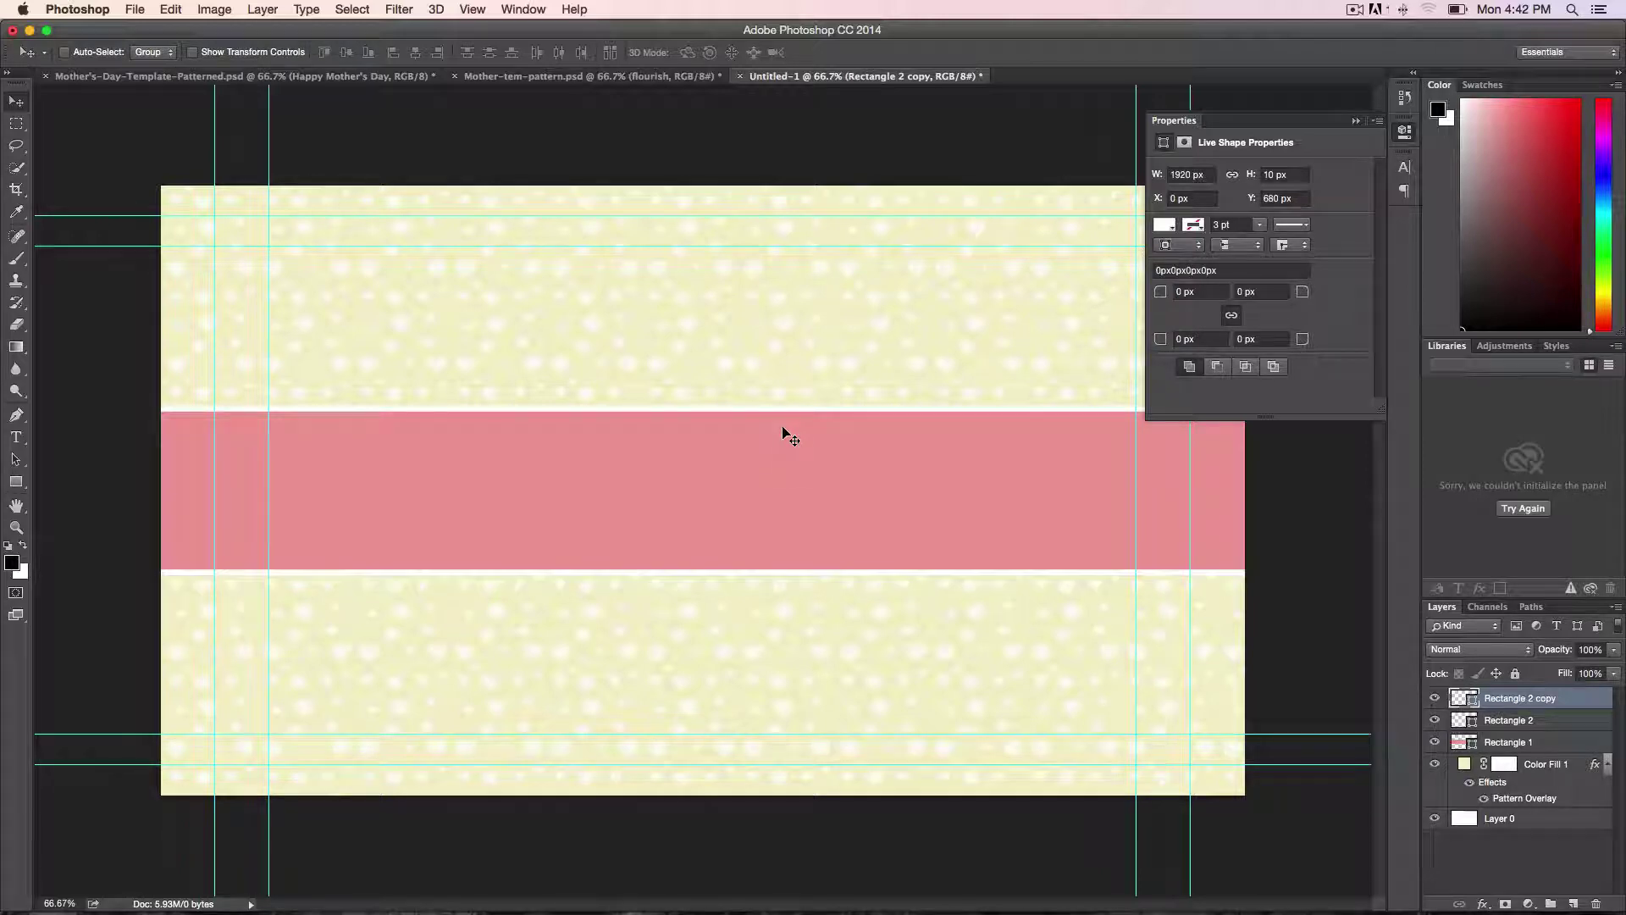
pyautogui.hotkey('shift', 'Up')
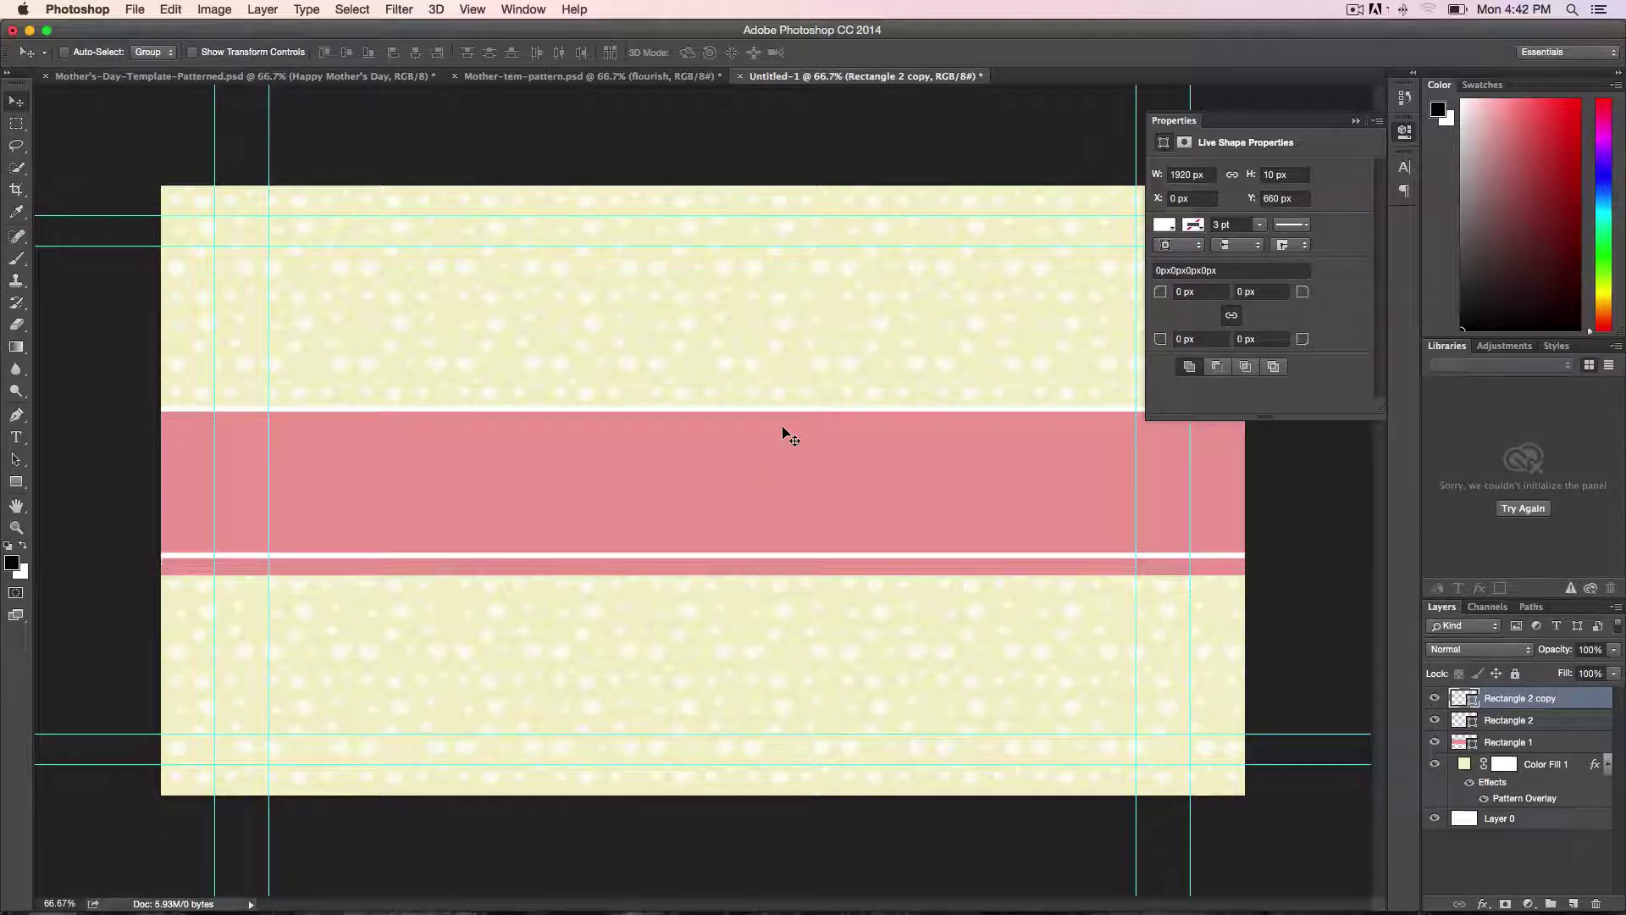
# Step: Move the upper white stripe down inside the pink band to Y 420 px
pyautogui.click(1519, 727)
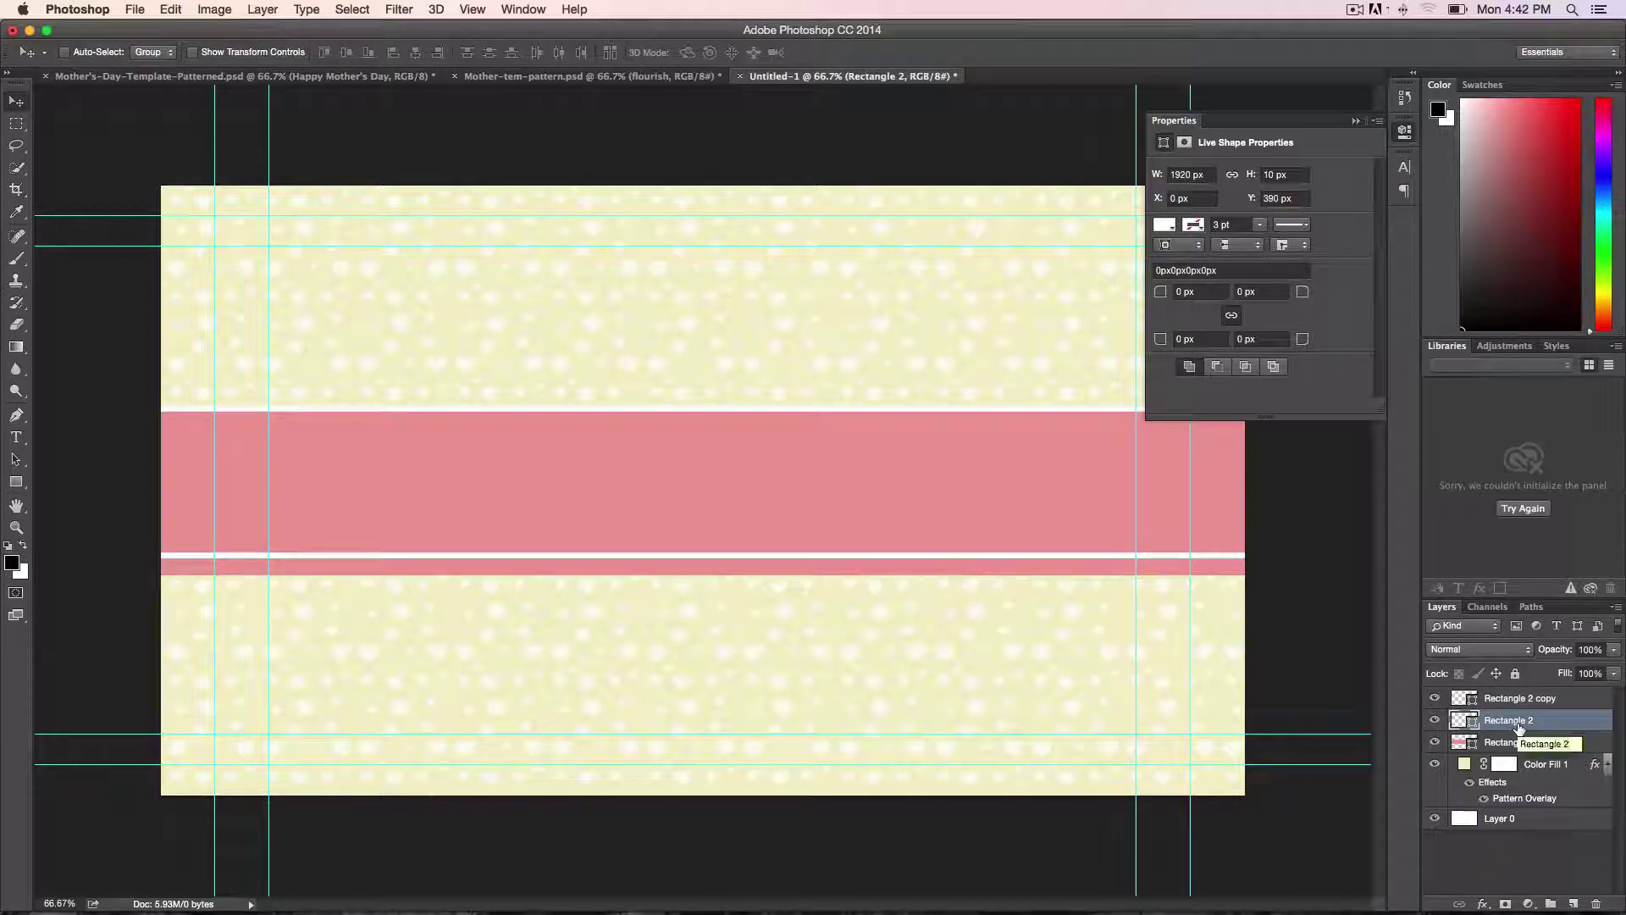
pyautogui.hotkey('shift', 'Down')
pyautogui.hotkey('shift', 'Down')
pyautogui.hotkey('shift', 'Down')
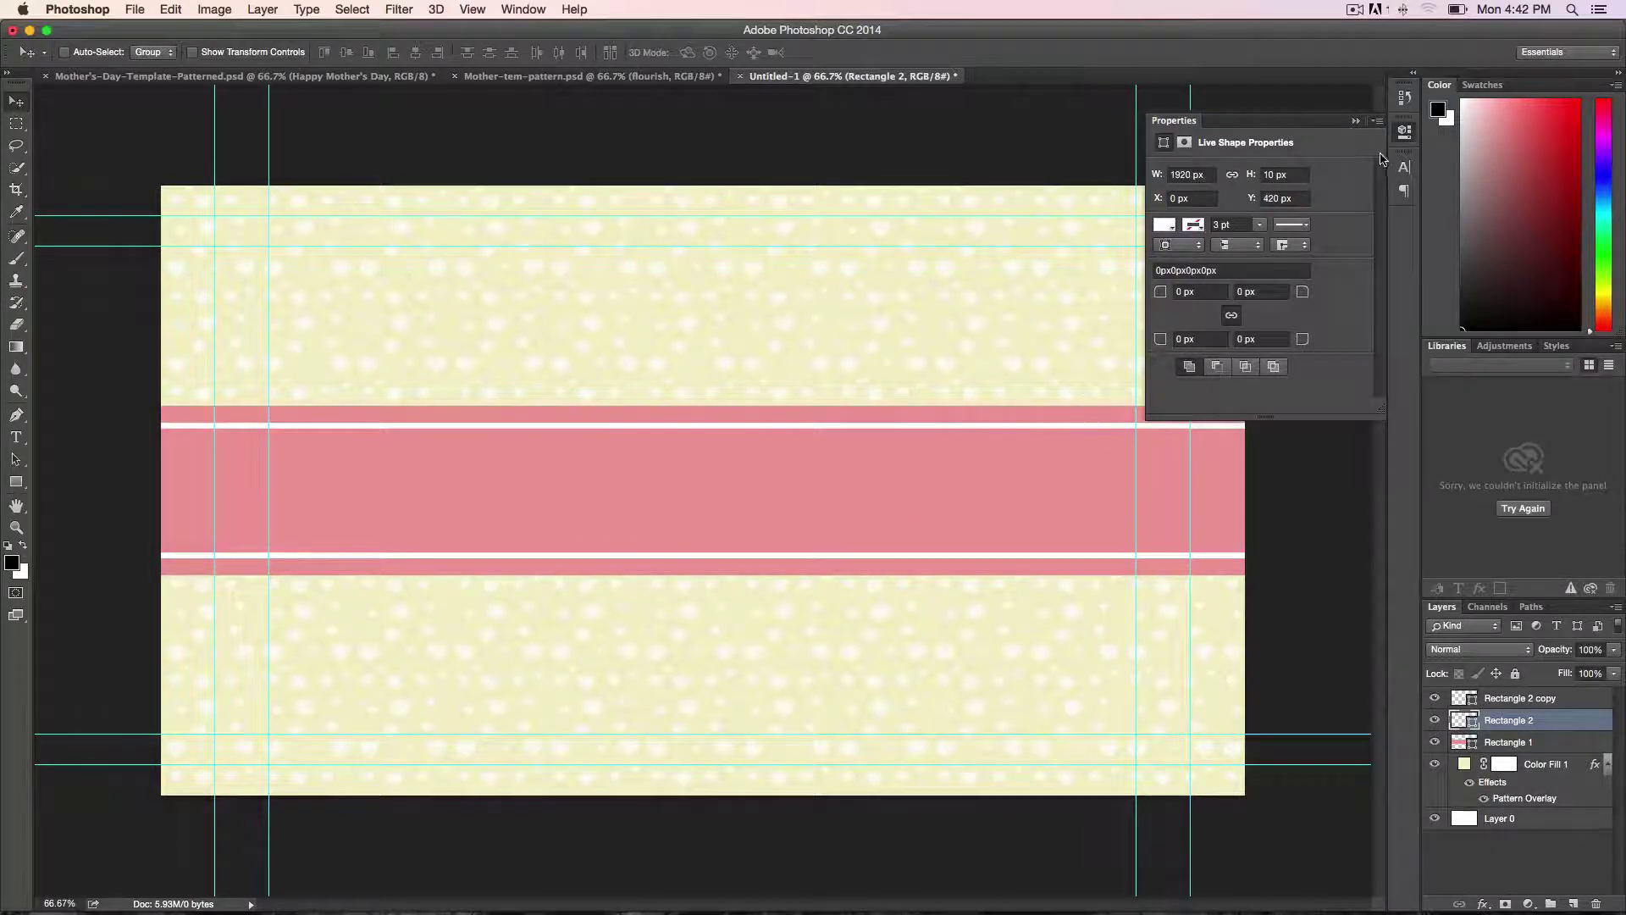
# Step: Fill a new layer above both stripes with the dark texture_3b grunge pattern and set its blend mode to Overlay
pyautogui.click(1519, 698)
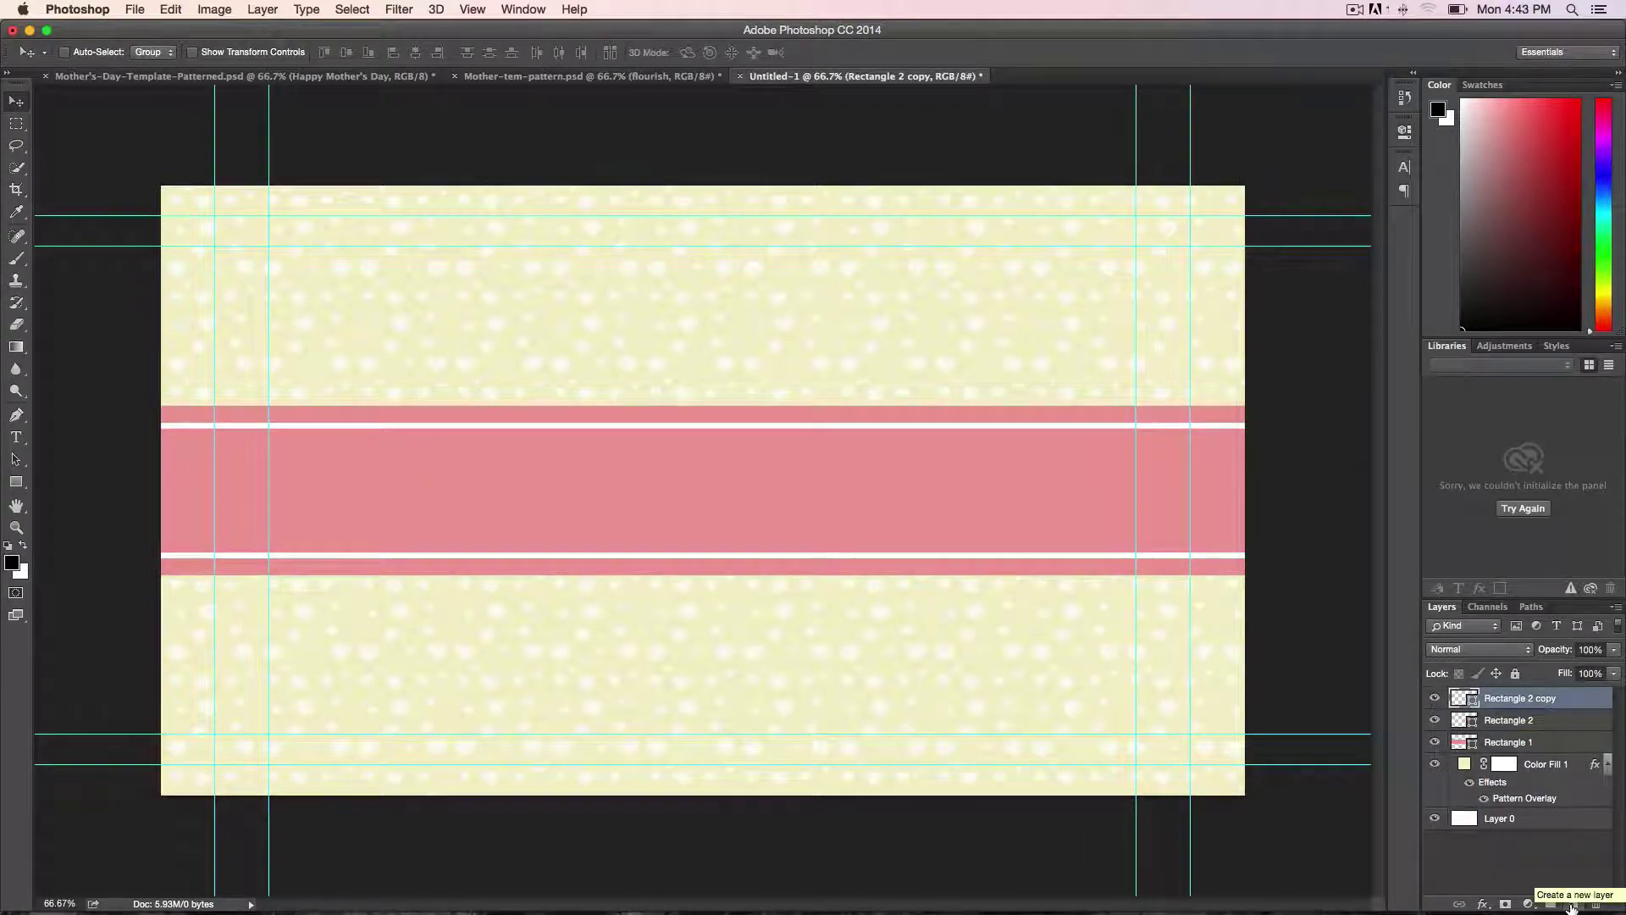
pyautogui.click(1572, 904)
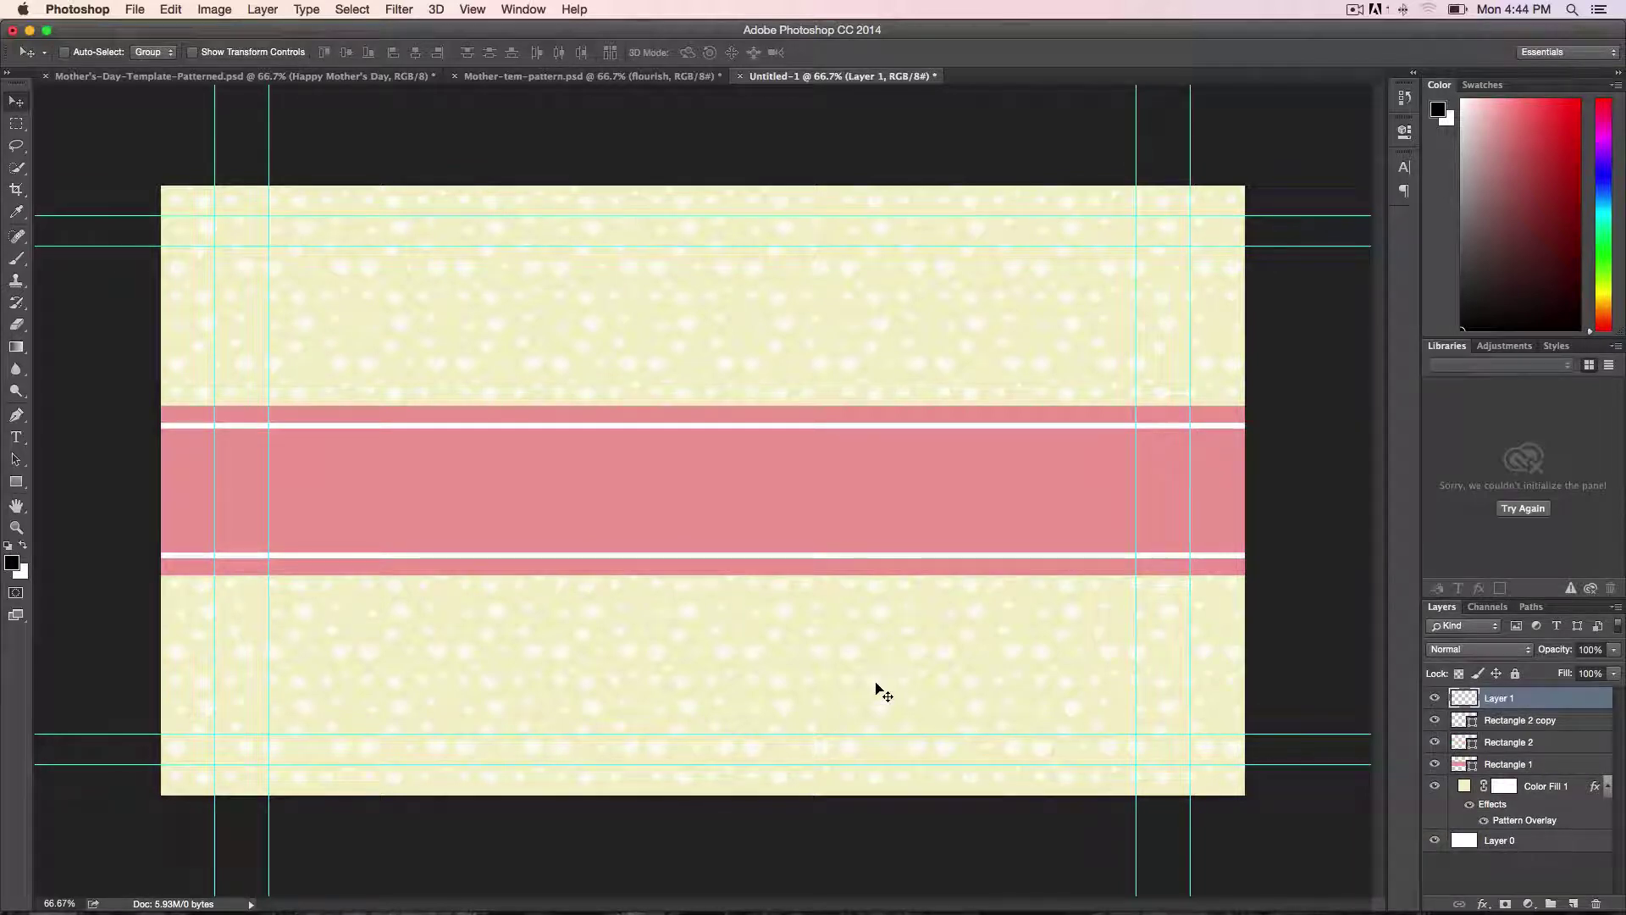
pyautogui.press('i')
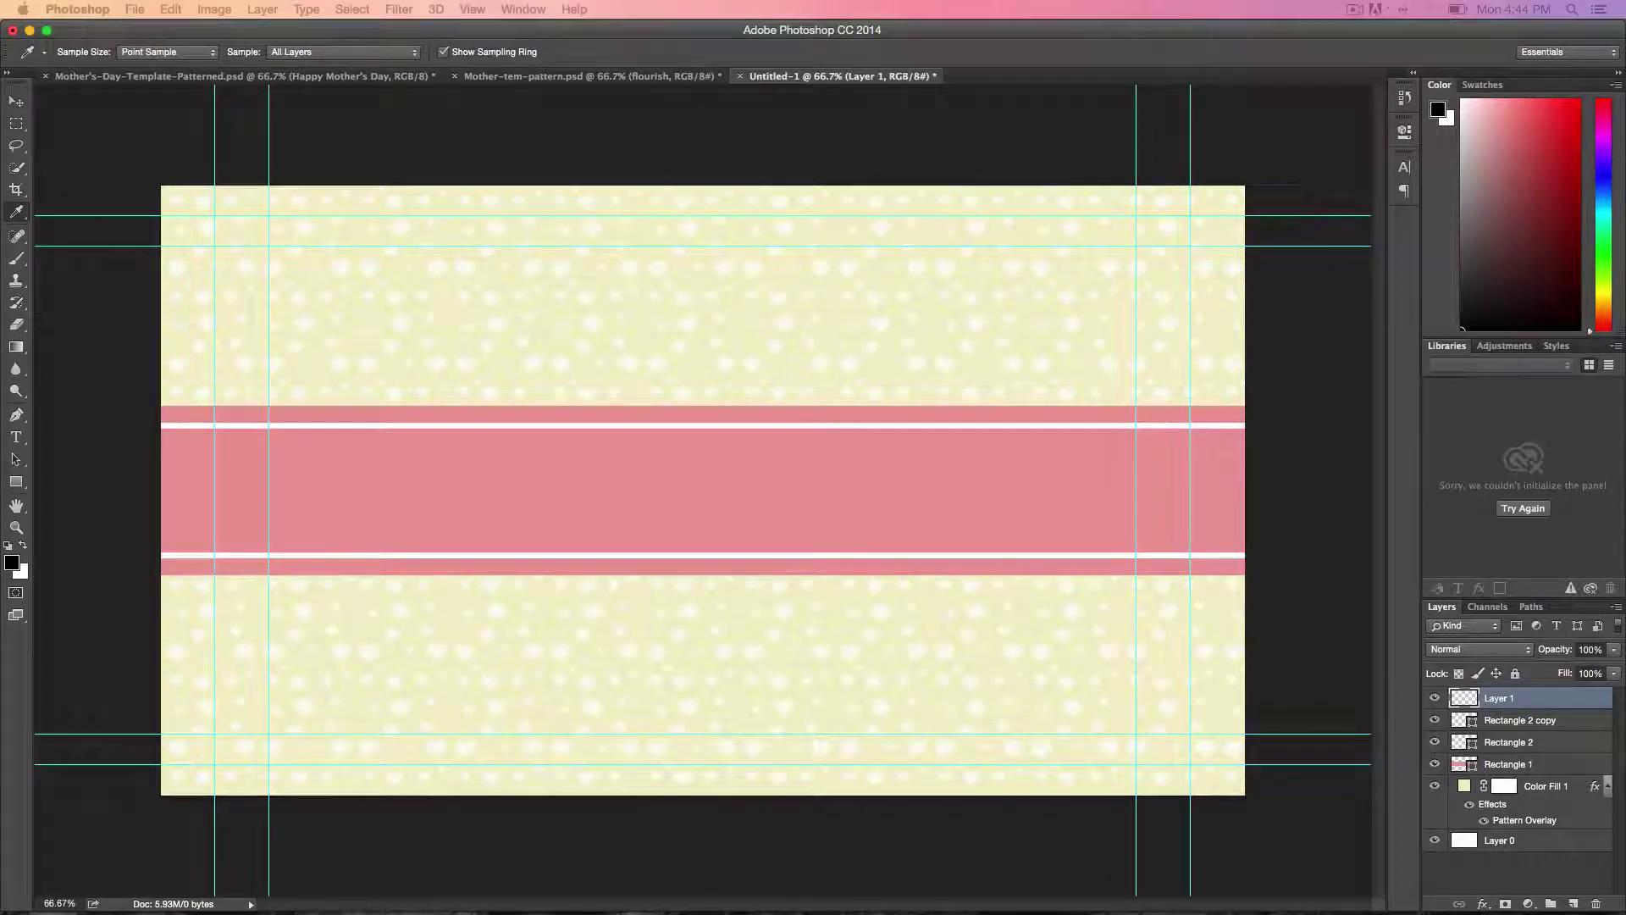
pyautogui.hotkey('shift', 'F5')
pyautogui.click(1062, 429)
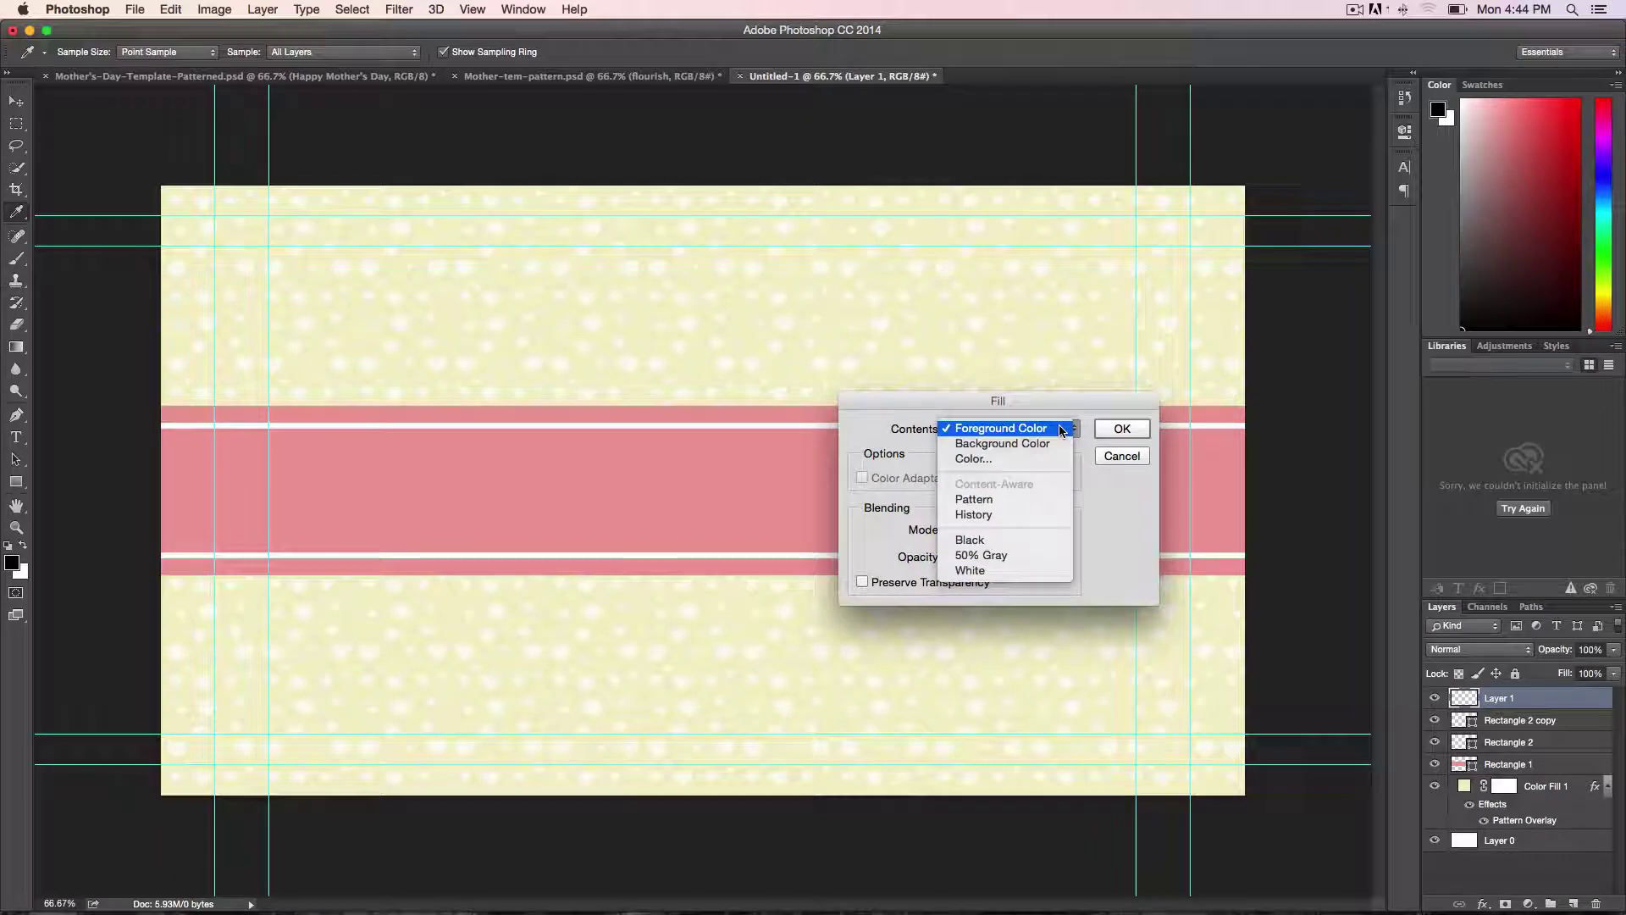
pyautogui.click(1023, 499)
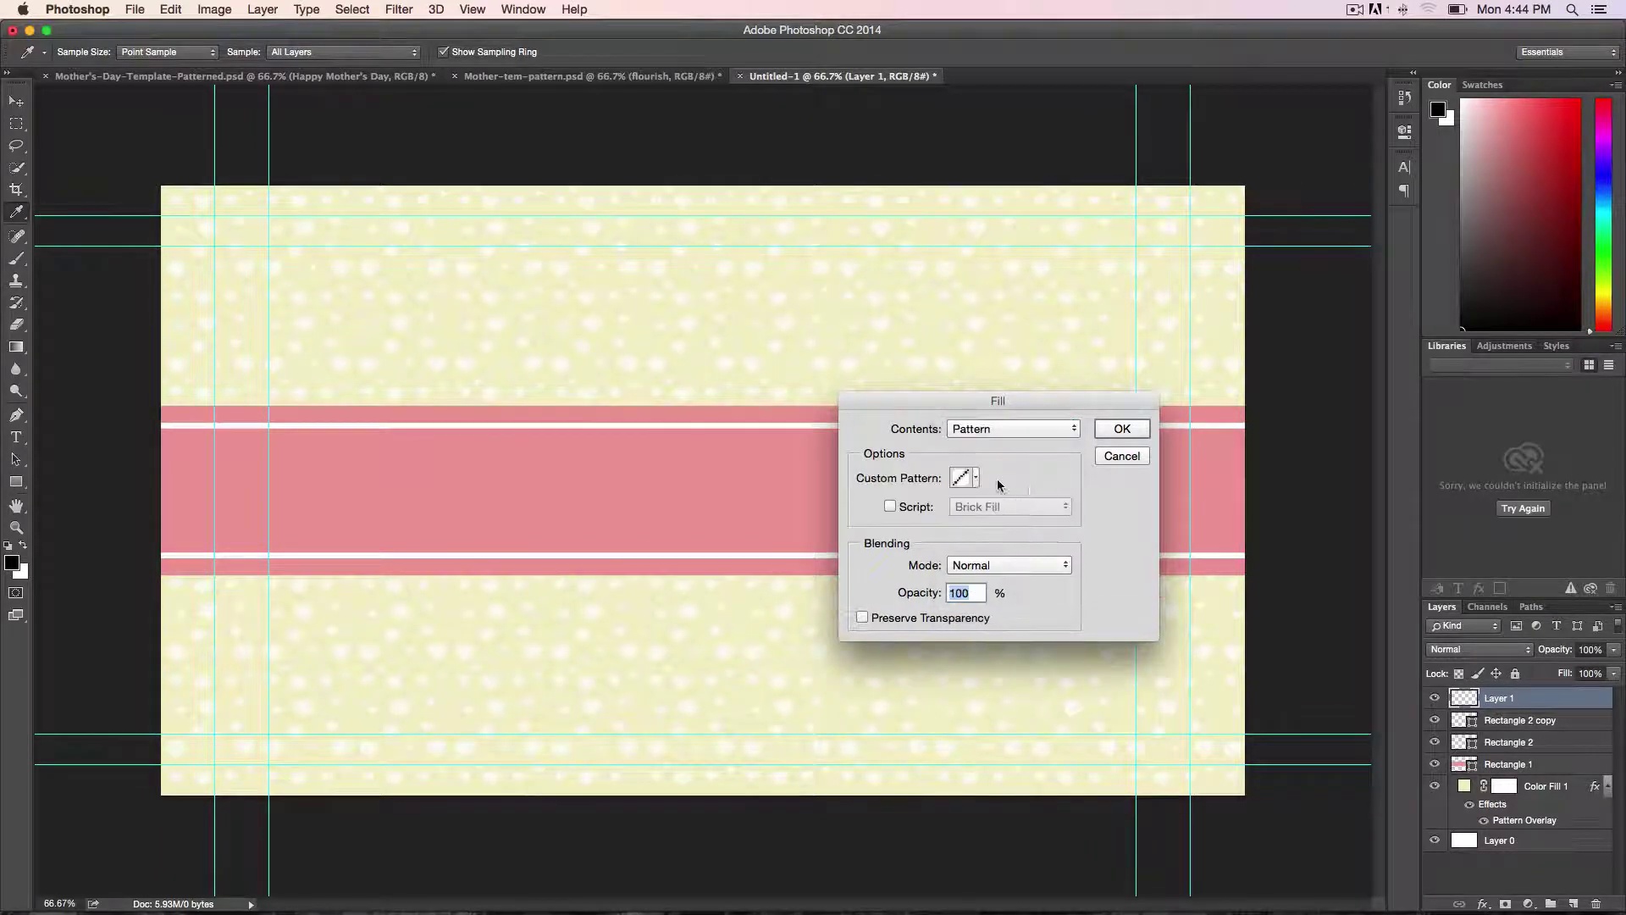
pyautogui.click(976, 477)
pyautogui.click(879, 548)
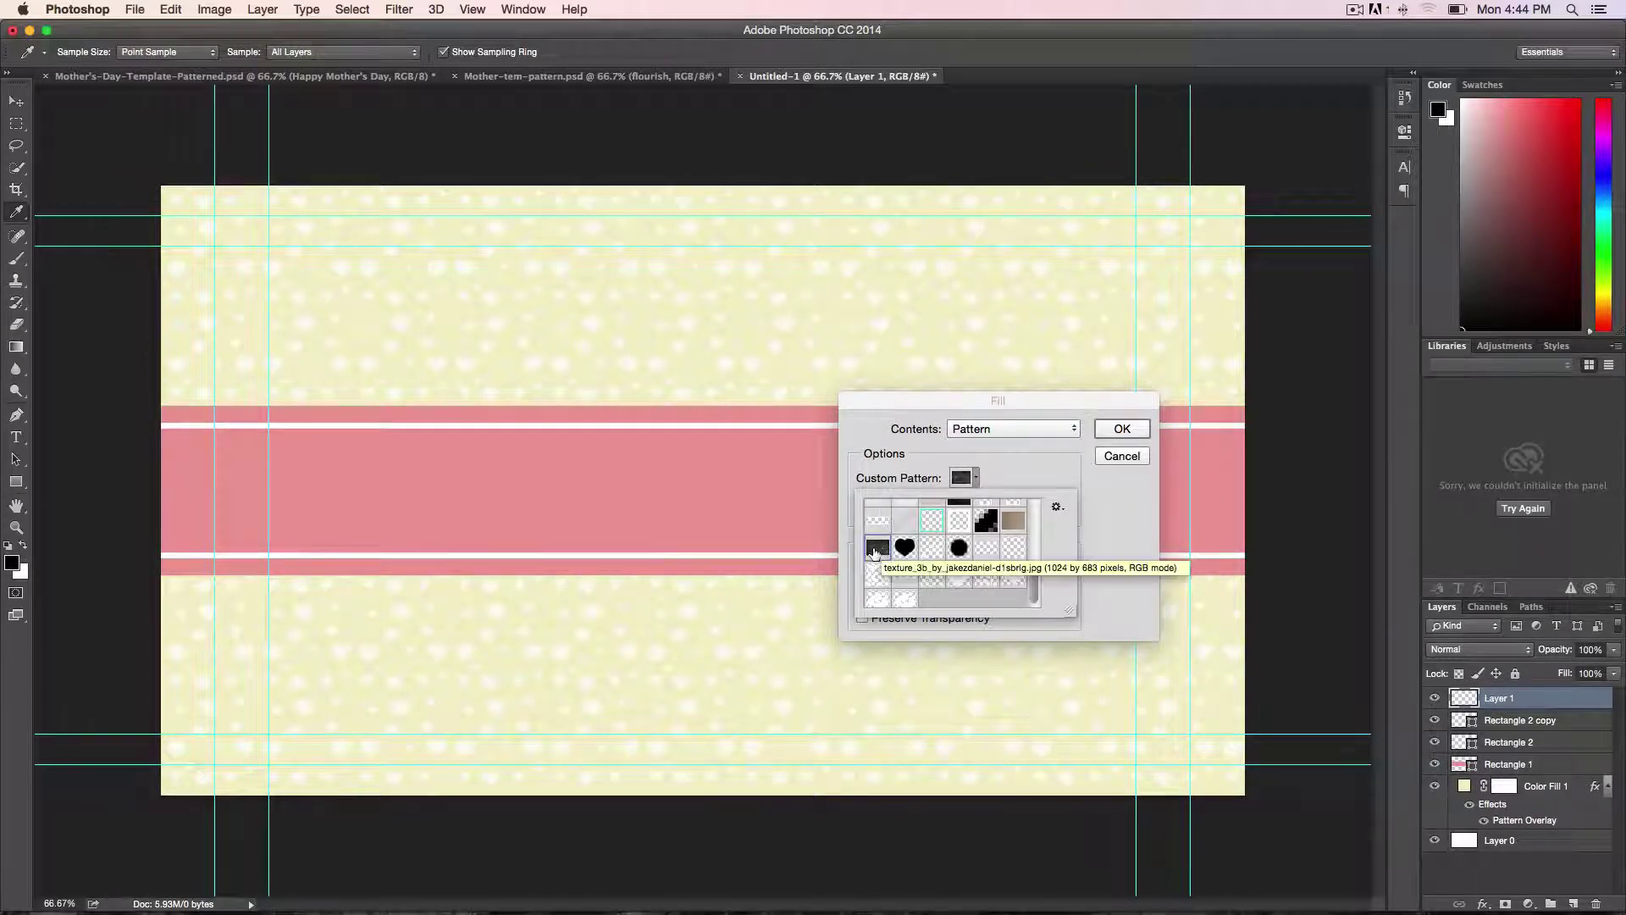
pyautogui.click(1123, 429)
pyautogui.press('v')
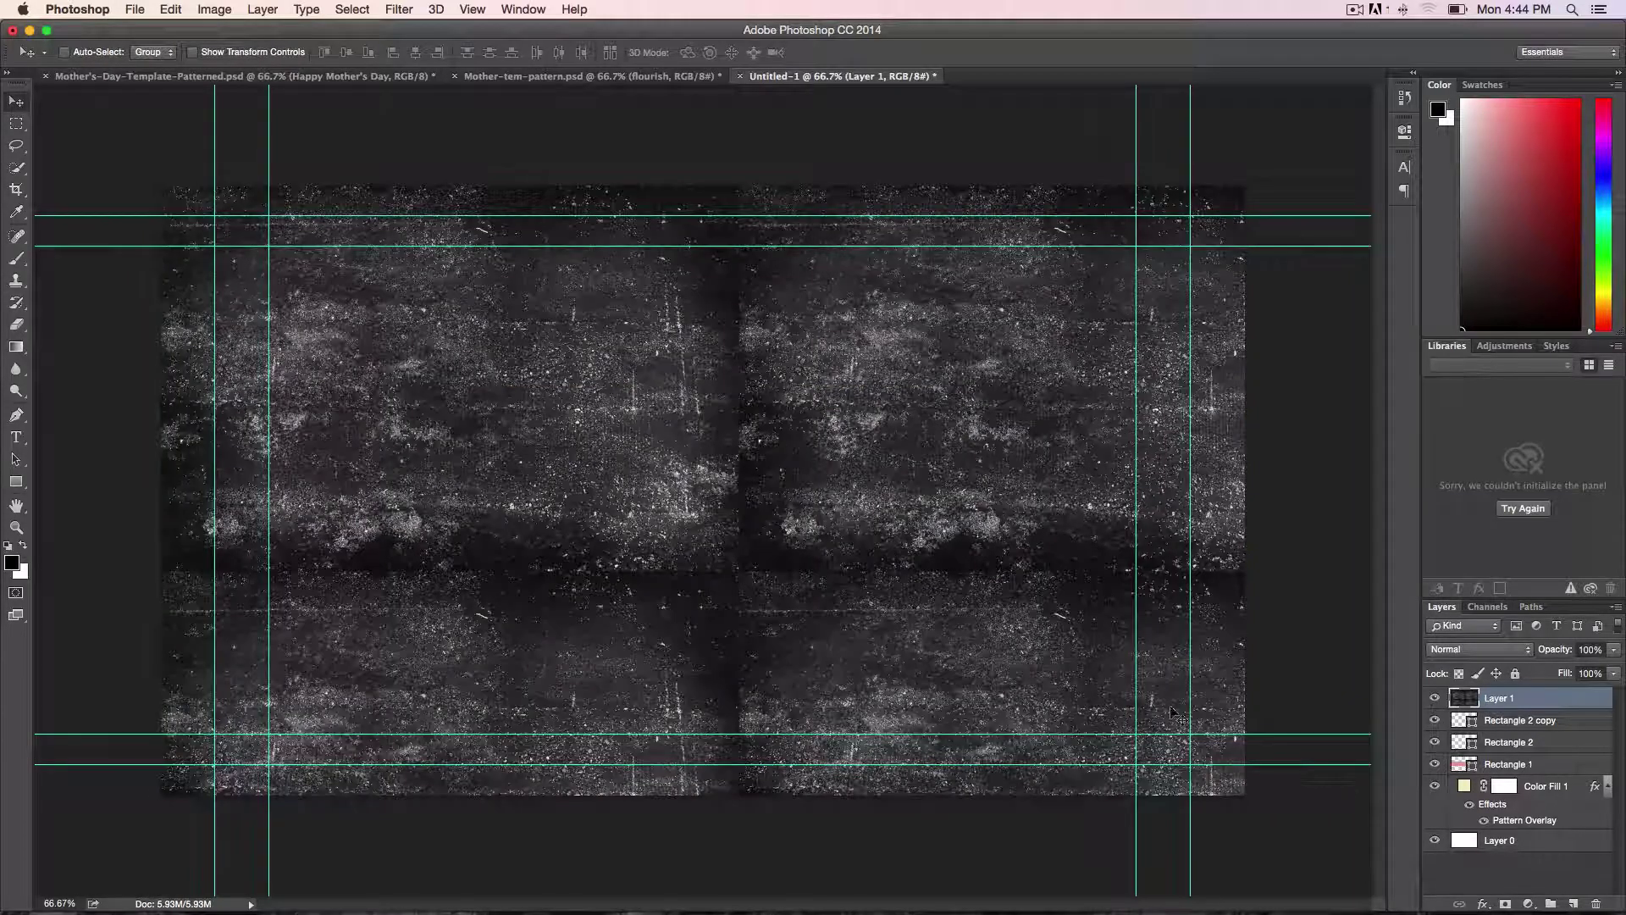
pyautogui.click(1495, 649)
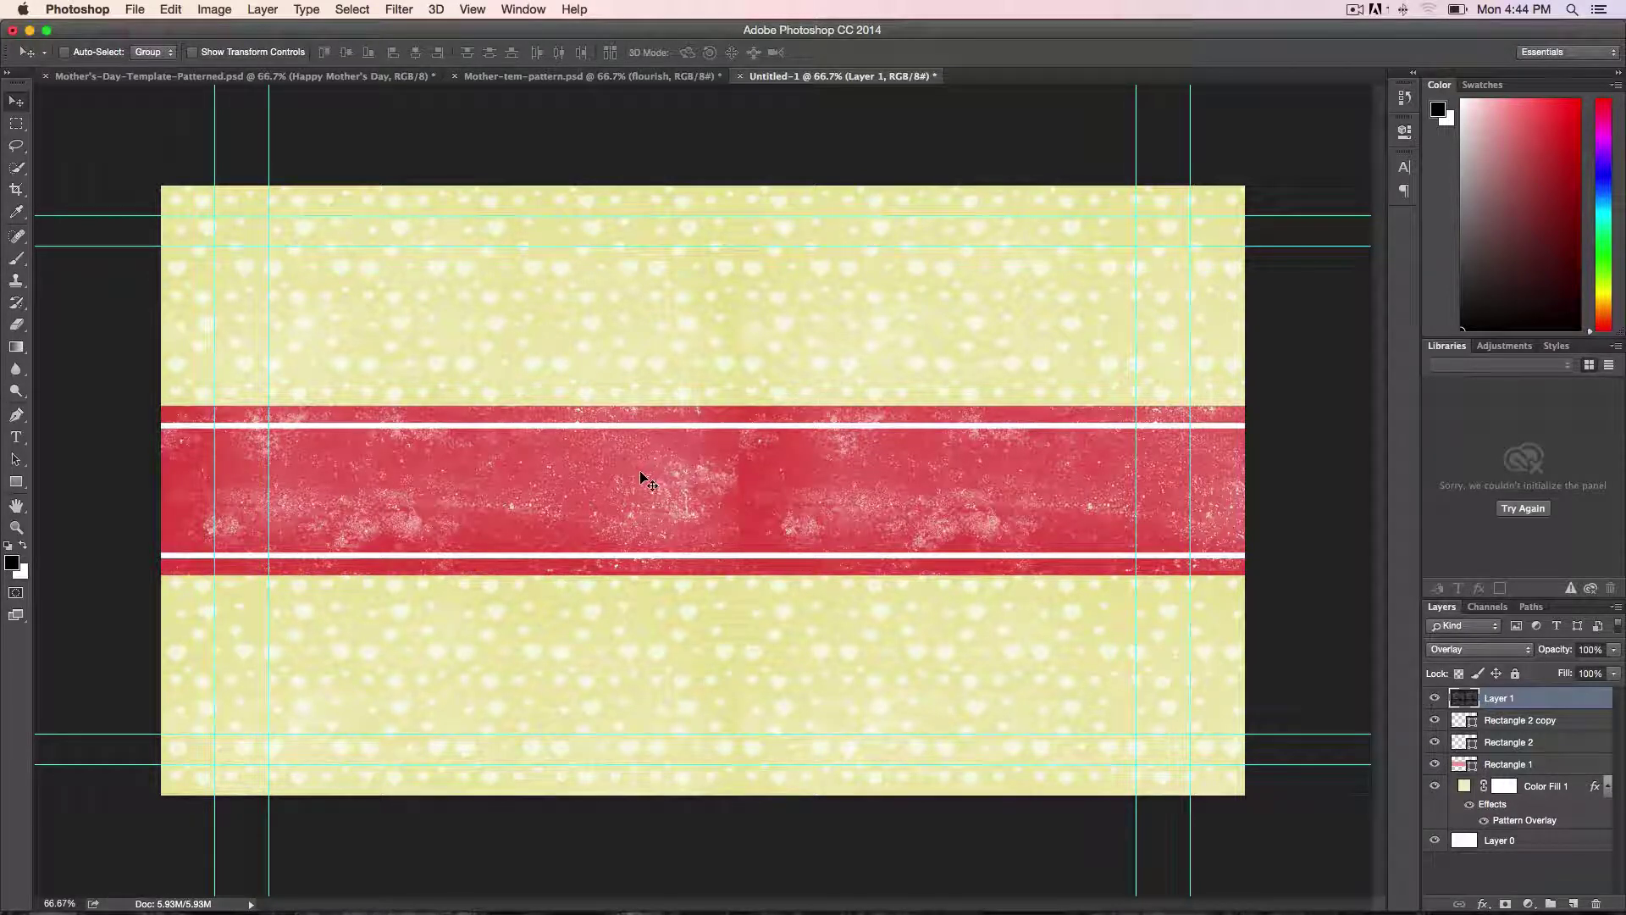
# Step: Switch to Safari, examine the adobe photoshop brush v1.0.1 pack page on the Nera Studio site, and return to Photoshop
pyautogui.press('super+Tab')
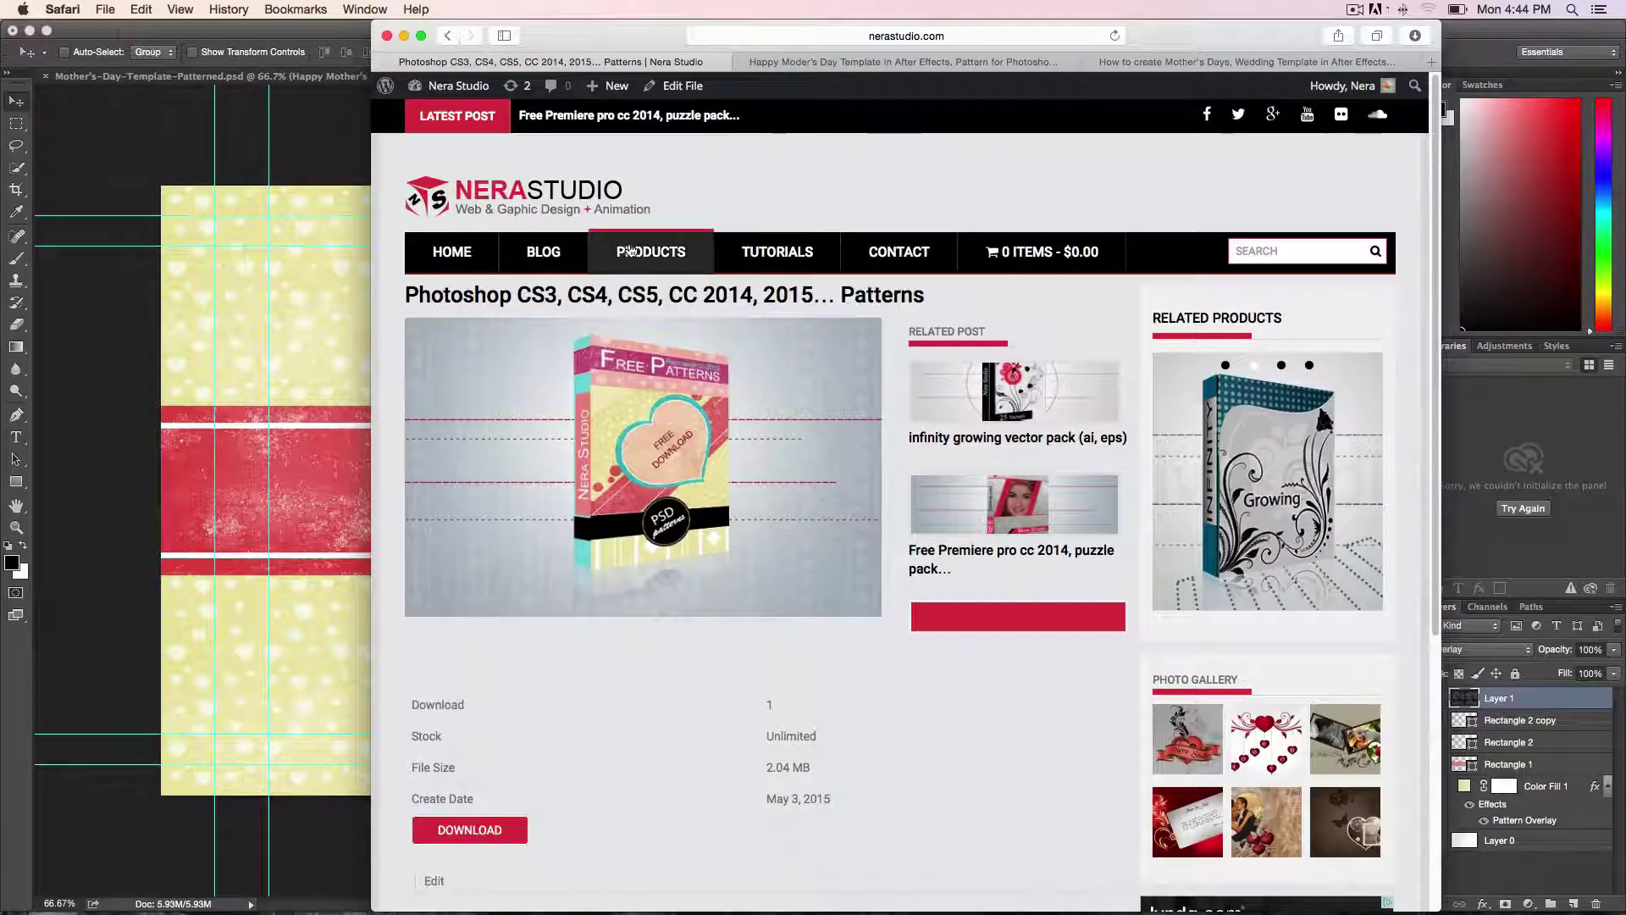
pyautogui.click(531, 191)
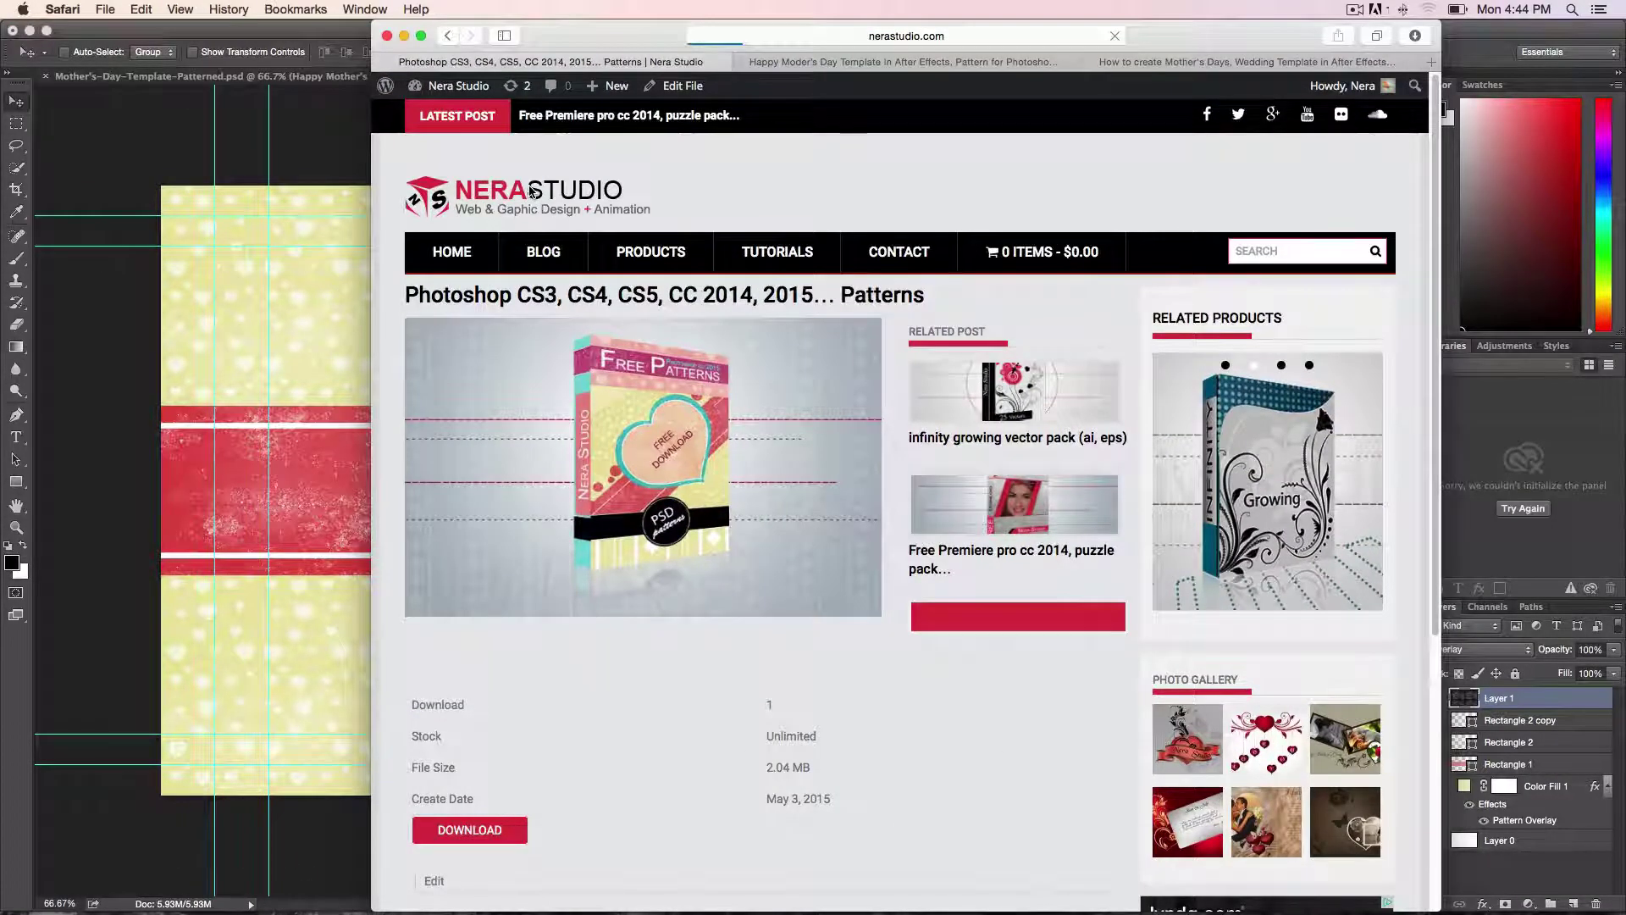
pyautogui.scroll(-3, 885, 754)
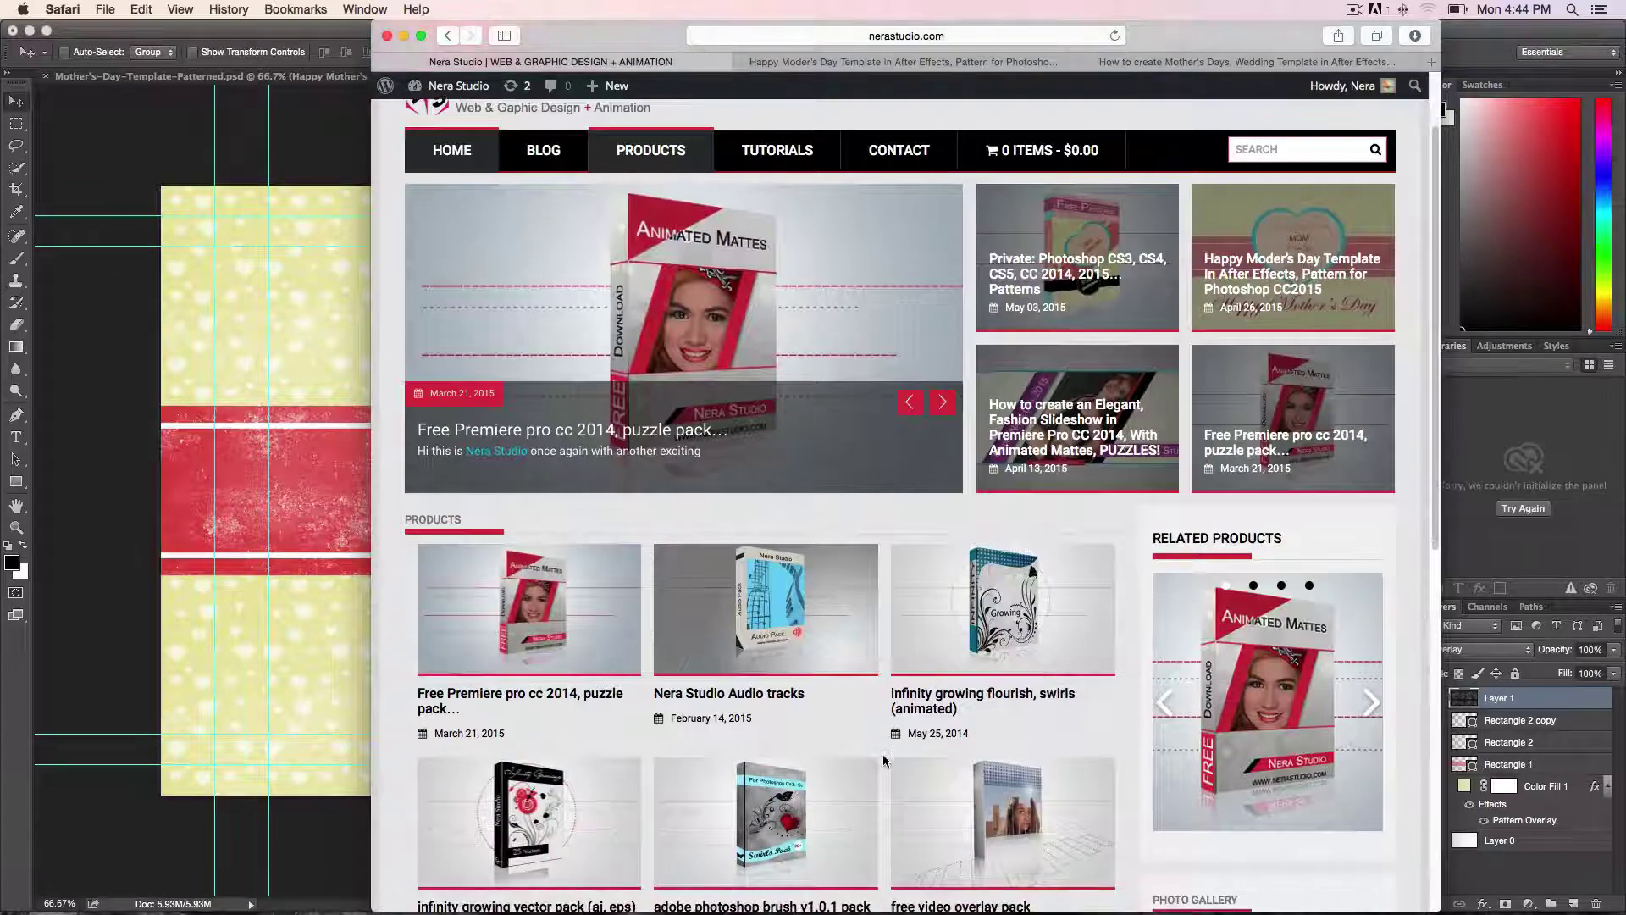
pyautogui.scroll(-3, 879, 754)
pyautogui.click(796, 556)
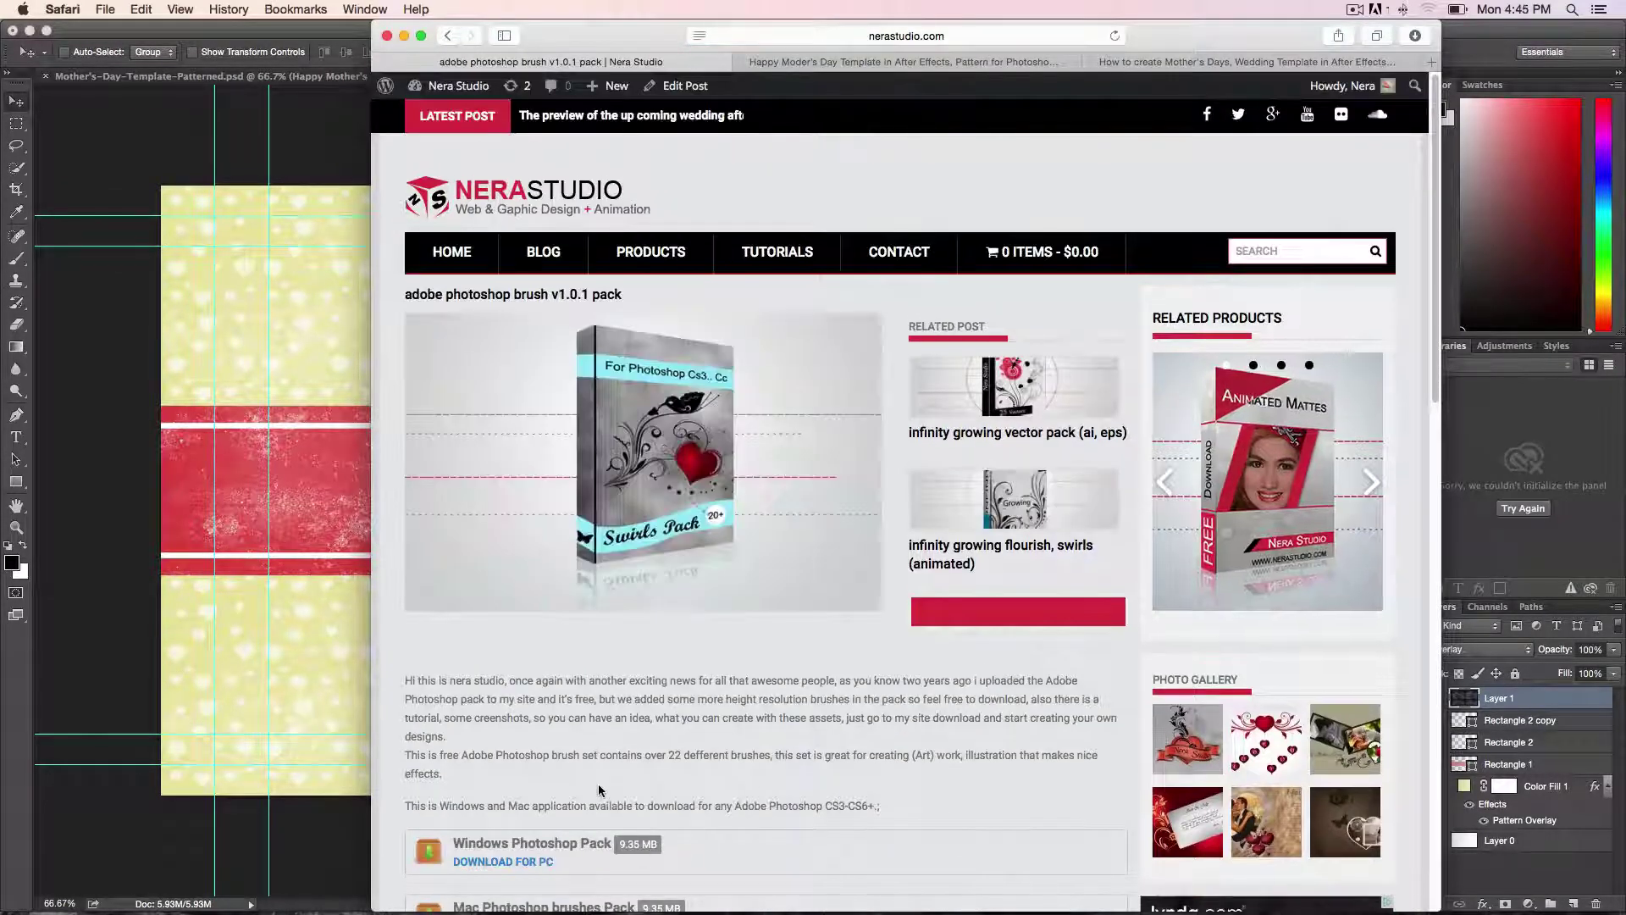
pyautogui.scroll(-1, 598, 786)
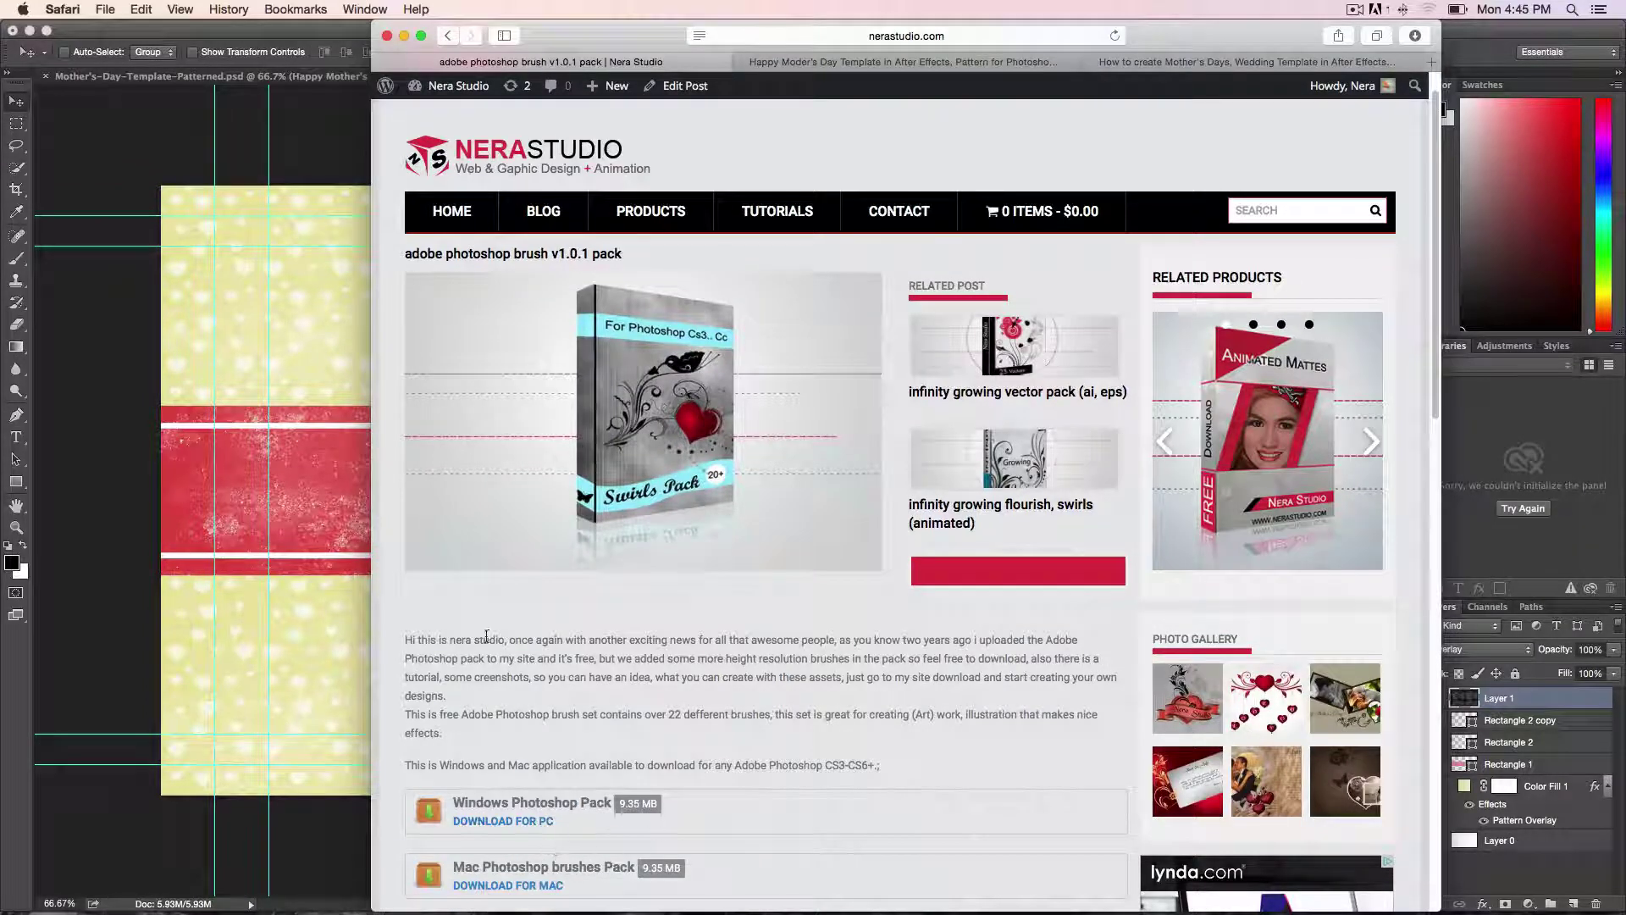
pyautogui.moveTo(471, 906)
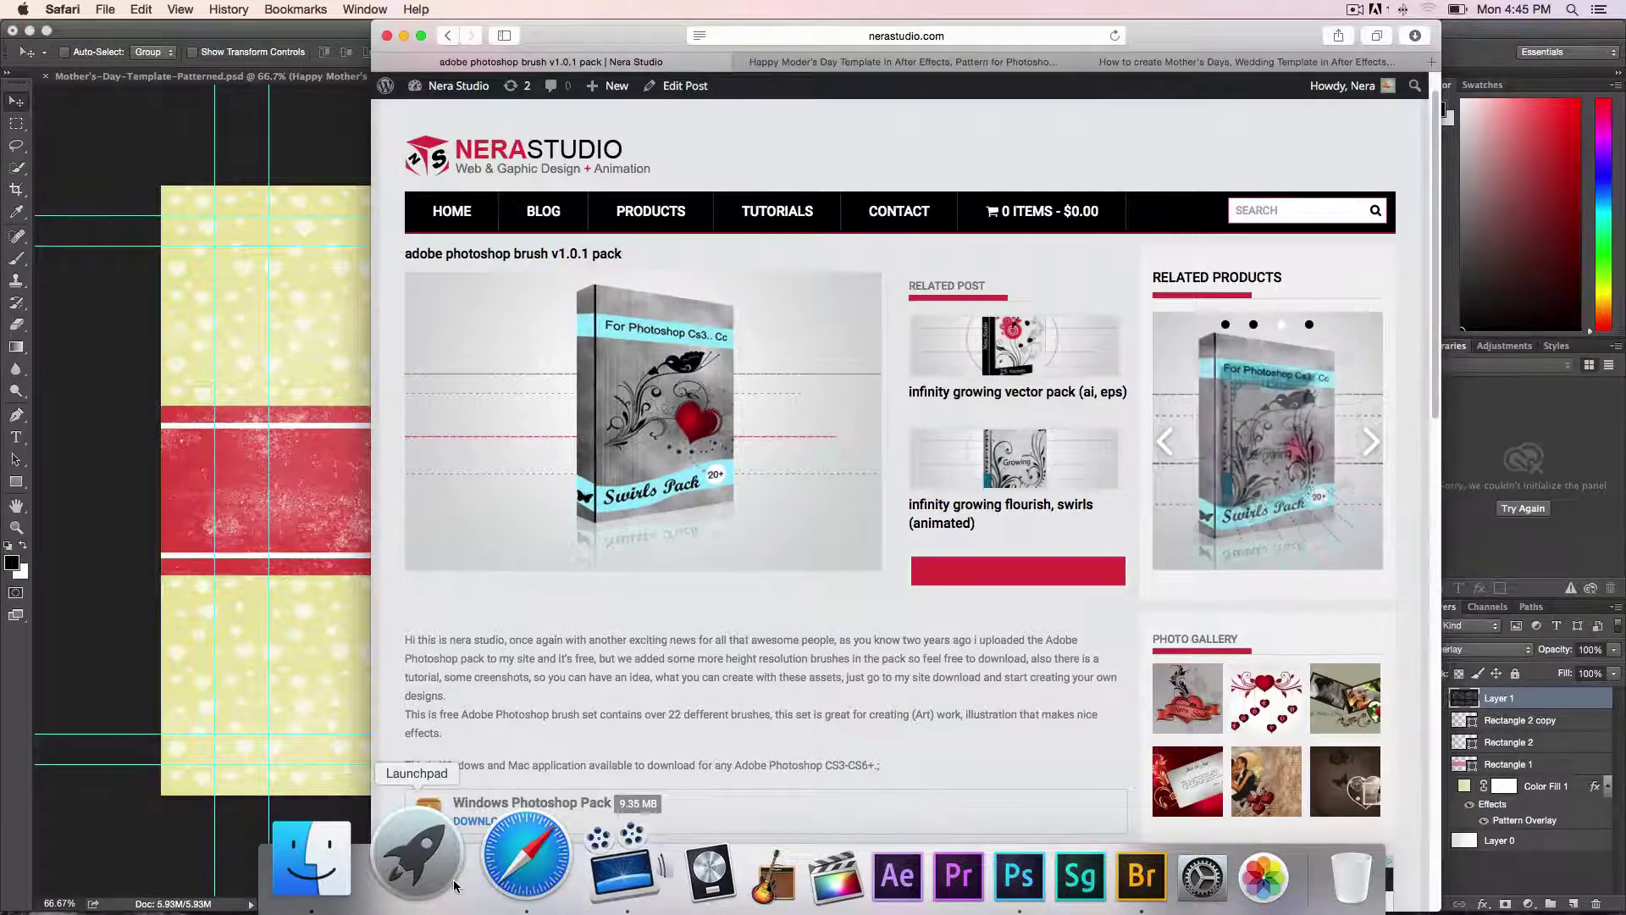
pyautogui.click(47, 578)
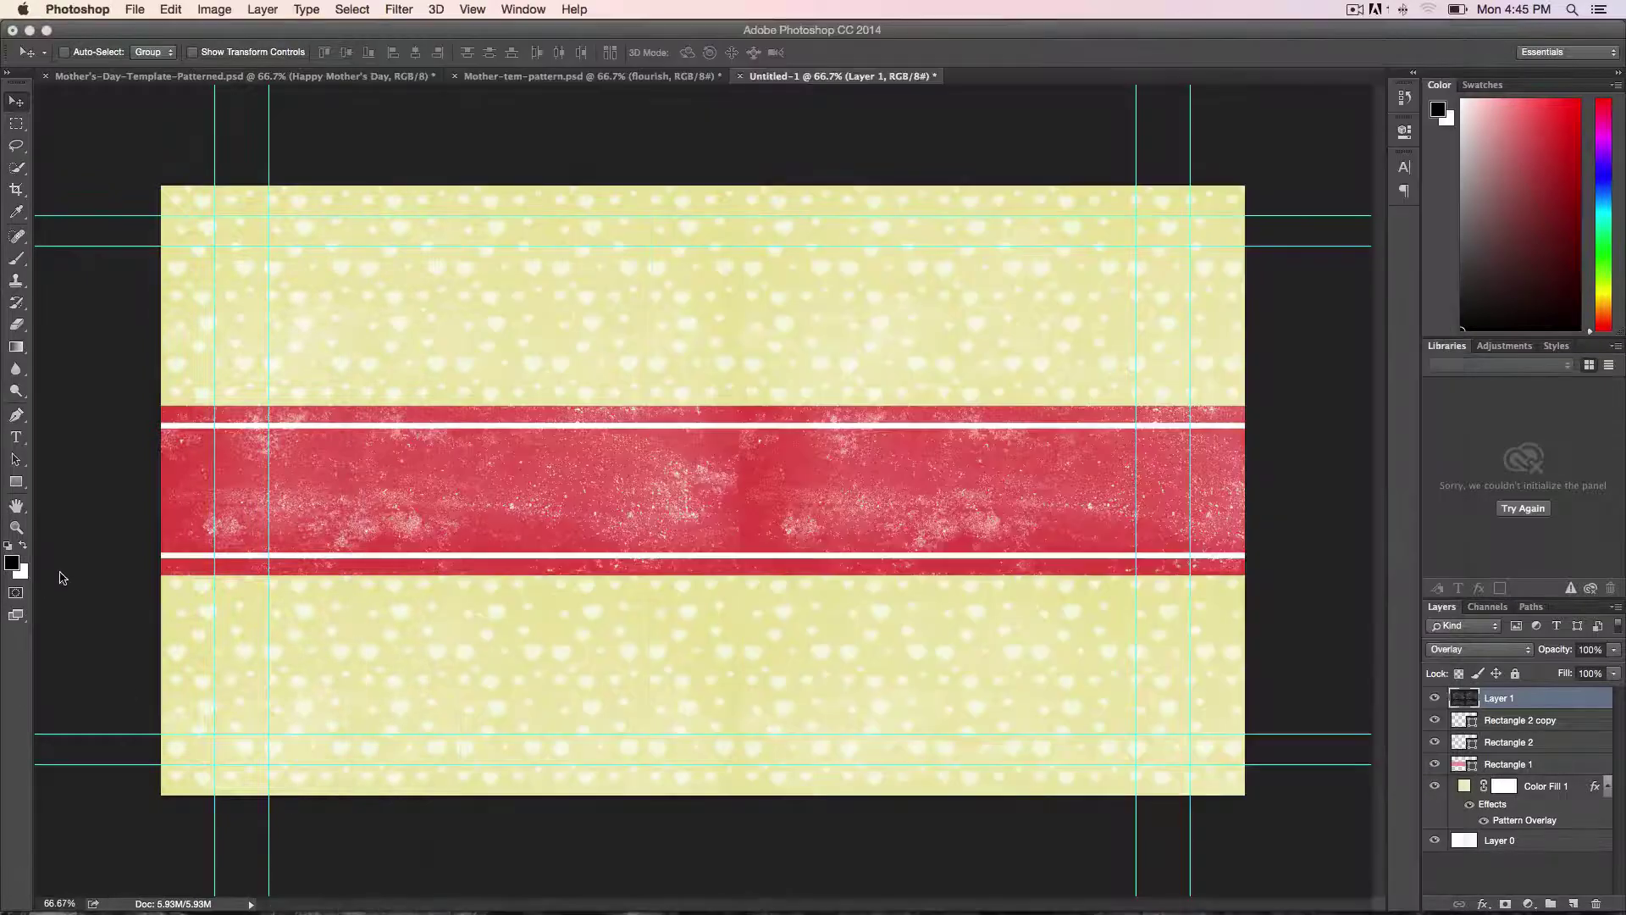
# Step: Activate the Brush tool, display its presets as large thumbnails and enlarge the preset picker
pyautogui.press('b')
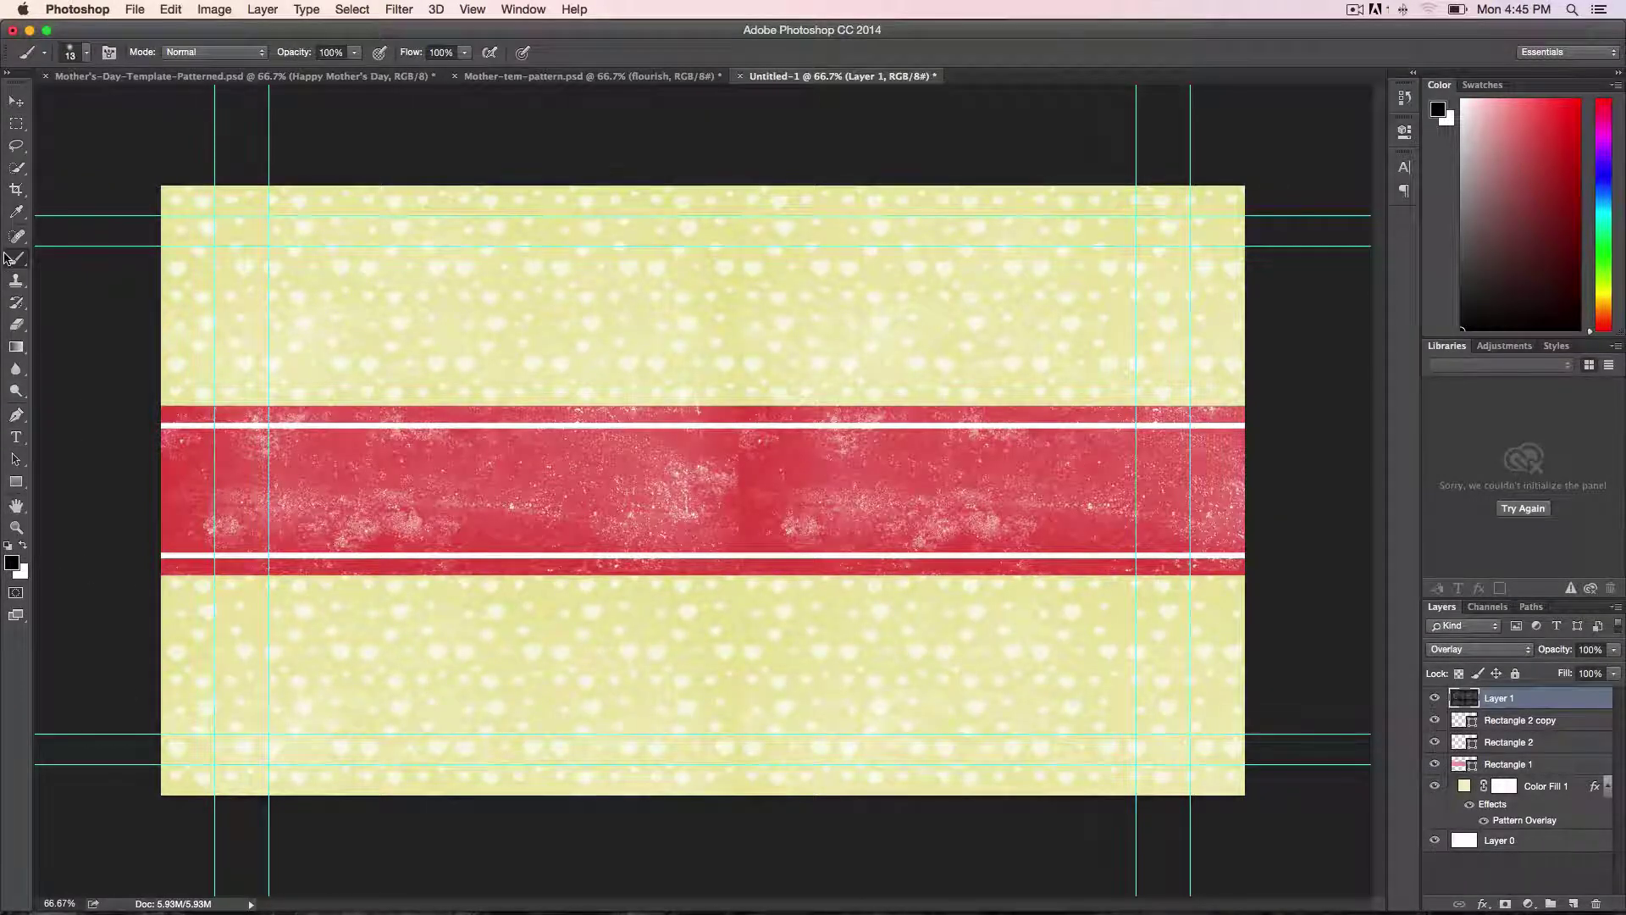
pyautogui.click(87, 54)
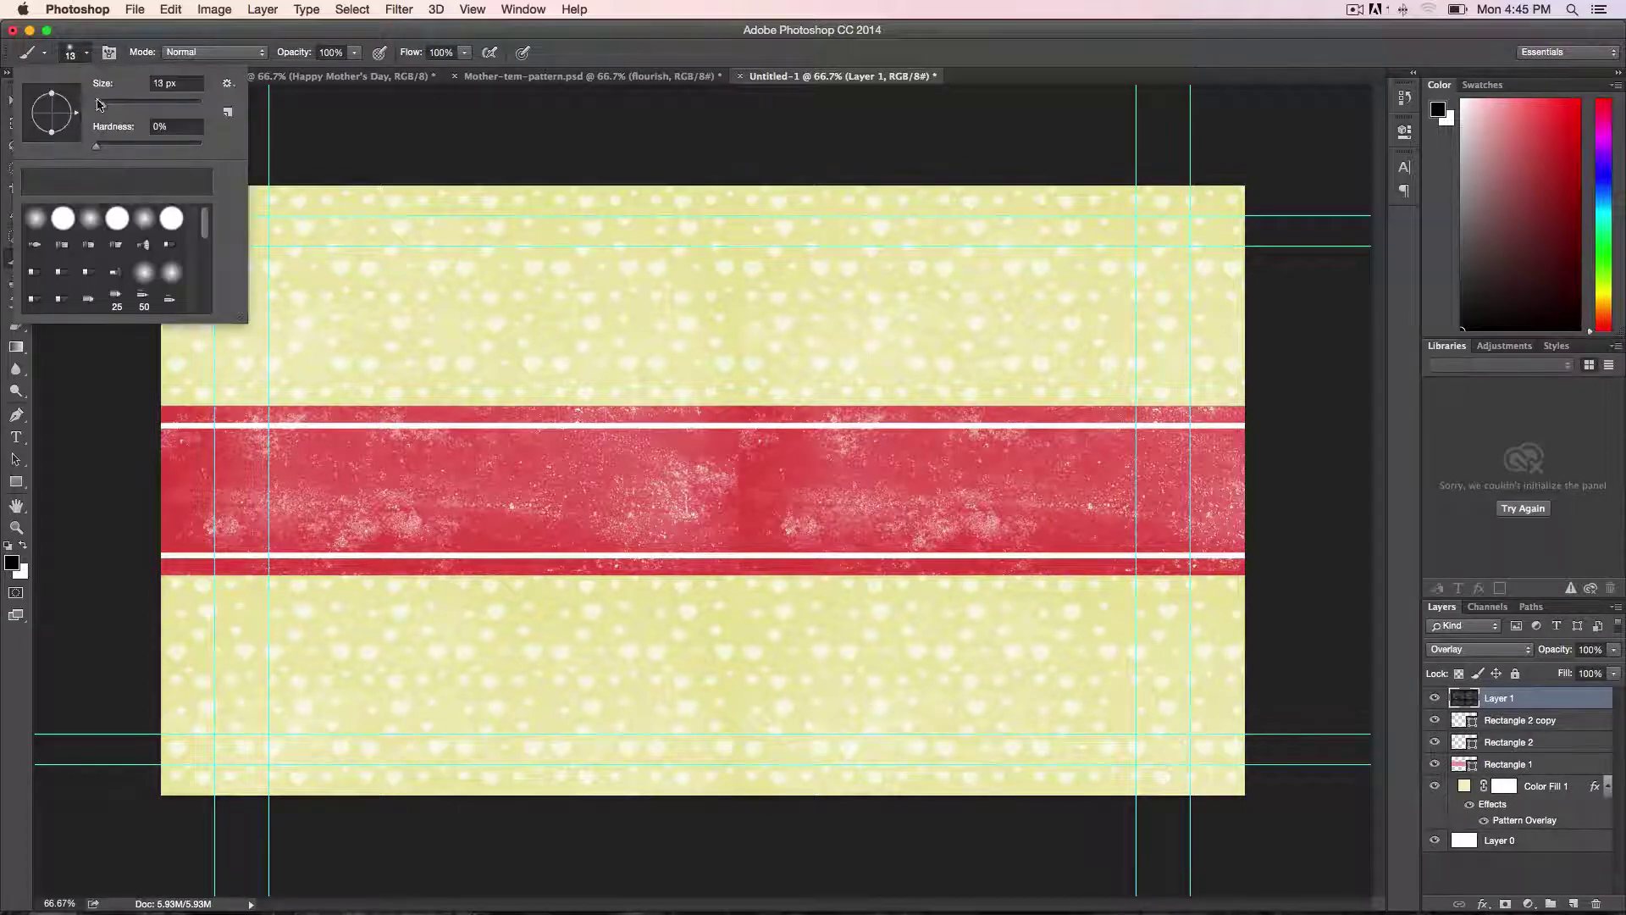
pyautogui.scroll(-5, 203, 278)
pyautogui.moveTo(203, 277); pyautogui.dragTo(208, 324)
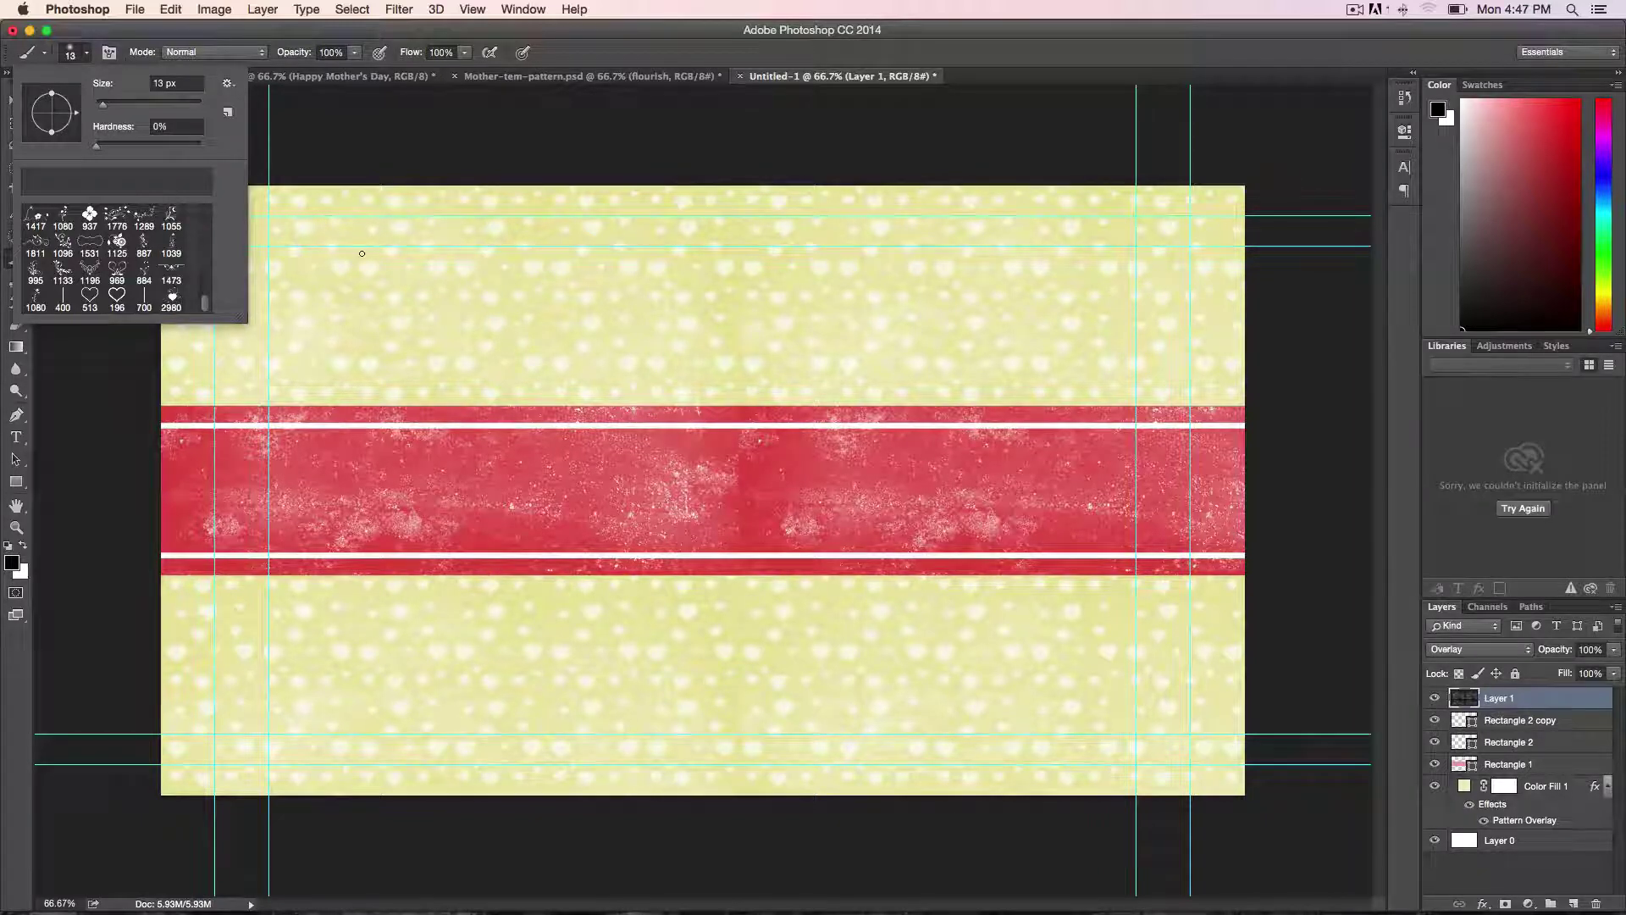
pyautogui.click(226, 83)
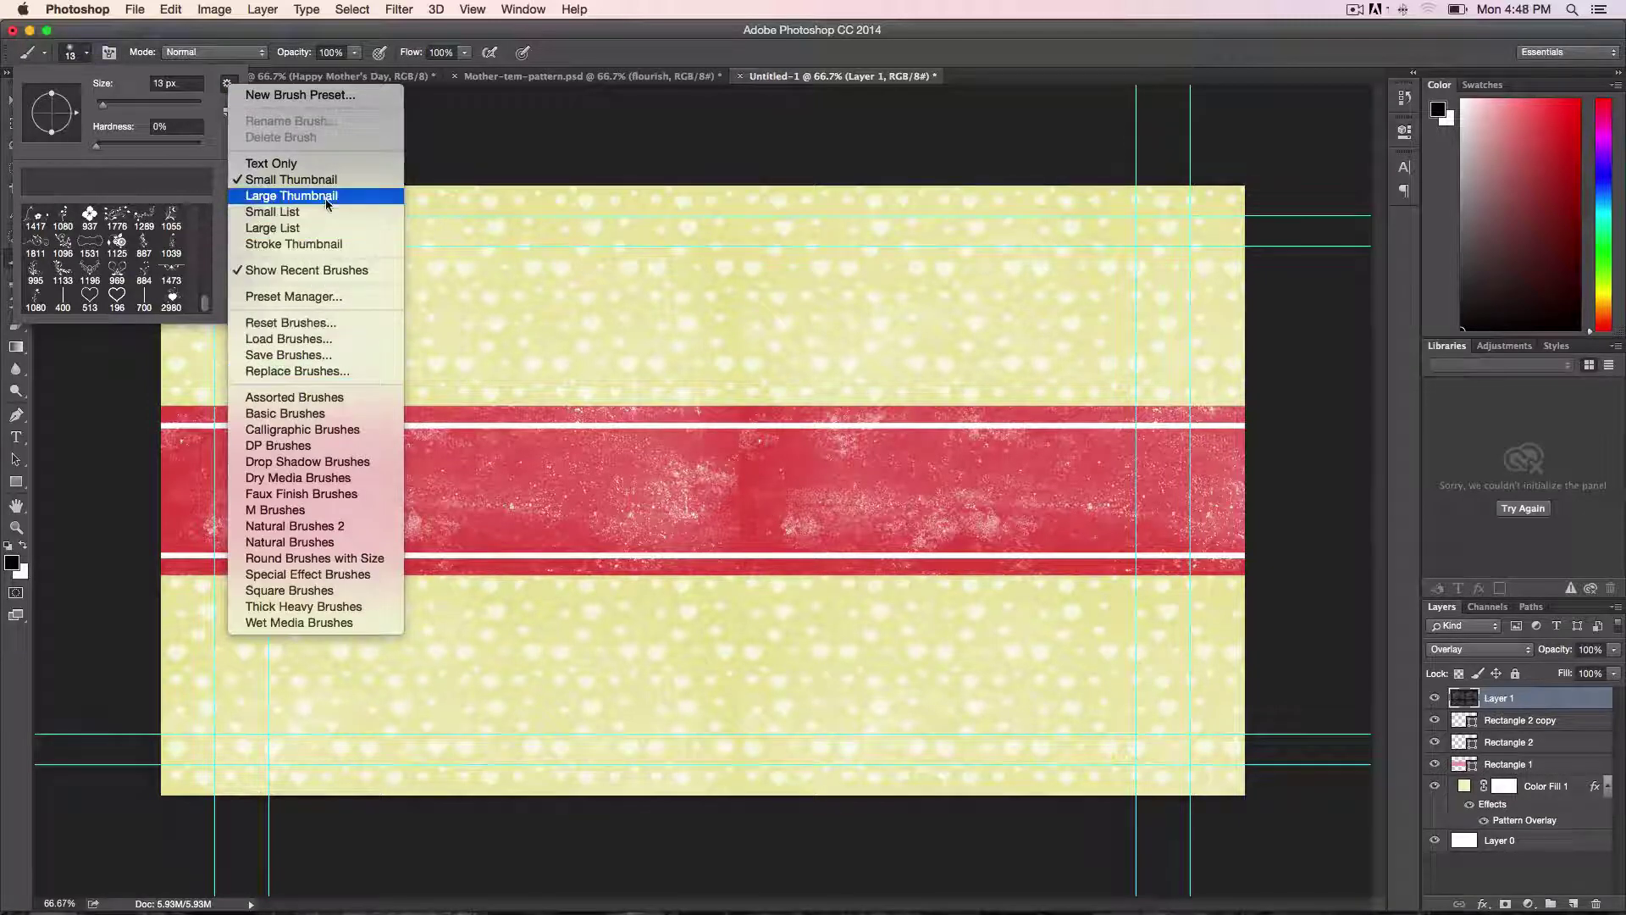
pyautogui.click(292, 196)
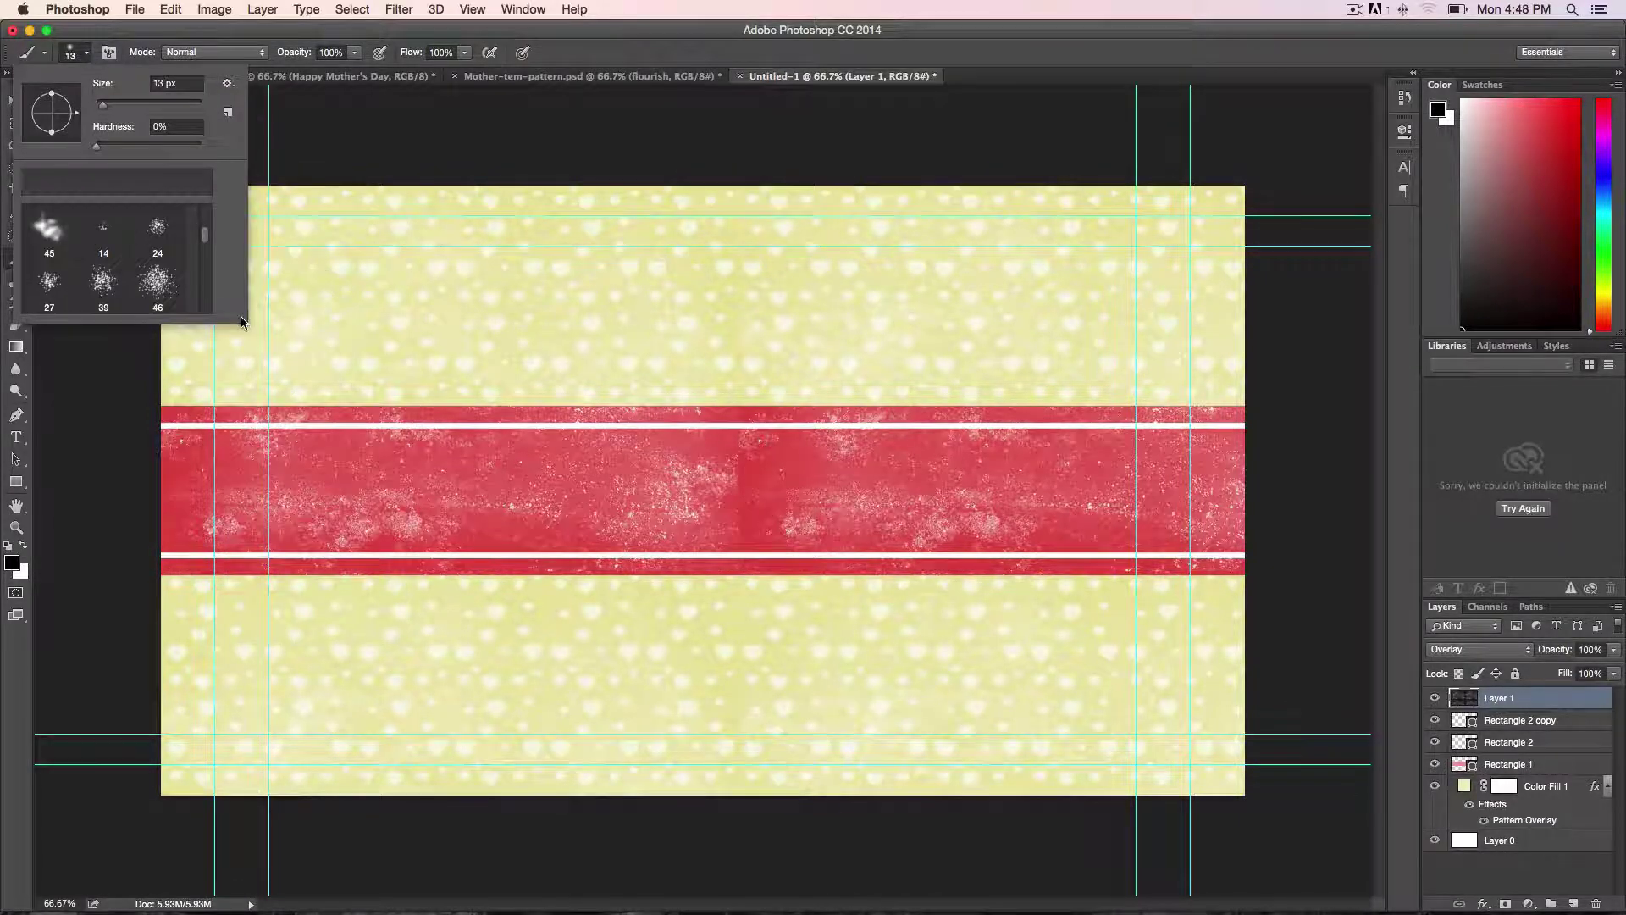
pyautogui.moveTo(240, 317)
pyautogui.mouseDown()
pyautogui.moveTo(572, 632)
pyautogui.moveTo(528, 720)
pyautogui.mouseUp()
# Step: Pick the 778 px heart brush and stamp one black heart on a new layer, over the middle of the pink band
pyautogui.click(58, 640)
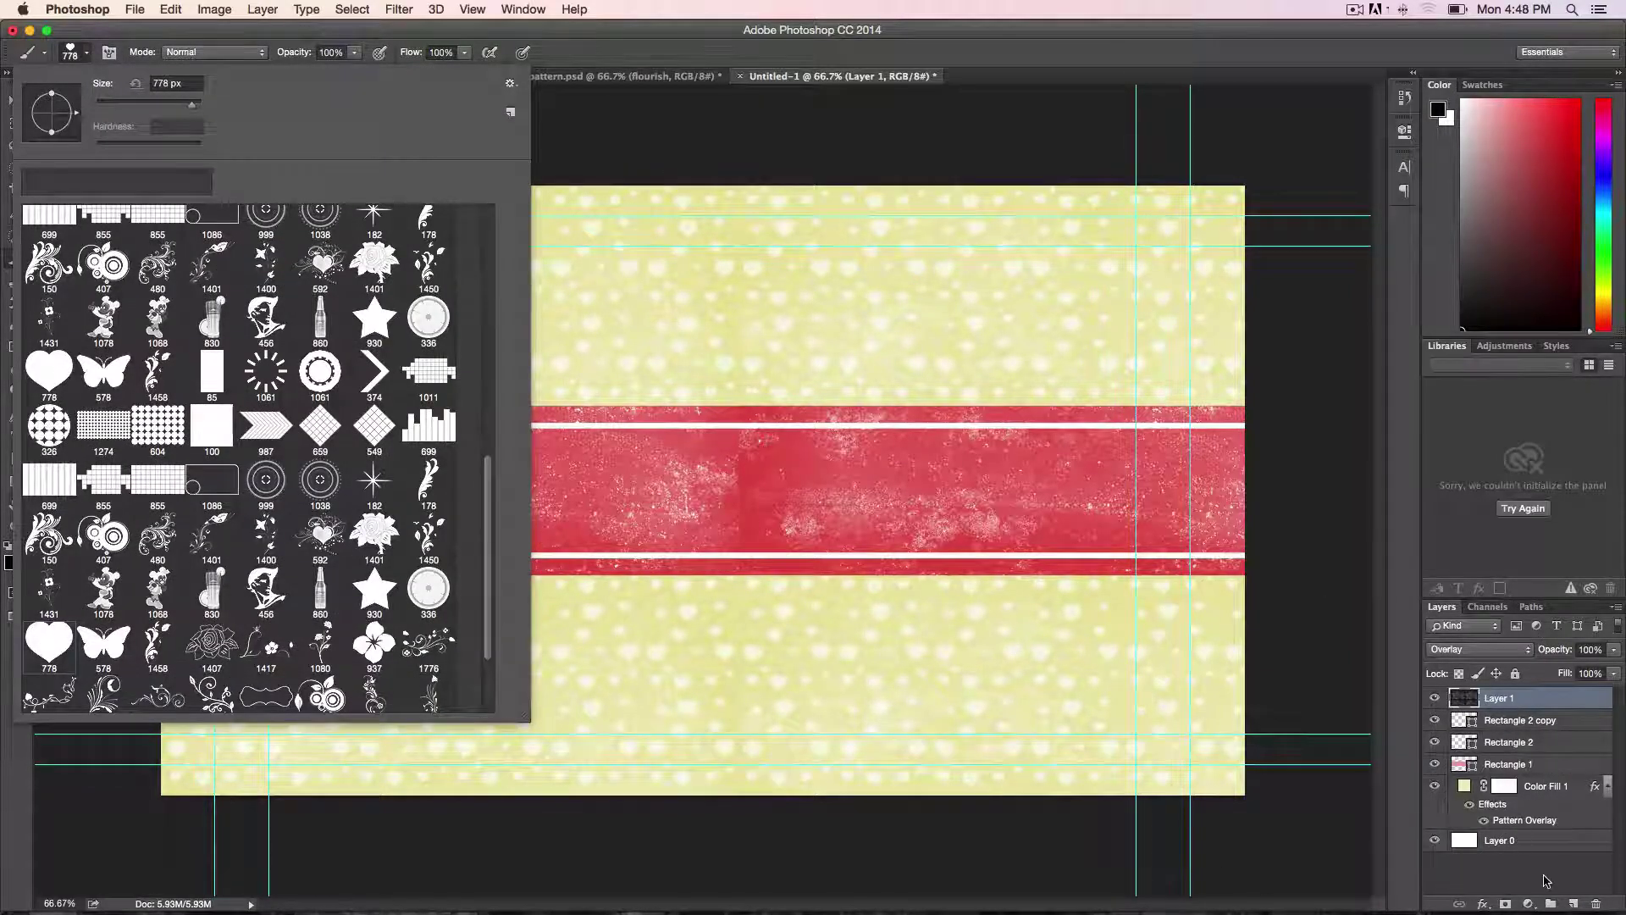
pyautogui.click(1572, 903)
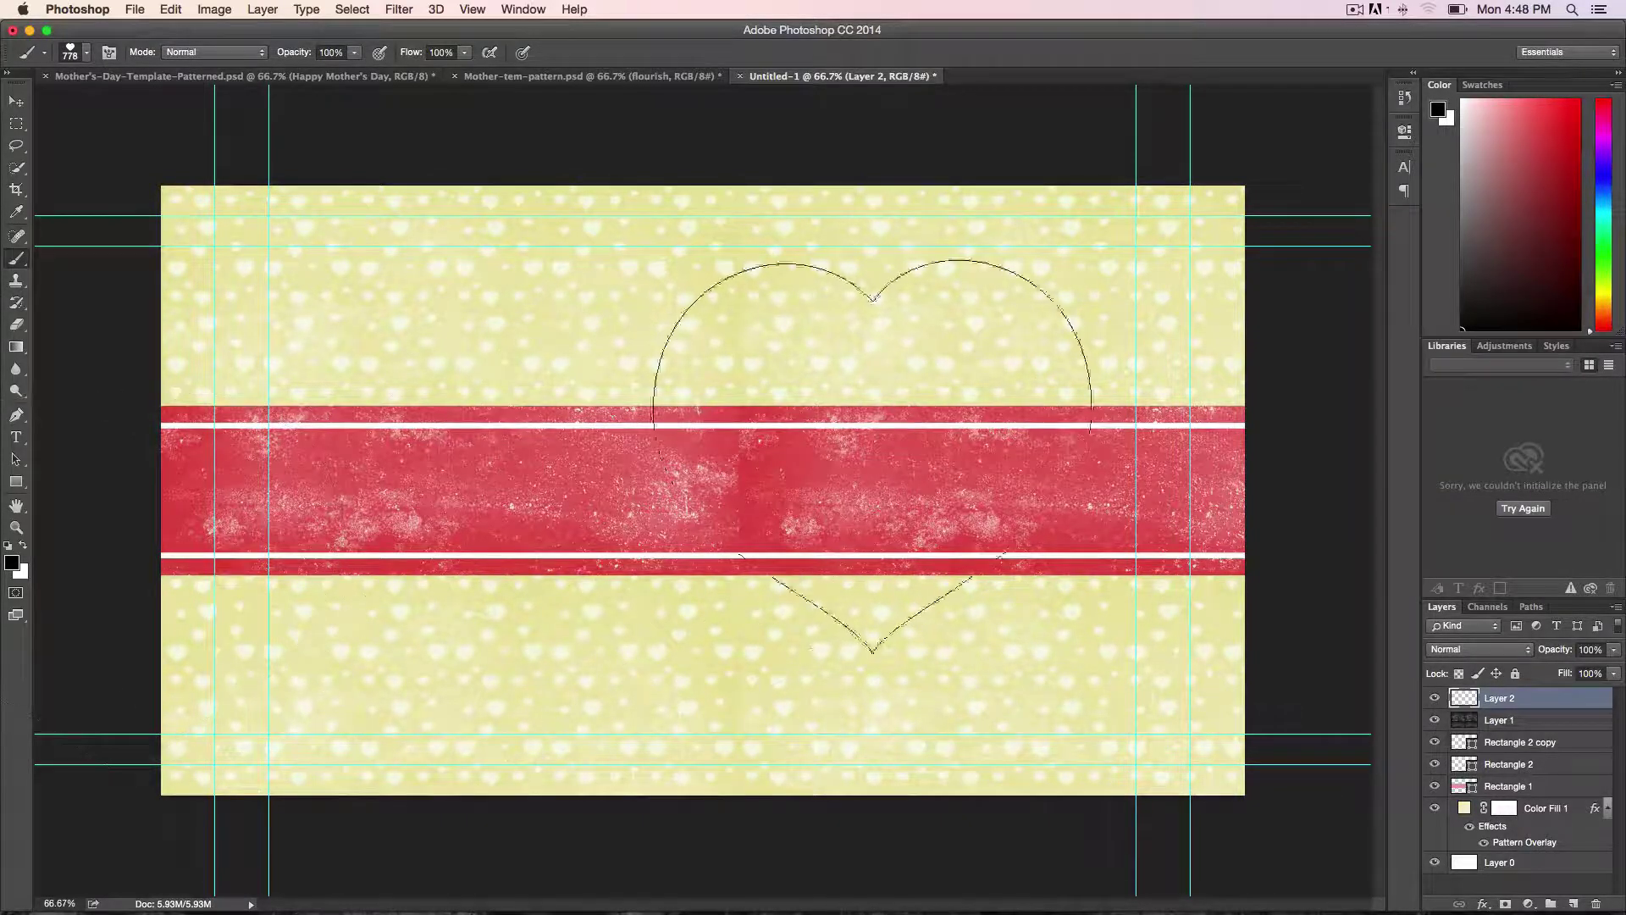
pyautogui.click(685, 500)
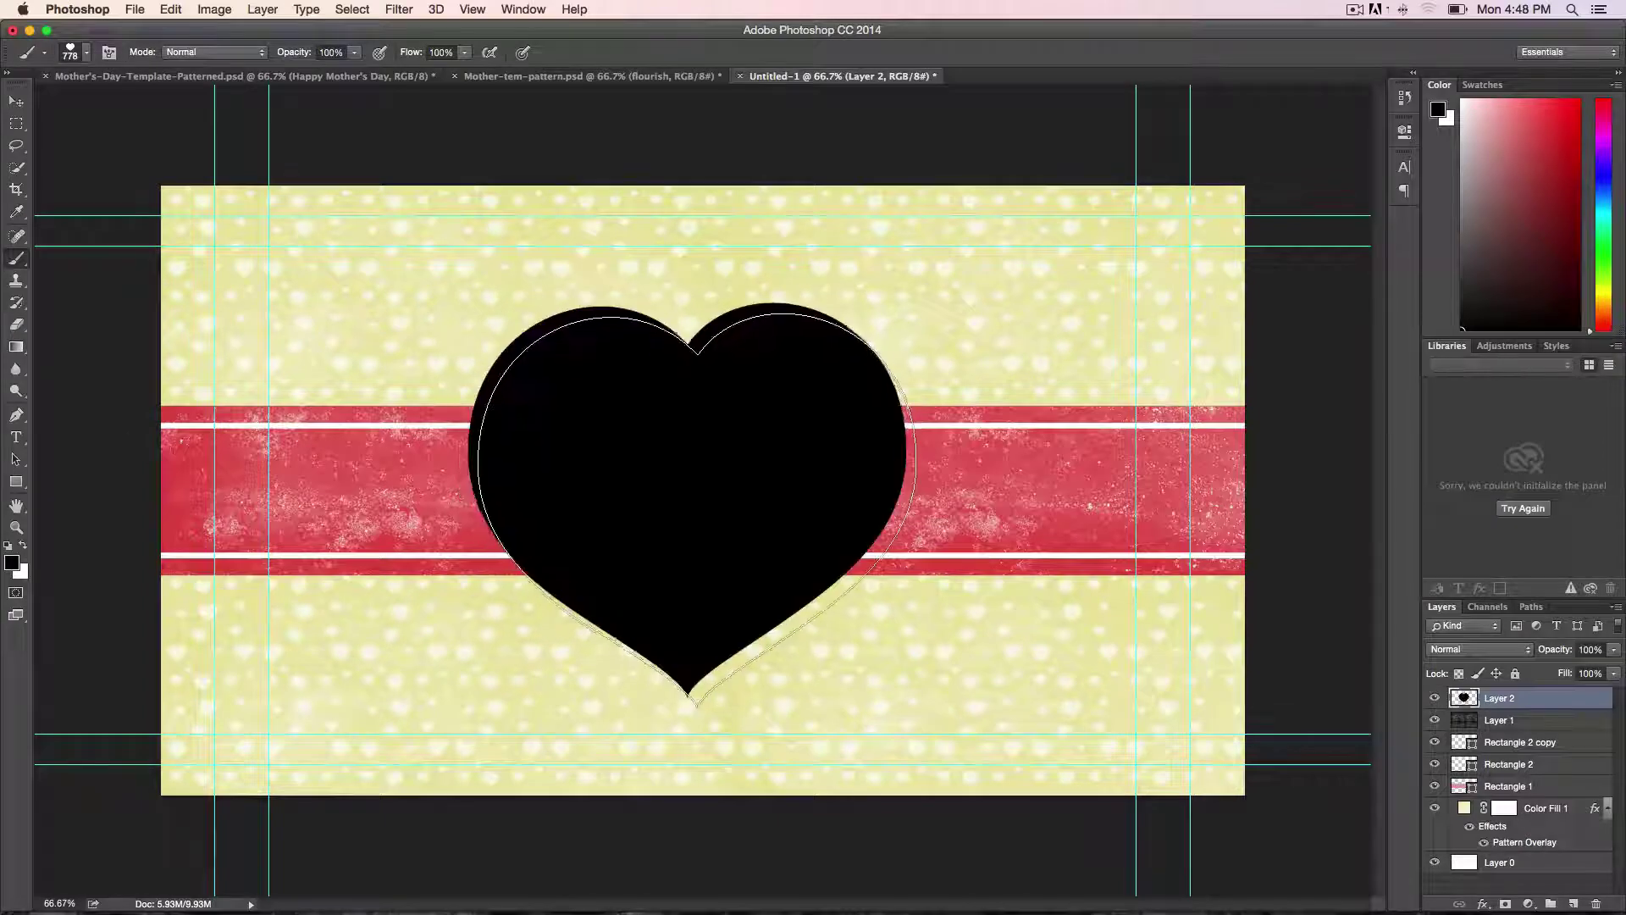
# Step: Add a Color Overlay in turquoise 68d1d4 to the black heart layer
pyautogui.click(1481, 904)
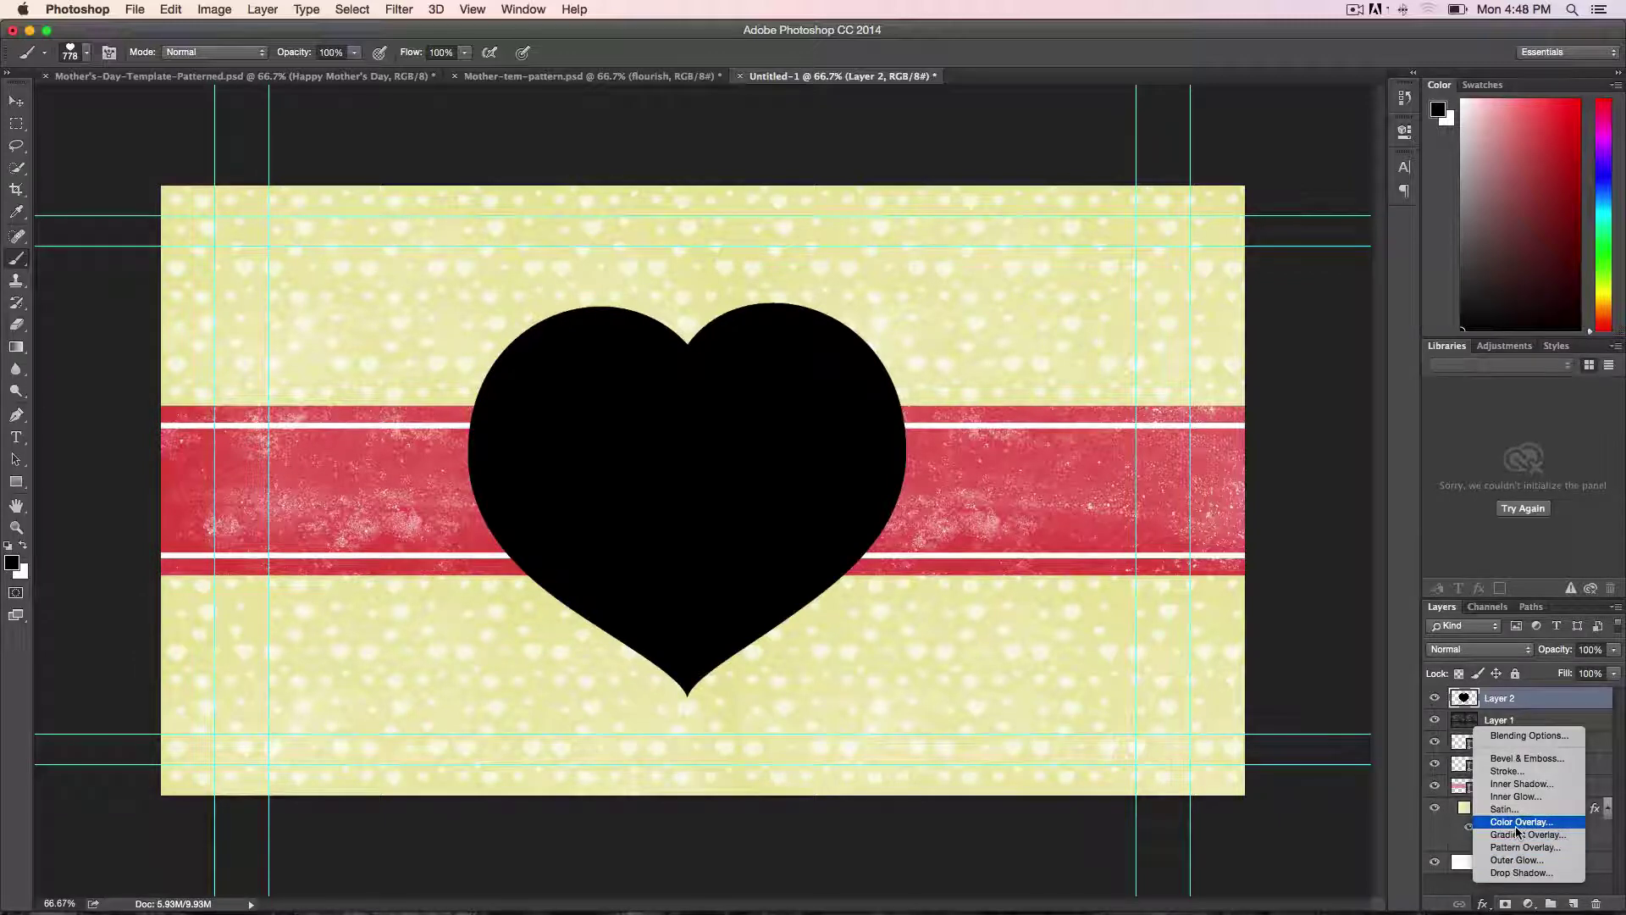
pyautogui.click(1494, 828)
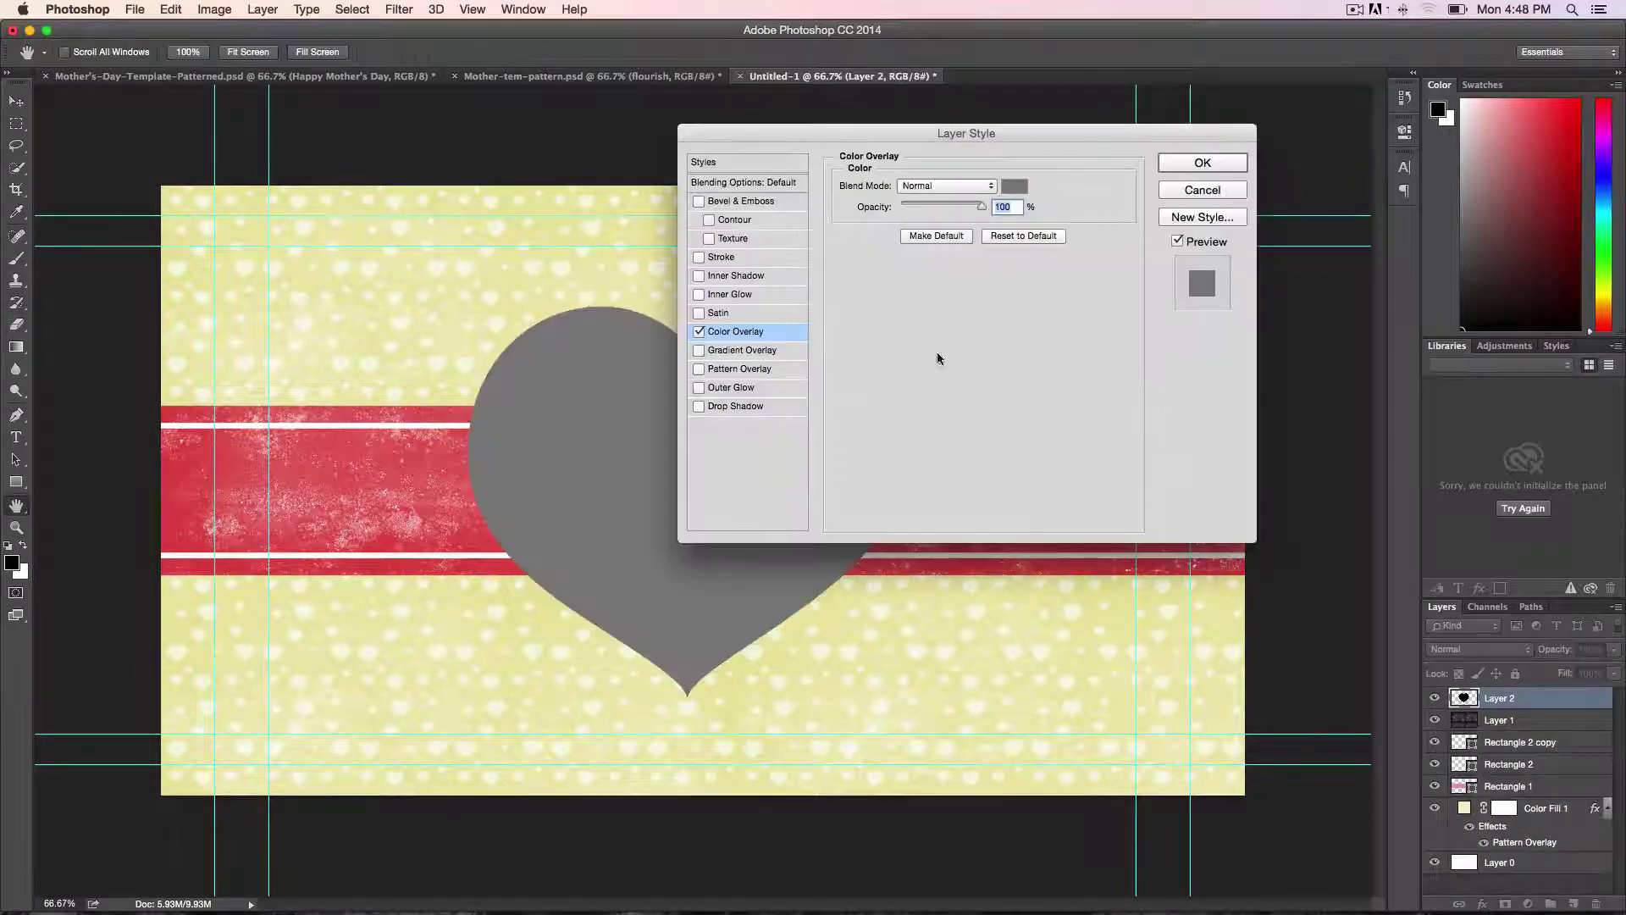
pyautogui.click(1015, 186)
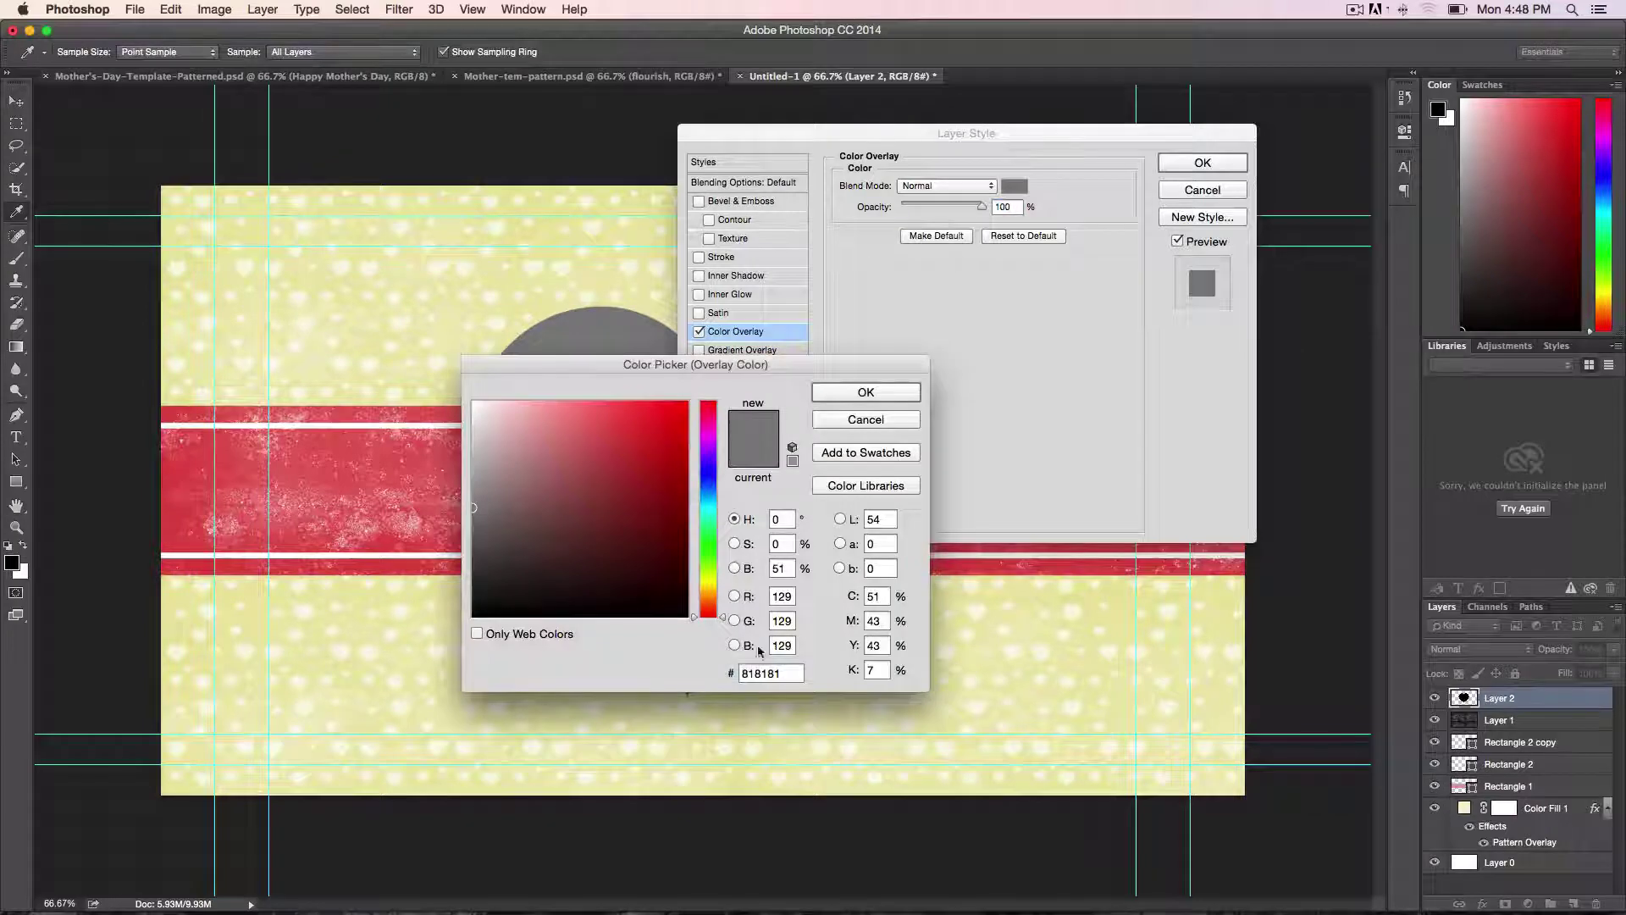
pyautogui.moveTo(793, 673); pyautogui.dragTo(726, 675)
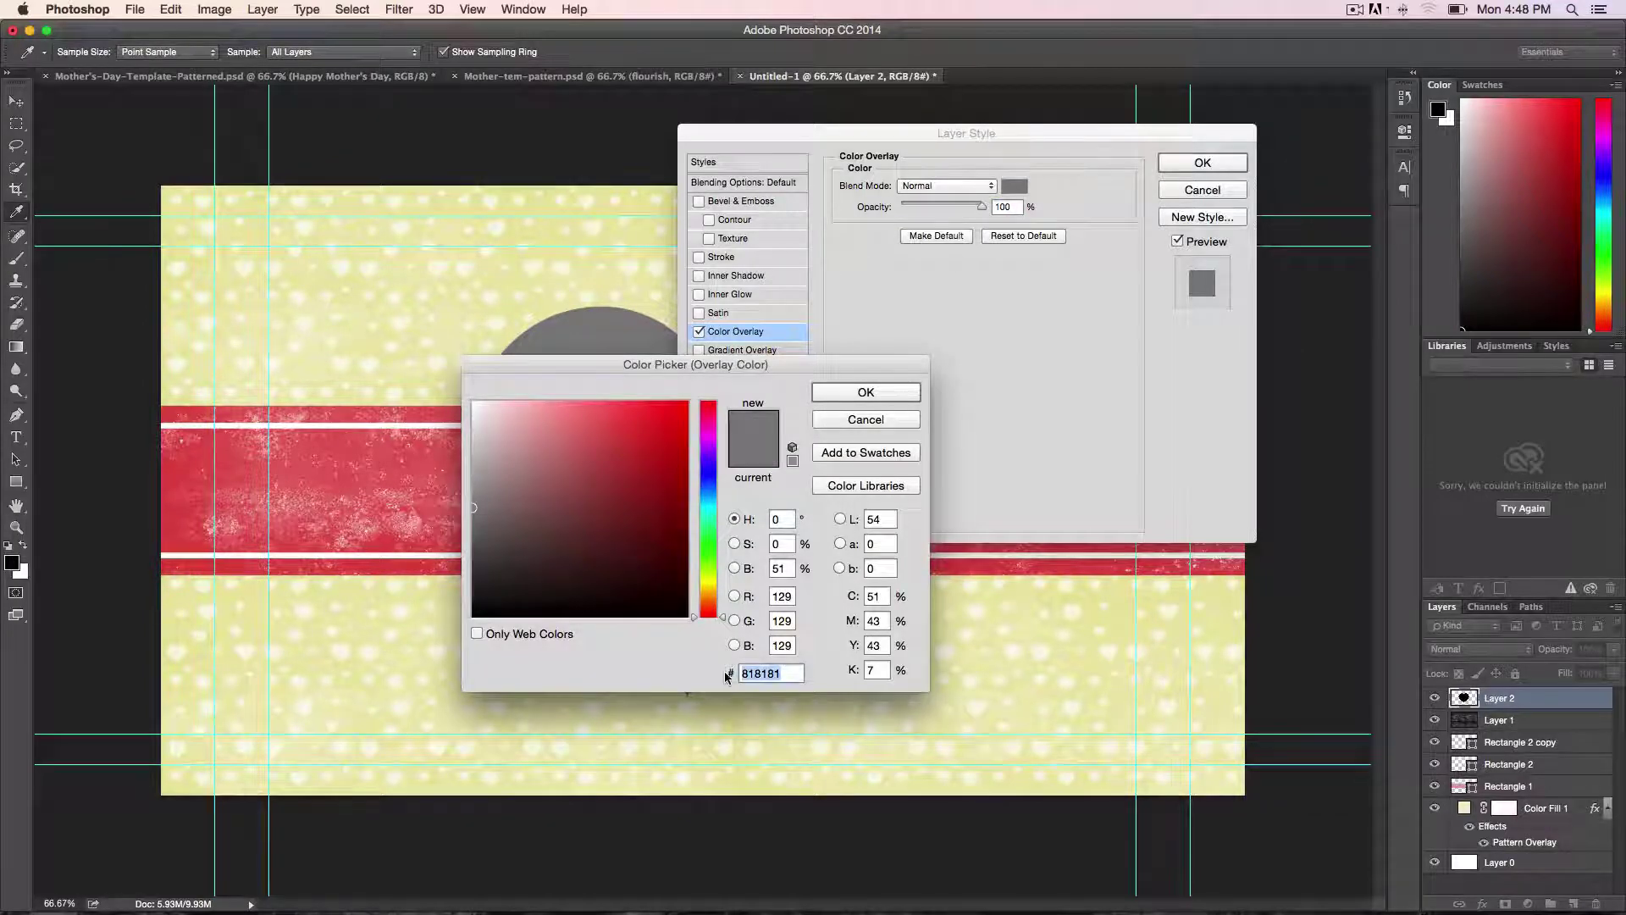
pyautogui.write('68d1d4')
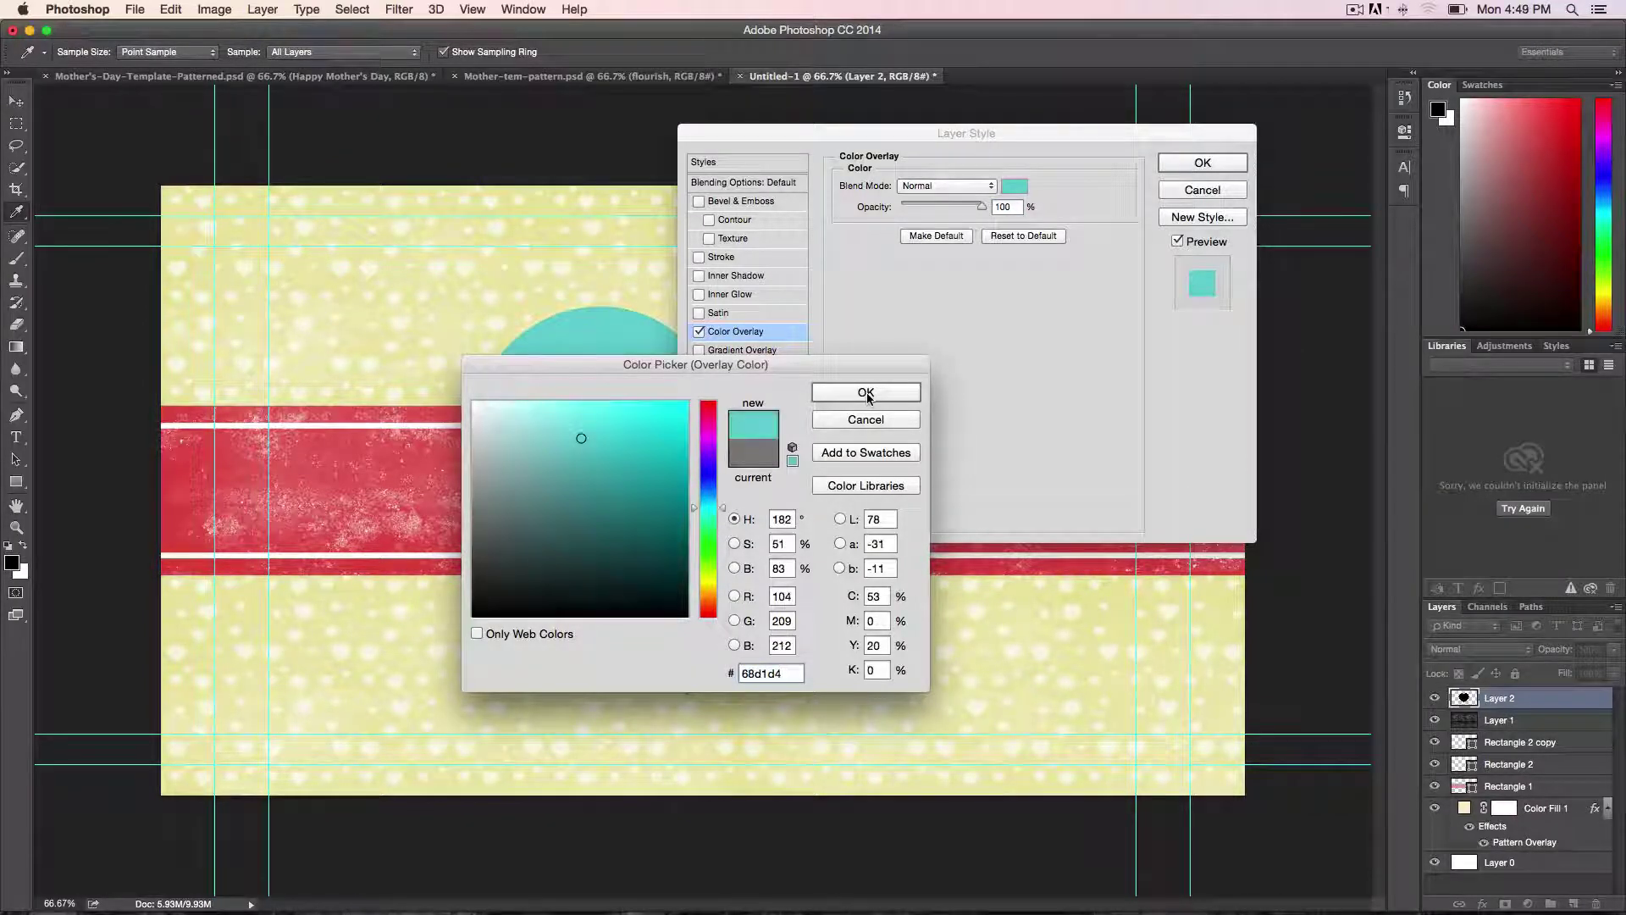
pyautogui.click(866, 392)
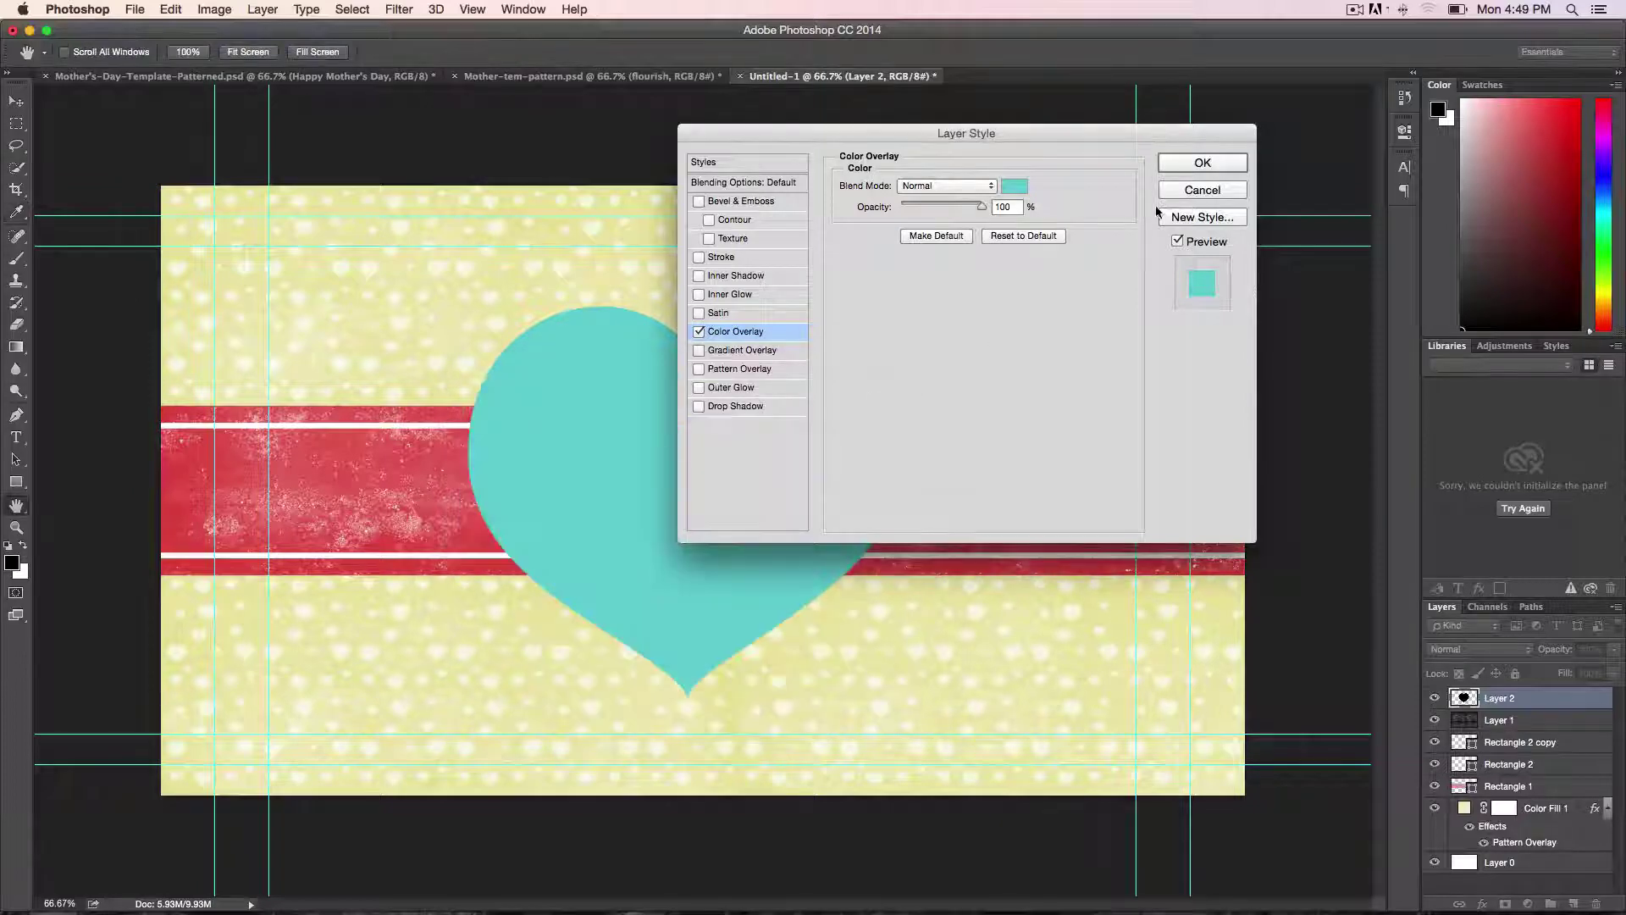
pyautogui.click(1195, 166)
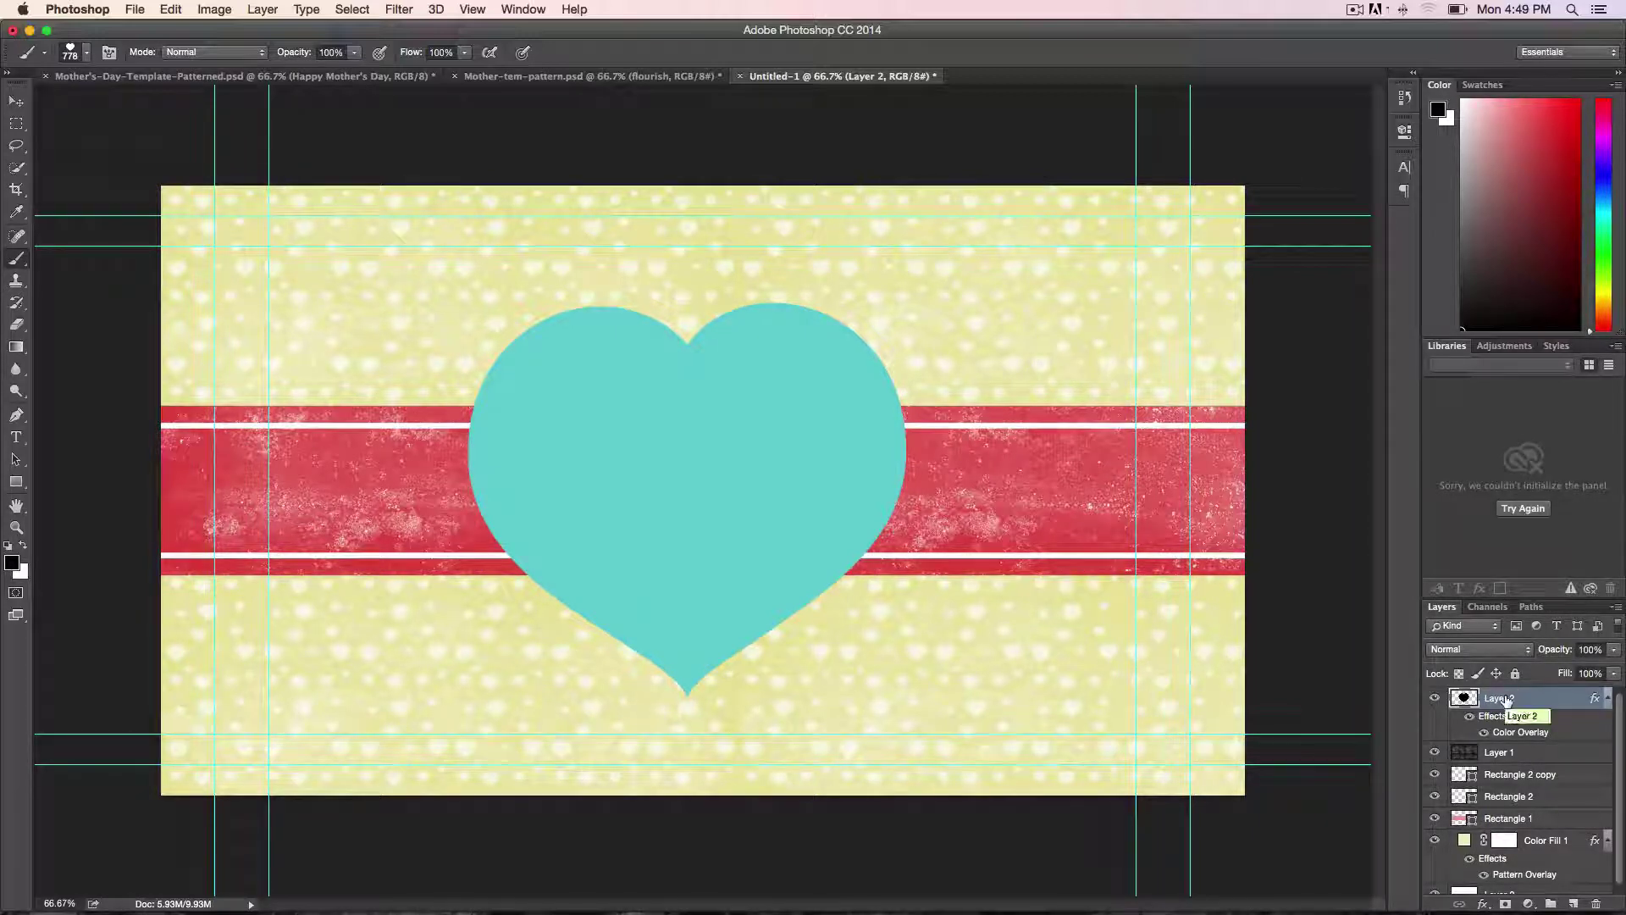
# Step: Duplicate the turquoise heart layer and convert the copy to a Smart Object
pyautogui.press('super+j')
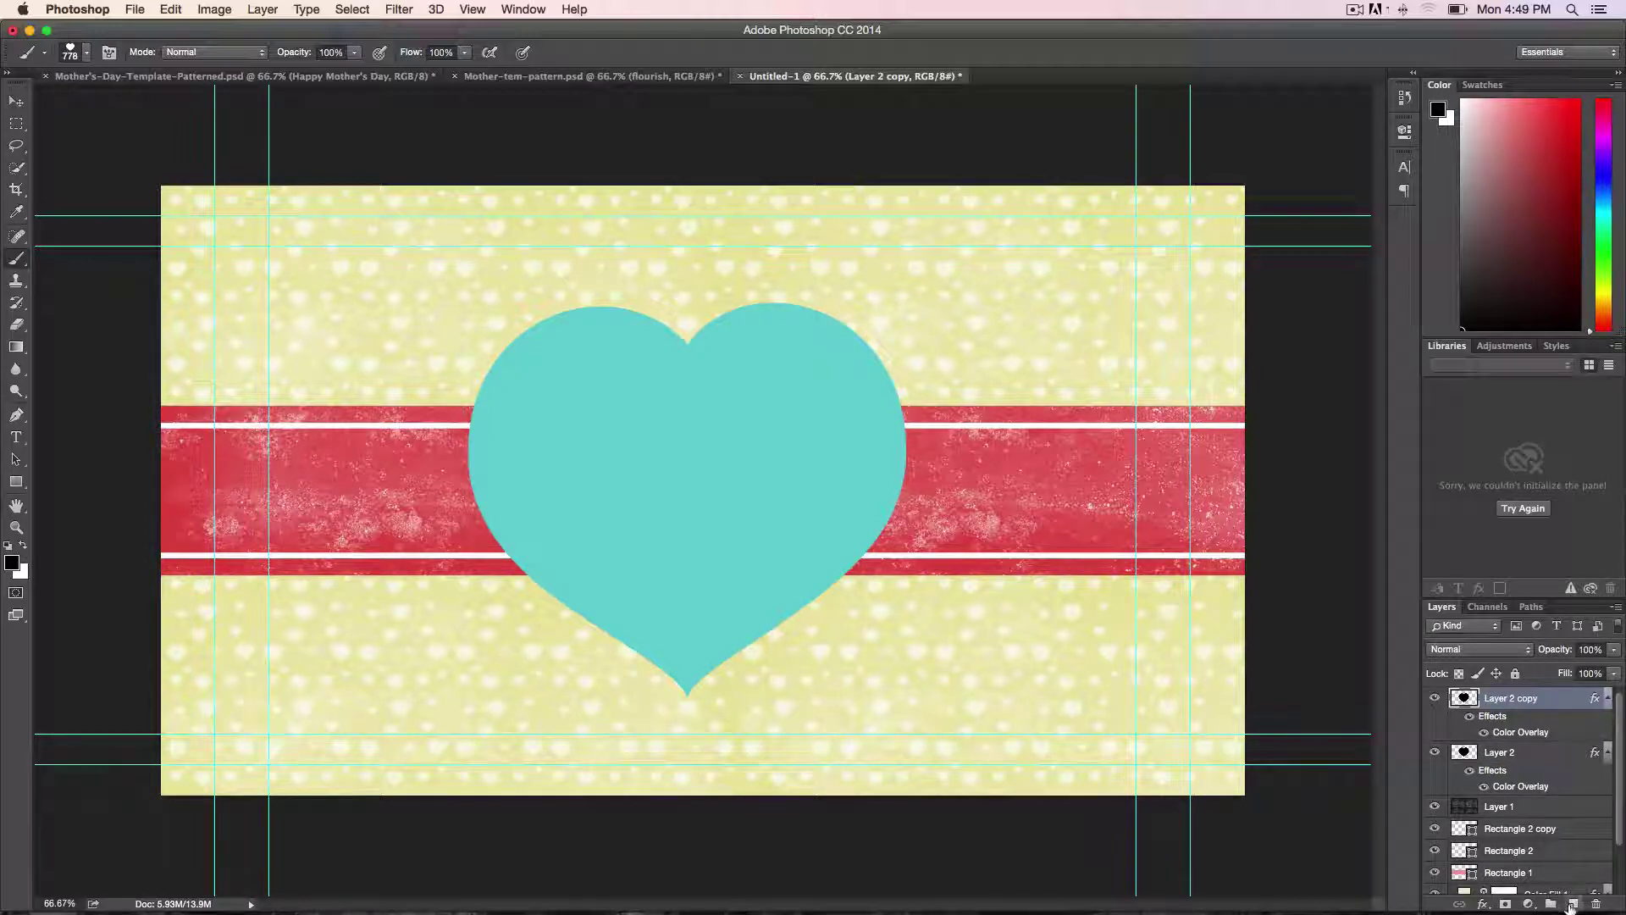
pyautogui.rightClick(1522, 701)
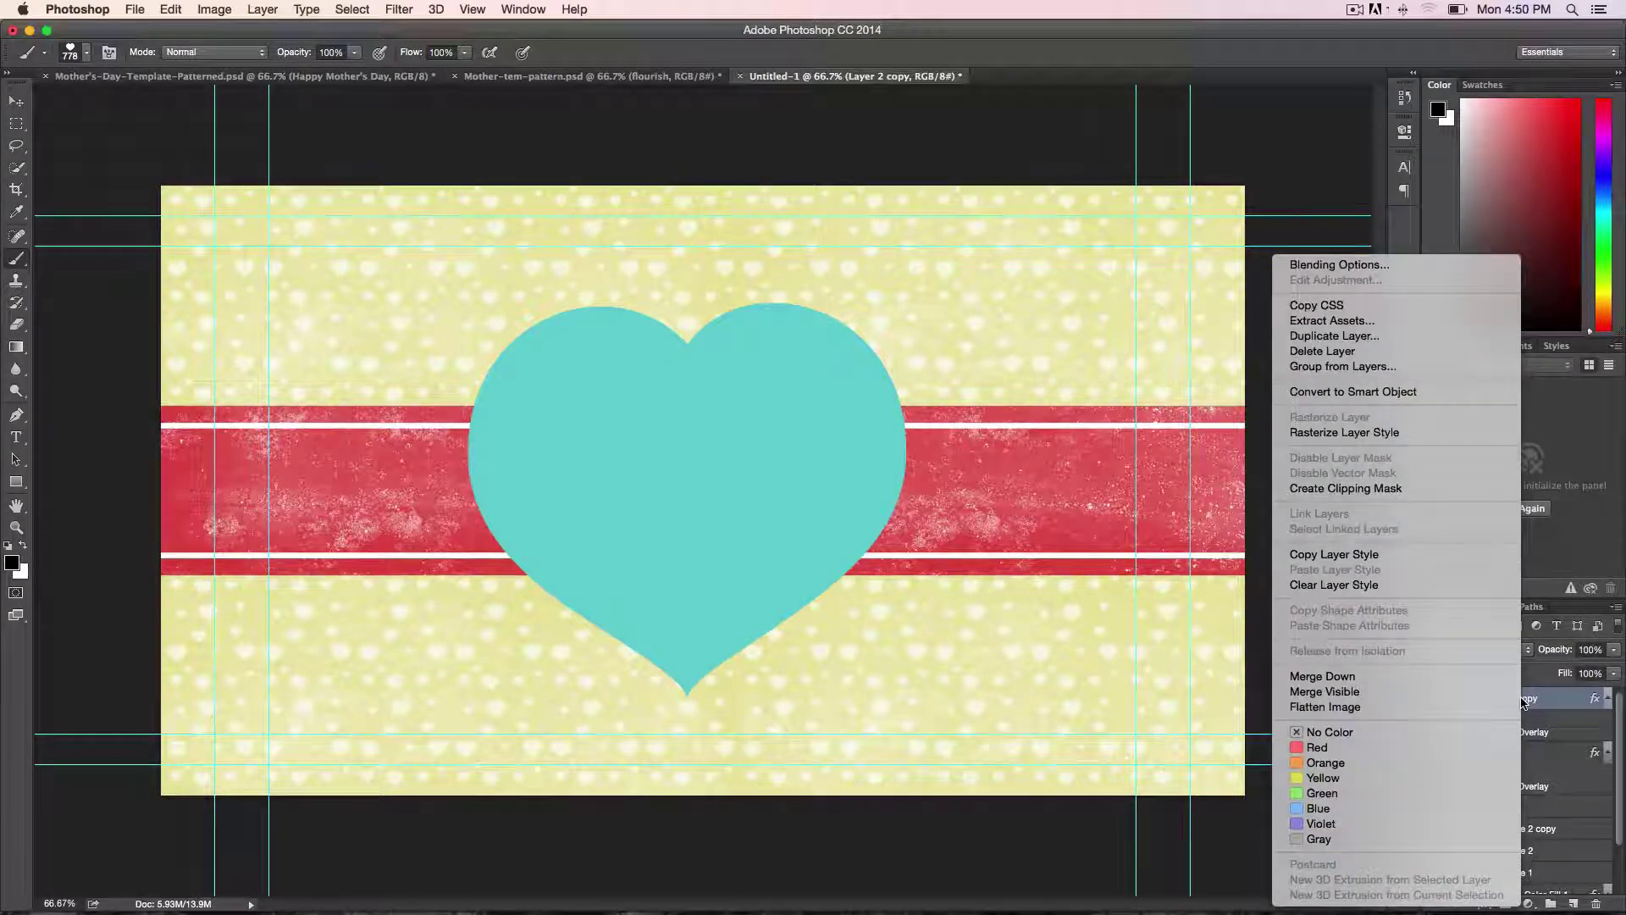
pyautogui.click(1426, 393)
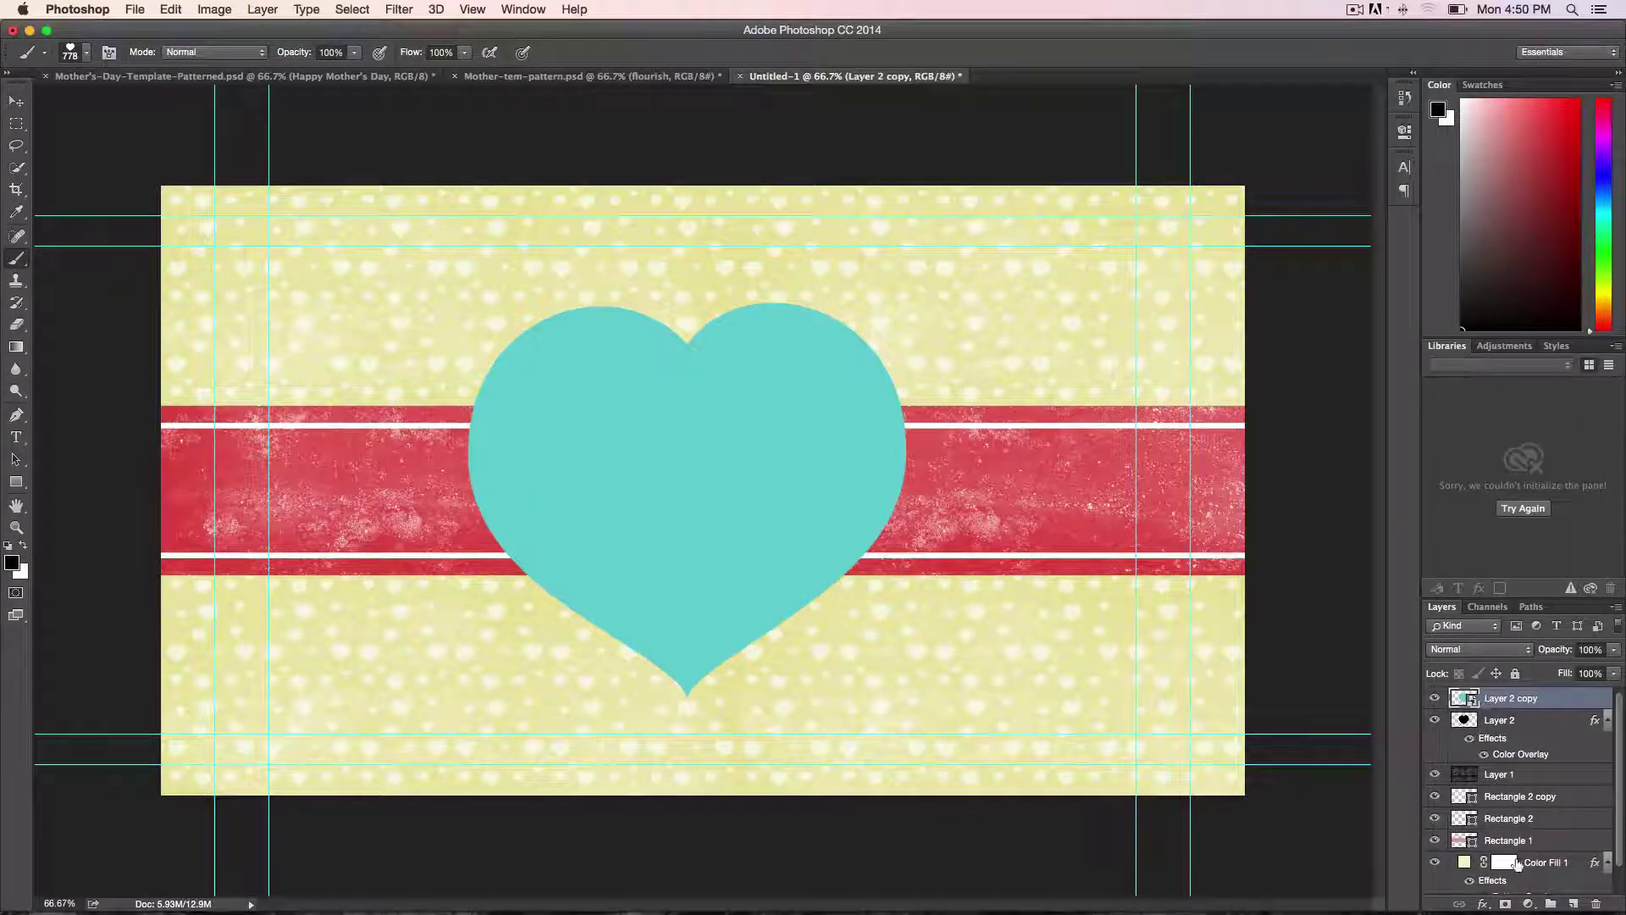
# Step: Give the copied heart a Color Overlay in pale peach, pasting the copied hex code as its colour
pyautogui.click(1484, 904)
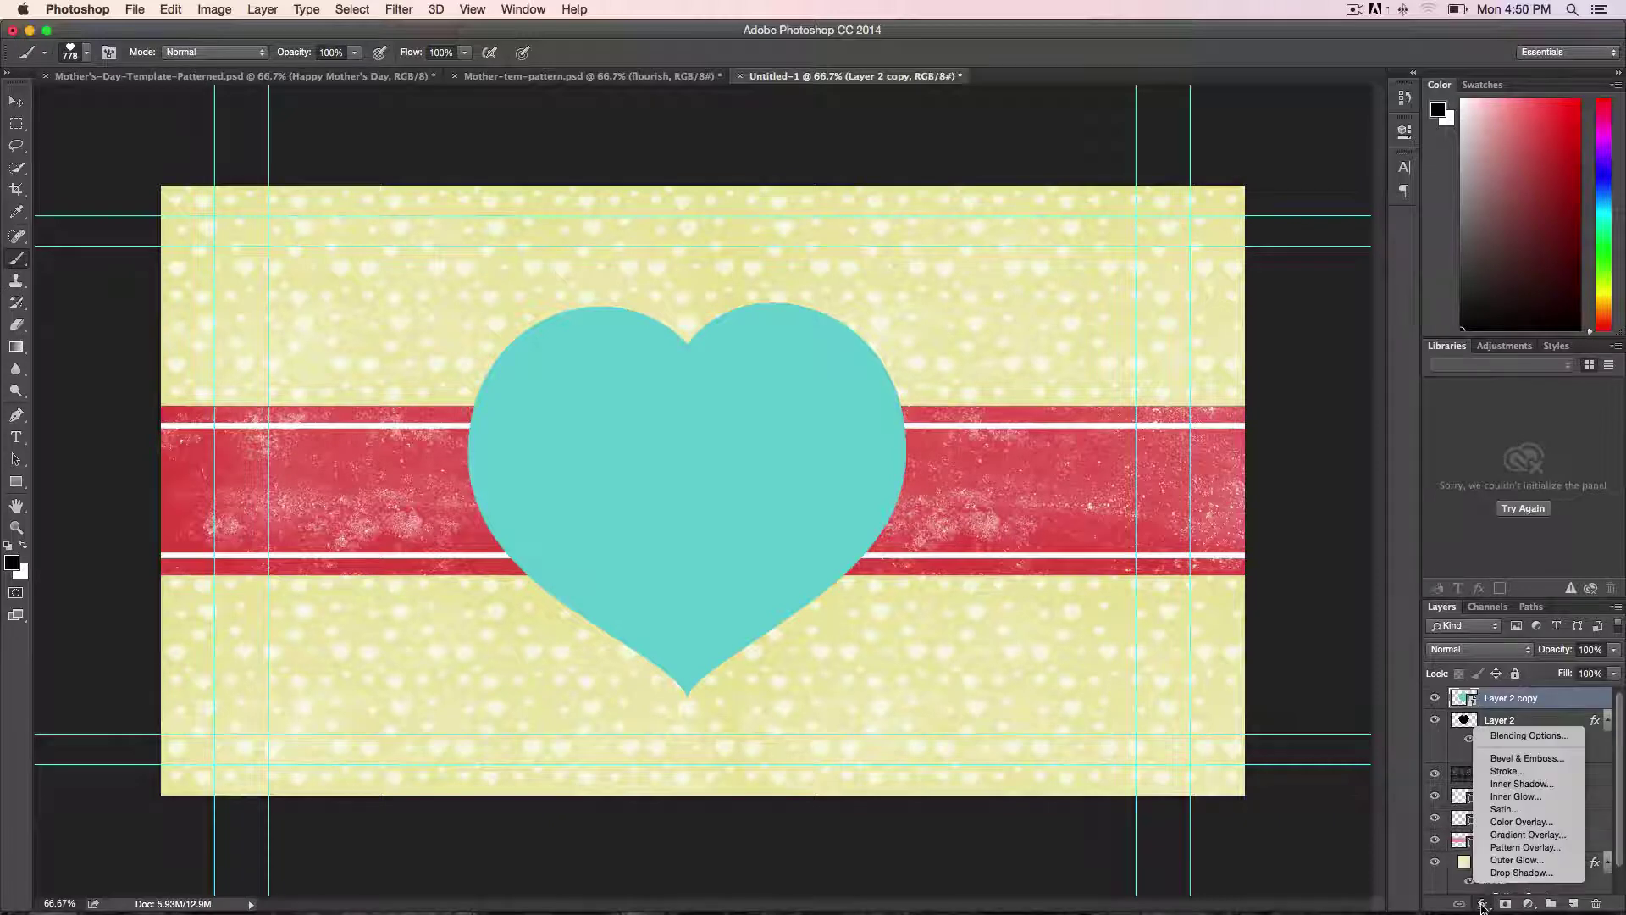
pyautogui.click(1529, 824)
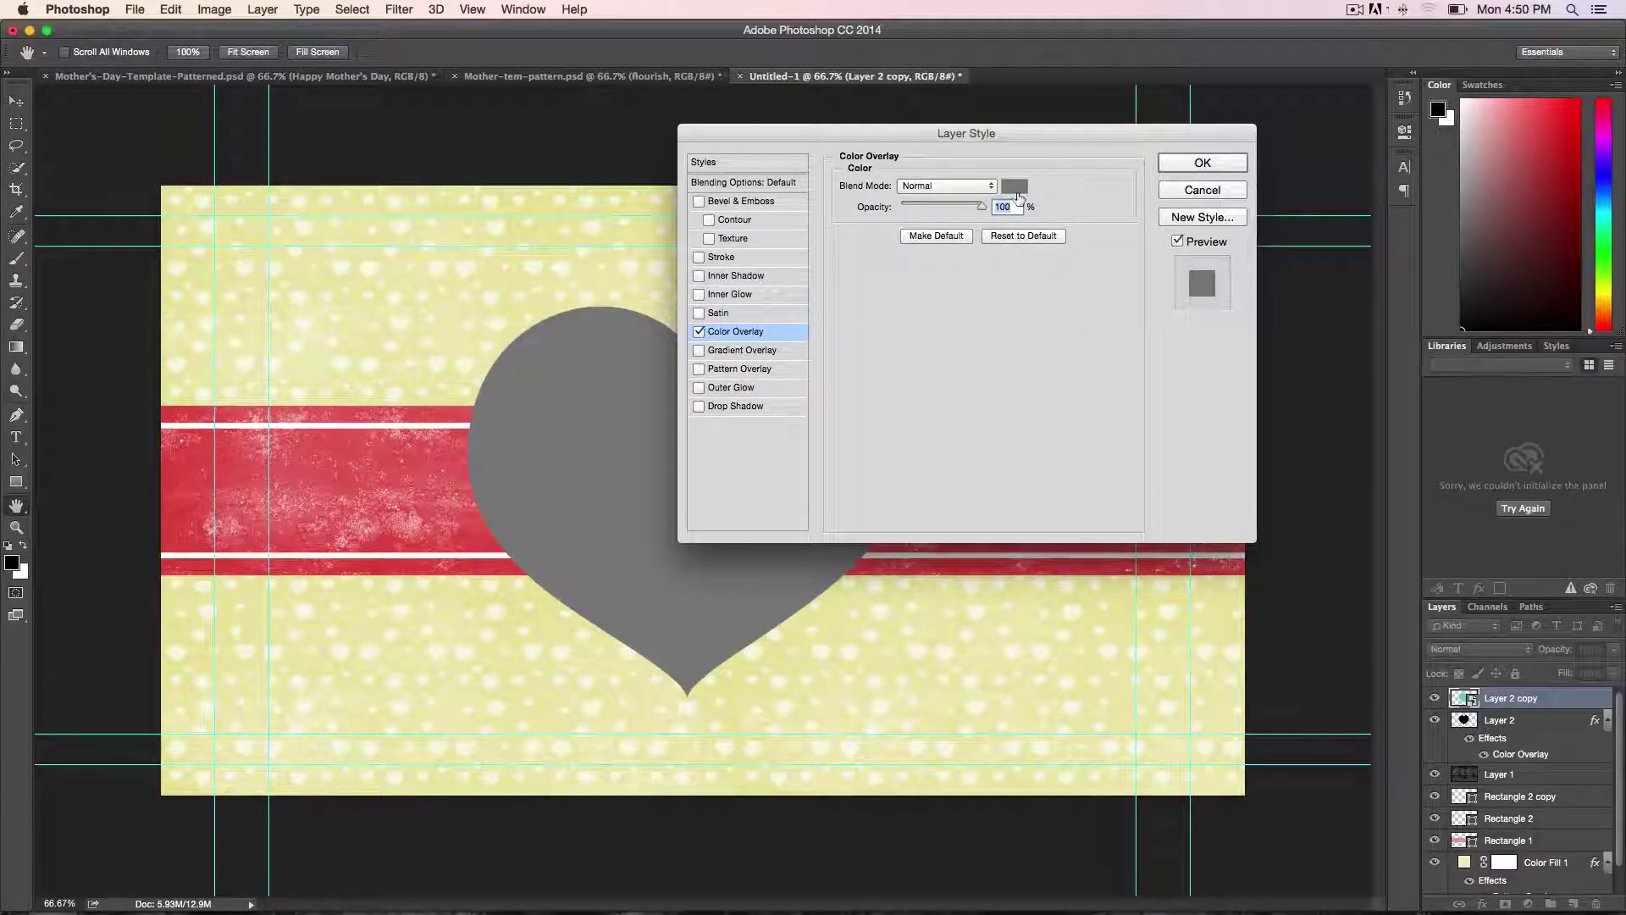
pyautogui.click(1015, 186)
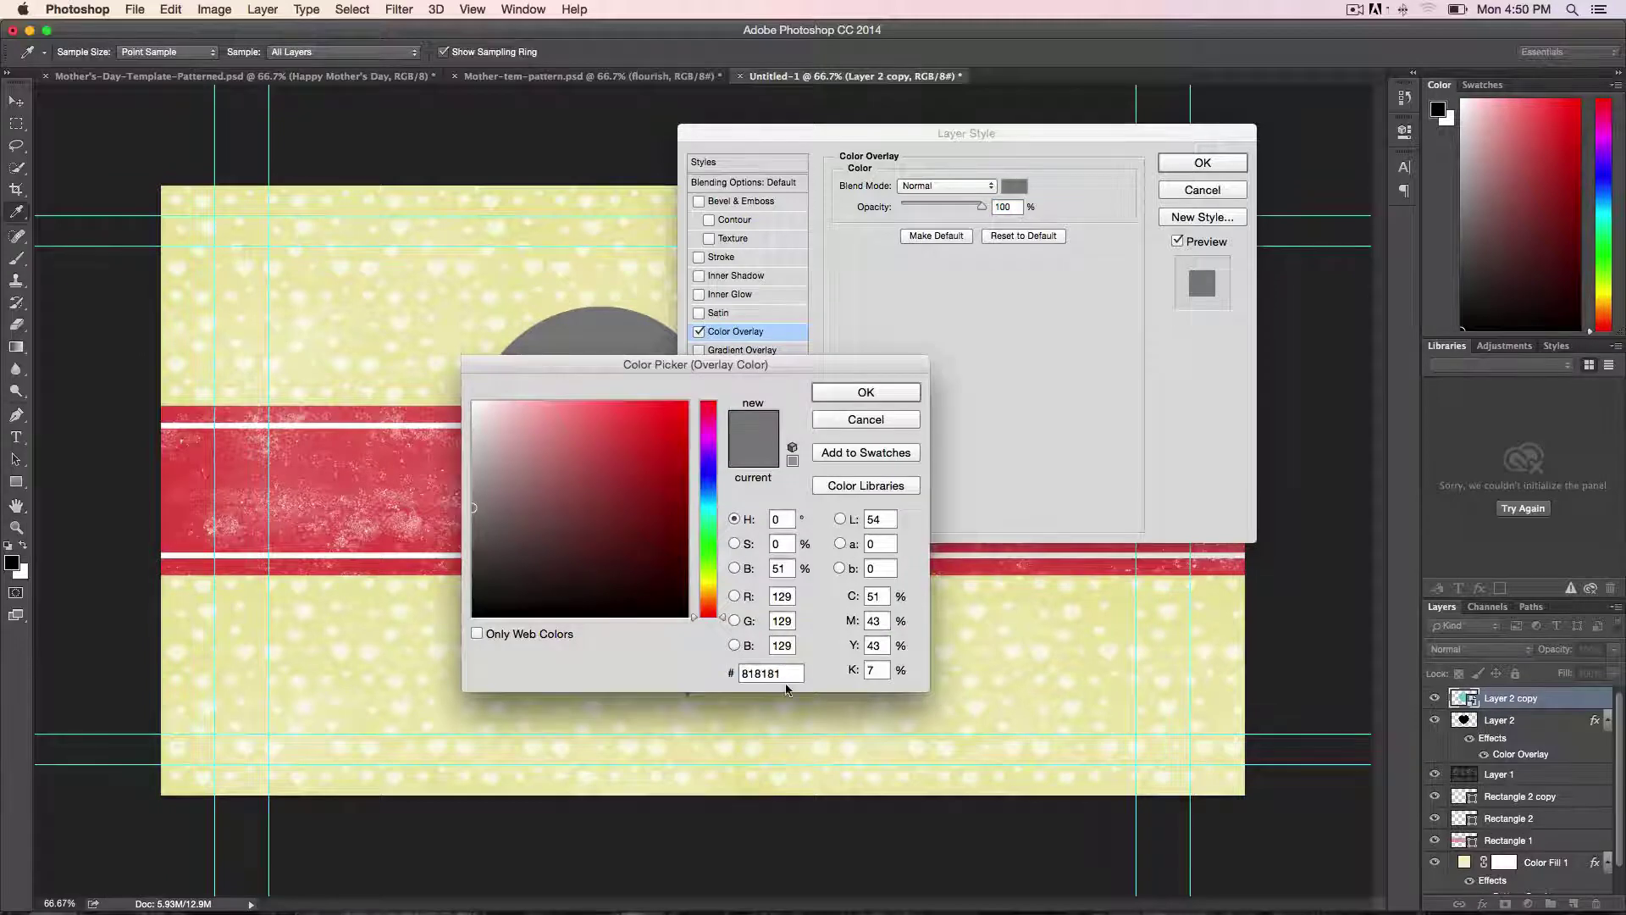
pyautogui.moveTo(787, 675); pyautogui.dragTo(721, 686)
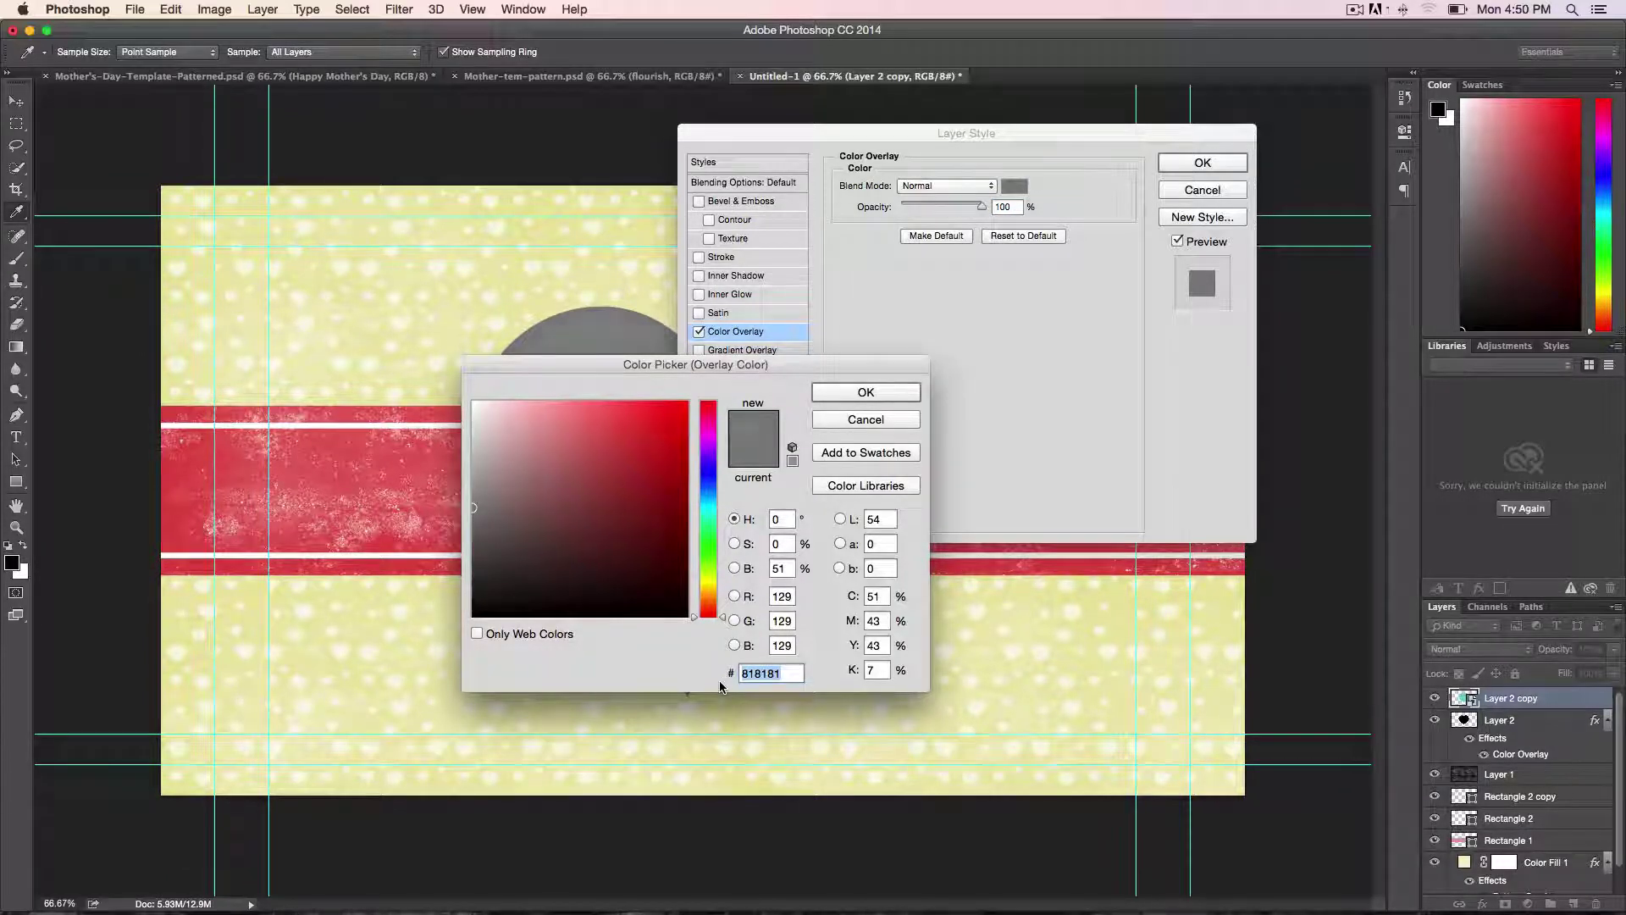
pyautogui.press('super+v')
pyautogui.click(866, 392)
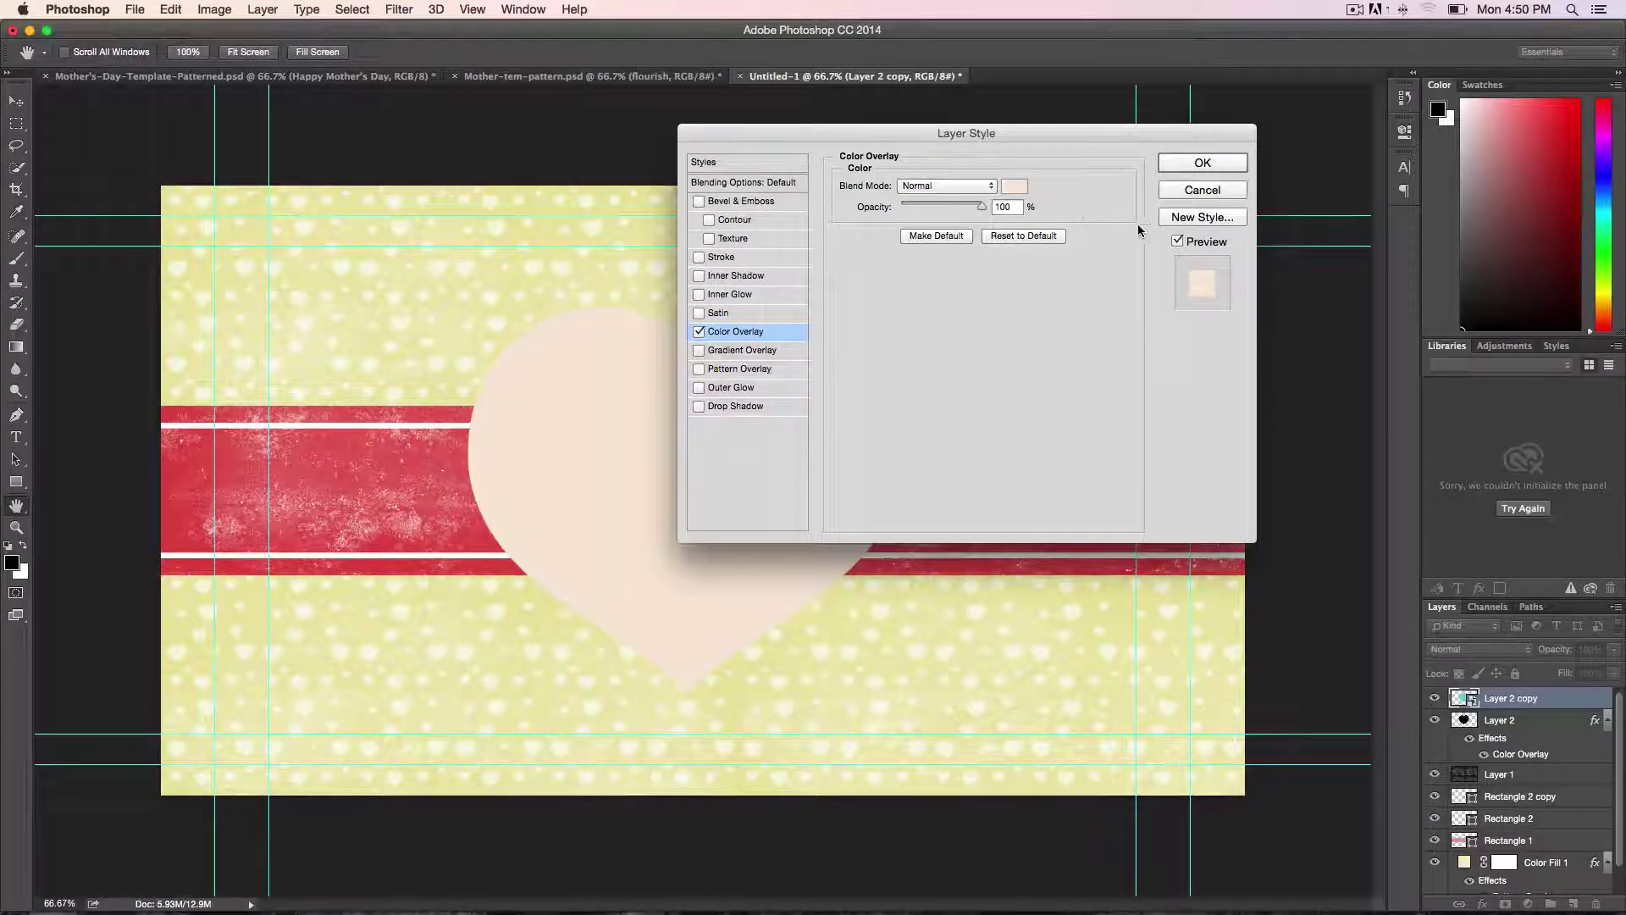
pyautogui.click(1190, 164)
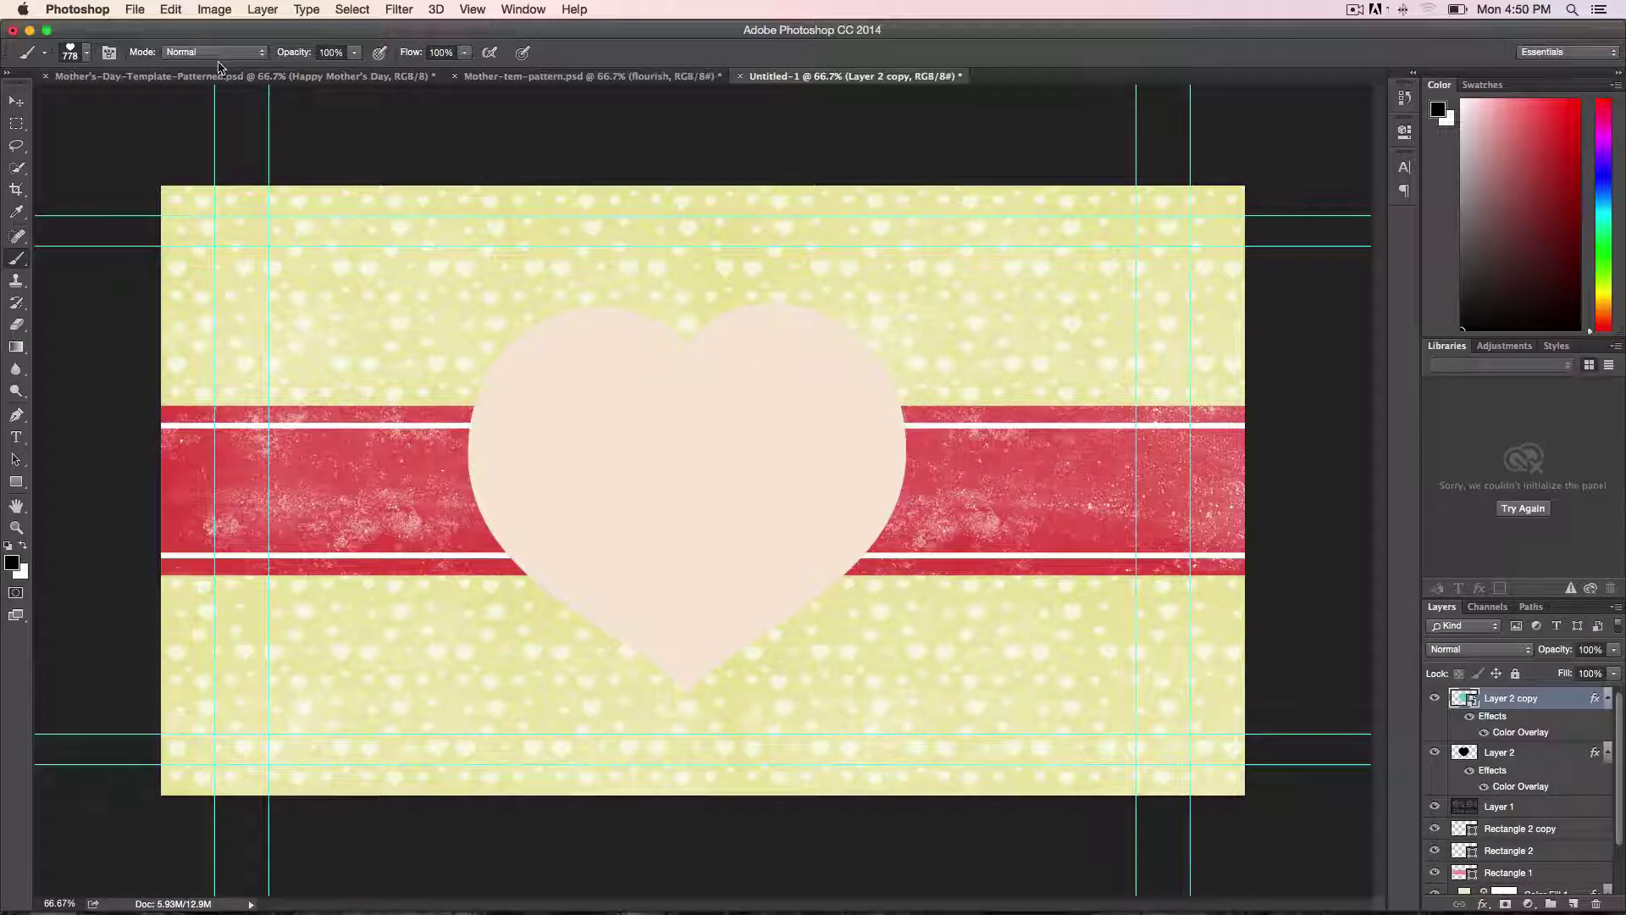
# Step: Scale the peach heart down slightly about its centre with Free Transform, leaving a turquoise border around it
pyautogui.click(169, 9)
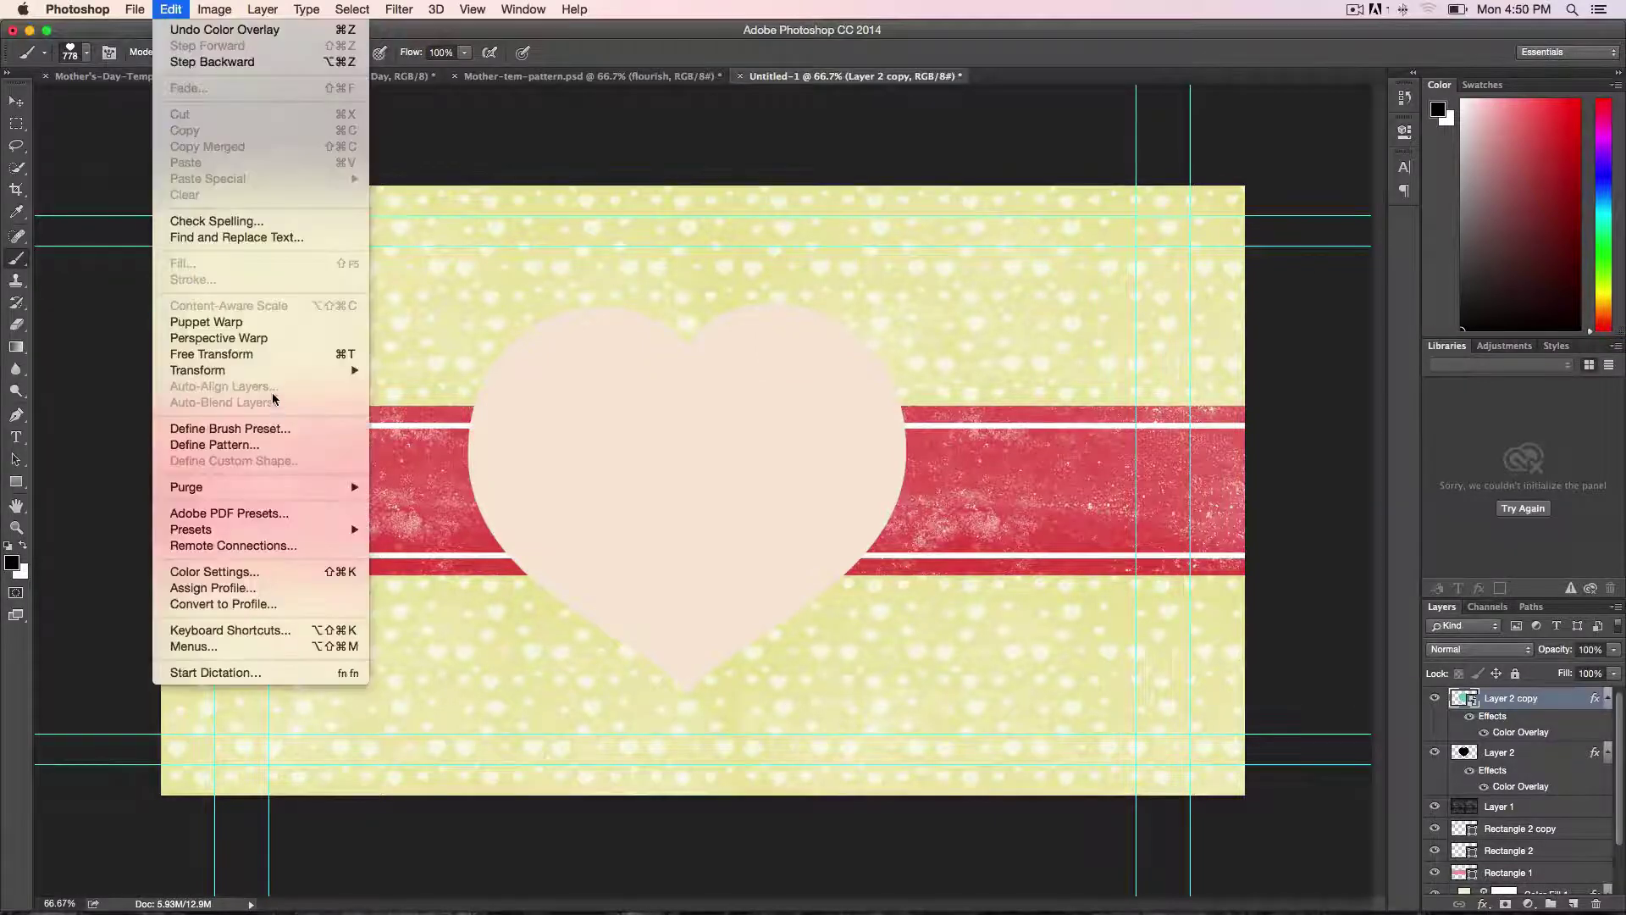
pyautogui.click(244, 354)
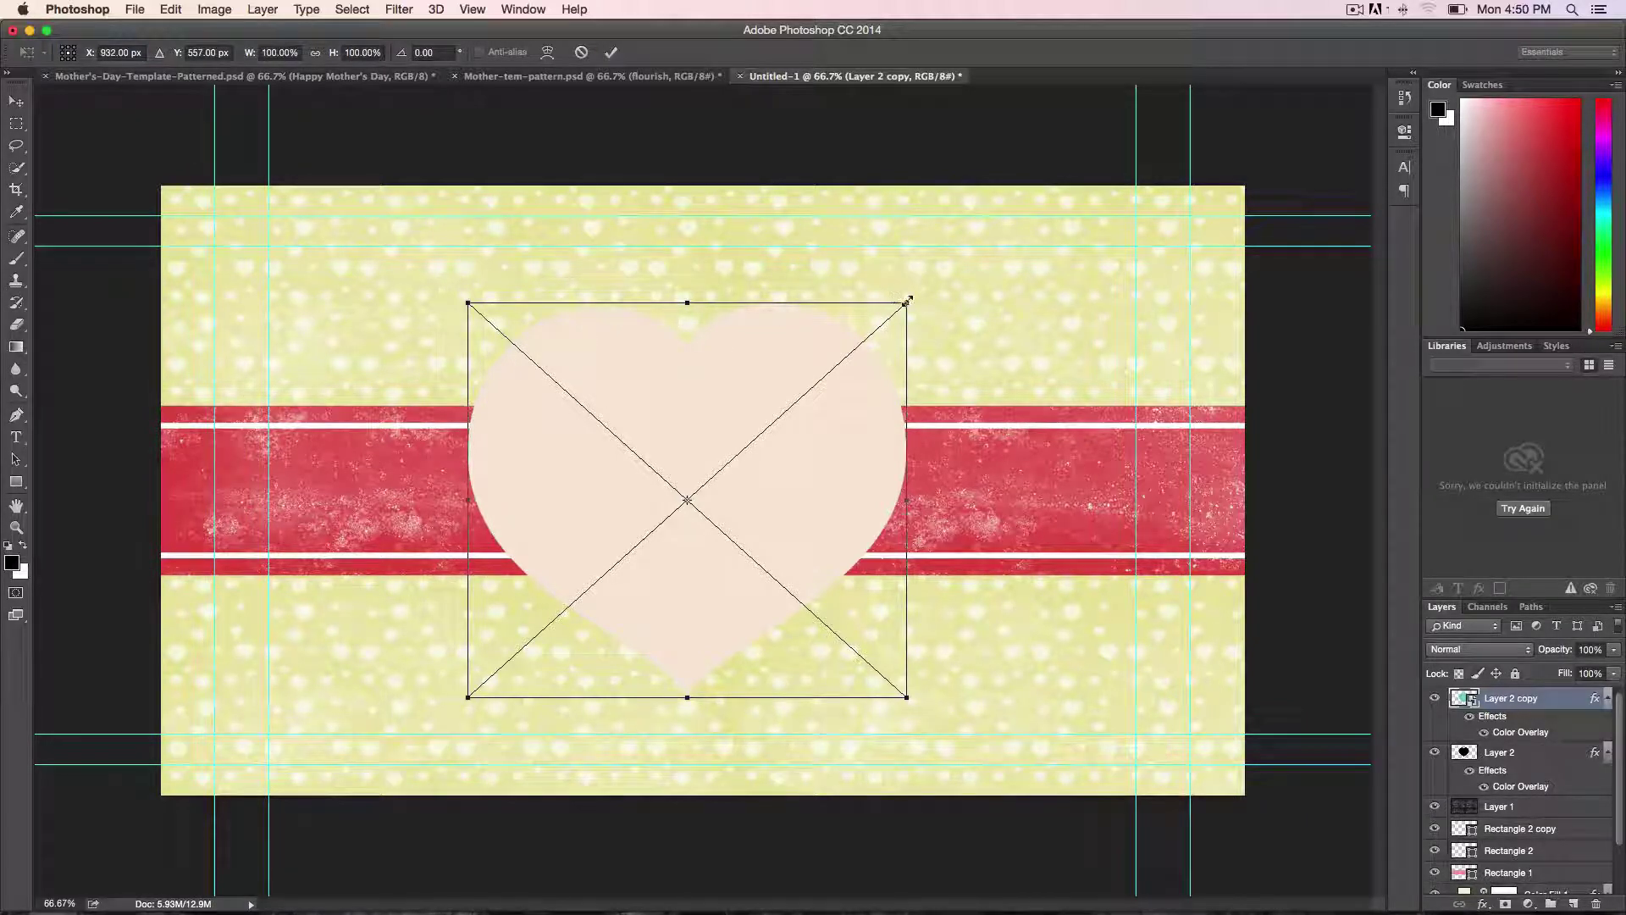
pyautogui.moveTo(908, 301); pyautogui.dragTo(886, 324)
pyautogui.press('b')
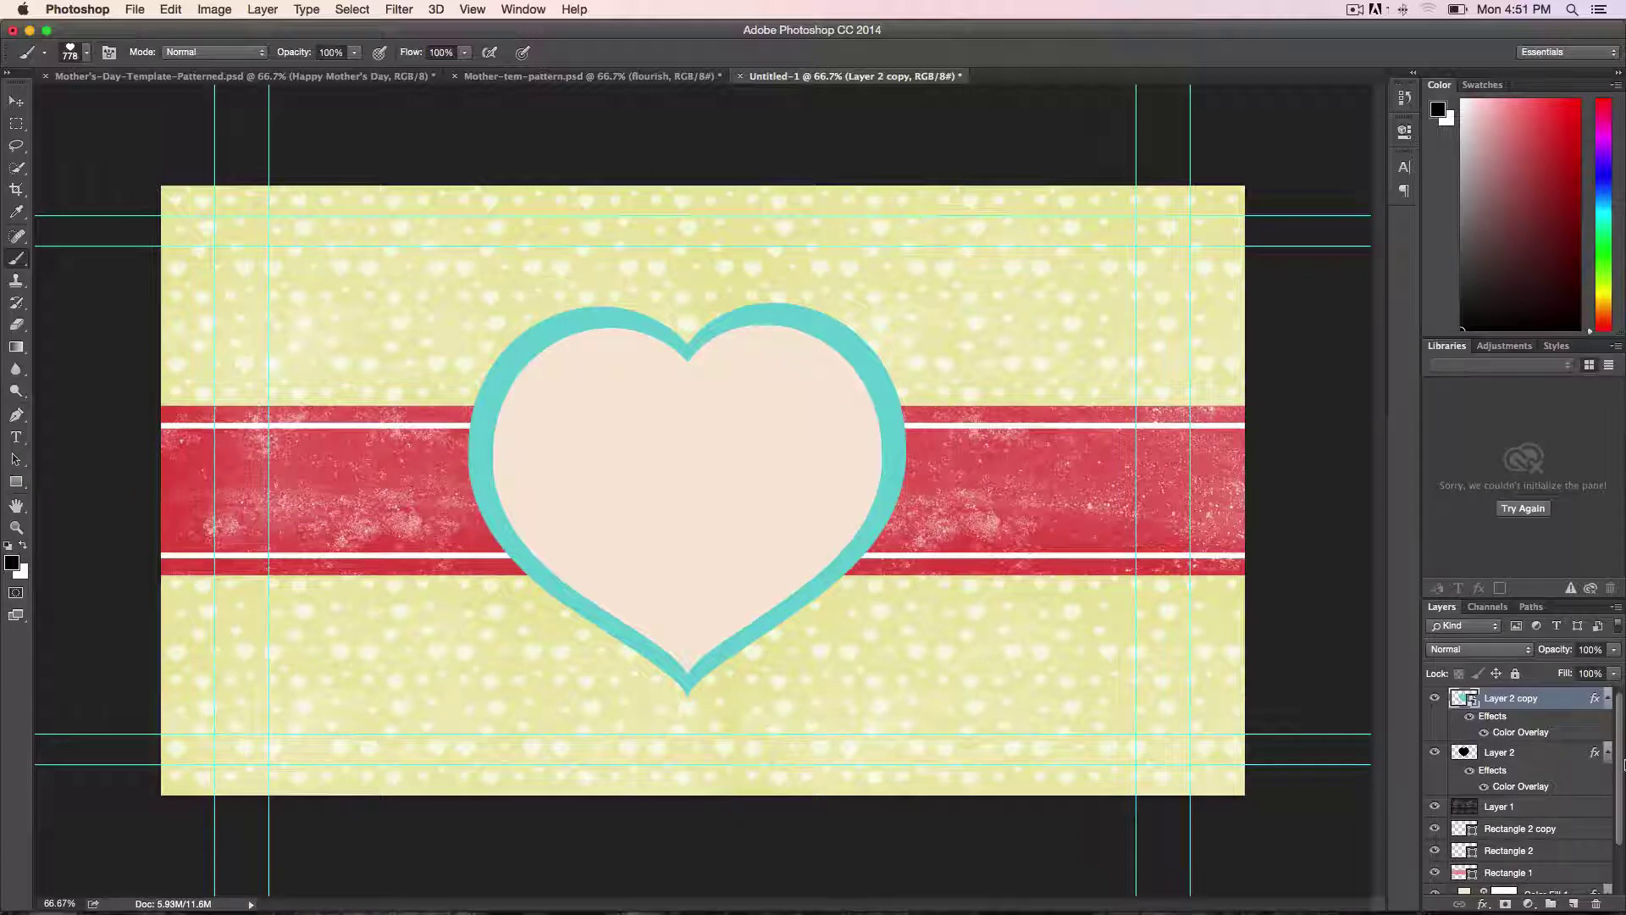
# Step: Add a white Stroke to the peach heart, positioned inside, with a size of 3 px
pyautogui.doubleClick(1592, 702)
pyautogui.click(724, 256)
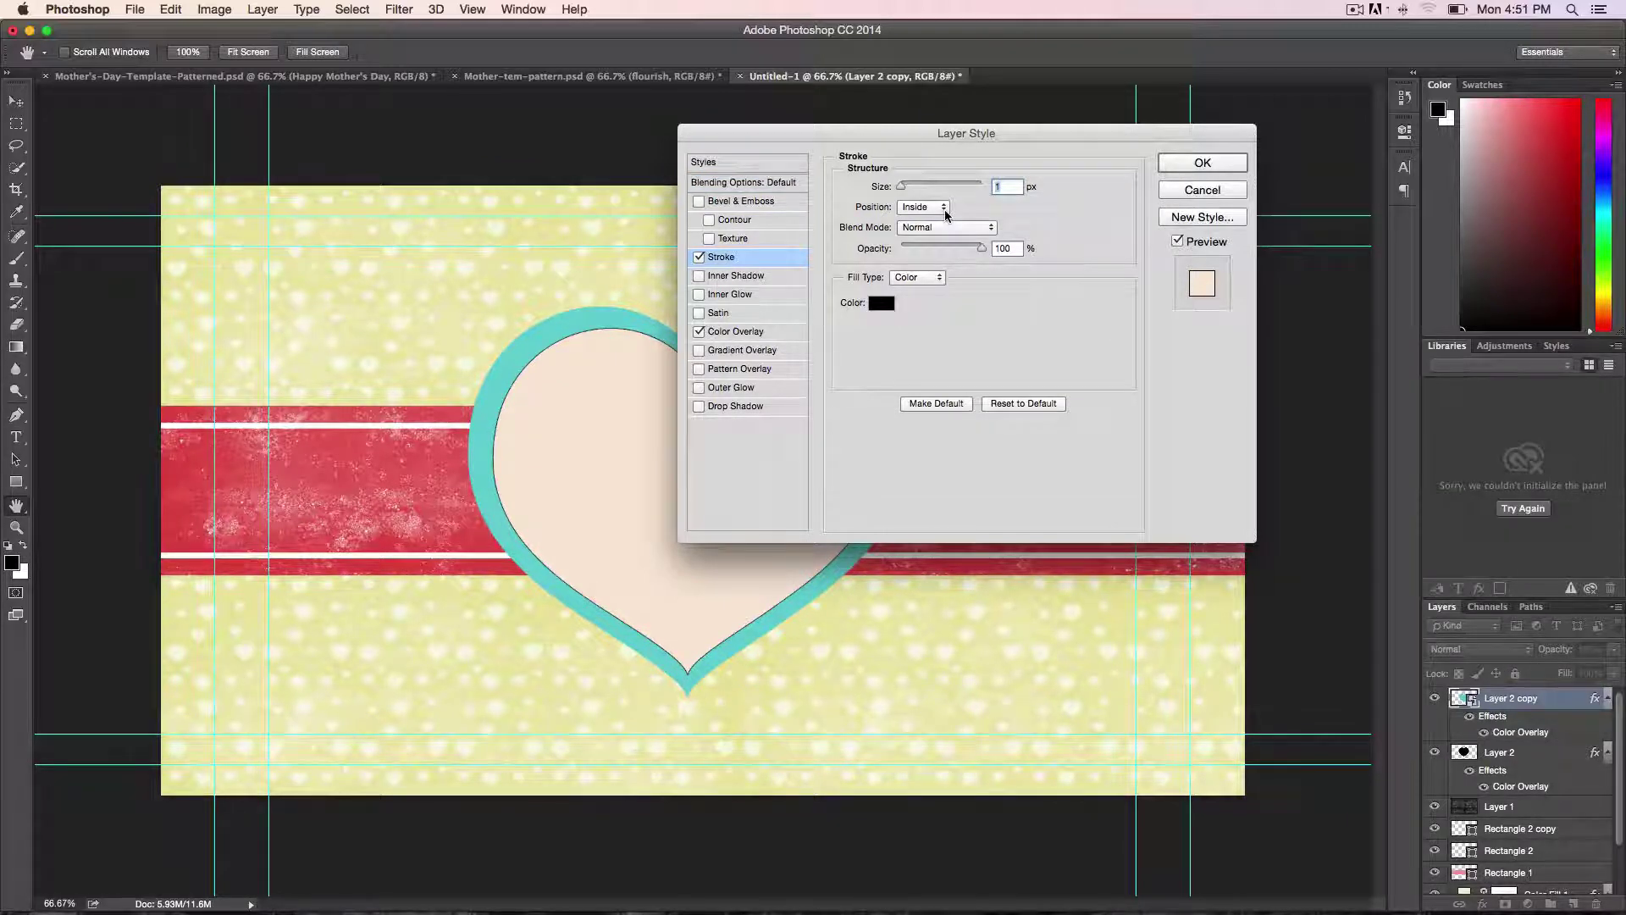
pyautogui.write('5')
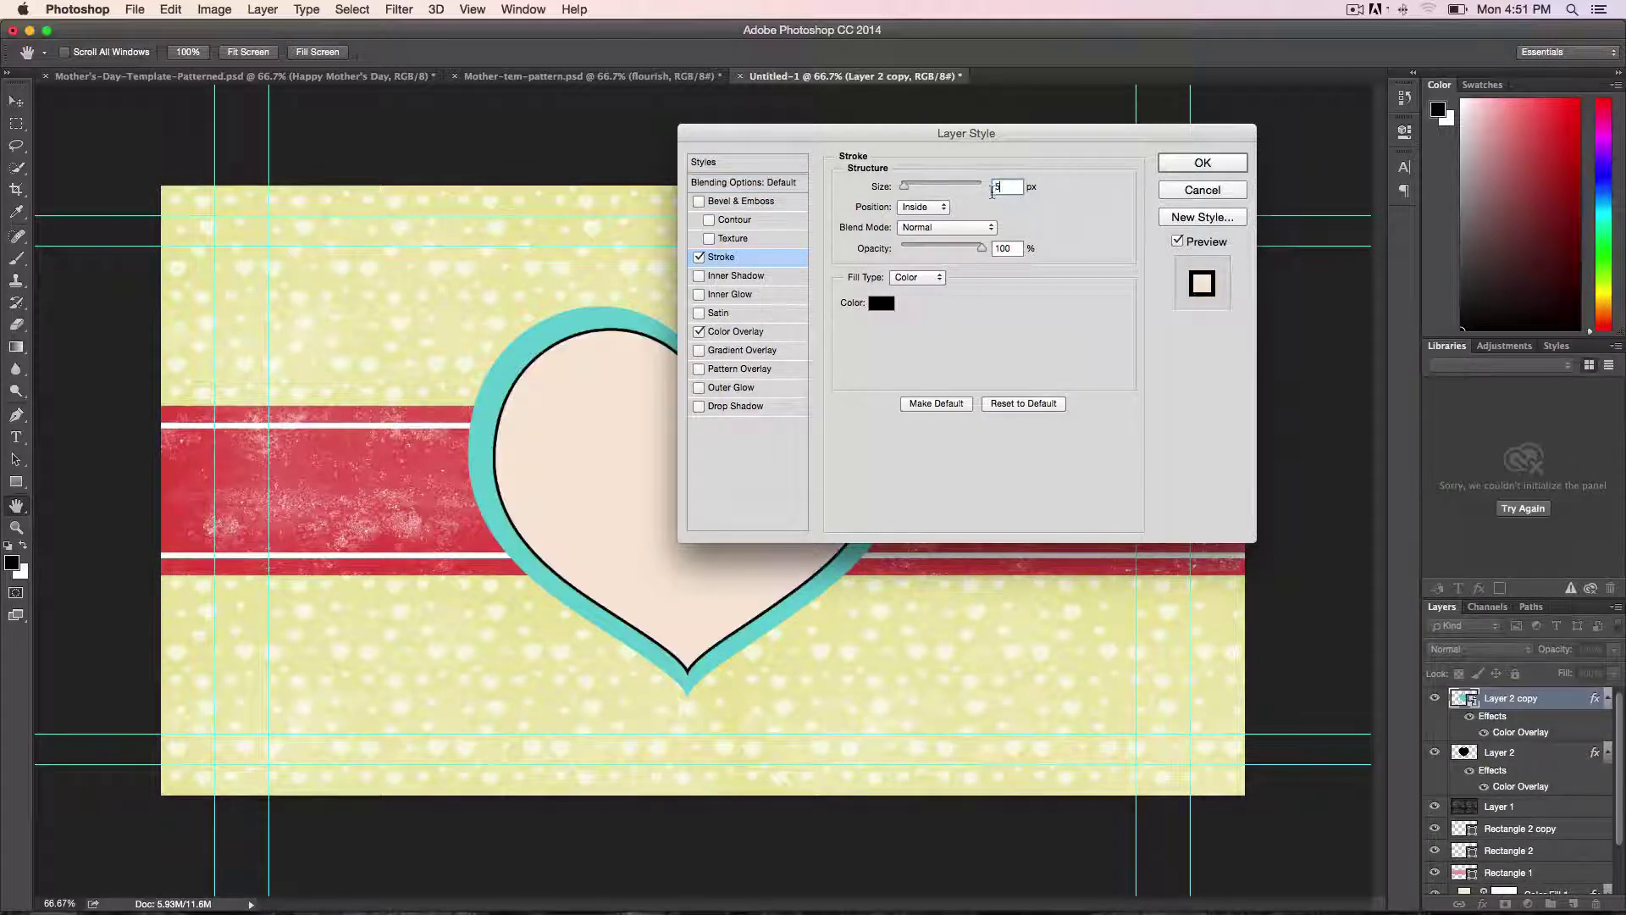
pyautogui.click(882, 304)
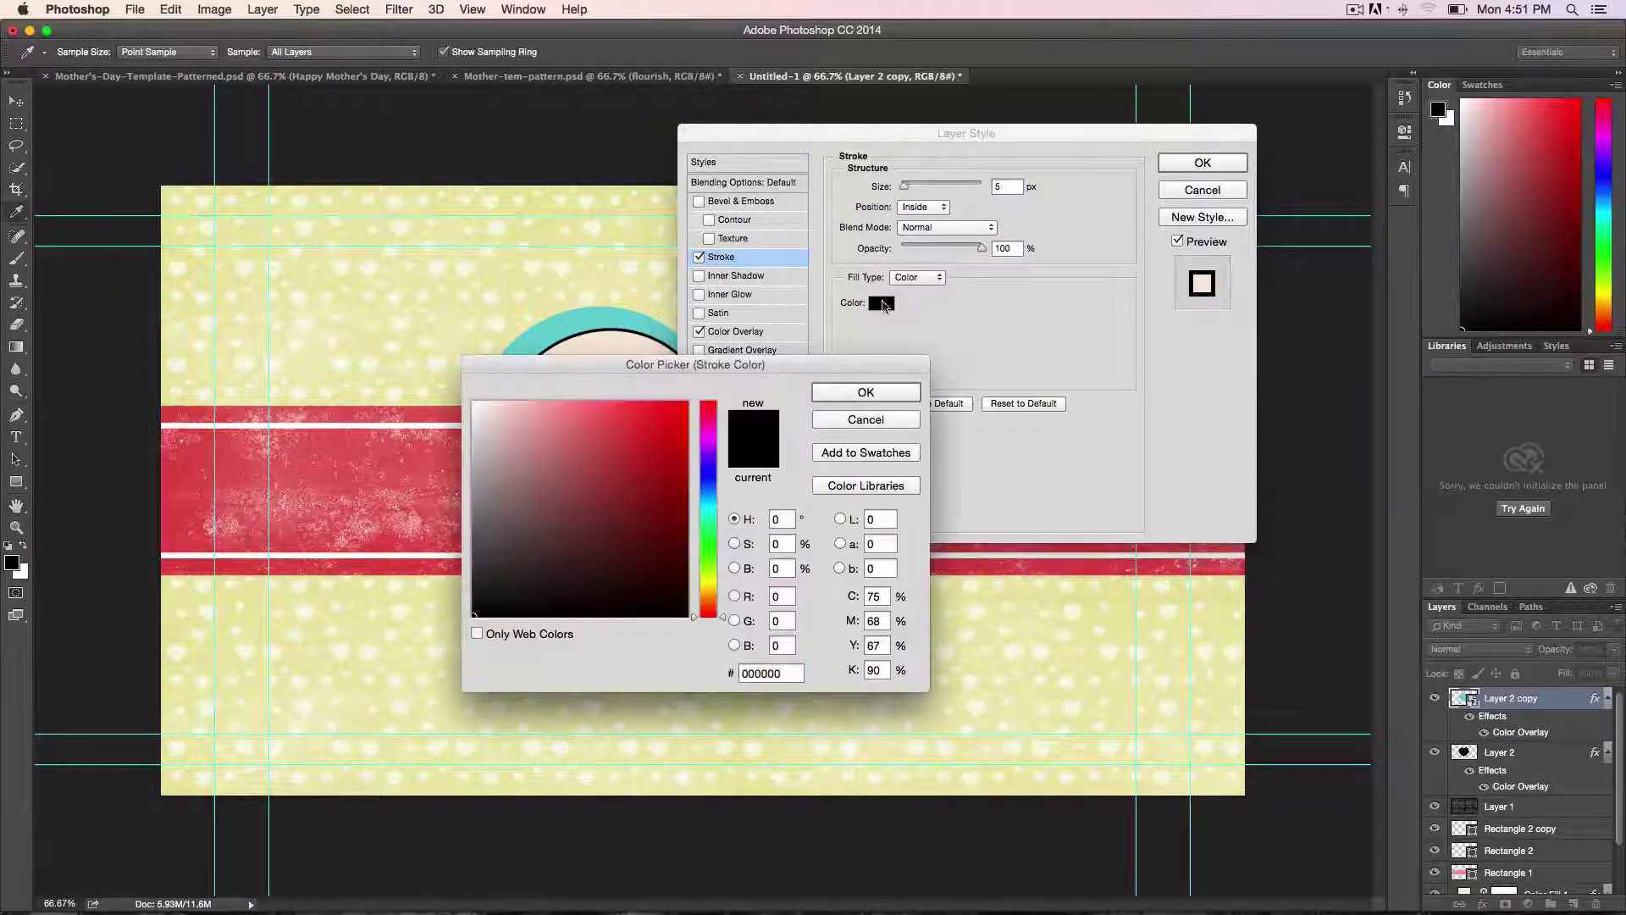
pyautogui.click(879, 275)
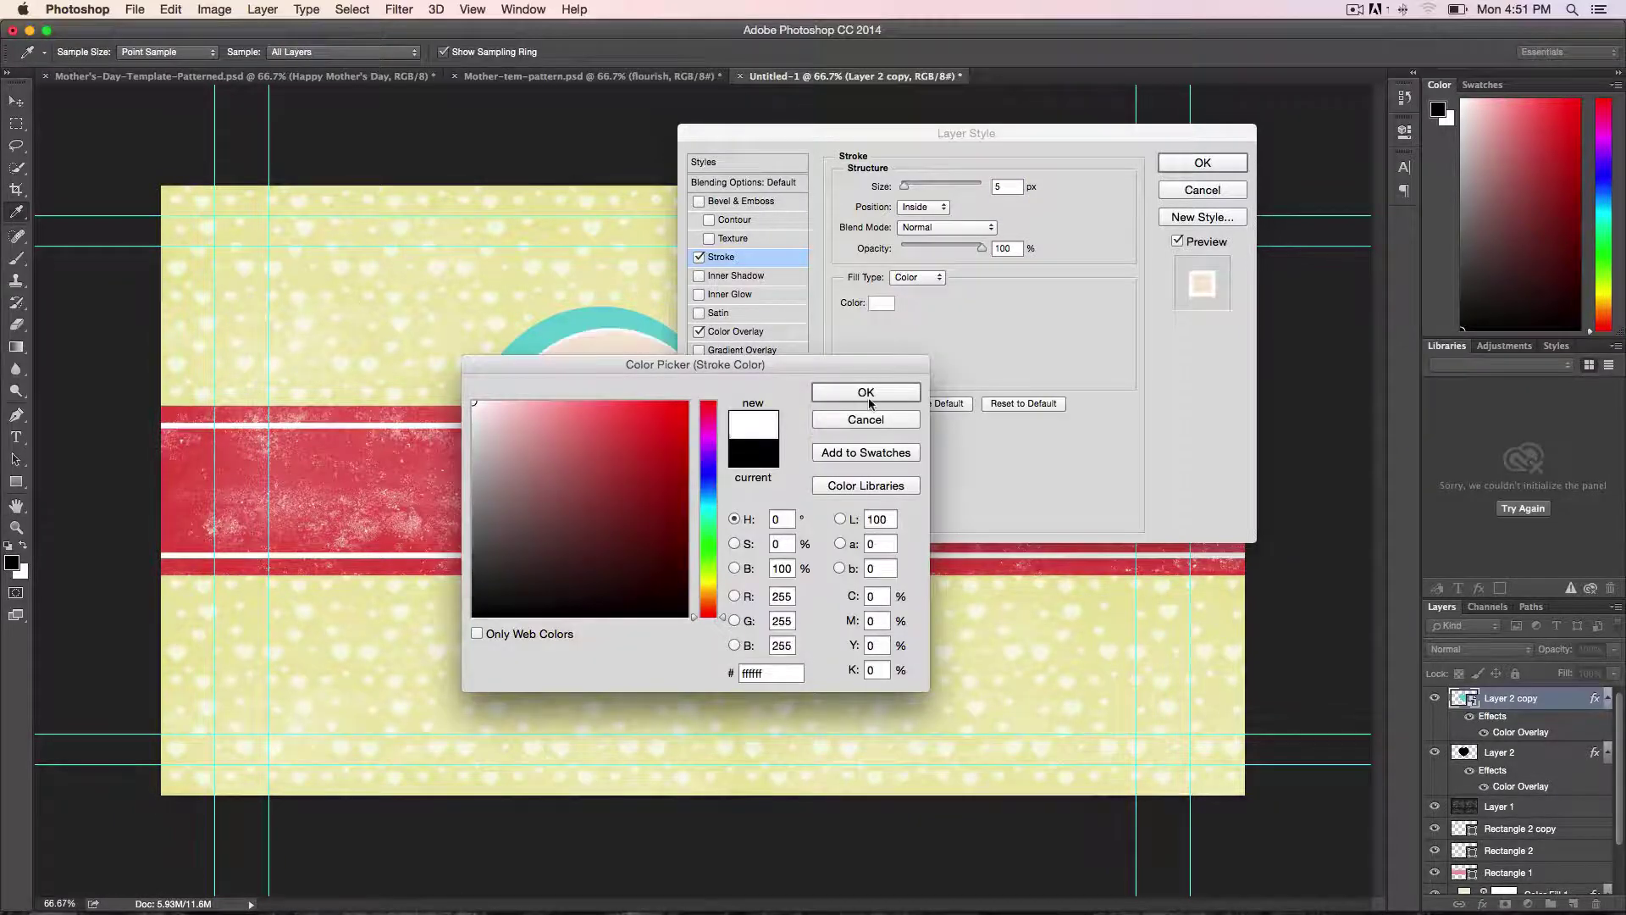
pyautogui.click(866, 393)
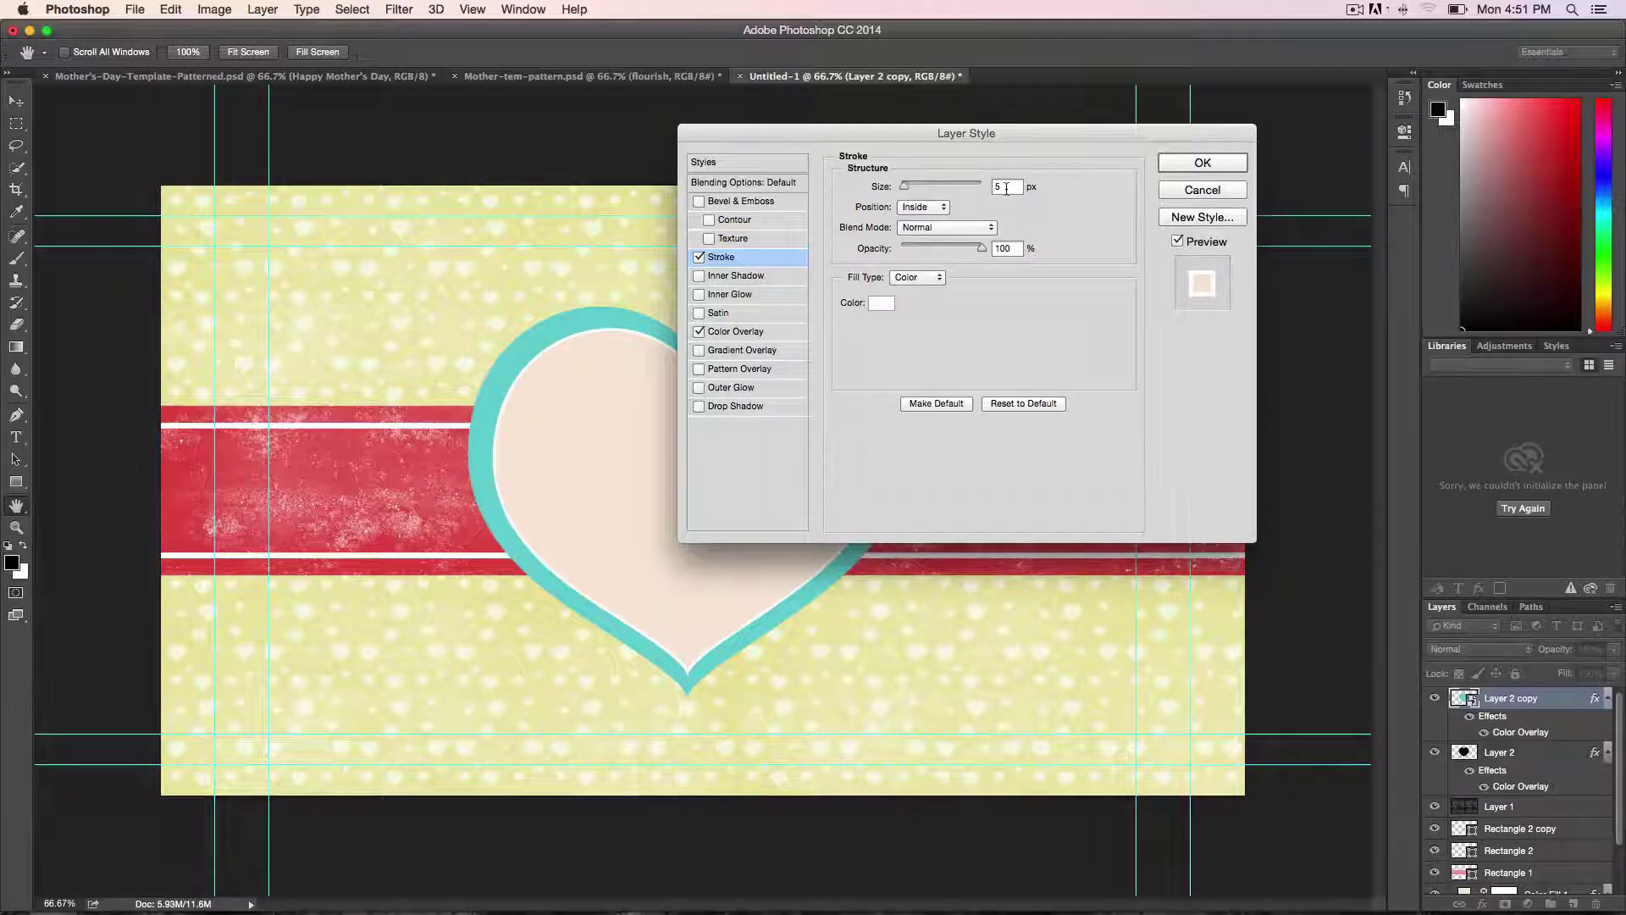
pyautogui.moveTo(1006, 187); pyautogui.dragTo(982, 190)
pyautogui.write('3')
pyautogui.click(1183, 164)
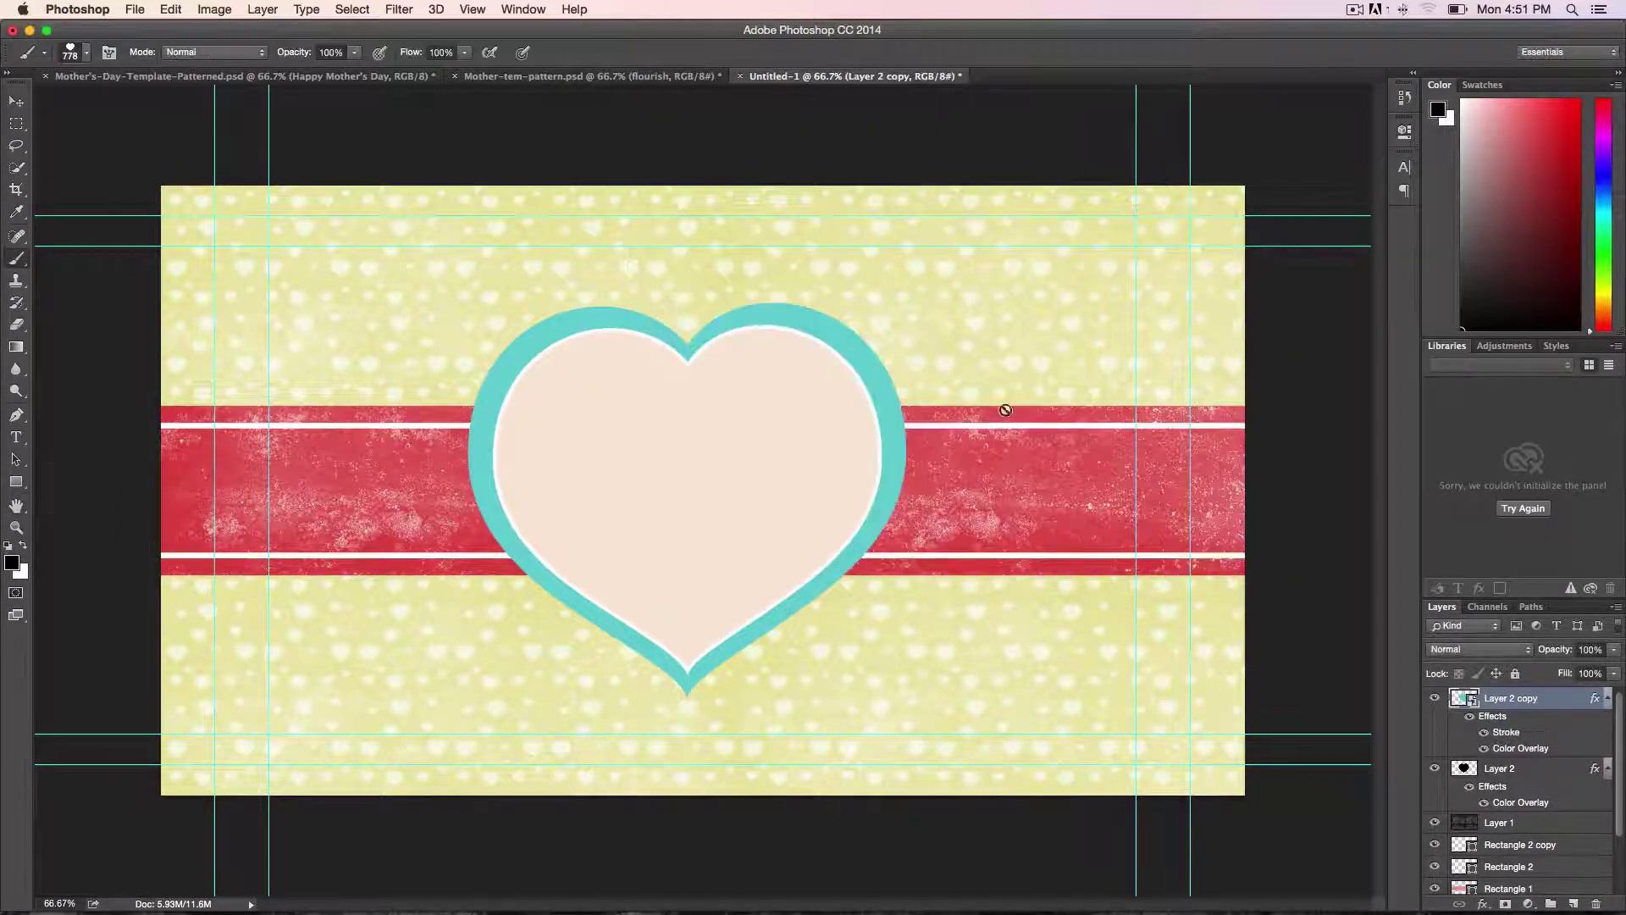
# Step: Create a new layer above the peach heart and fill it with the dark grunge texture pattern at 100% opacity
pyautogui.click(1573, 904)
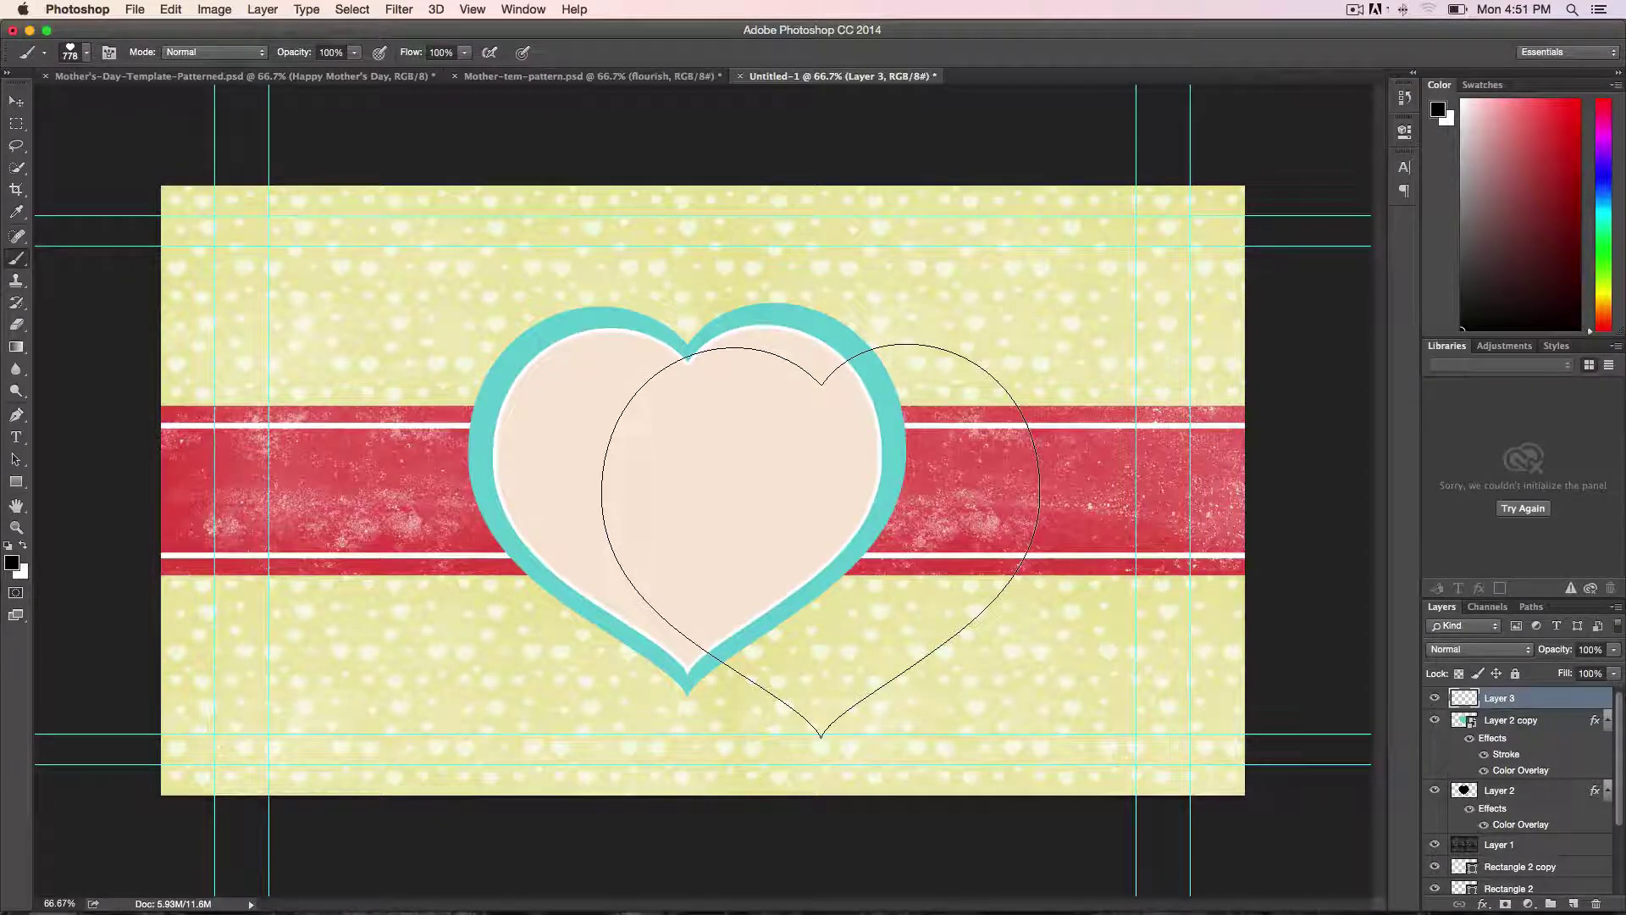
pyautogui.hotkey('shift', 'BackSpace')
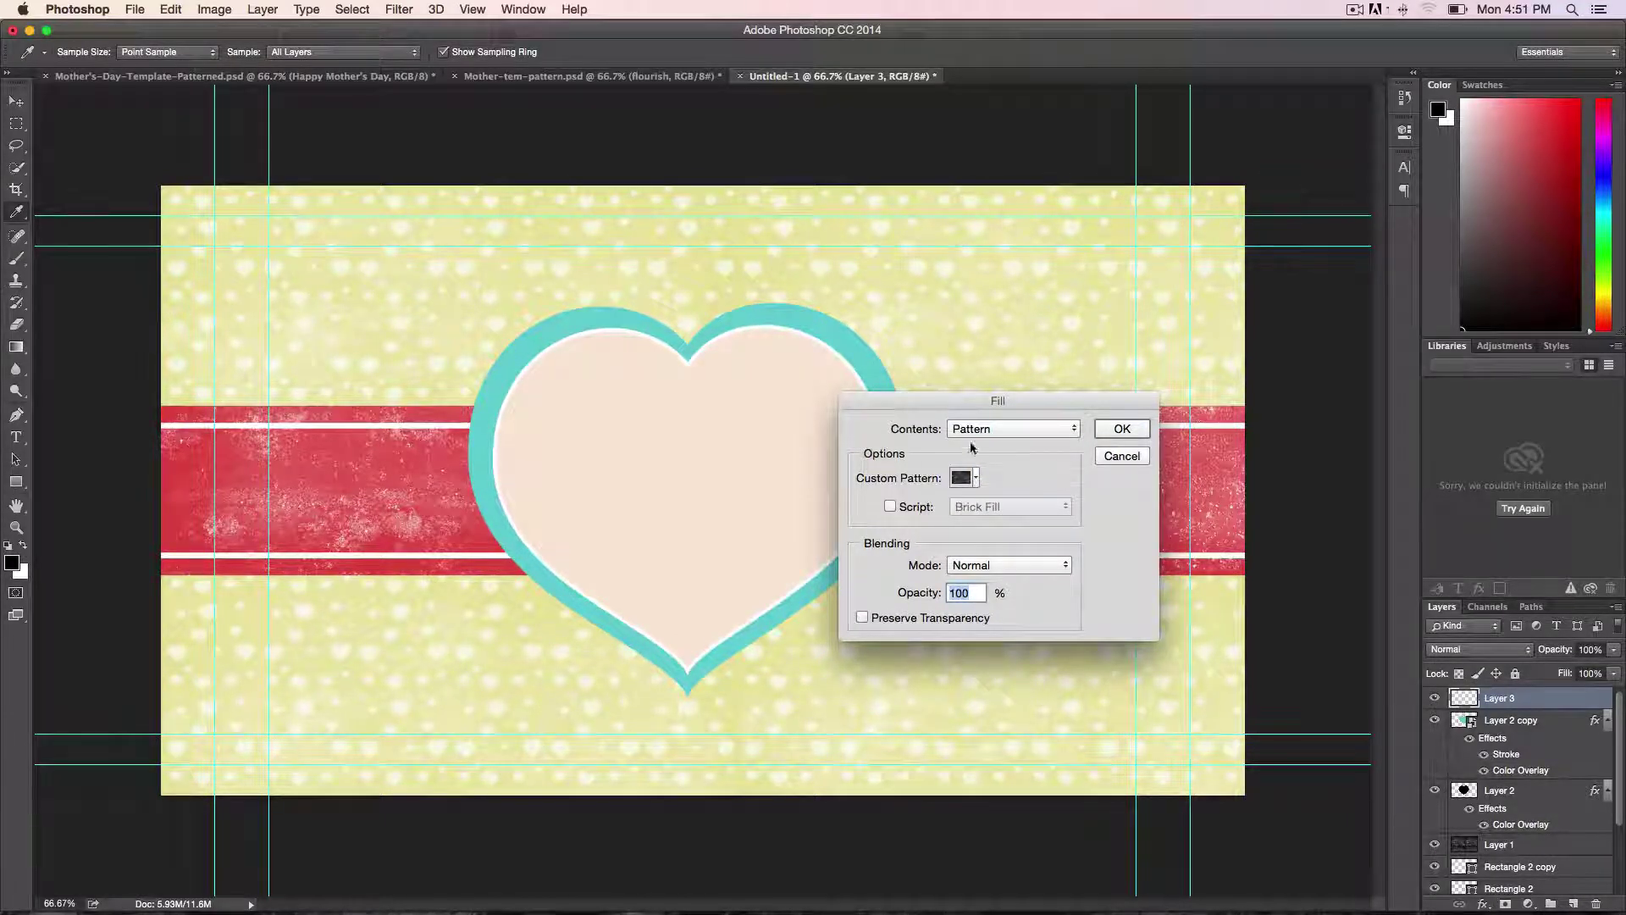
pyautogui.click(1122, 428)
pyautogui.press('b')
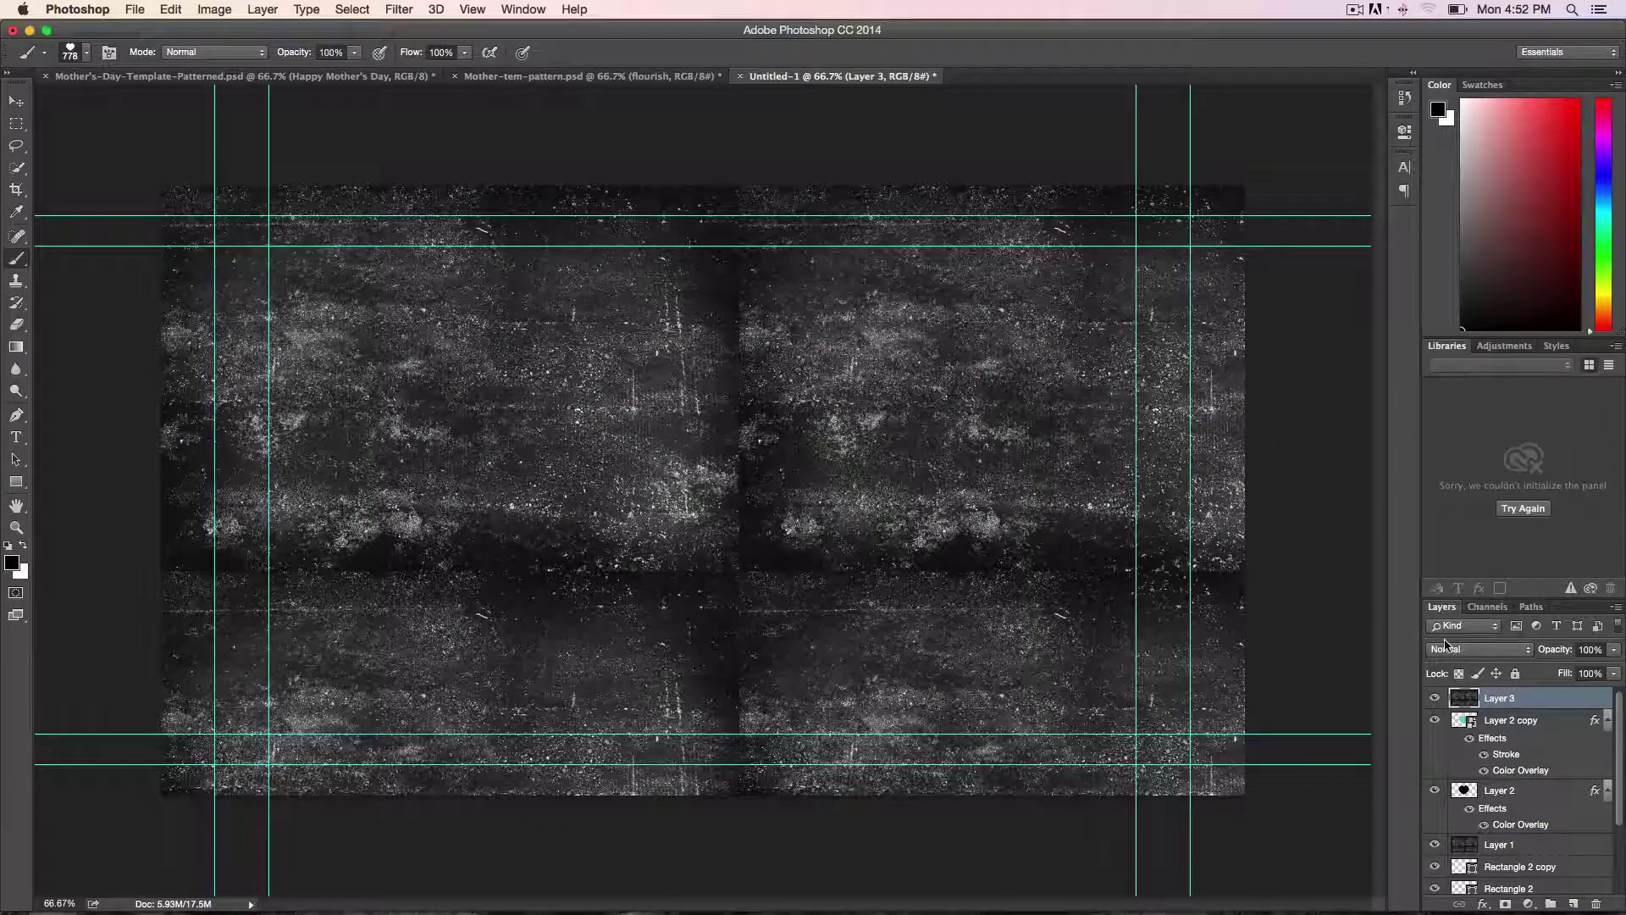
# Step: Mask the grunge texture layer to the peach heart's outline and set its blend mode to Overlay
pyautogui.keyDown('super'); pyautogui.click(1463, 720); pyautogui.keyUp('super')
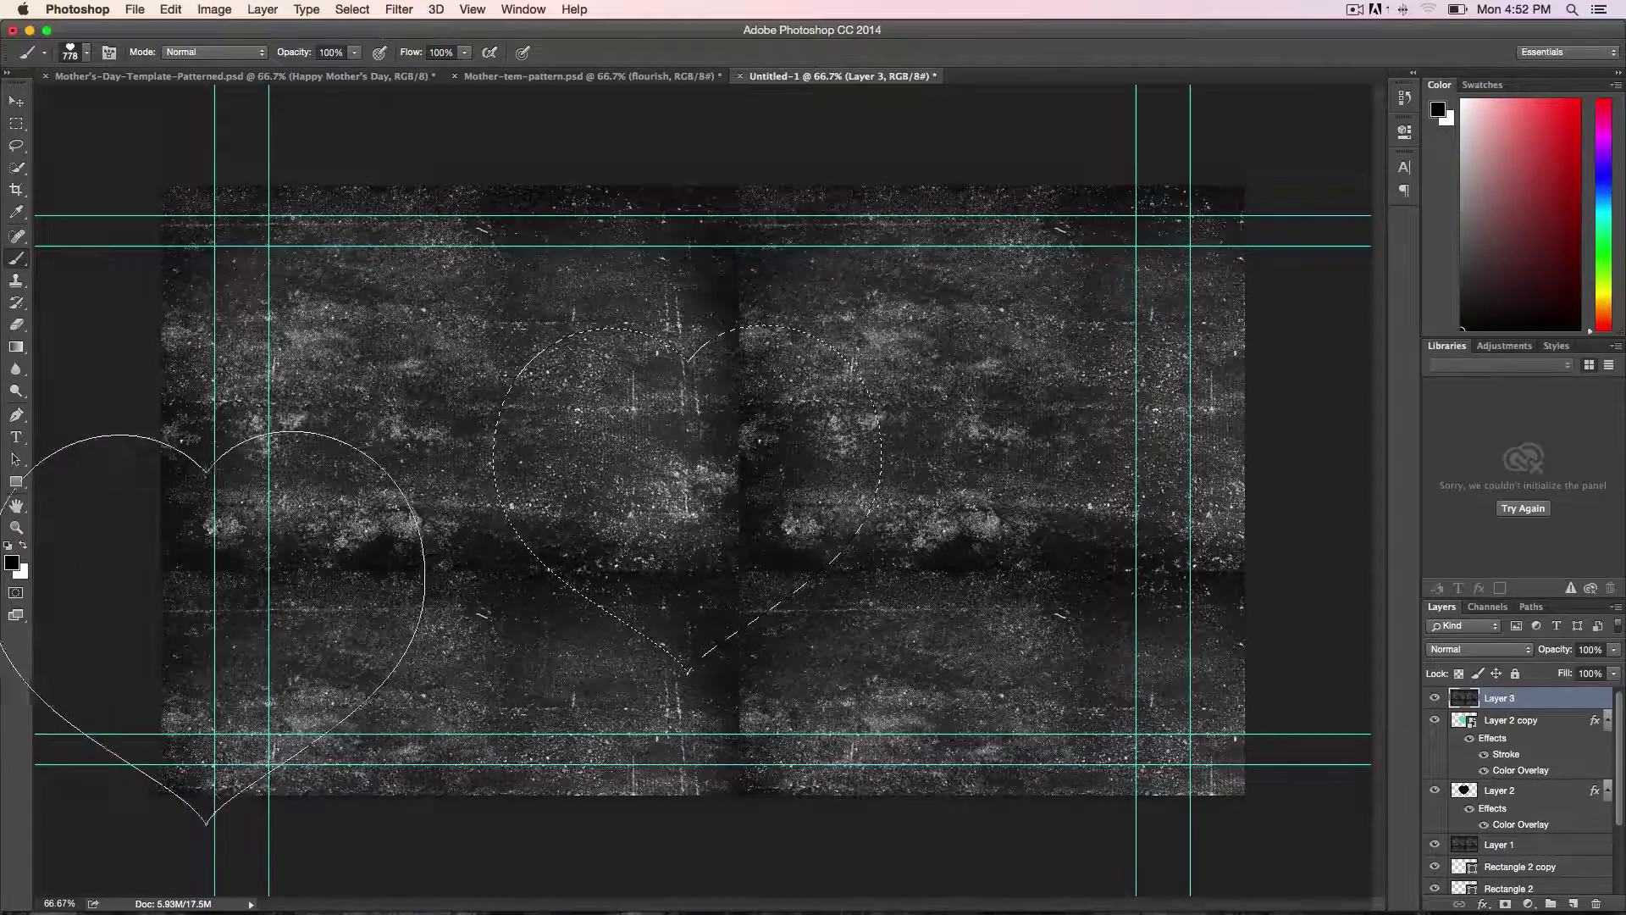
pyautogui.moveTo(381, 913)
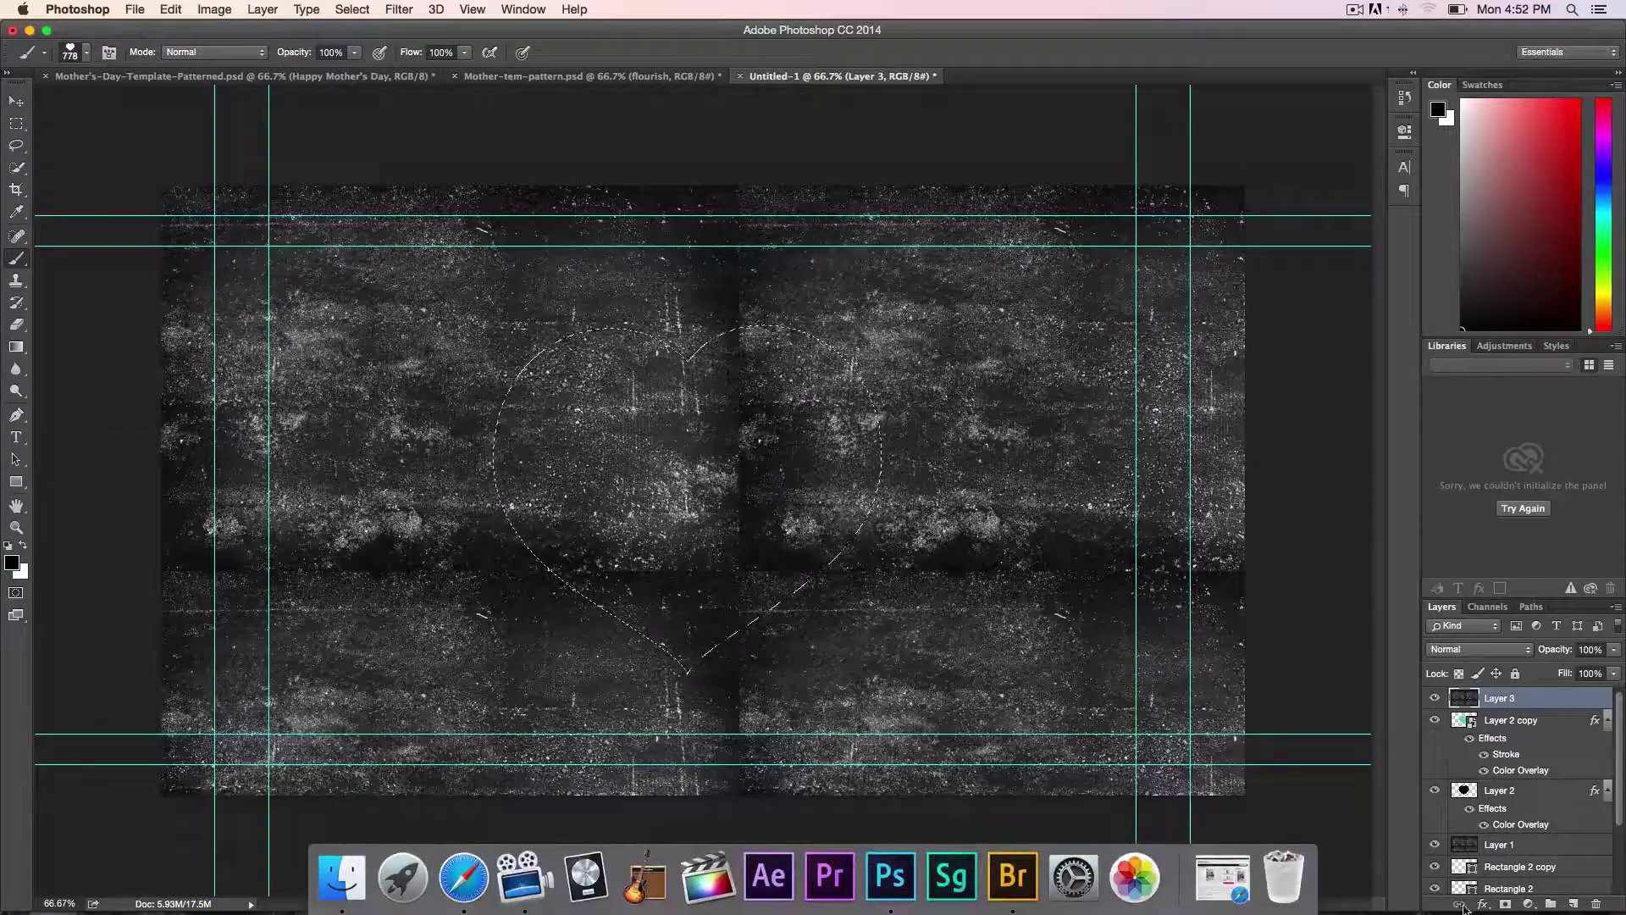
pyautogui.click(1506, 902)
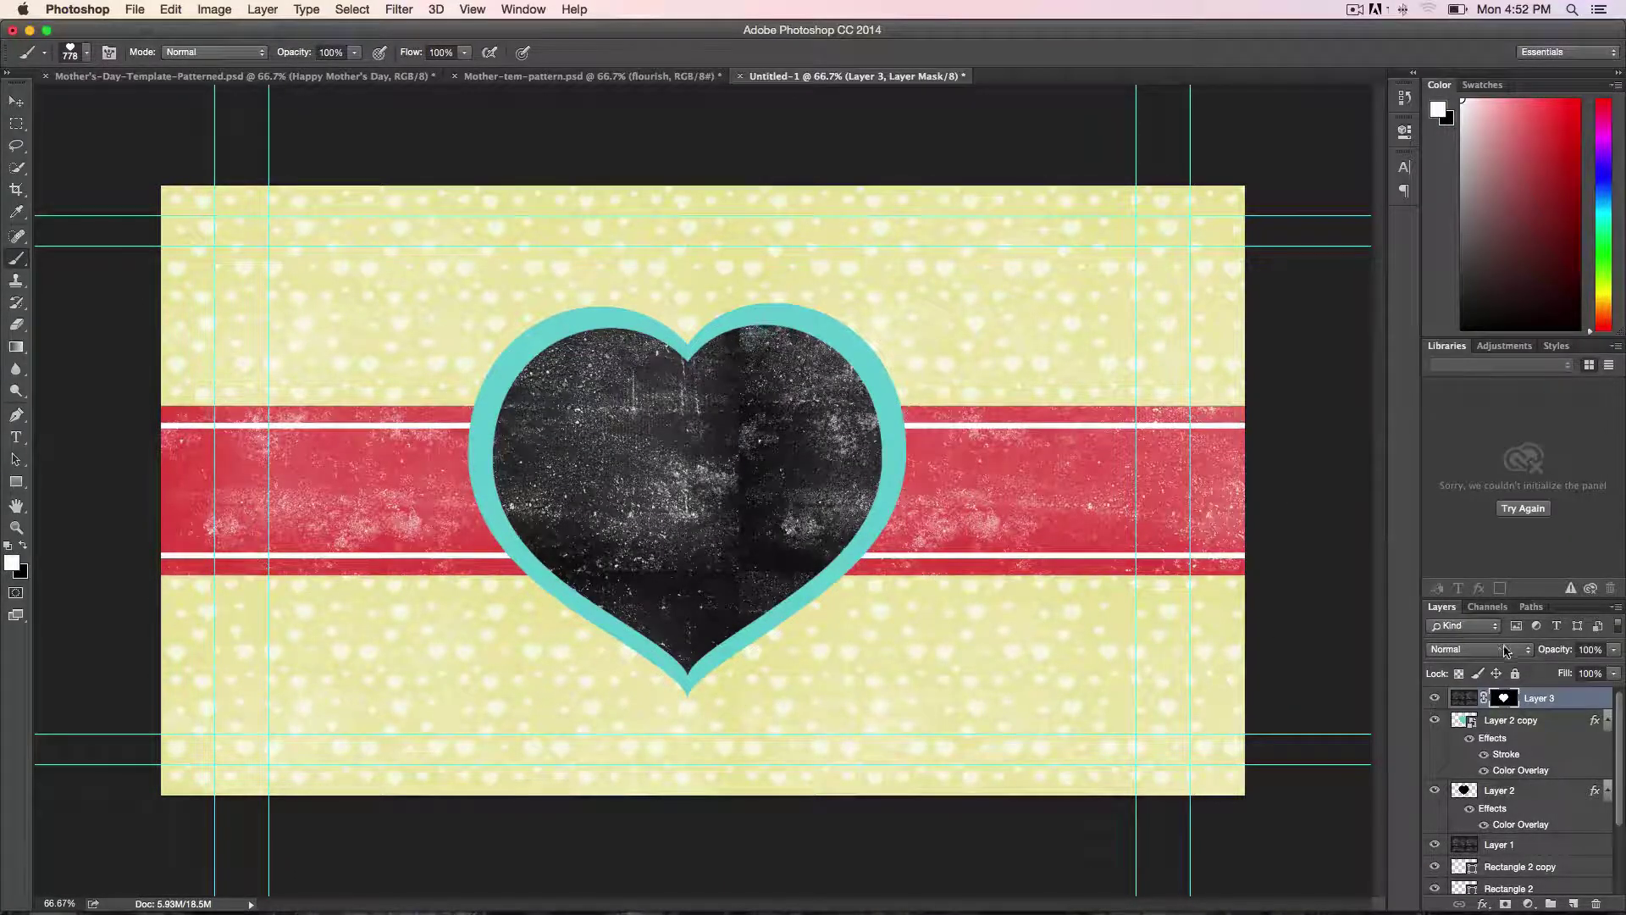
pyautogui.click(1498, 656)
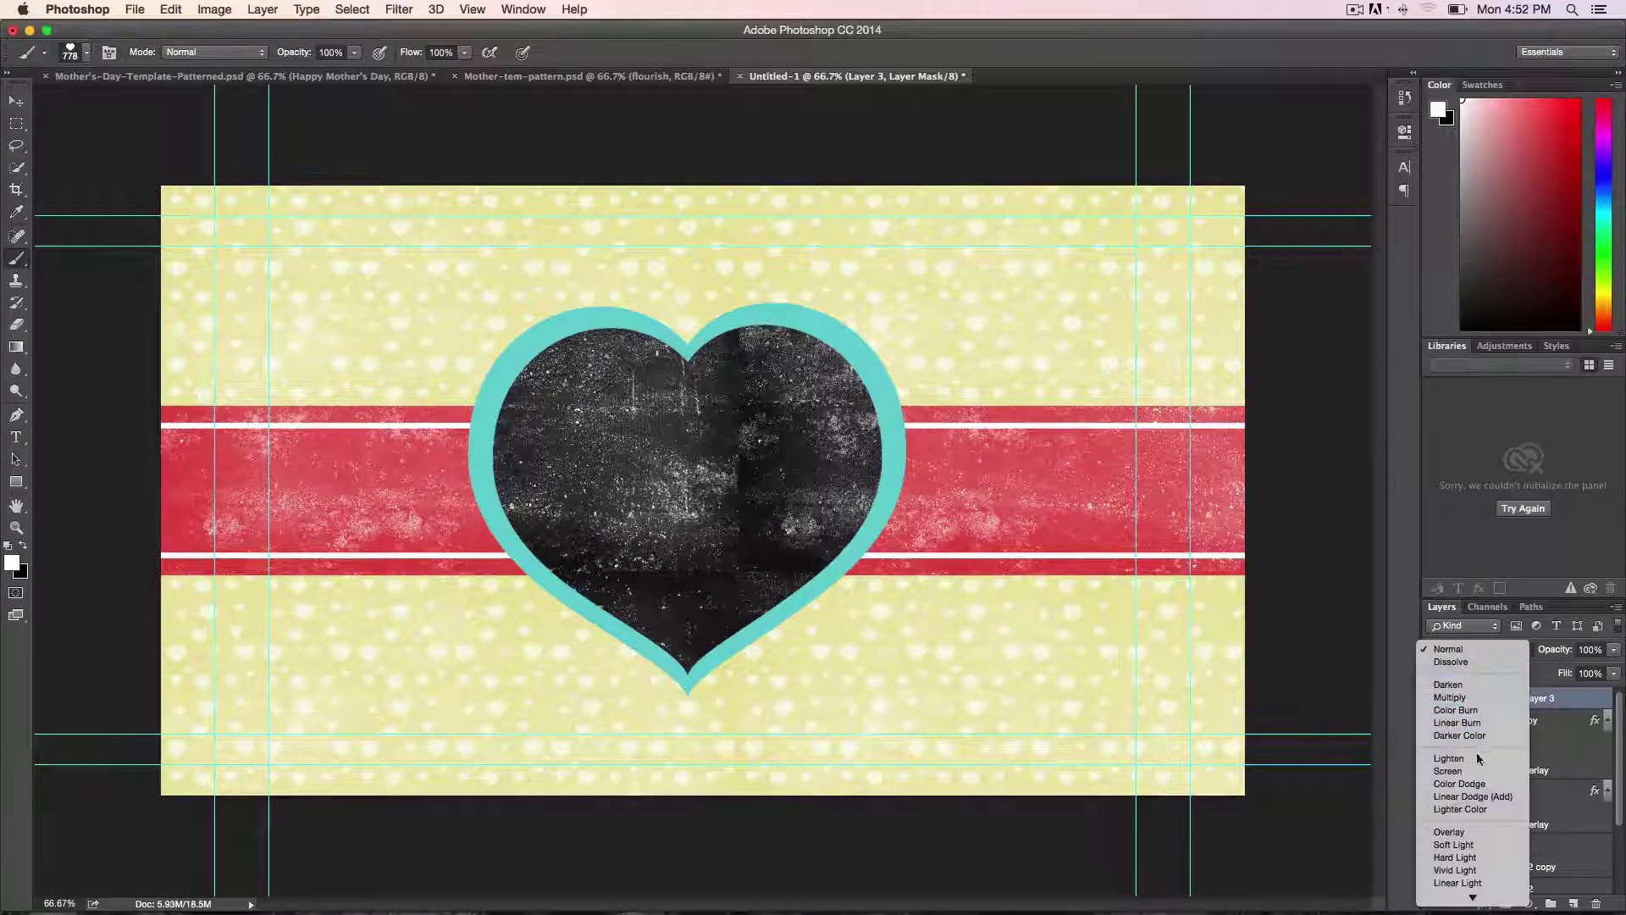
pyautogui.click(1449, 832)
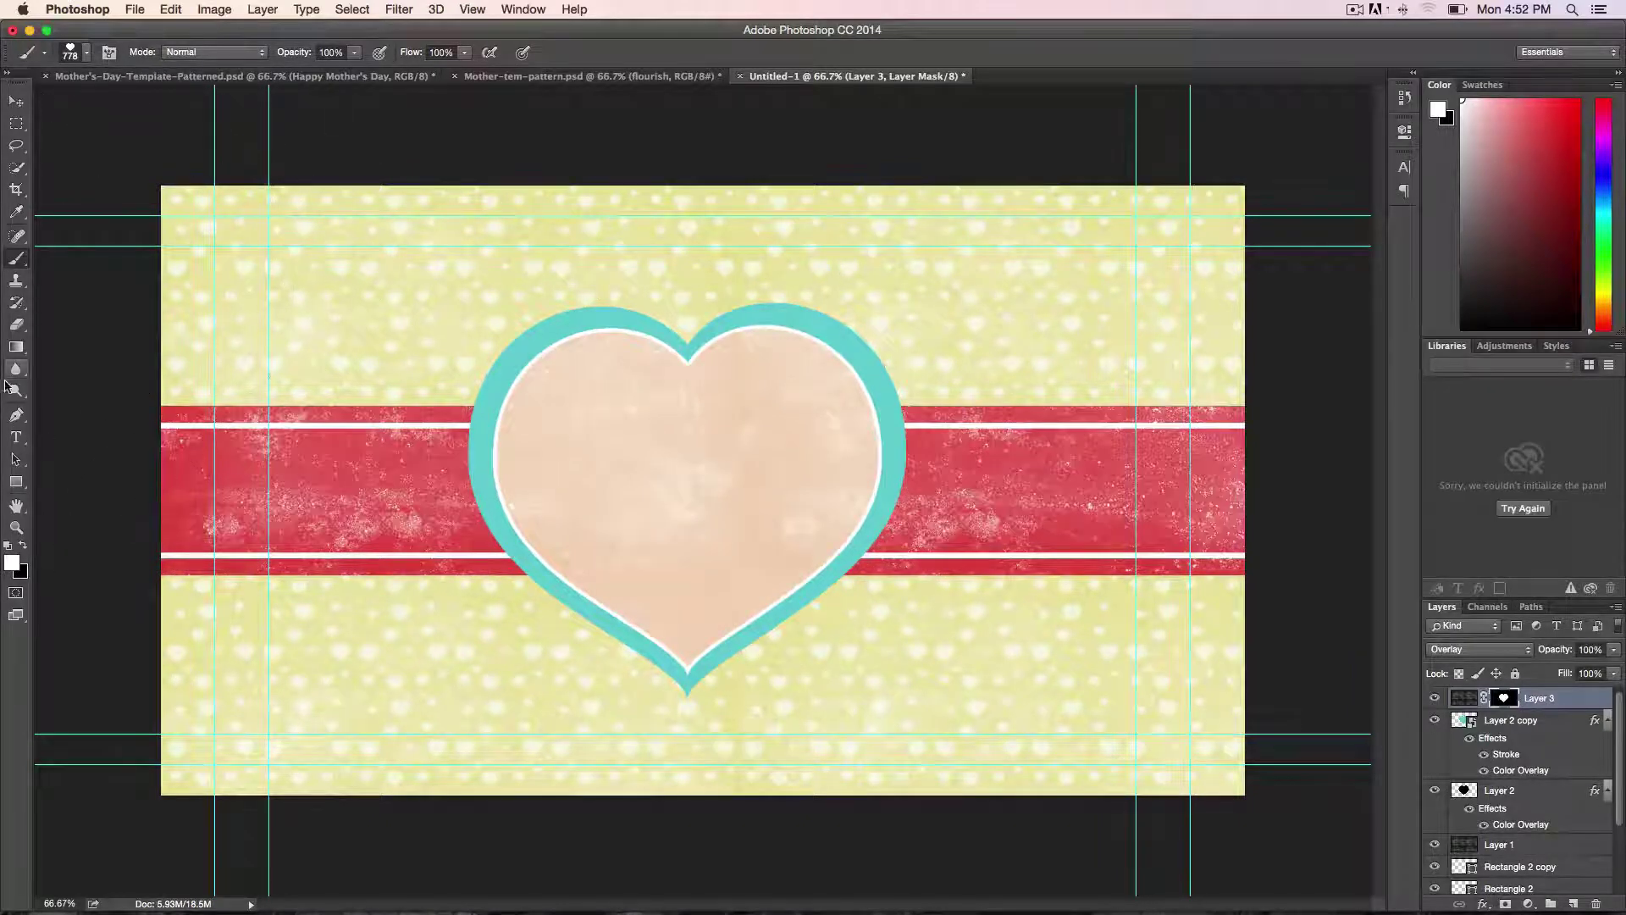
# Step: Add the text "You are the best ever" and move it inside the upper part of the peach heart
pyautogui.click(16, 437)
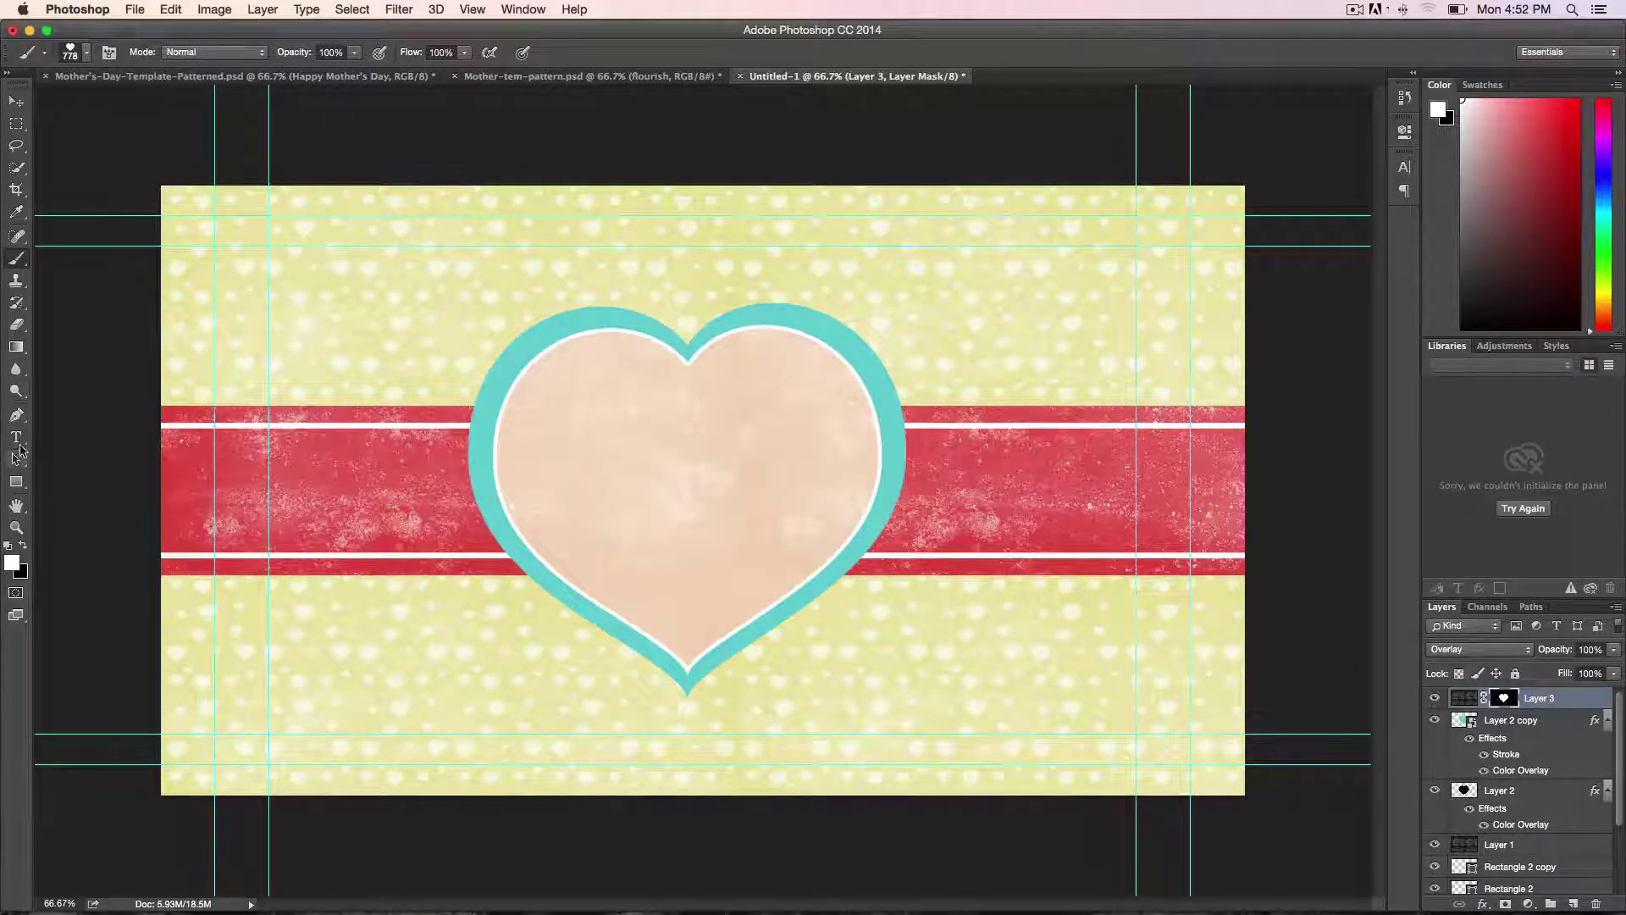
pyautogui.click(571, 415)
pyautogui.write('YOu are ')
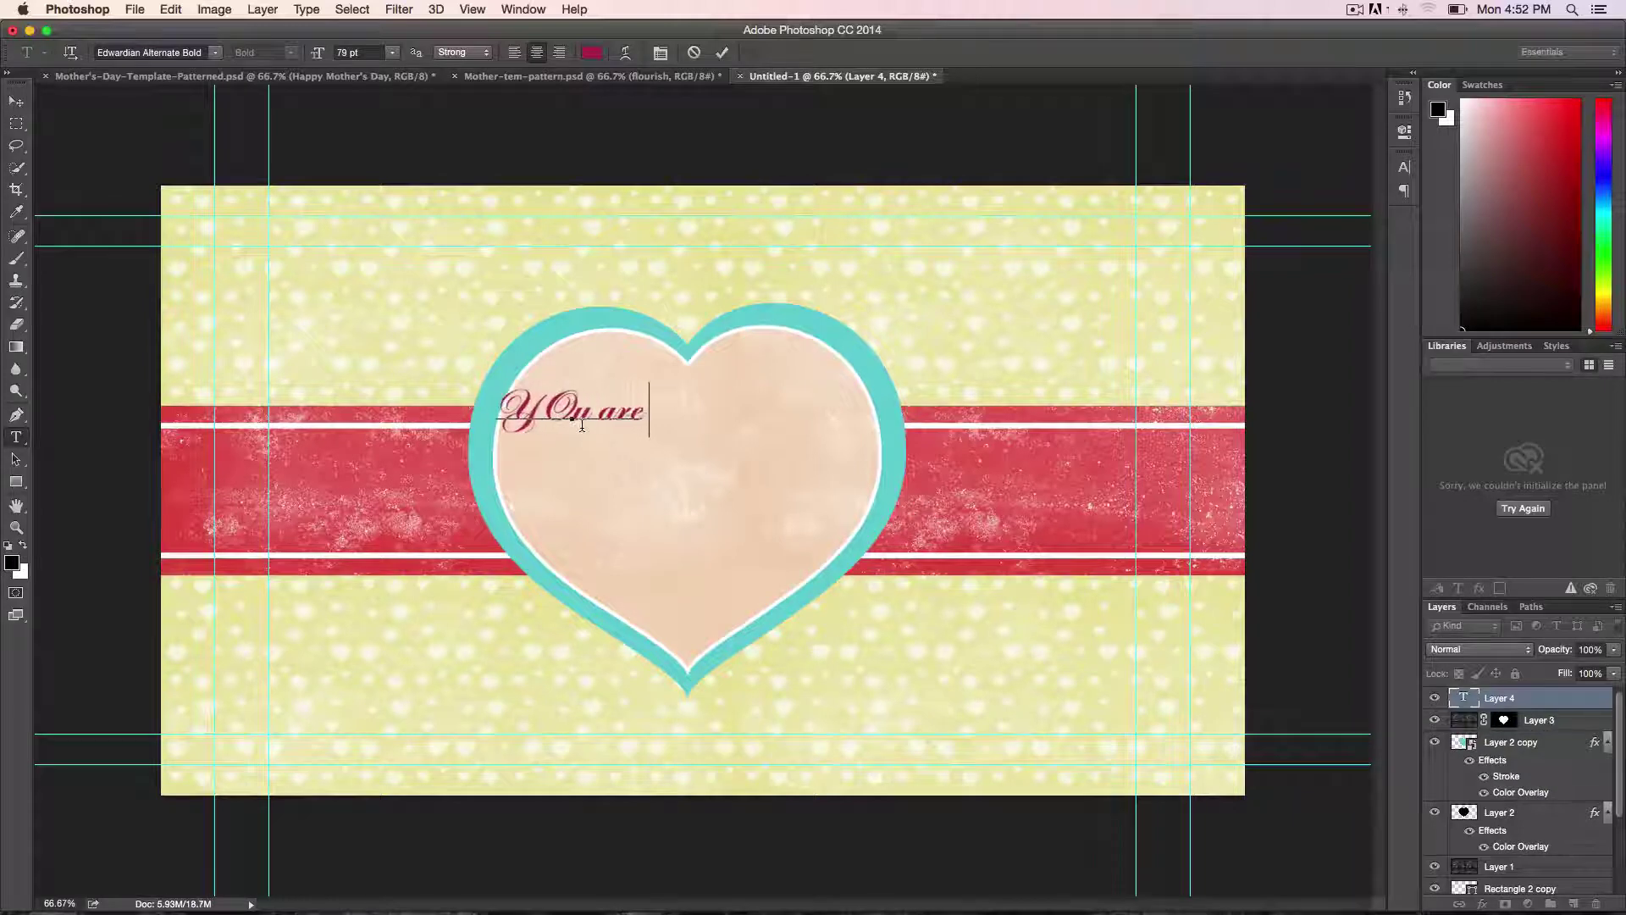
pyautogui.write('the bes')
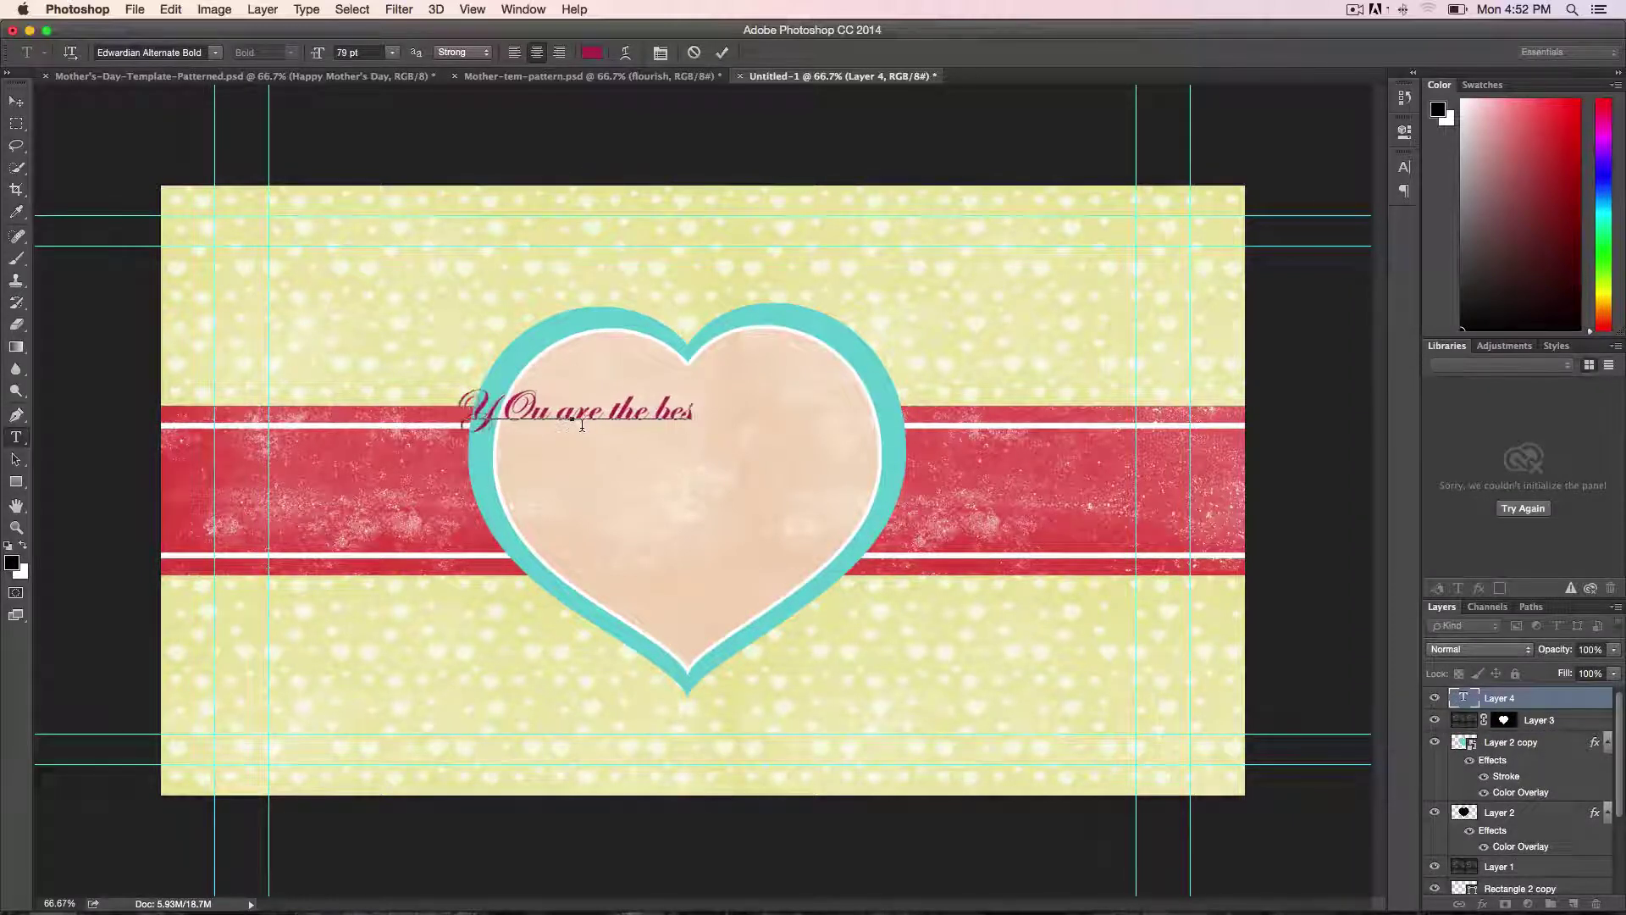
pyautogui.write('t ever')
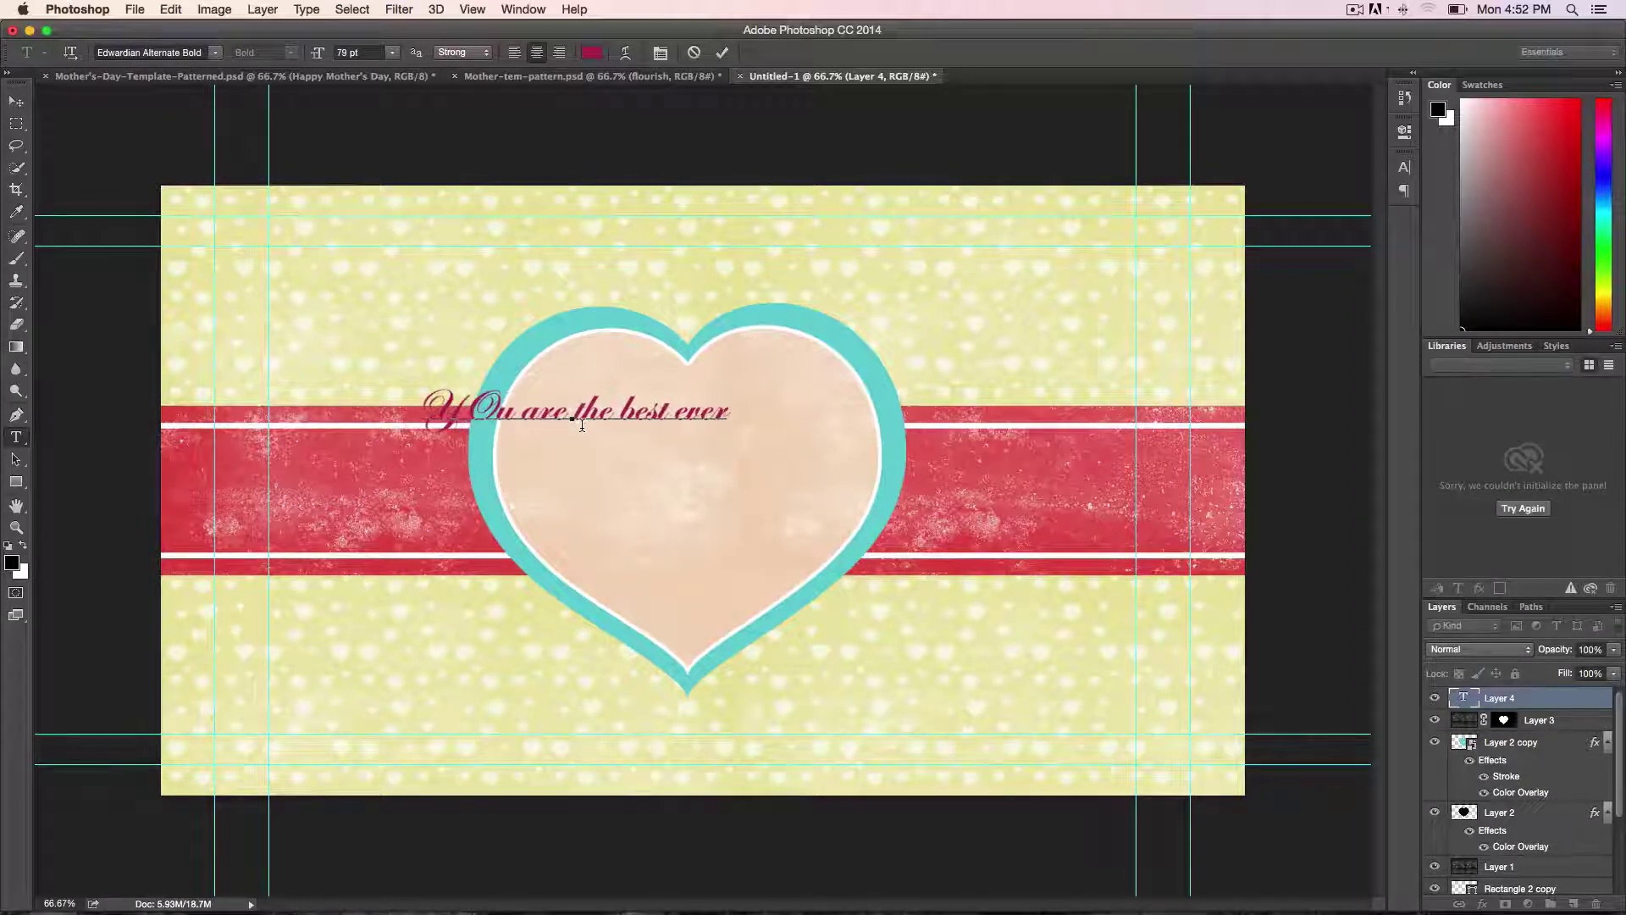
pyautogui.click(16, 101)
pyautogui.moveTo(597, 416); pyautogui.dragTo(722, 421)
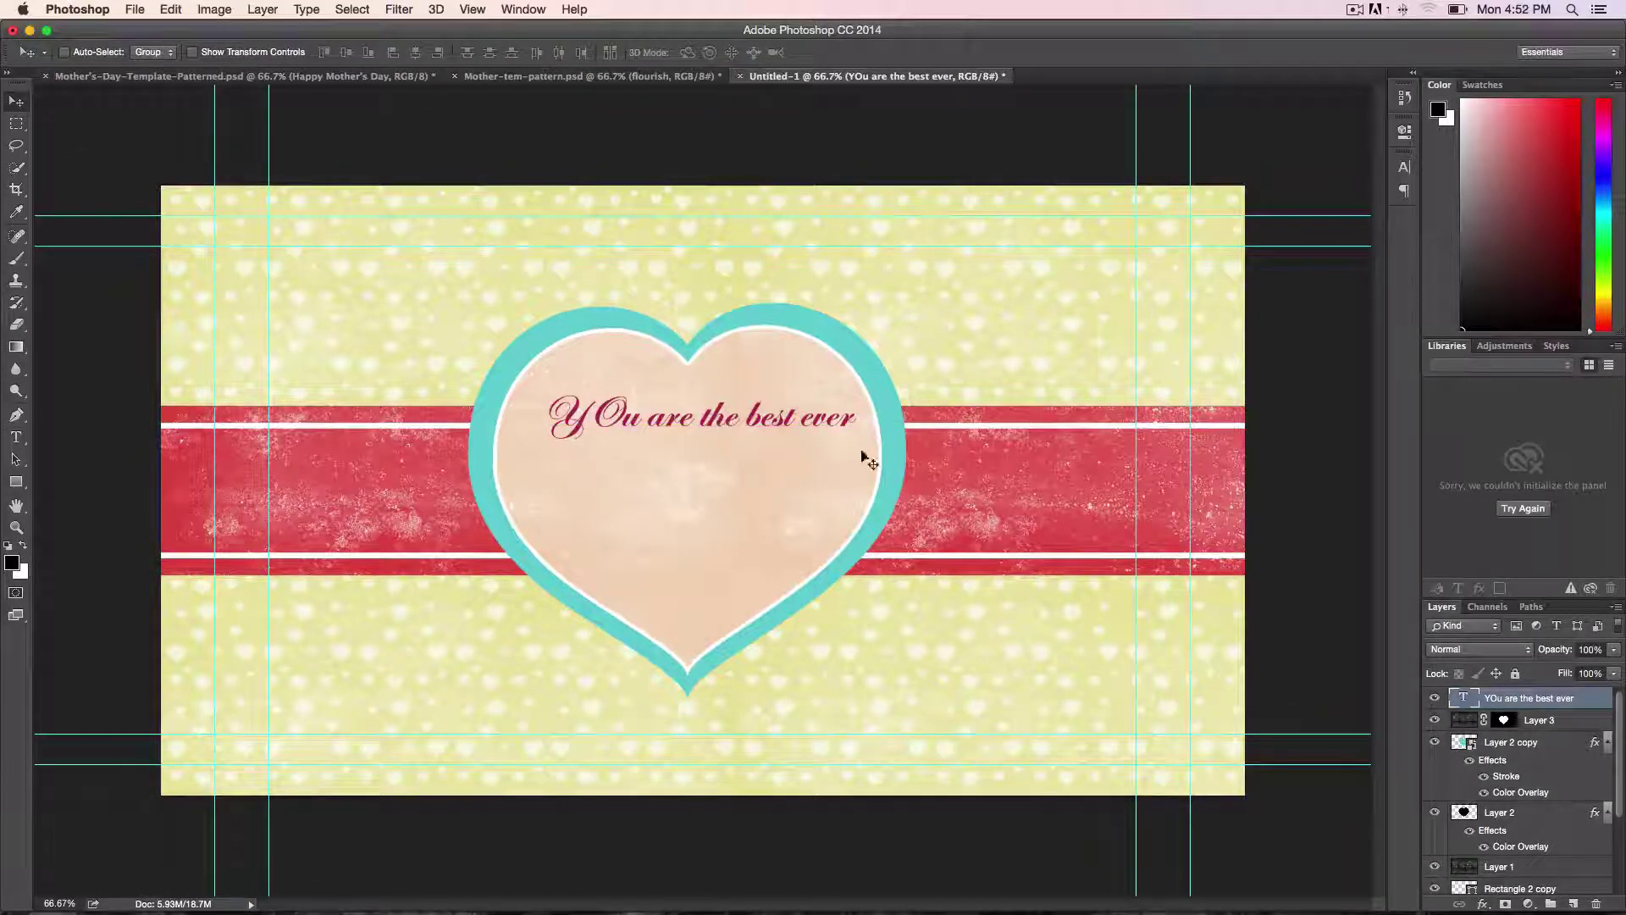
# Step: Set the colour of the text inside the heart to the copied salmon pink, f4968c
pyautogui.click(1403, 166)
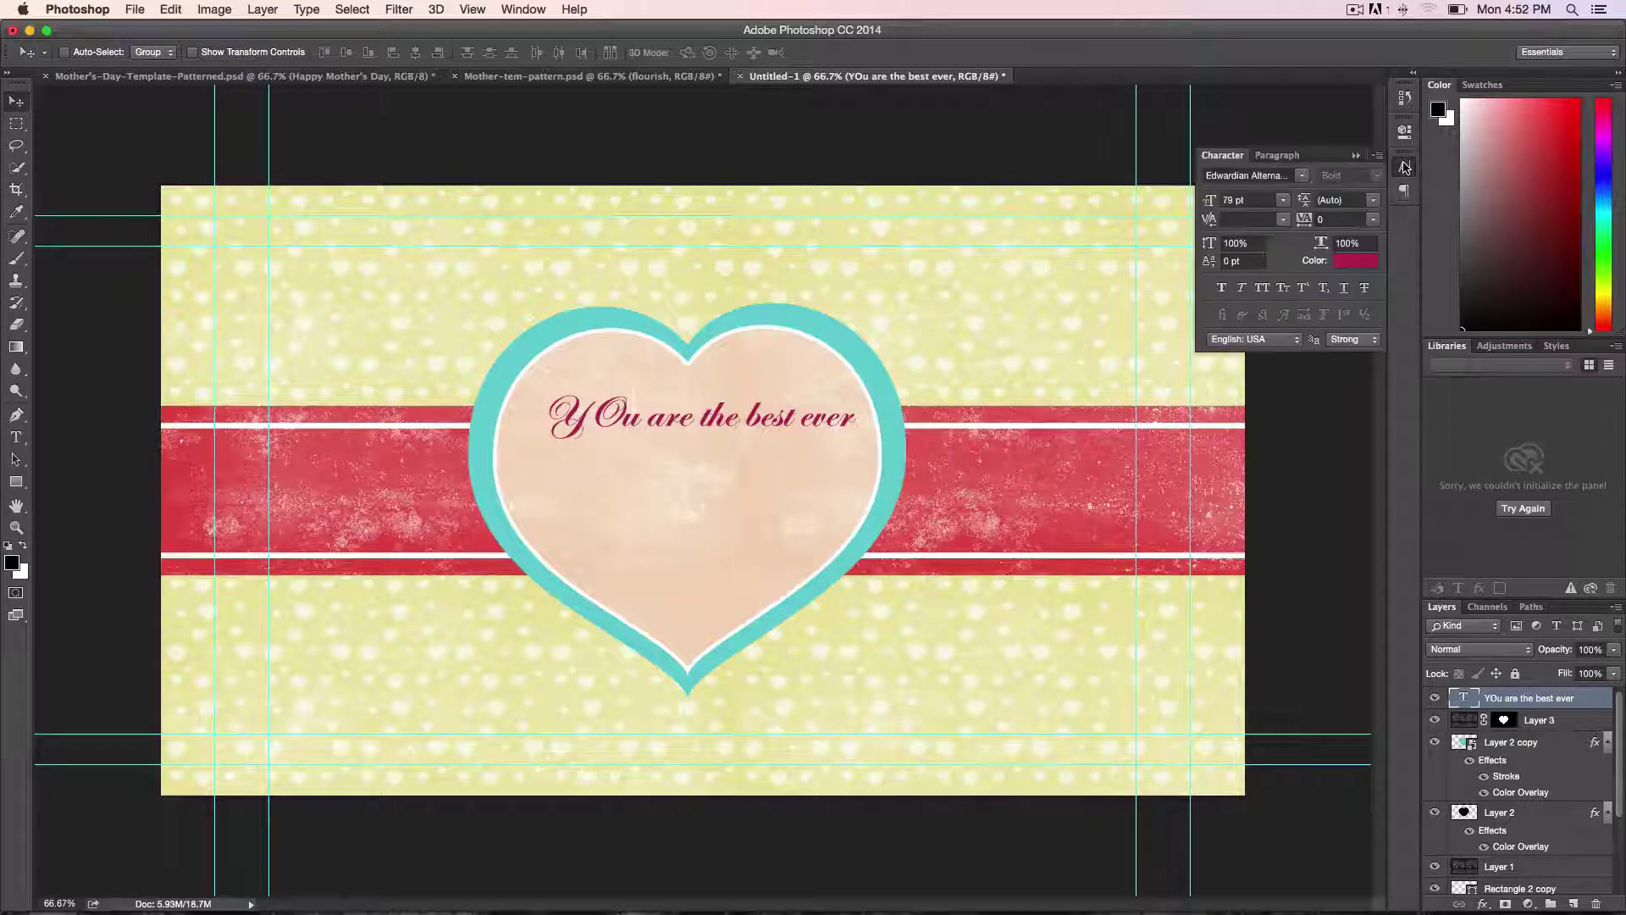
pyautogui.click(1356, 262)
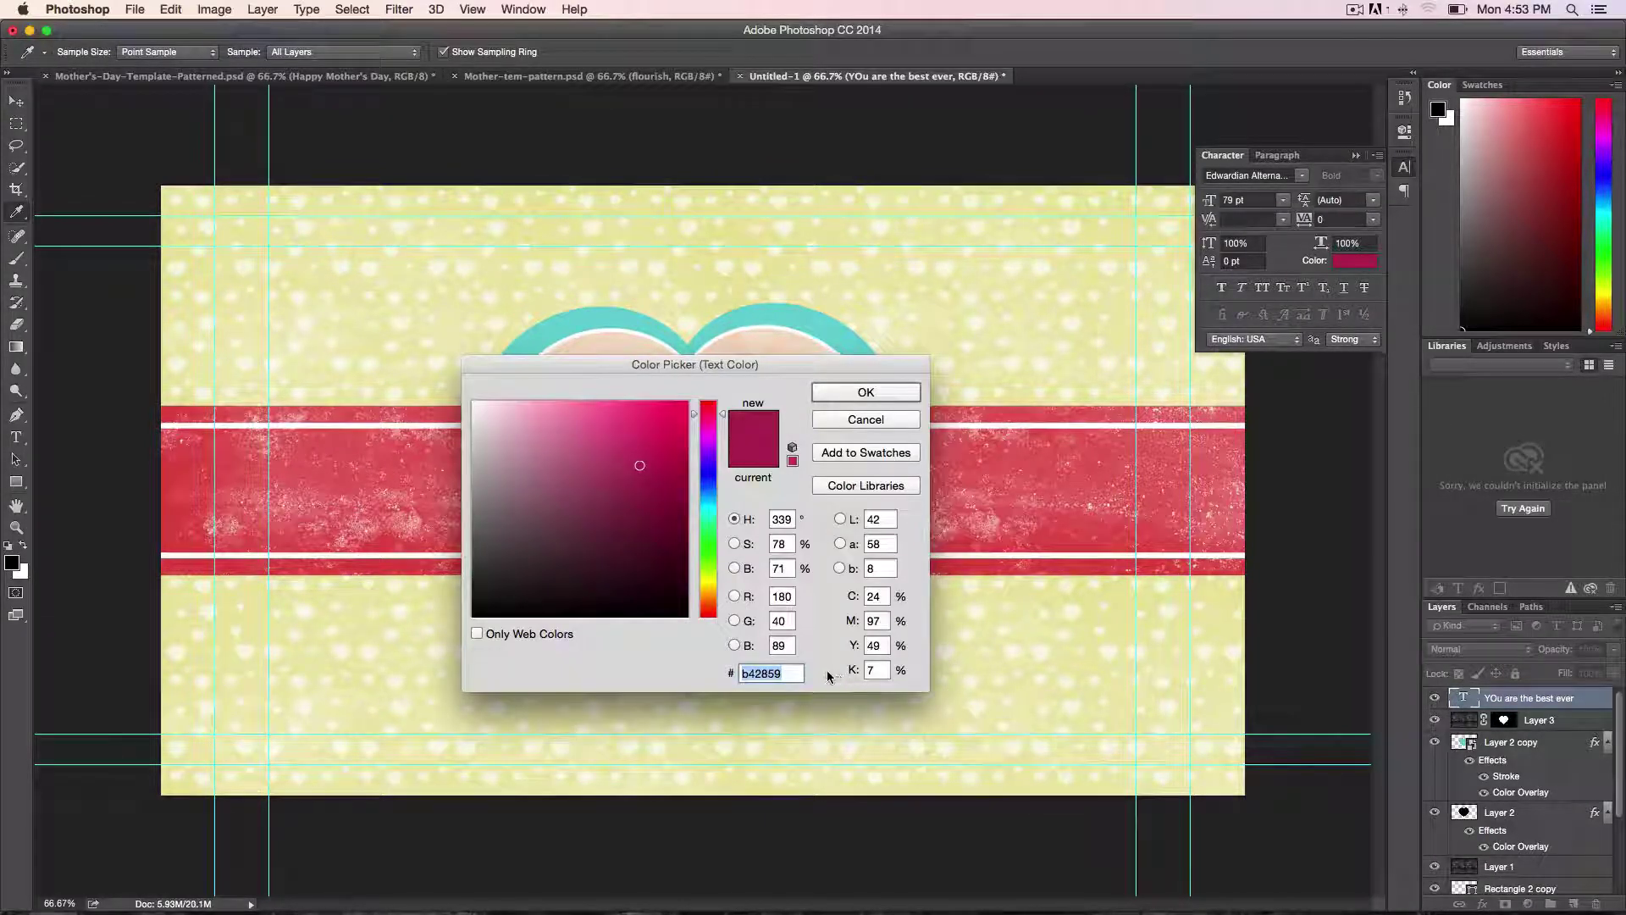
pyautogui.press('super+v')
pyautogui.press('Return')
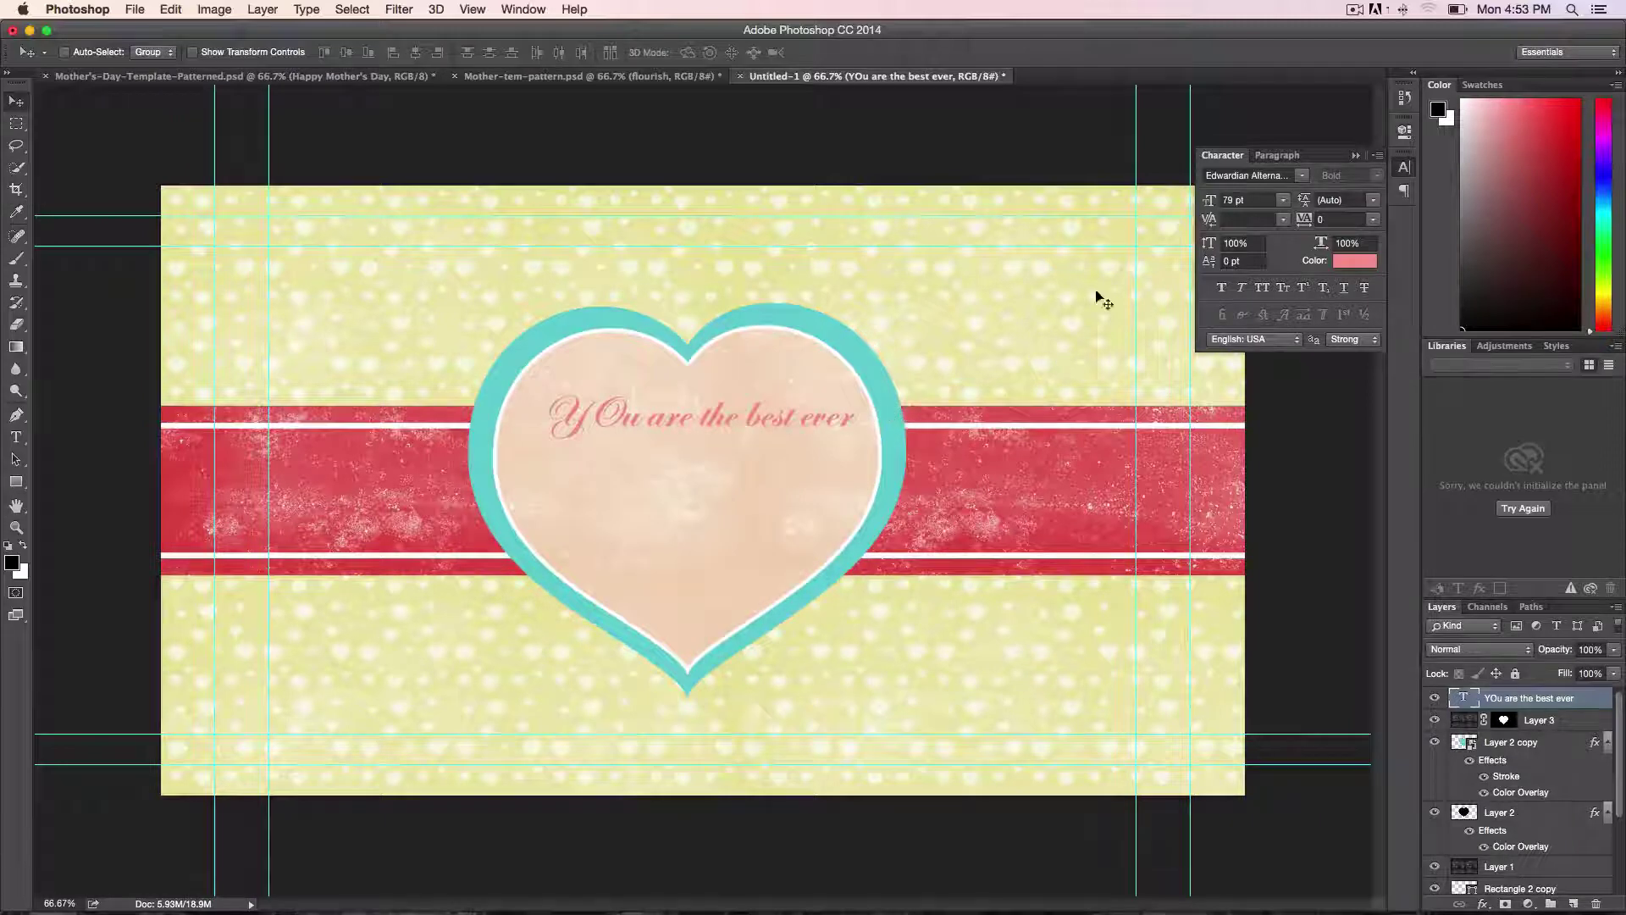
# Step: Set the text inside the heart to the Kalinga Regular font at 40 pt
pyautogui.click(1282, 176)
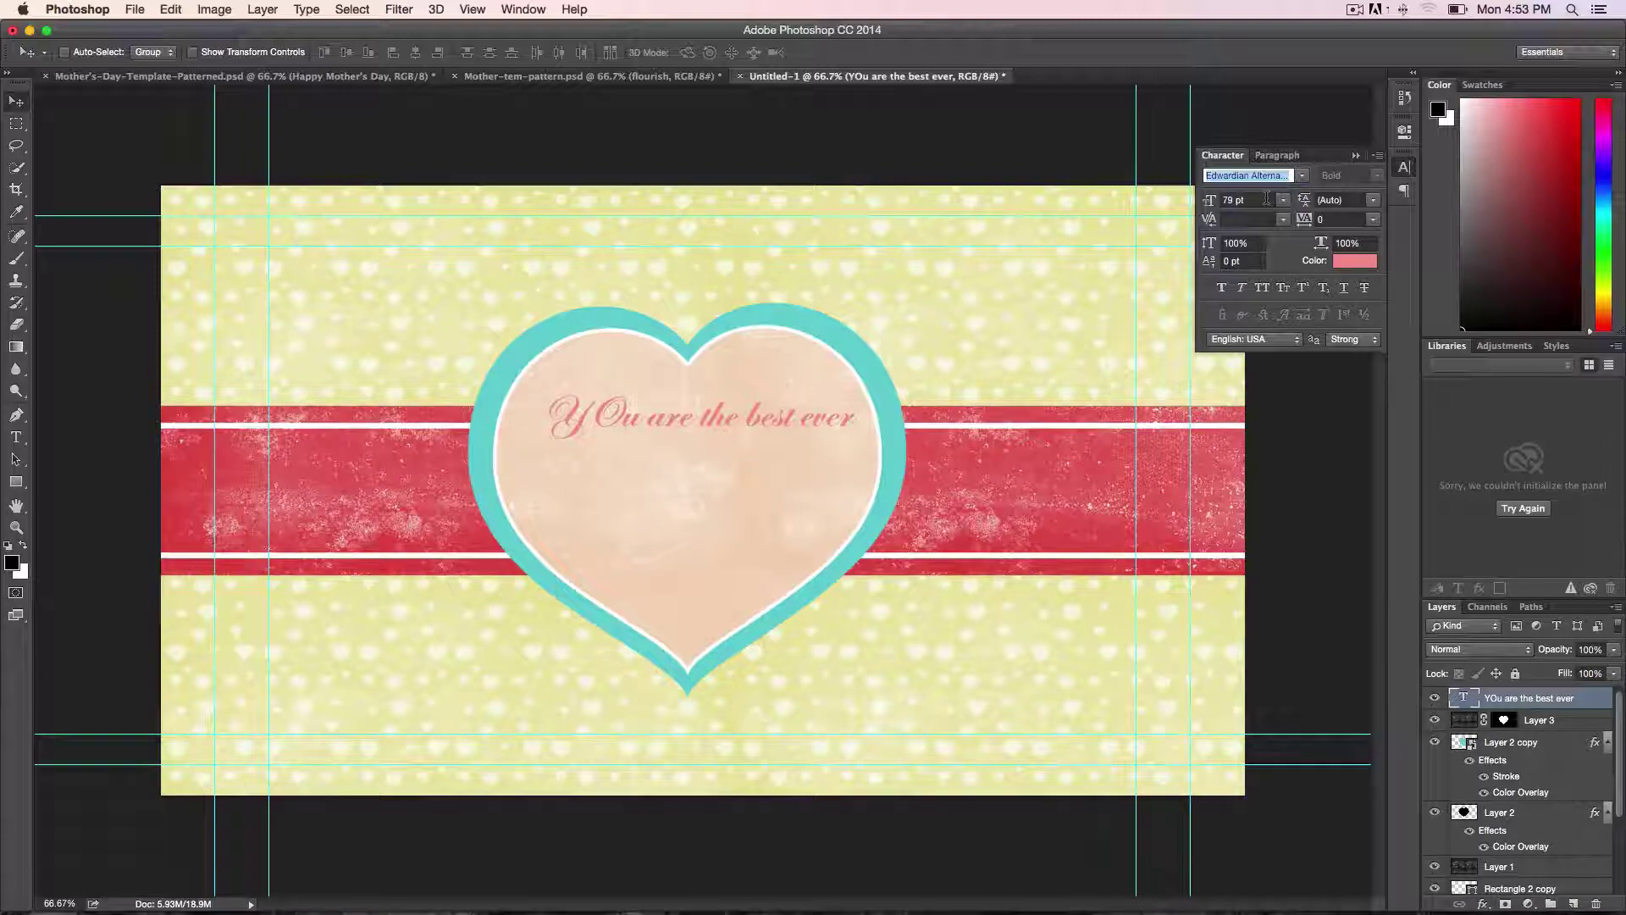
pyautogui.write('ka')
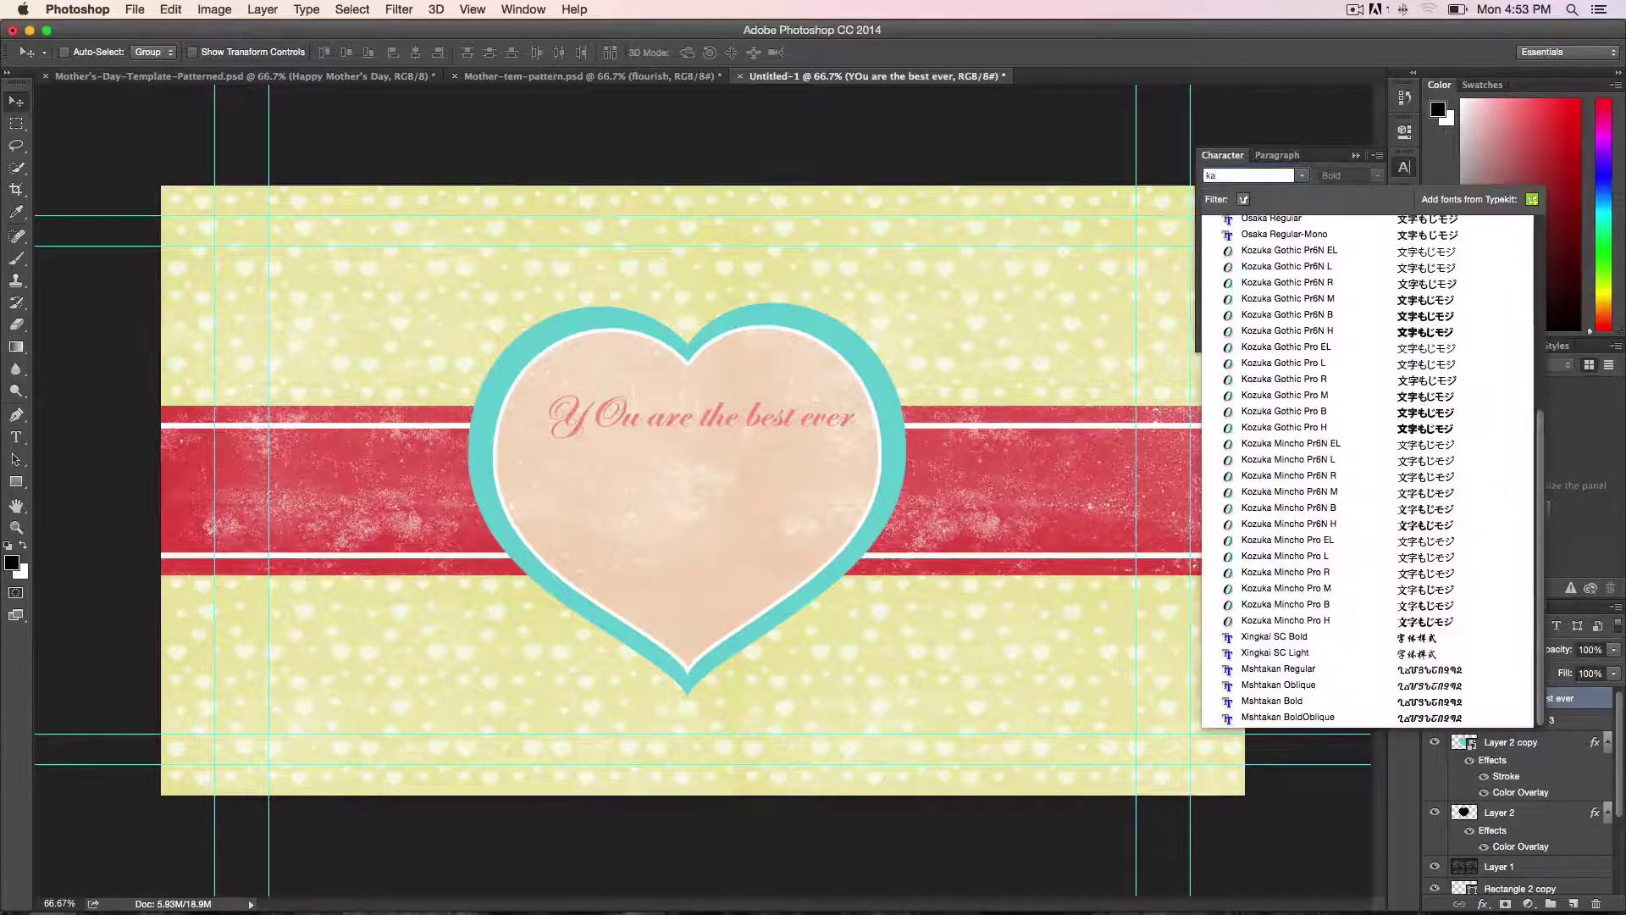
pyautogui.press('Return')
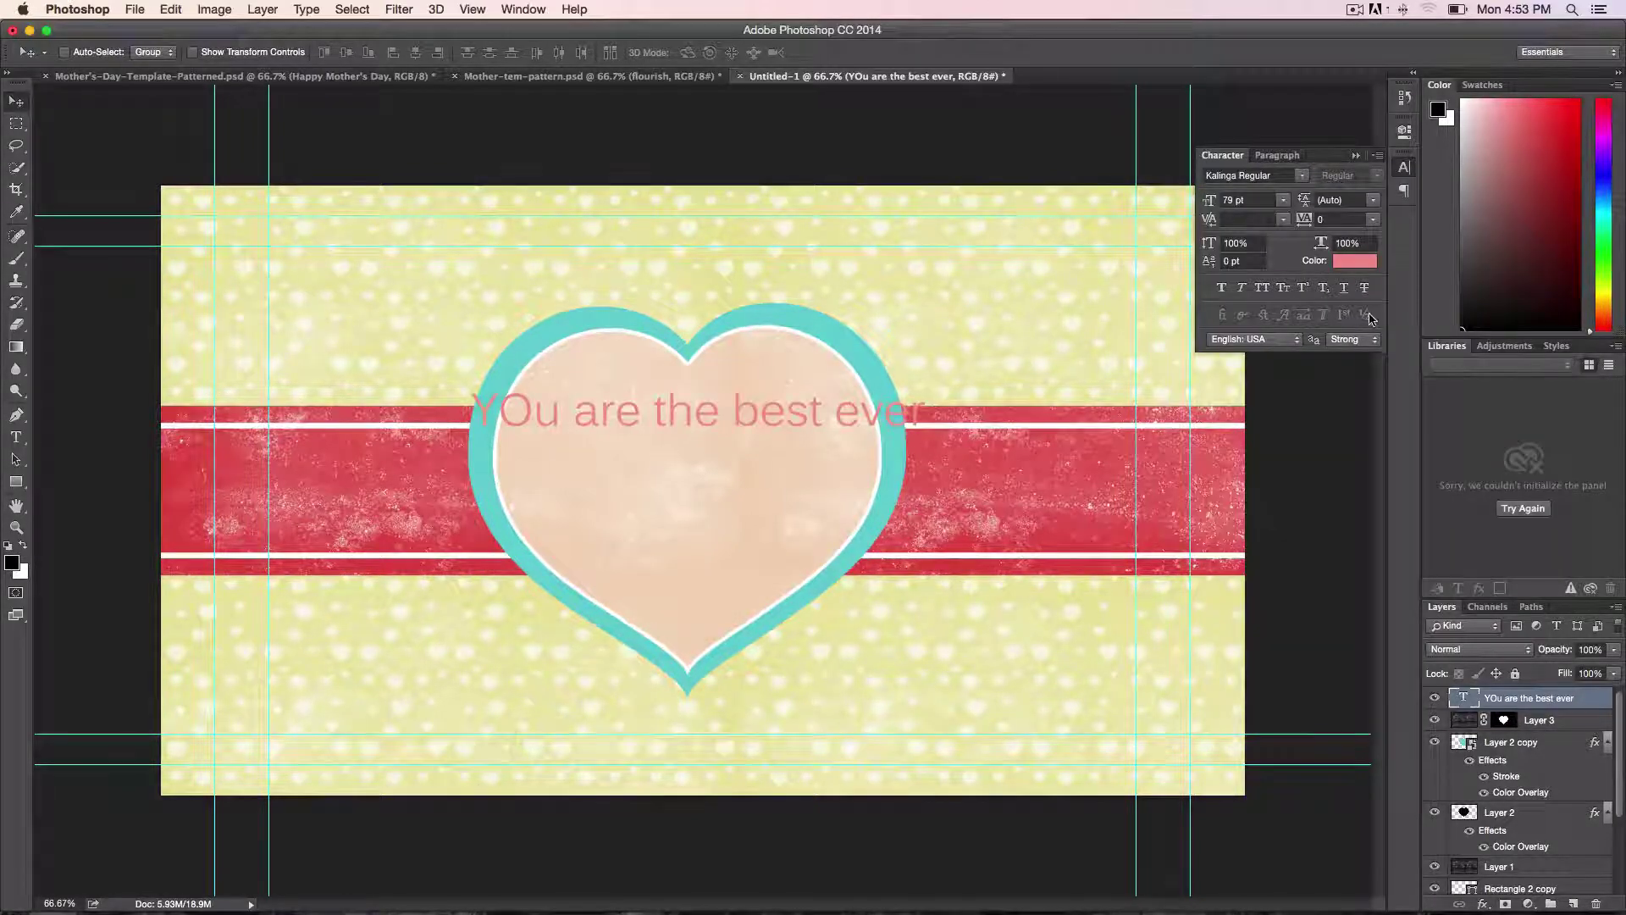
pyautogui.click(1246, 201)
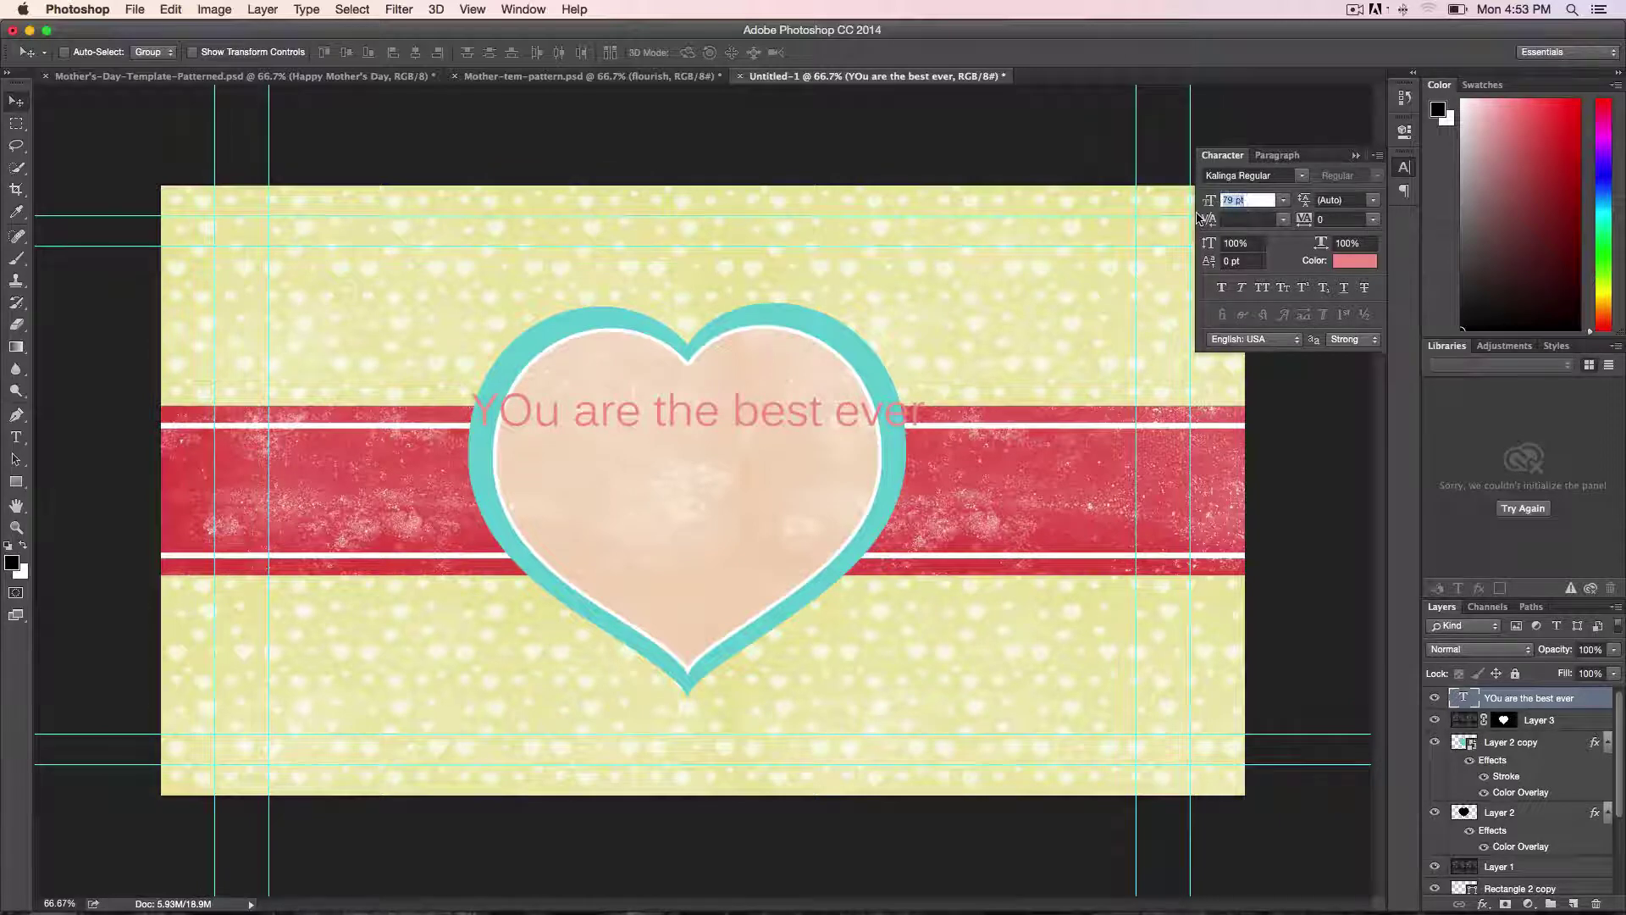
pyautogui.write('40')
pyautogui.press('Return')
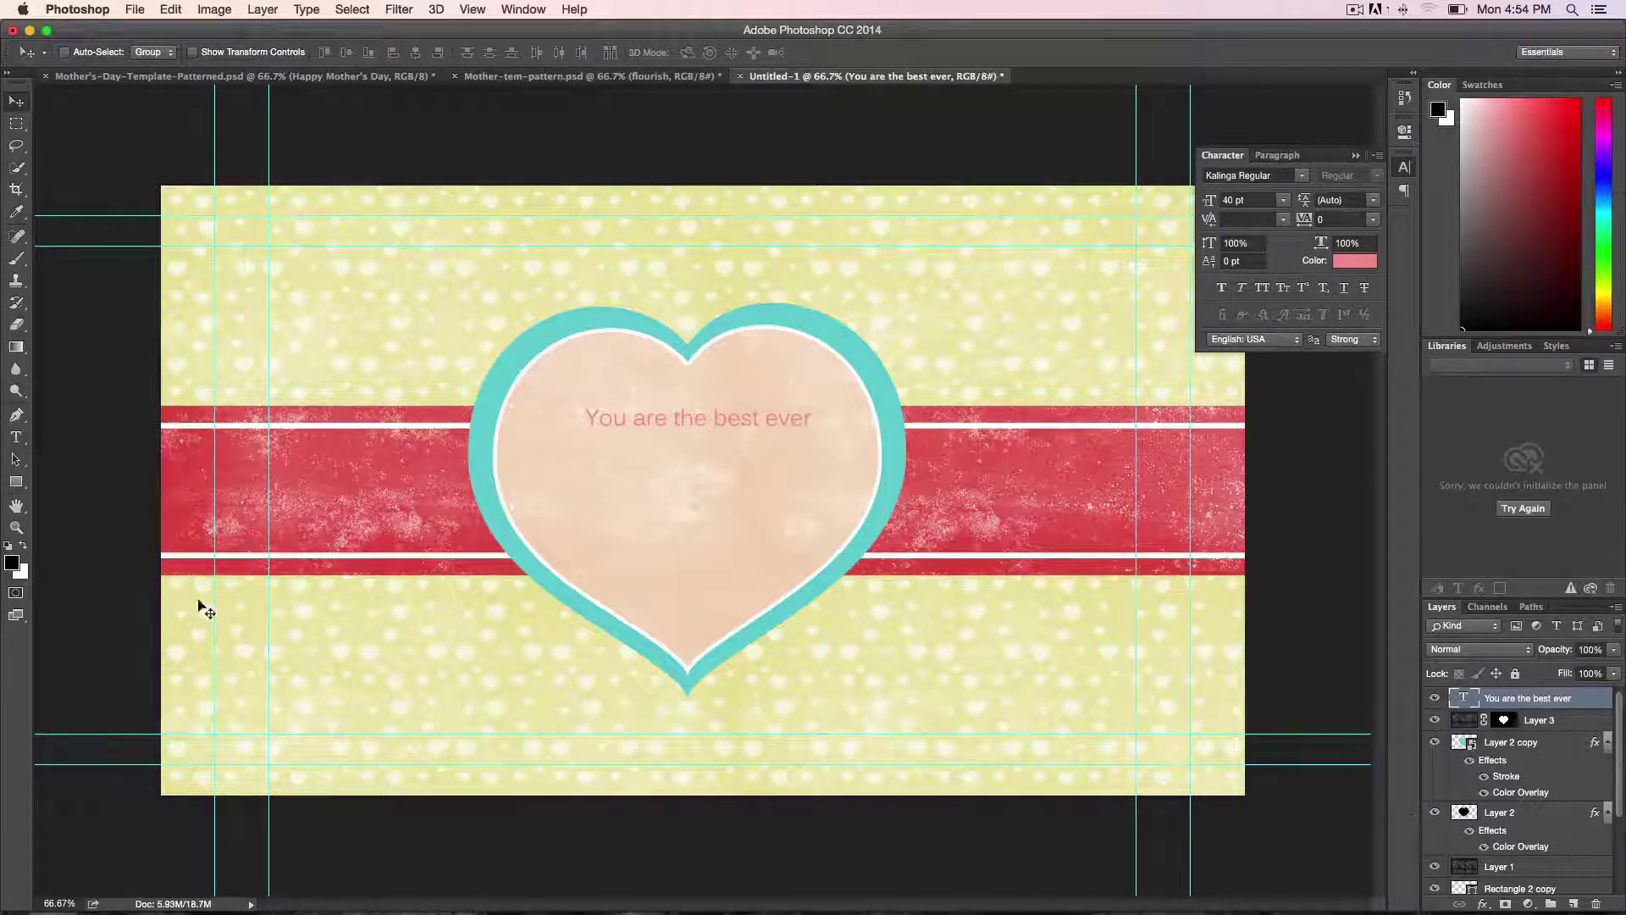
# Step: Add a separate text layer reading "Happy Mother's Day" near the lower edge of the canvas
pyautogui.click(15, 437)
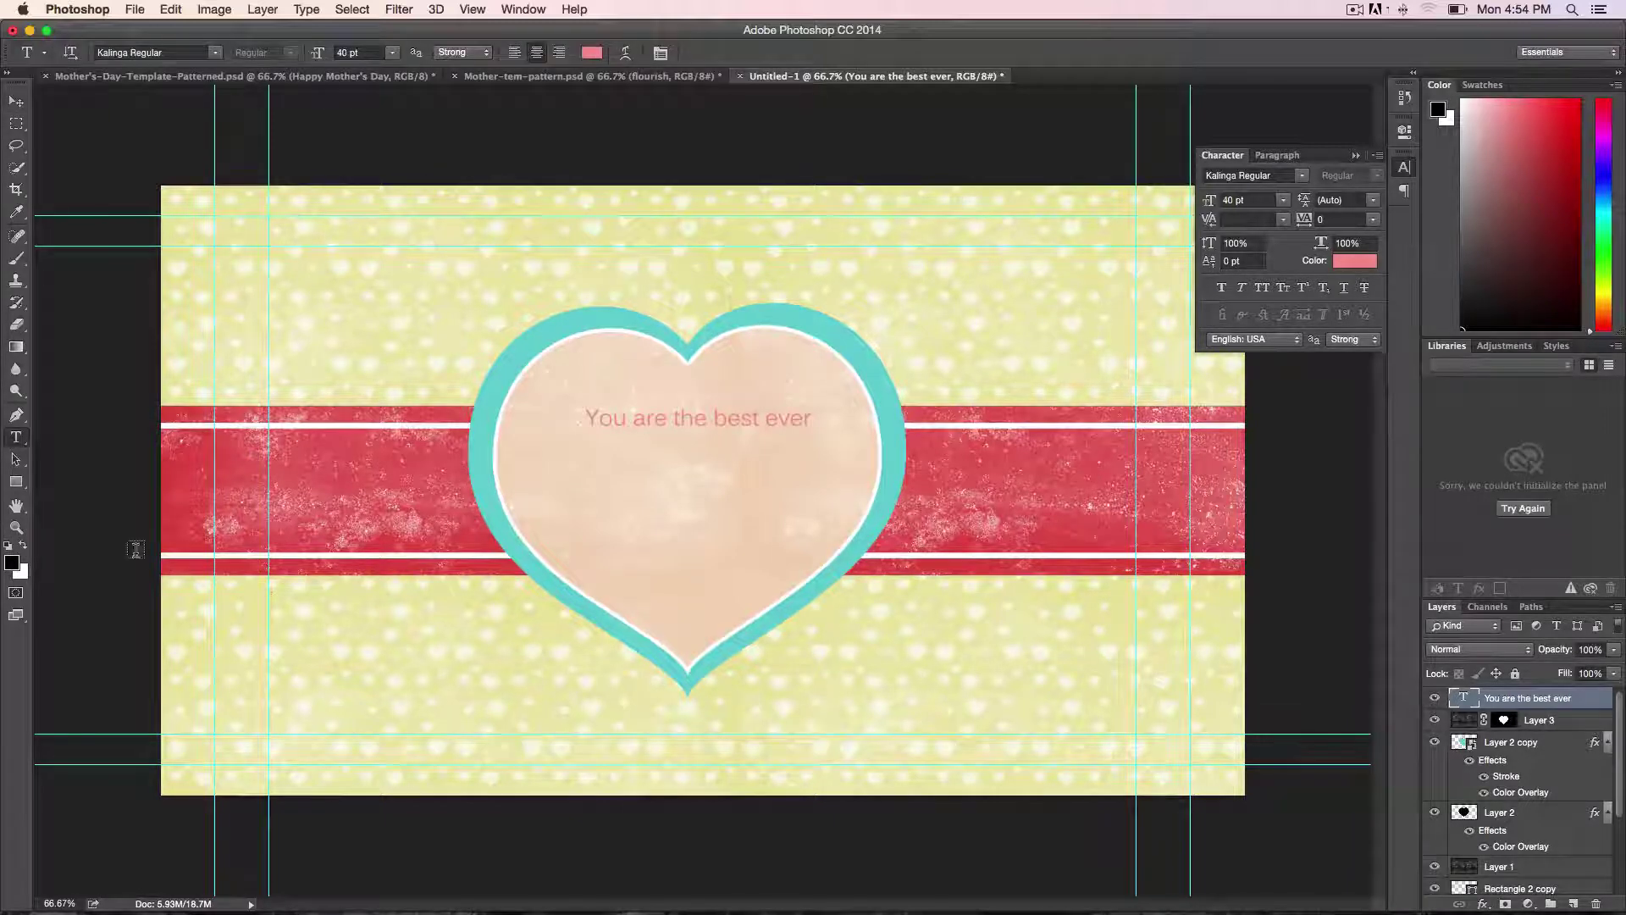
pyautogui.click(391, 737)
pyautogui.write('Ha')
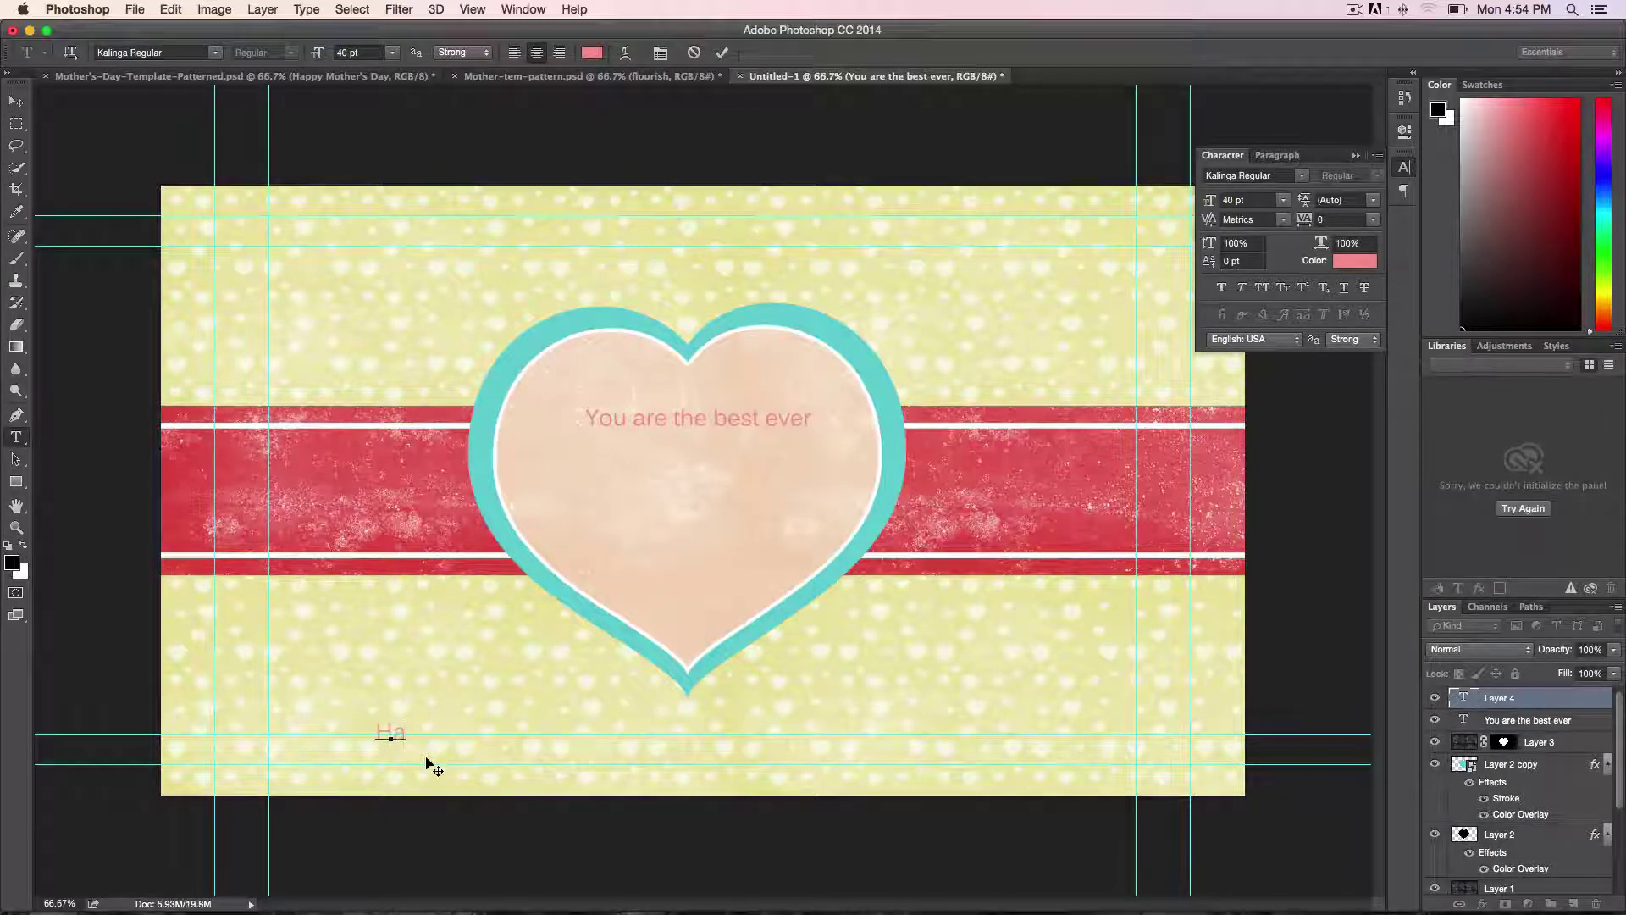
pyautogui.write("ppy Mother's Day")
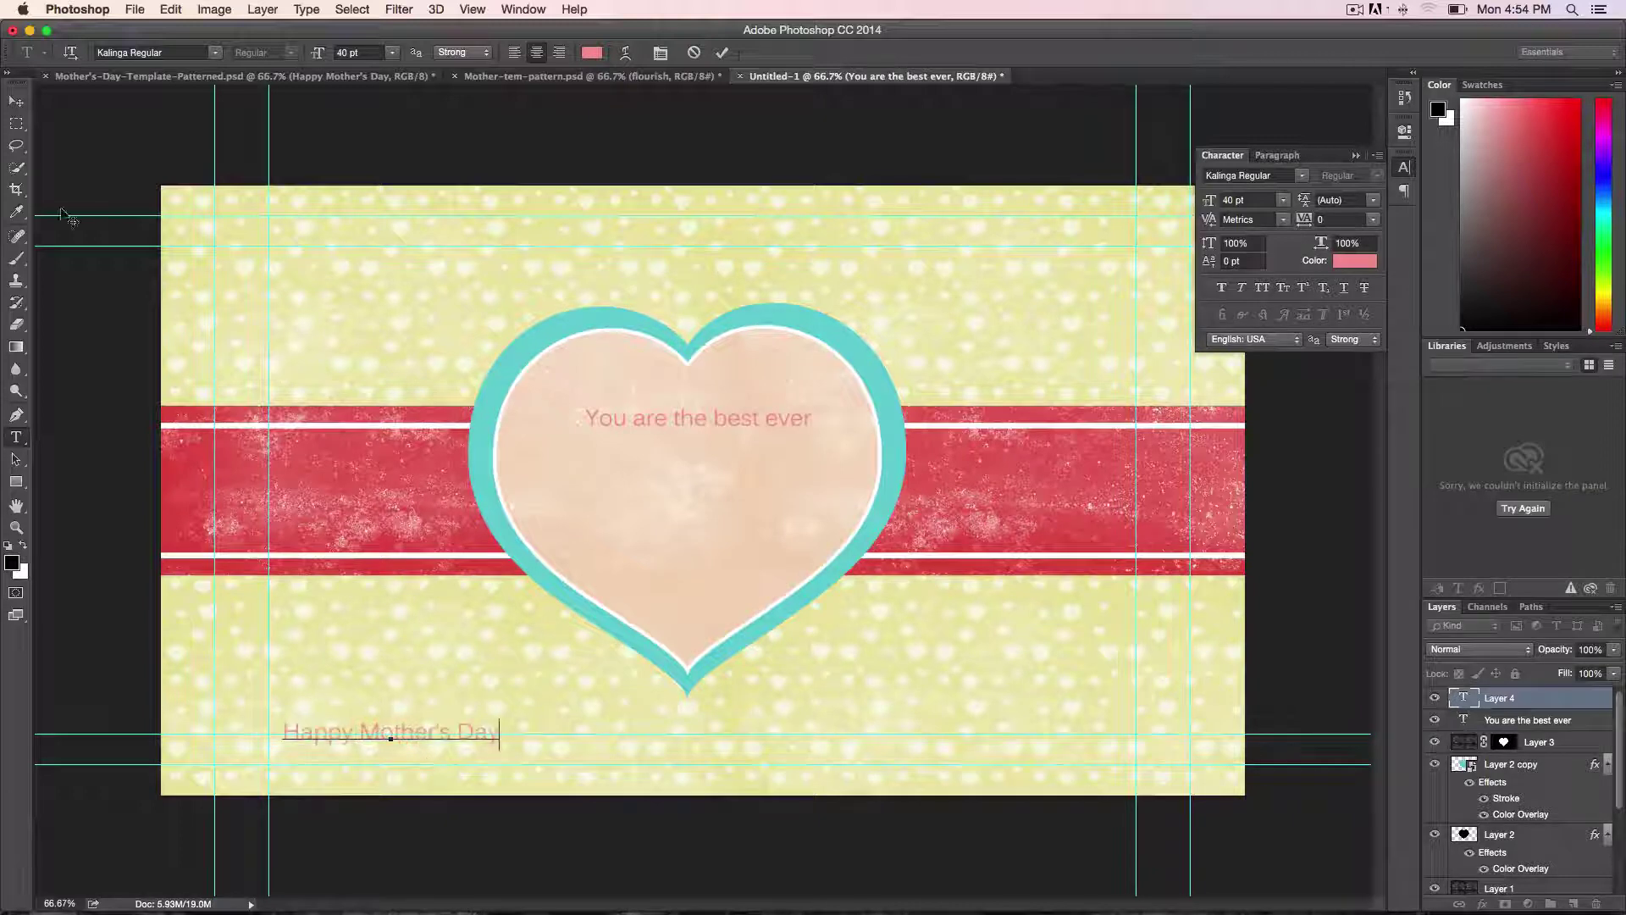
pyautogui.click(16, 101)
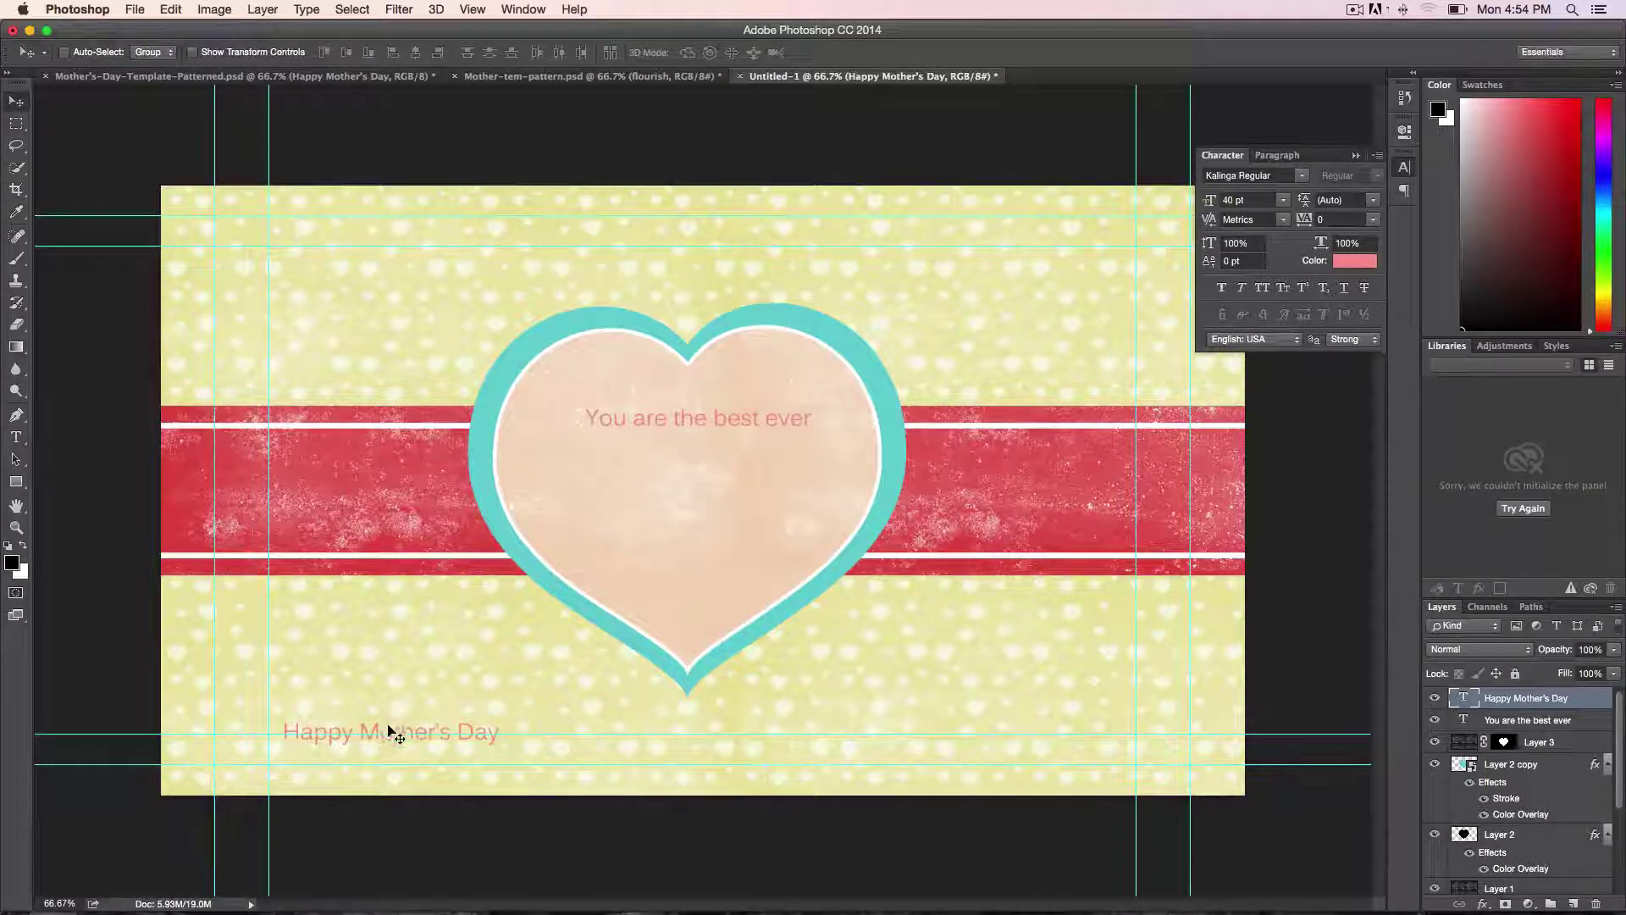
# Step: Move the "Happy Mother's Day" text below the heart's tip and centre it horizontally on the canvas
pyautogui.press('i')
pyautogui.press('v')
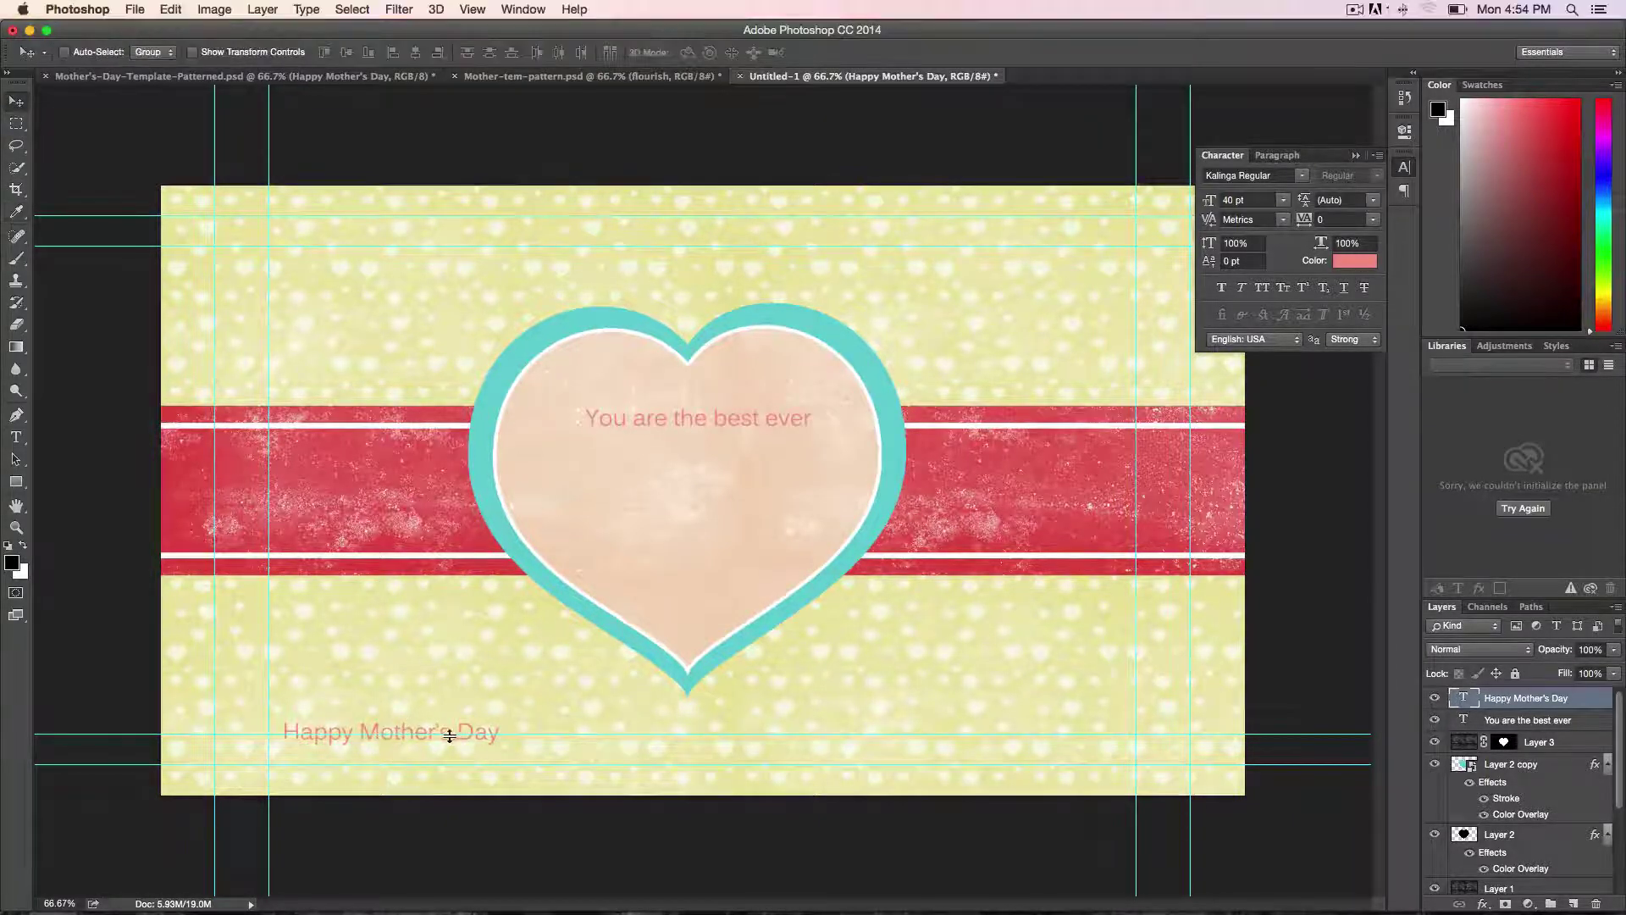
pyautogui.moveTo(436, 745); pyautogui.dragTo(718, 749)
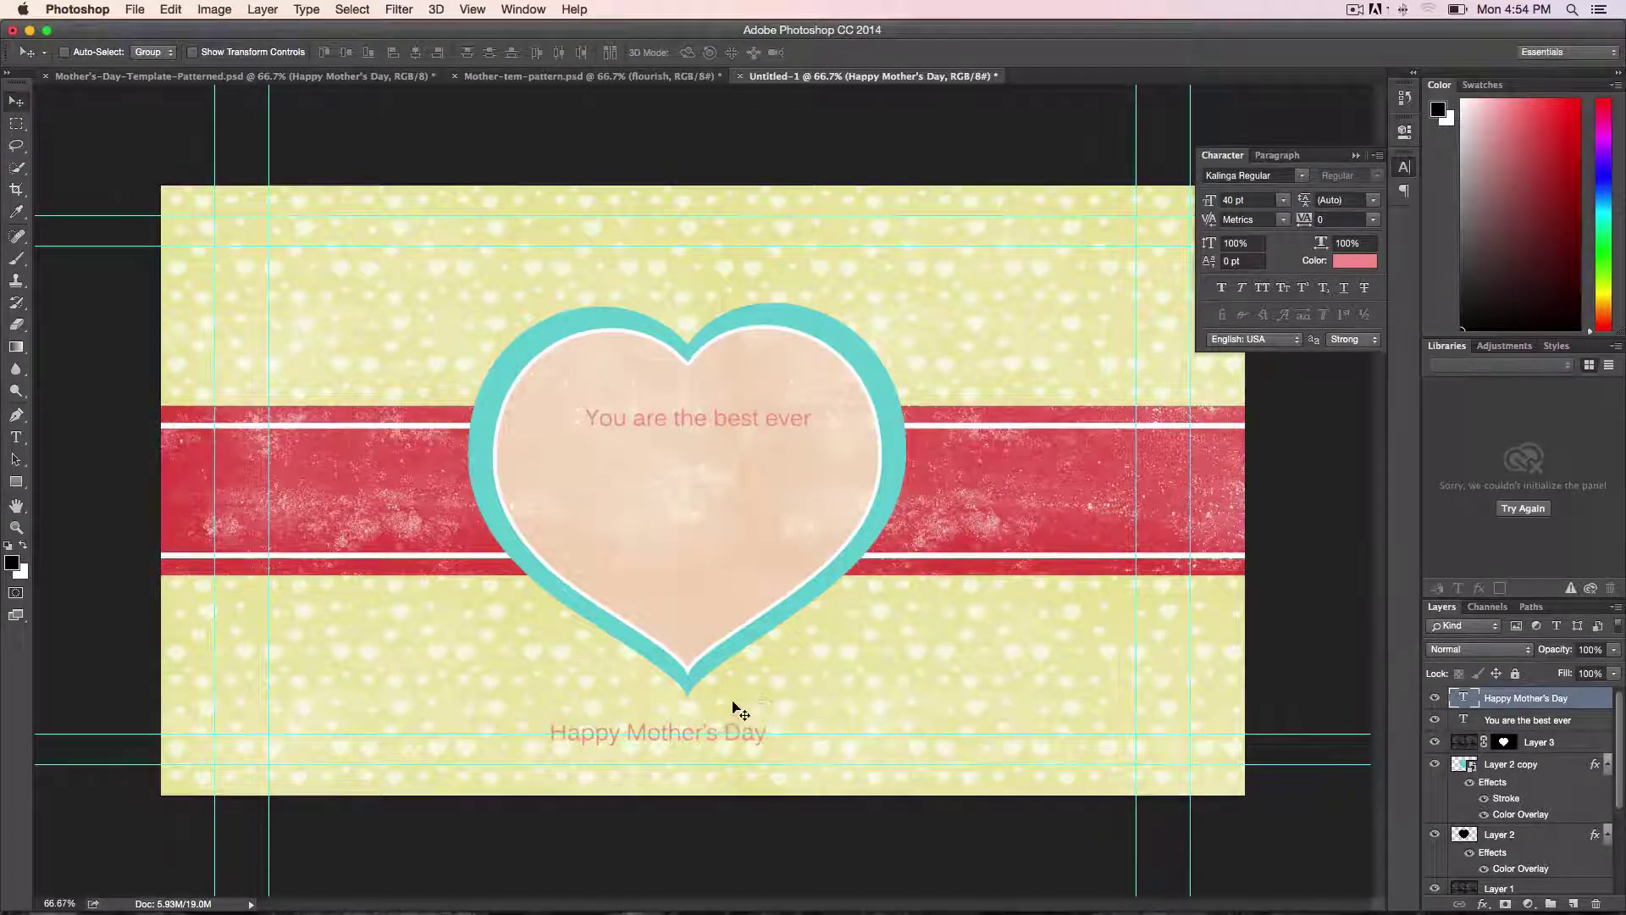
pyautogui.press('super+a')
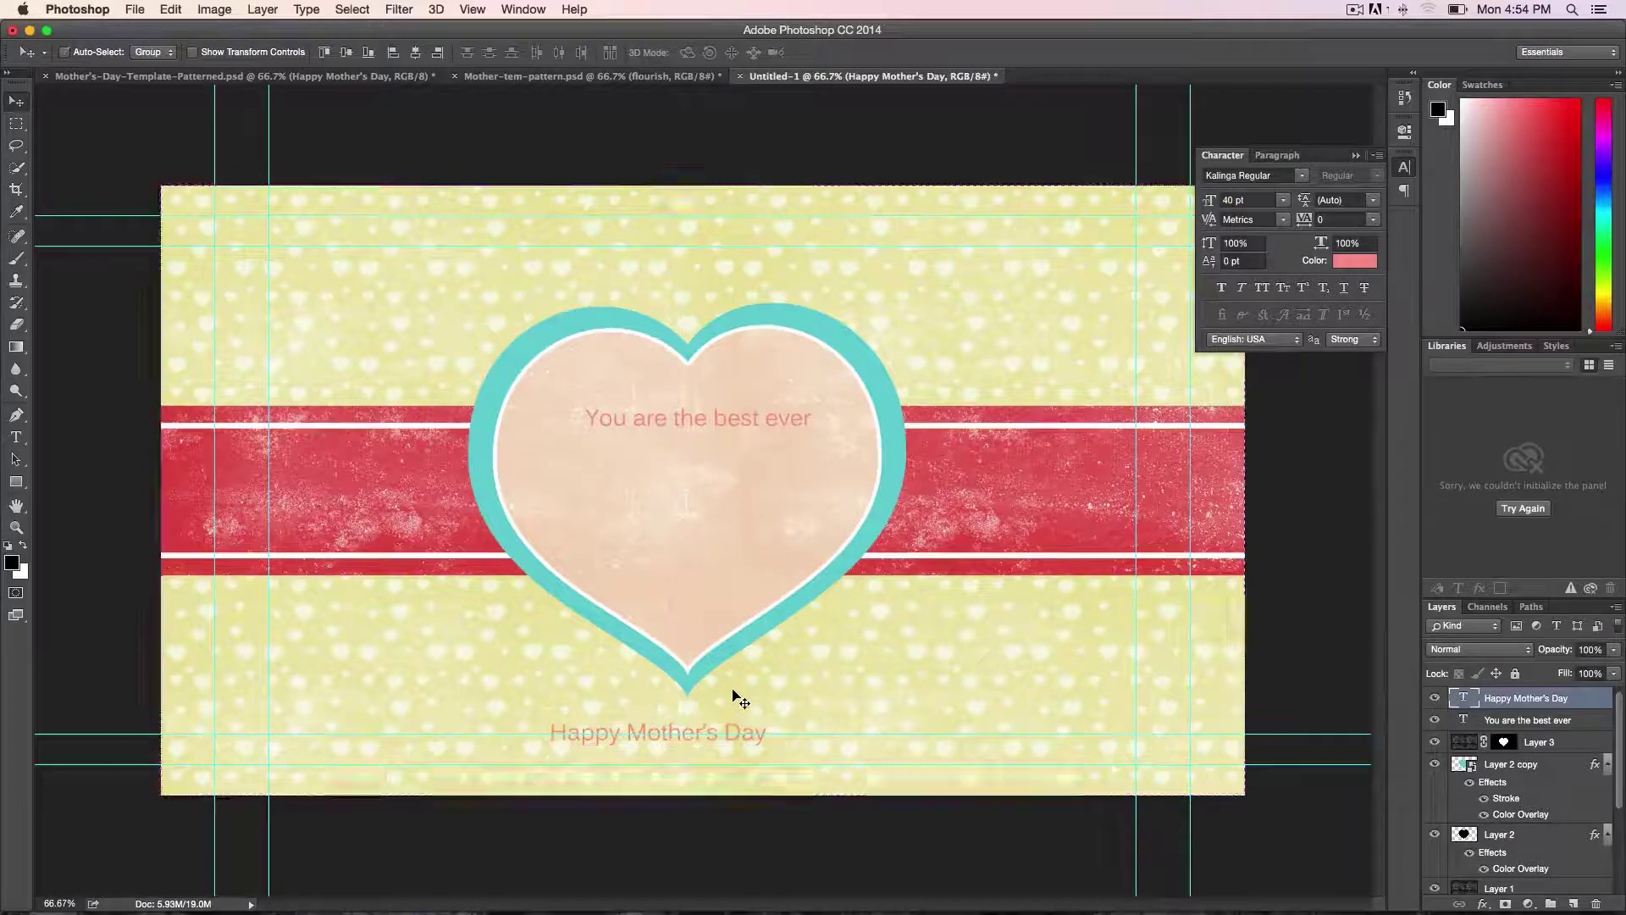
pyautogui.click(415, 54)
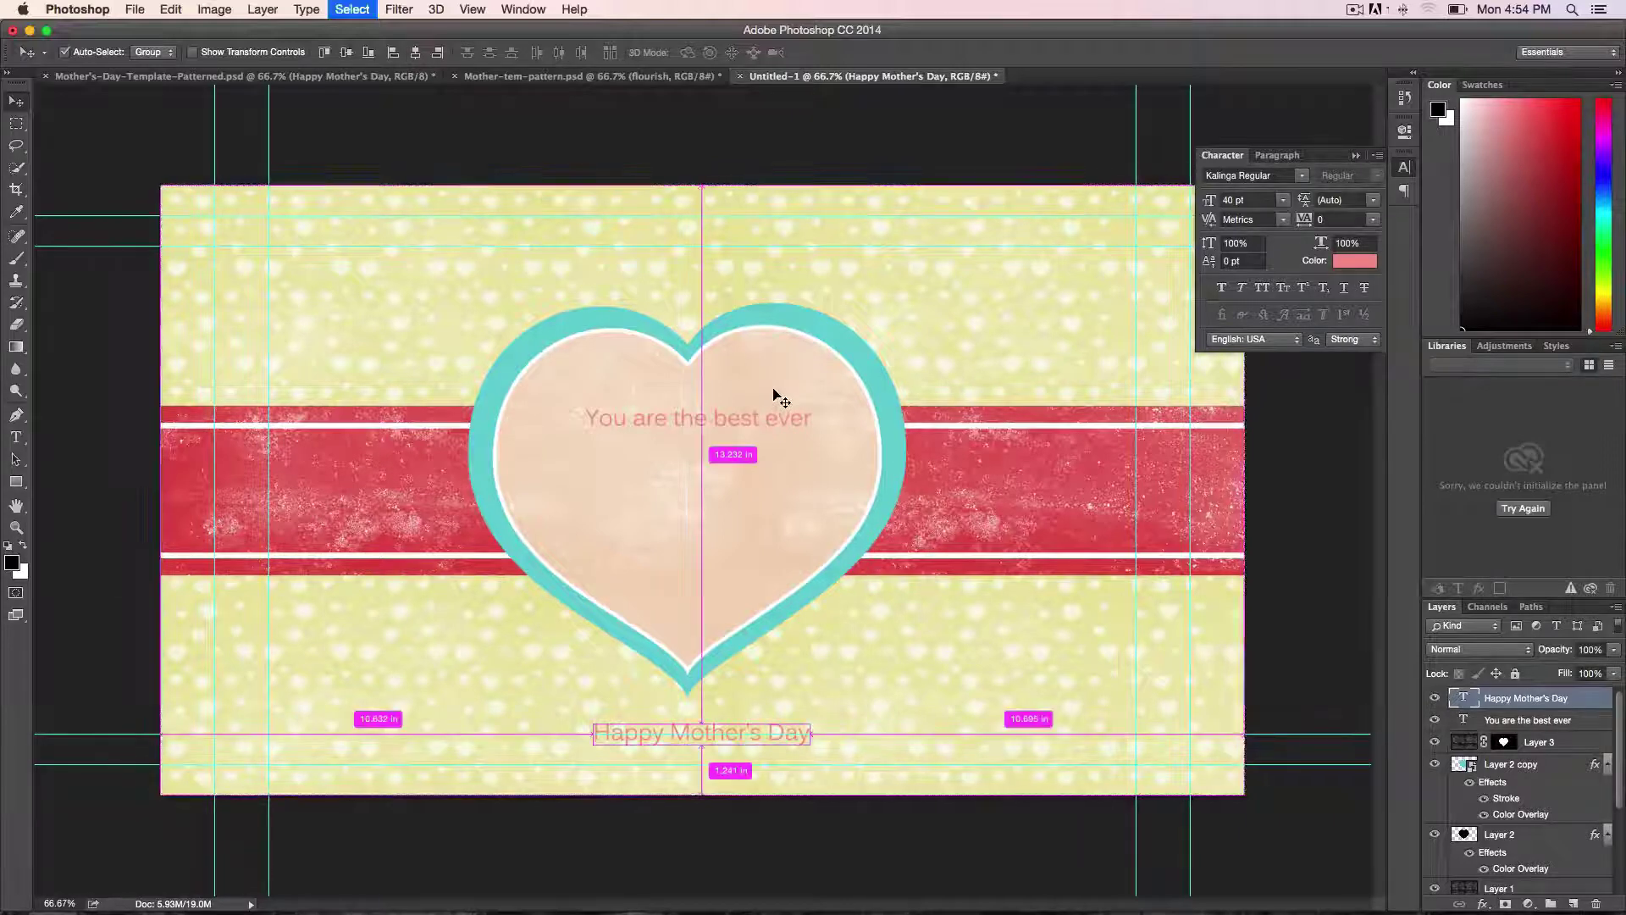
pyautogui.press('super+d')
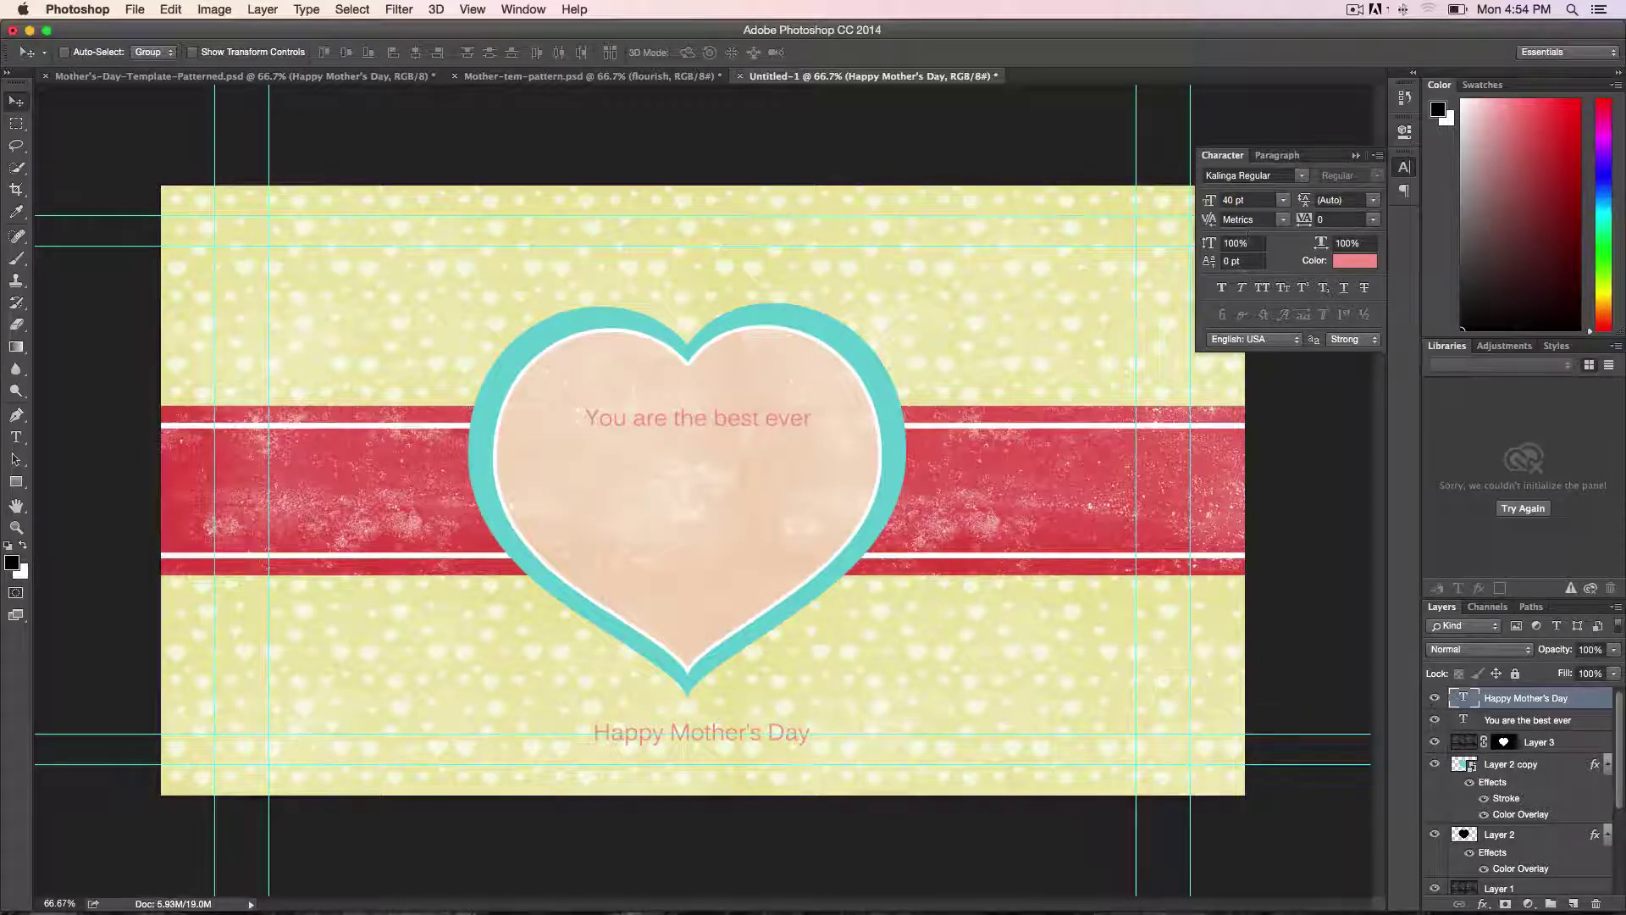
# Step: Set the "Happy Mother's Day" text to the Edwardian Alternate Bold font at 80 pt
pyautogui.click(1257, 175)
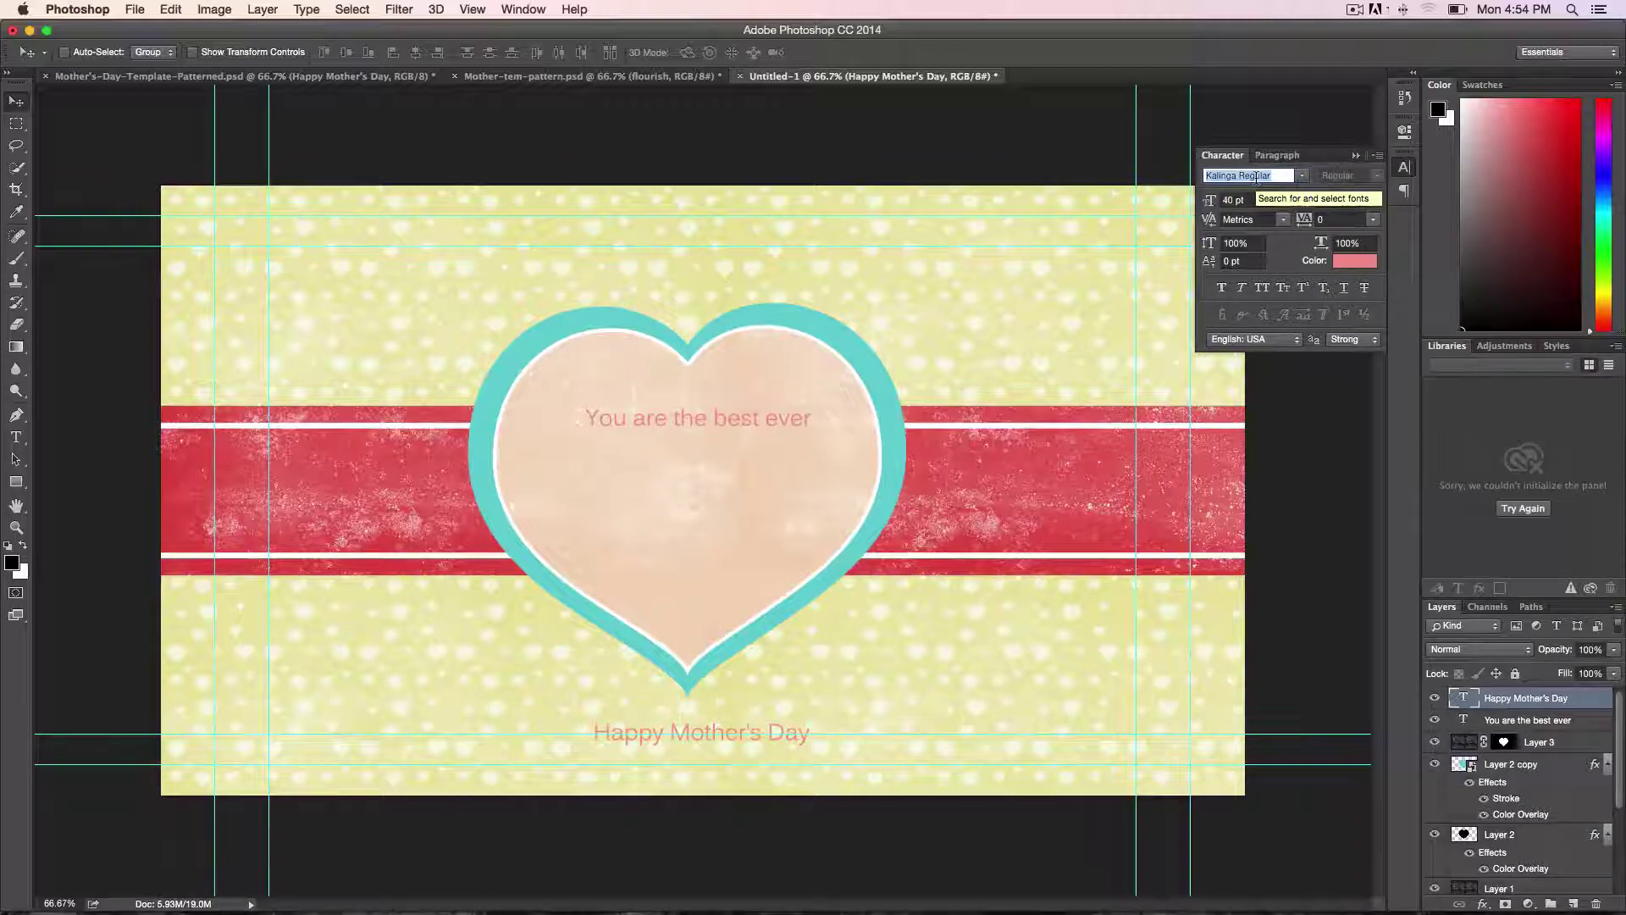
pyautogui.write('edw')
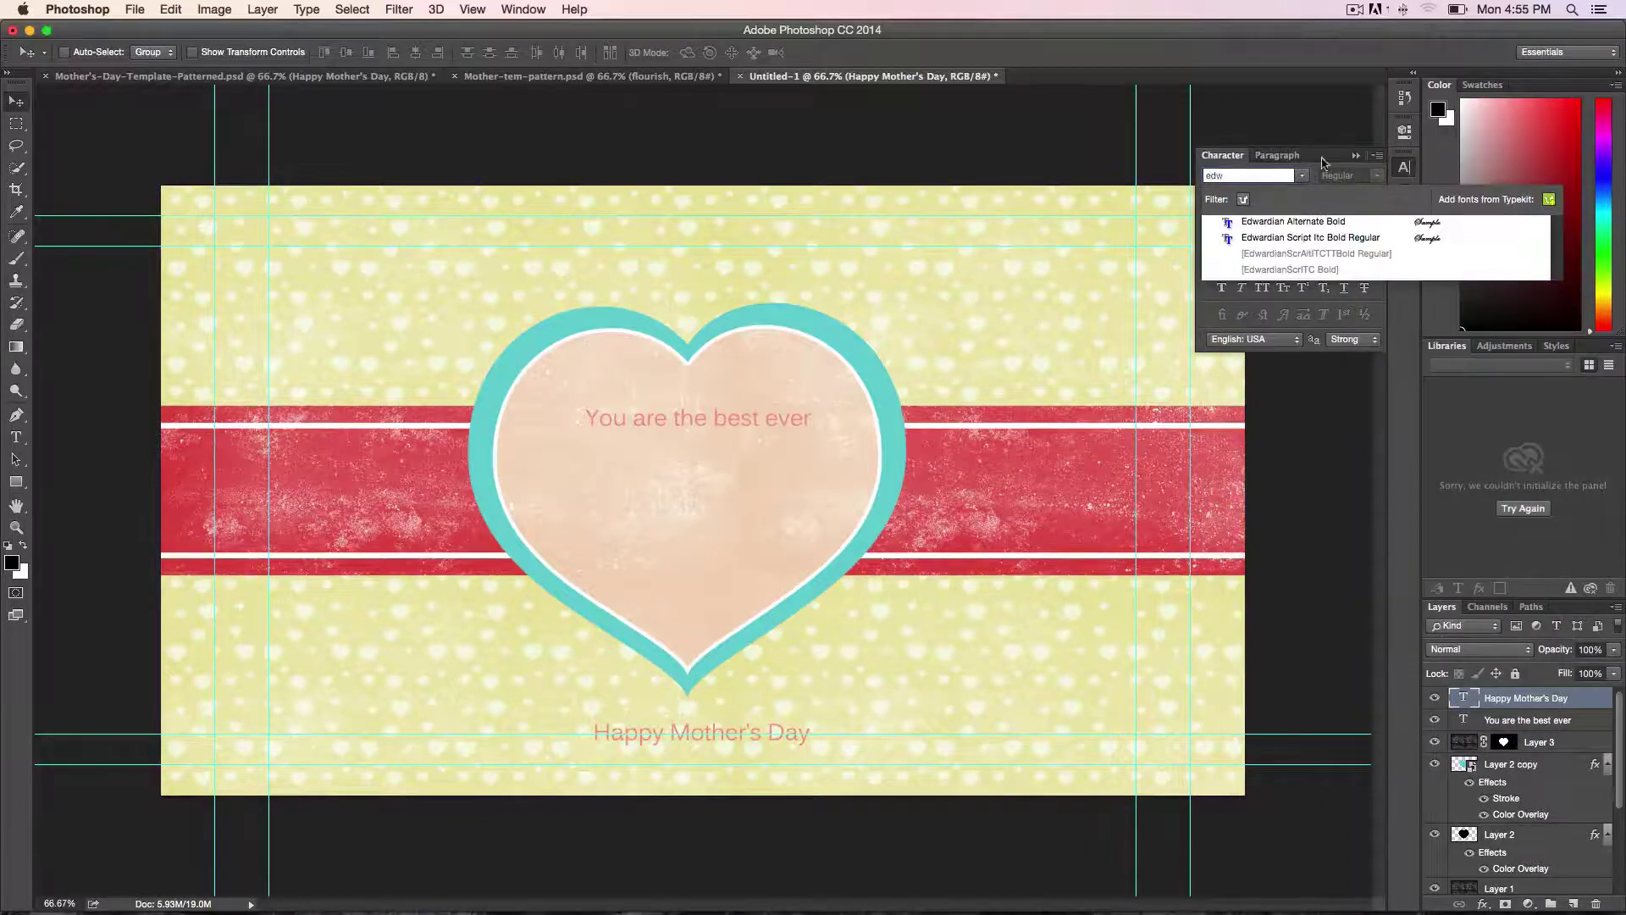
pyautogui.click(1287, 222)
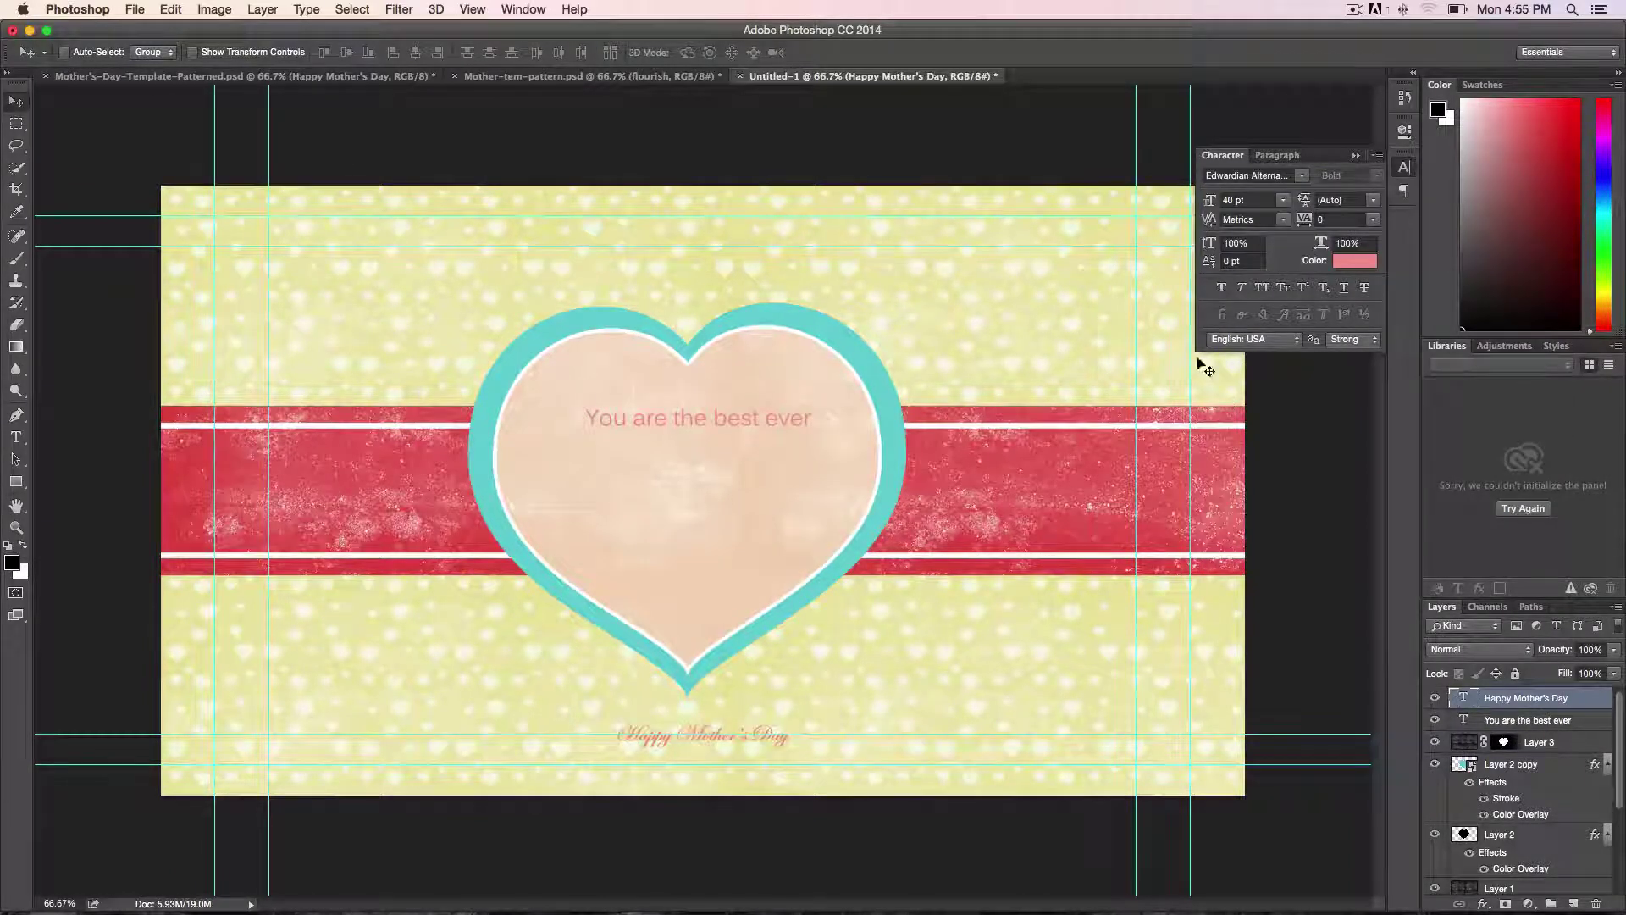
pyautogui.click(1254, 200)
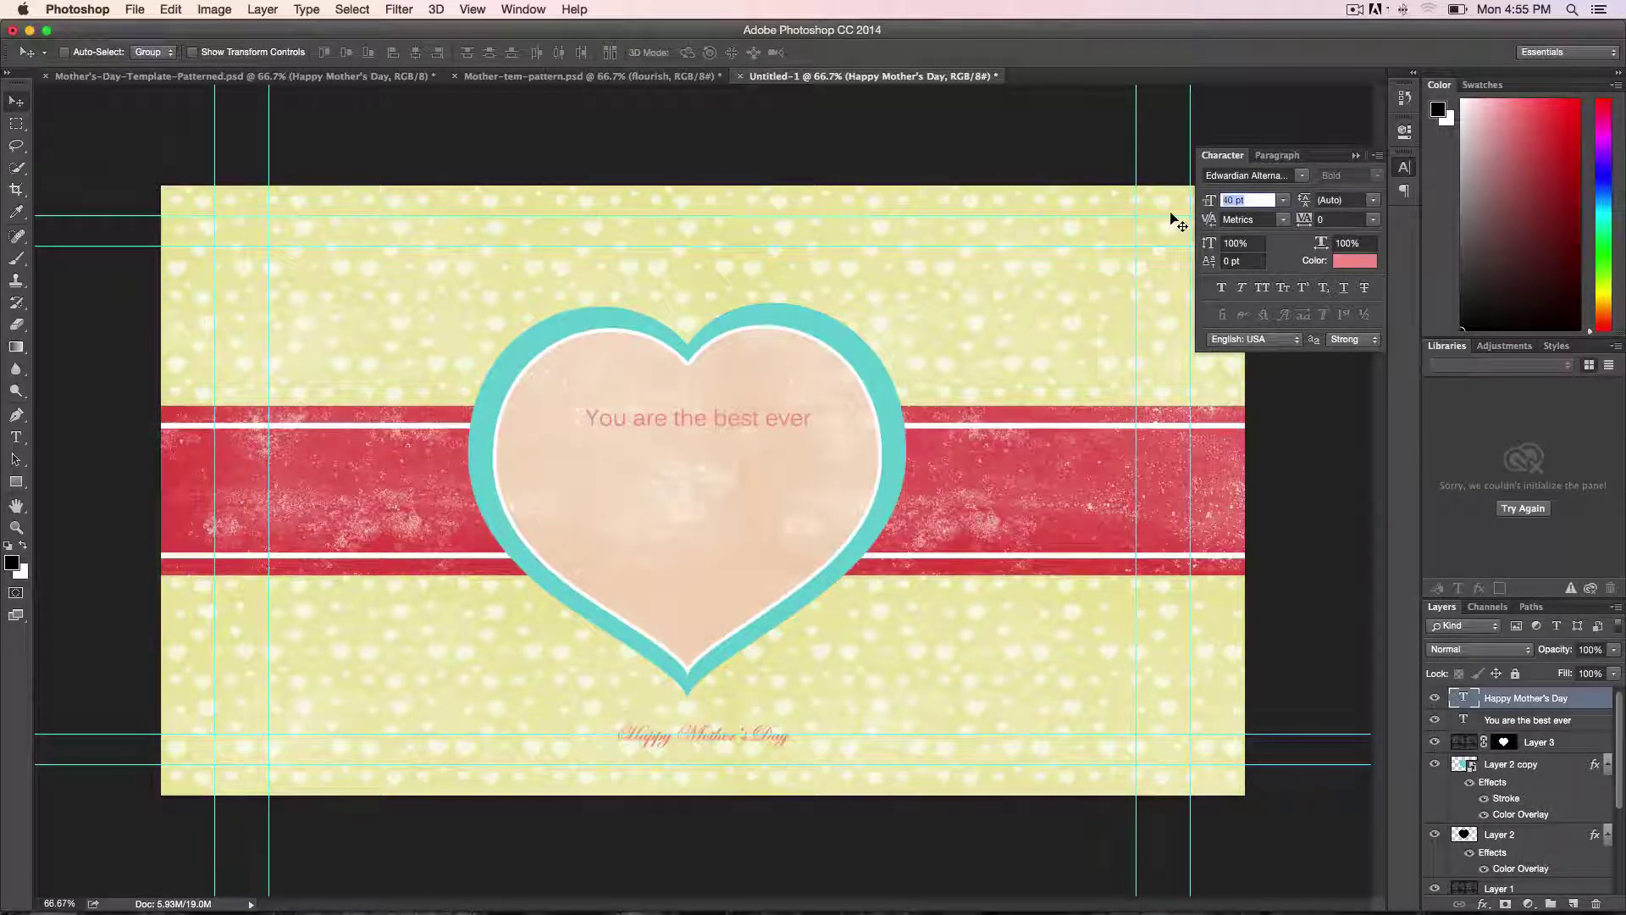
pyautogui.write('80')
pyautogui.press('Return')
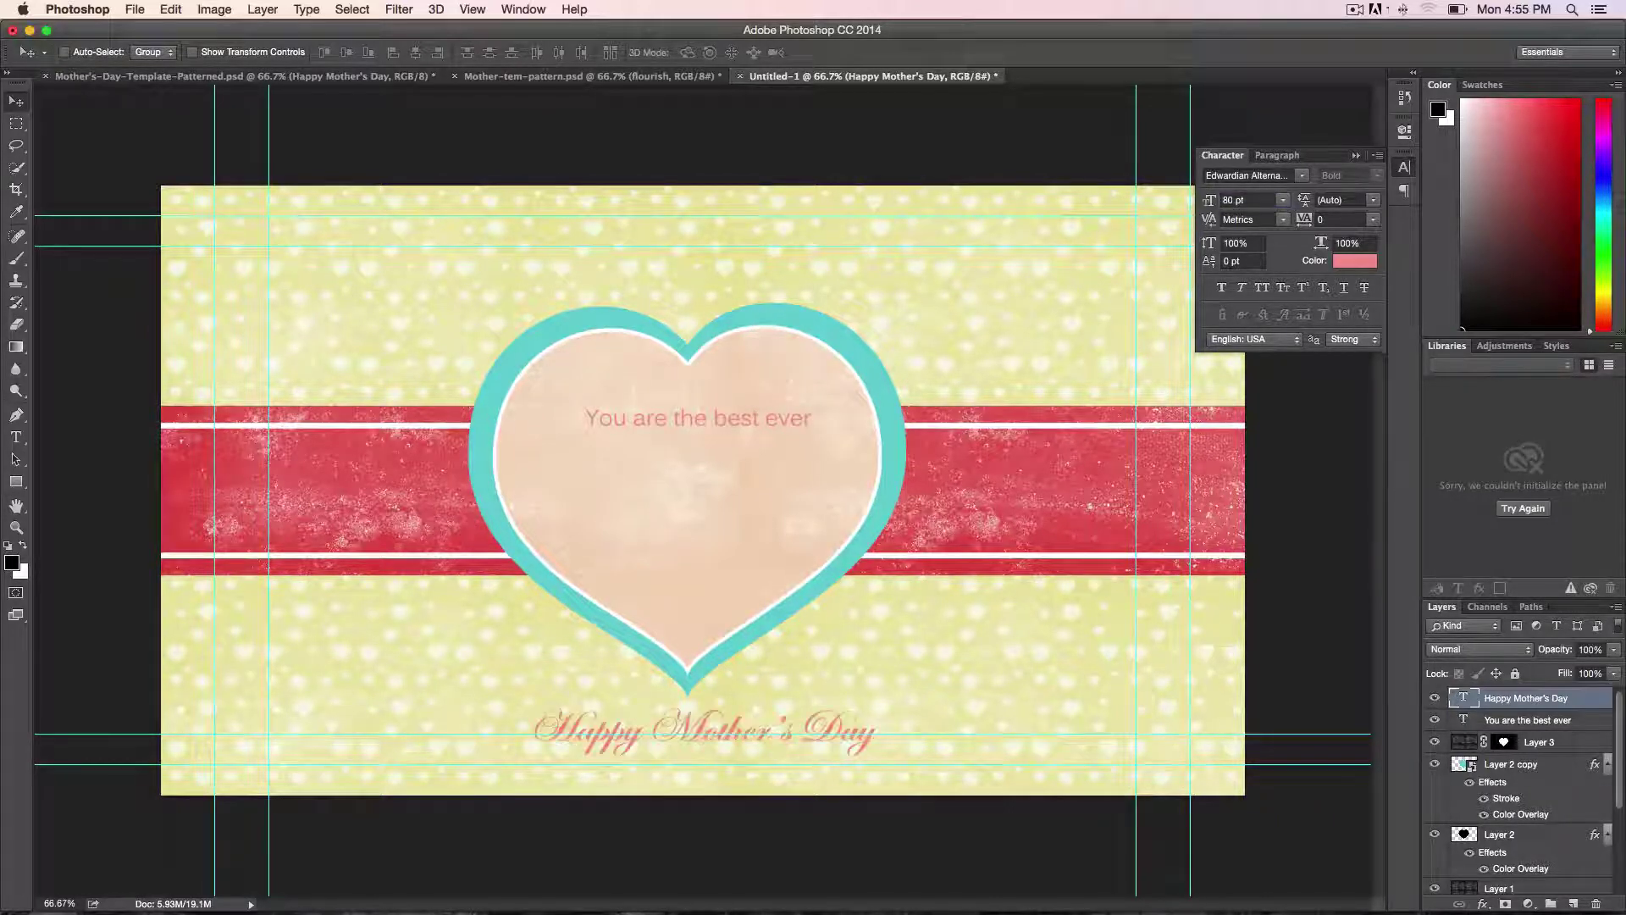
# Step: Enlarge the "Happy Mother's Day" text to 123 pt and shift it slightly down and left beneath the heart
pyautogui.click(1209, 202)
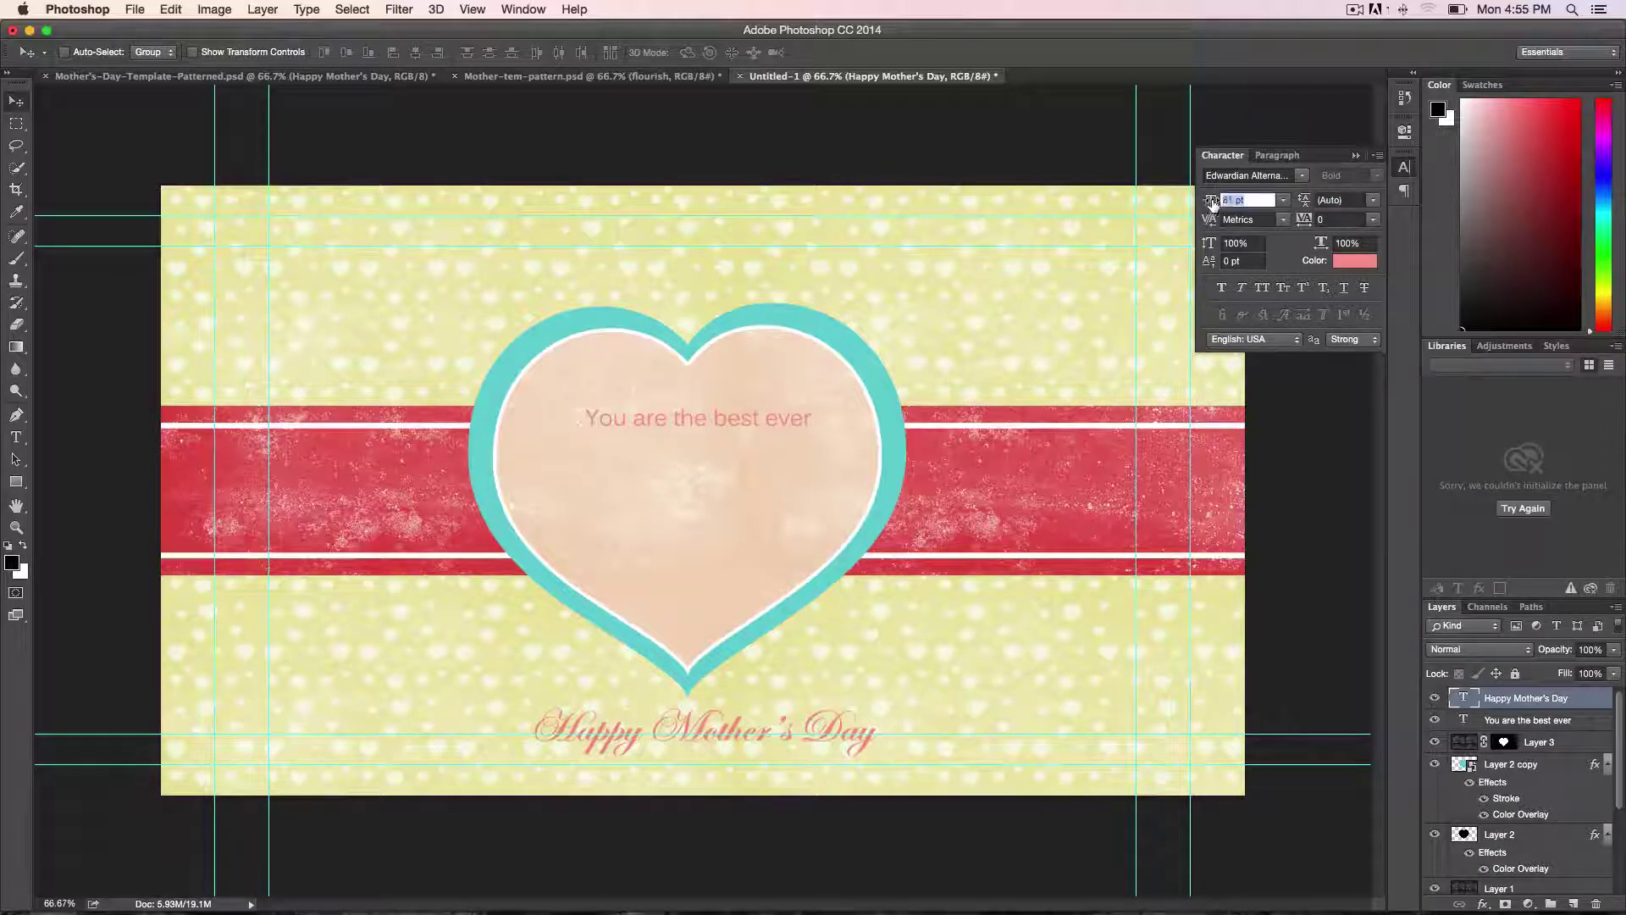
pyautogui.write('108')
pyautogui.press('Return')
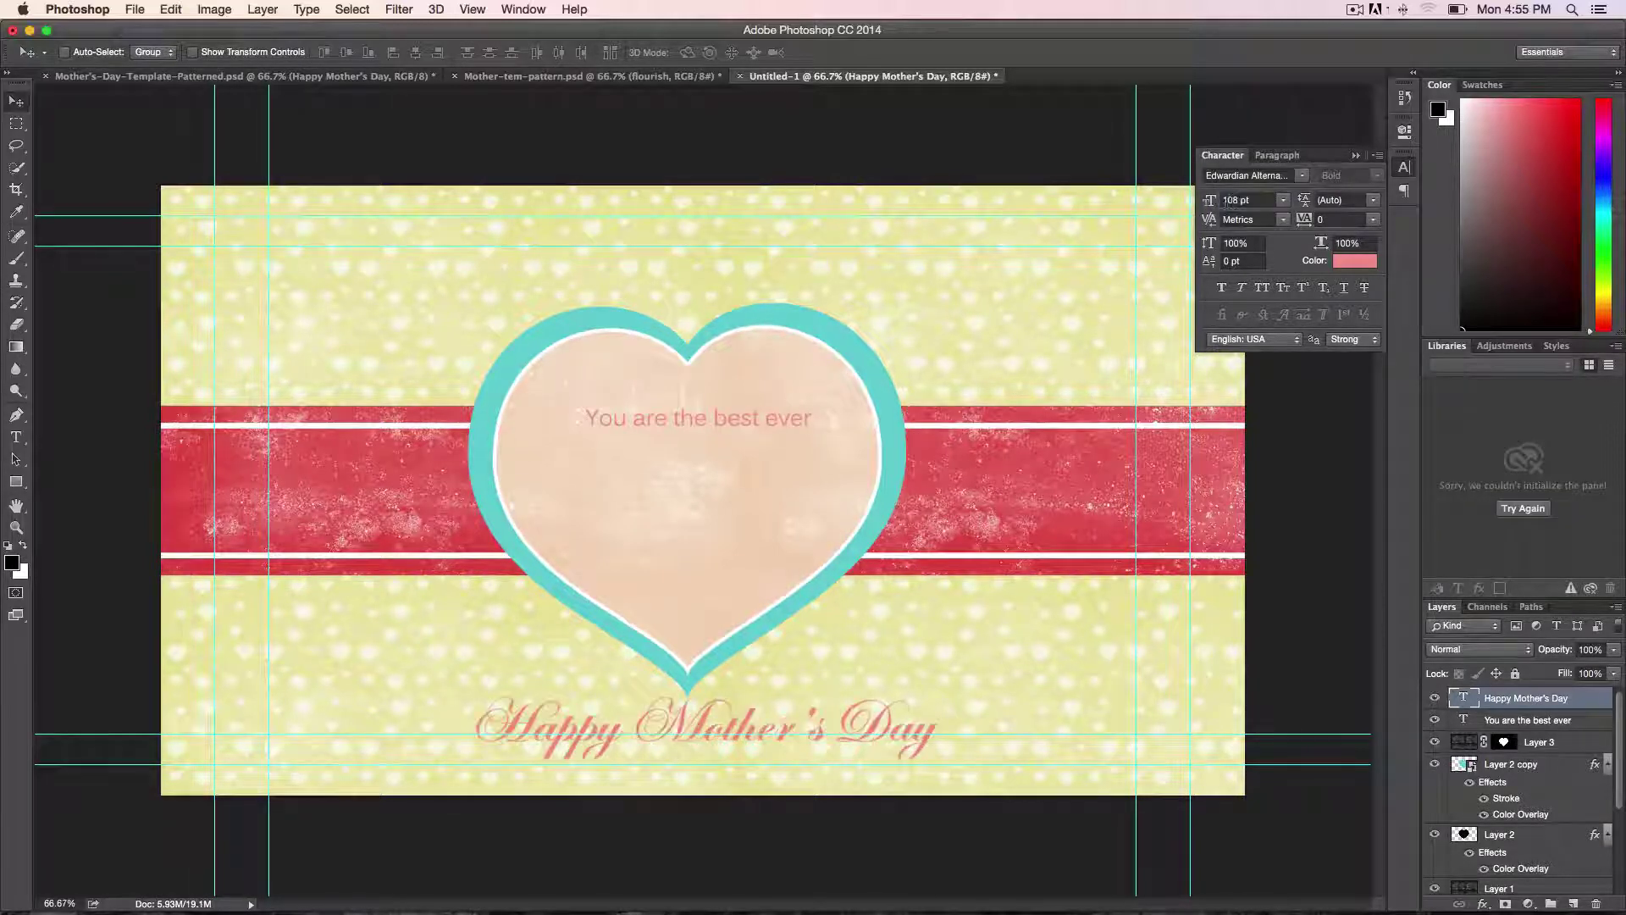
pyautogui.click(1230, 200)
pyautogui.write('123')
pyautogui.press('Return')
pyautogui.moveTo(919, 710); pyautogui.dragTo(897, 725)
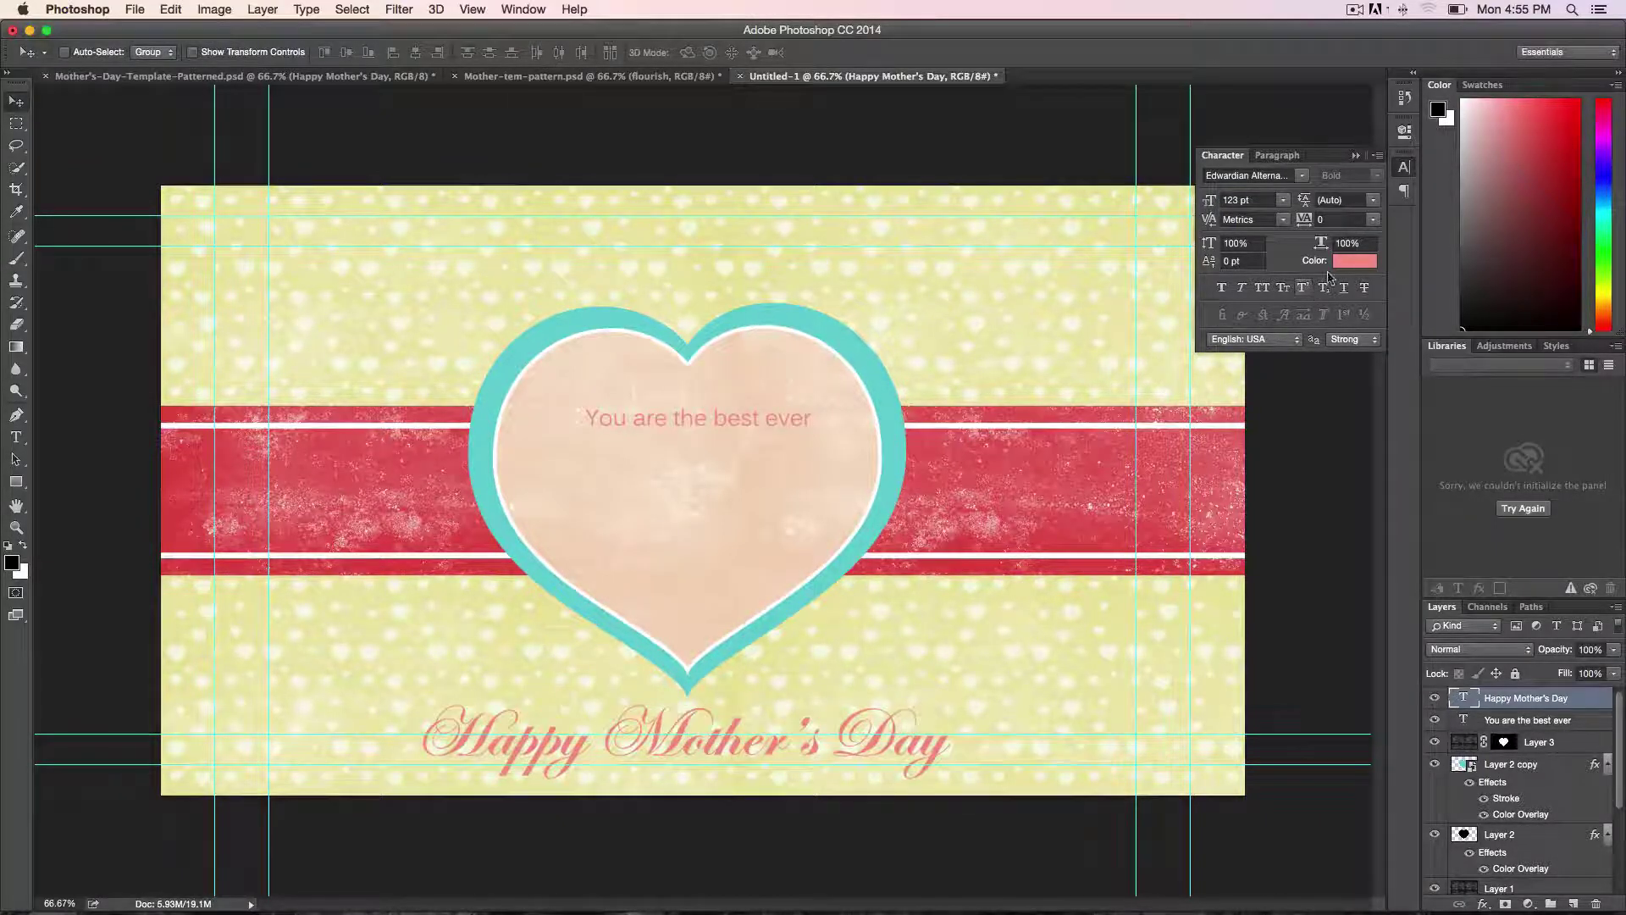
# Step: Set the "Happy Mother's Day" text colour to the dark pink b42859
pyautogui.click(1353, 263)
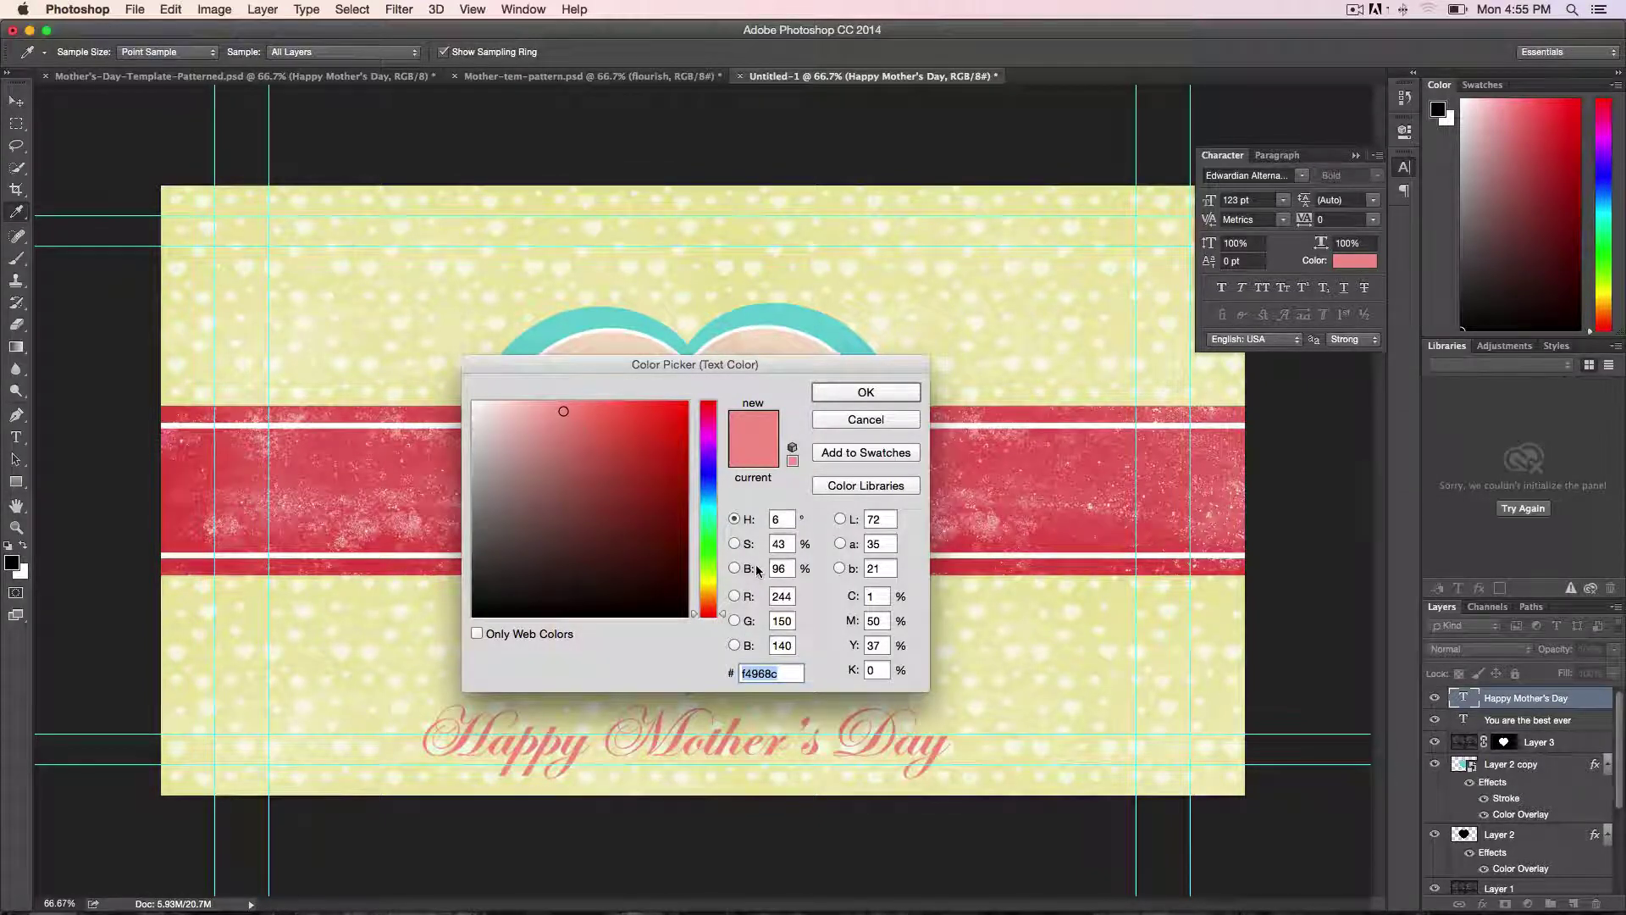
pyautogui.write('b42859')
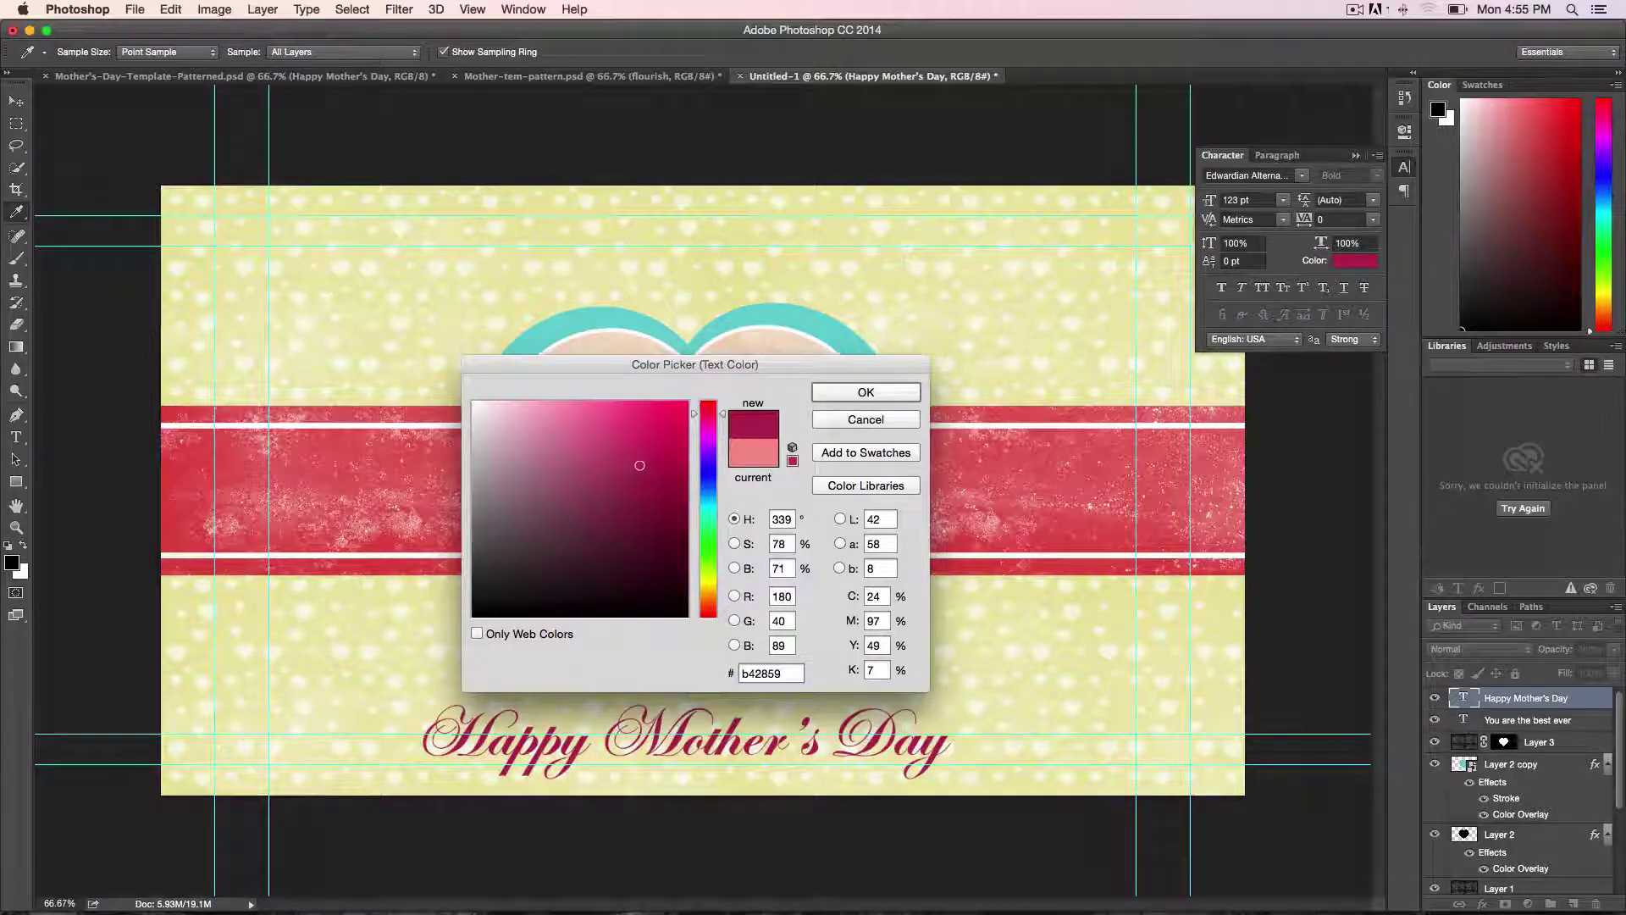
pyautogui.click(886, 395)
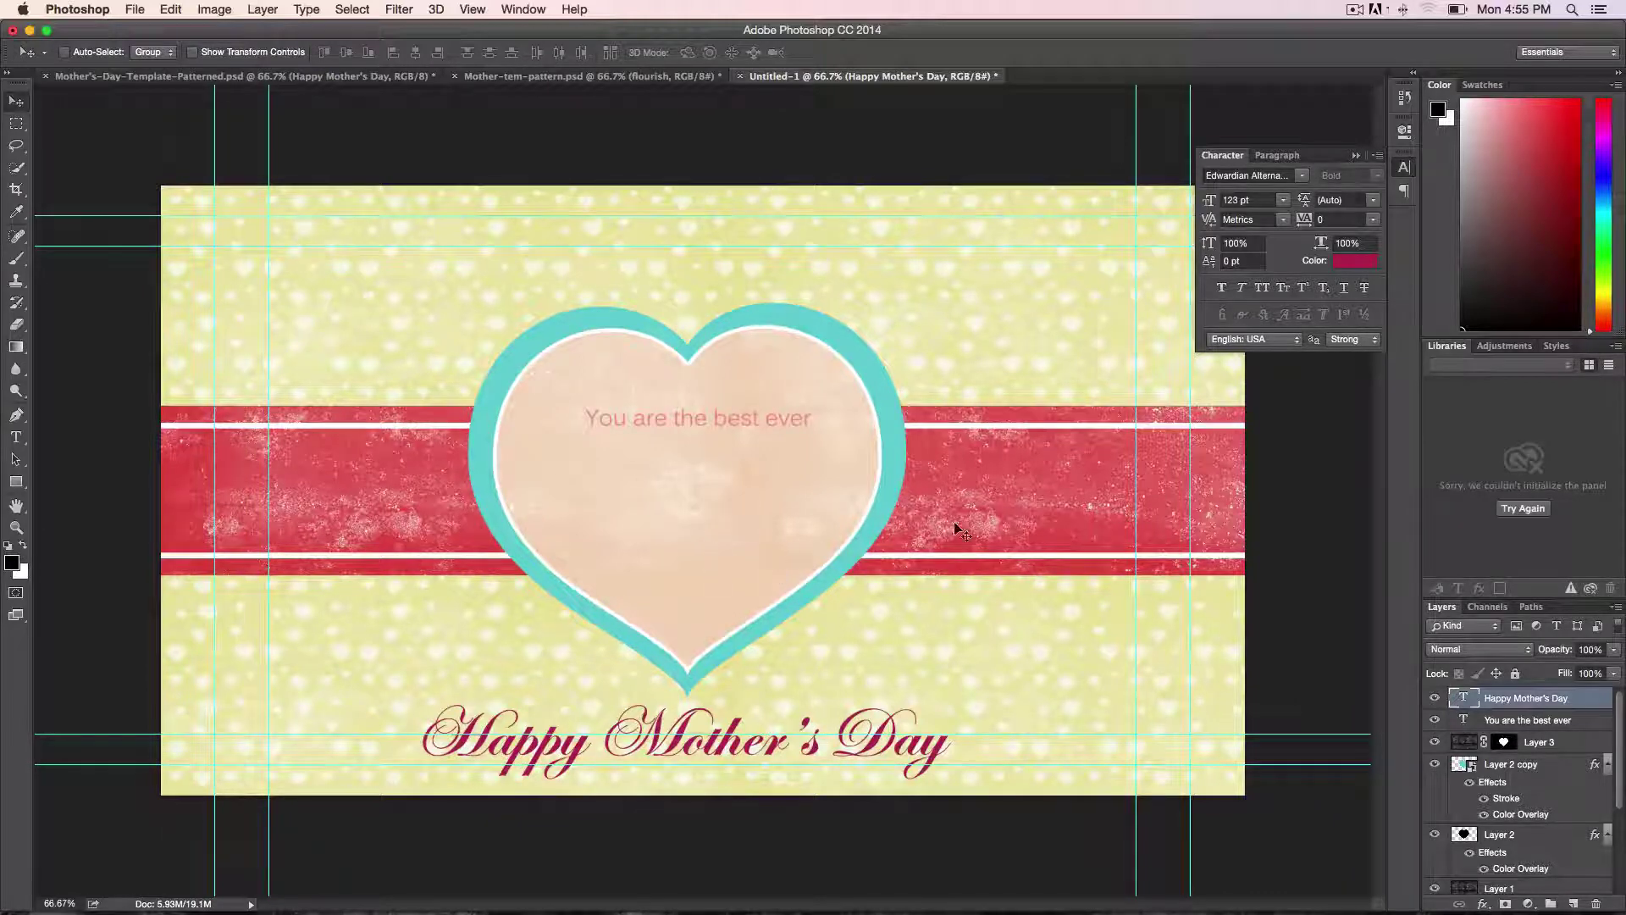
# Step: Add a new layer above the texts and choose the outlined rose brush, reduced to 400 px
pyautogui.click(1573, 904)
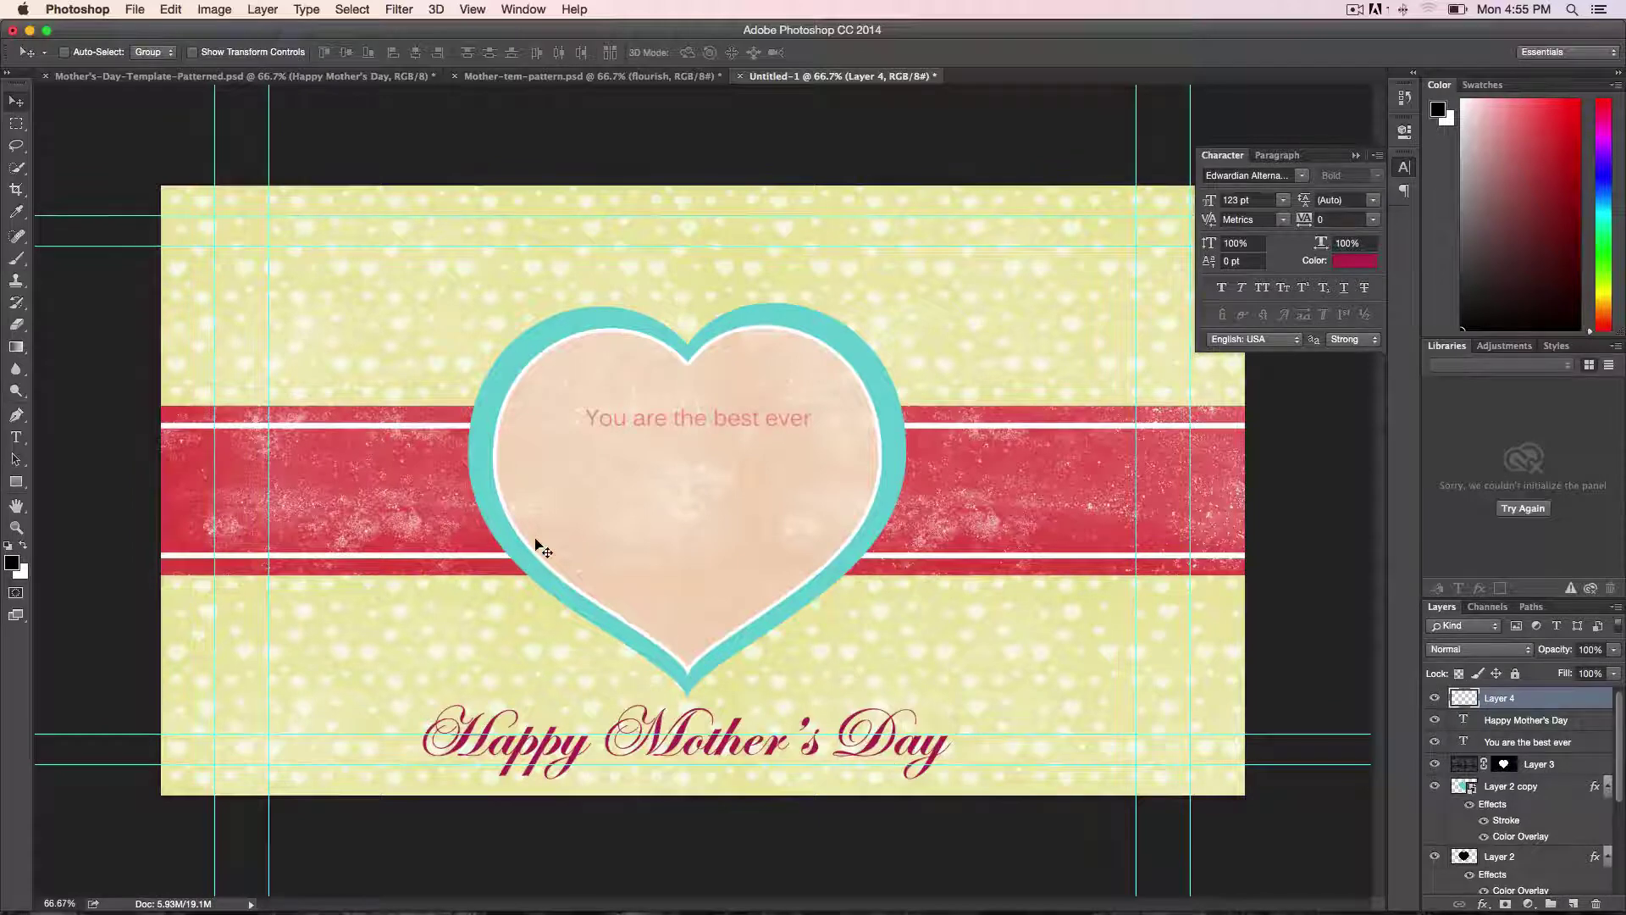
pyautogui.press('b')
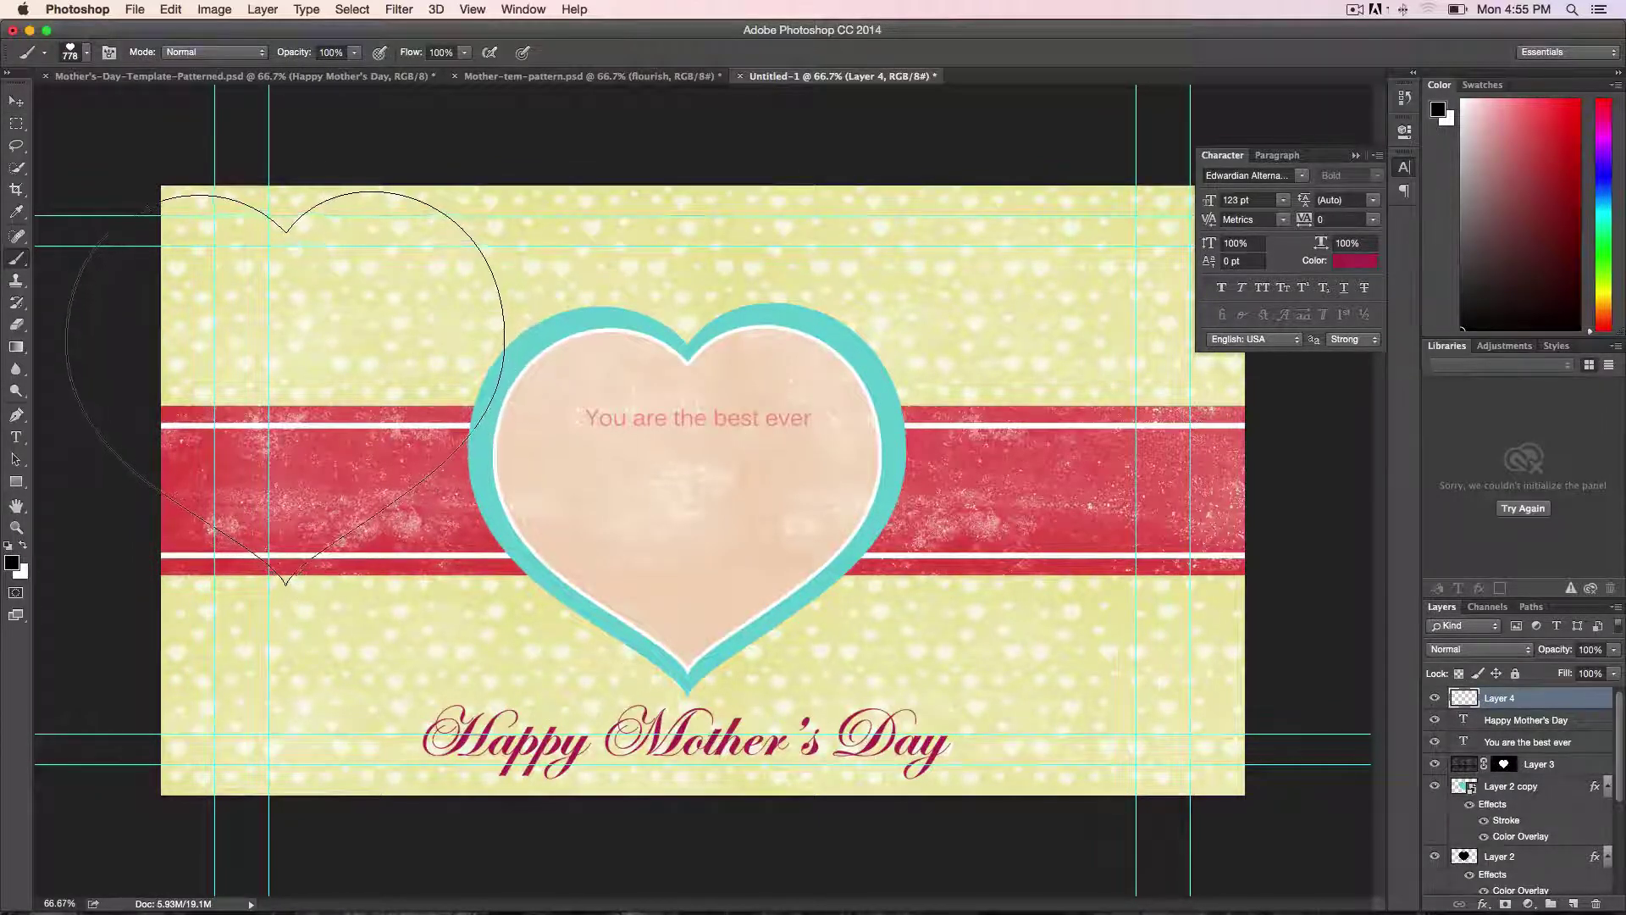
pyautogui.click(87, 53)
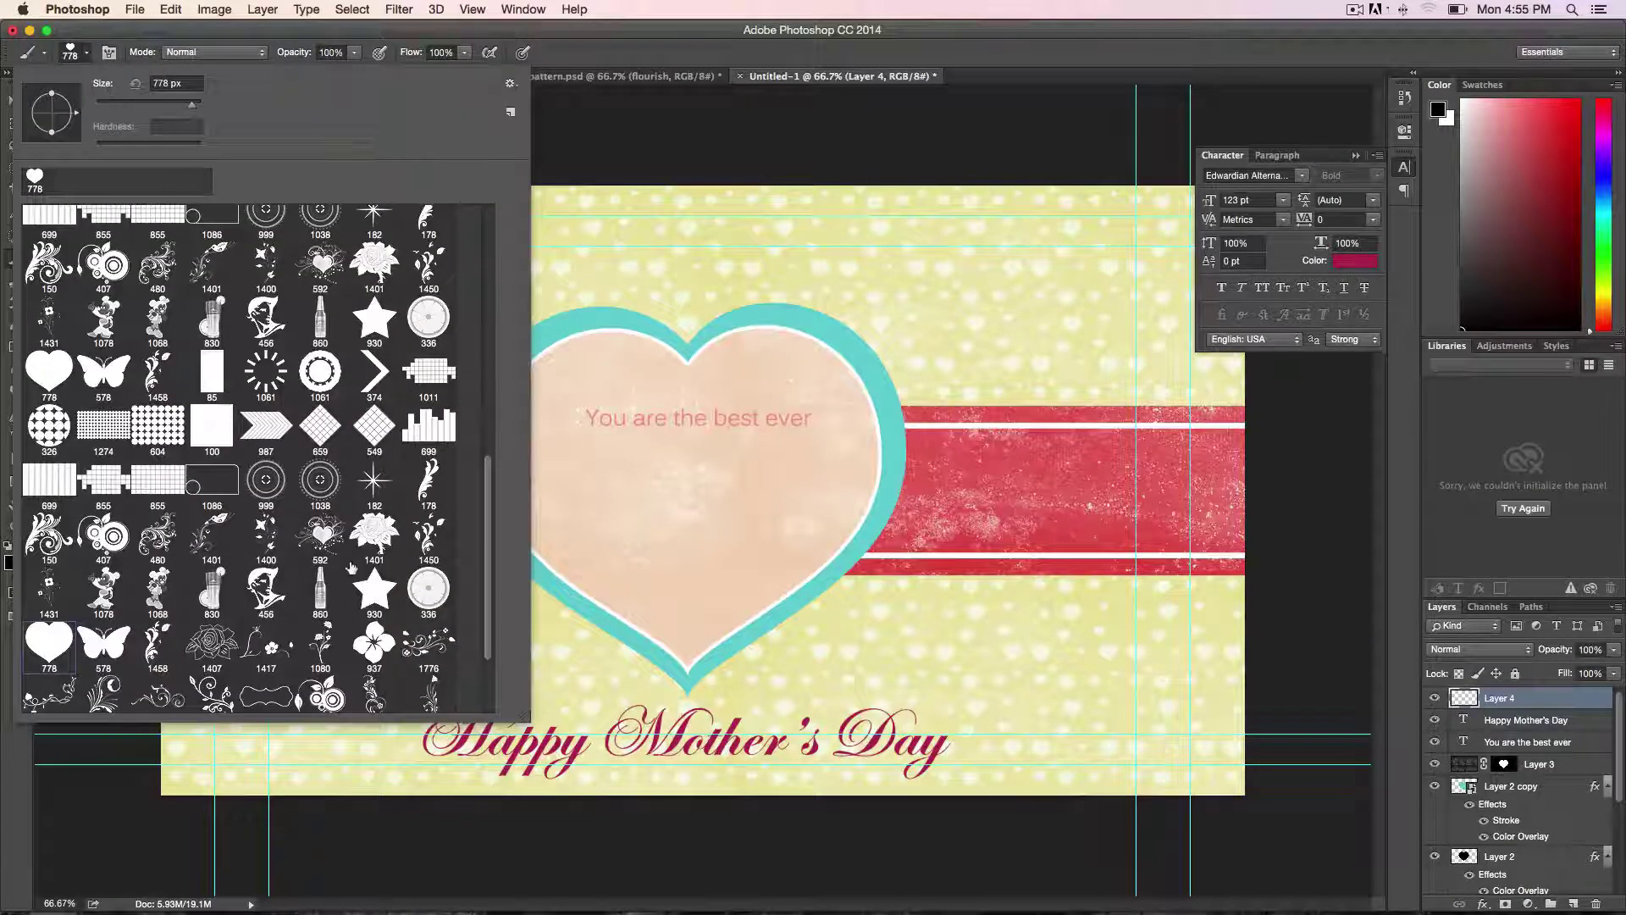
pyautogui.click(212, 644)
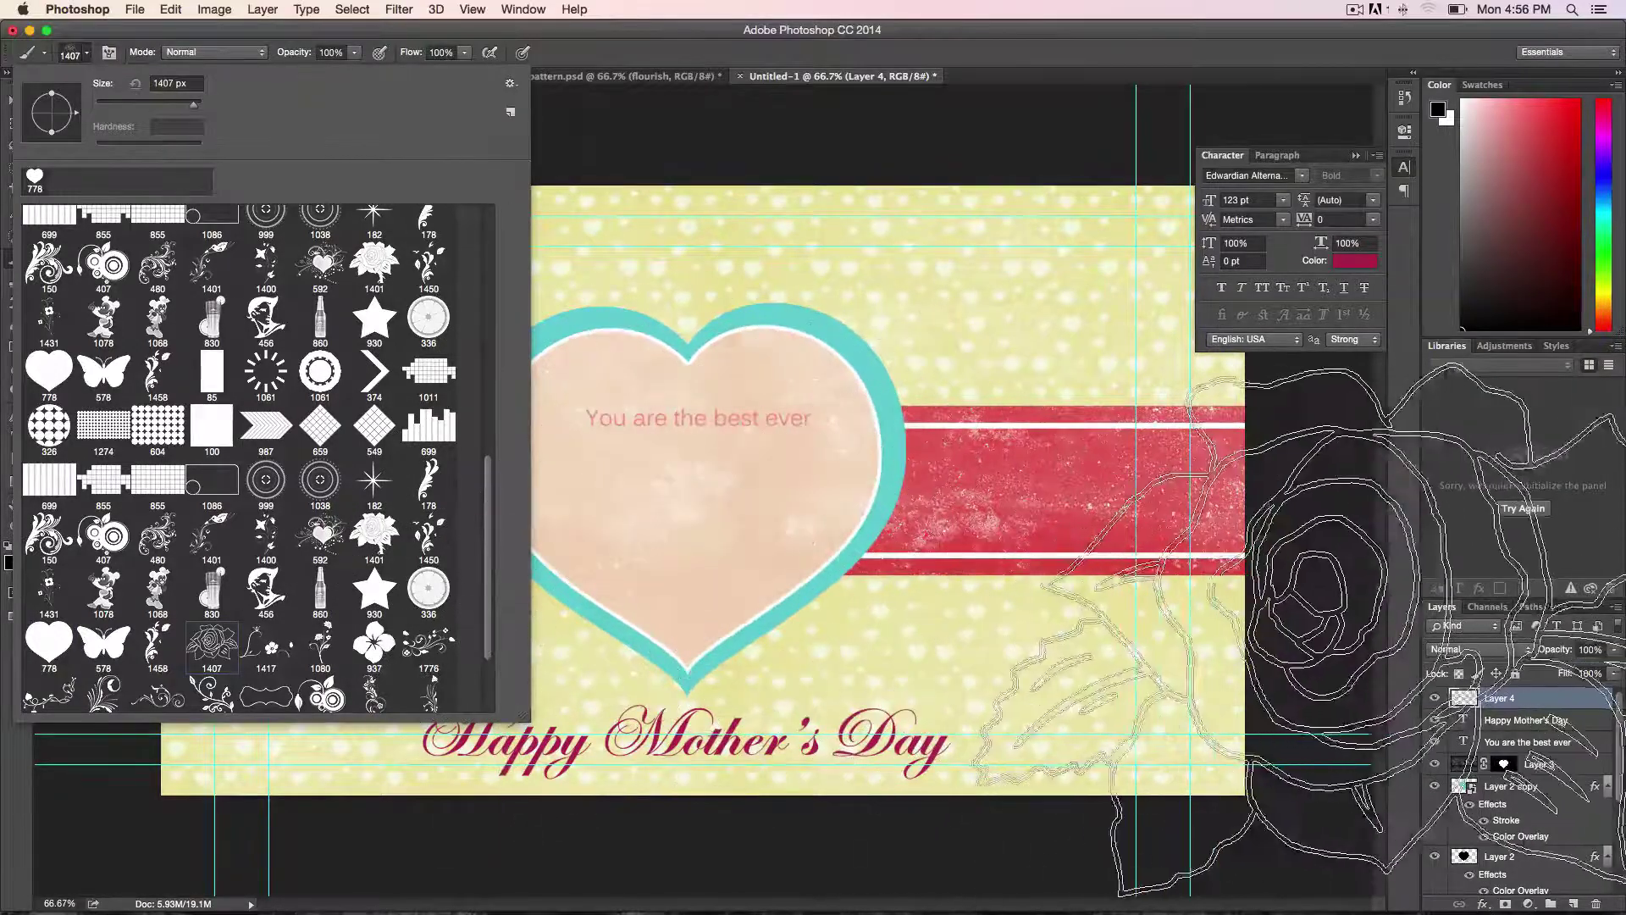
pyautogui.click(745, 502)
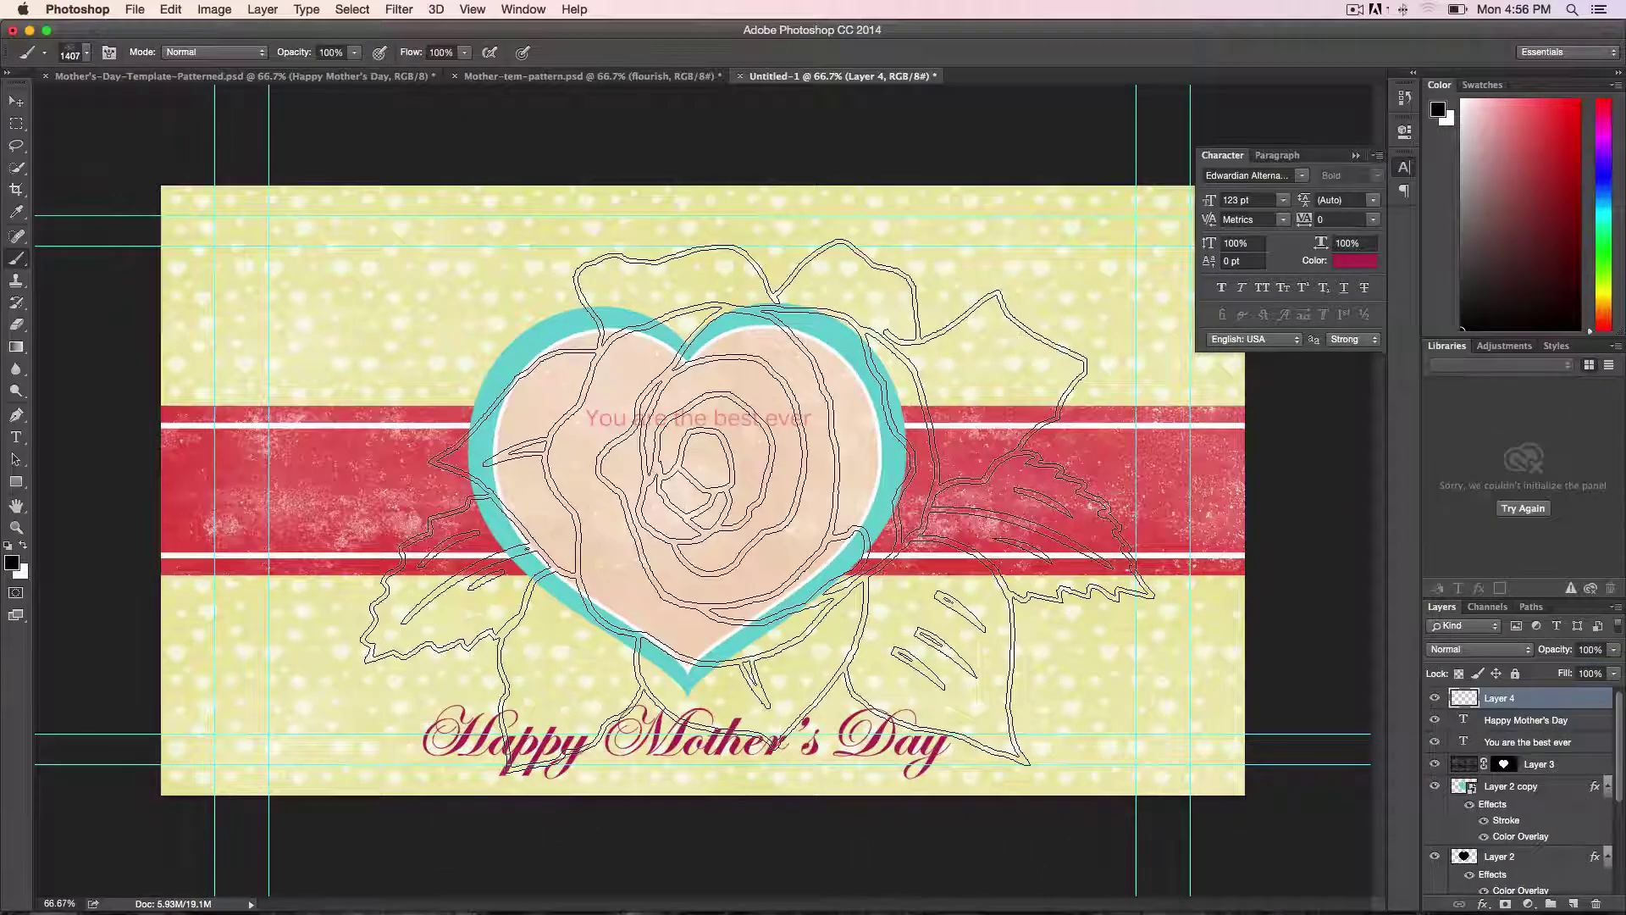
pyautogui.press('[')
pyautogui.press('[')
pyautogui.press('[')
pyautogui.press('[')
pyautogui.press('[')
pyautogui.press('[')
pyautogui.press('[')
pyautogui.press('[')
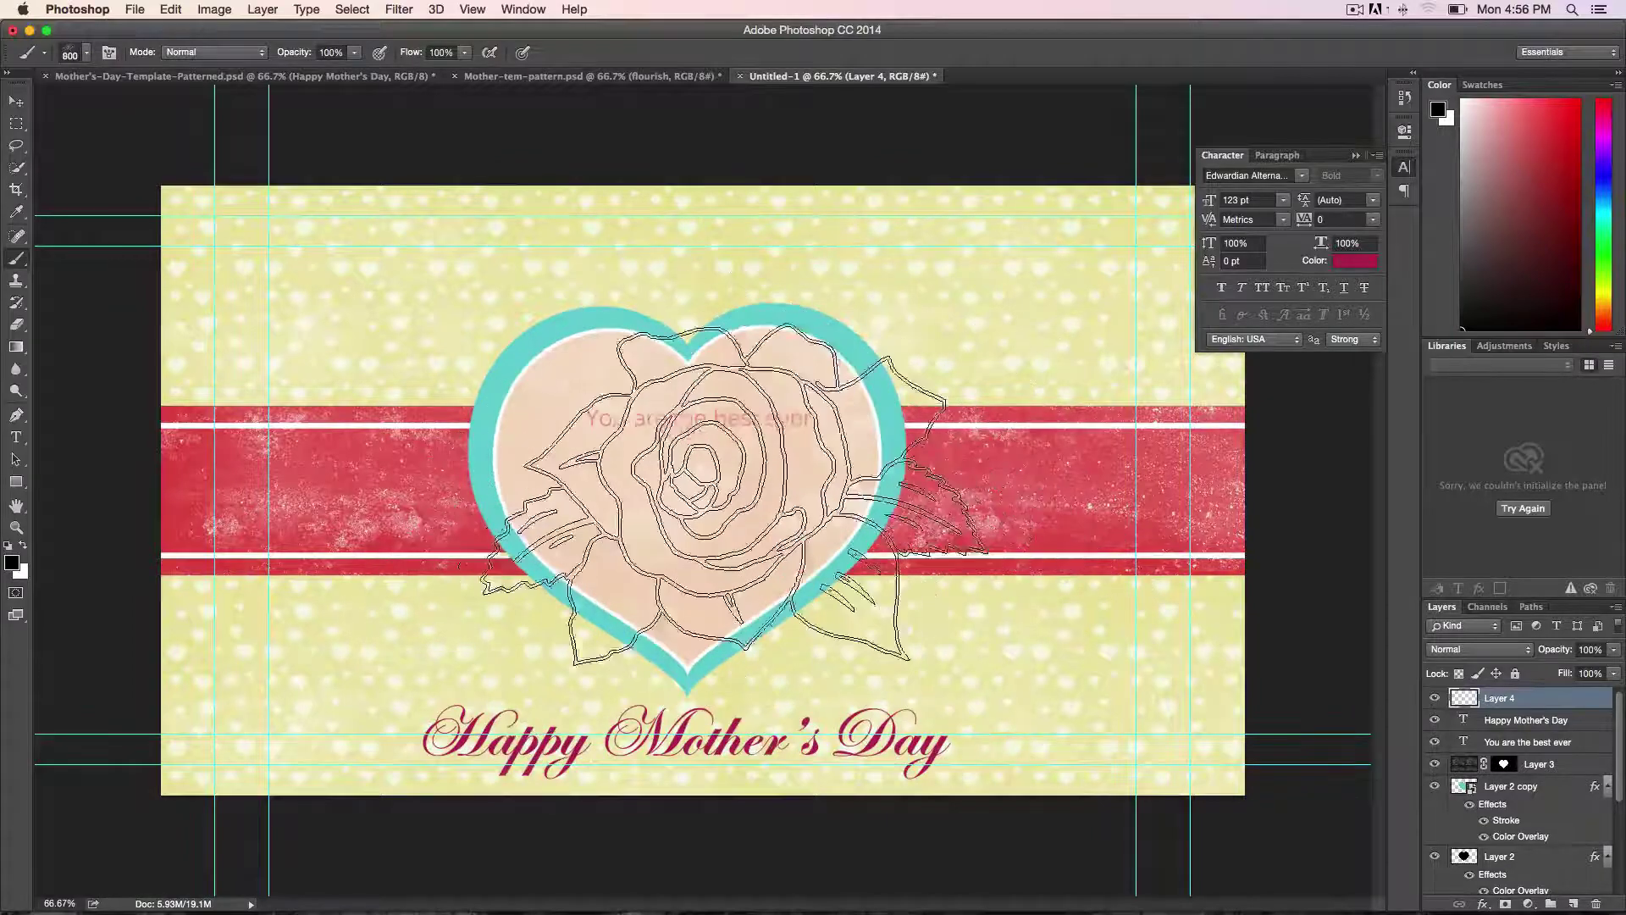
pyautogui.press('[')
pyautogui.press('[')
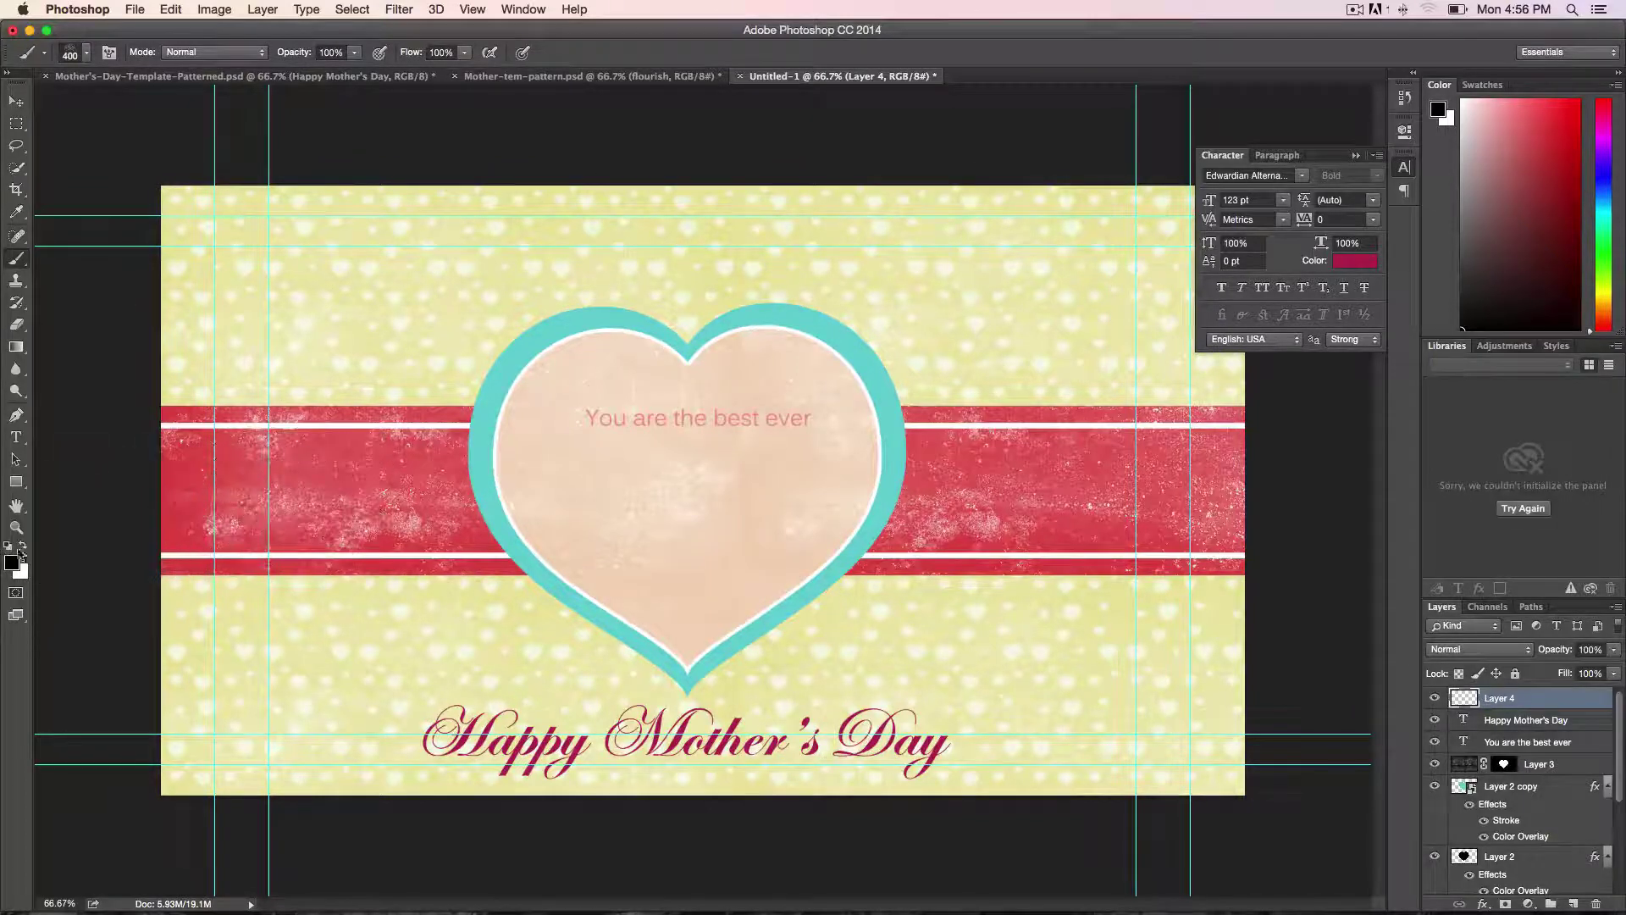
# Step: Stamp the rose at 300 px in the lower part of the heart, using the dark pink b42859 sampled from the greeting text
pyautogui.click(12, 563)
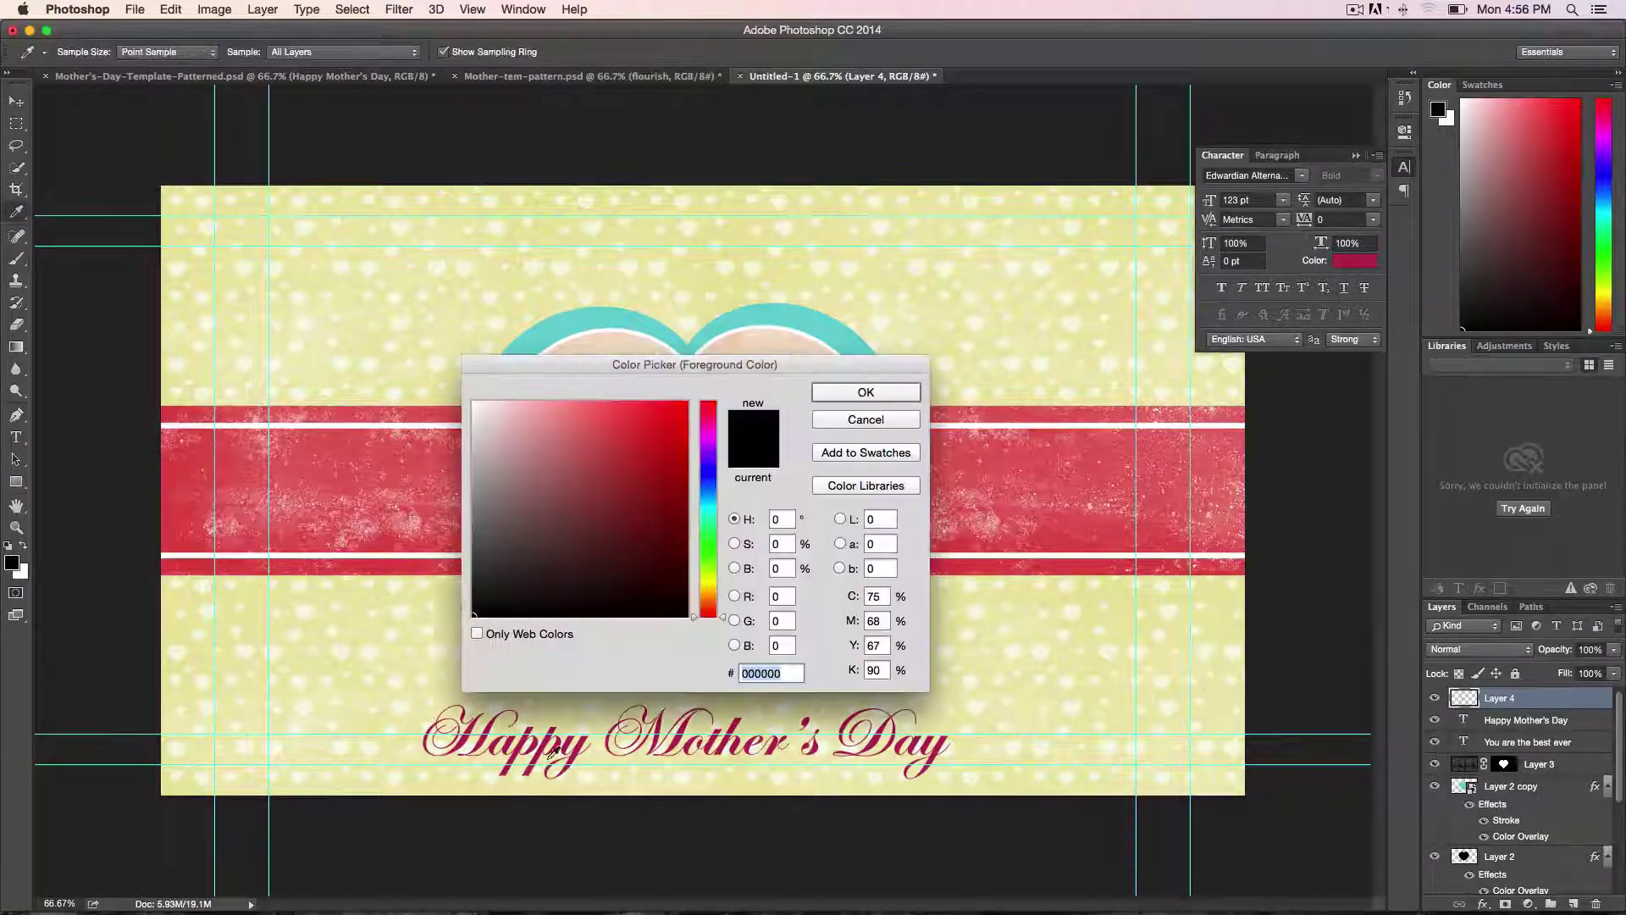
pyautogui.click(587, 740)
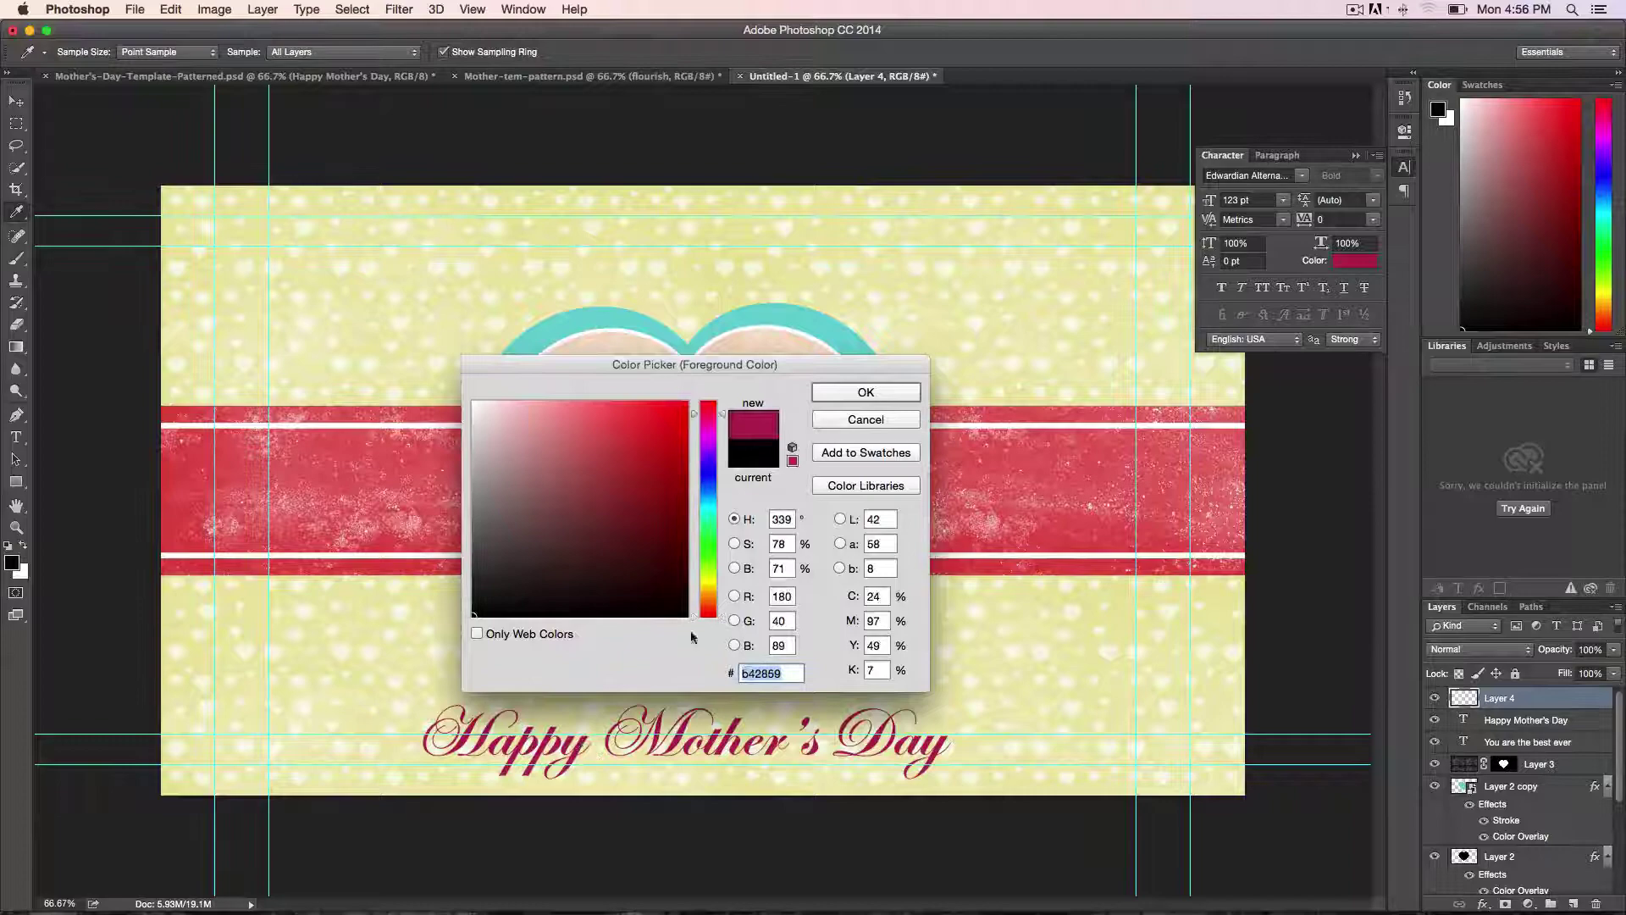
pyautogui.click(865, 392)
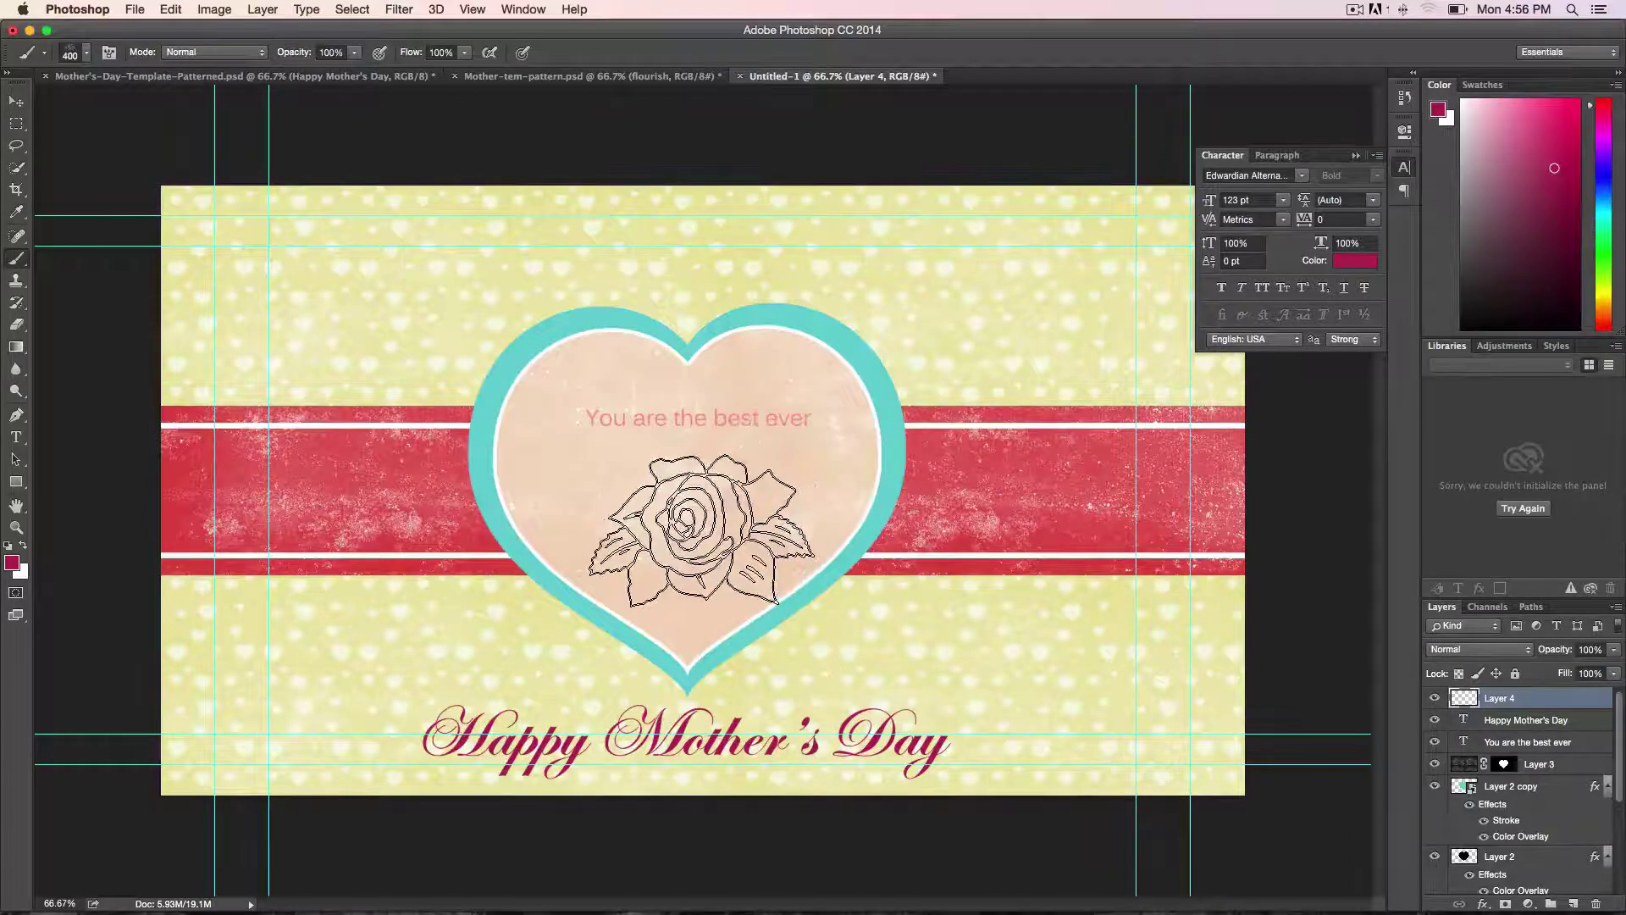
pyautogui.press('[')
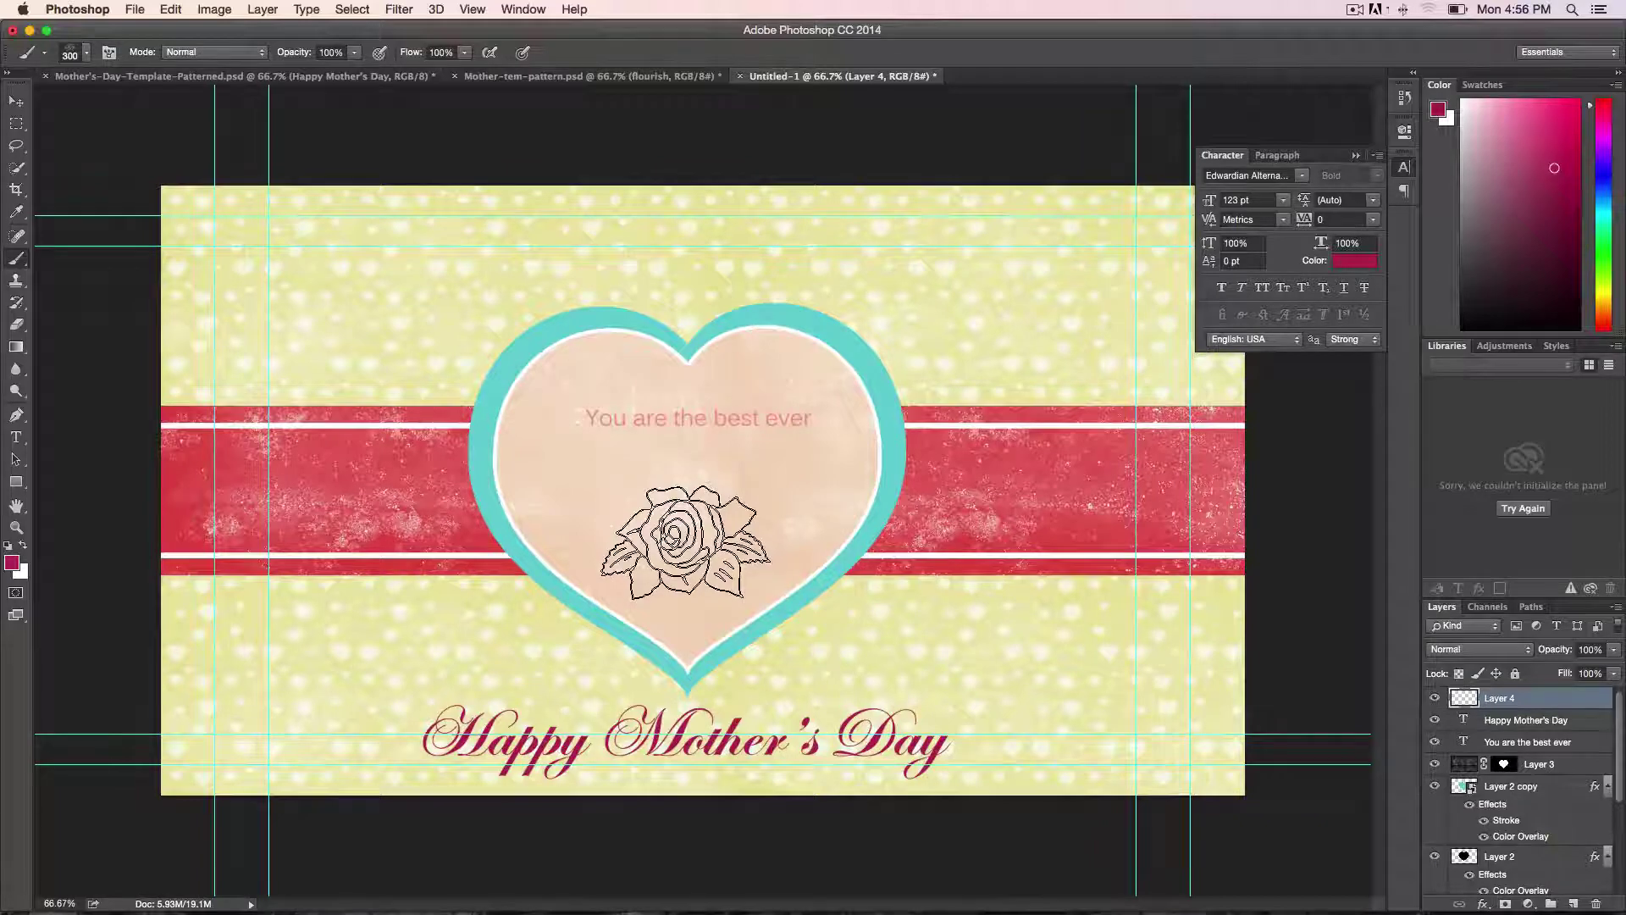
pyautogui.click(688, 552)
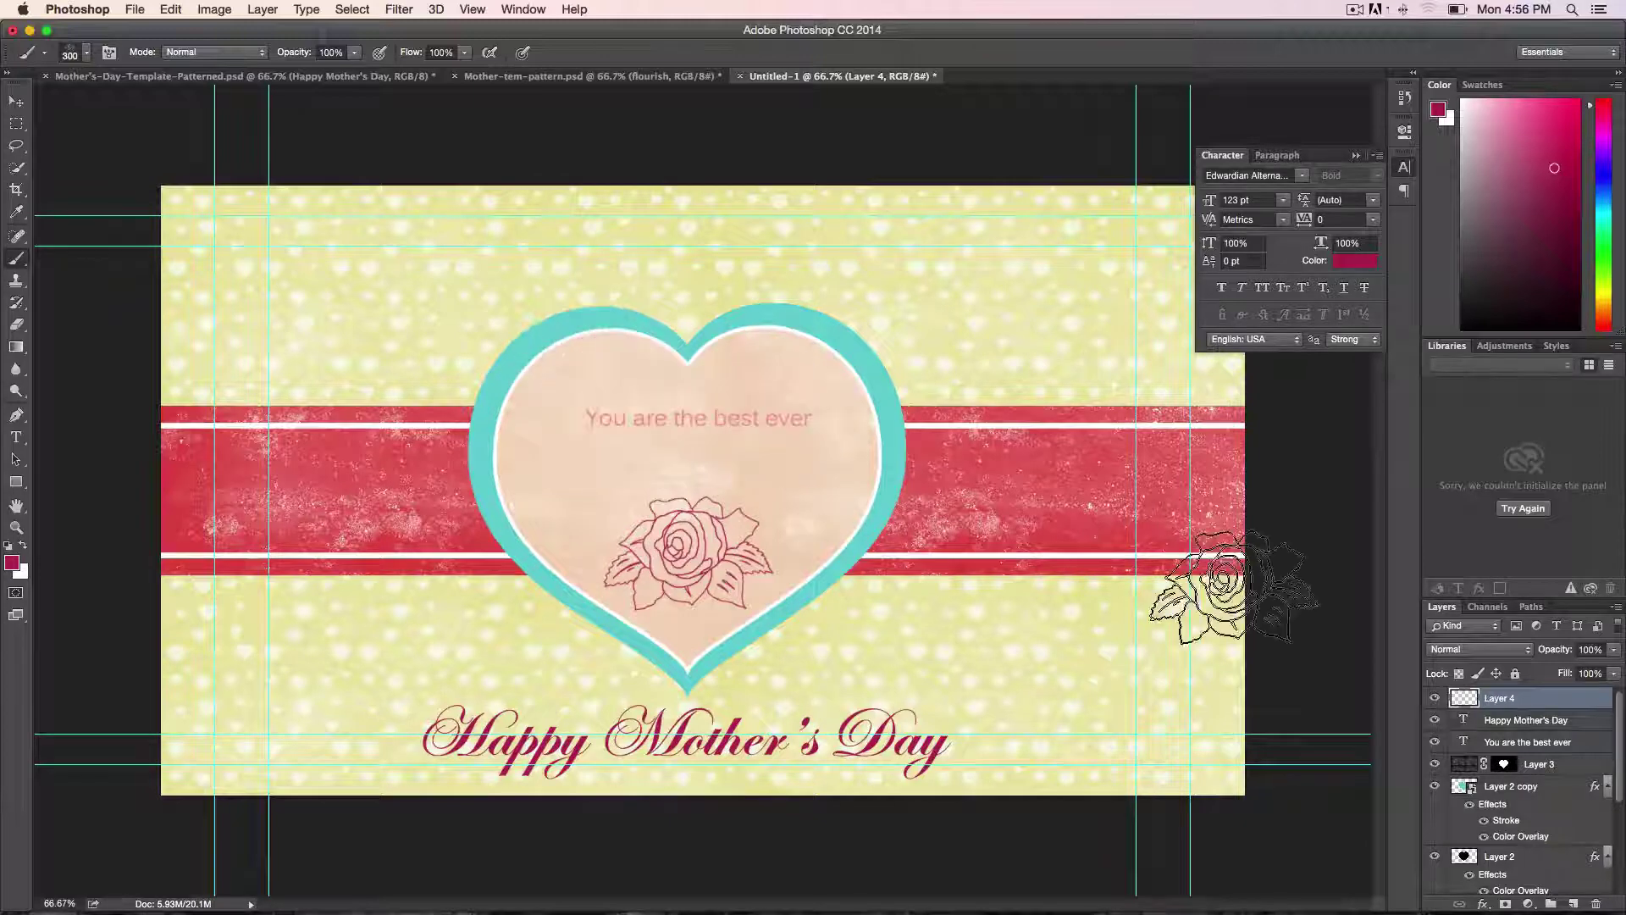
# Step: Try the purple shades 9b7091, 63435c and e7d4e3 as the background's solid fill colour
pyautogui.scroll(-3, 1619, 744)
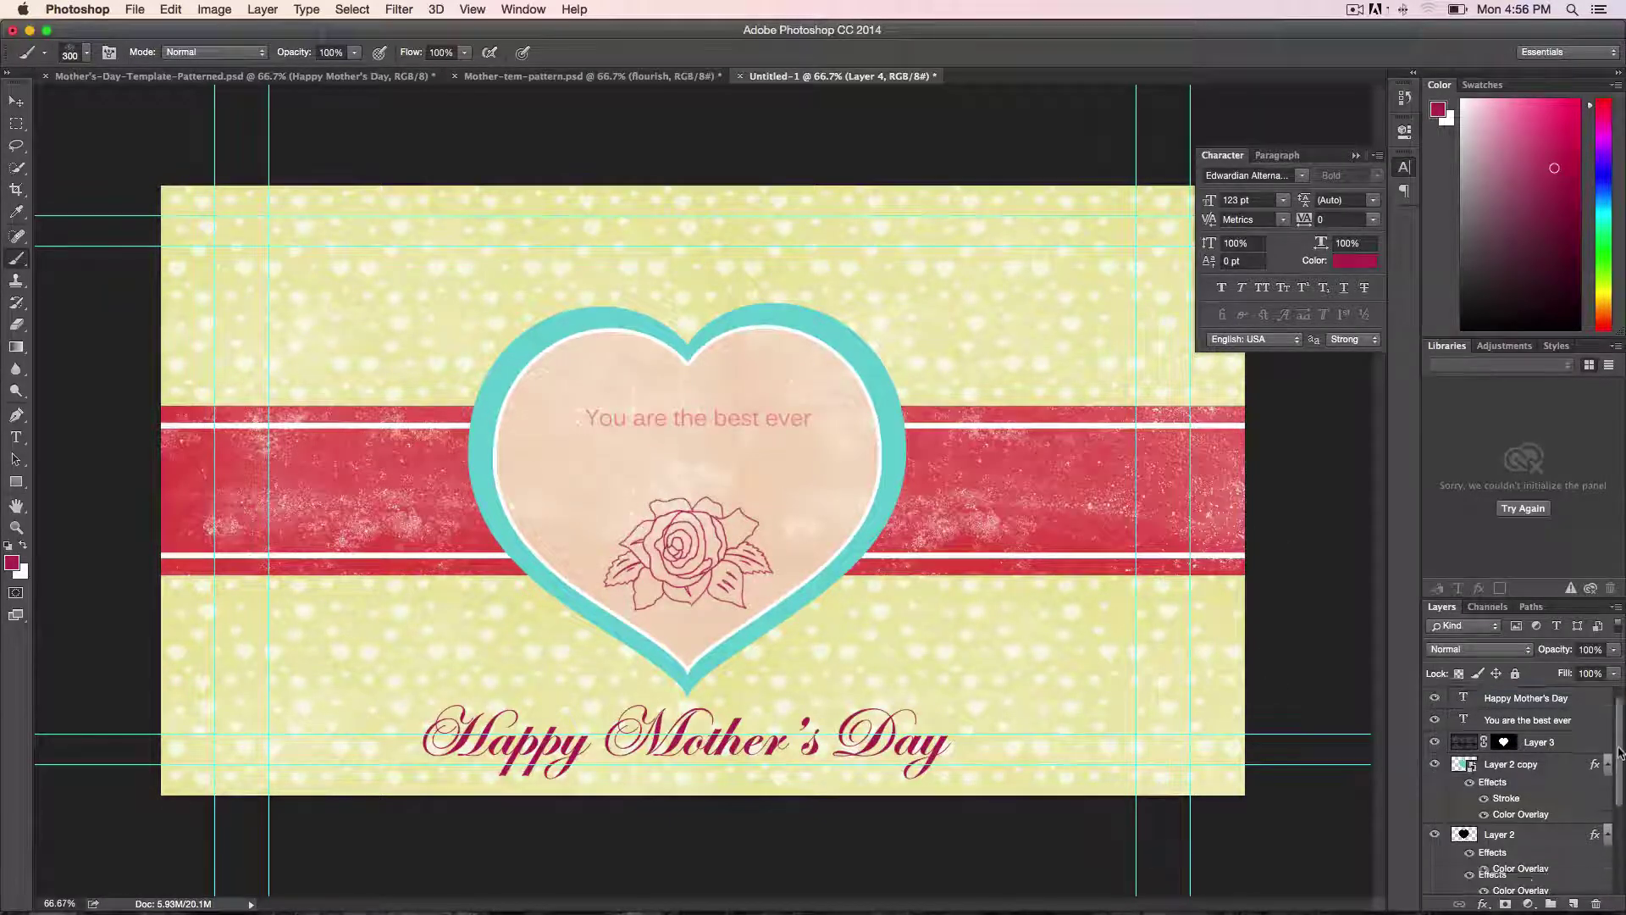
pyautogui.moveTo(1510, 603); pyautogui.dragTo(1504, 371)
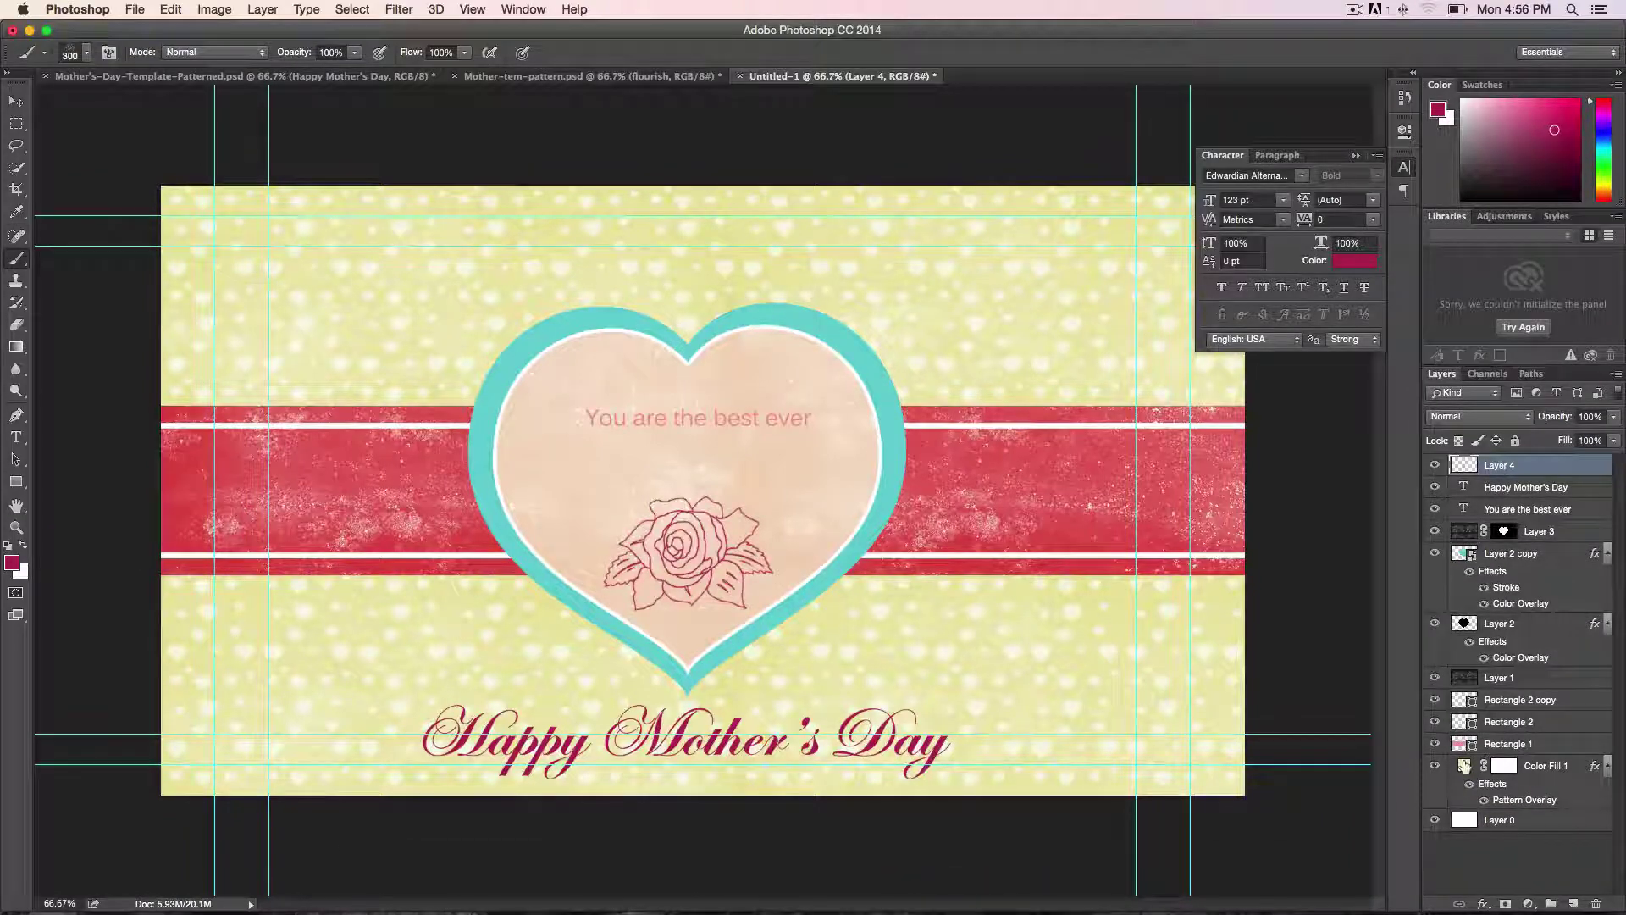
pyautogui.doubleClick(1464, 766)
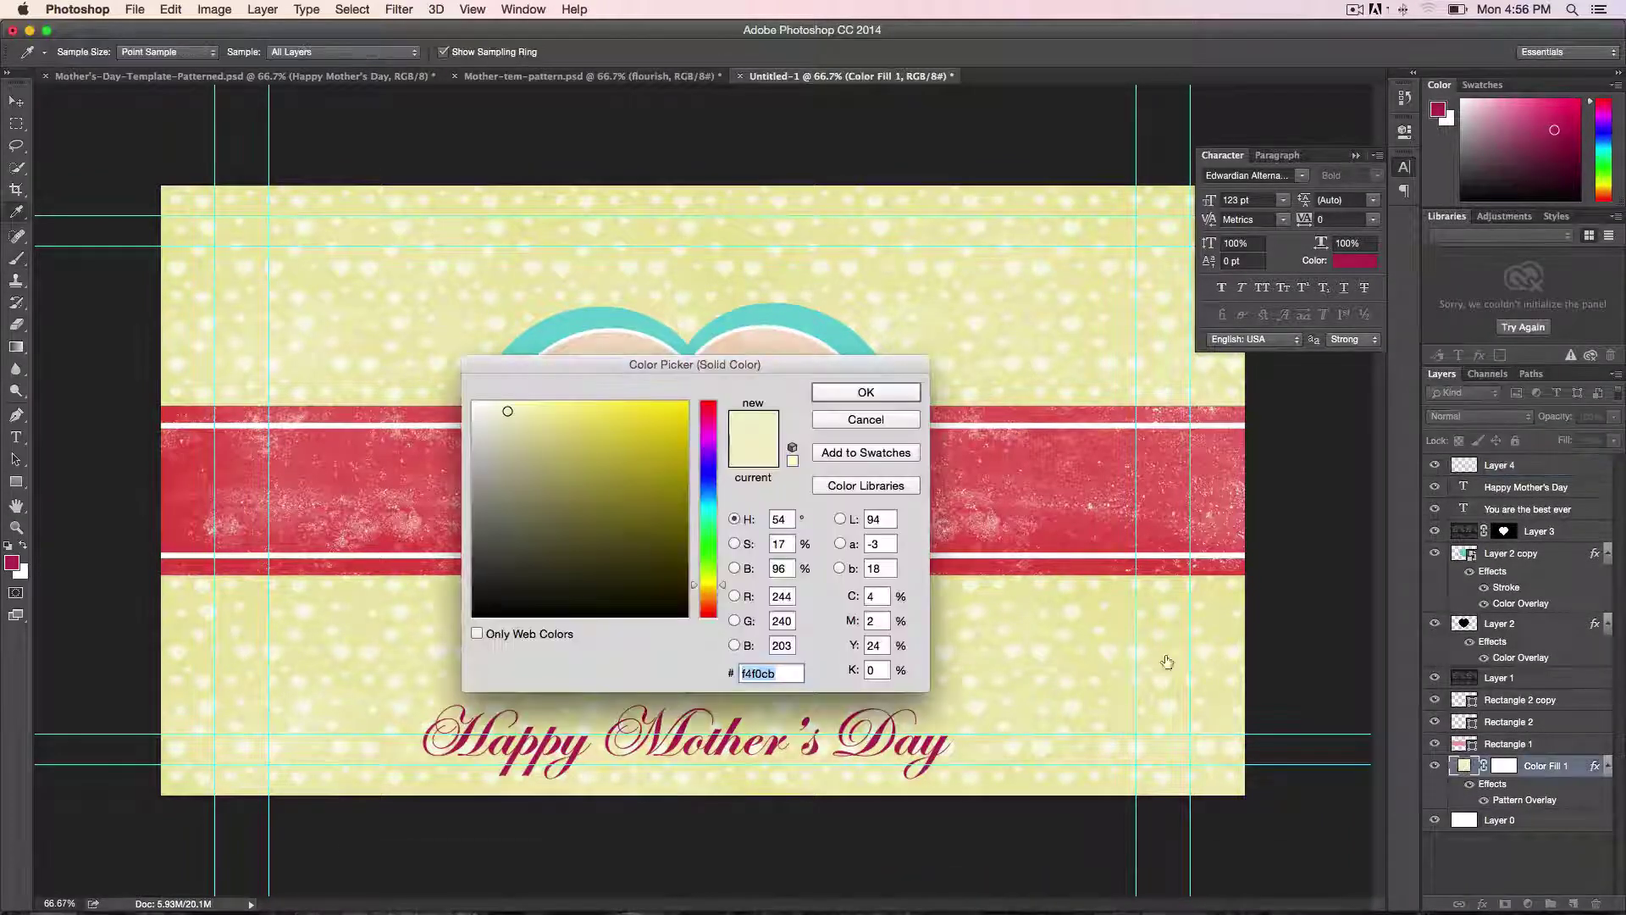
pyautogui.click(702, 428)
pyautogui.moveTo(540, 427); pyautogui.dragTo(532, 486)
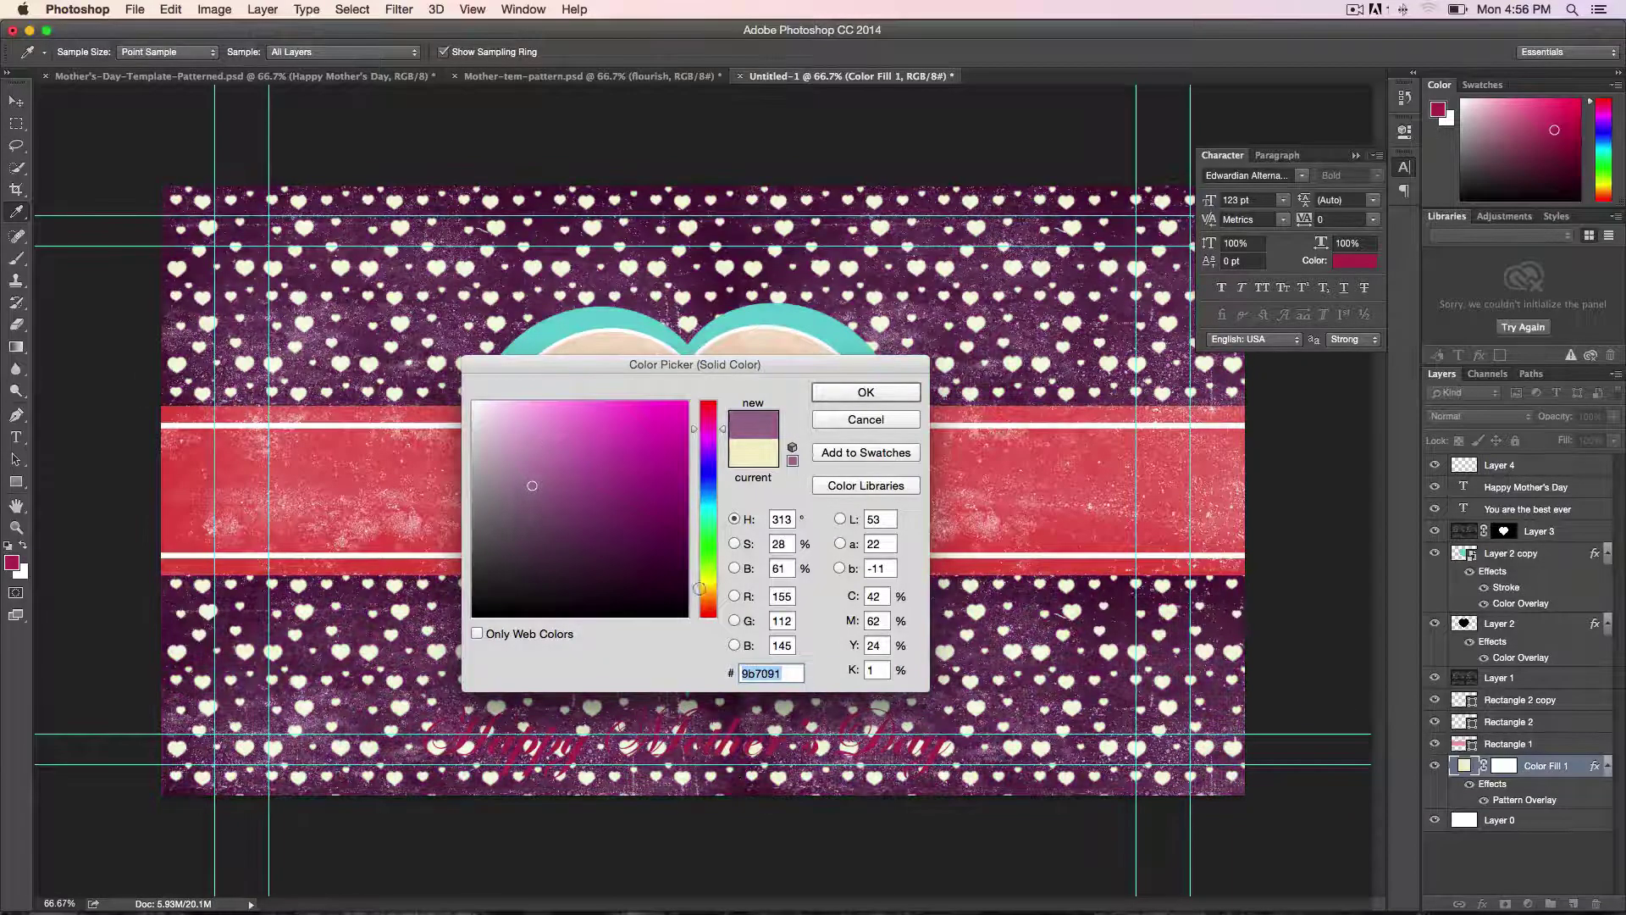
pyautogui.click(542, 534)
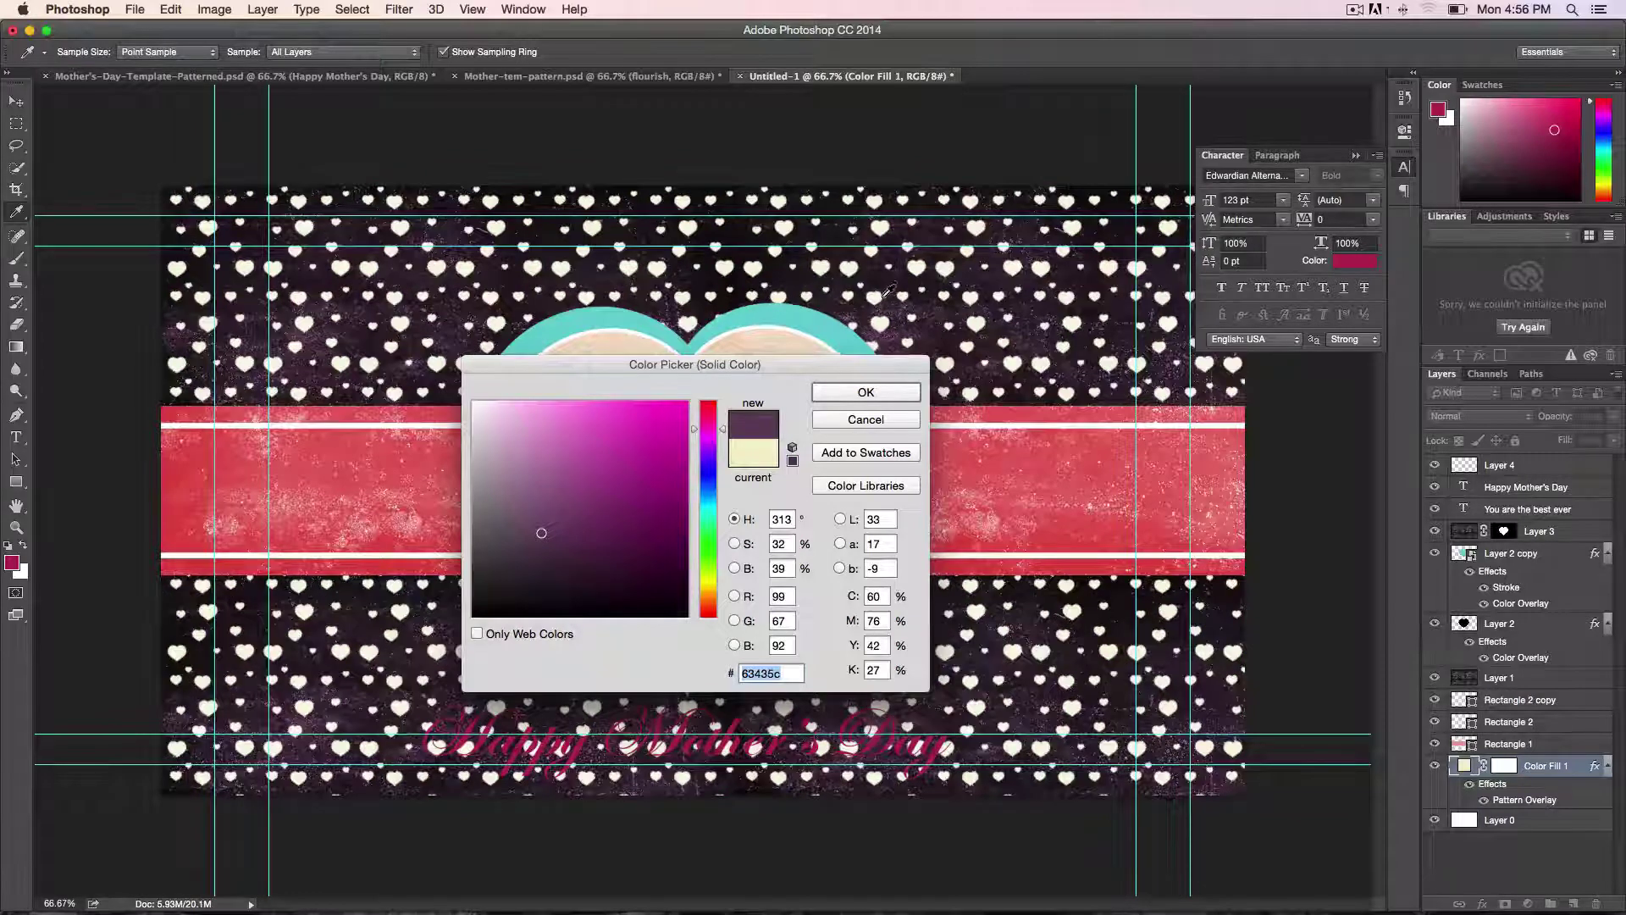
pyautogui.click(490, 421)
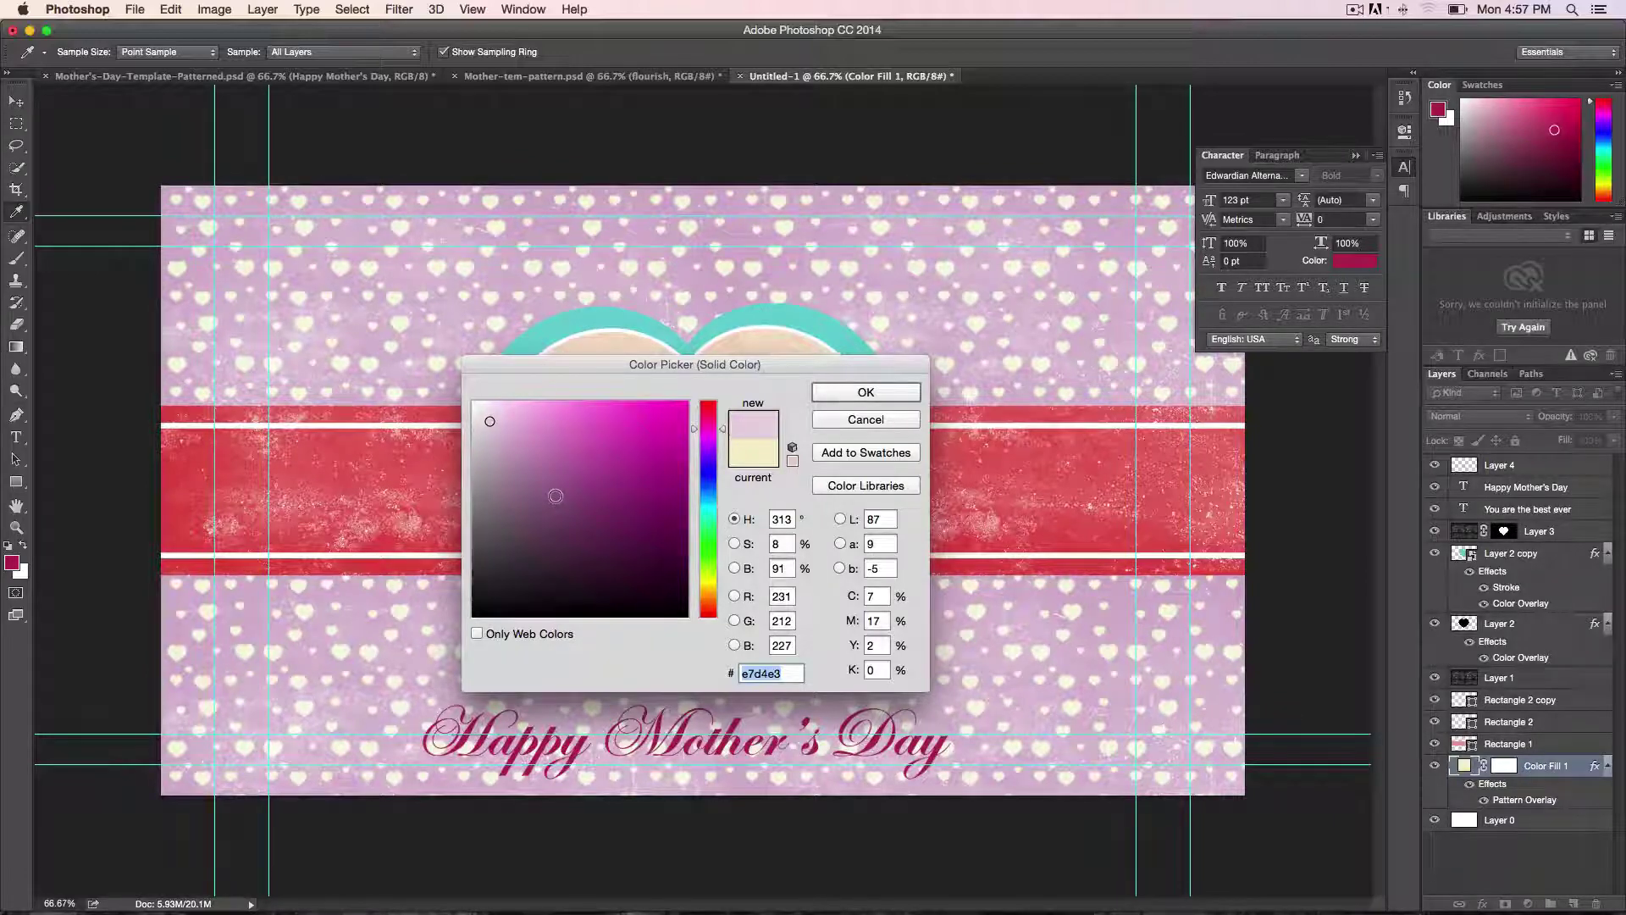
pyautogui.click(861, 421)
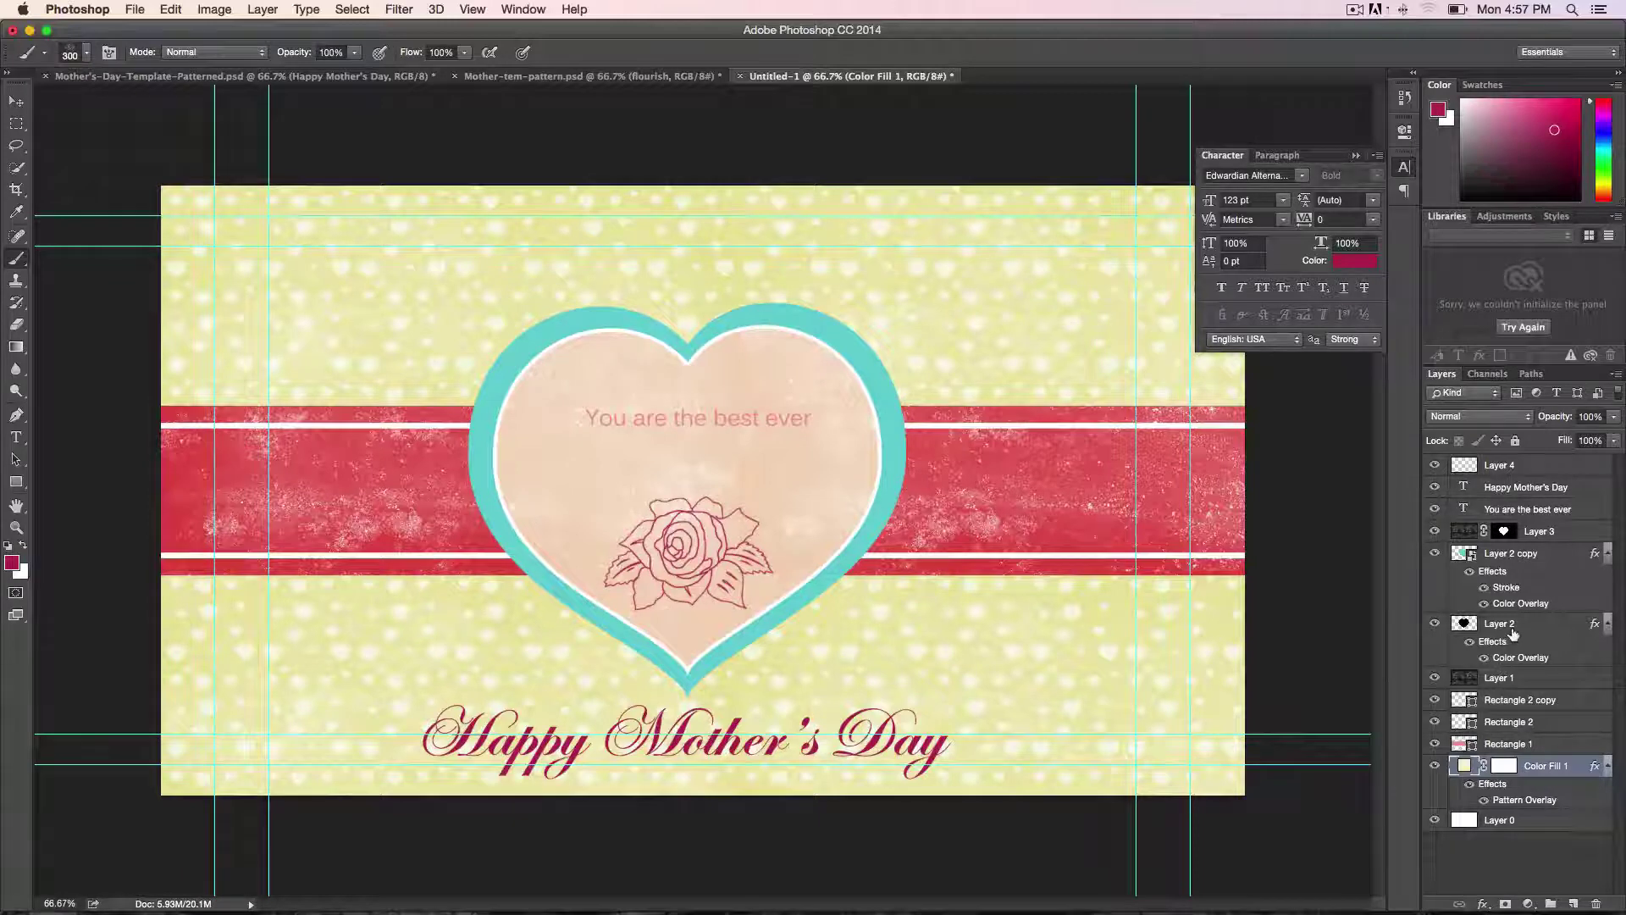
# Step: Try the dark green 4c7f4d as the colour overlay of the outer heart on Layer 2
pyautogui.click(1546, 559)
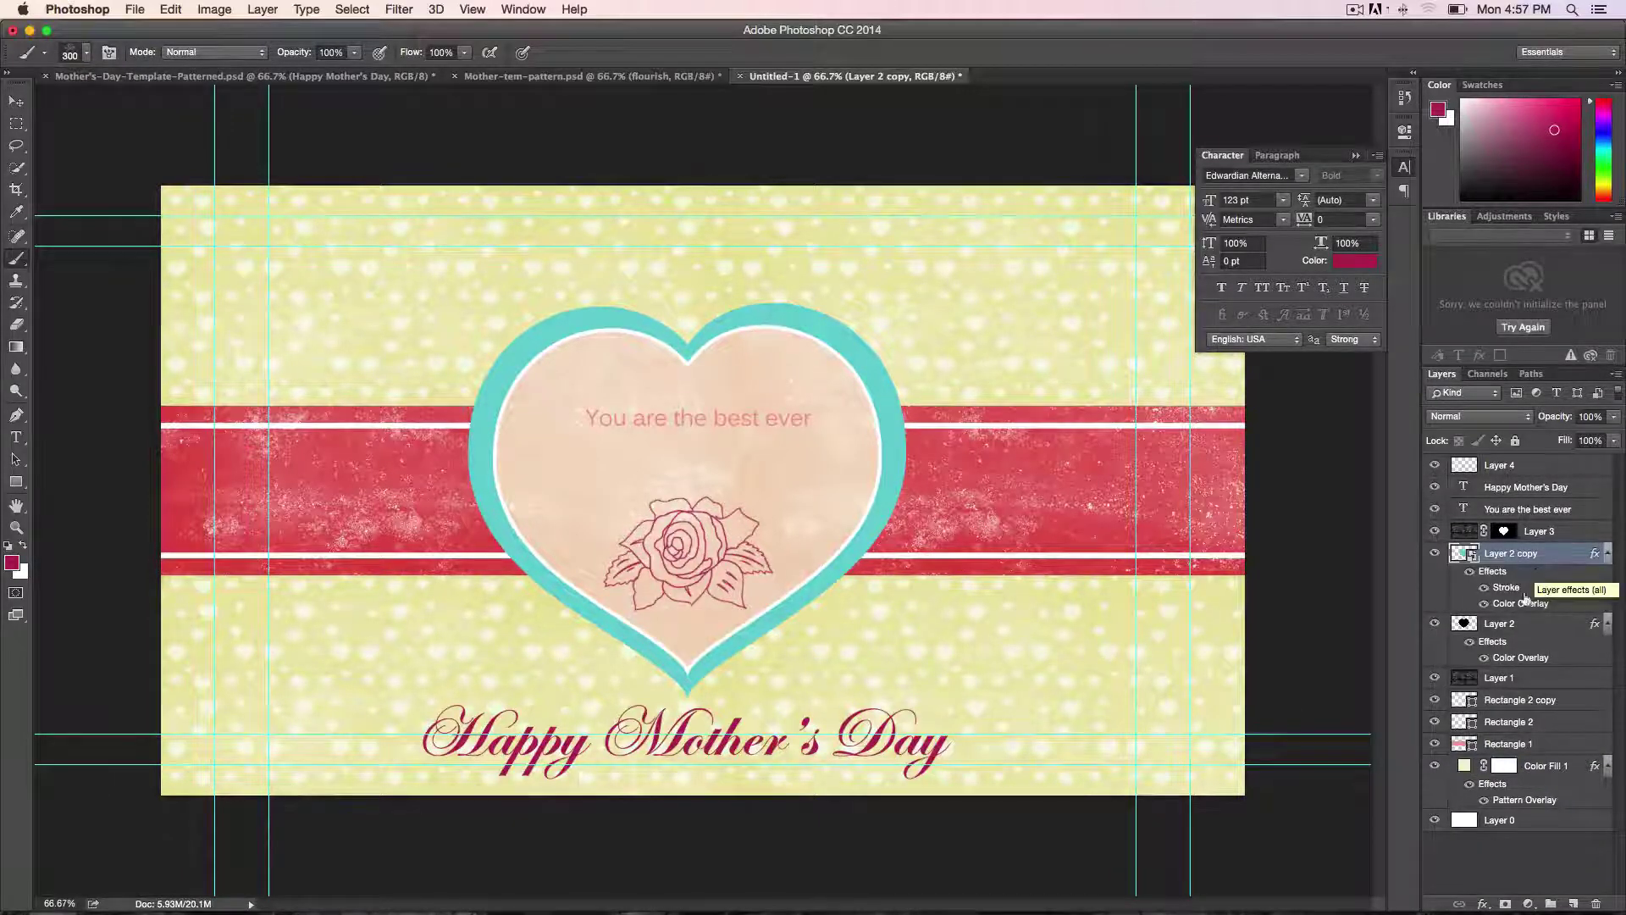
pyautogui.click(1434, 623)
pyautogui.click(1435, 624)
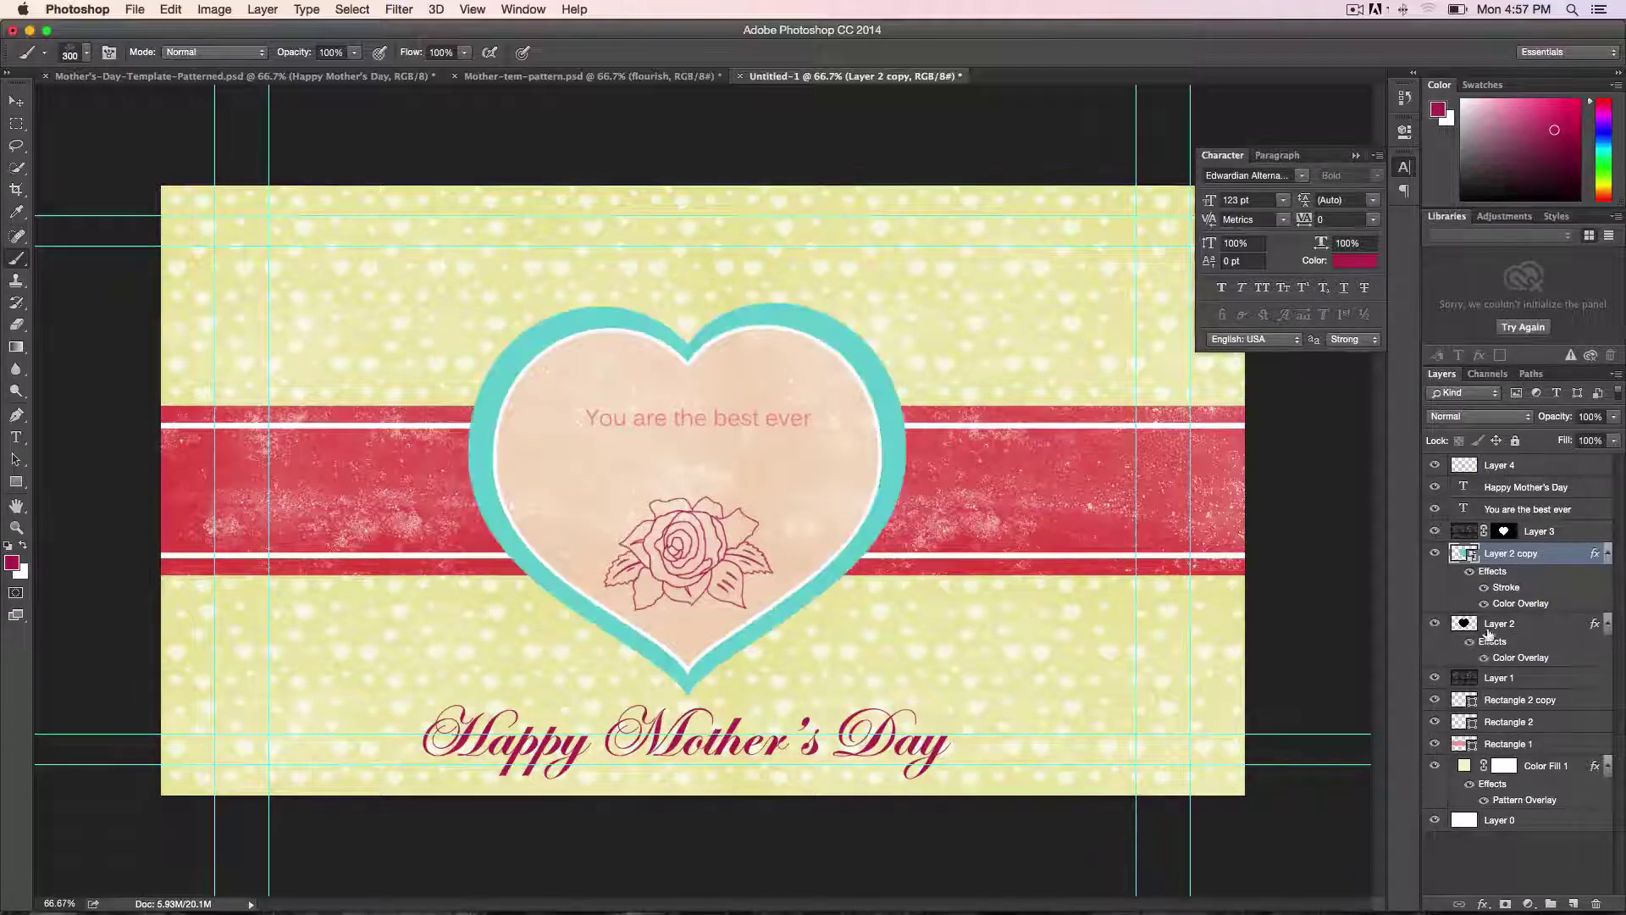
pyautogui.click(1489, 629)
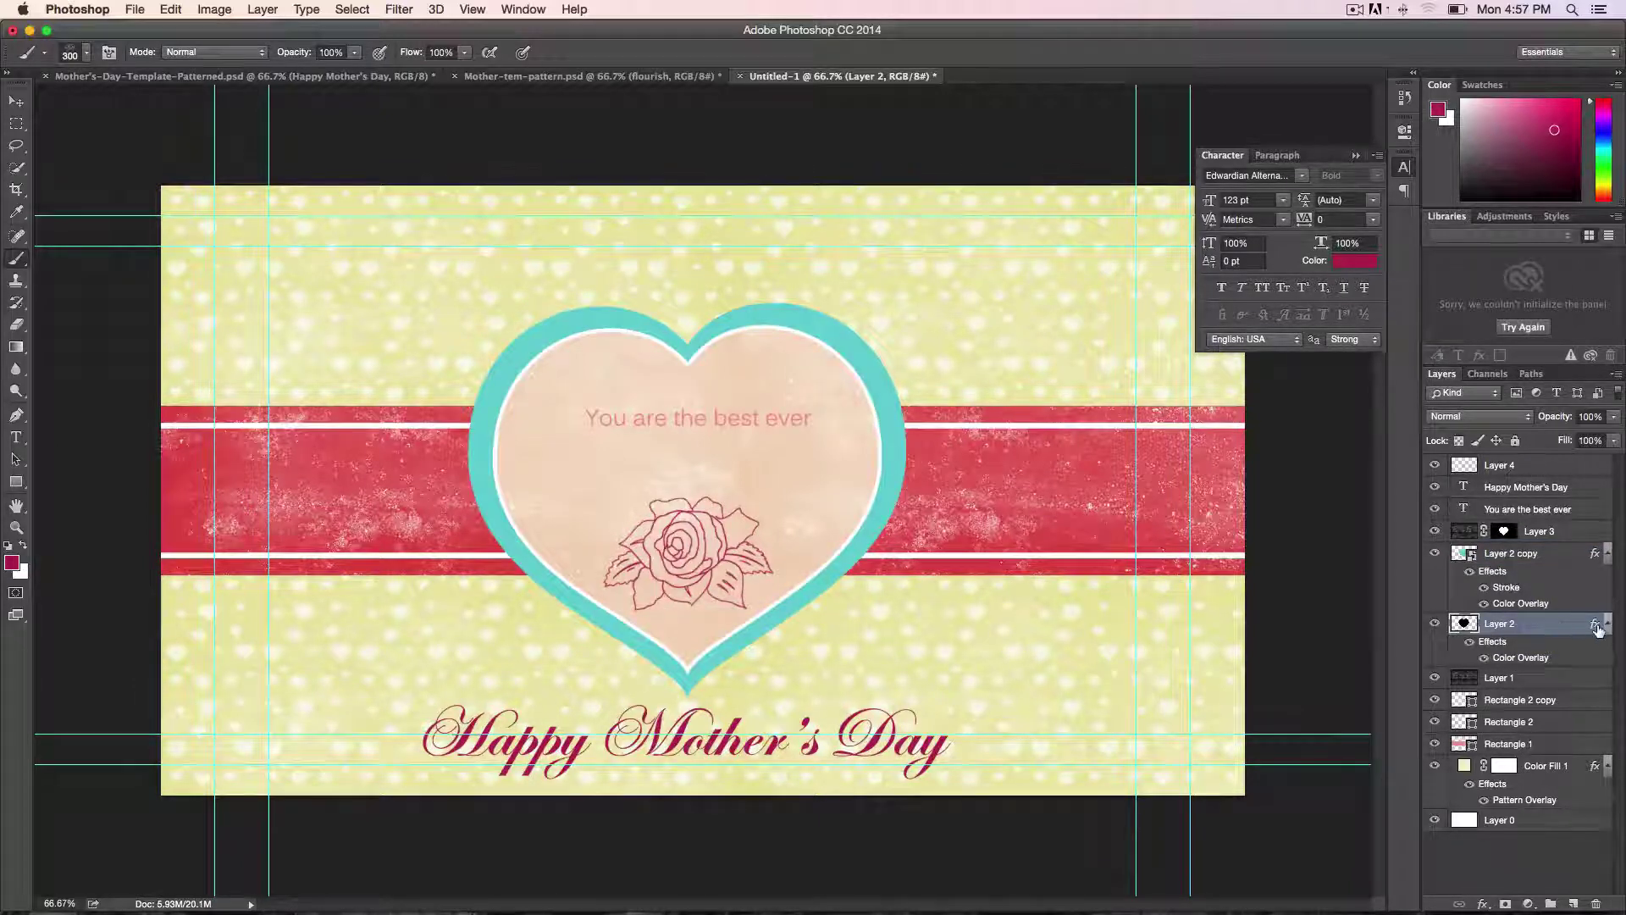
pyautogui.doubleClick(1597, 628)
pyautogui.click(745, 337)
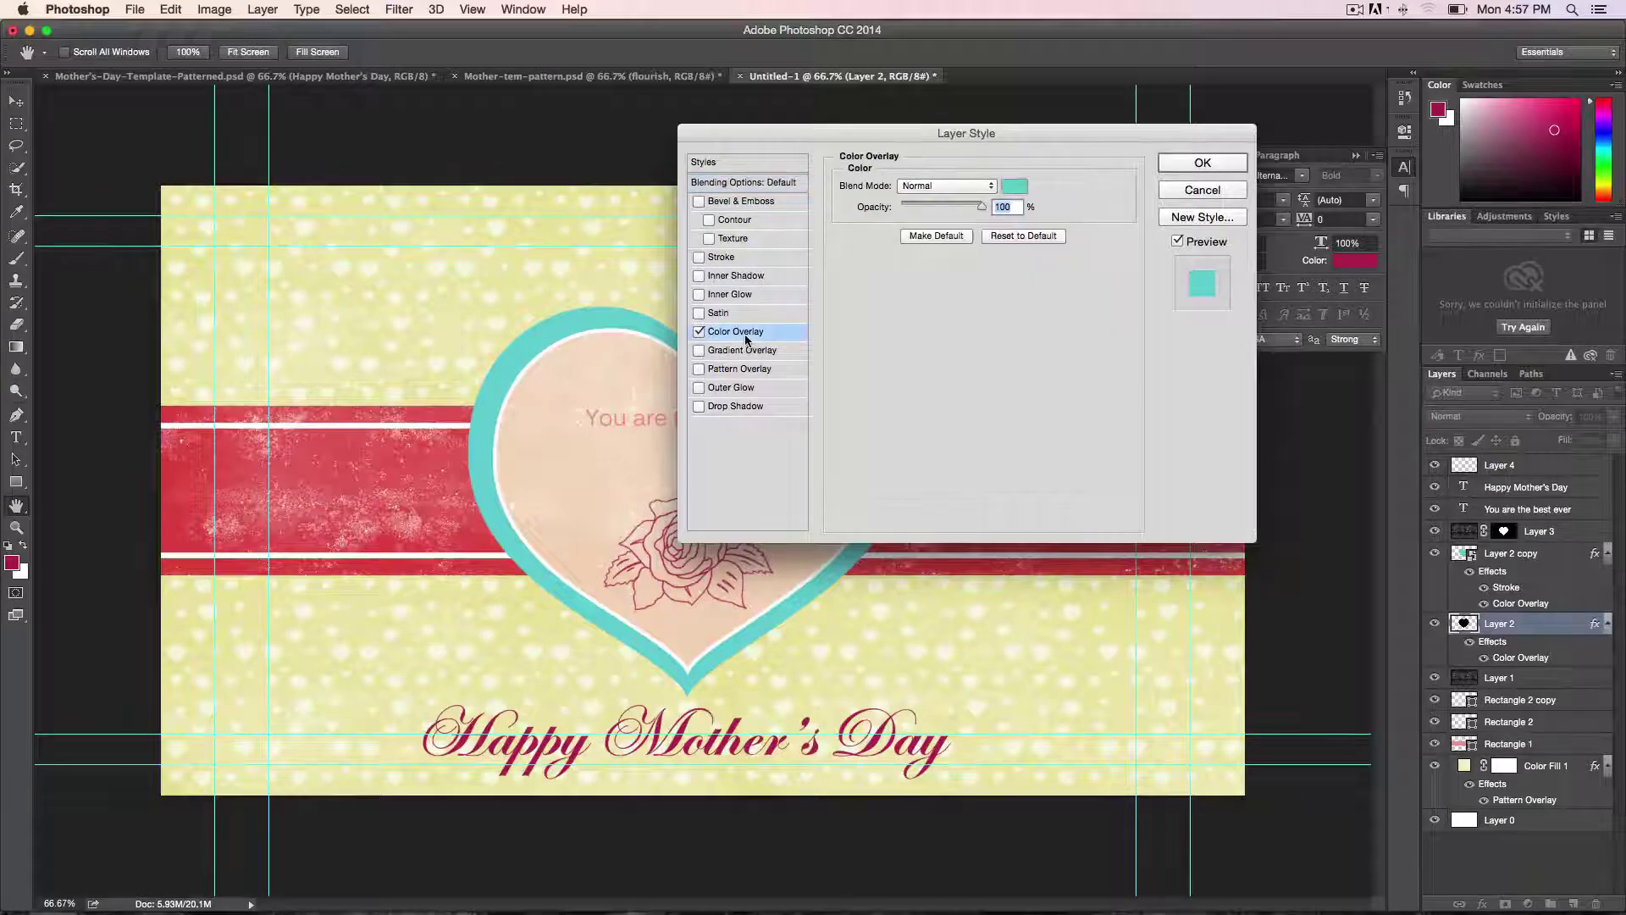
pyautogui.click(1013, 186)
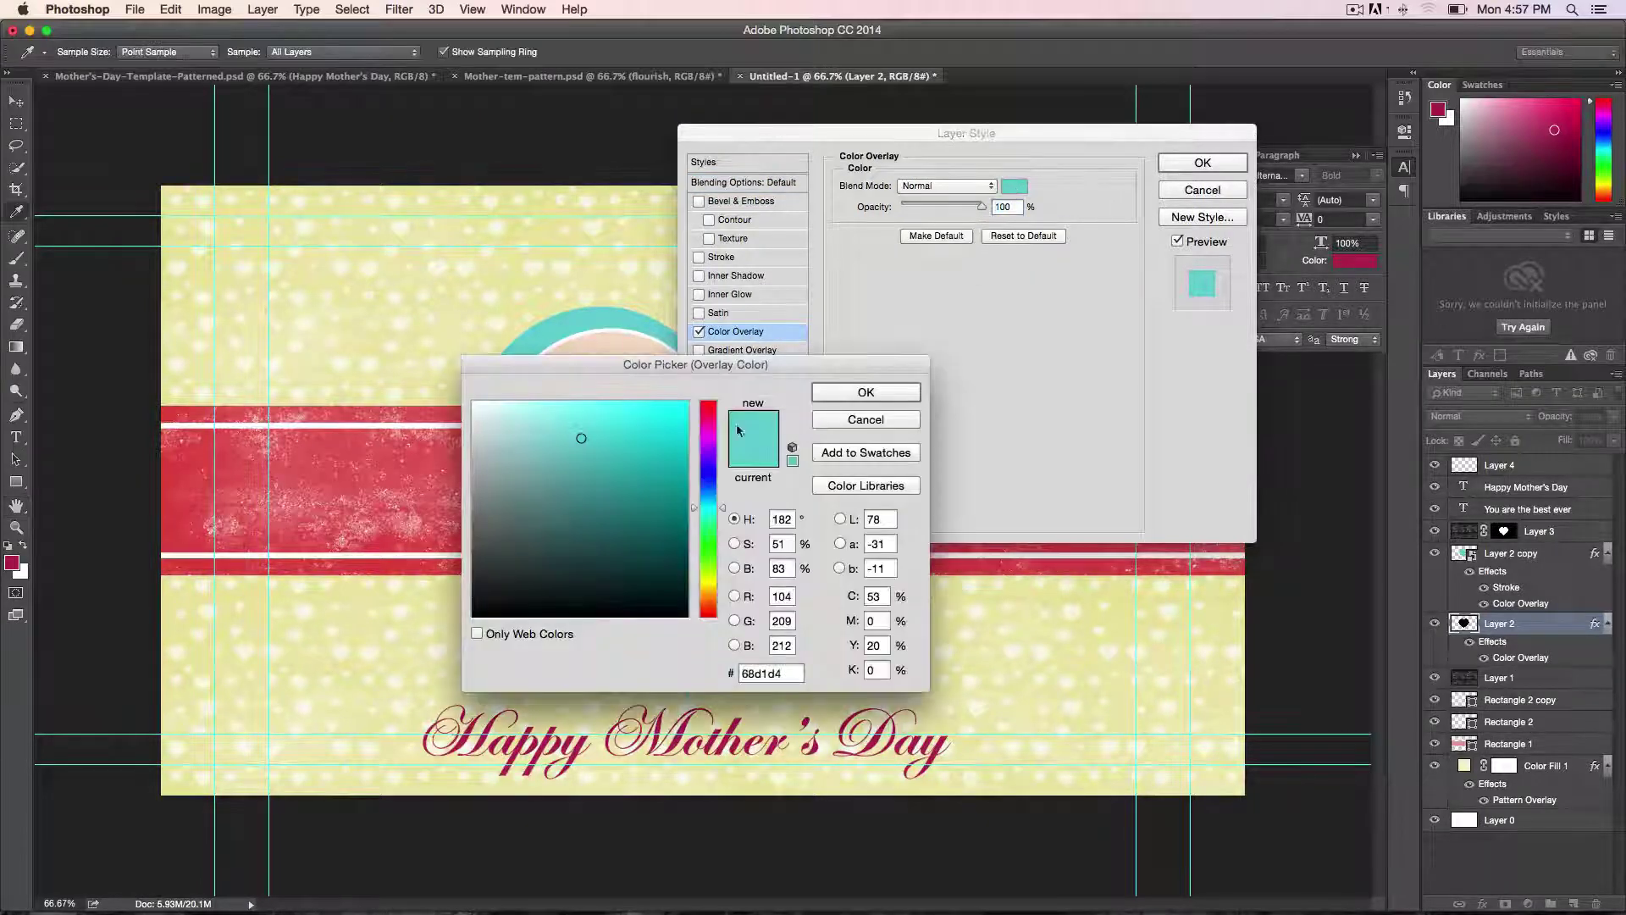
pyautogui.click(562, 506)
pyautogui.click(708, 544)
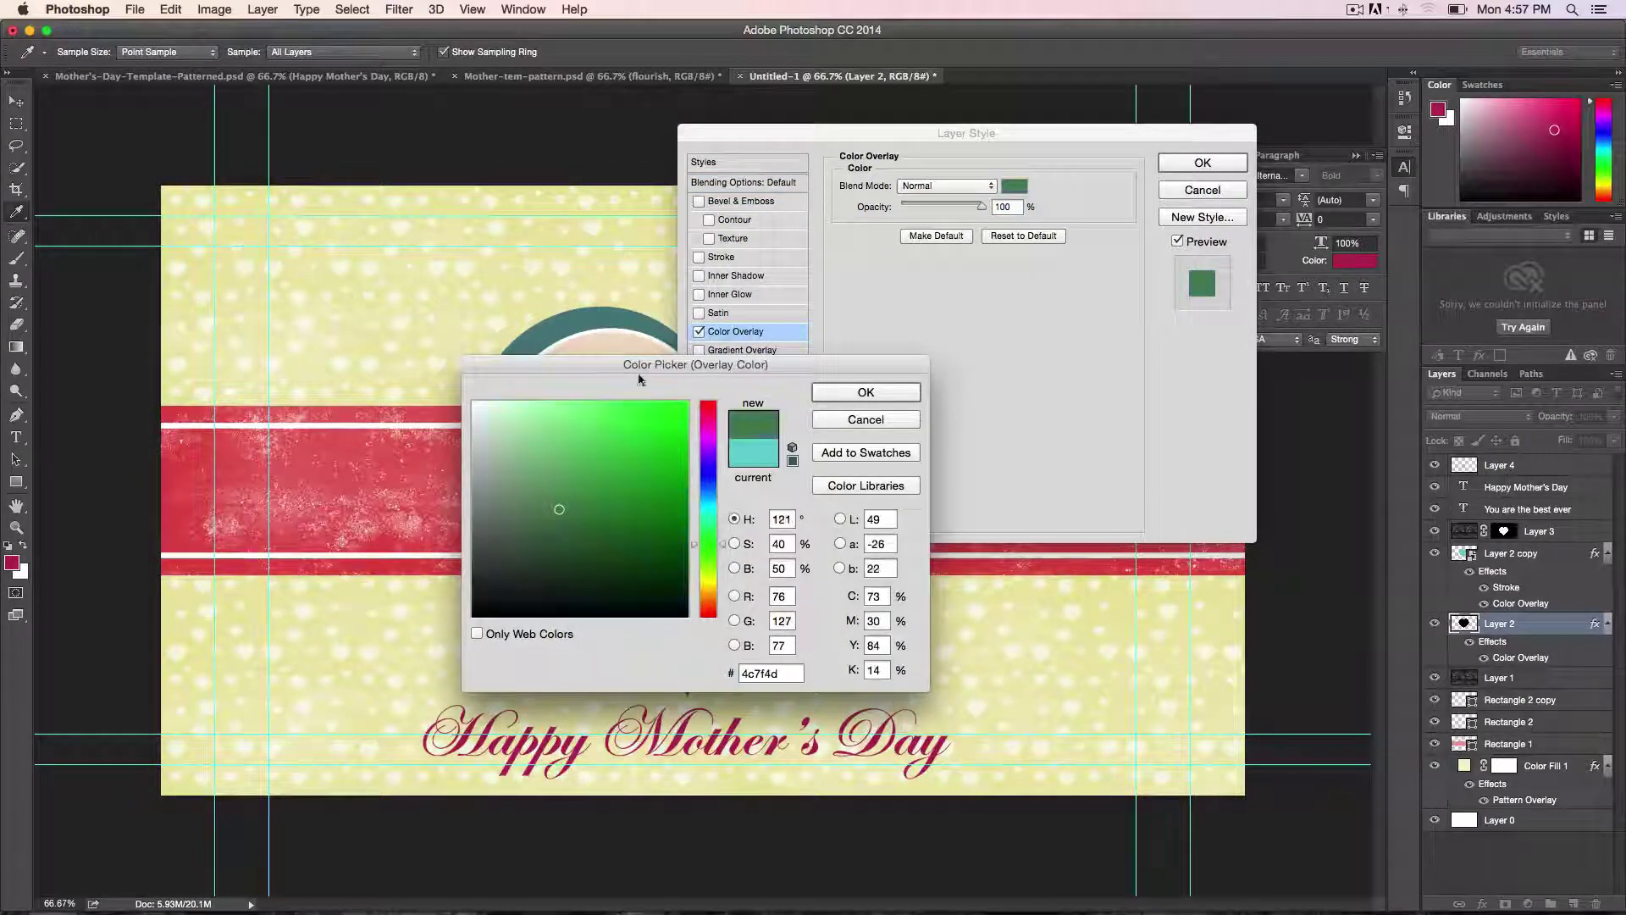
pyautogui.moveTo(615, 373); pyautogui.dragTo(908, 456)
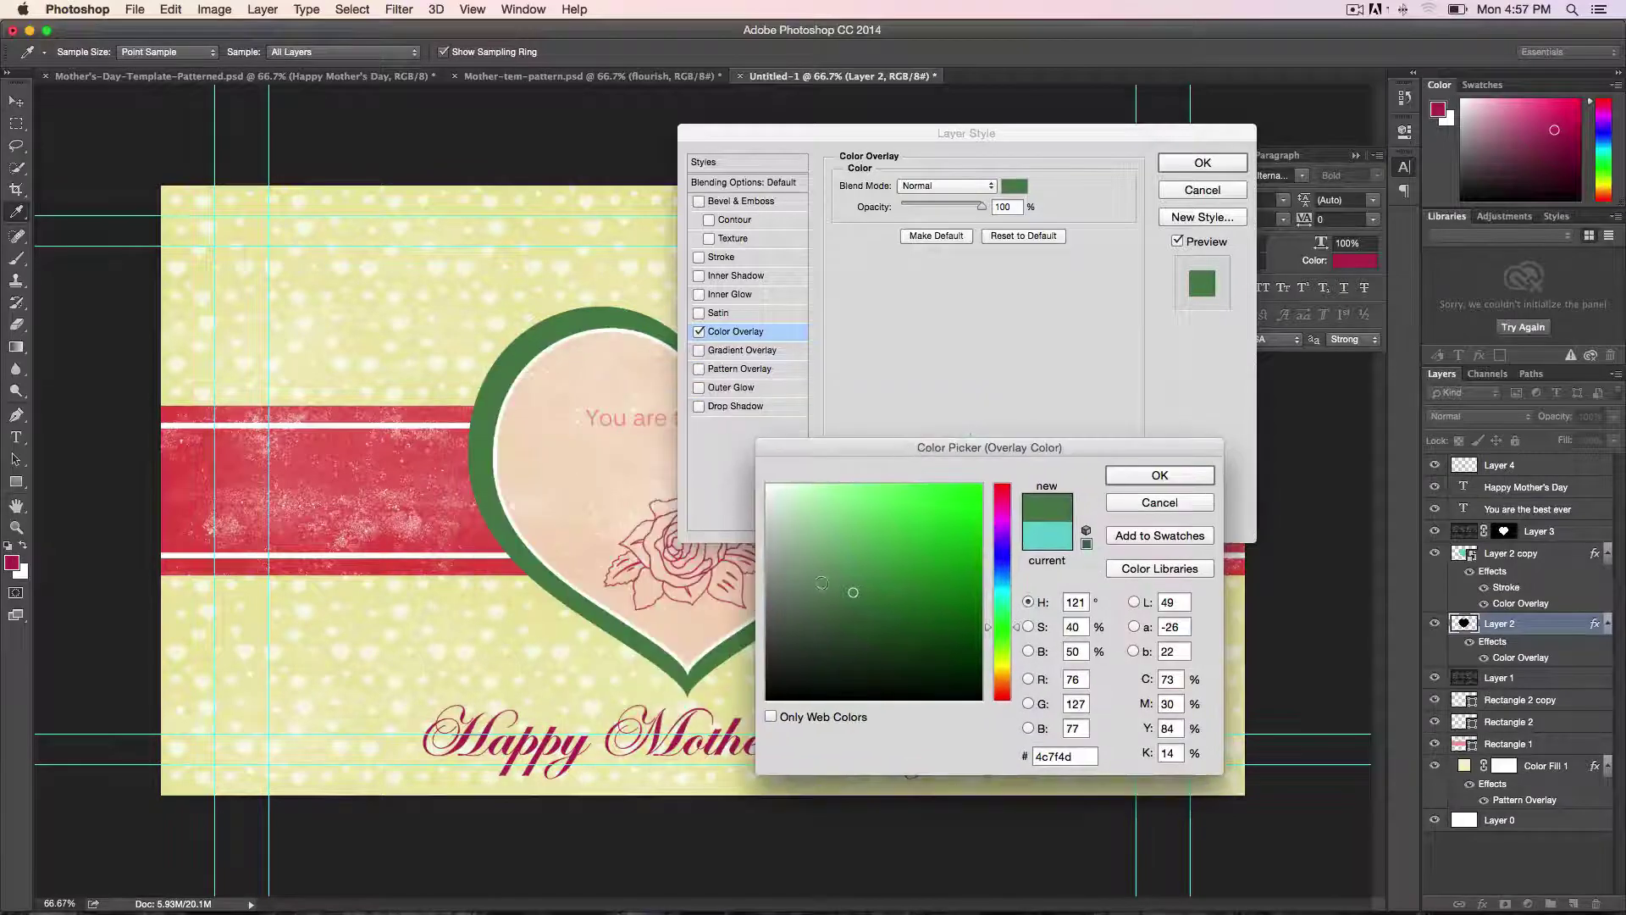
pyautogui.click(1159, 504)
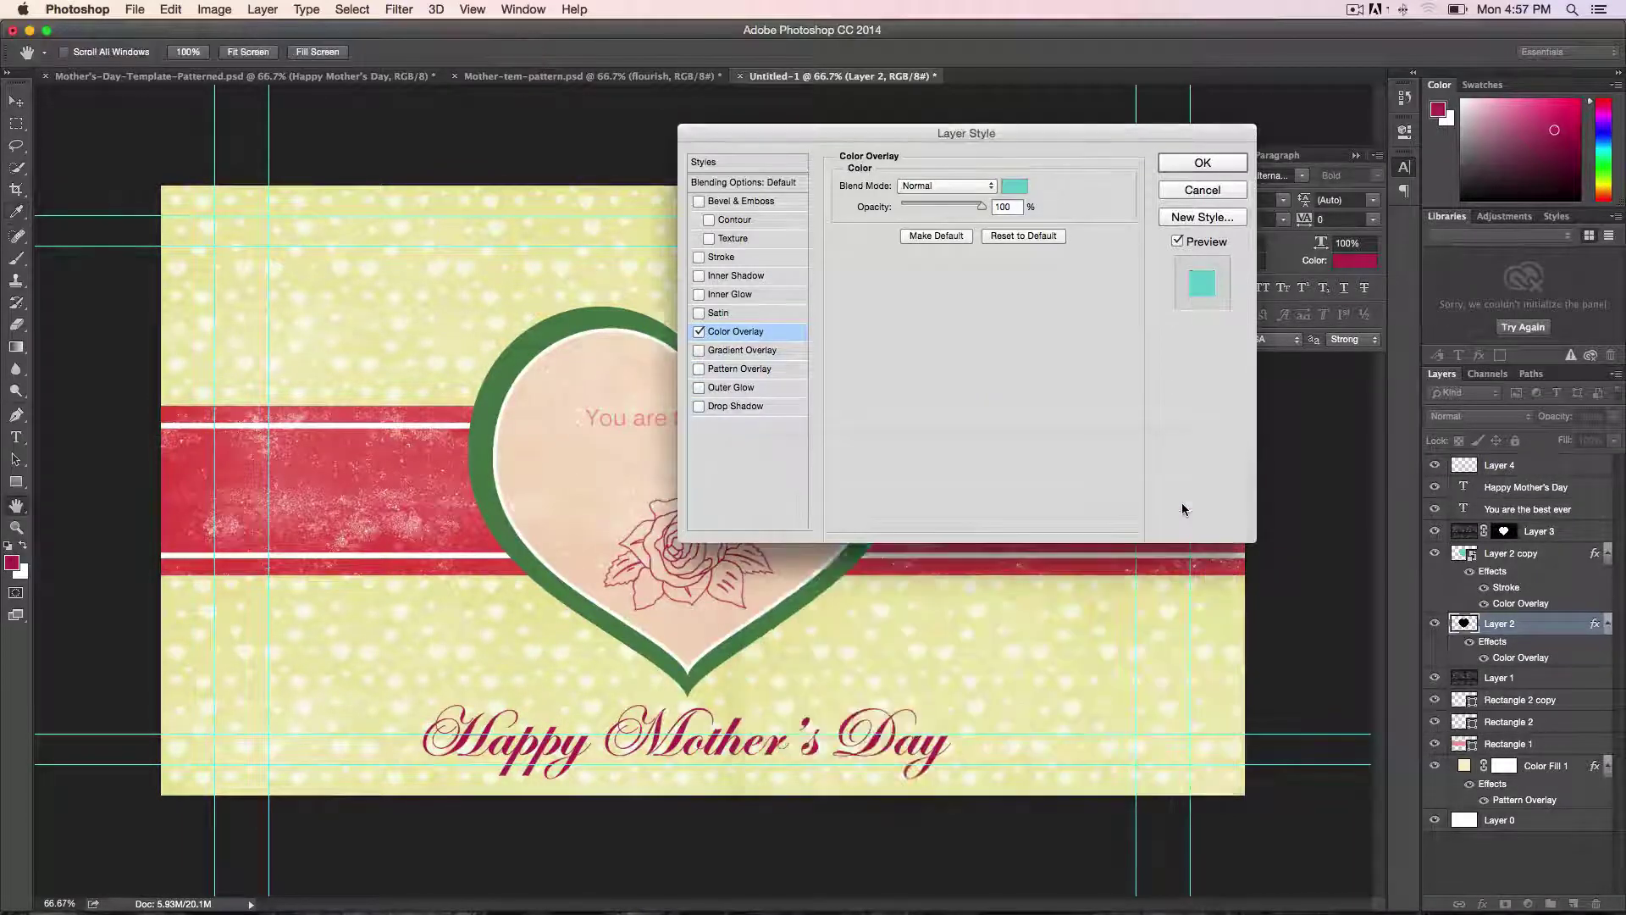
pyautogui.click(1222, 193)
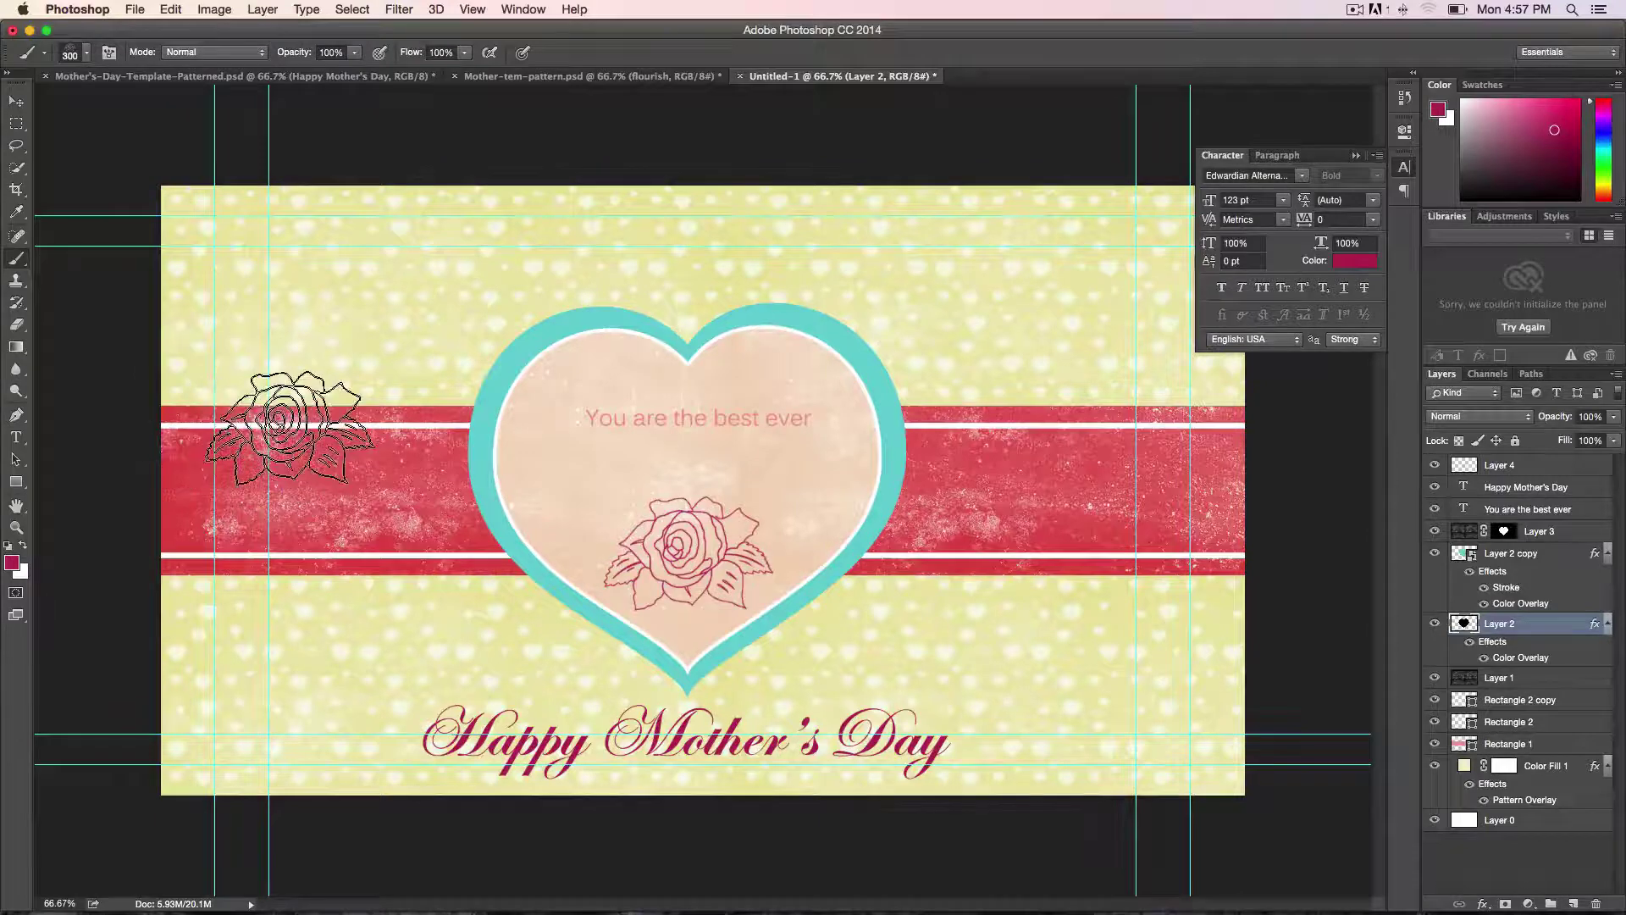
# Step: Try a green hue as the fill colour of the wide band on Rectangle 1
pyautogui.press('u')
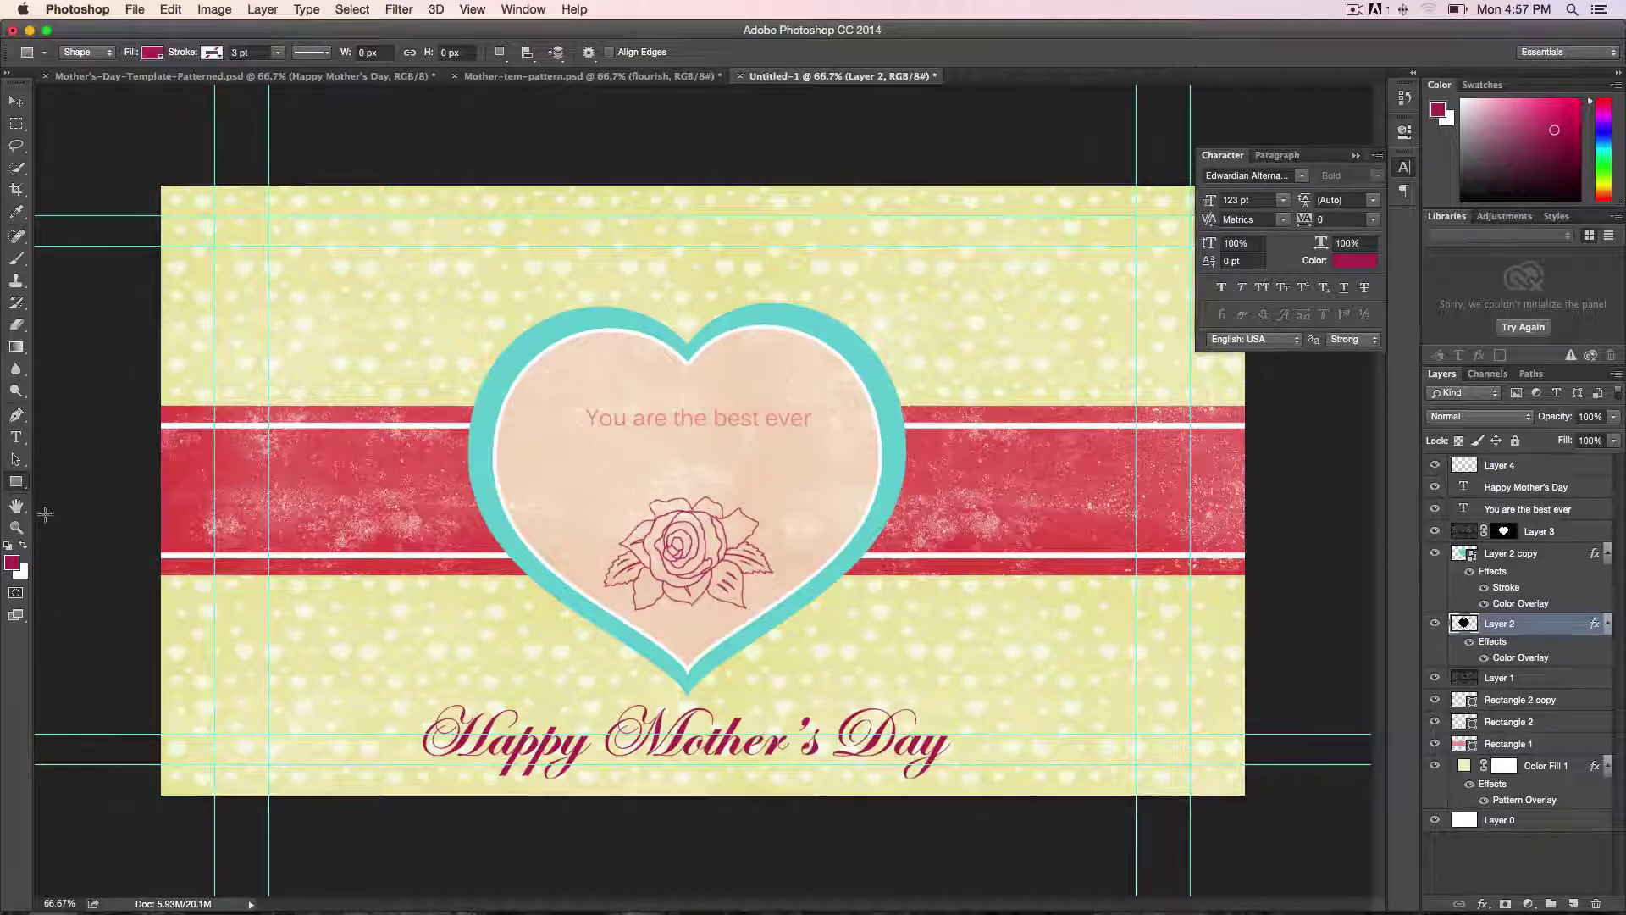
pyautogui.click(1489, 746)
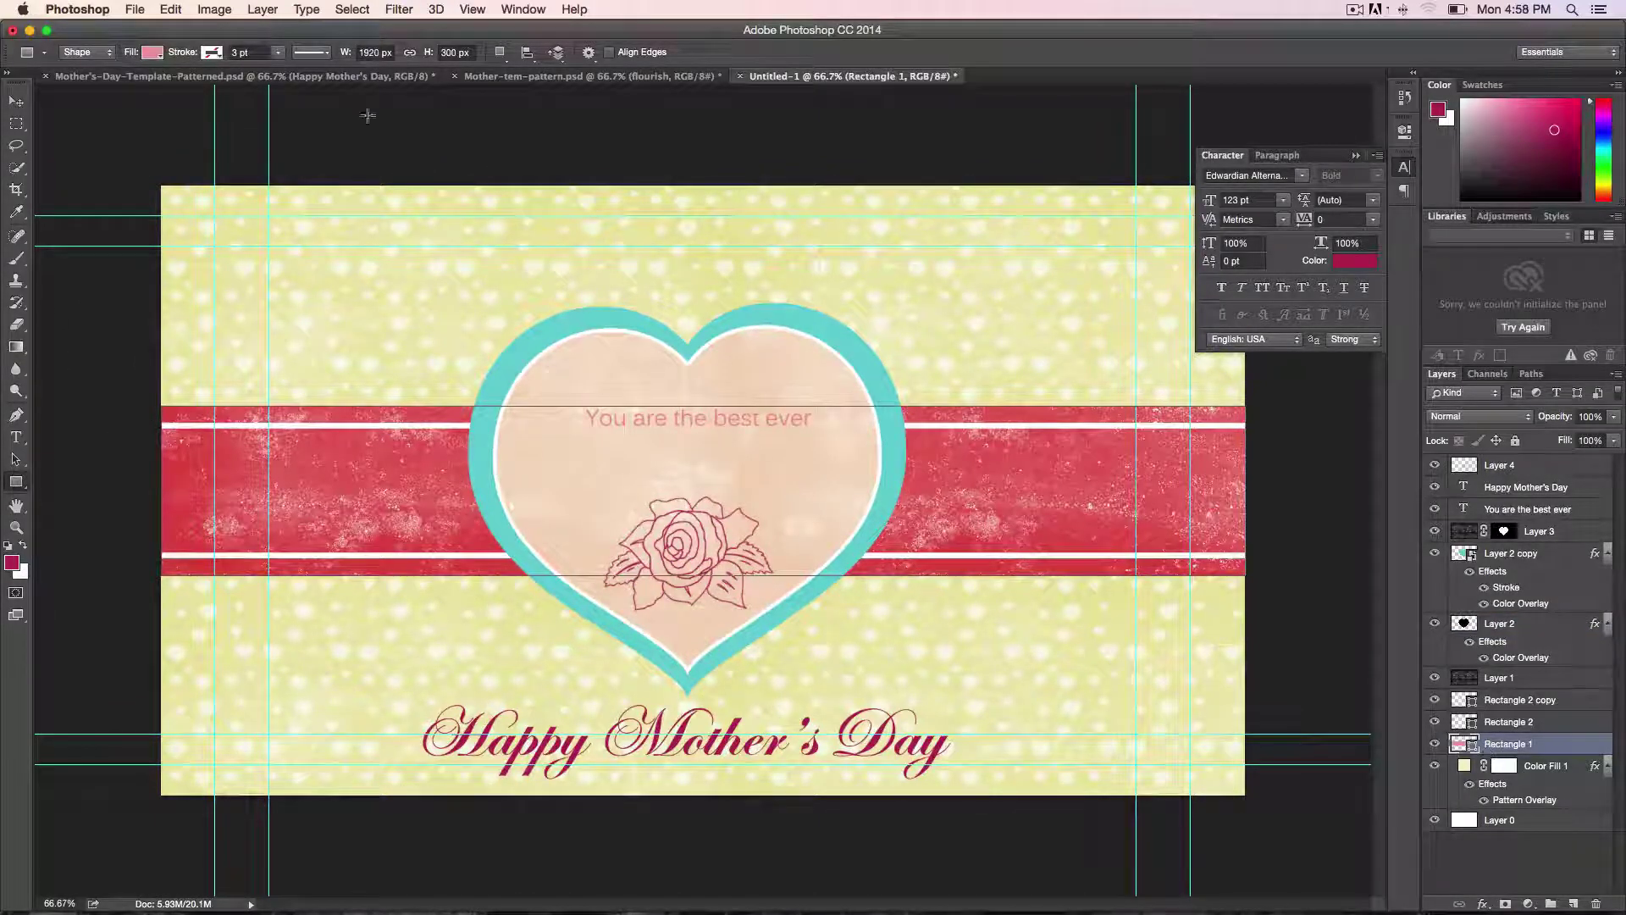
pyautogui.click(152, 53)
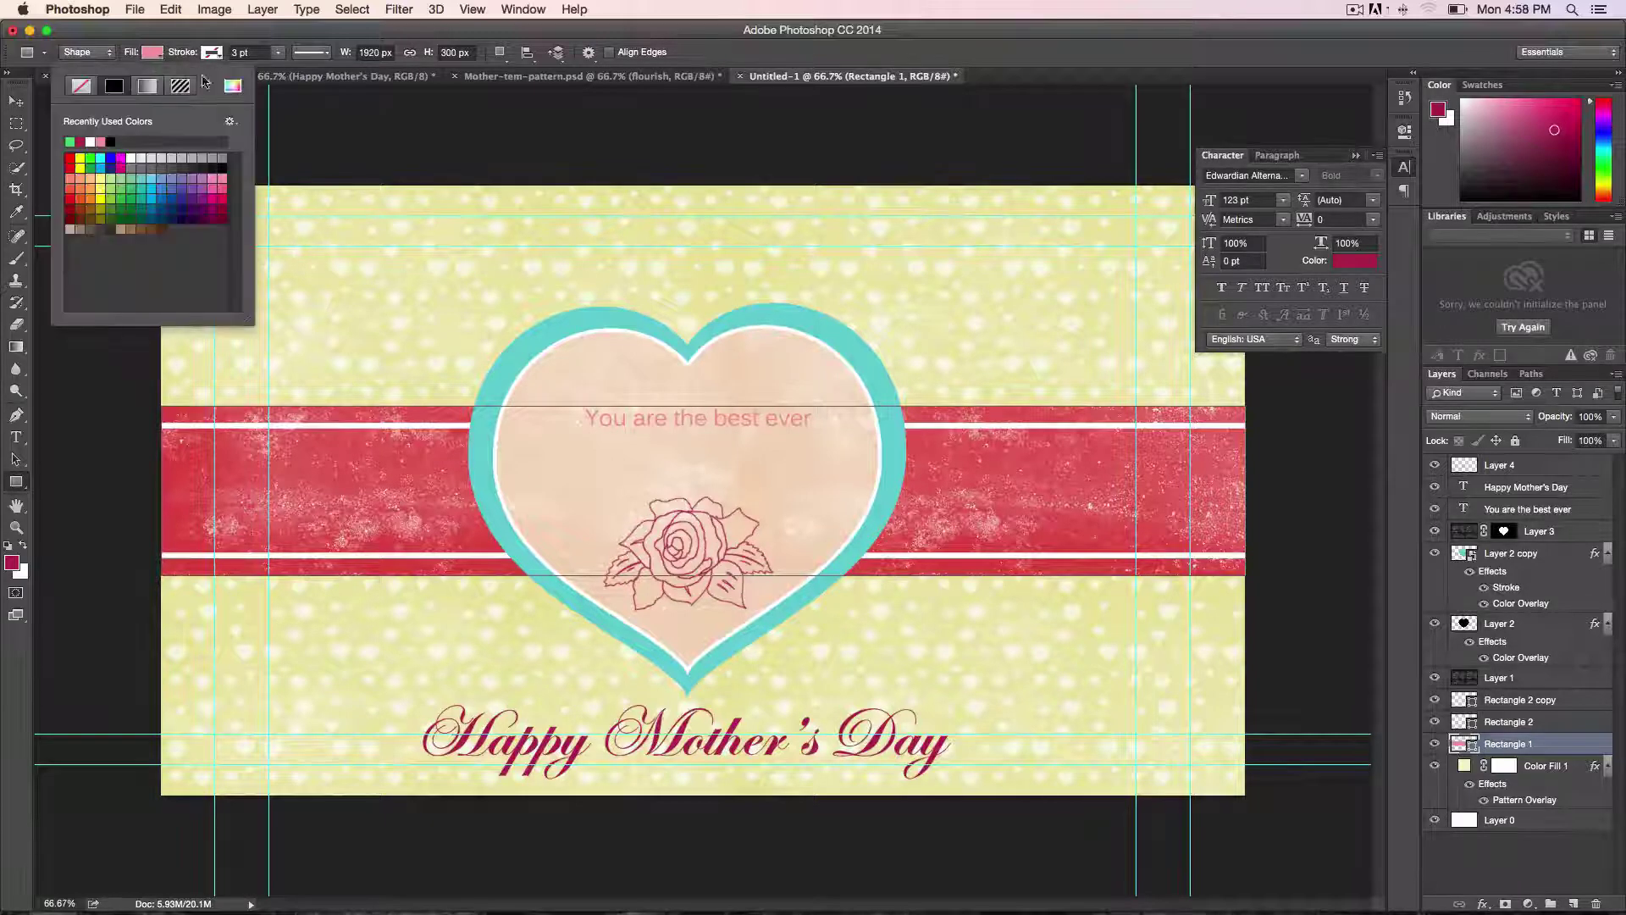
pyautogui.click(230, 91)
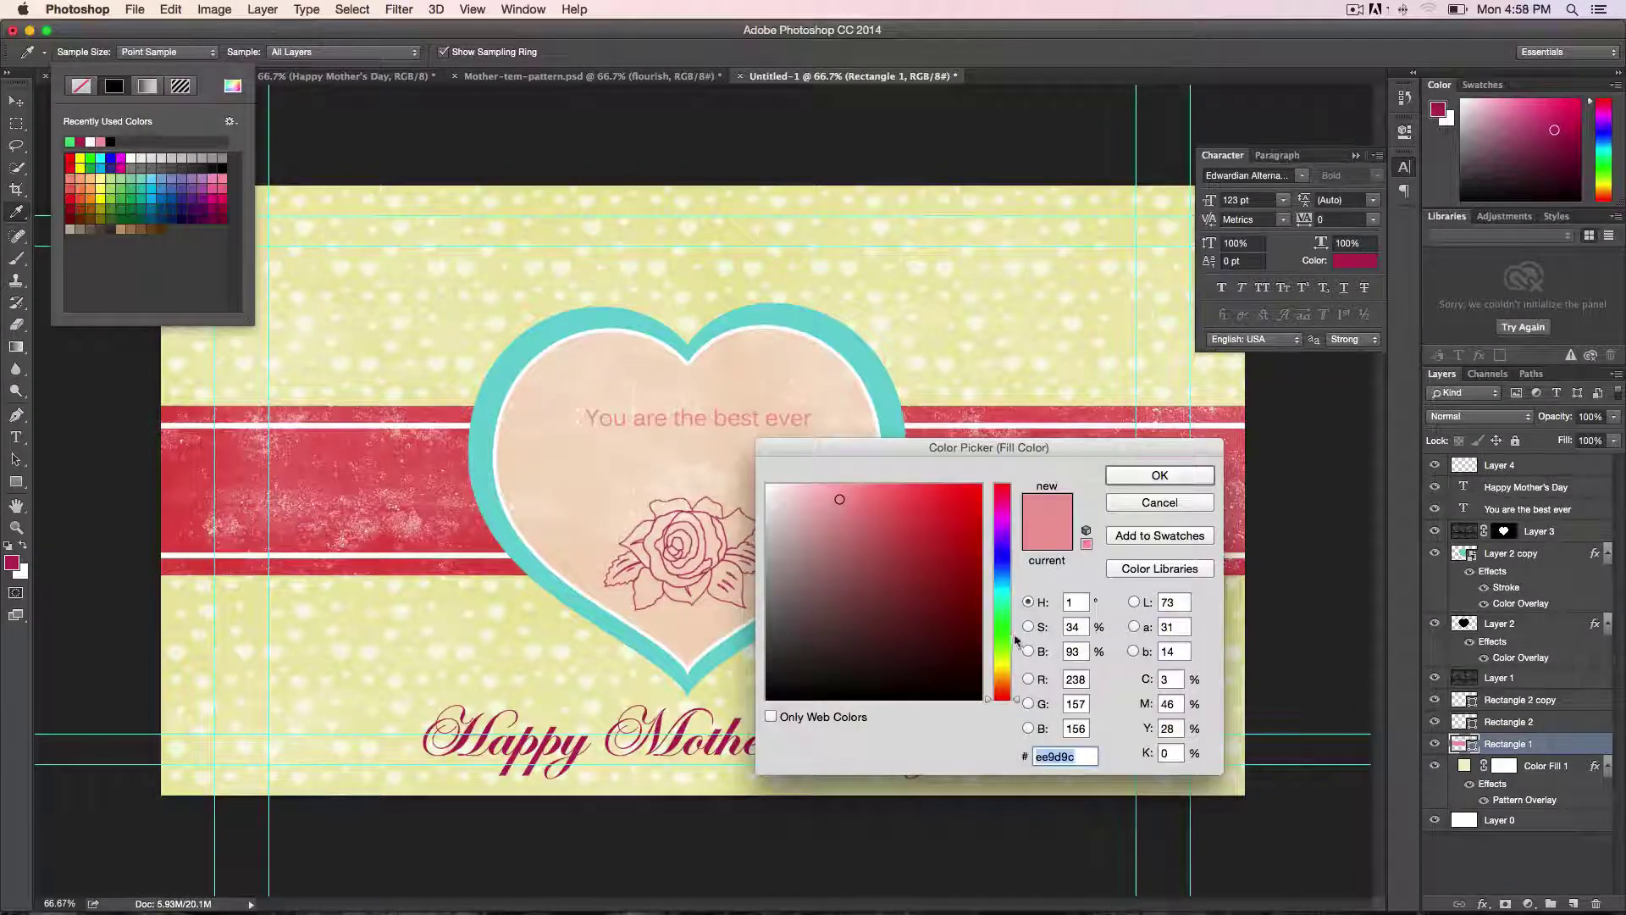
pyautogui.click(1005, 637)
pyautogui.click(1157, 477)
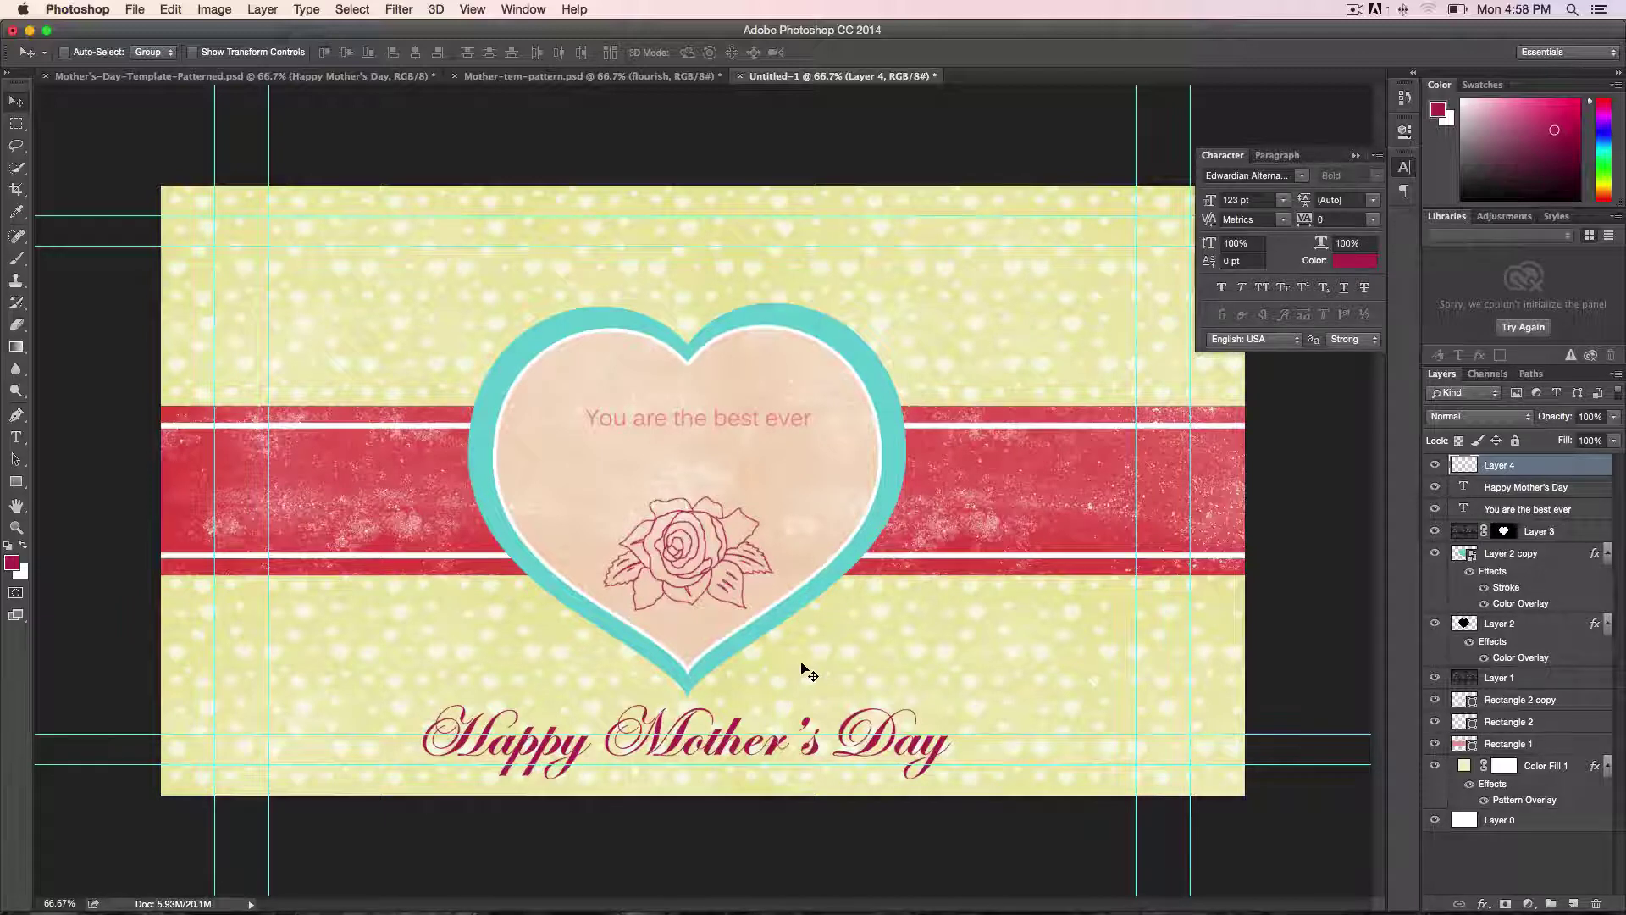
# Step: Review the finished designs in Mother's-Day-Template-Patterned.psd and Mother-tem-pattern.psd for comparison
pyautogui.click(330, 78)
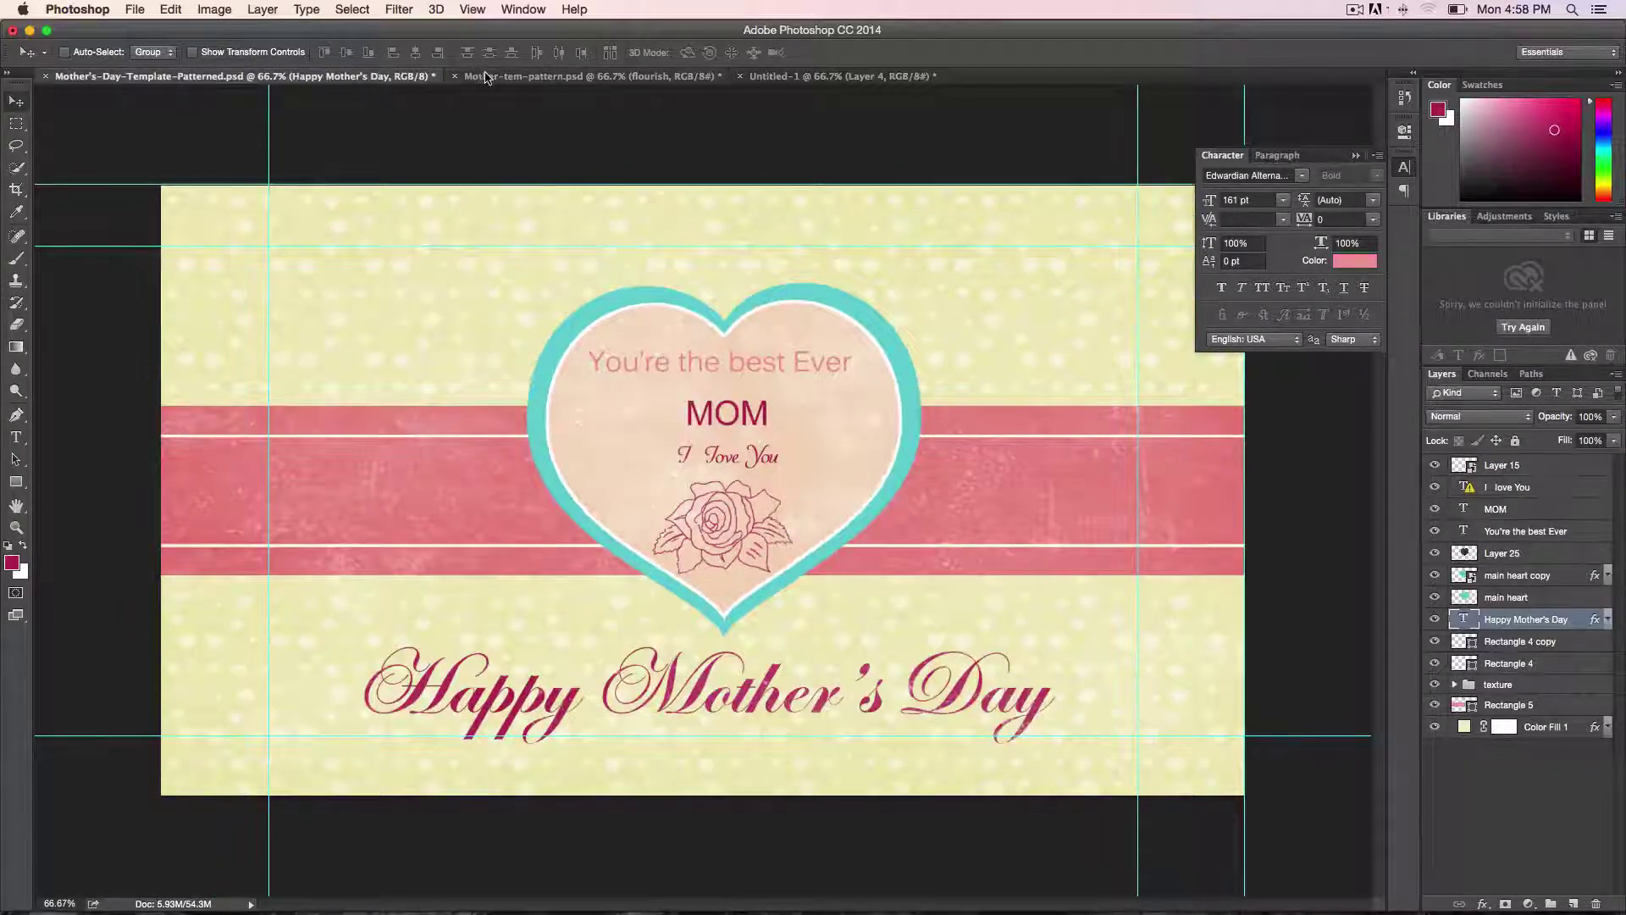
pyautogui.click(487, 77)
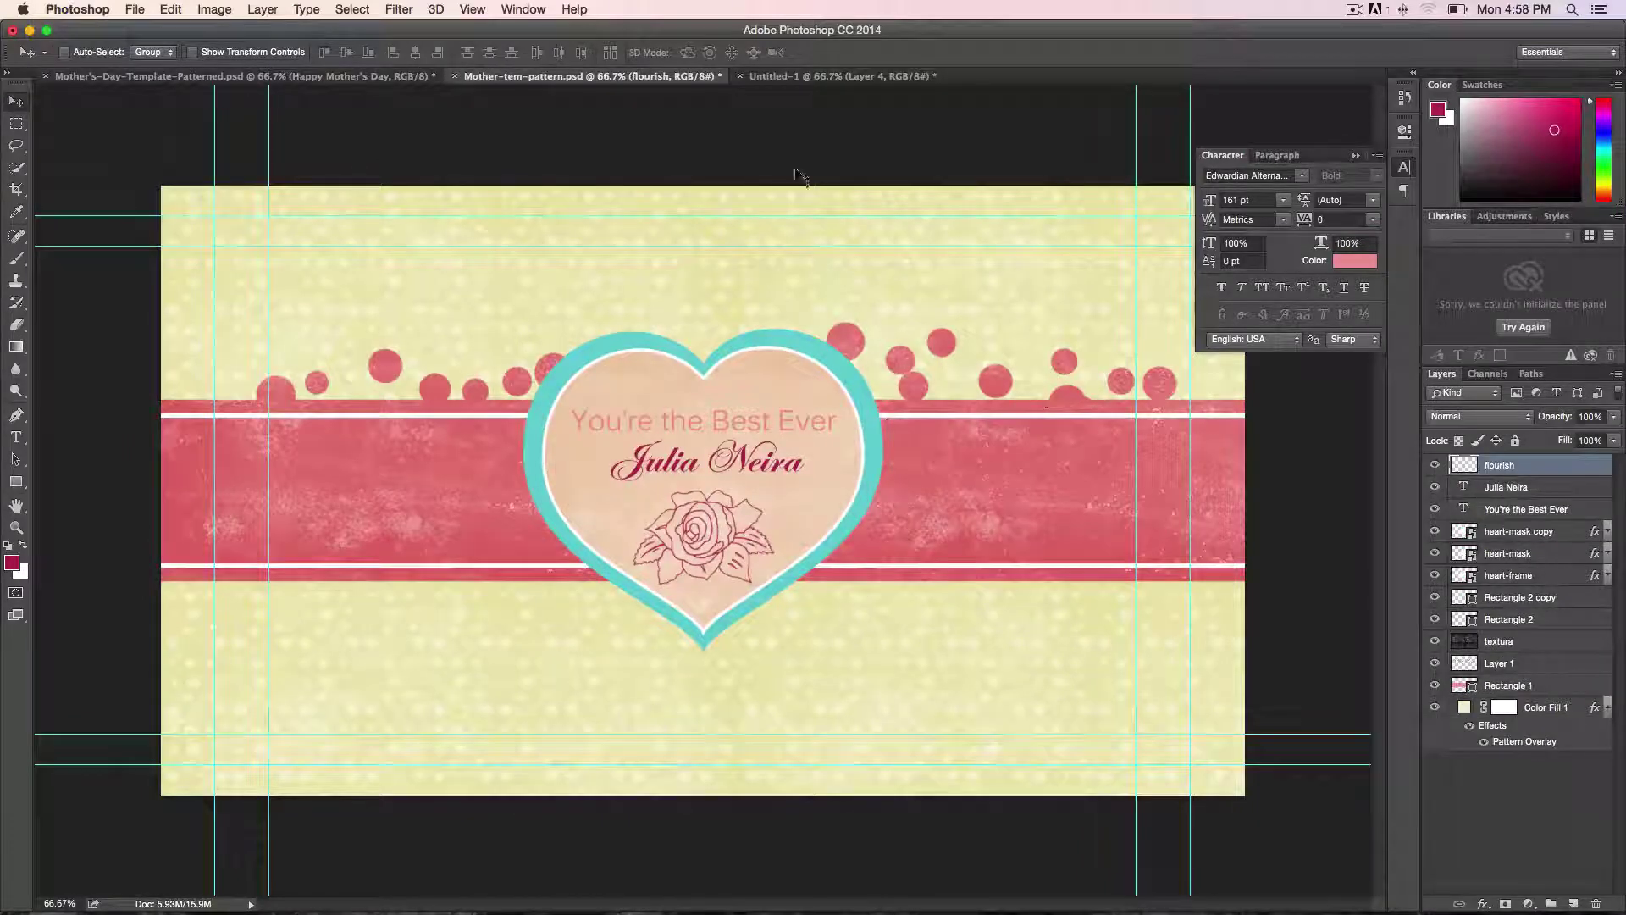
# Step: Create a new layer directly above Rectangle 1 in the Untitled-1 document
pyautogui.click(766, 77)
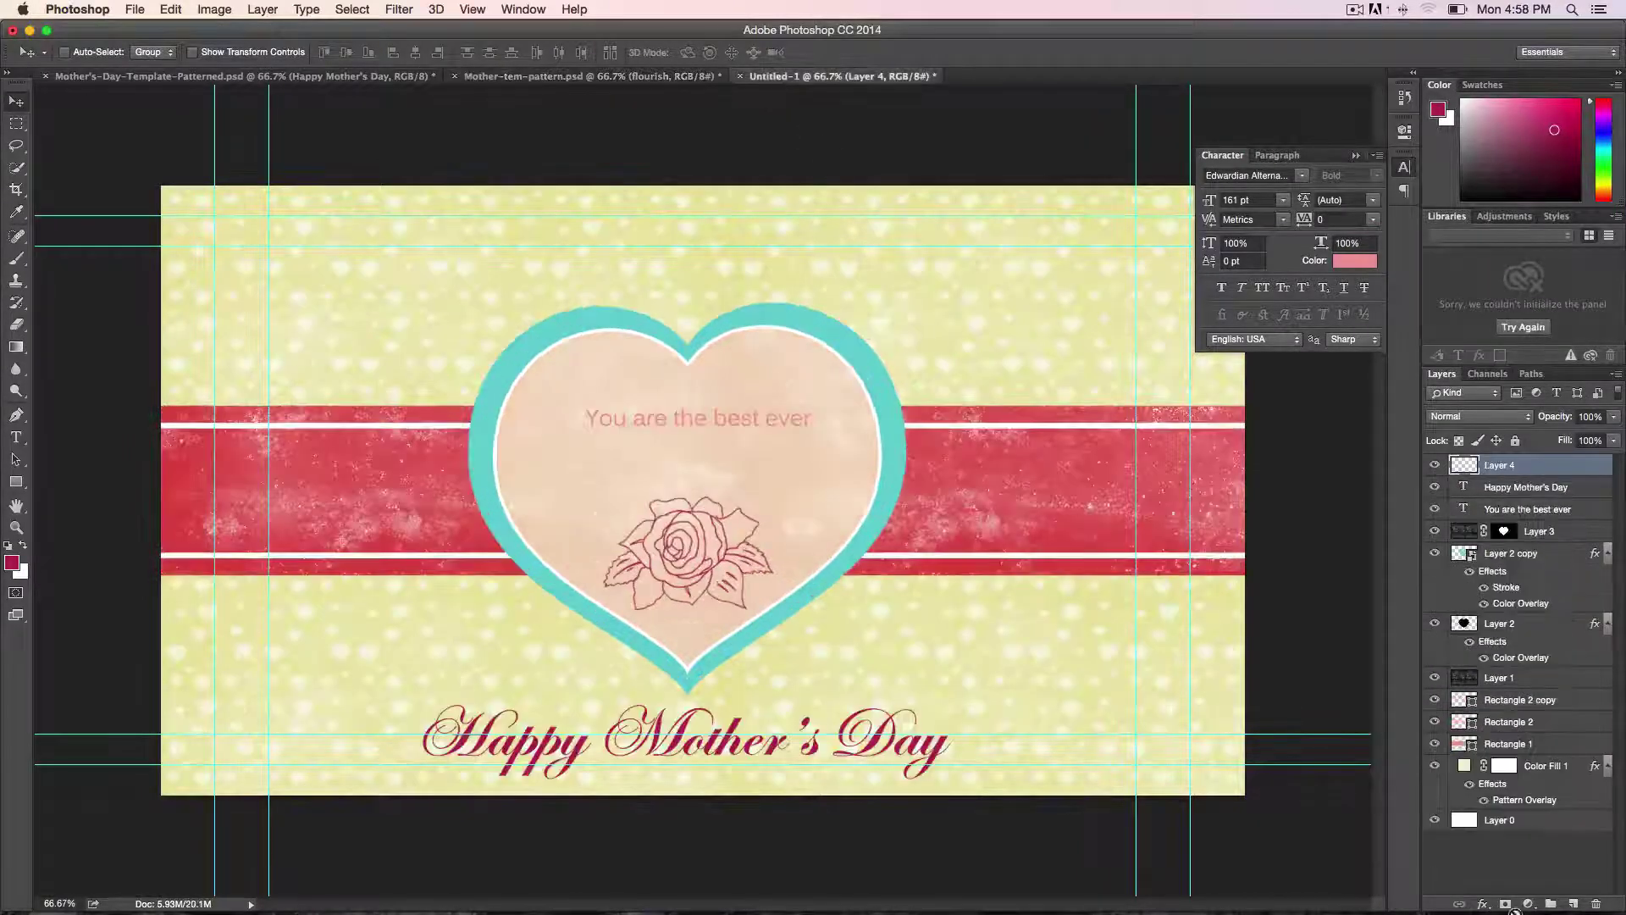
pyautogui.click(1489, 745)
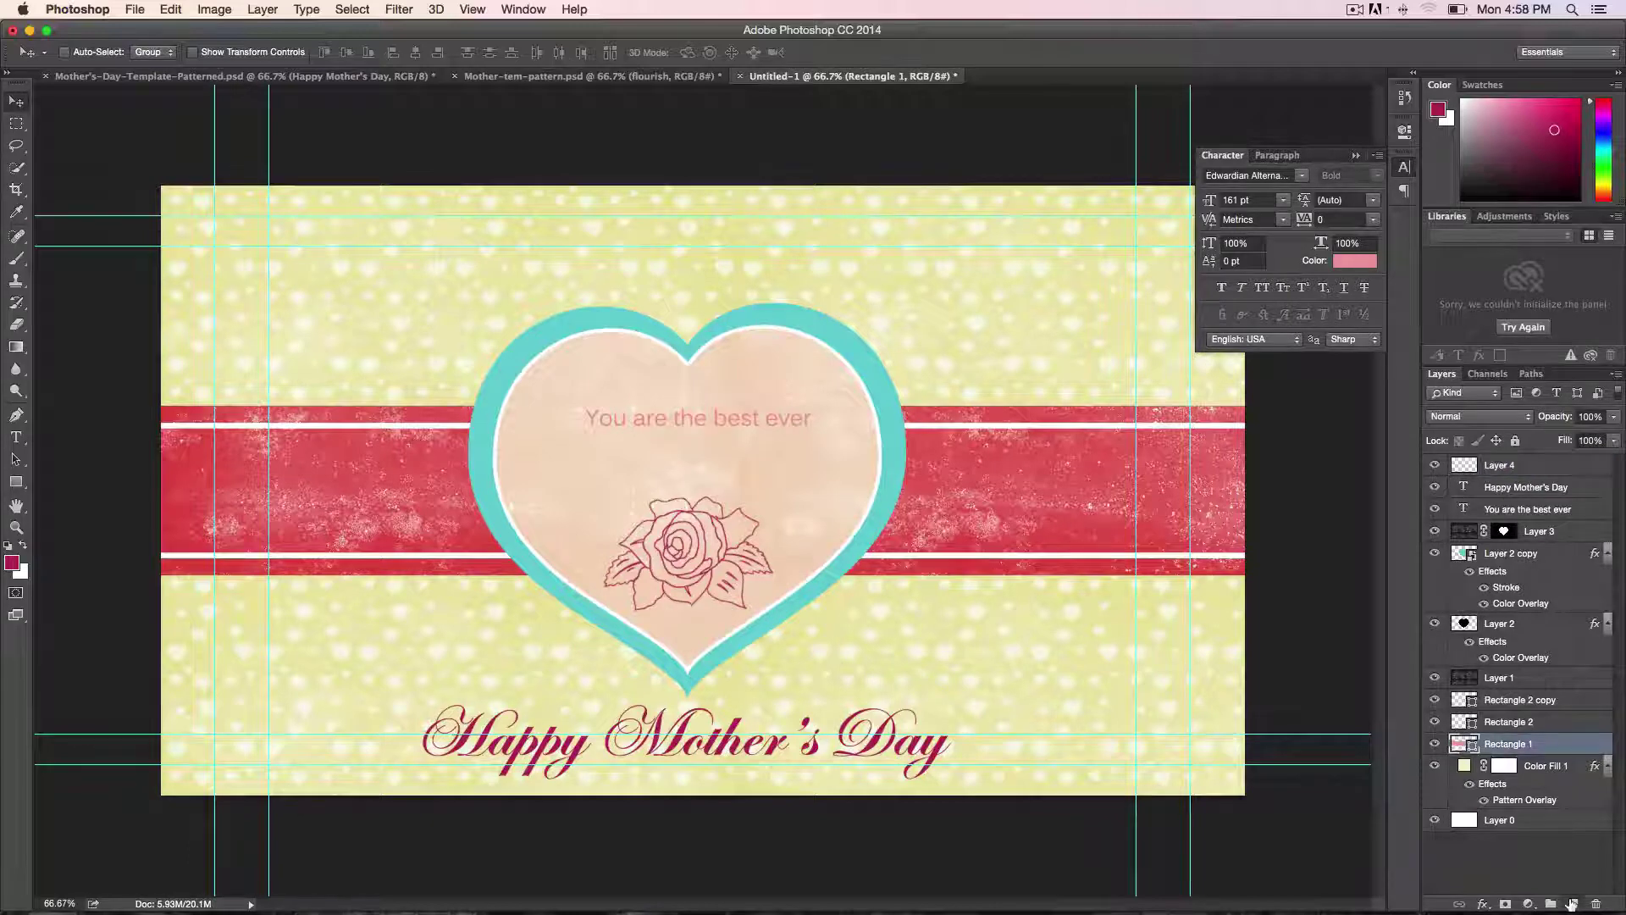
pyautogui.click(1571, 903)
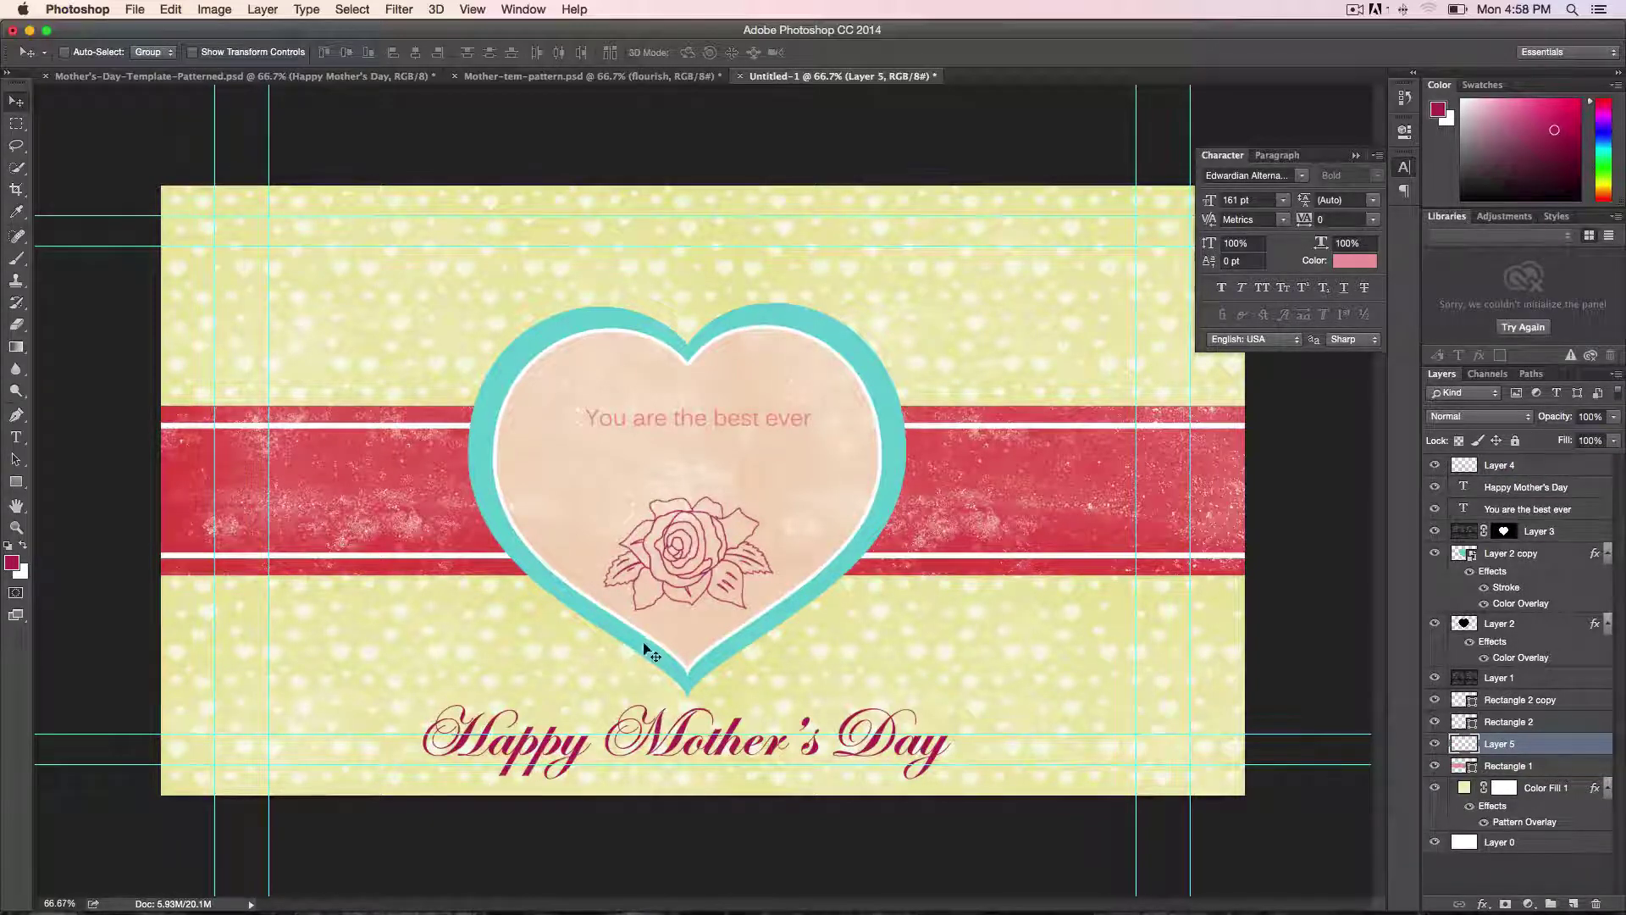
# Step: Switch to the Brush tool and choose a hard round tip in place of the rose tip
pyautogui.press('b')
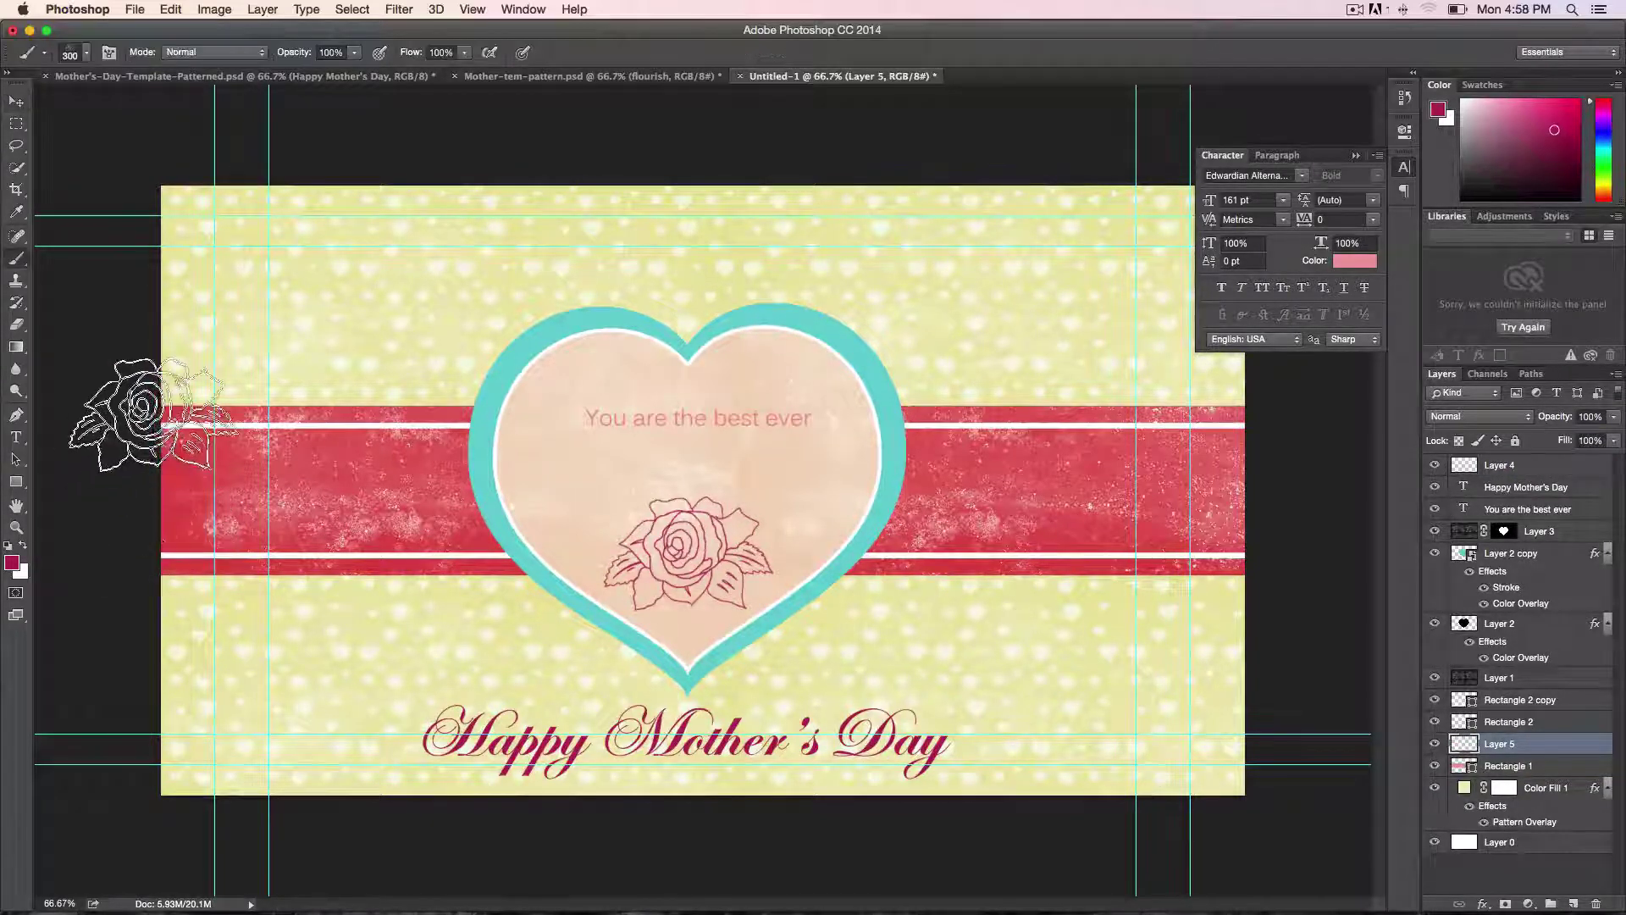
pyautogui.click(86, 55)
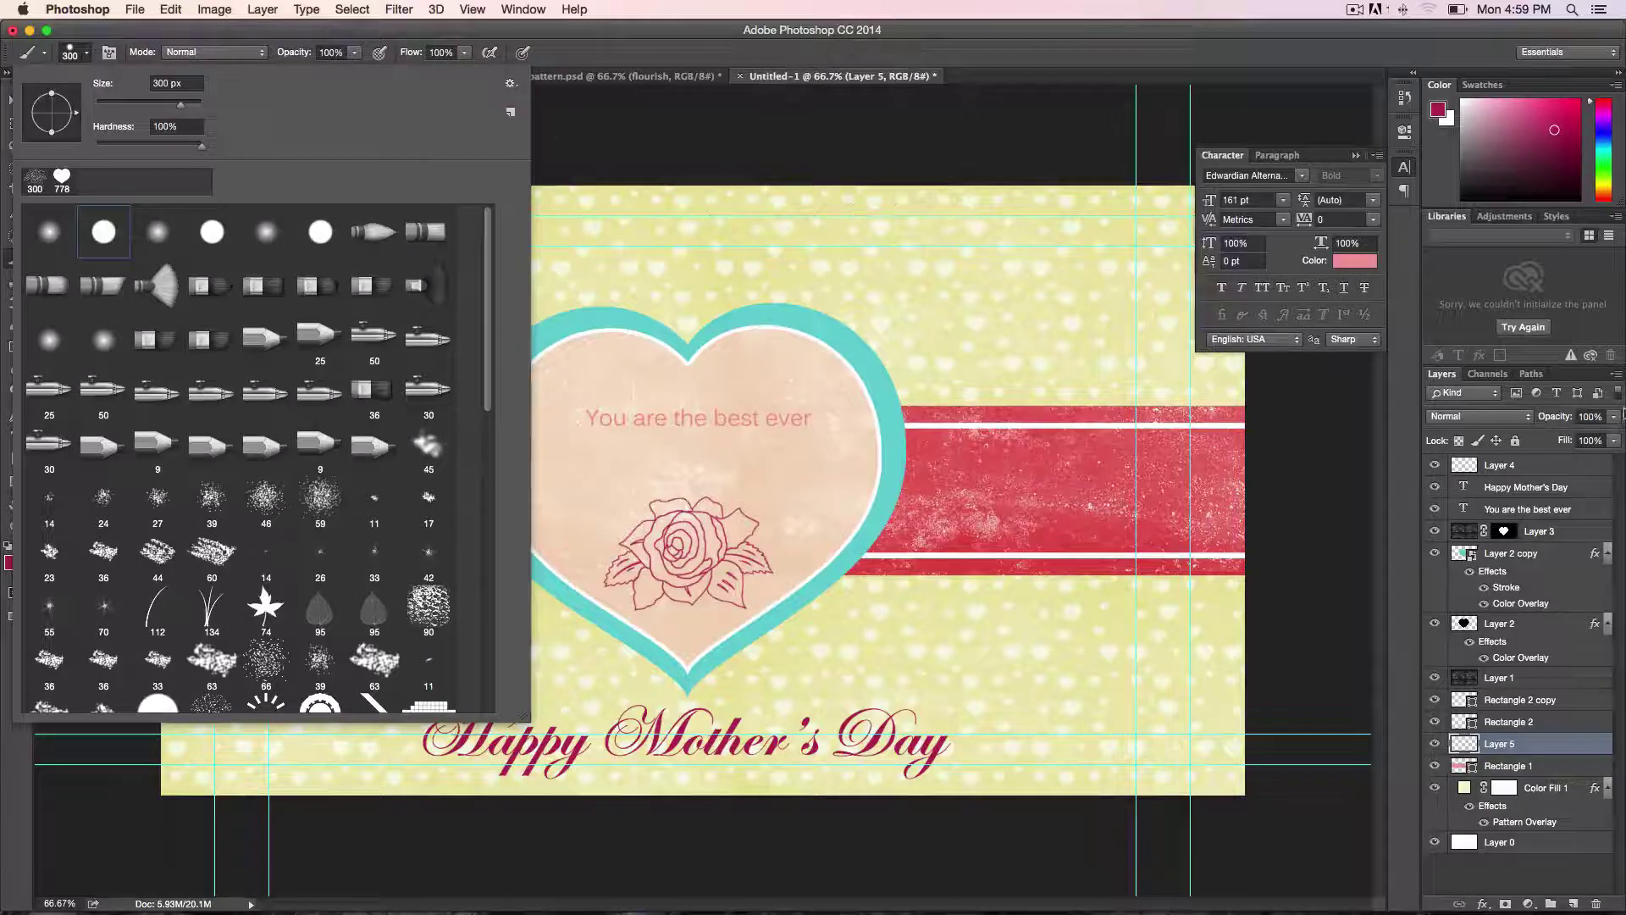
pyautogui.click(1499, 743)
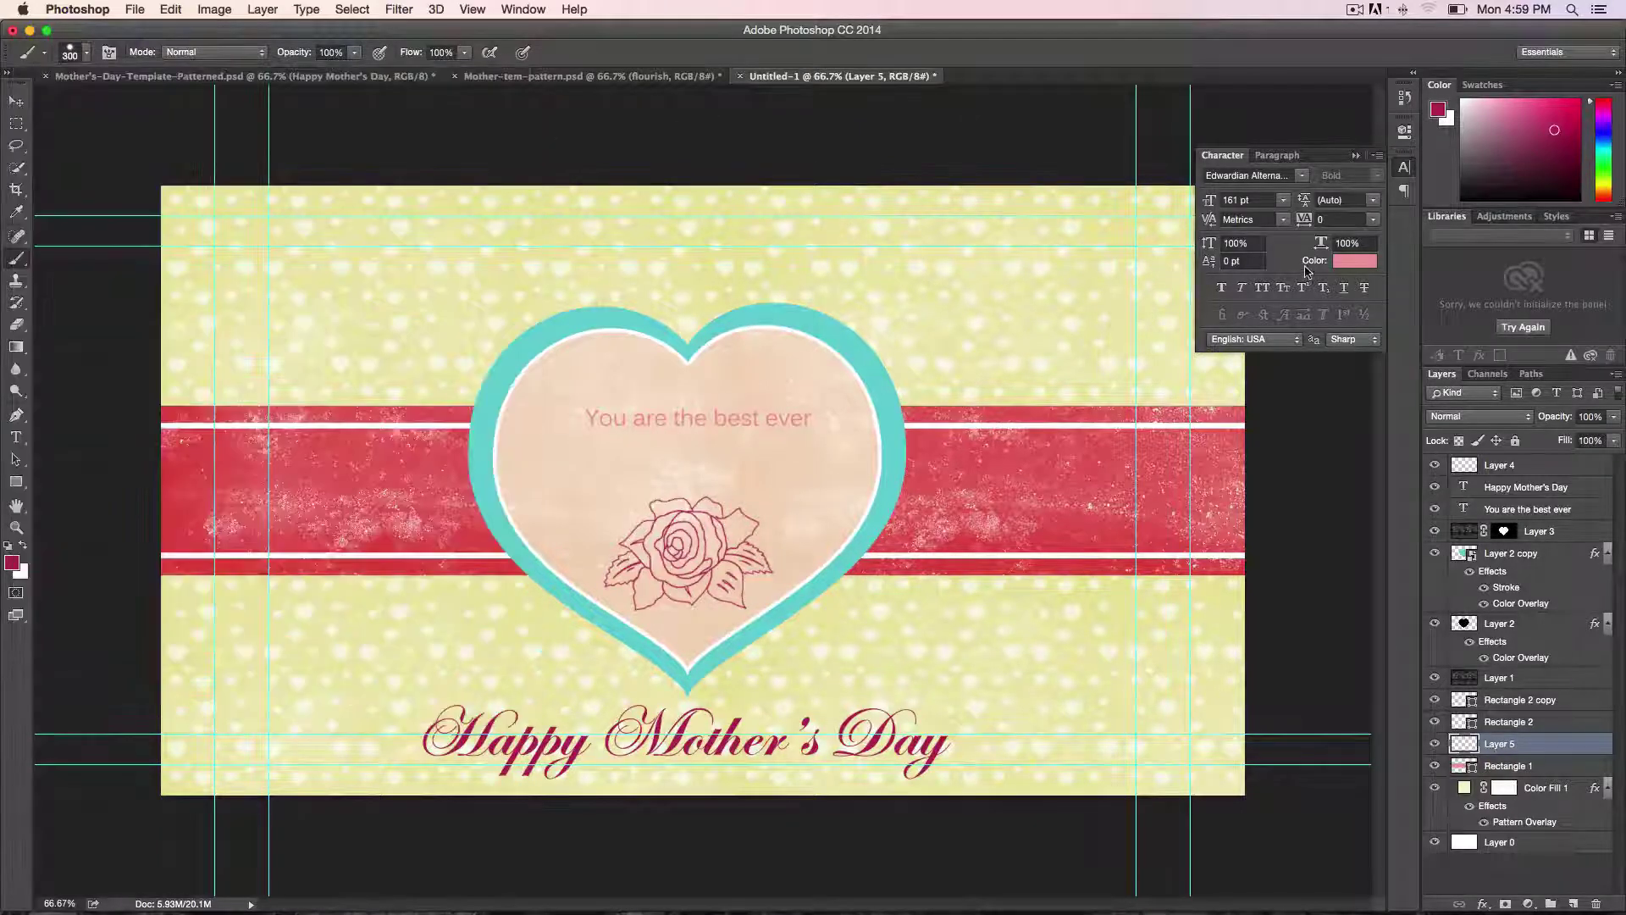
# Step: Set the brush tip's spacing to 142% and its size to 24 px in the detailed brush settings
pyautogui.click(520, 9)
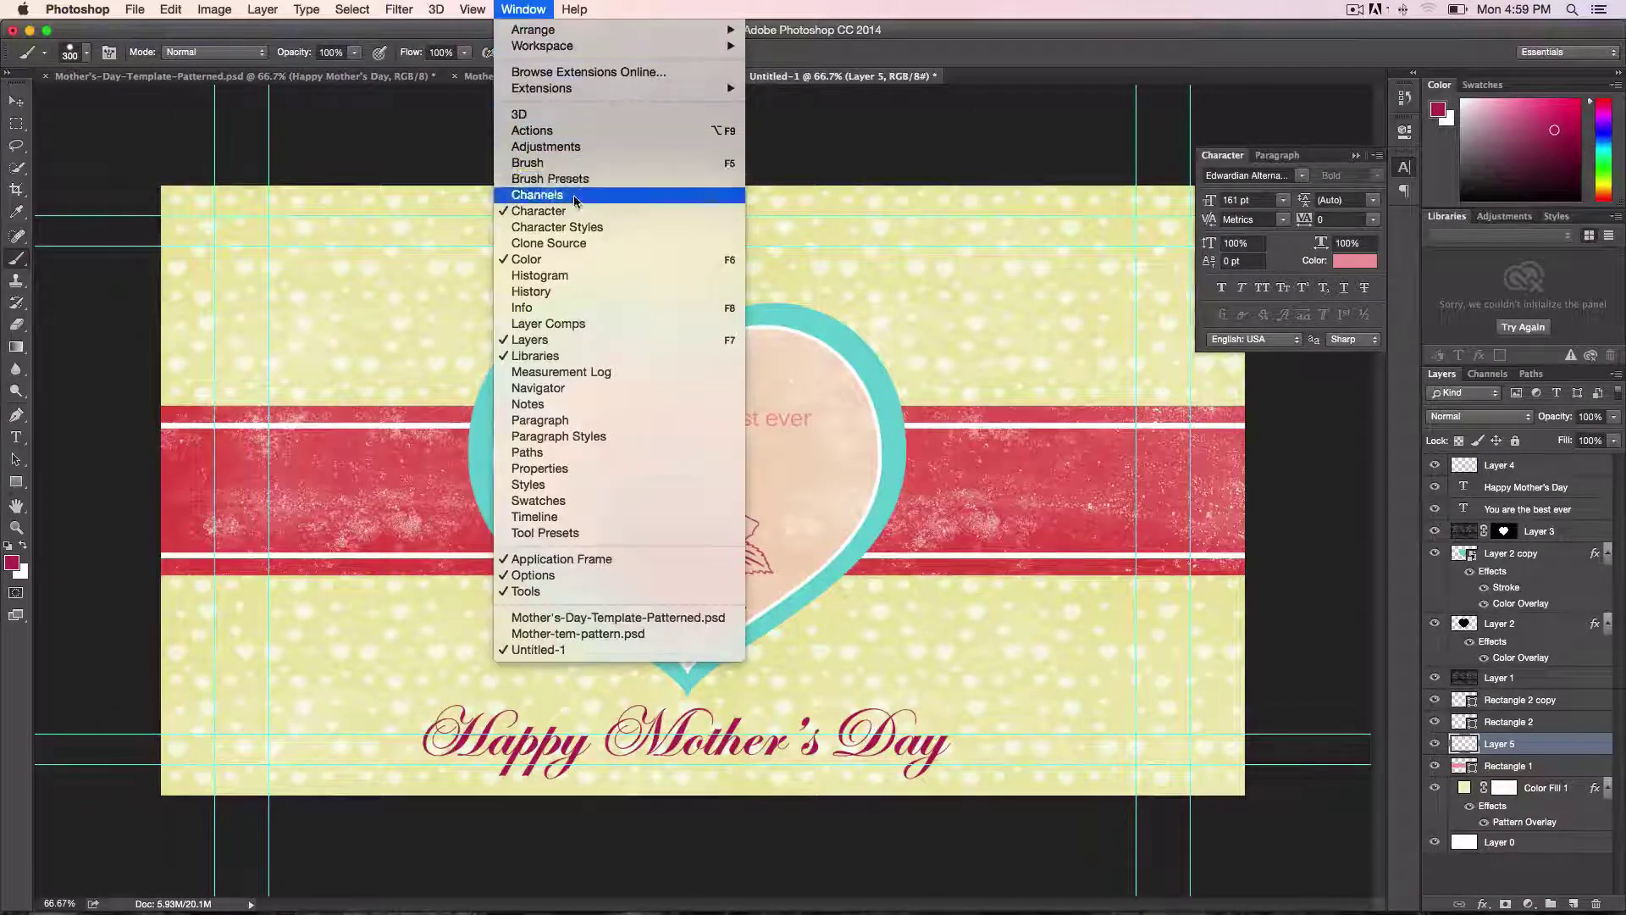
pyautogui.click(695, 163)
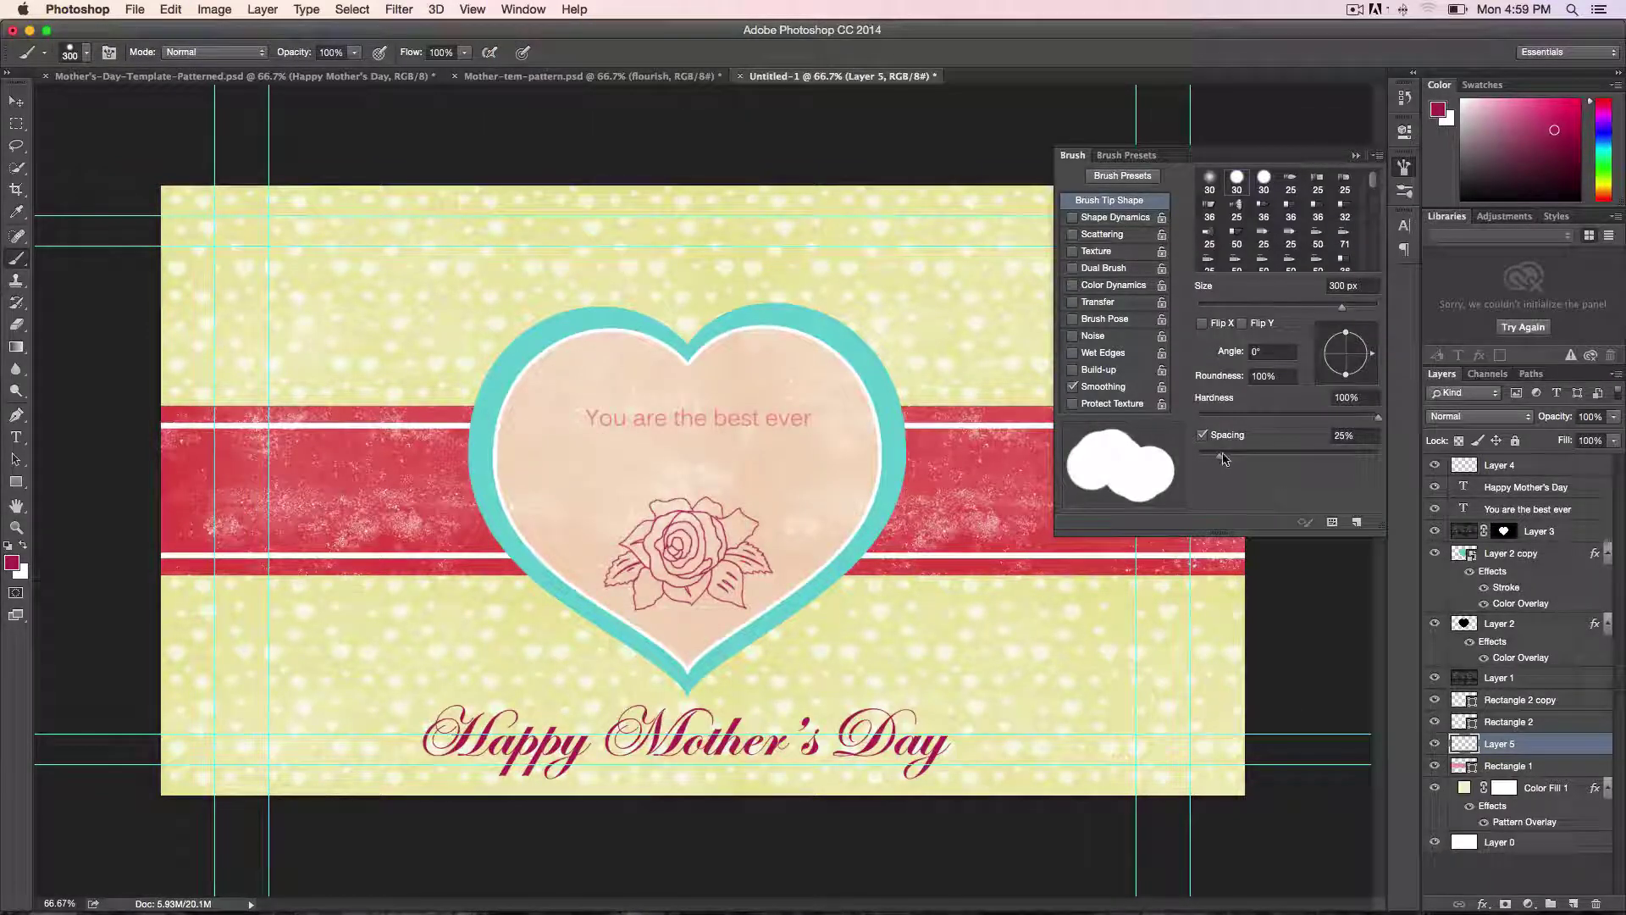
pyautogui.moveTo(1220, 457)
pyautogui.mouseDown()
pyautogui.moveTo(1325, 480)
pyautogui.moveTo(1293, 441)
pyautogui.mouseUp()
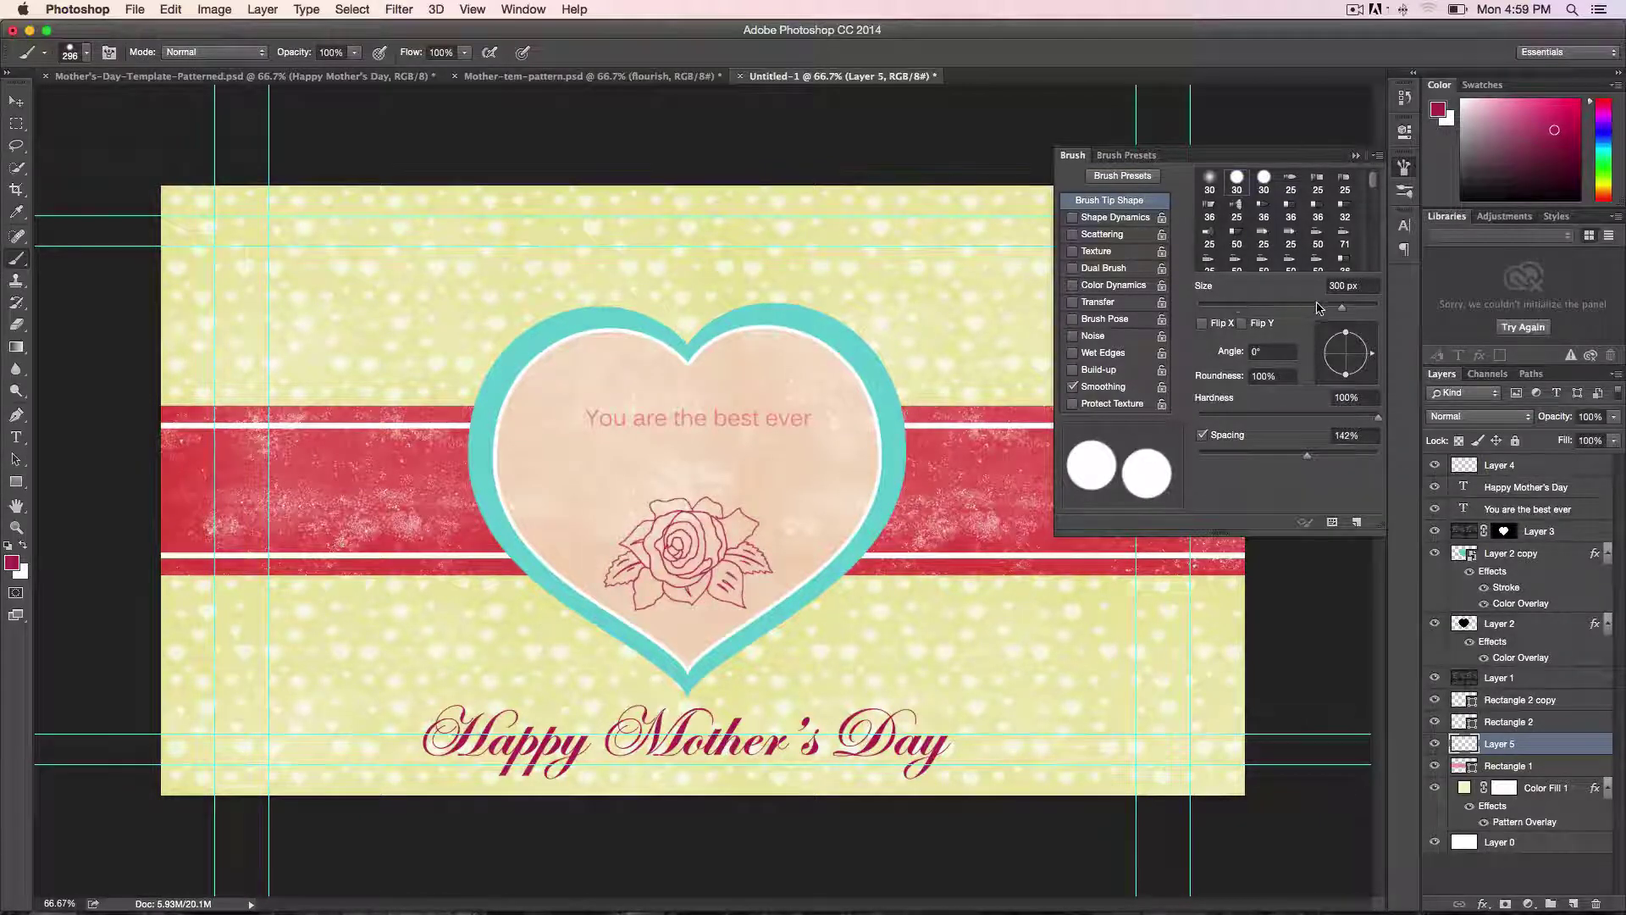
pyautogui.moveTo(1342, 307); pyautogui.dragTo(1217, 311)
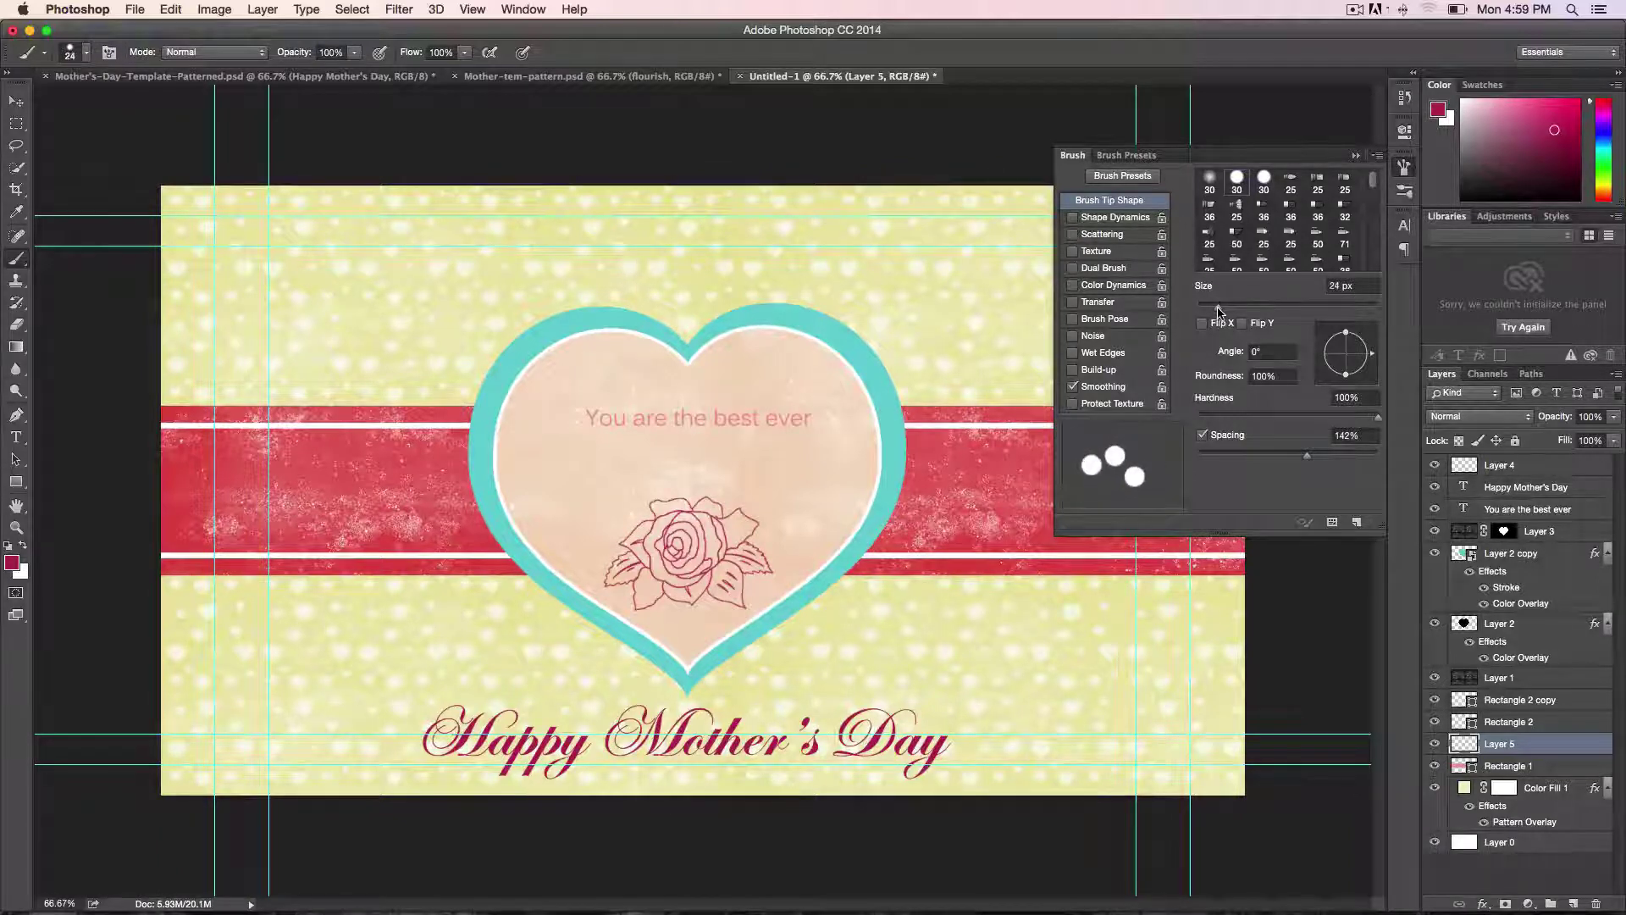
# Step: Enable Shape Dynamics with a size jitter of about 28%, and turn on Scattering for the brush
pyautogui.click(1101, 218)
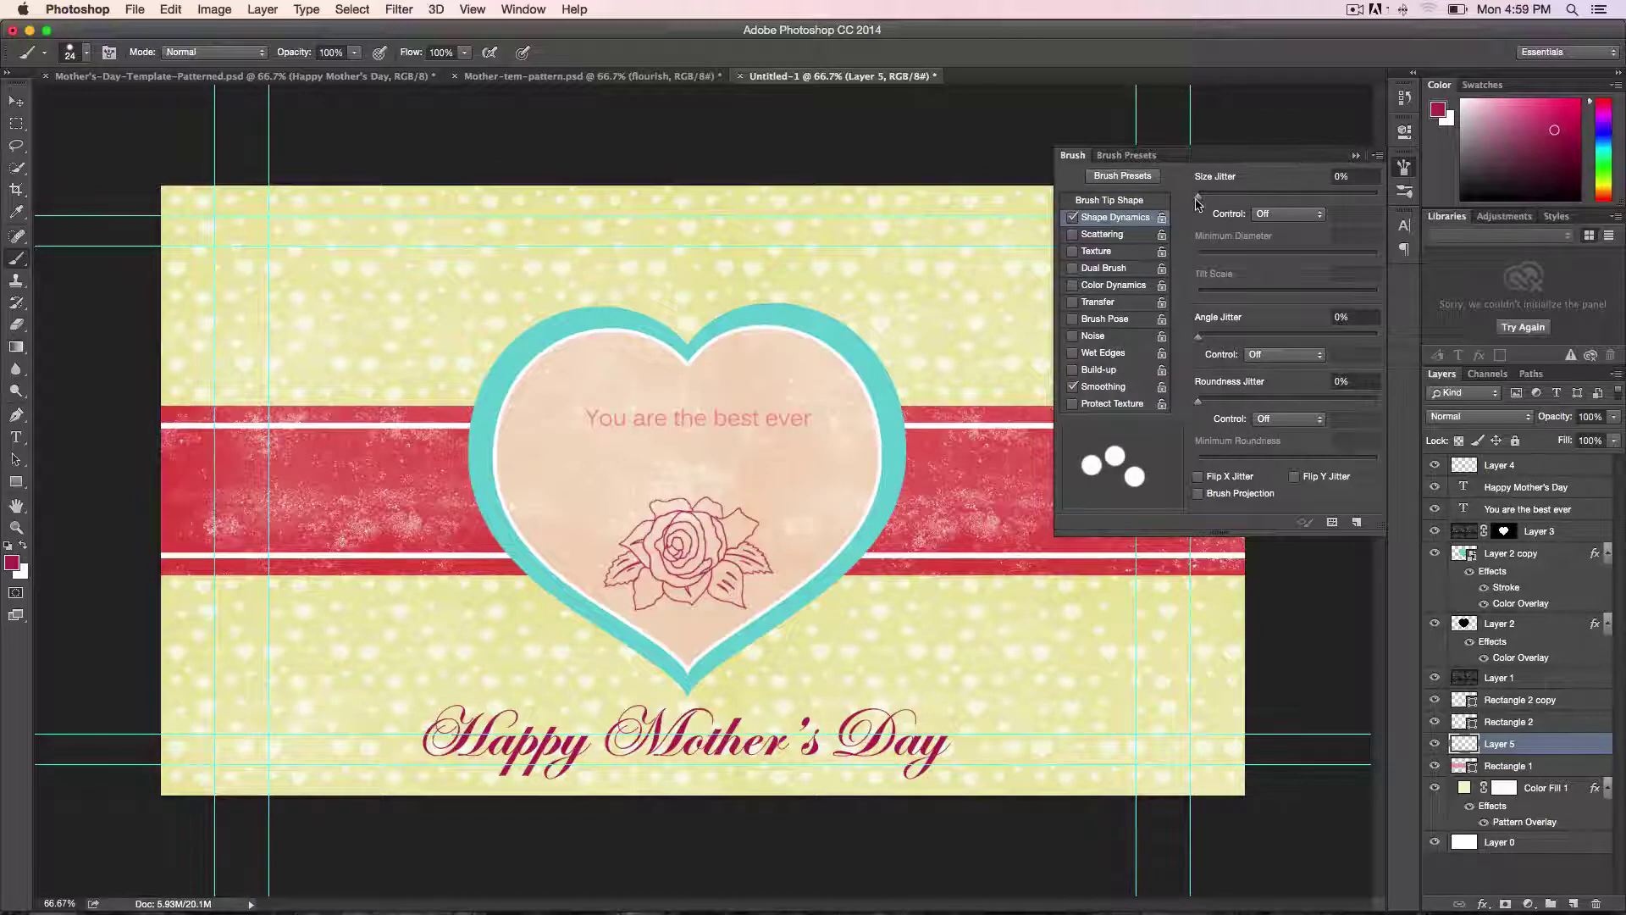
pyautogui.moveTo(1198, 203); pyautogui.dragTo(1246, 216)
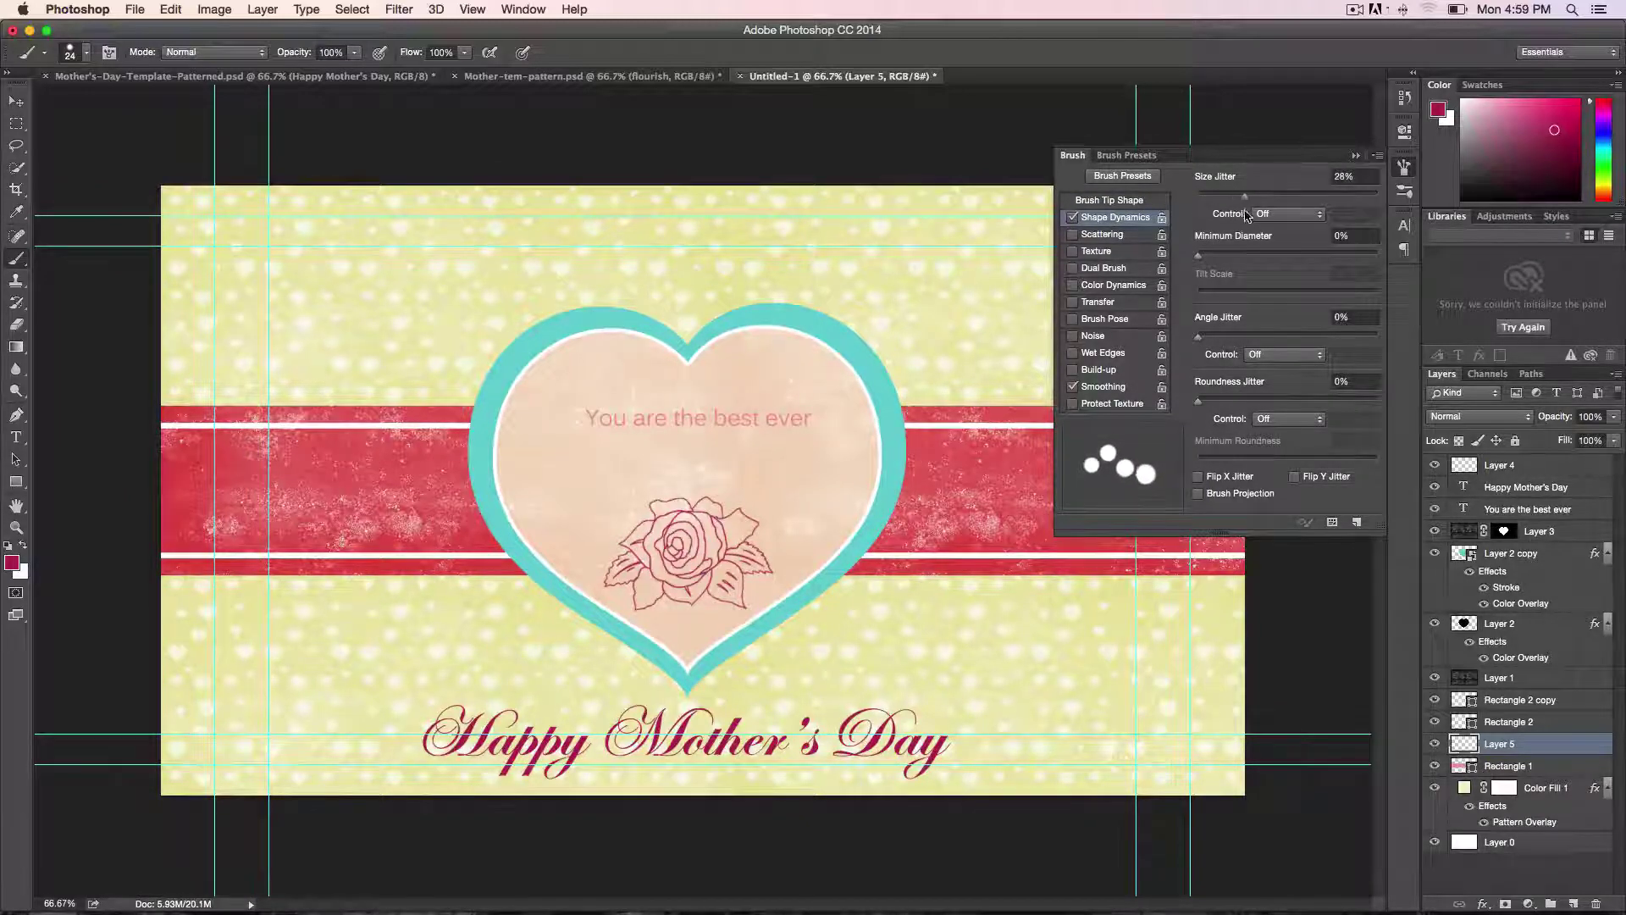
pyautogui.click(1099, 237)
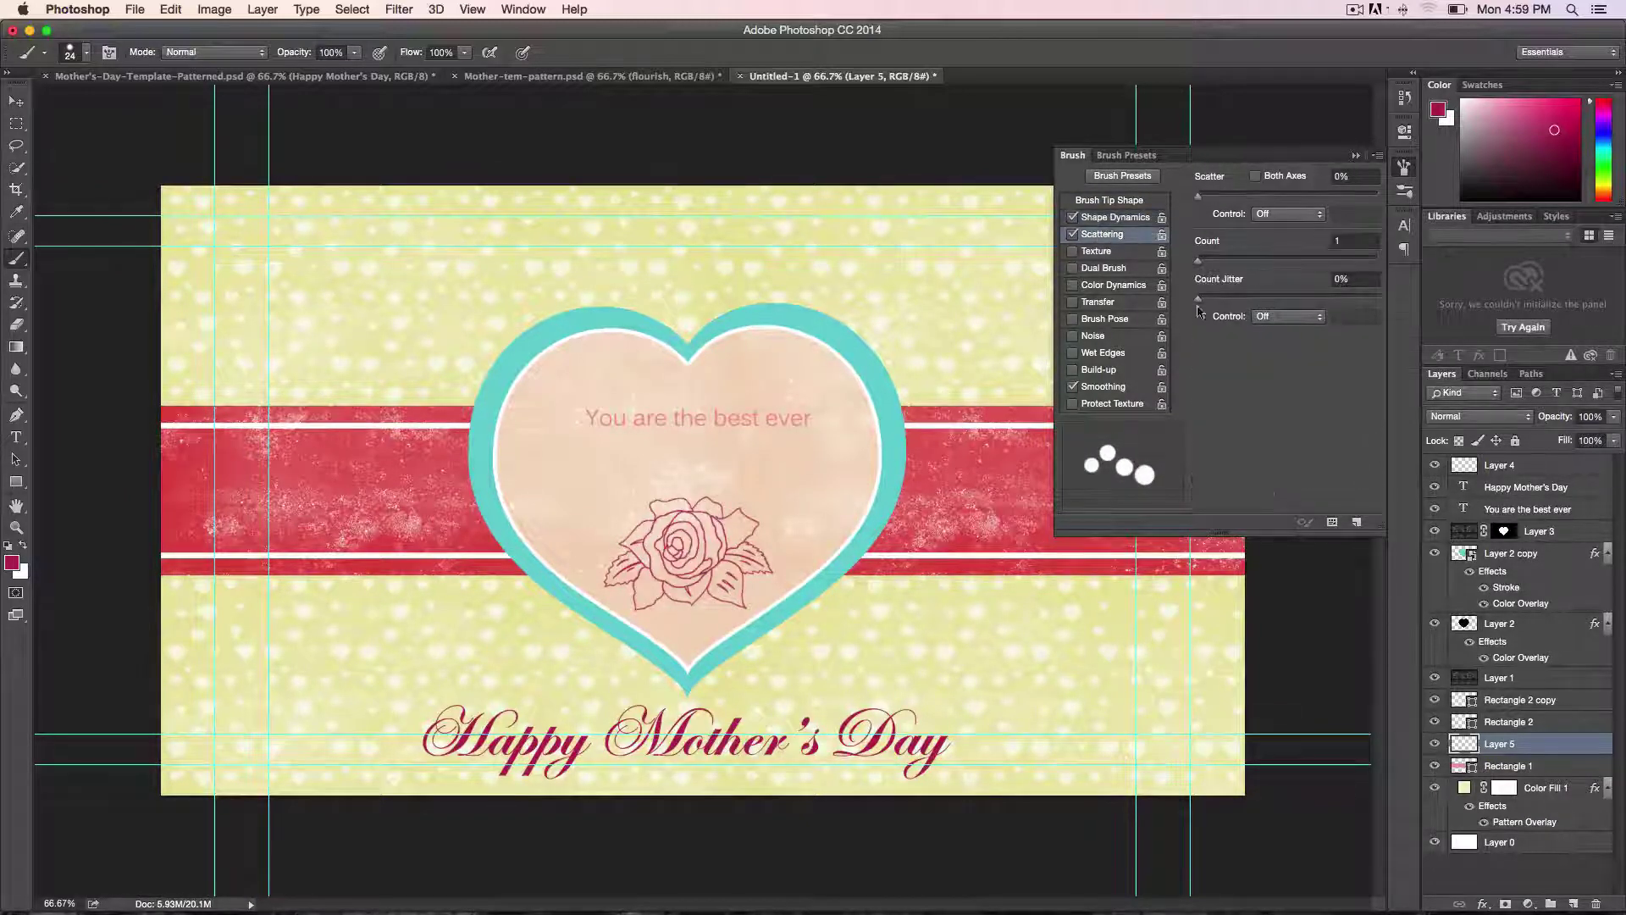
pyautogui.moveTo(1208, 208)
pyautogui.mouseDown()
pyautogui.moveTo(1236, 218)
pyautogui.moveTo(1174, 220)
pyautogui.mouseUp()
pyautogui.click(1116, 218)
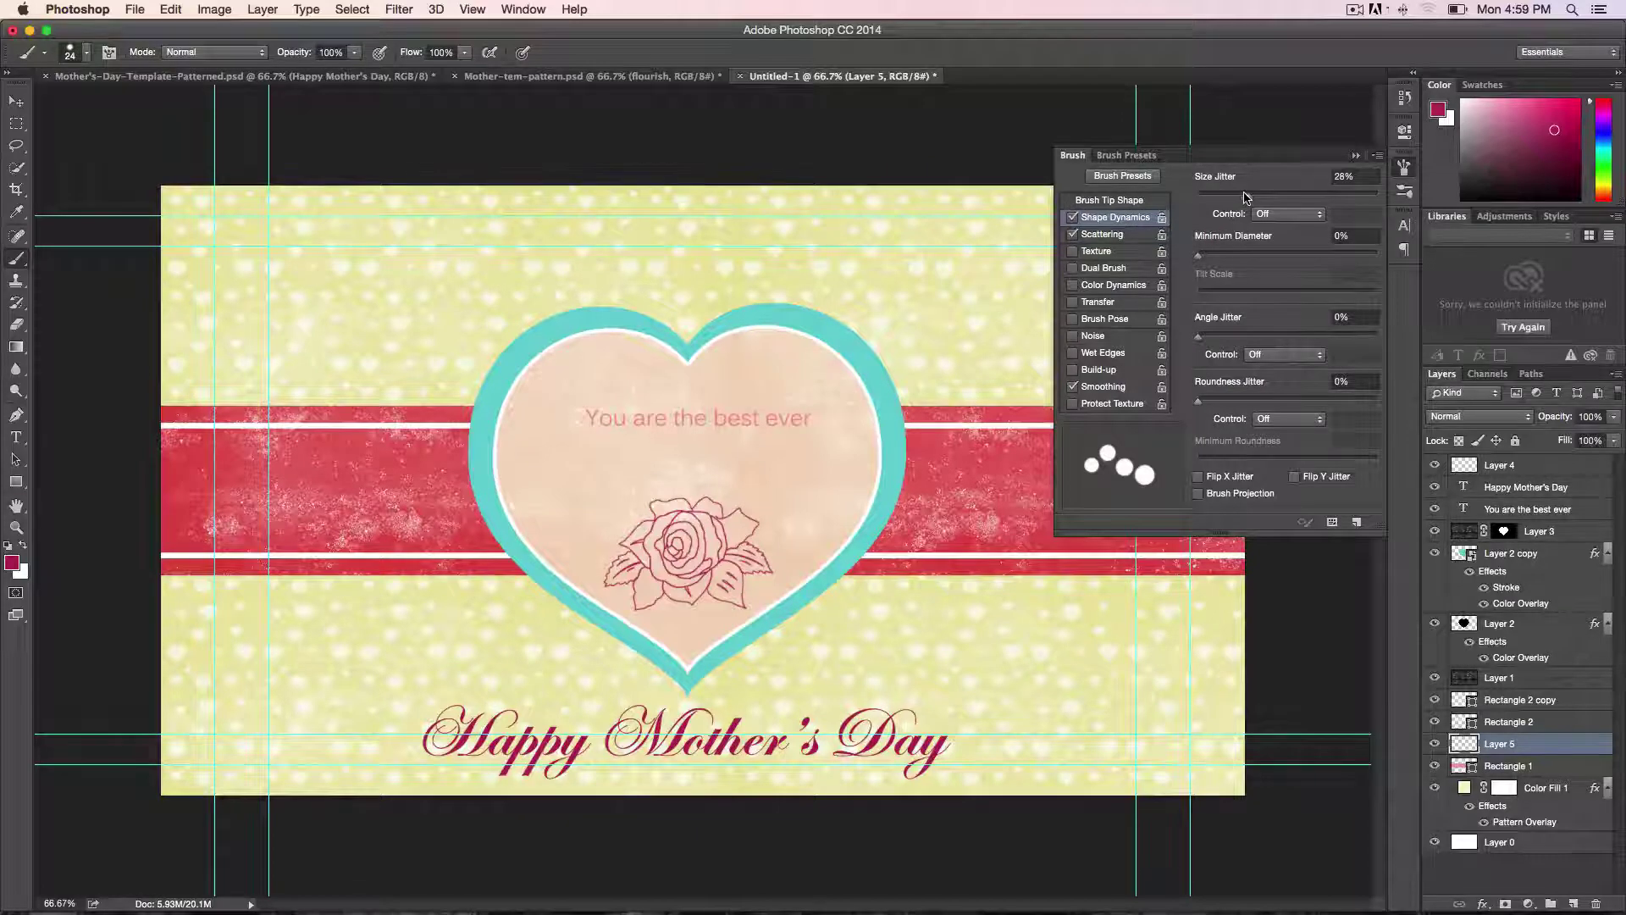
pyautogui.moveTo(1248, 196); pyautogui.dragTo(1255, 197)
# Step: Widen the brush tip's spacing to 184% and close the brush settings
pyautogui.click(1105, 201)
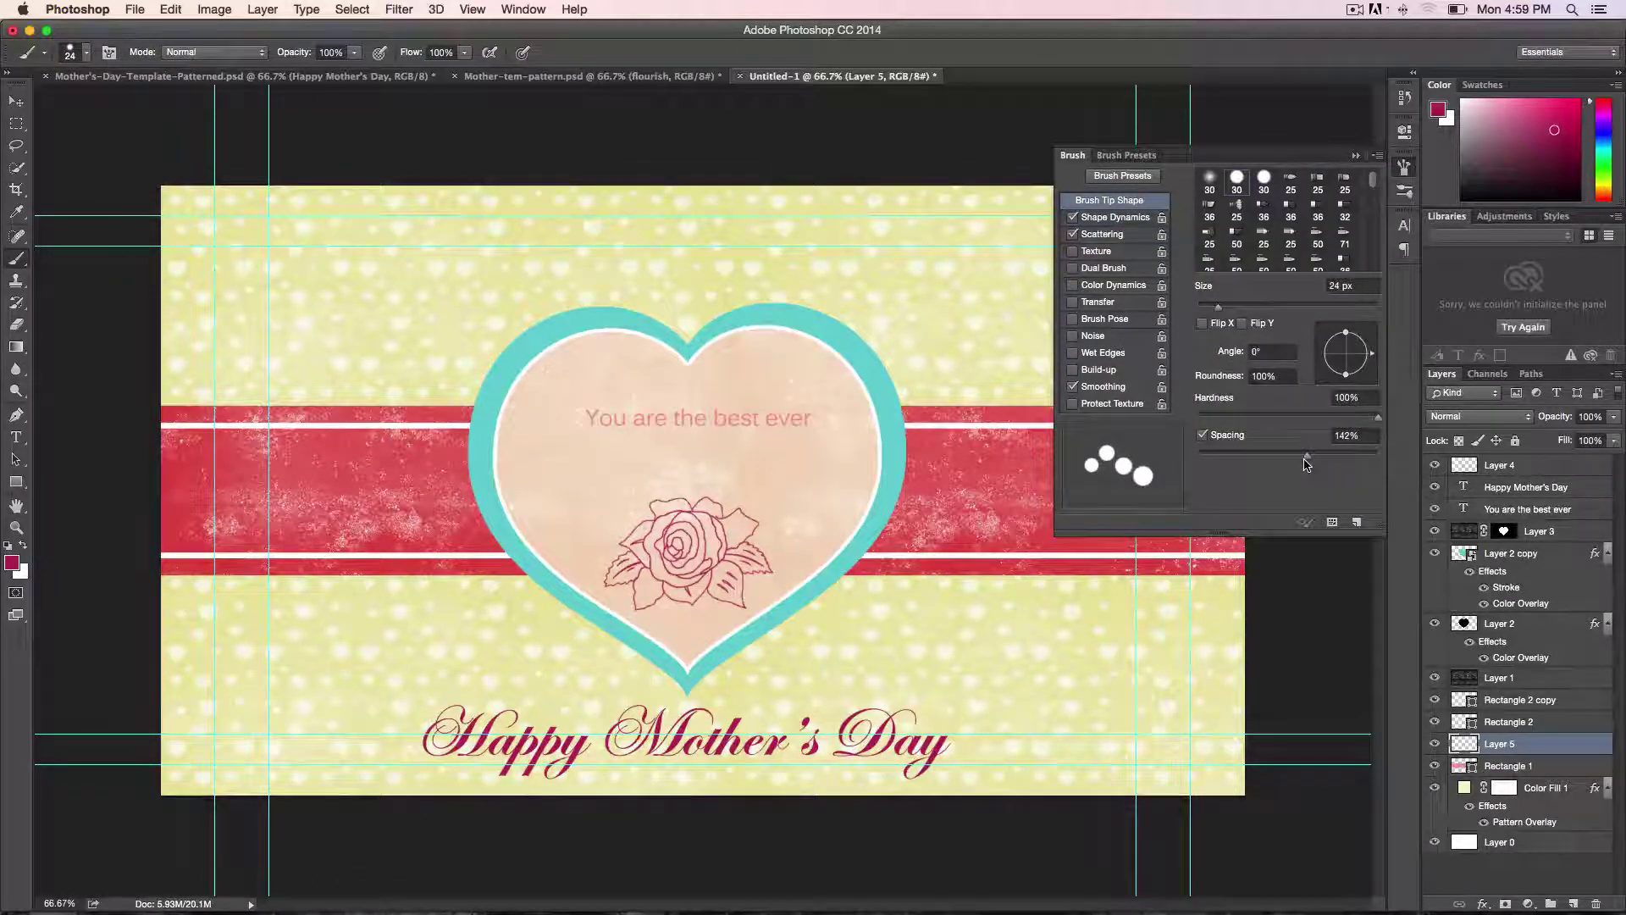
pyautogui.moveTo(1306, 463); pyautogui.dragTo(1326, 464)
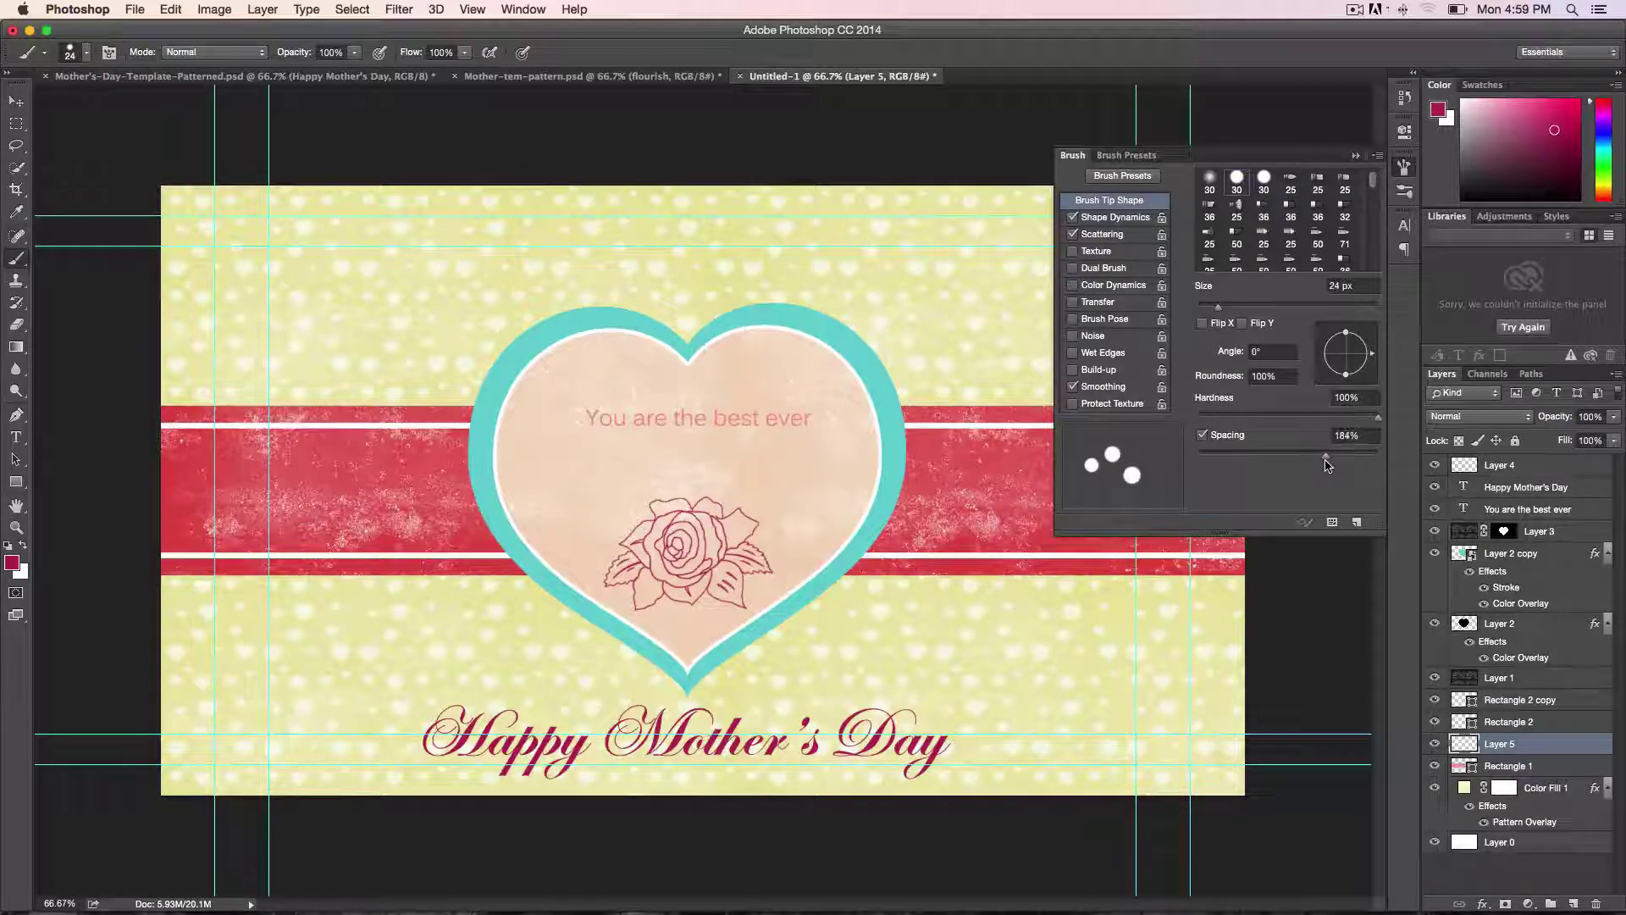
pyautogui.click(1352, 155)
# Step: Change the foreground colour from magenta to a light pink
pyautogui.click(12, 563)
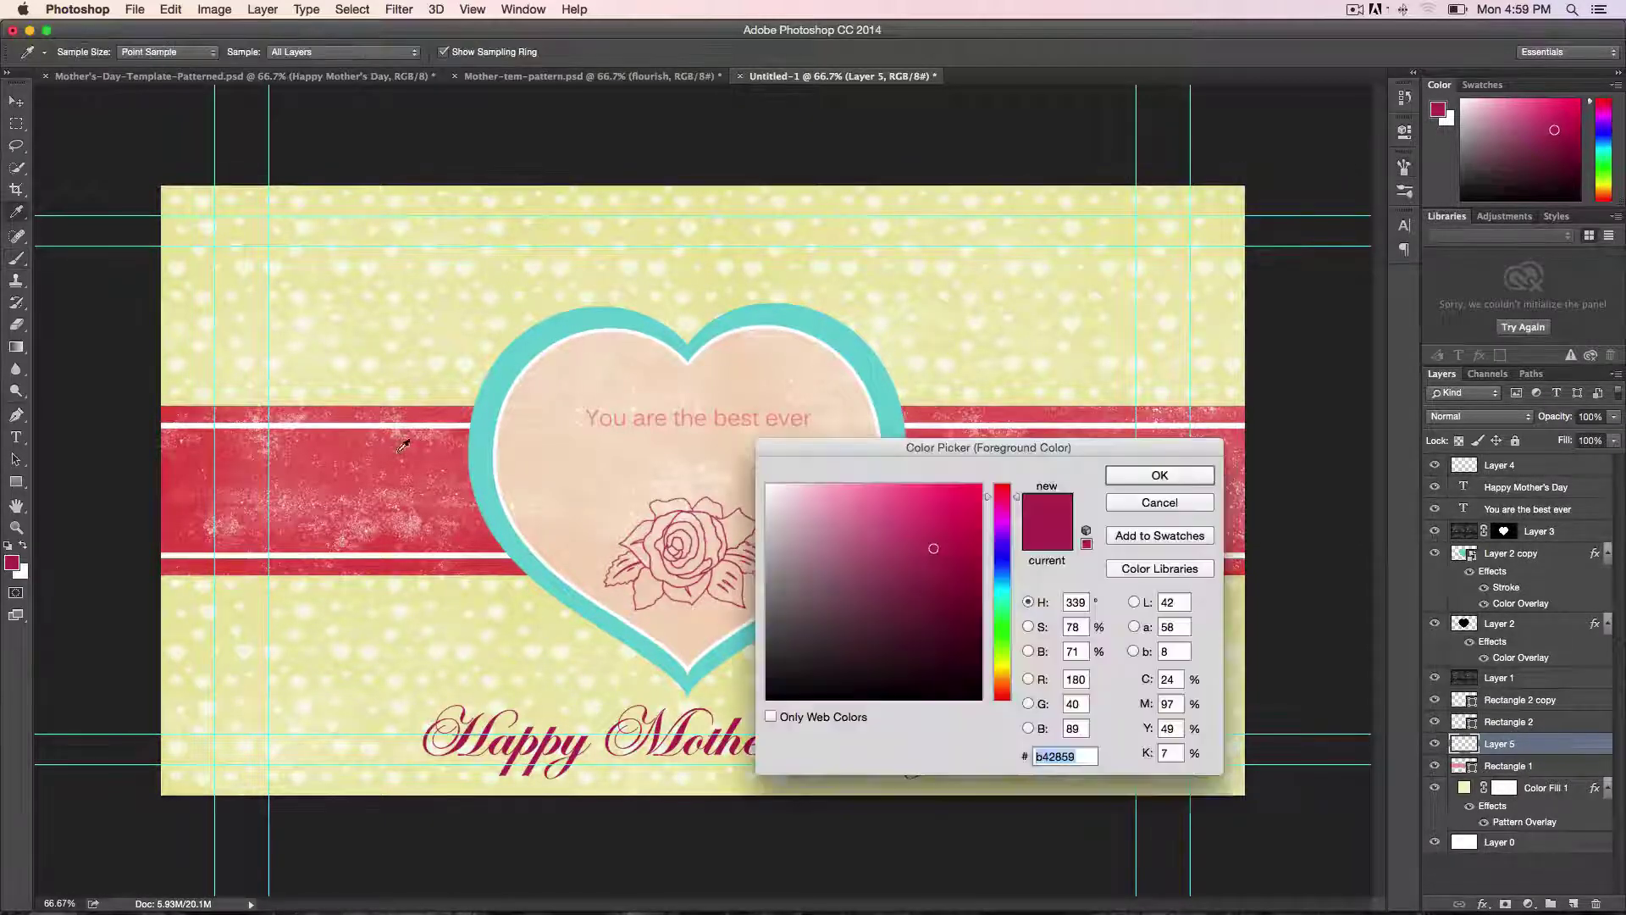
pyautogui.click(1161, 507)
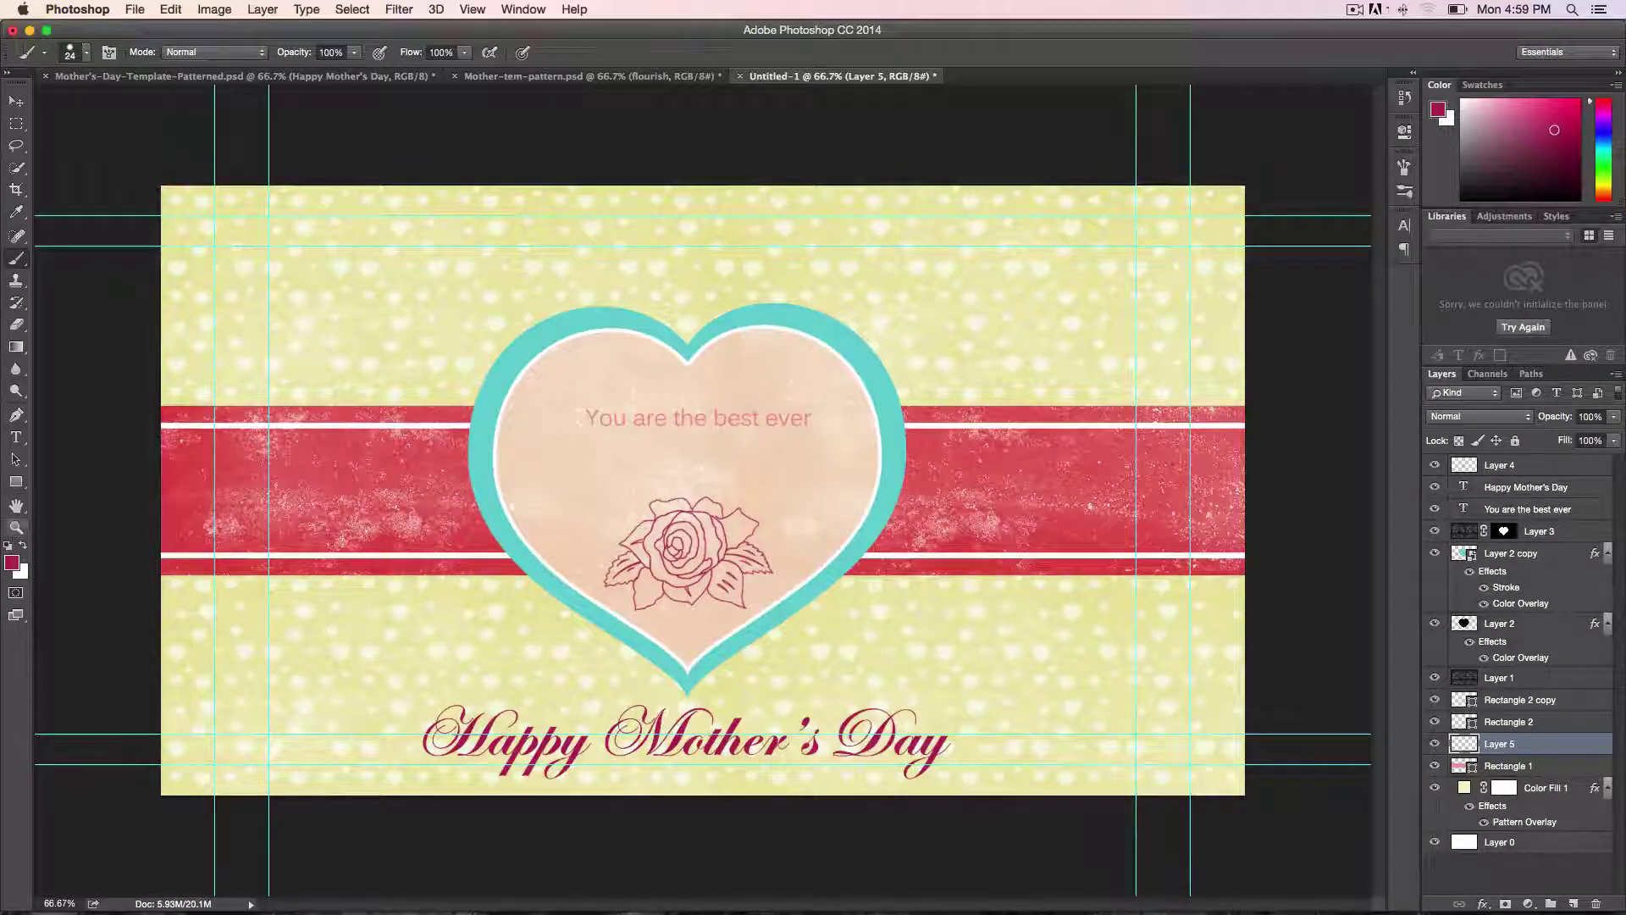
pyautogui.click(12, 563)
pyautogui.click(839, 500)
pyautogui.click(1173, 477)
# Step: Enlarge the brush to 80 px and paint scattered dots along the band's upper edge left of the heart
pyautogui.press(']')
pyautogui.press(']')
pyautogui.press(']')
pyautogui.press(']')
pyautogui.click(425, 404)
pyautogui.click(466, 367)
pyautogui.press(']')
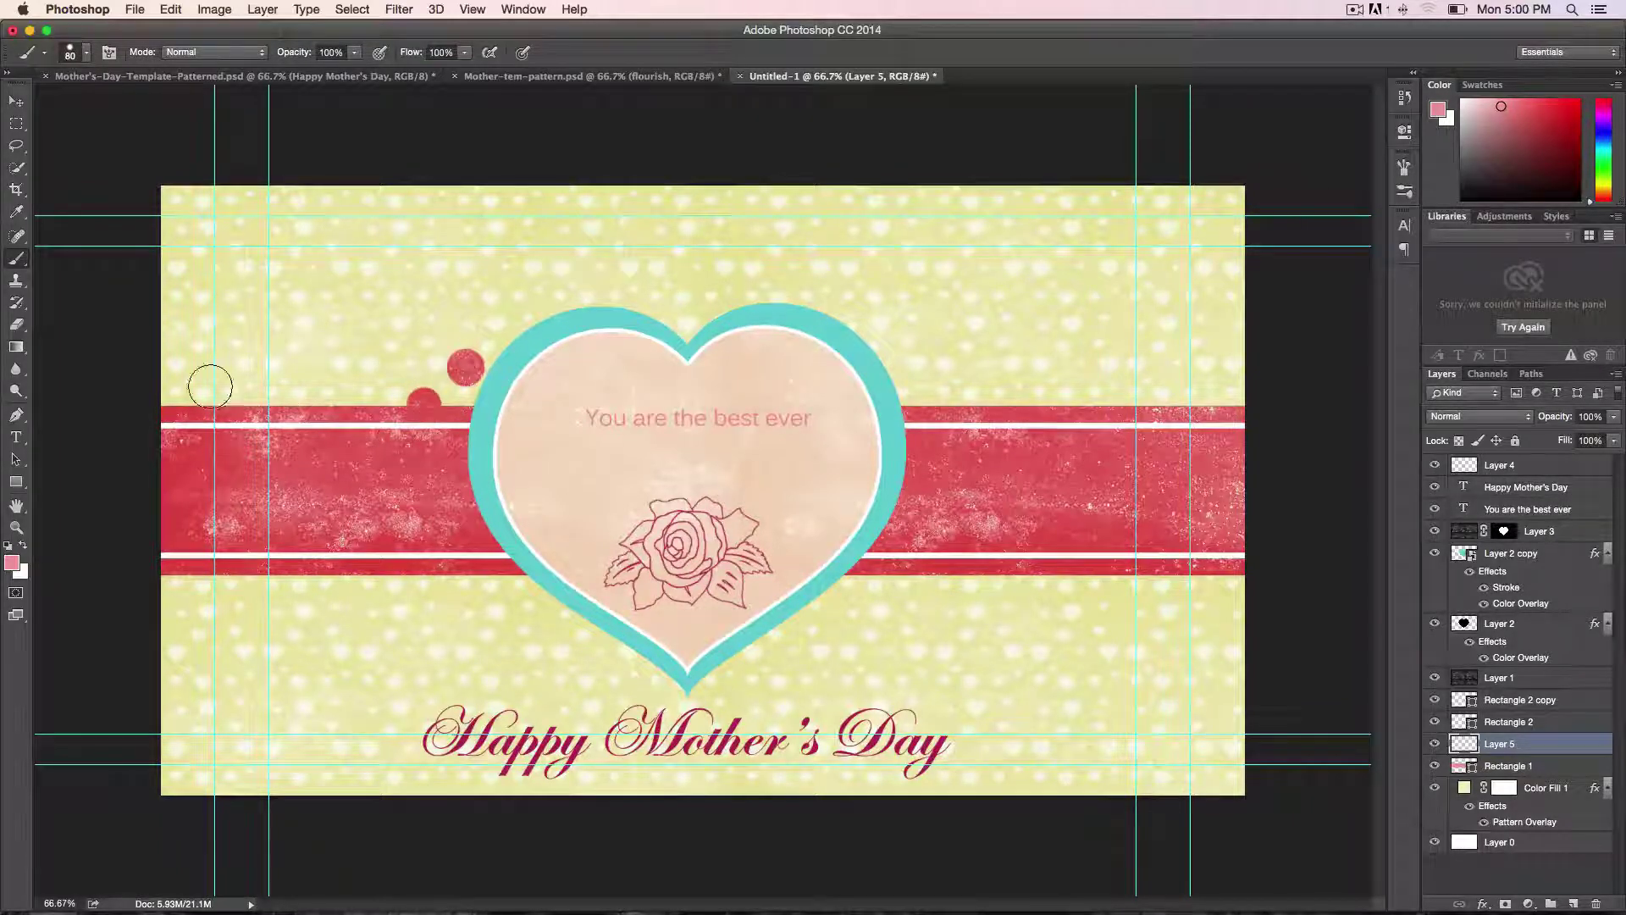
pyautogui.click(207, 376)
pyautogui.click(272, 406)
pyautogui.click(404, 412)
pyautogui.click(375, 360)
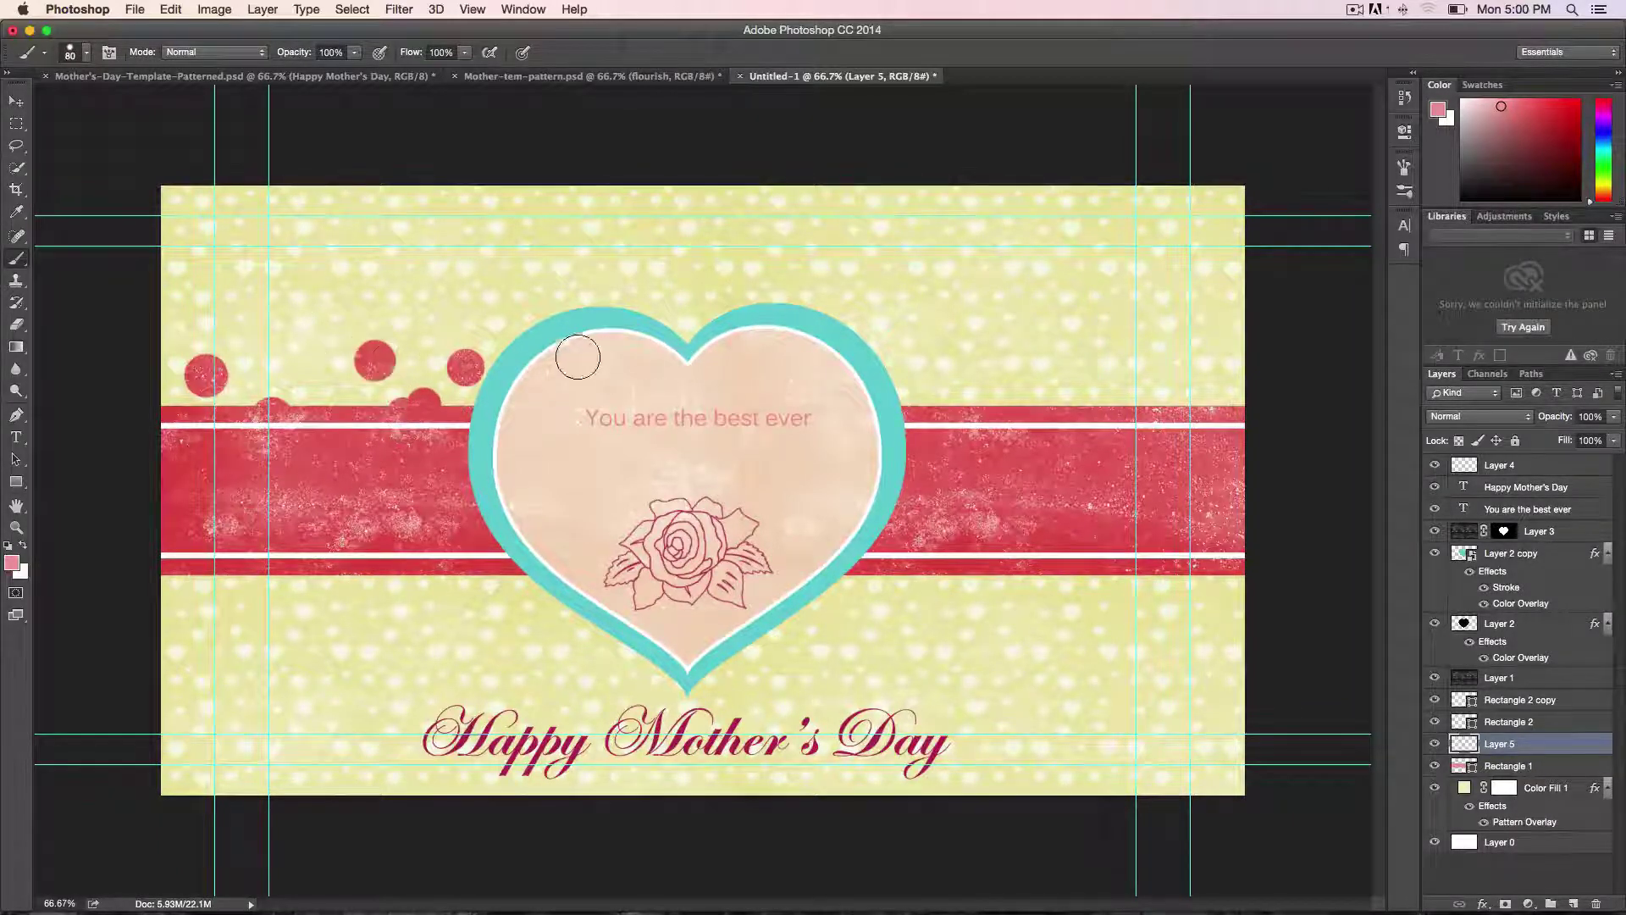
# Step: Paint scattered dots above the band right of the heart, and add one more dot on the left side
pyautogui.click(1053, 363)
pyautogui.click(1129, 364)
pyautogui.click(1190, 370)
pyautogui.click(921, 359)
pyautogui.click(994, 362)
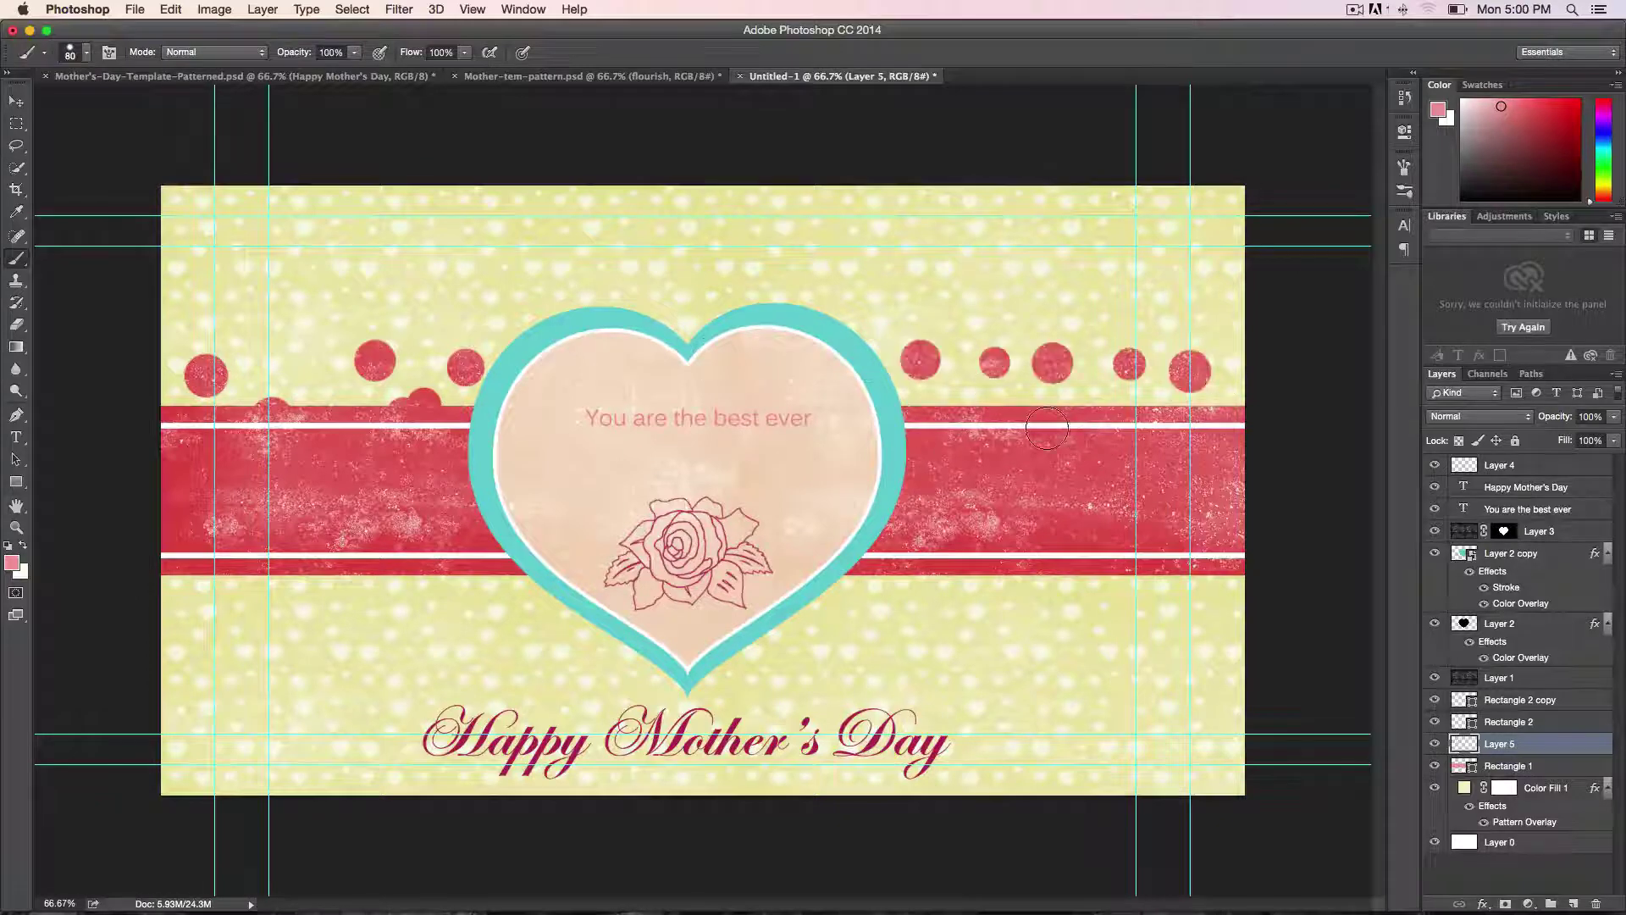
pyautogui.click(966, 390)
pyautogui.click(1079, 393)
pyautogui.click(1143, 398)
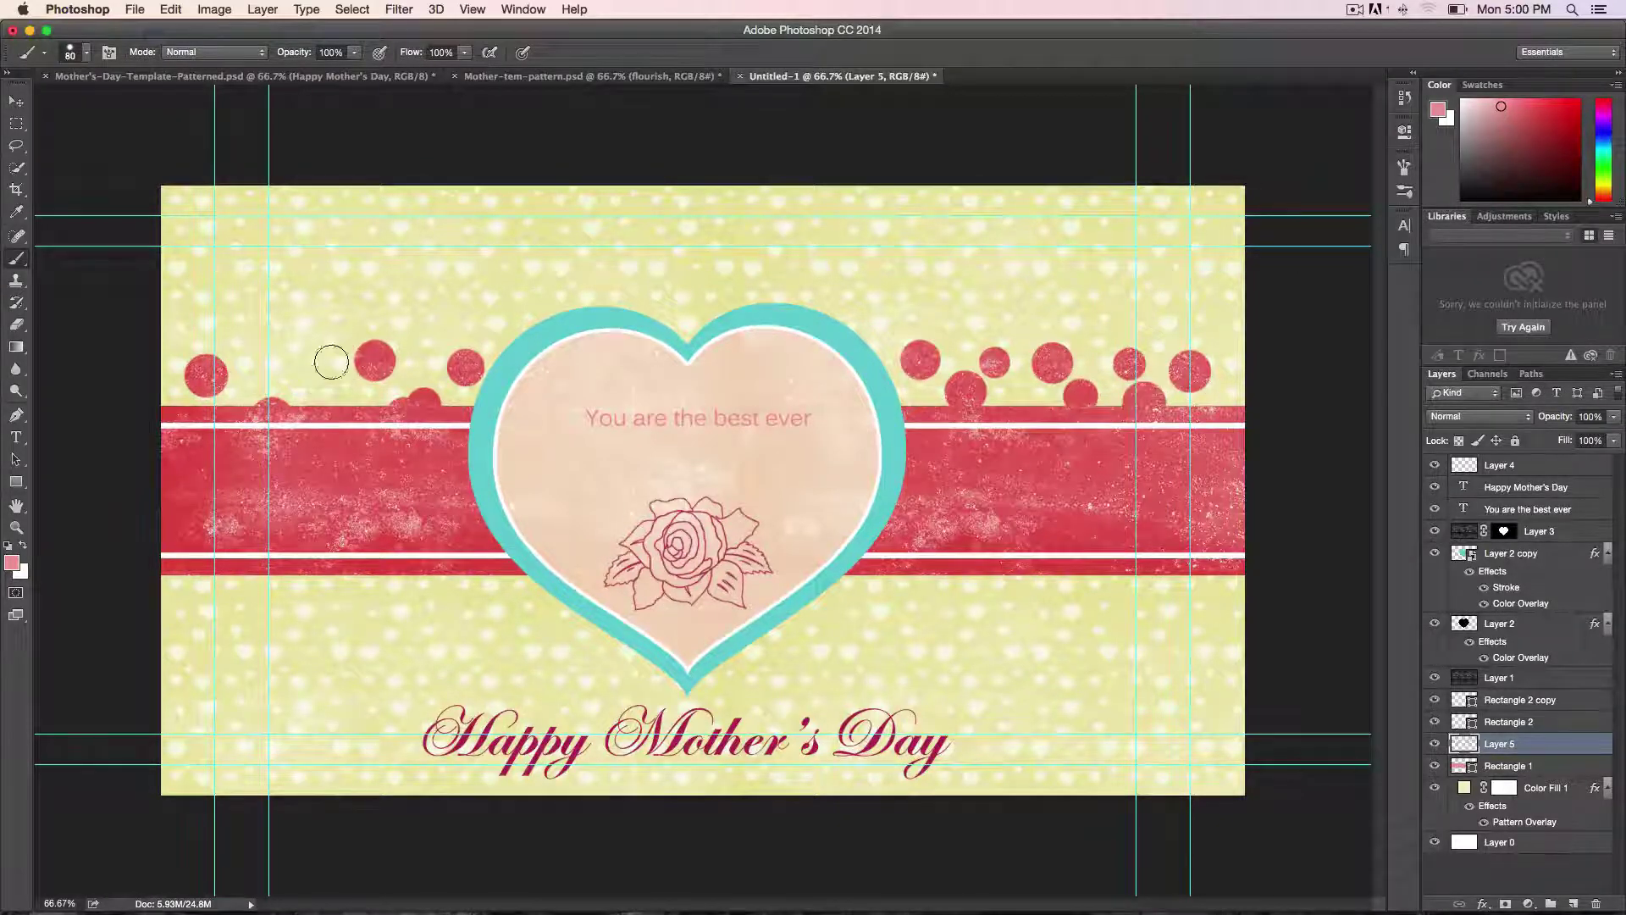
pyautogui.click(288, 366)
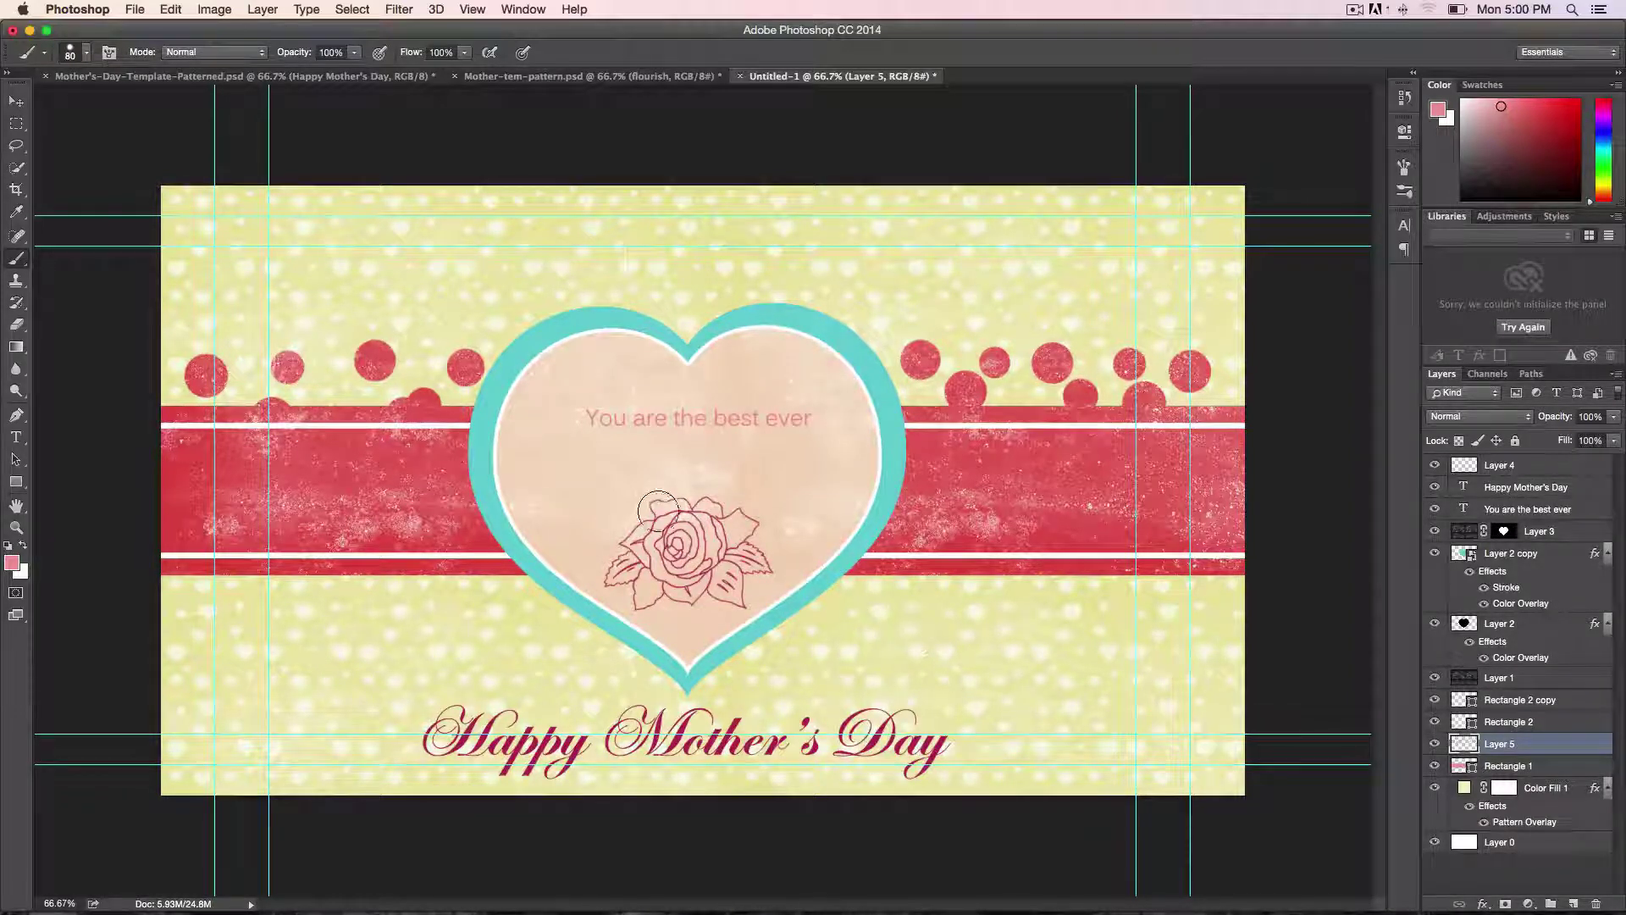
pyautogui.moveTo(863, 898)
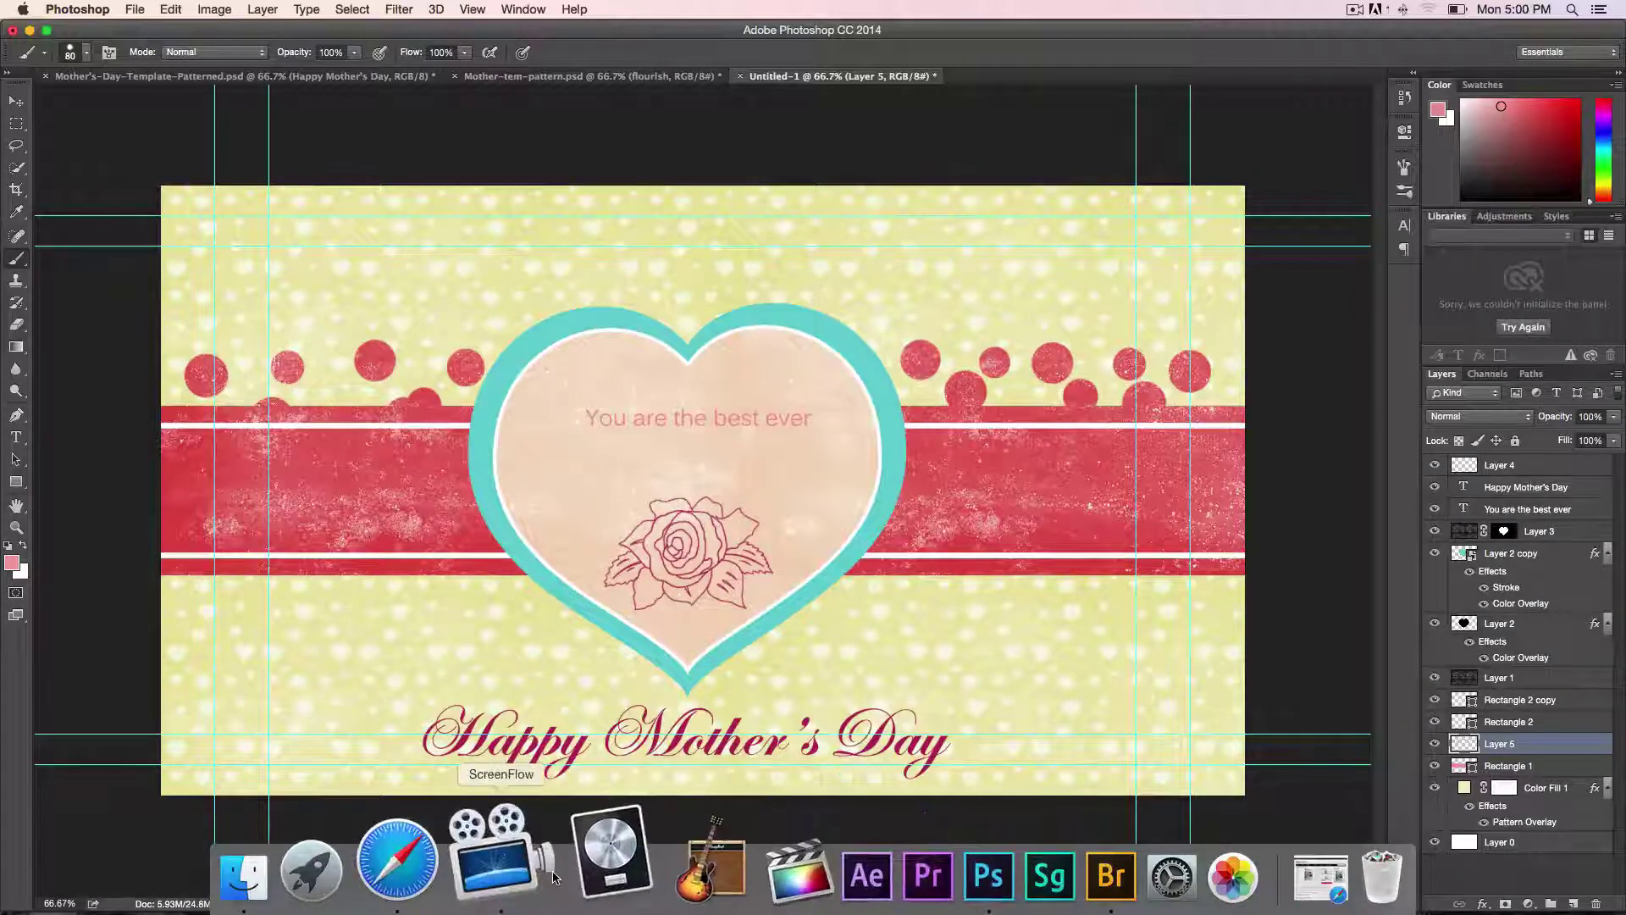